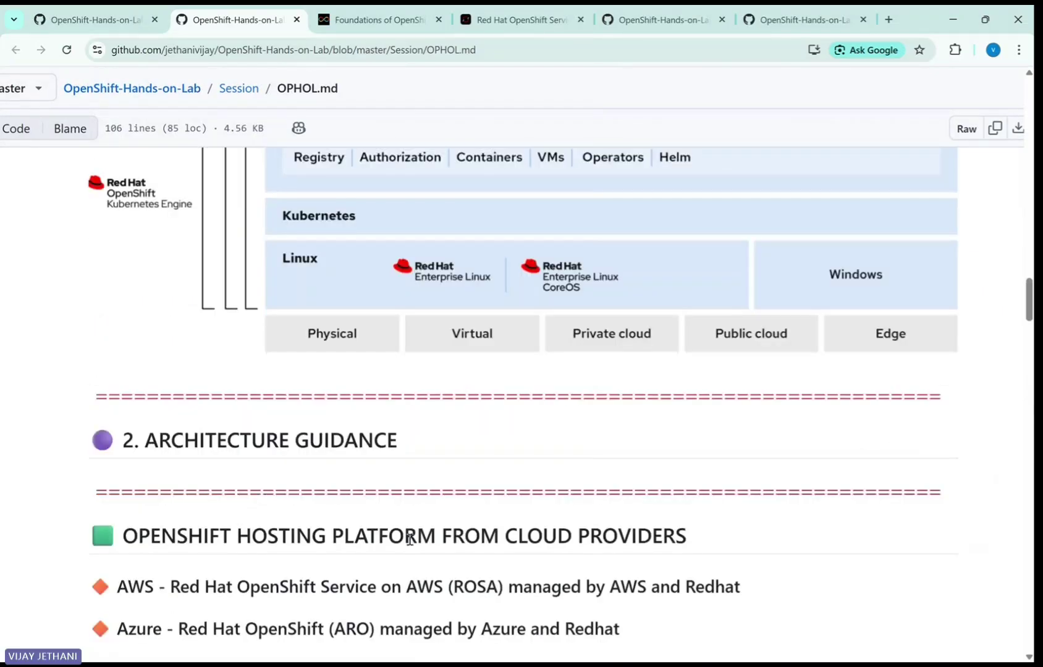
Review the OpenShift services diagram, cloud hosting options, core and private cloud architecture, and the ARO and AWS diagrams in OPHOL.md.
scroll(152, 503, "up", 2)
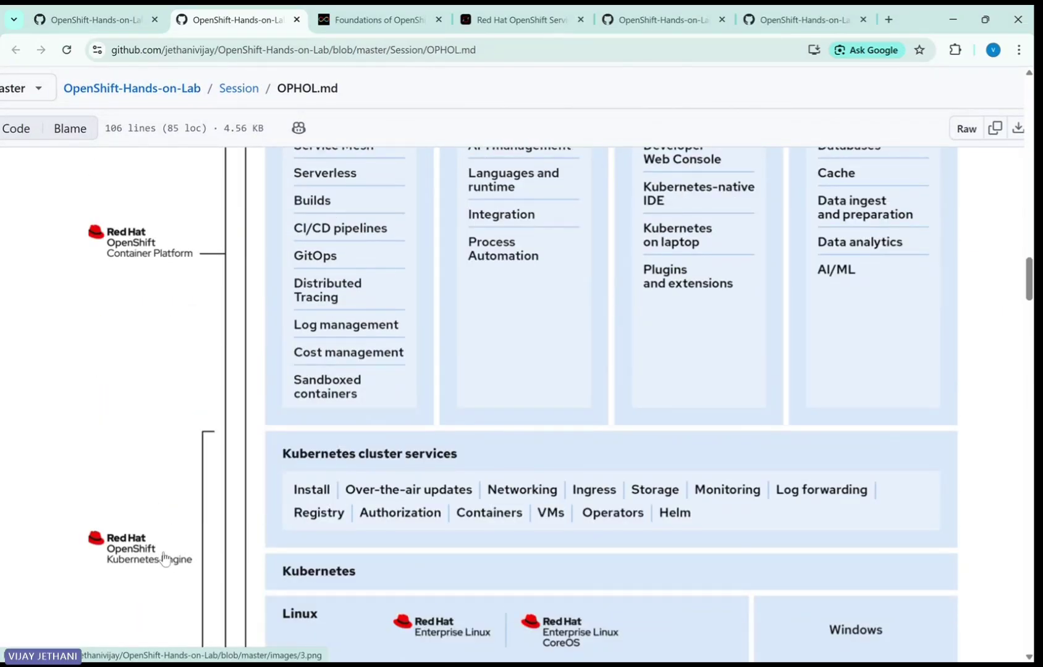
scroll(162, 561, "up", 4)
scroll(160, 563, "down", 2)
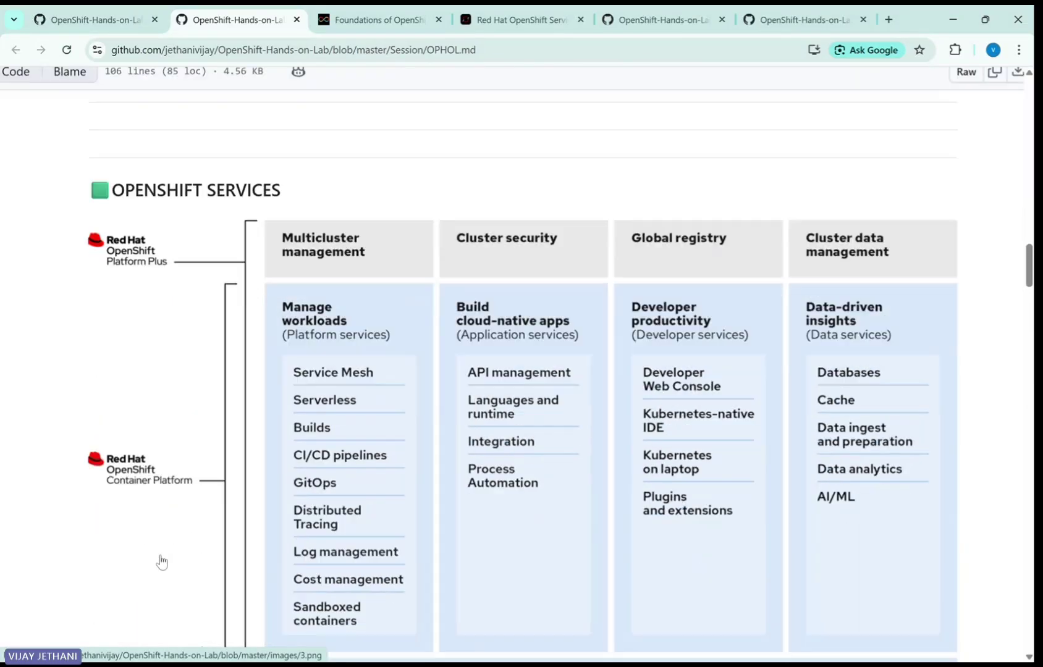
scroll(160, 563, "down", 3)
scroll(160, 563, "up", 5)
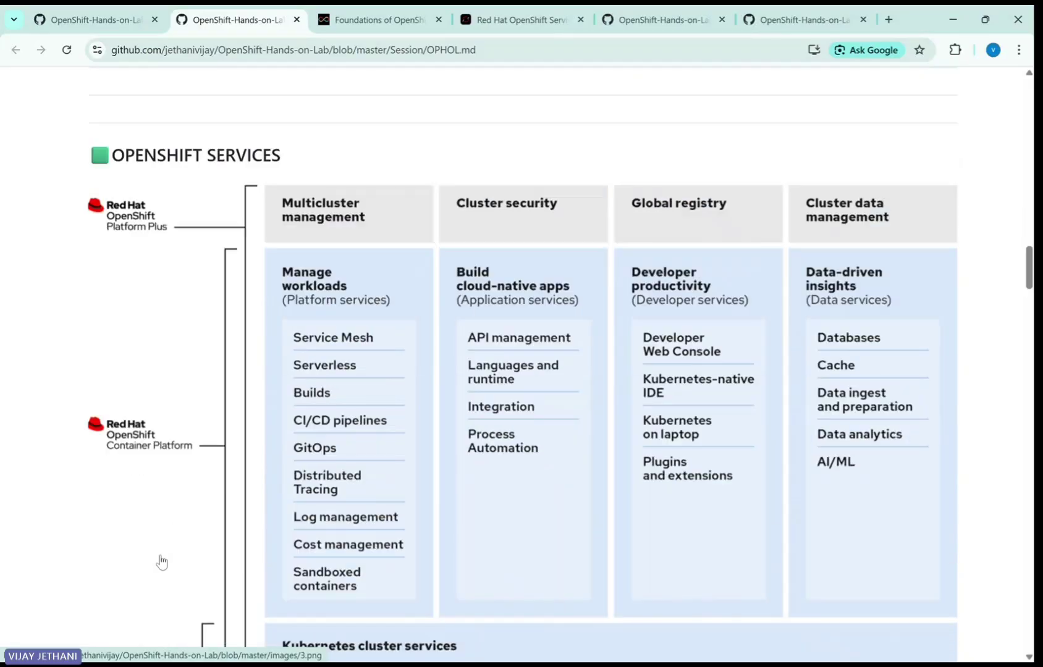
scroll(160, 563, "down", 13)
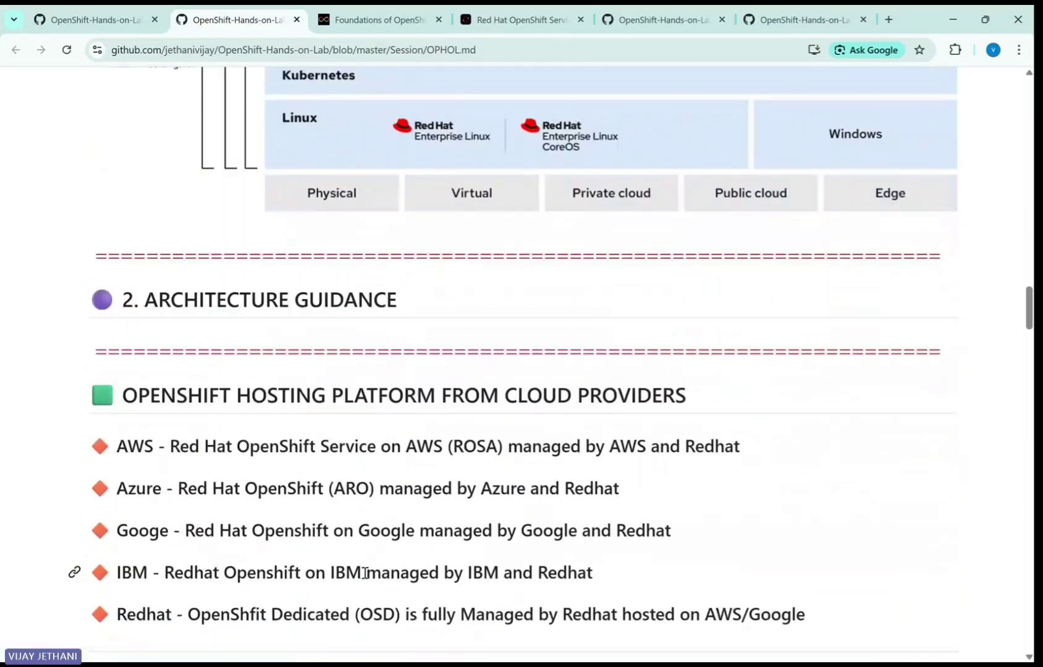
scroll(365, 573, "down", 6)
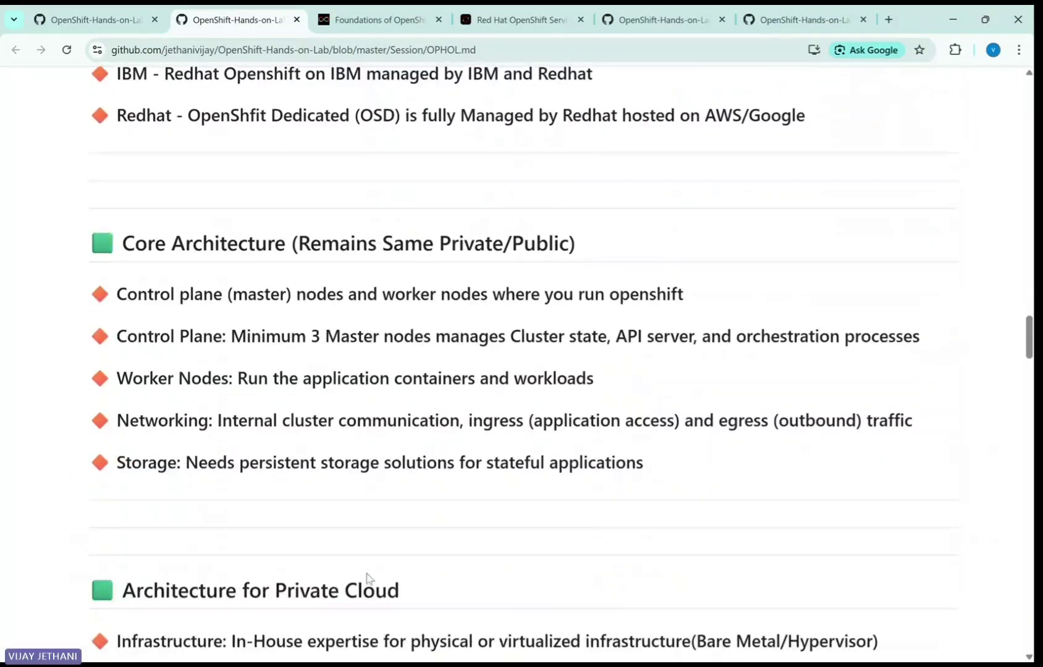
scroll(370, 577, "down", 2)
scroll(381, 564, "down", 5)
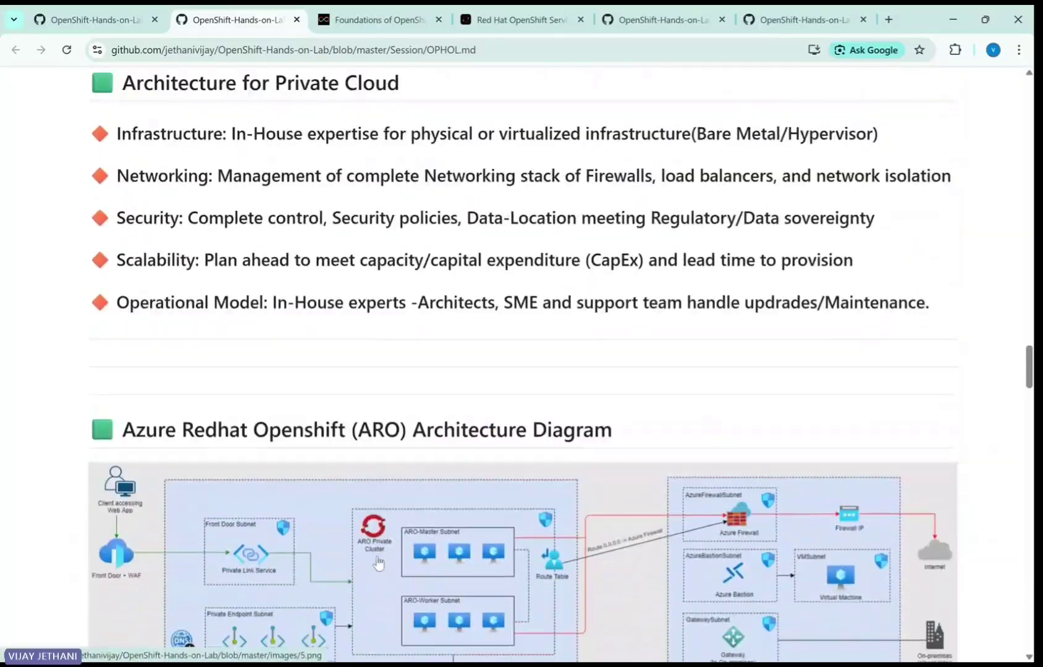
scroll(378, 563, "down", 6)
scroll(376, 562, "down", 8)
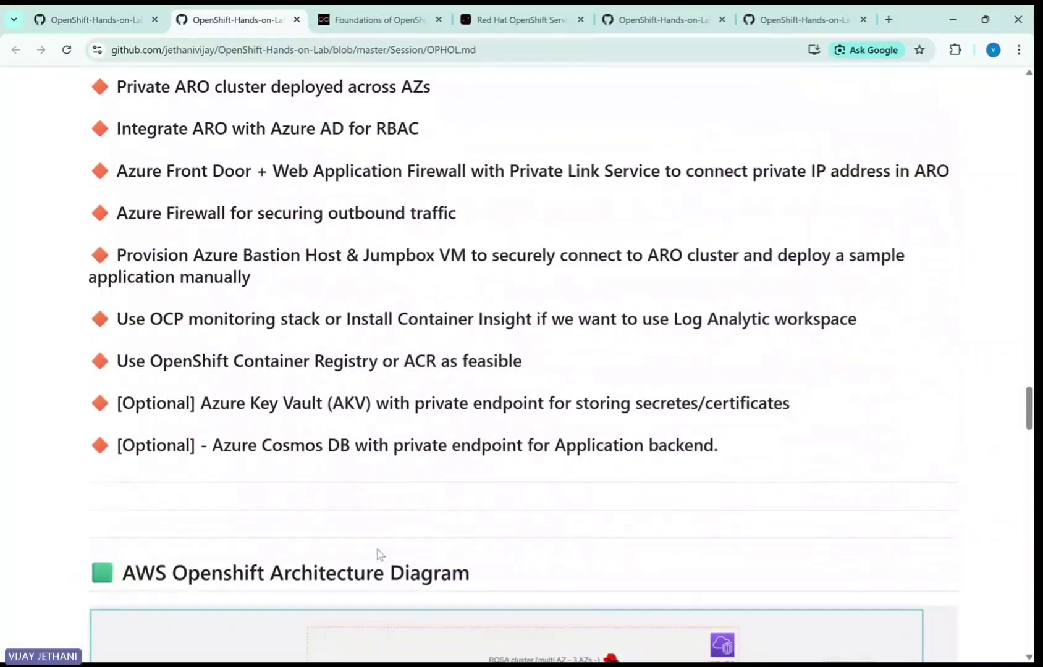
scroll(380, 555, "down", 7)
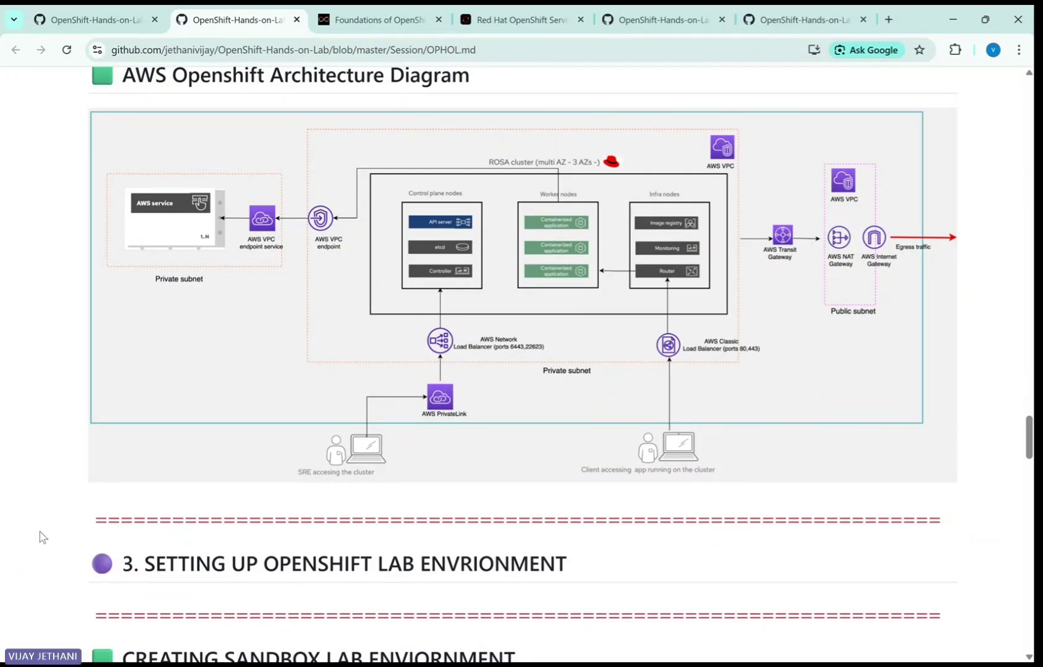
Read the lab environment section on creating the Developer Sandbox, registering a Red Hat account, and choosing login credentials.
scroll(25, 485, "down", 1)
scroll(26, 490, "down", 1)
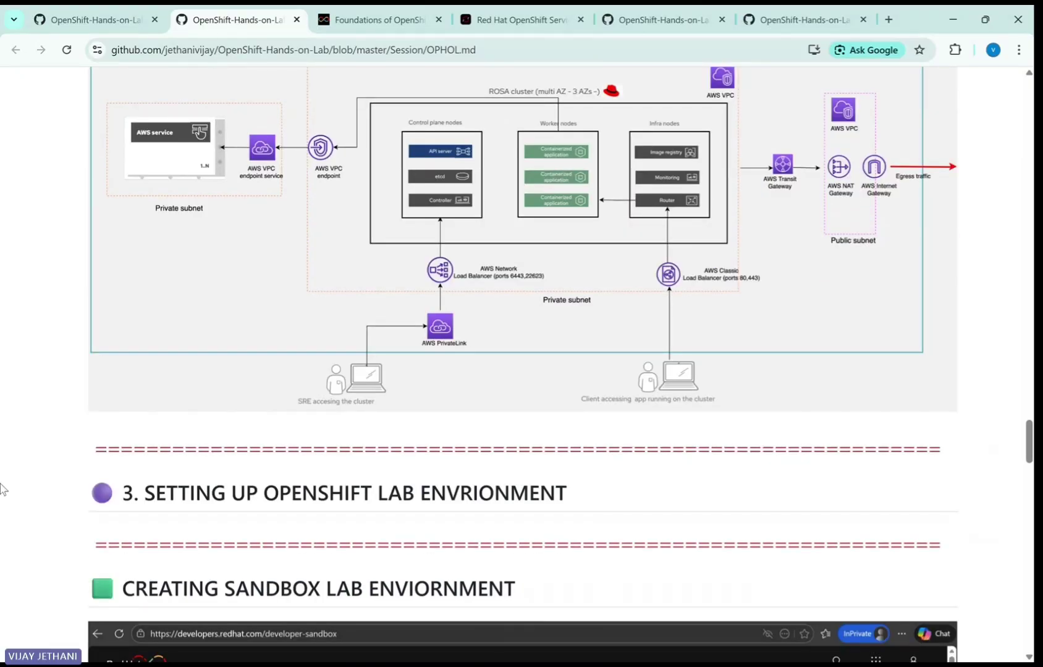
scroll(2, 489, "down", 5)
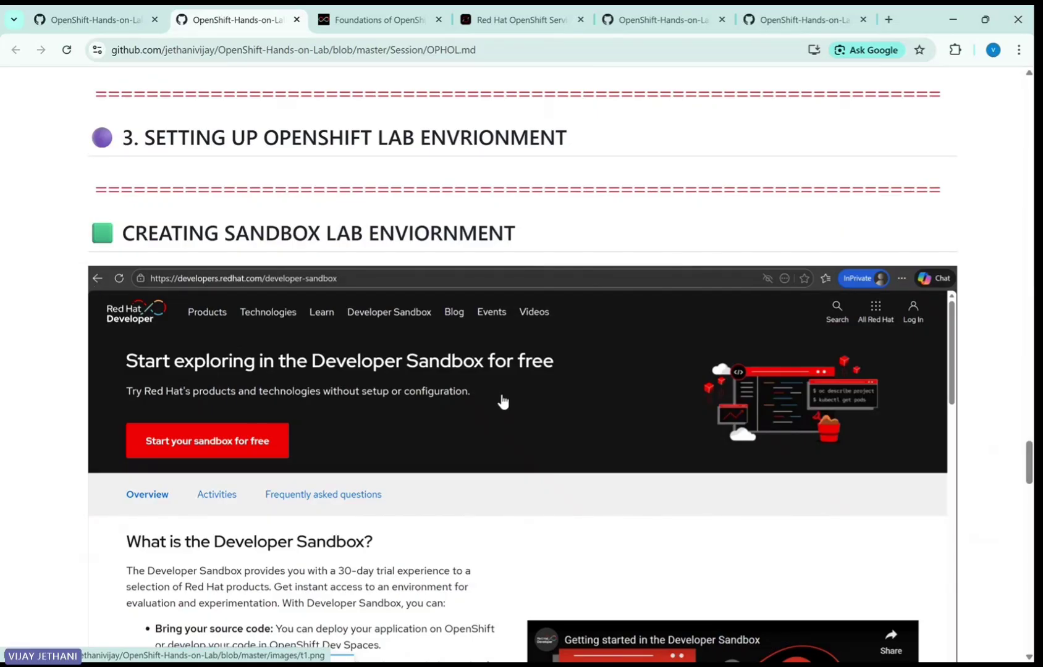
scroll(500, 402, "down", 2)
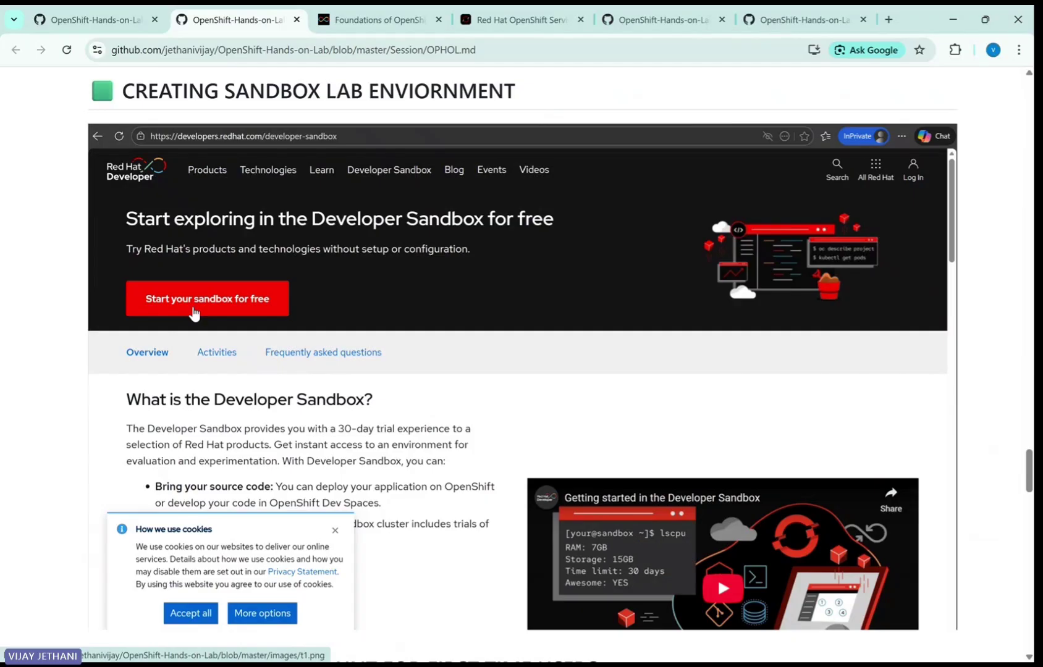
scroll(419, 339, "down", 2)
scroll(420, 340, "down", 2)
scroll(421, 340, "down", 3)
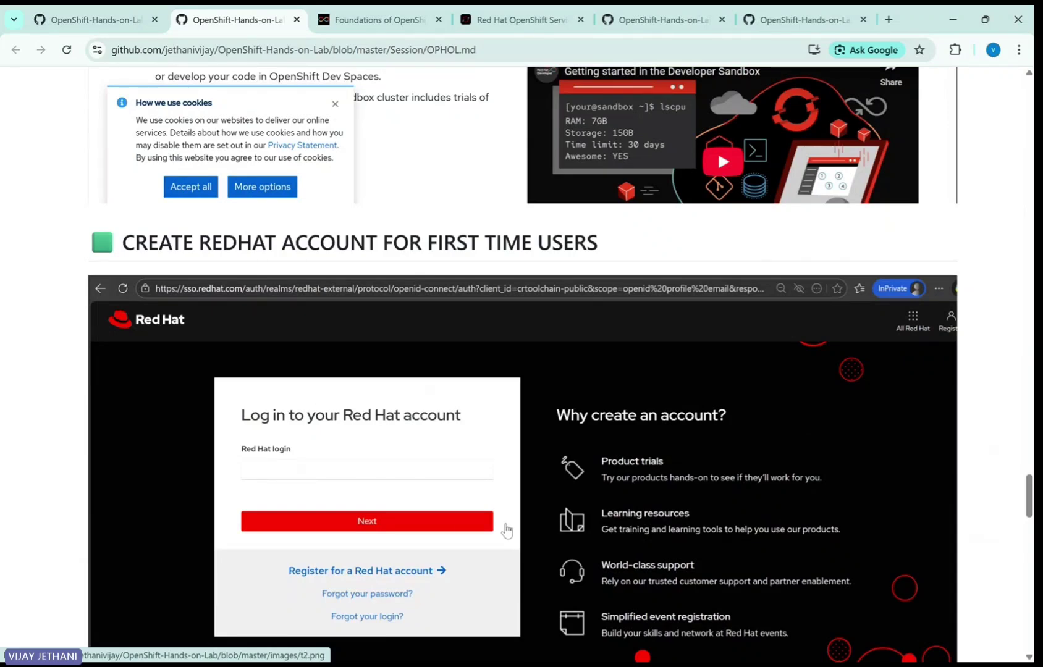
scroll(354, 482, "down", 5)
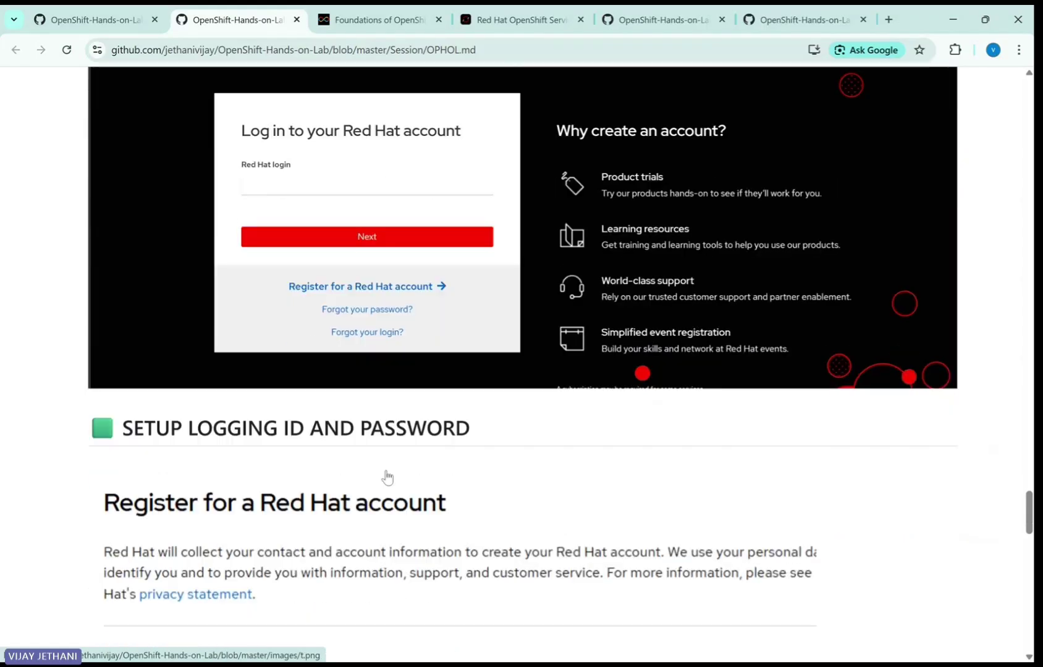
scroll(387, 477, "down", 6)
scroll(416, 449, "down", 5)
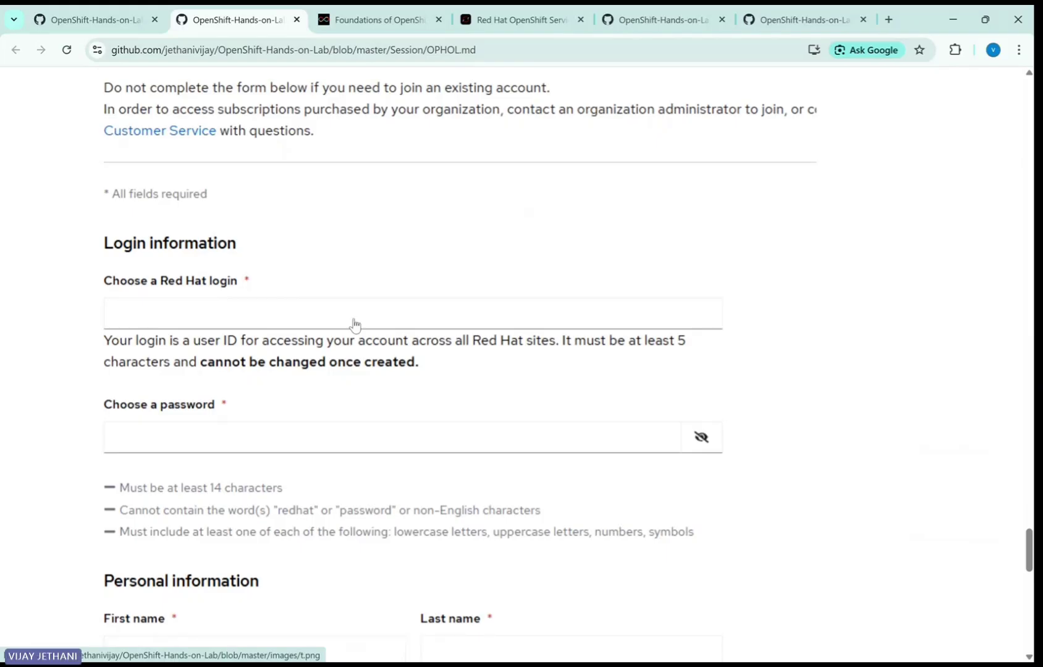
scroll(380, 345, "up", 10)
scroll(371, 364, "up", 15)
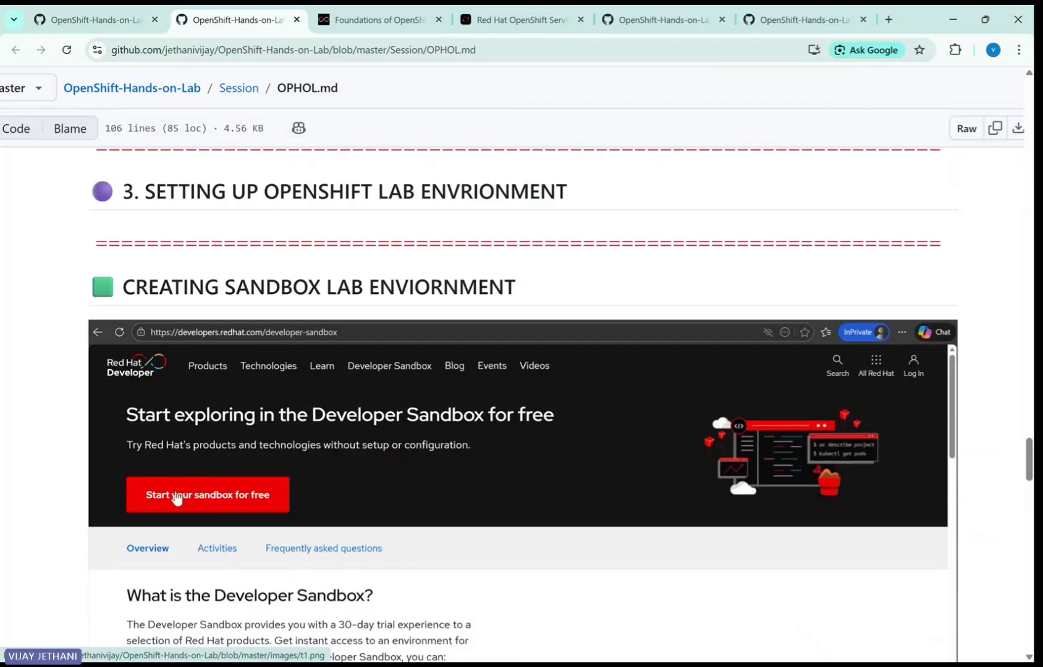
Go through the sandbox walkthrough again, from the registration form's personal and contact fields and agreements to launching the OpenShift console.
scroll(315, 504, "down", 2)
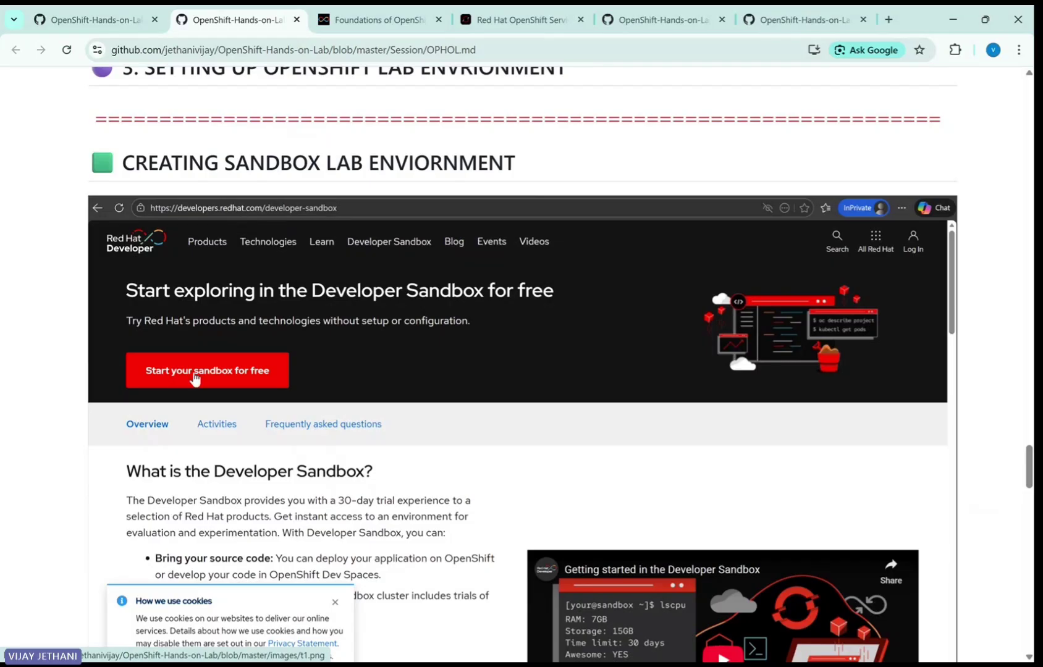
scroll(408, 387, "down", 8)
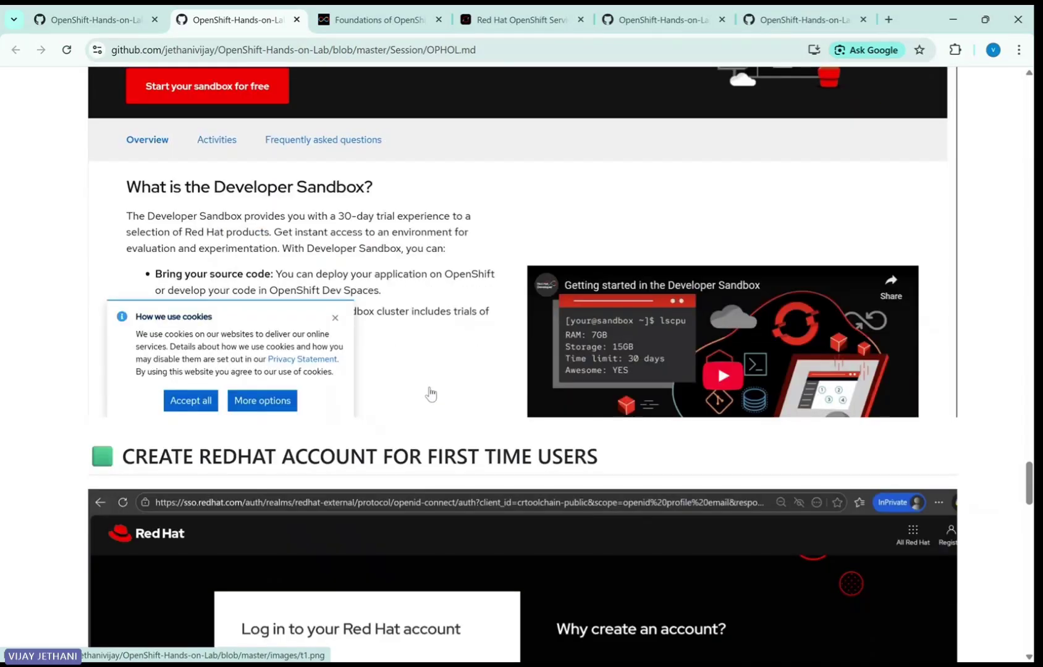
scroll(424, 394, "down", 6)
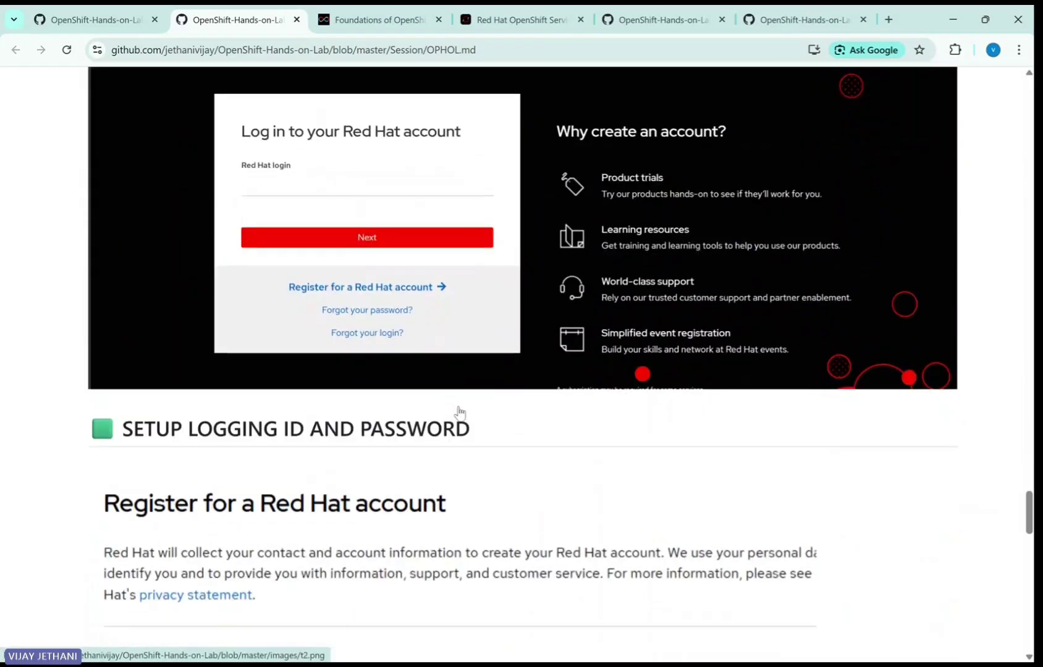
scroll(460, 413, "down", 7)
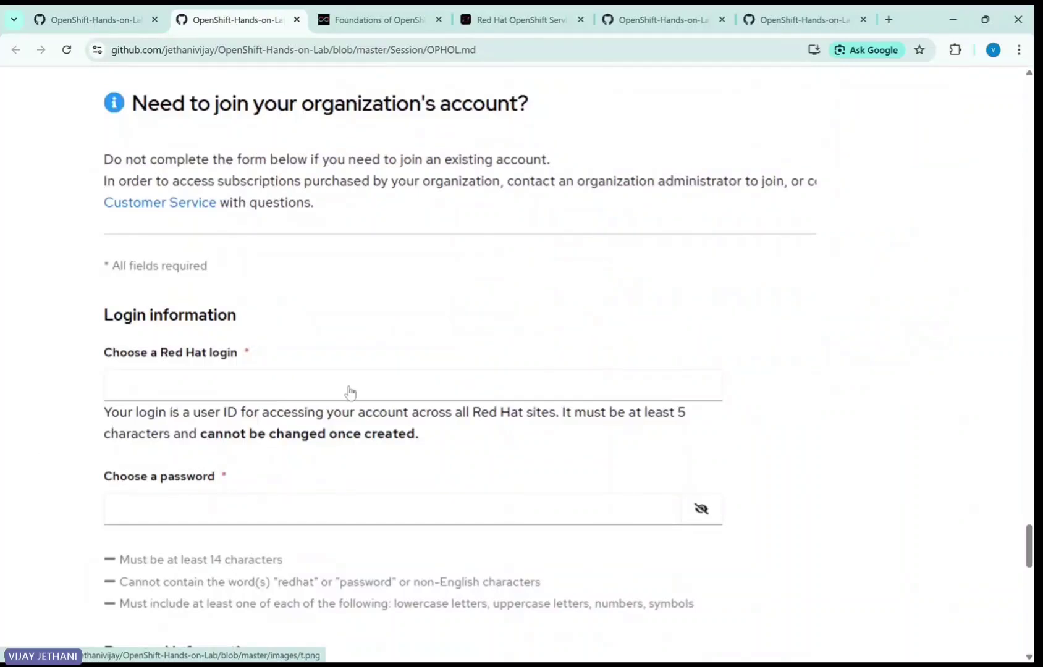
scroll(309, 432, "down", 1)
scroll(293, 462, "down", 4)
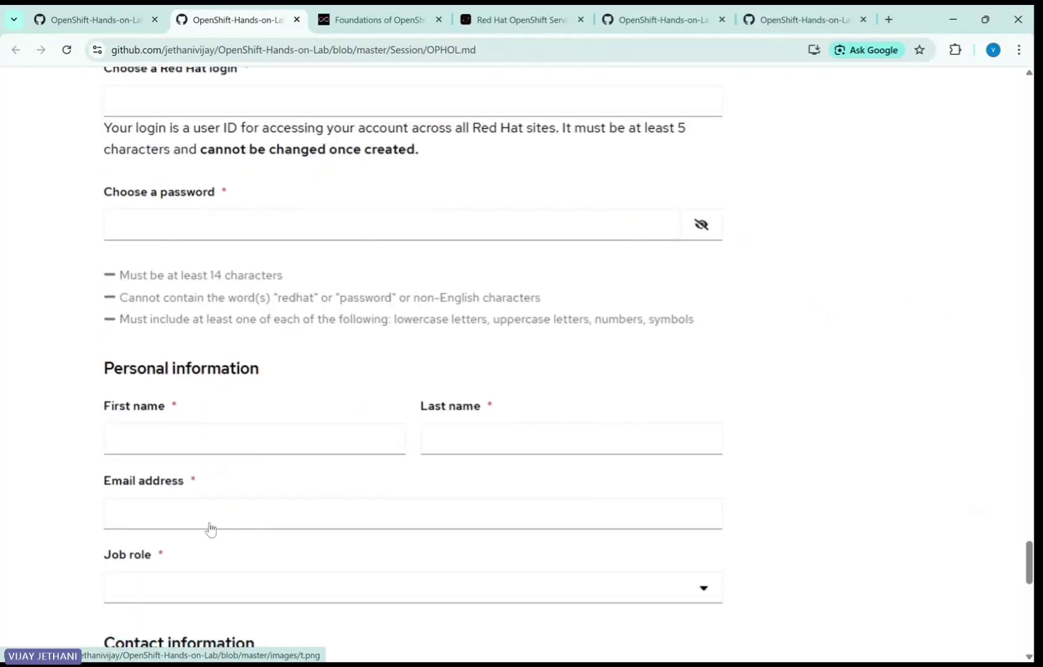
scroll(257, 527, "down", 2)
scroll(469, 491, "down", 4)
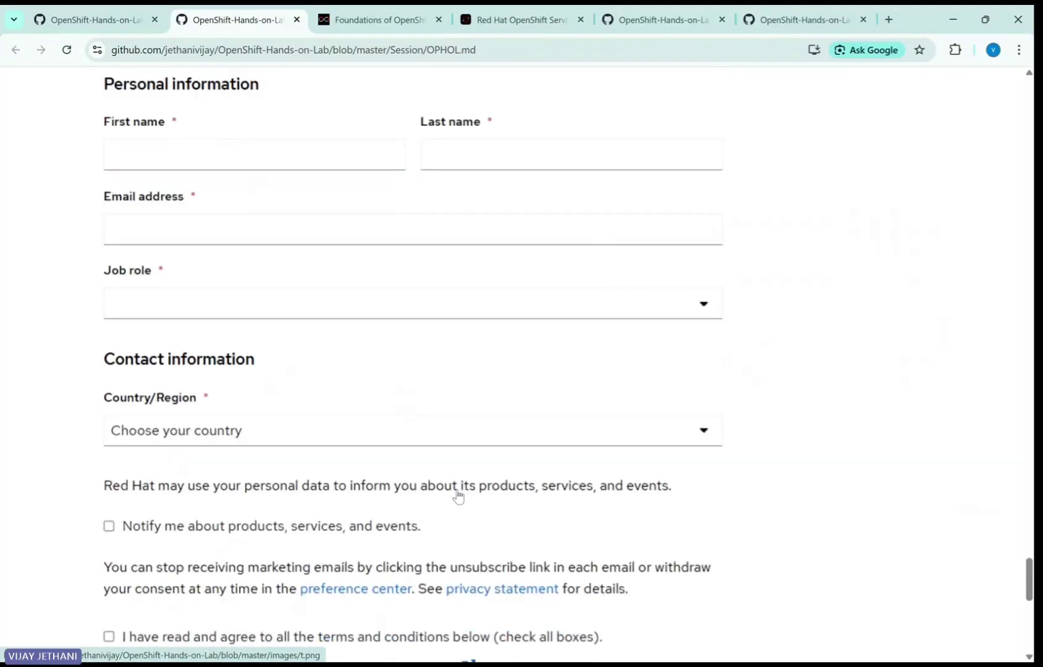
scroll(452, 495, "down", 1)
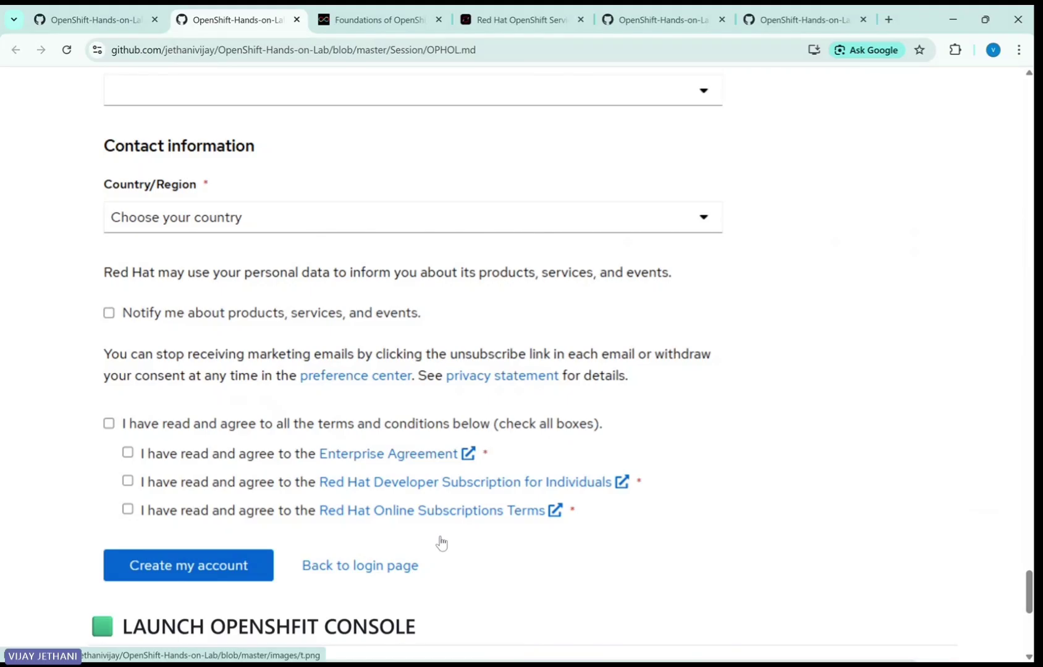
scroll(441, 543, "down", 1)
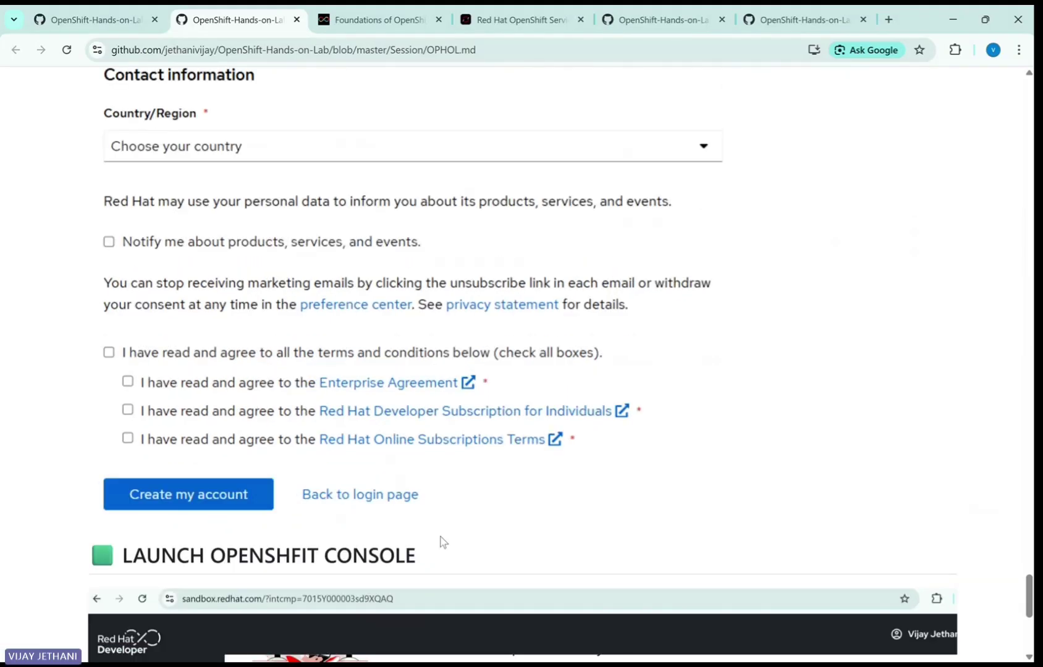
scroll(442, 543, "down", 5)
scroll(441, 542, "down", 2)
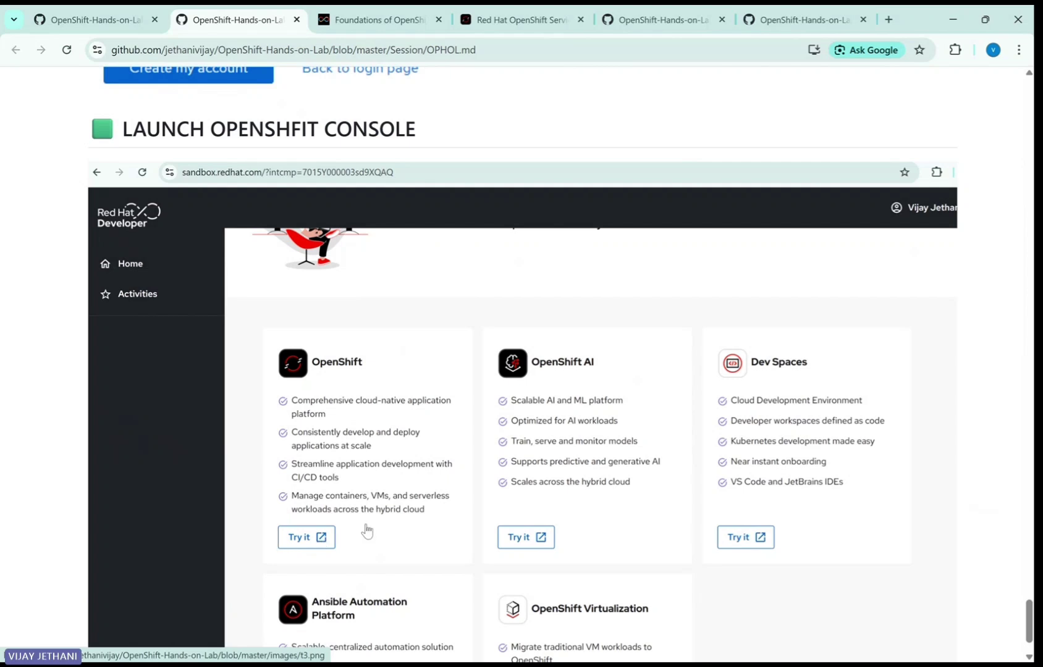
scroll(366, 531, "down", 2)
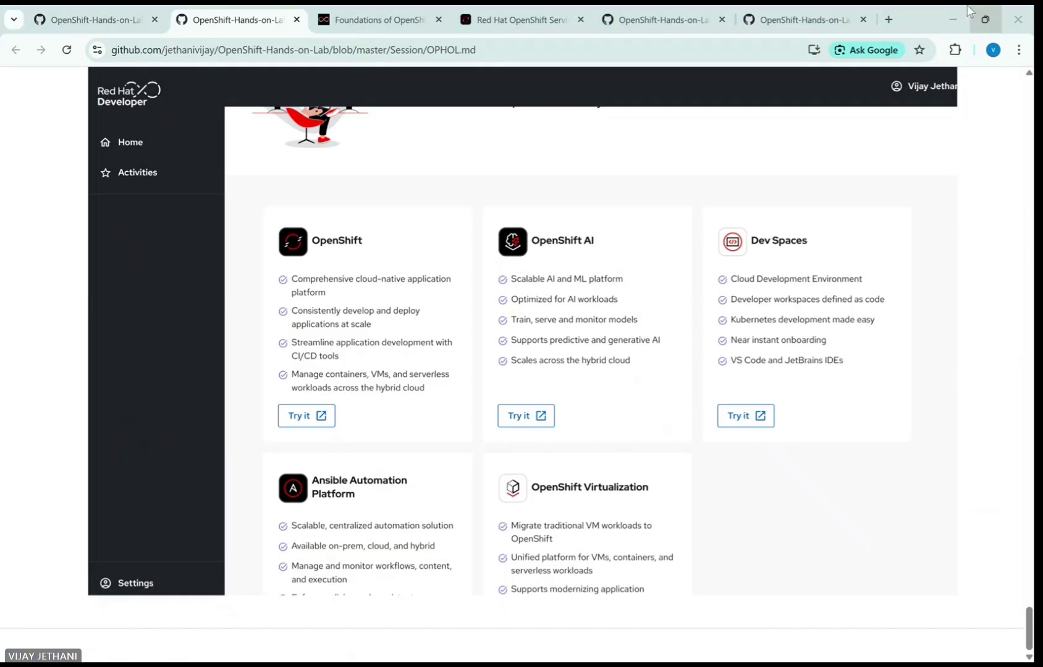
Switch to the open Red Hat OpenShift Service on AWS console and show it in a maximized window.
left_click(924, 18)
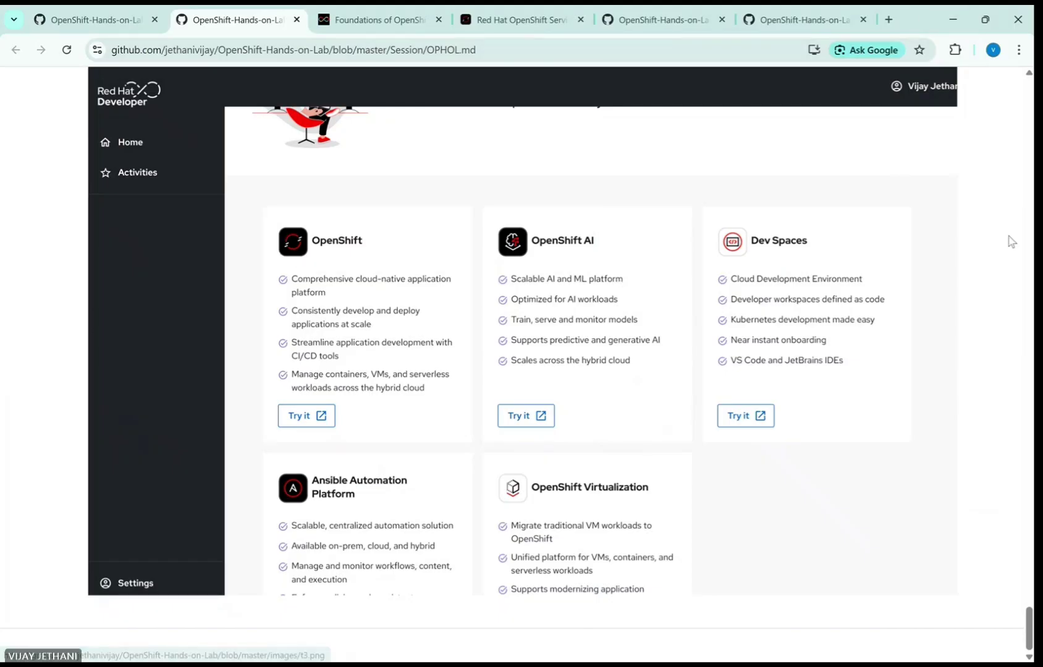
scroll(414, 182, "up", 1)
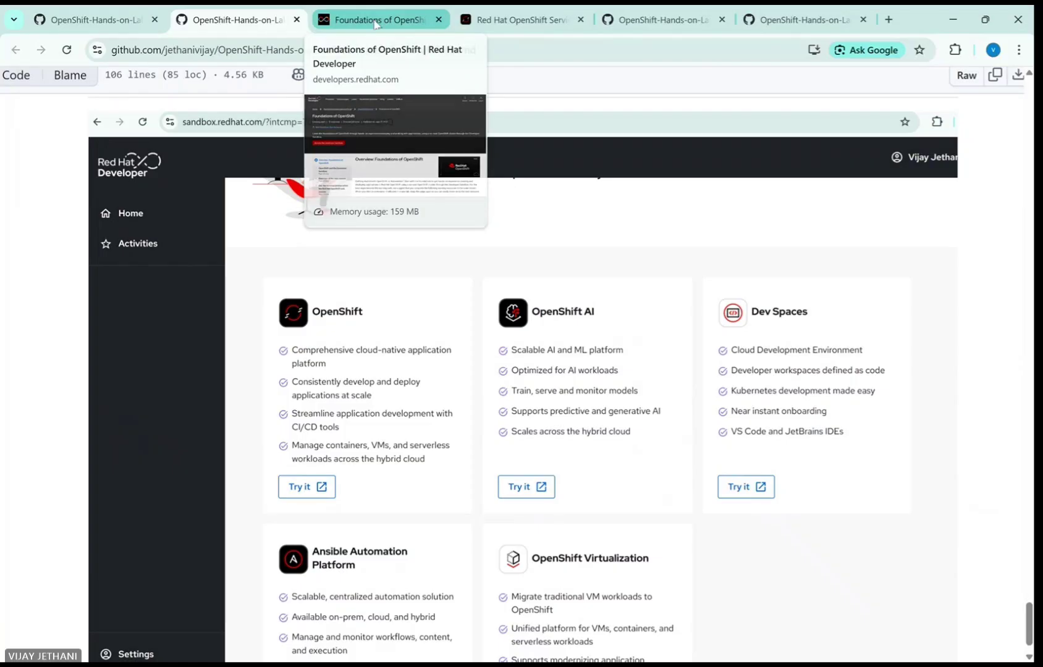
double_click(927, 24)
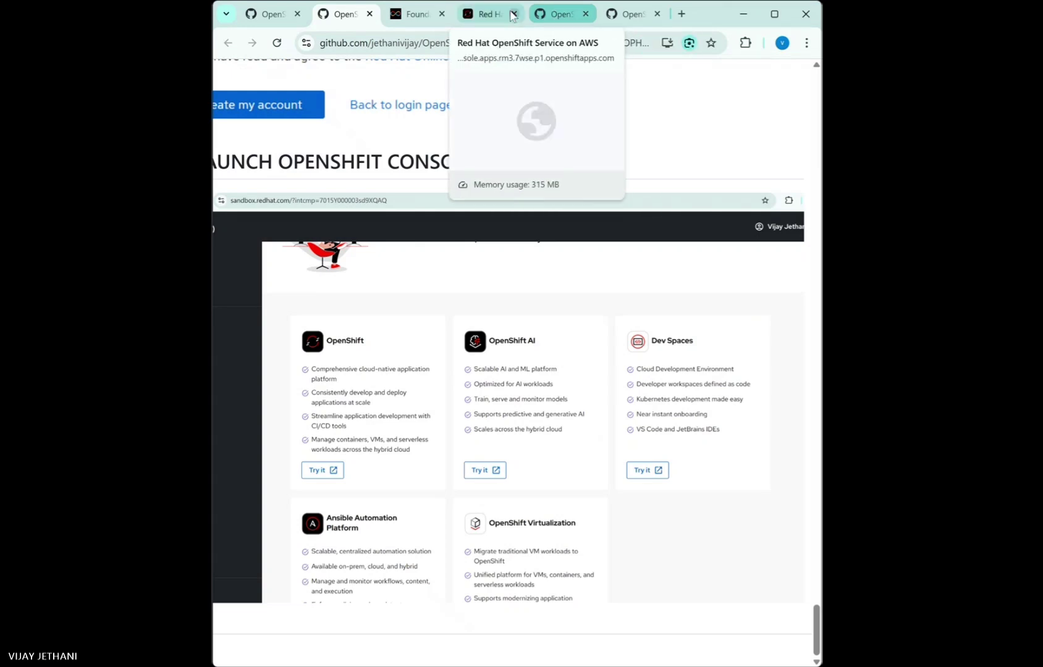
left_click(488, 14)
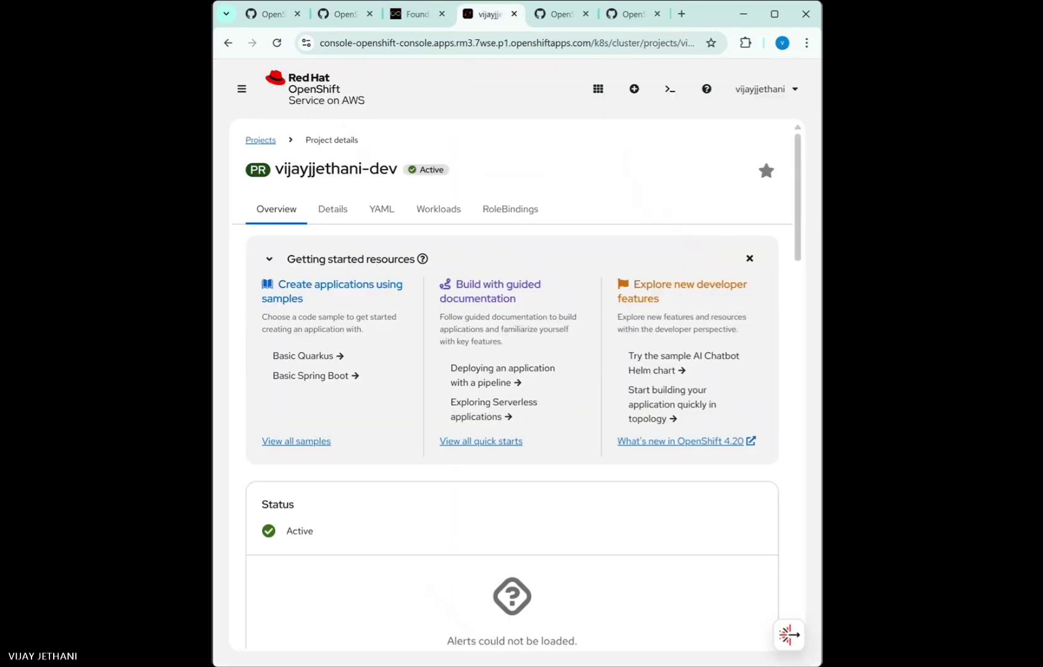
left_click(774, 14)
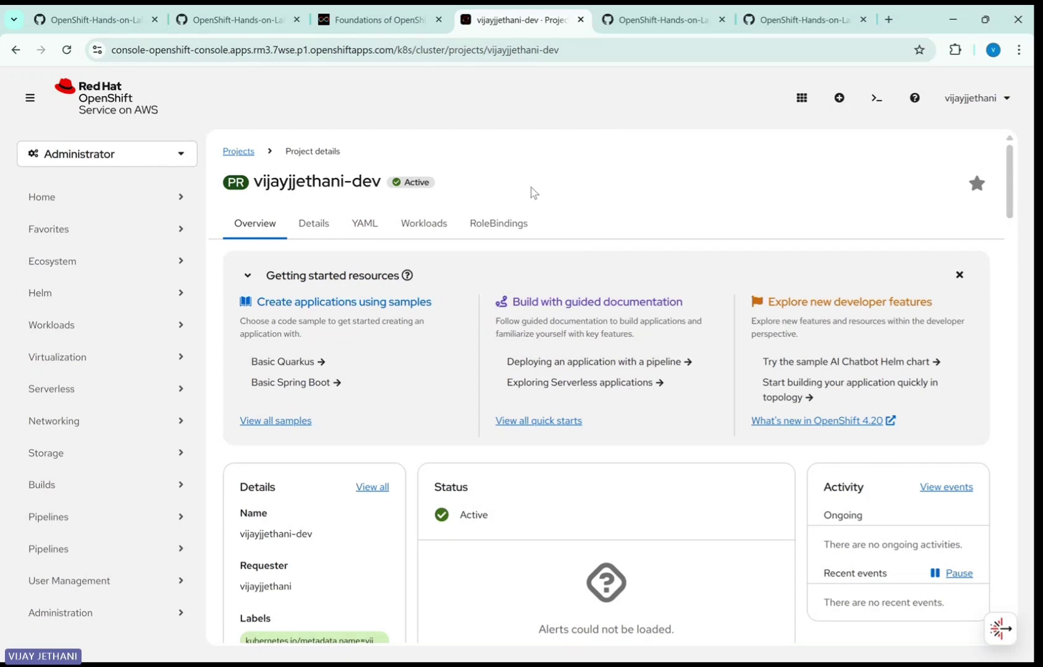
Examine the dev project's overview, covering its details, inventory, utilization, resource quotas, and applied cluster resource quotas.
scroll(423, 414, "down", 2)
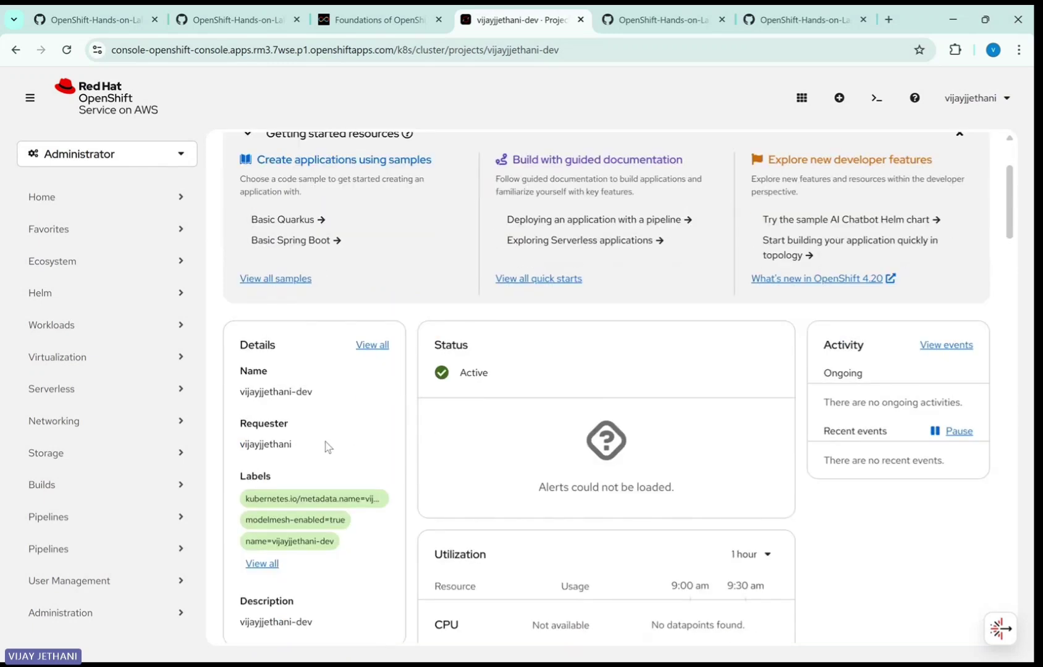
scroll(370, 446, "down", 1)
scroll(433, 429, "down", 1)
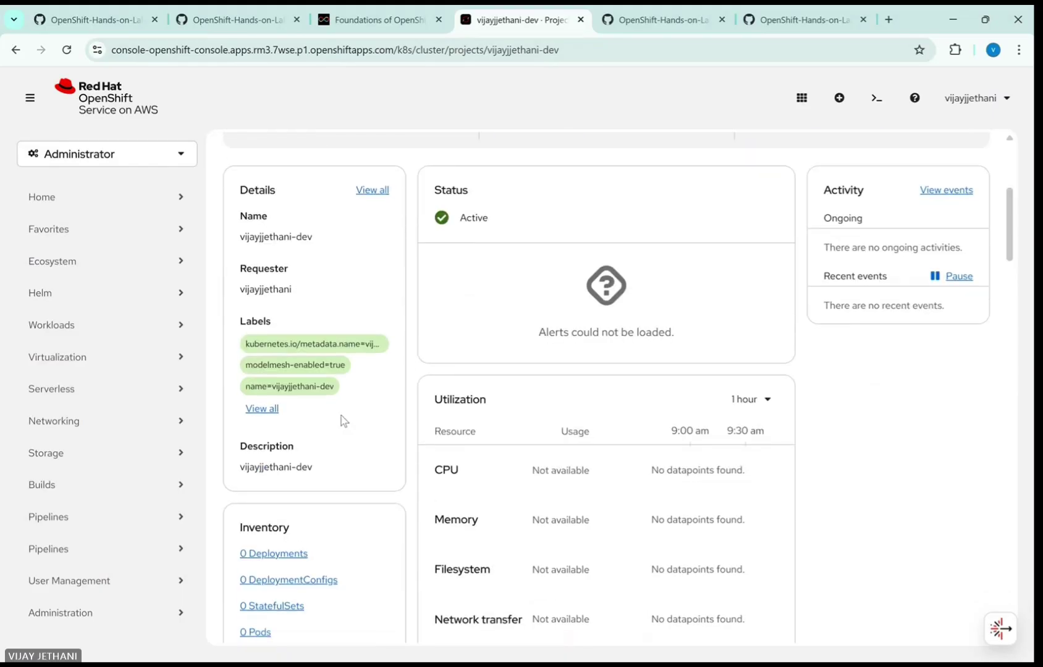
scroll(370, 427, "down", 2)
scroll(368, 435, "down", 1)
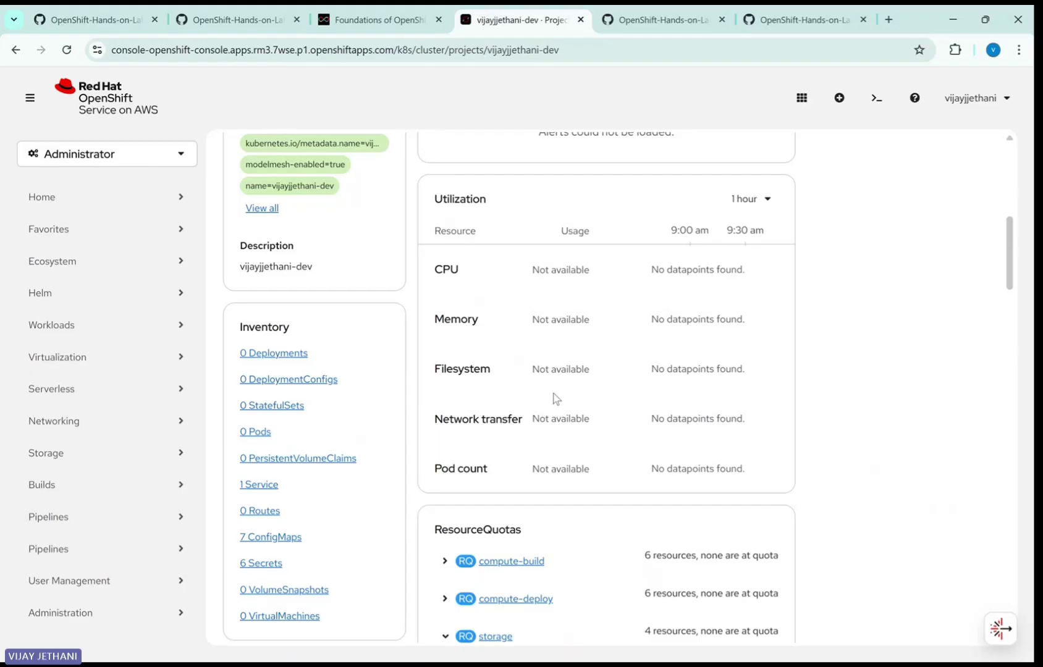
scroll(555, 397, "down", 2)
scroll(552, 396, "down", 3)
scroll(681, 363, "down", 2)
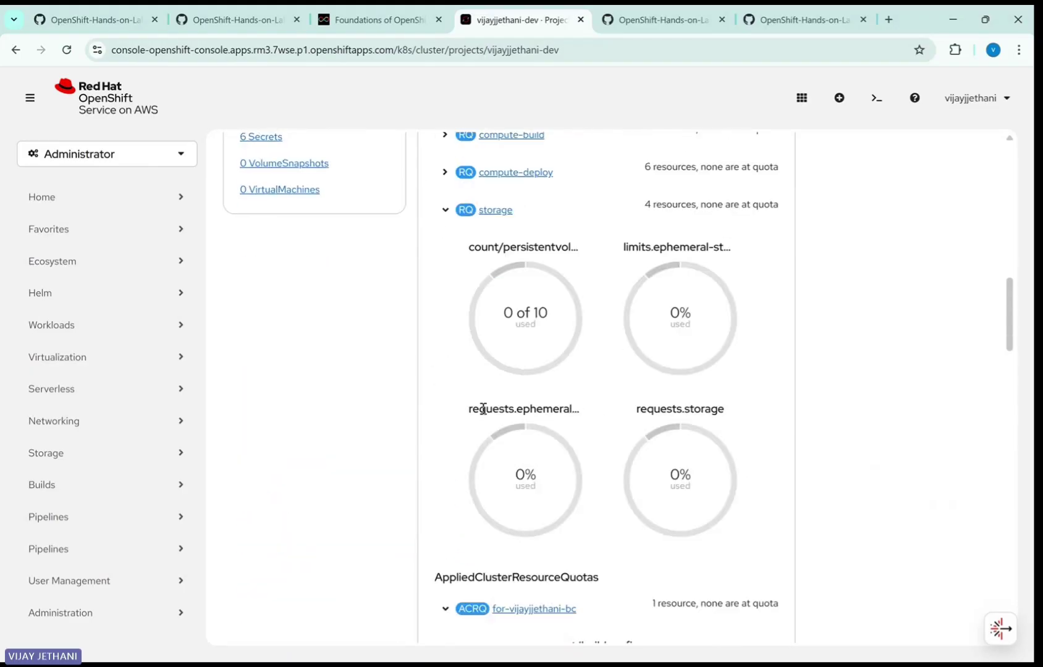
scroll(687, 457, "down", 3)
scroll(612, 488, "down", 9)
scroll(624, 501, "down", 12)
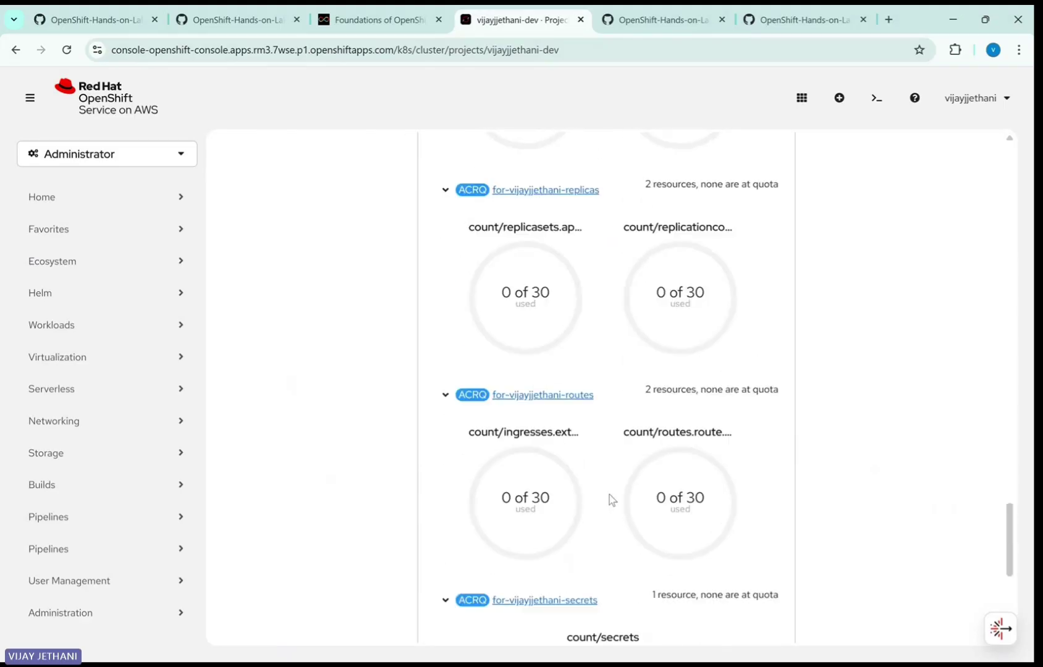
Finish reviewing the dev project's quotas, then reopen the project from the Projects list and look over its overview.
scroll(610, 498, "down", 6)
scroll(609, 495, "up", 10)
scroll(608, 494, "up", 20)
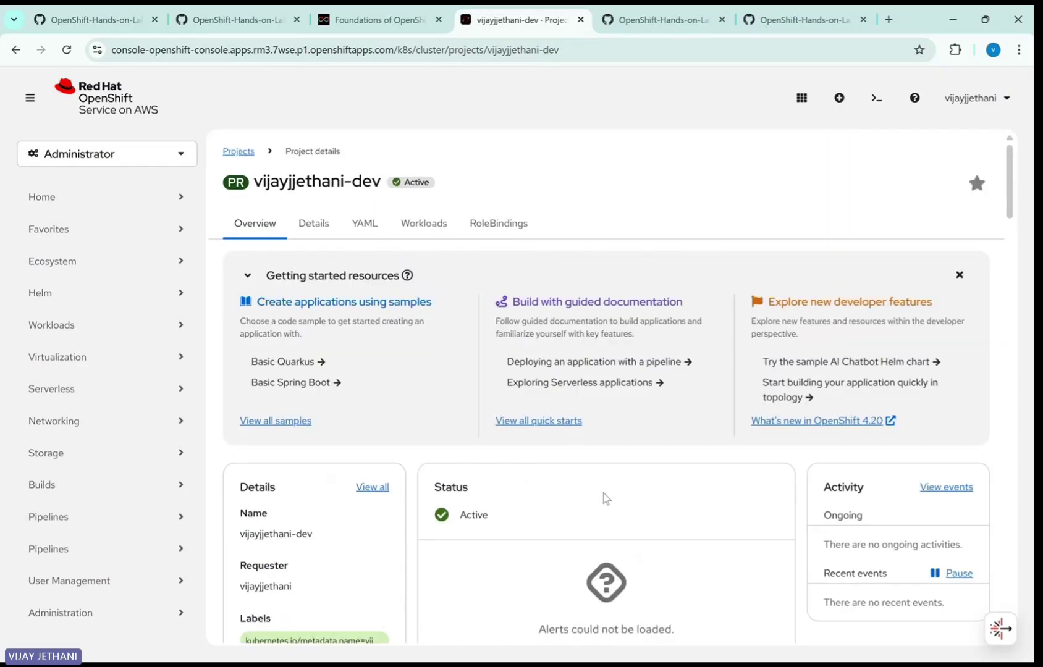
left_click(44, 199)
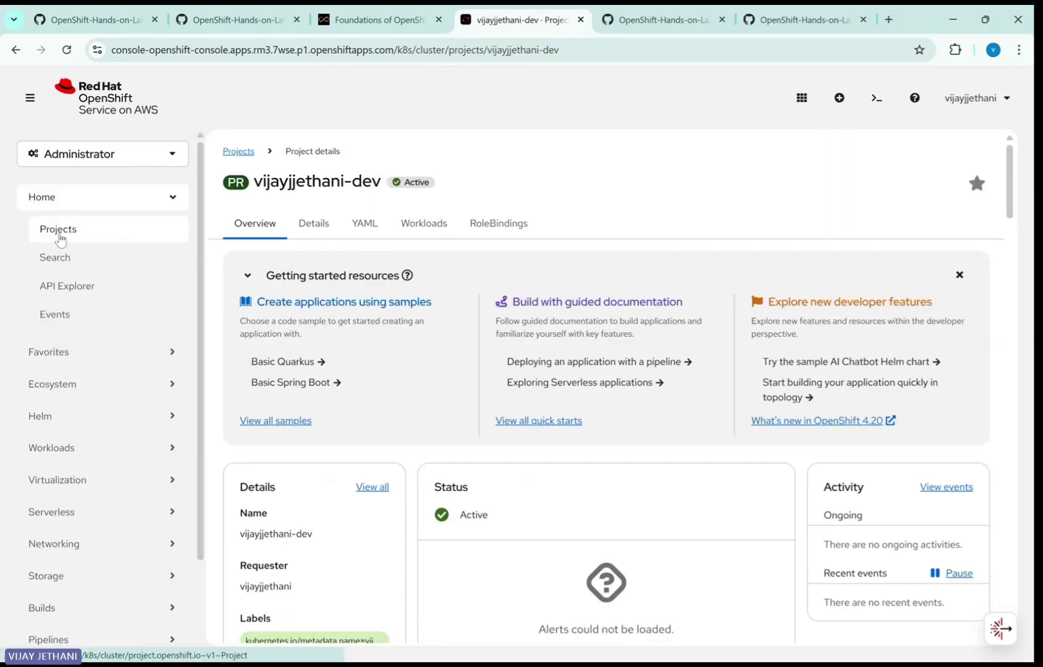
left_click(60, 231)
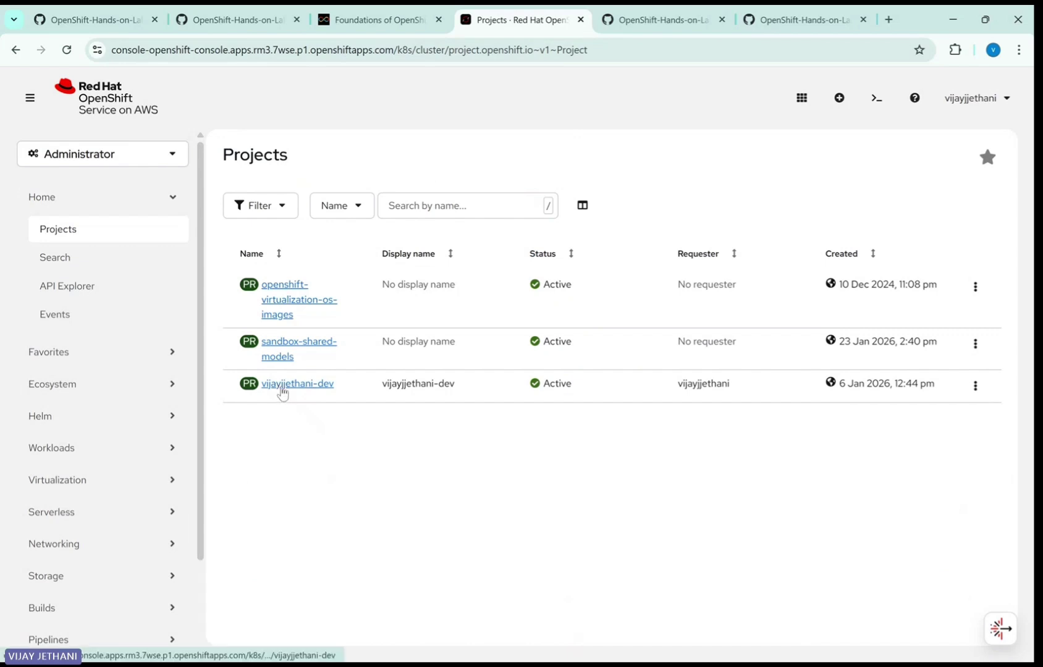
left_click(282, 393)
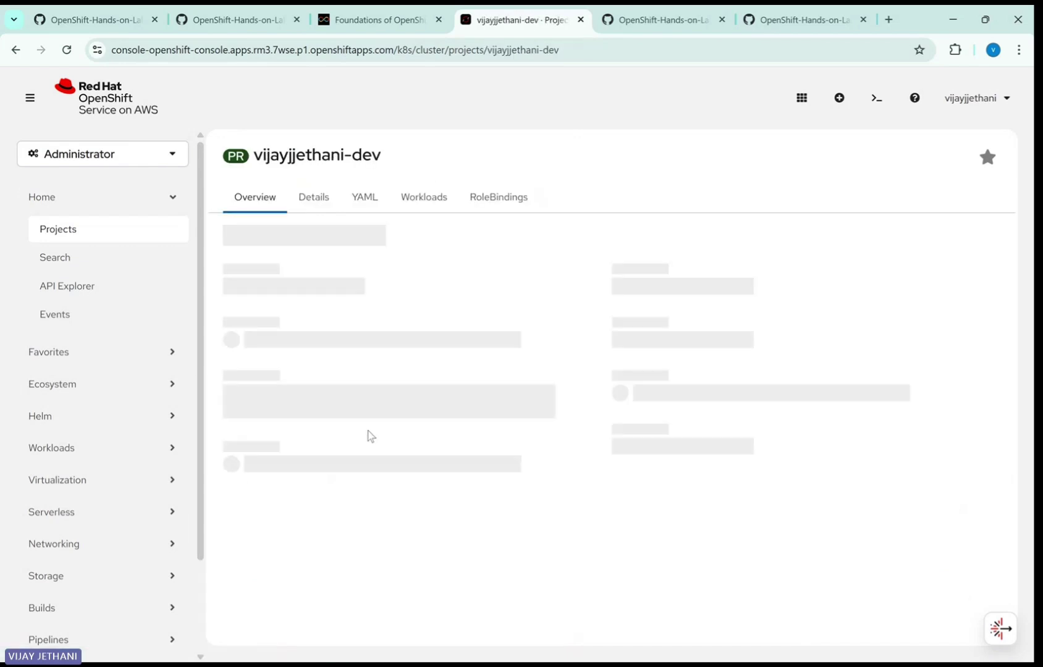
scroll(532, 426, "down", 3)
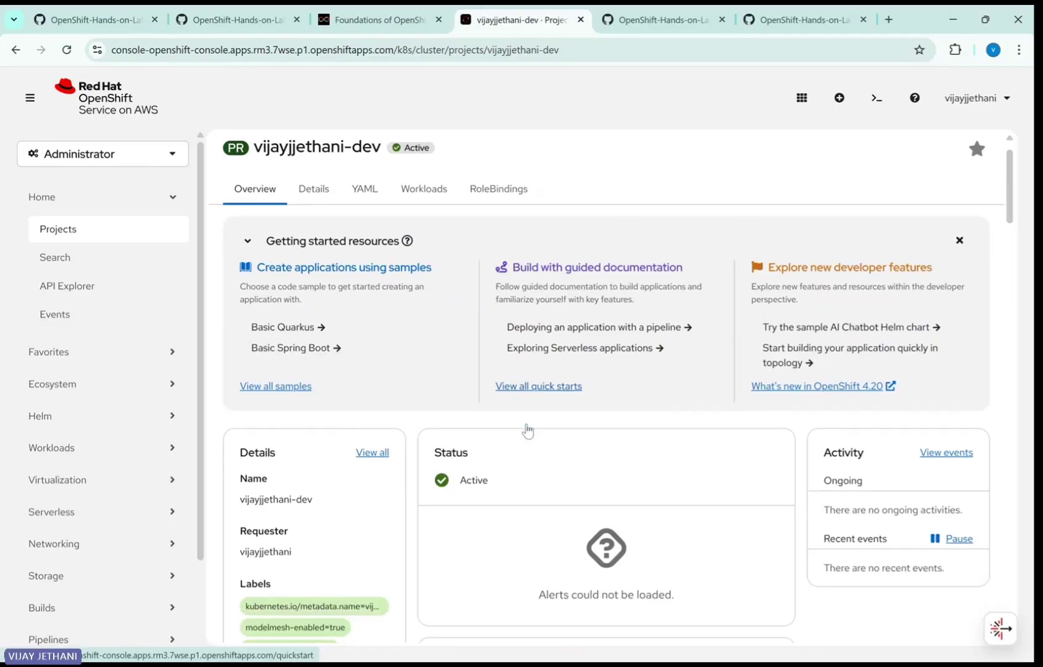
scroll(543, 426, "down", 1)
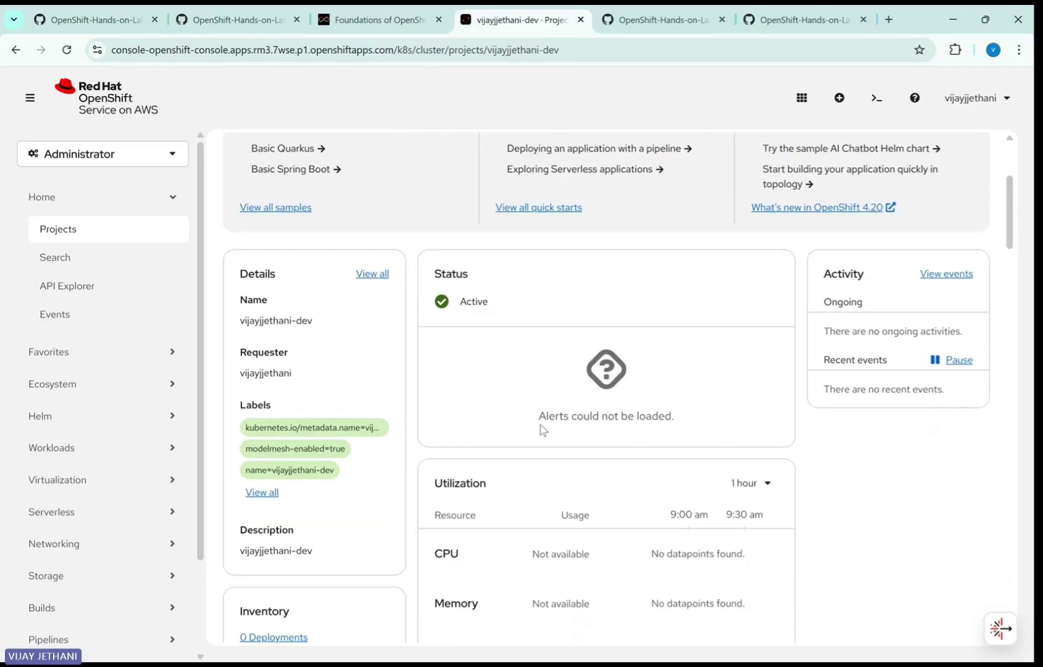
scroll(538, 424, "up", 3)
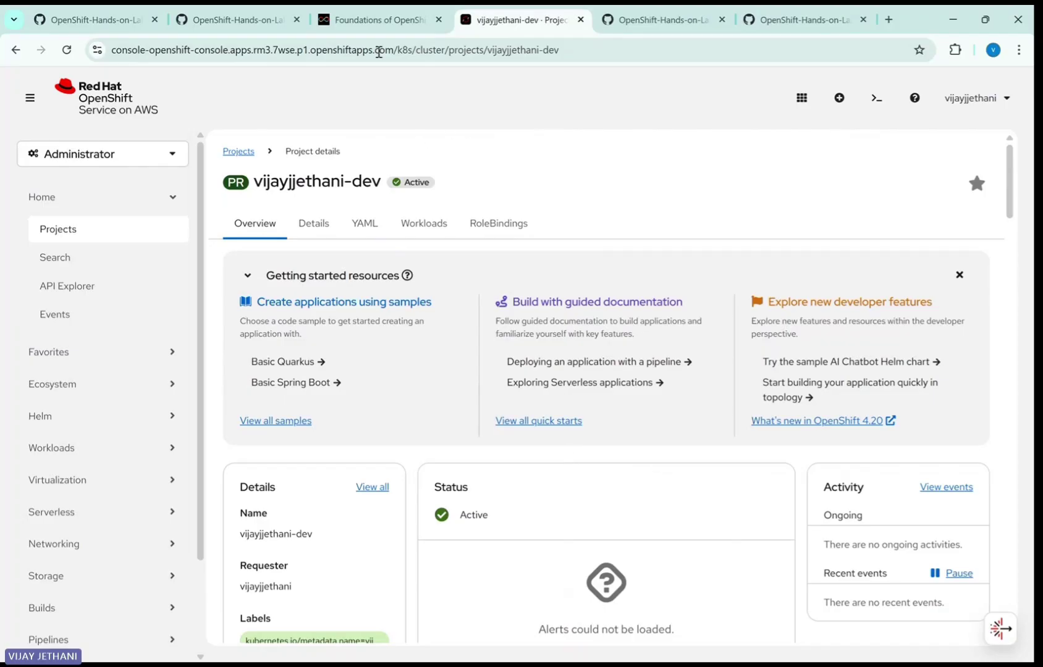
Look through the Foundations of OpenShift learning path, covering its lesson list, prerequisites, learning goals, and related products.
left_click(365, 22)
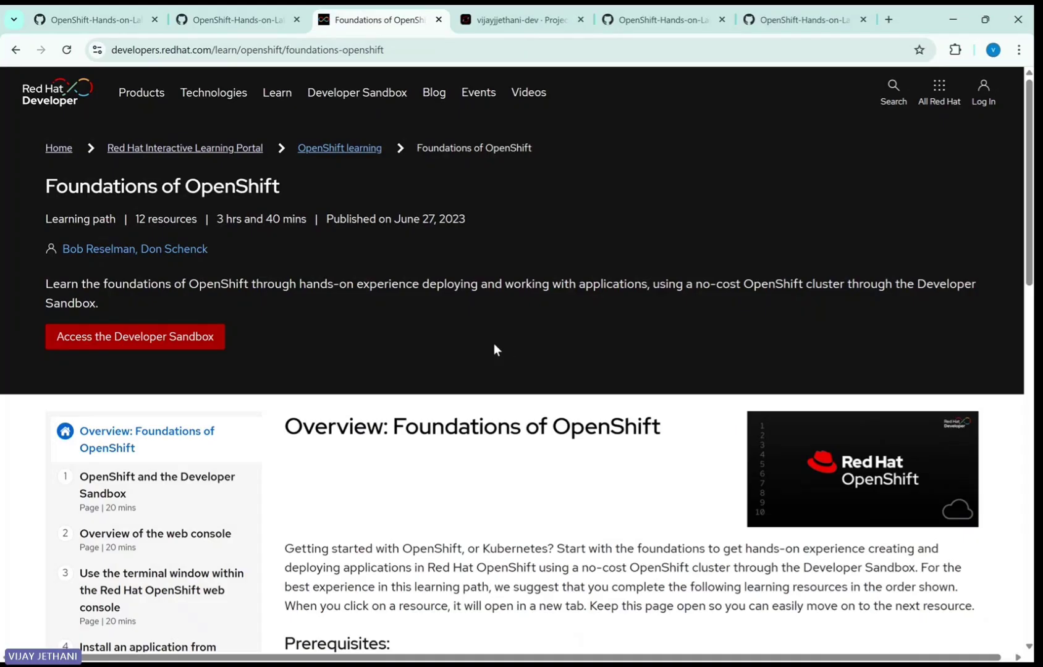
scroll(572, 346, "down", 3)
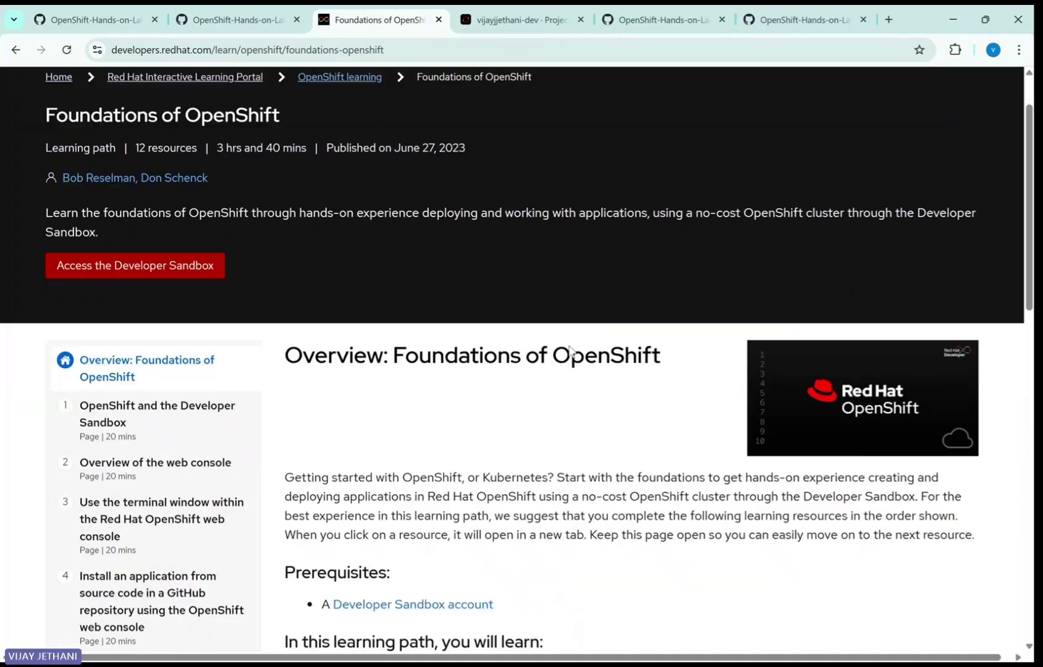
scroll(568, 351, "down", 1)
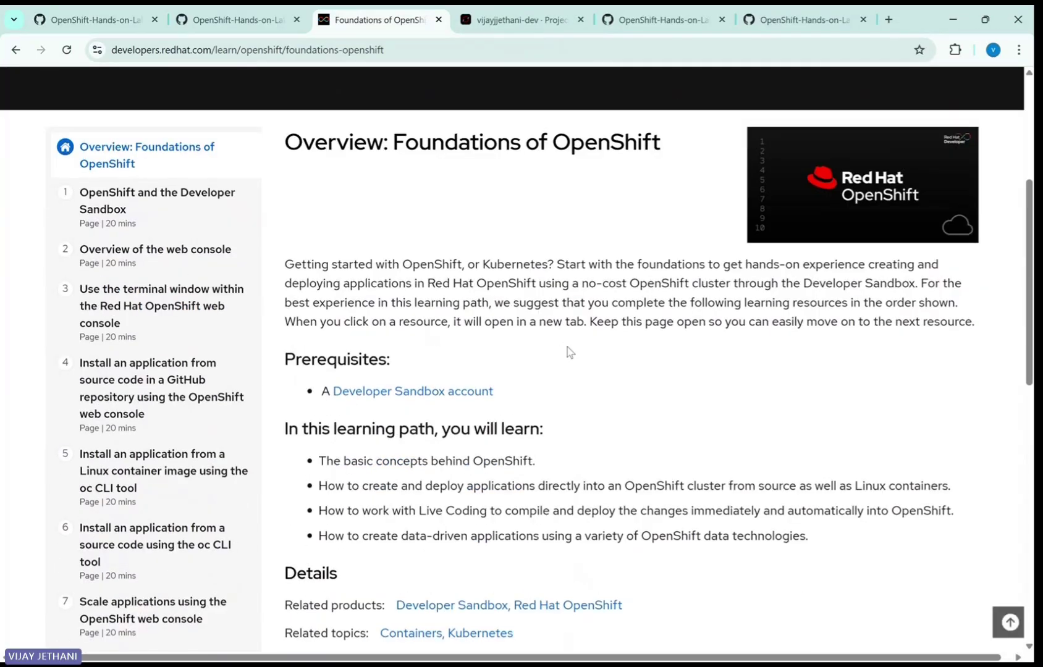
scroll(373, 333, "up", 1)
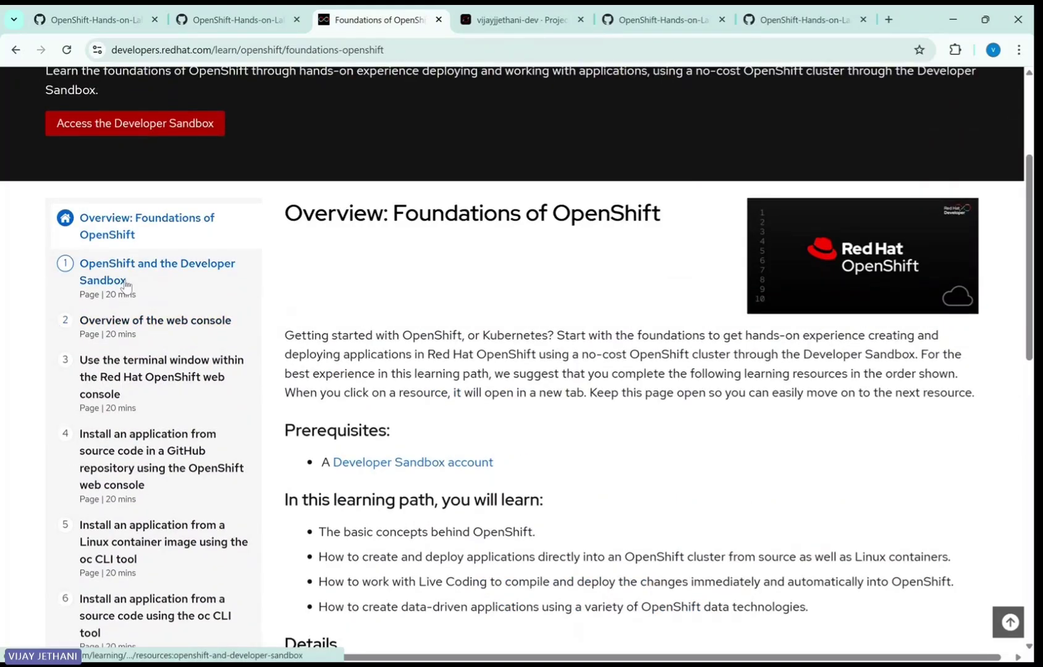
scroll(529, 396, "down", 5)
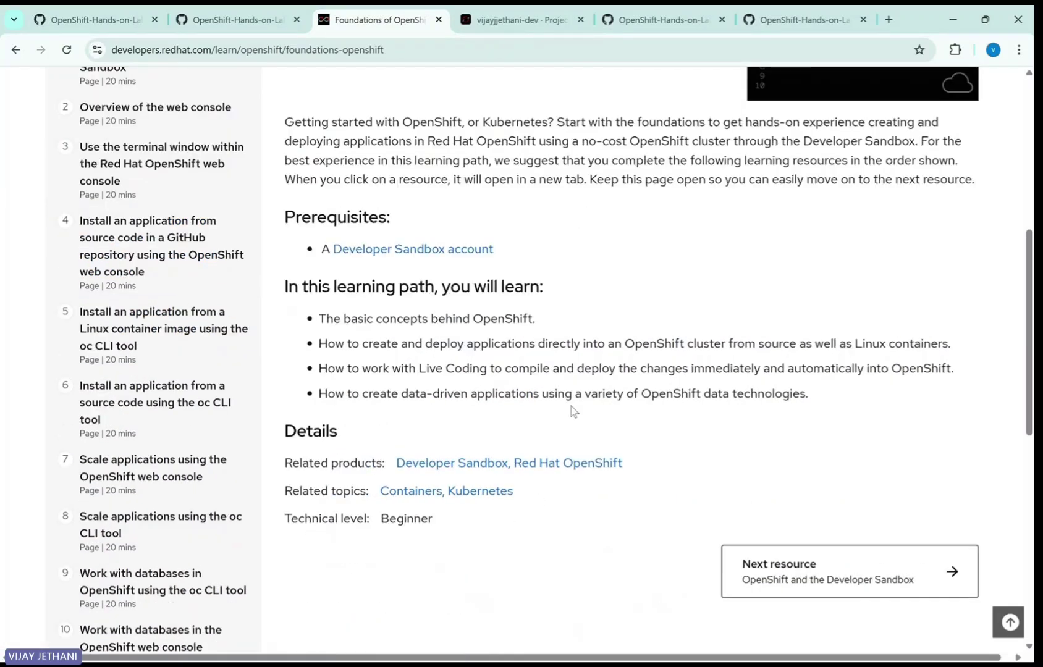
scroll(559, 417, "up", 2)
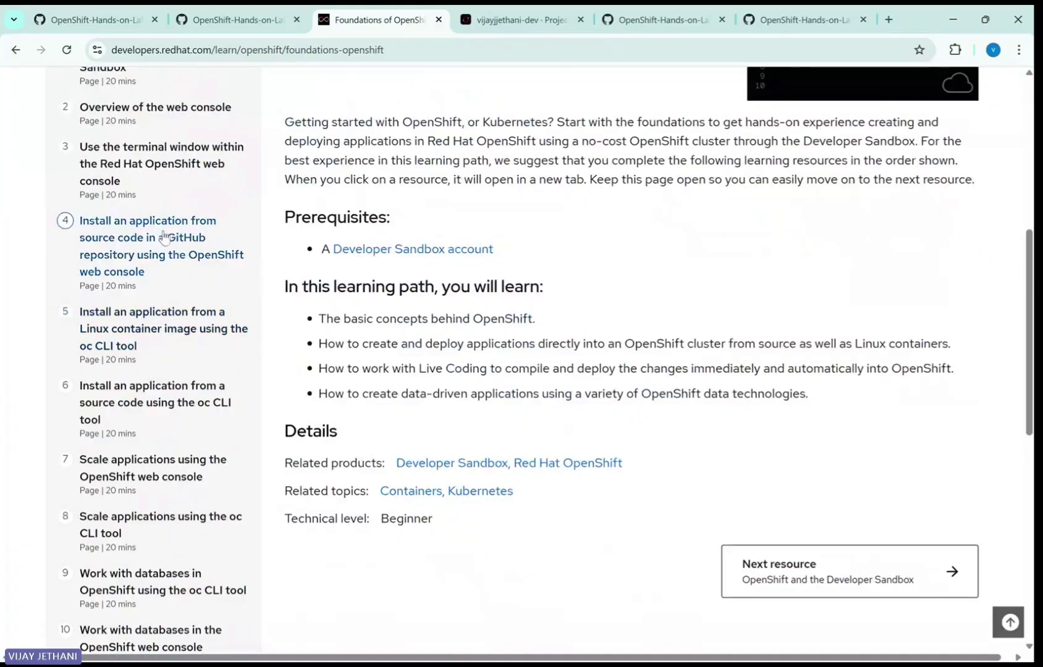
scroll(170, 284, "up", 1)
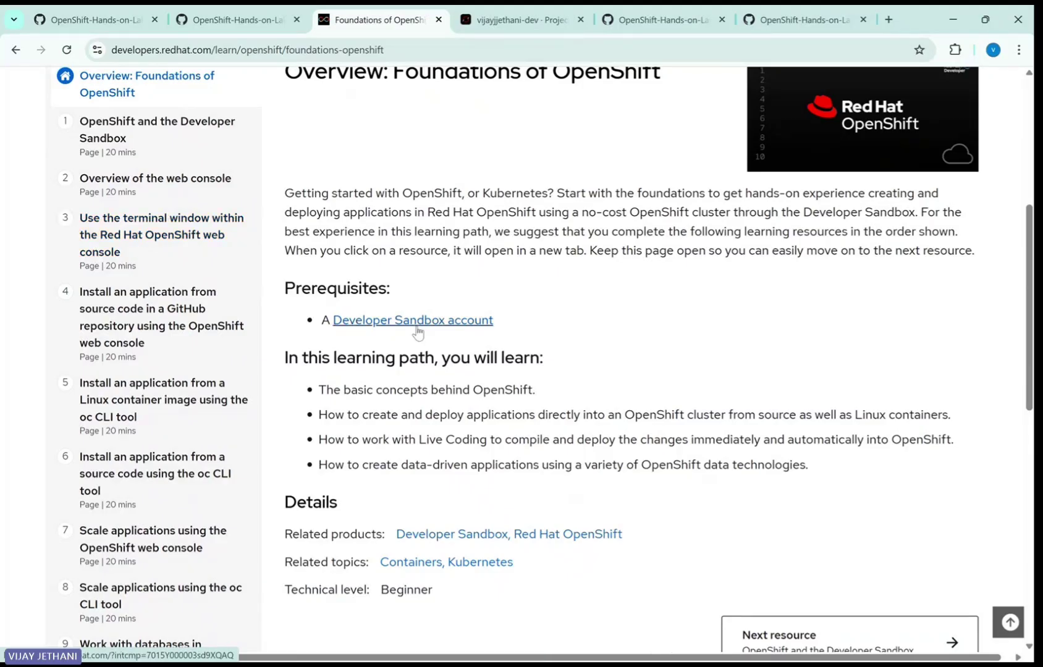
scroll(417, 328, "up", 3)
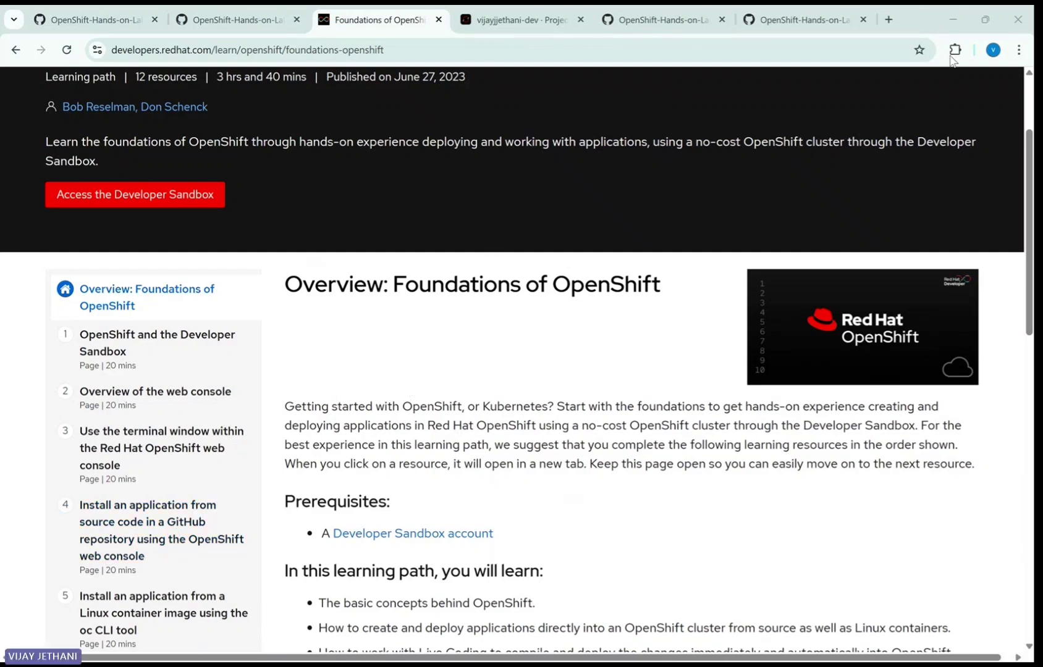
Return to the dev project's page in the OpenShift console and show it in a maximized window.
left_click(925, 20)
double_click(925, 20)
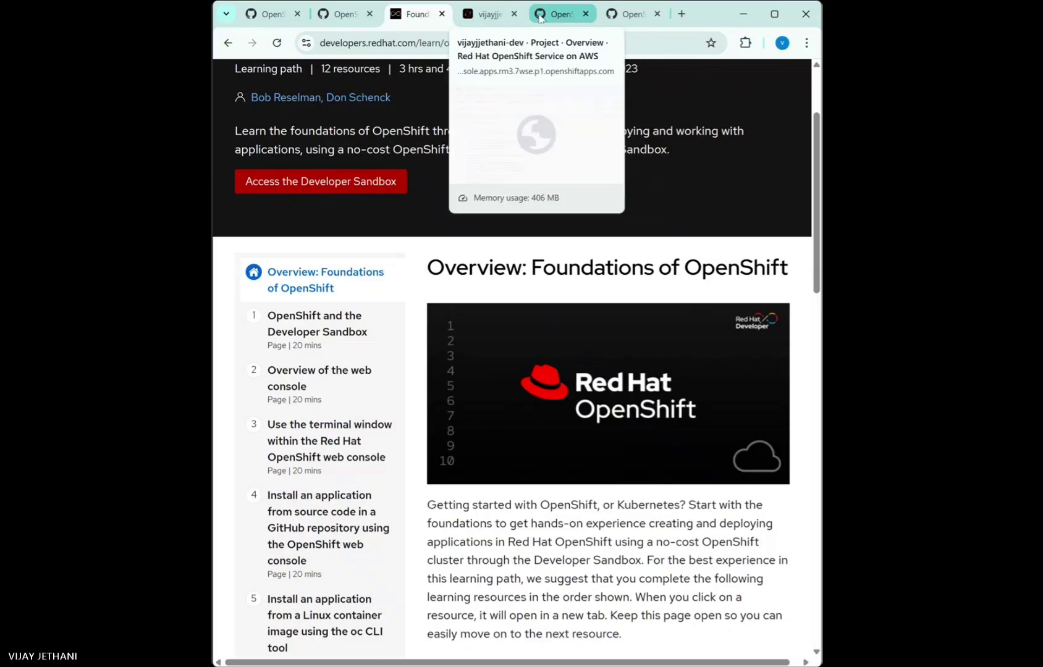
left_click(492, 16)
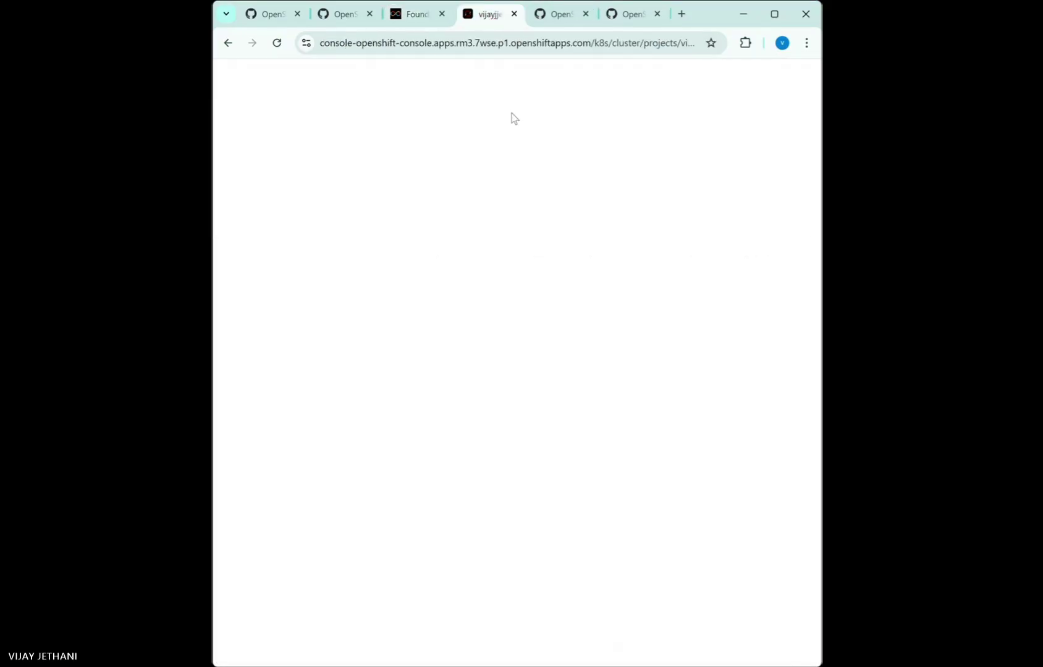
left_click(774, 13)
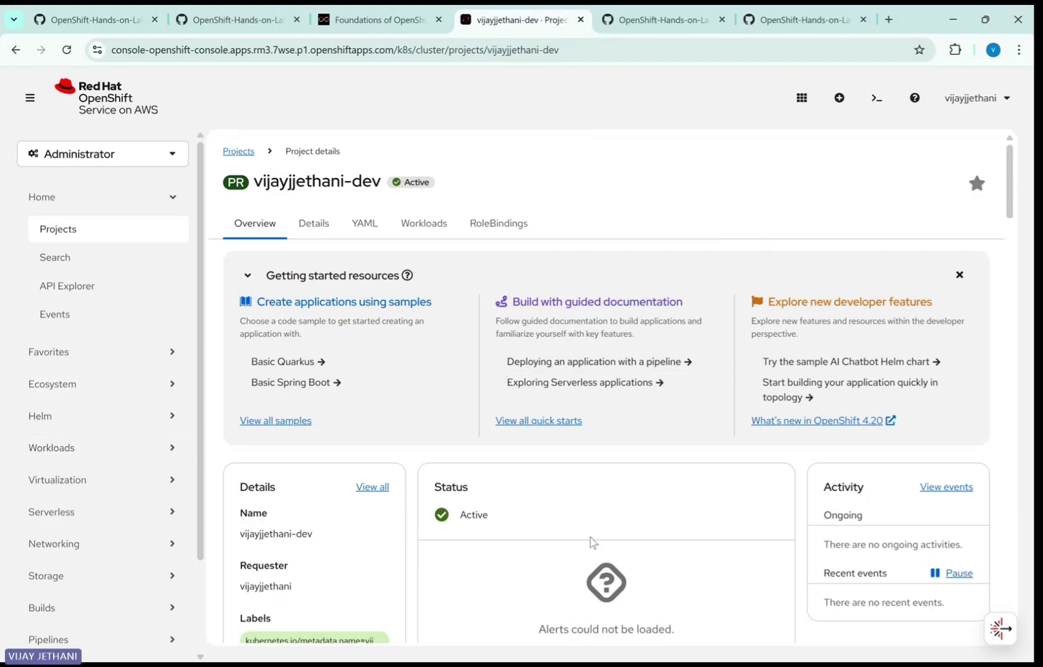
Open the OpenShift command line terminal and start a second terminal session, leaving Terminal 2 active.
left_click(877, 107)
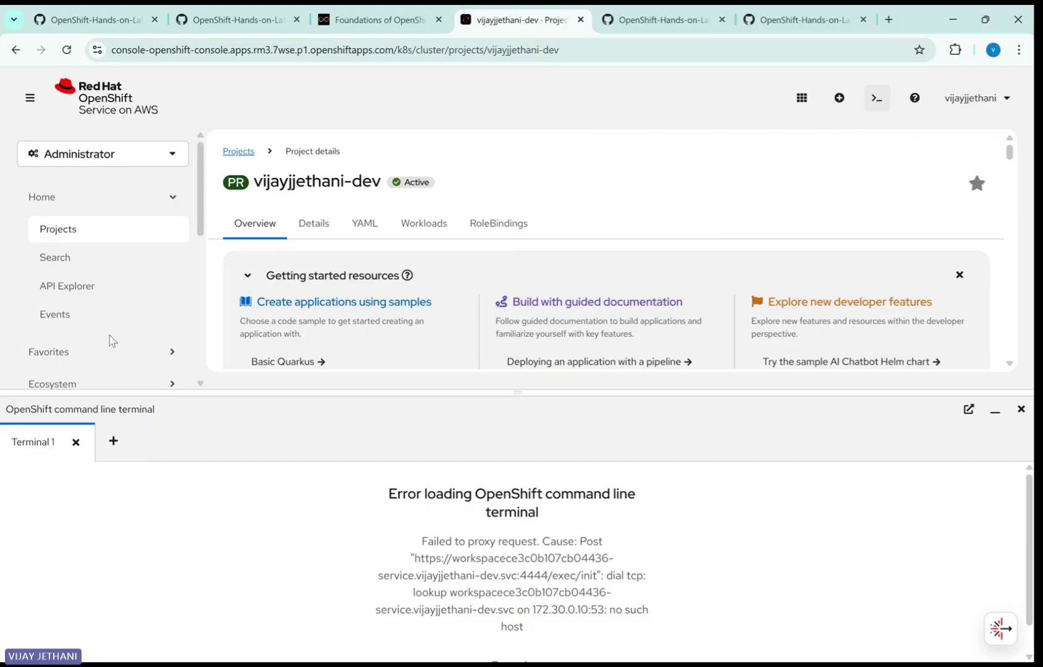
left_click(113, 441)
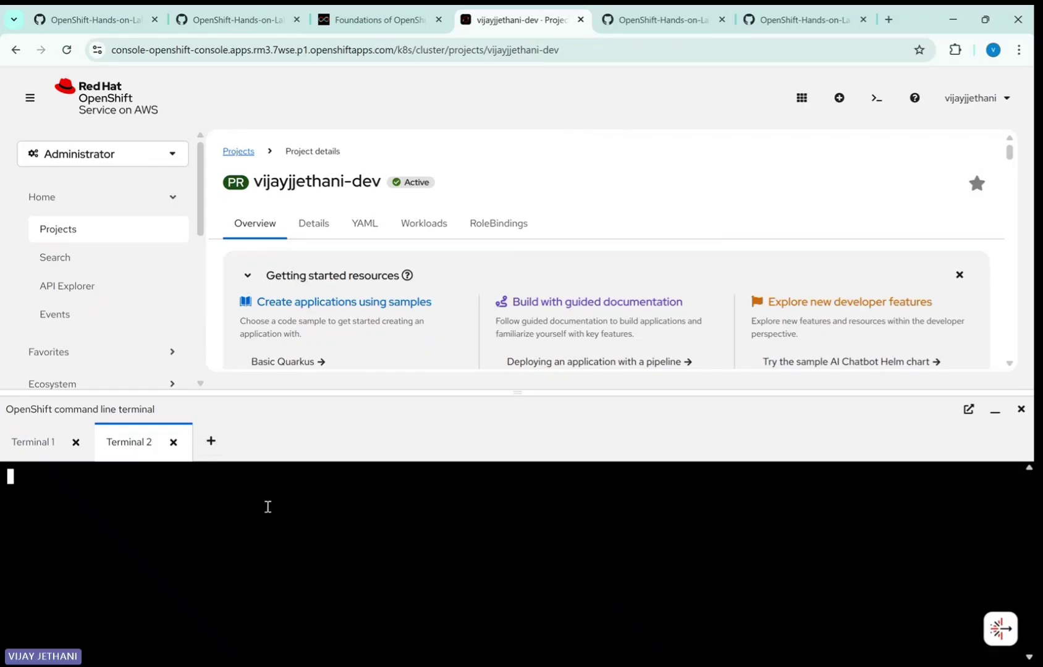
left_click(37, 446)
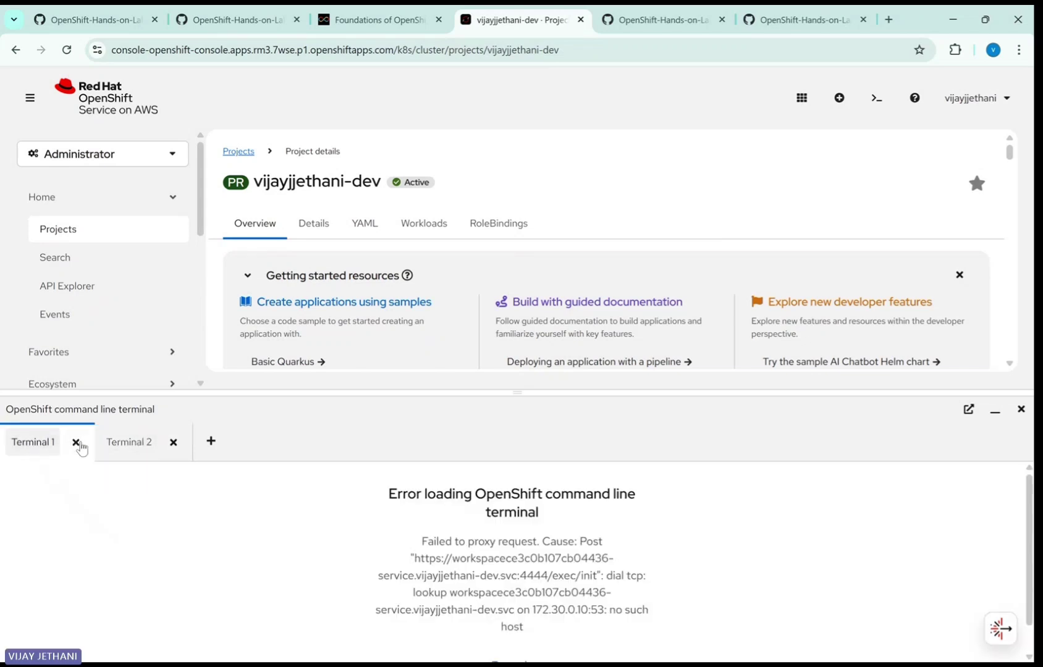
left_click(114, 442)
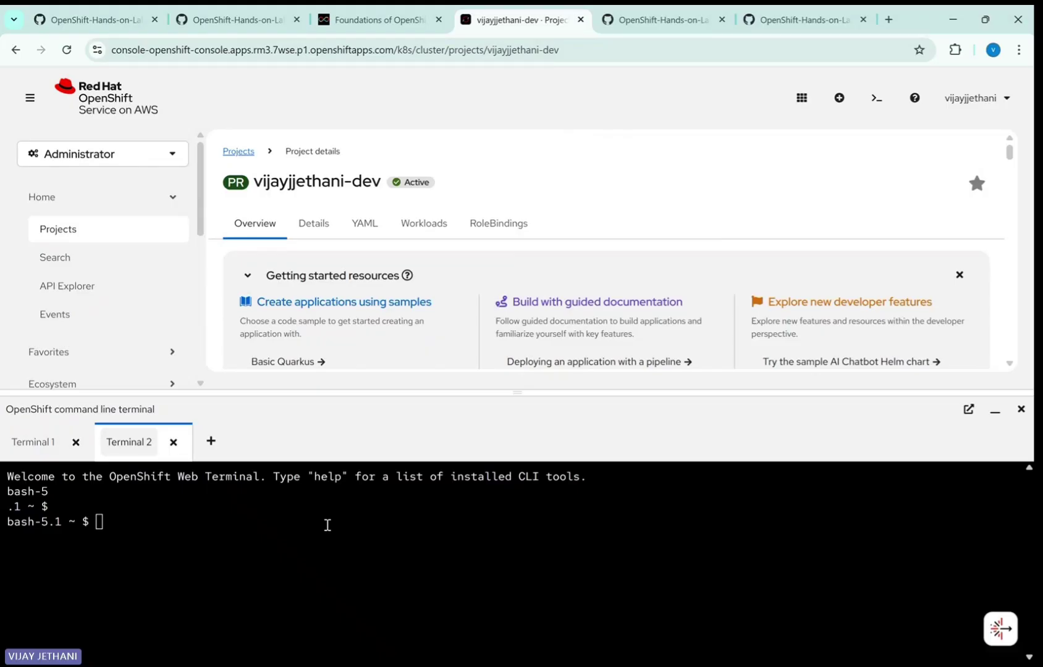
Clear Terminal 2 and list the pods with "oc get pods", then show the dev project's details.
key("Return")
left_click(268, 532)
type("clear")
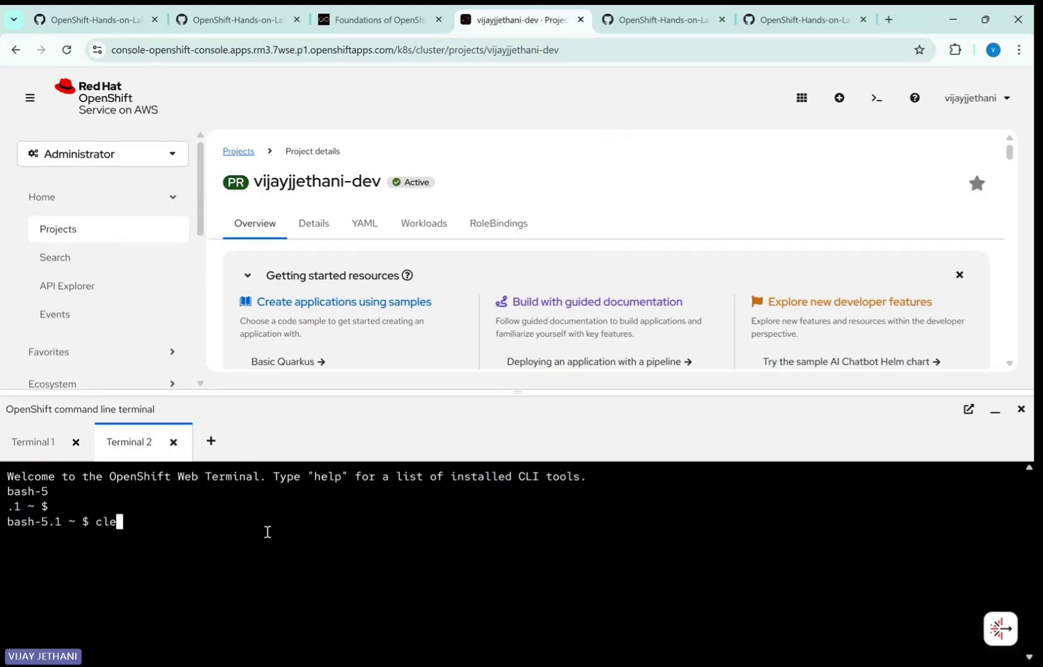
key("Return")
type("oc get po")
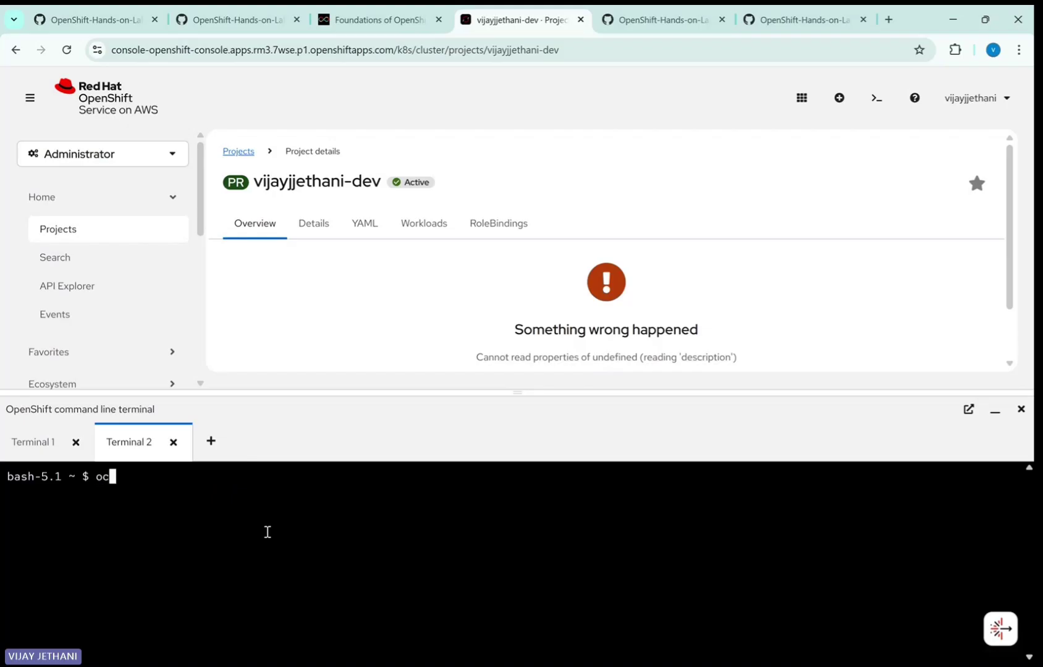
type("ds")
key("Return")
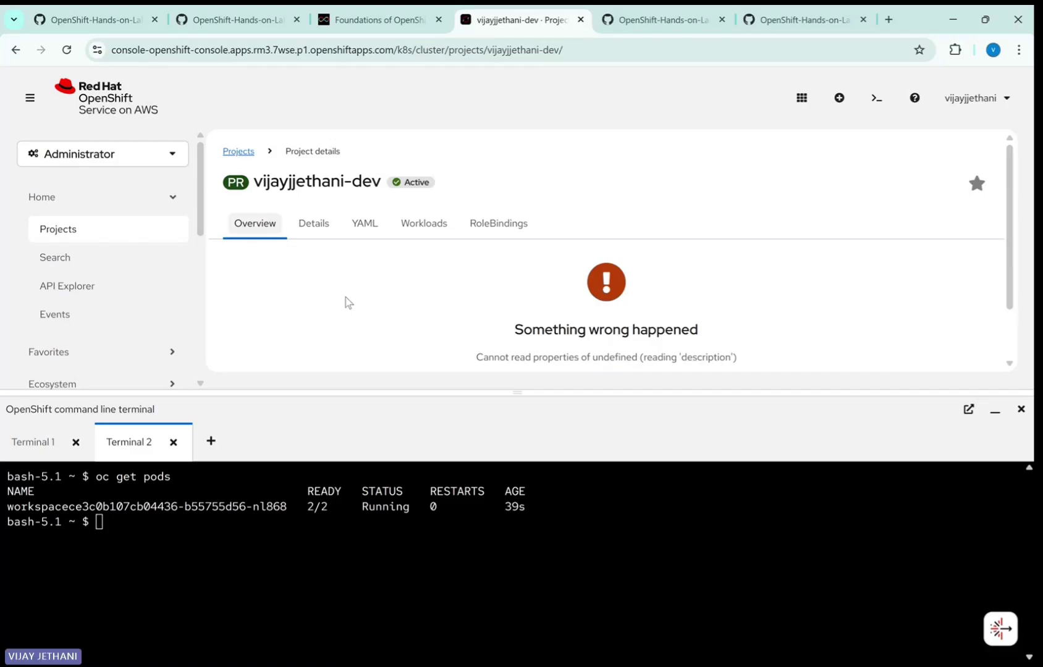
left_click(311, 240)
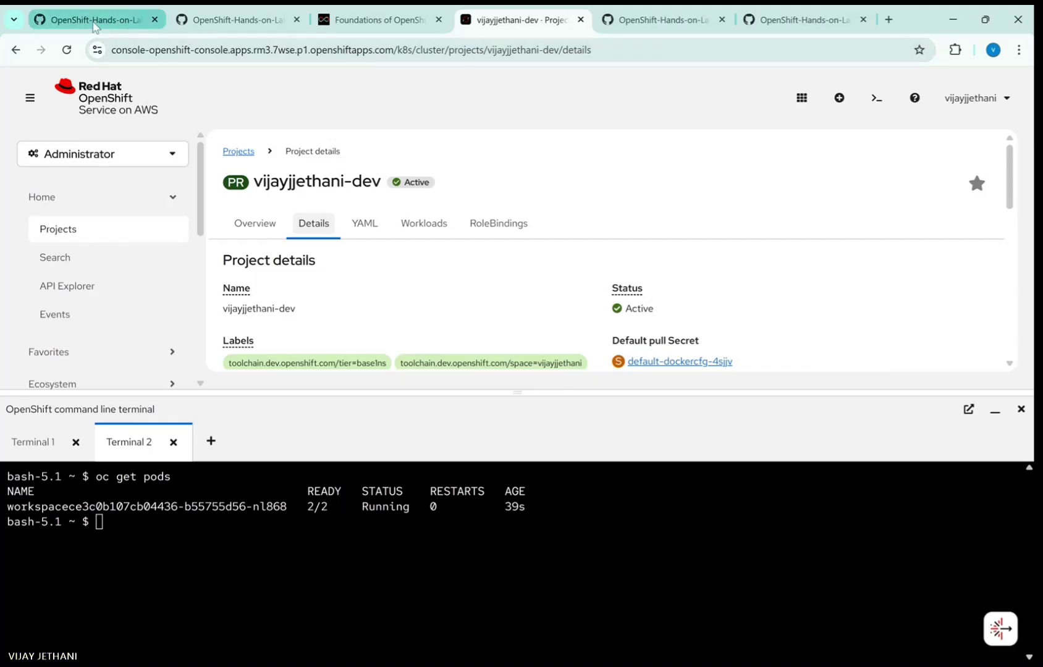
Close the first lab guide page and open the Foundations of OpenShift lesson on installing an application from source code in a GitHub repository.
left_click(154, 19)
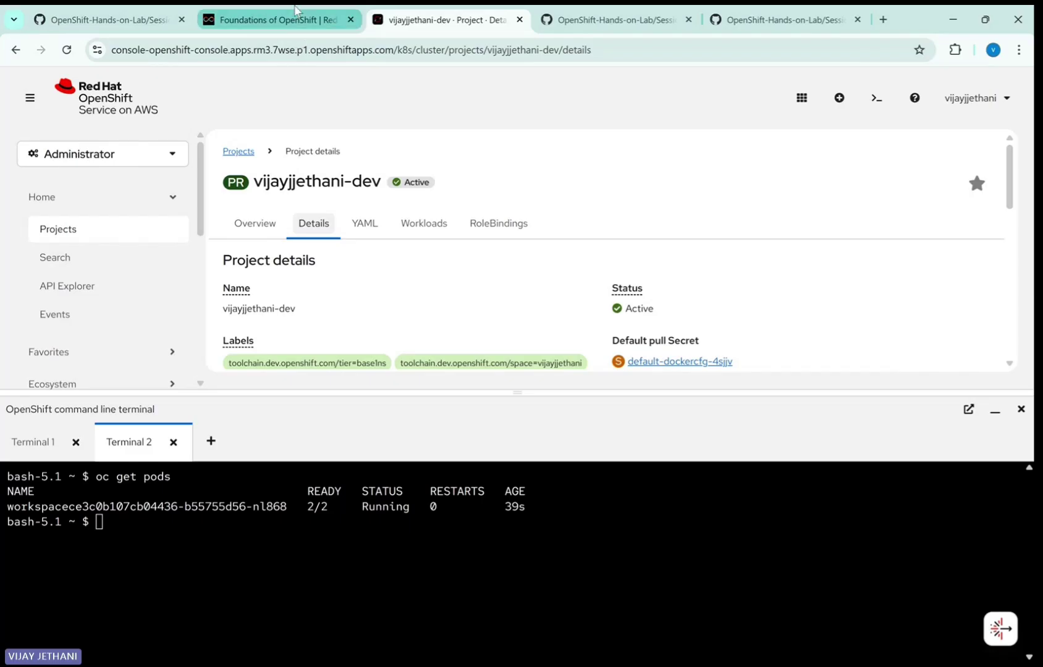
left_click(279, 19)
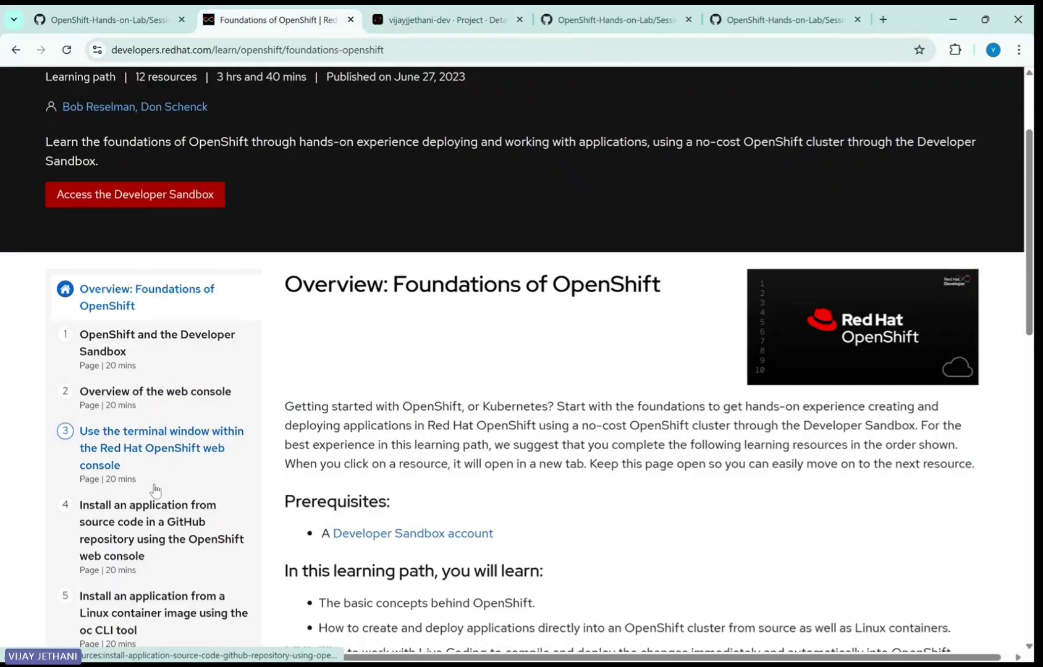
scroll(156, 482, "down", 1)
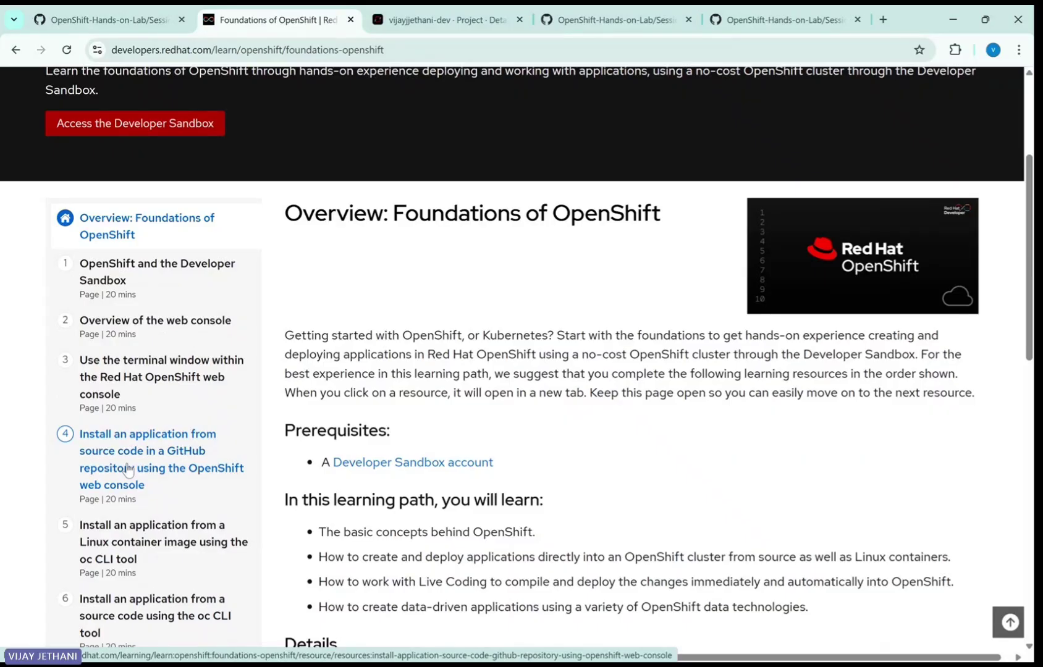
left_click(127, 469)
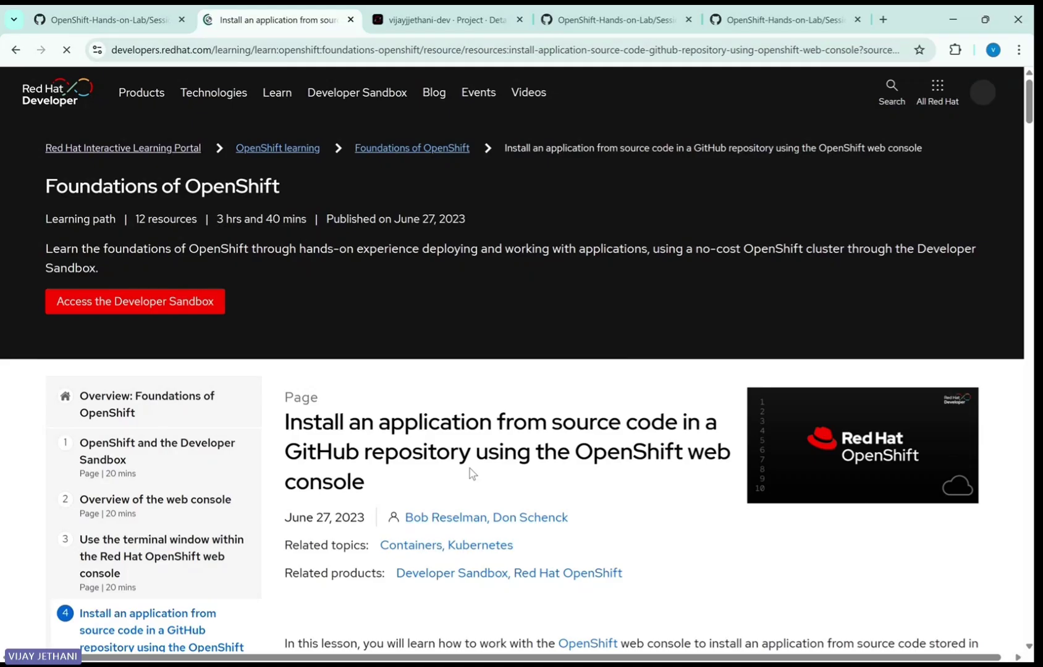
Skim the lesson's requirements, learning goals, and instructions for selecting the application and logging in to the sandbox.
scroll(471, 473, "down", 3)
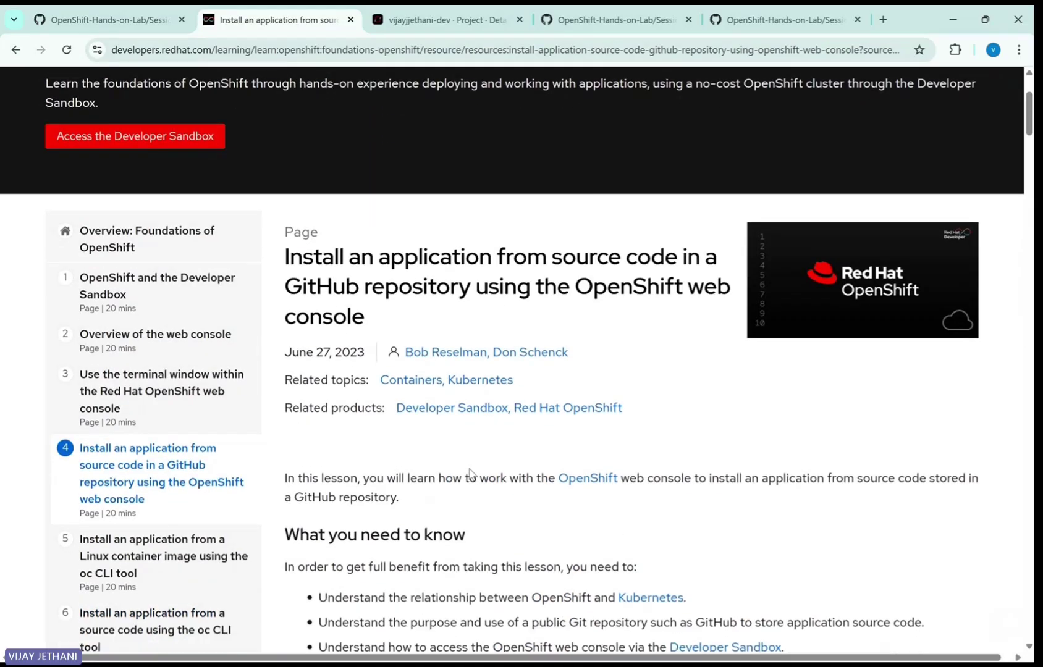
scroll(471, 473, "down", 6)
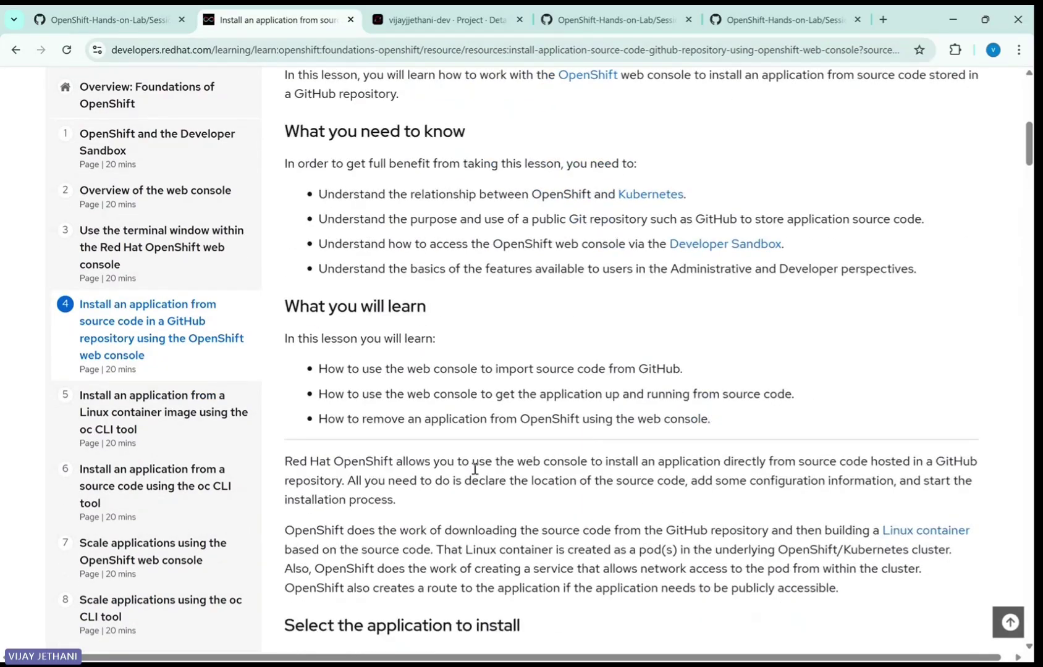
scroll(474, 469, "down", 7)
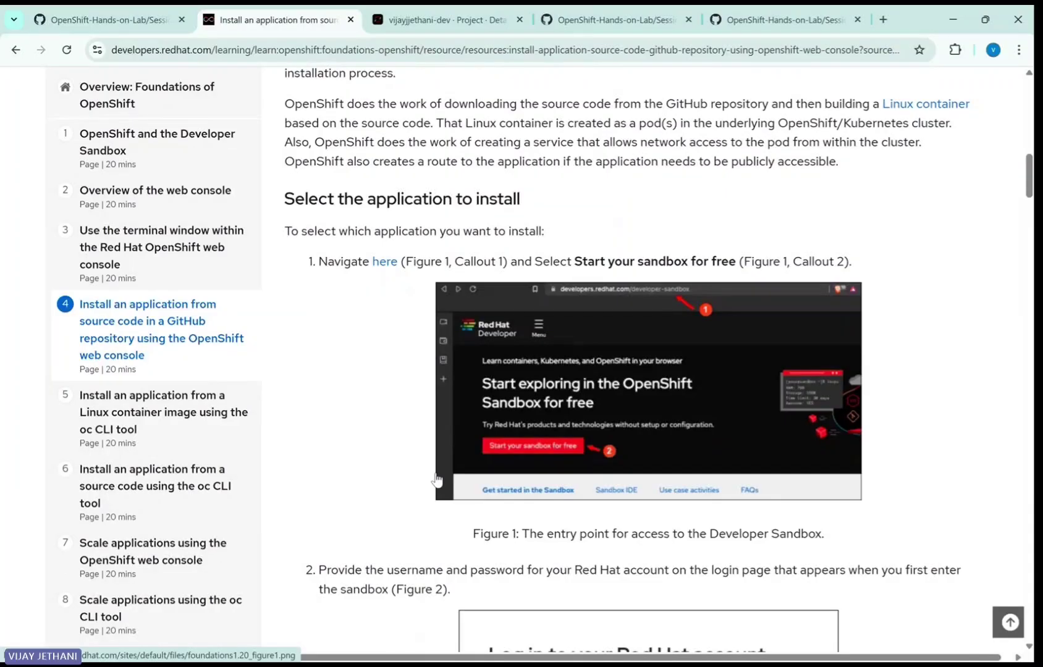
scroll(436, 479, "down", 3)
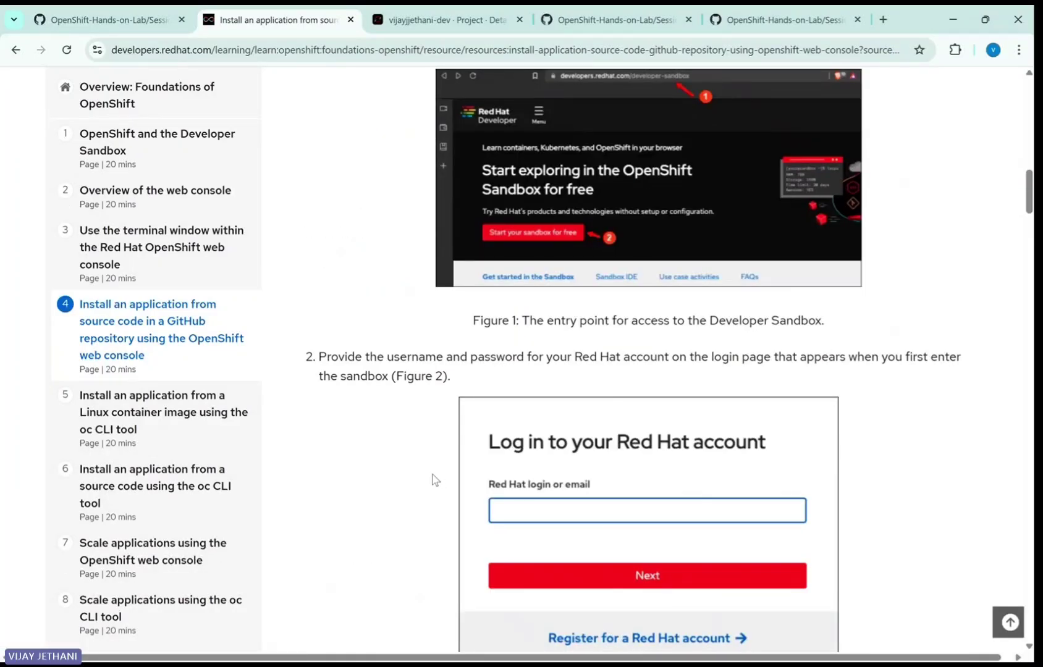
scroll(432, 476, "up", 18)
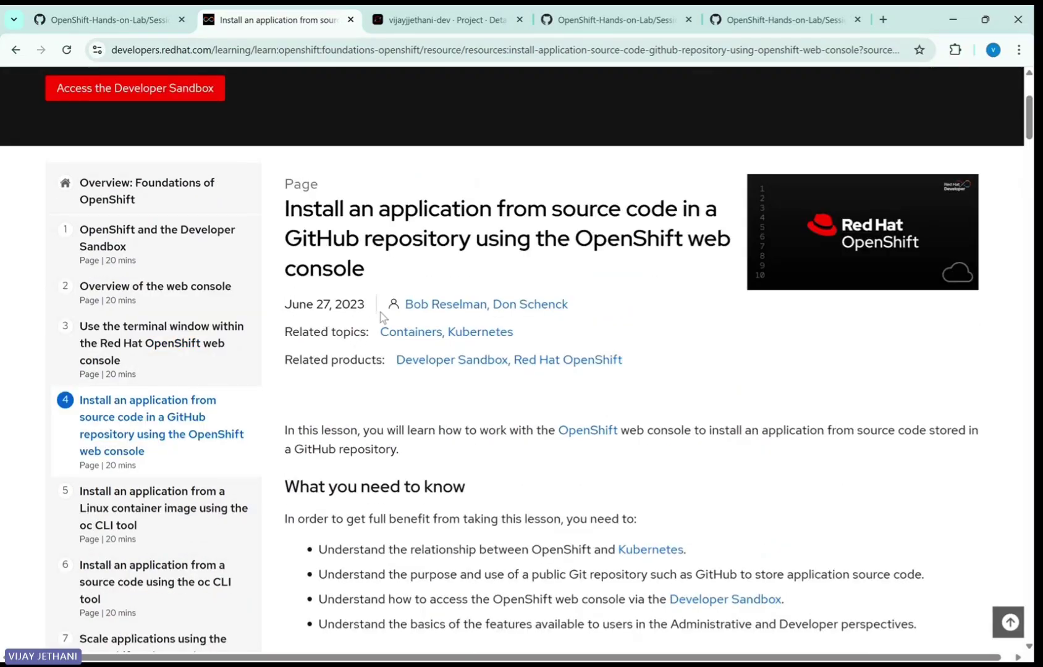
Read the lesson's instructions from the requirements through sandbox login and the option to add an application from the catalog.
scroll(446, 427, "down", 7)
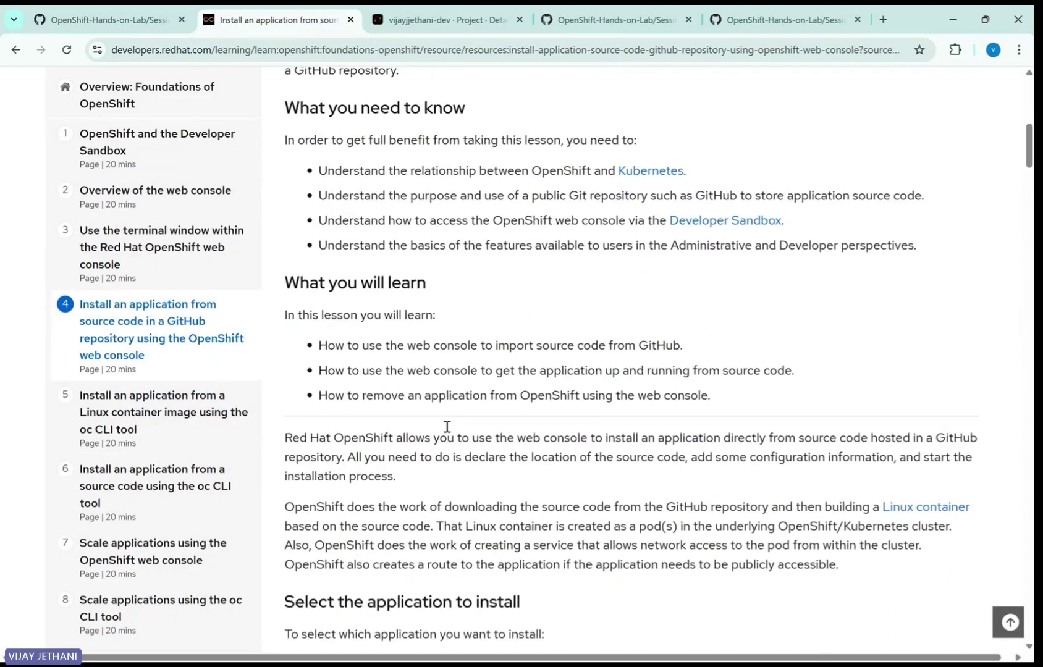
scroll(446, 426, "down", 11)
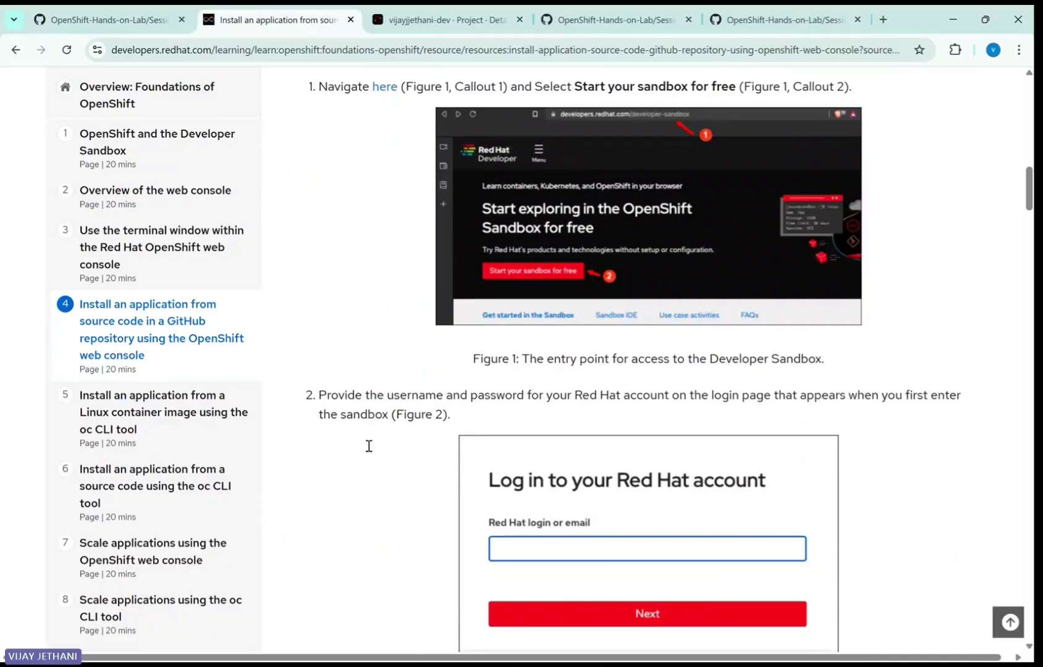
scroll(368, 449, "down", 4)
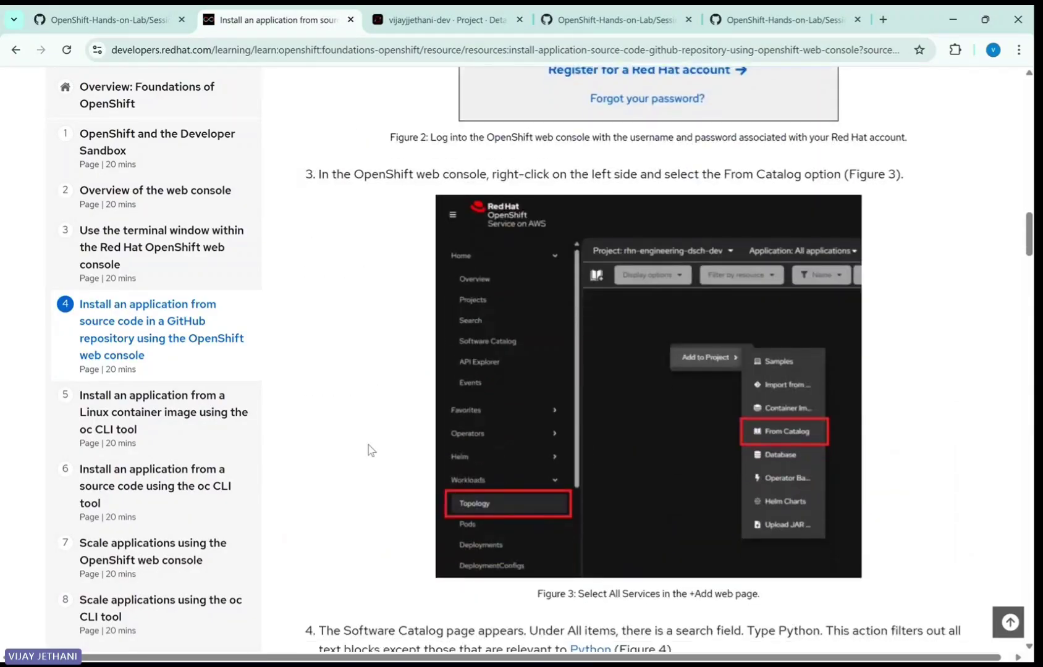
scroll(369, 449, "down", 4)
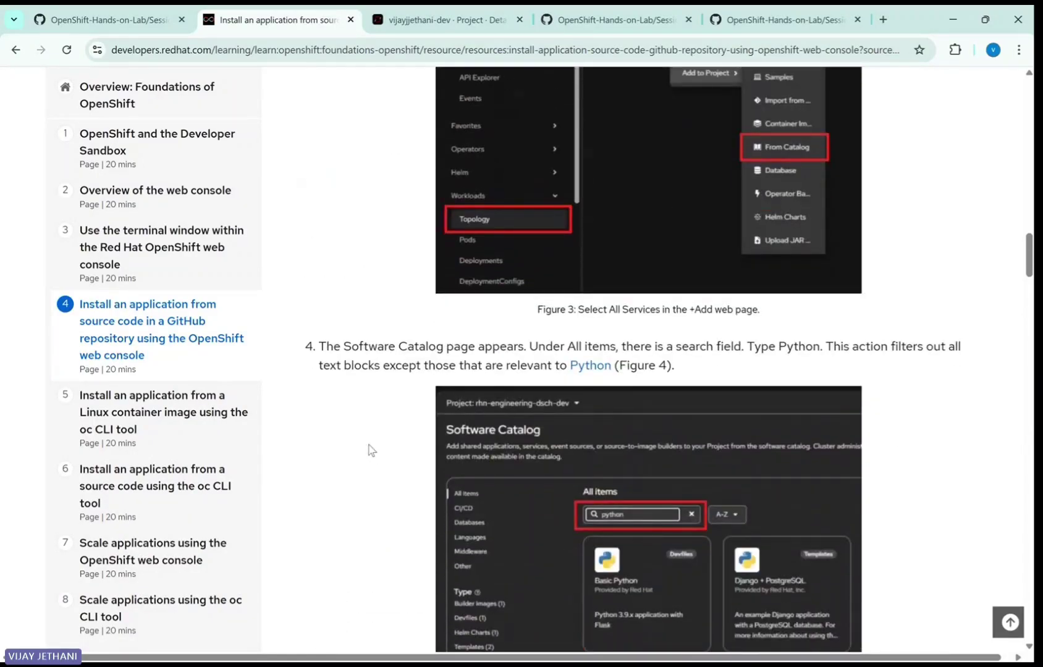
scroll(371, 449, "up", 3)
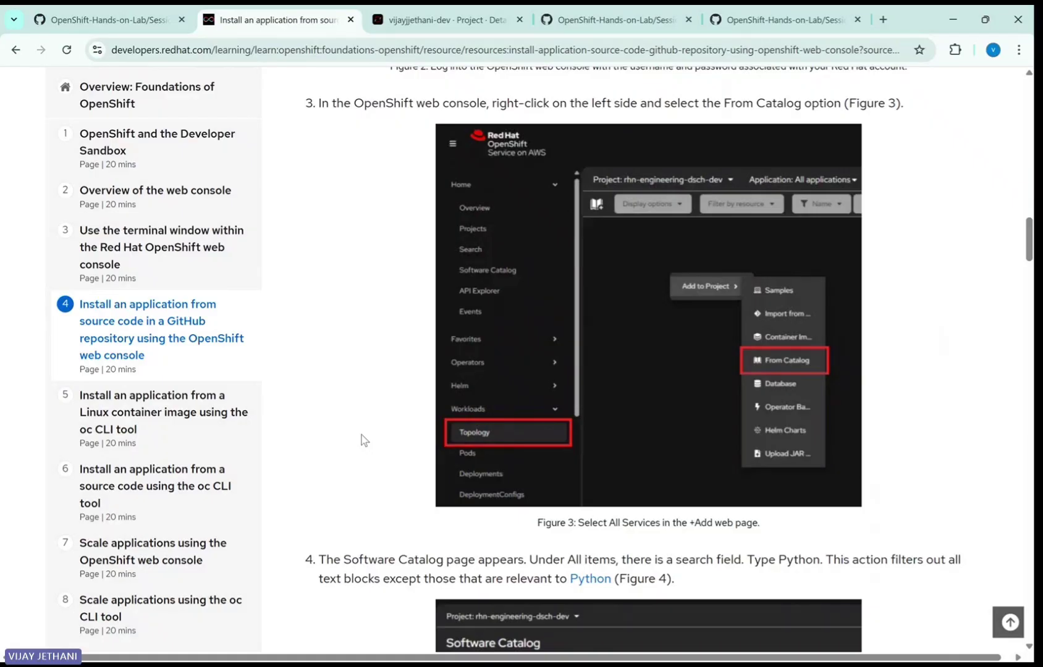
scroll(346, 435, "up", 2)
scroll(320, 427, "up", 2)
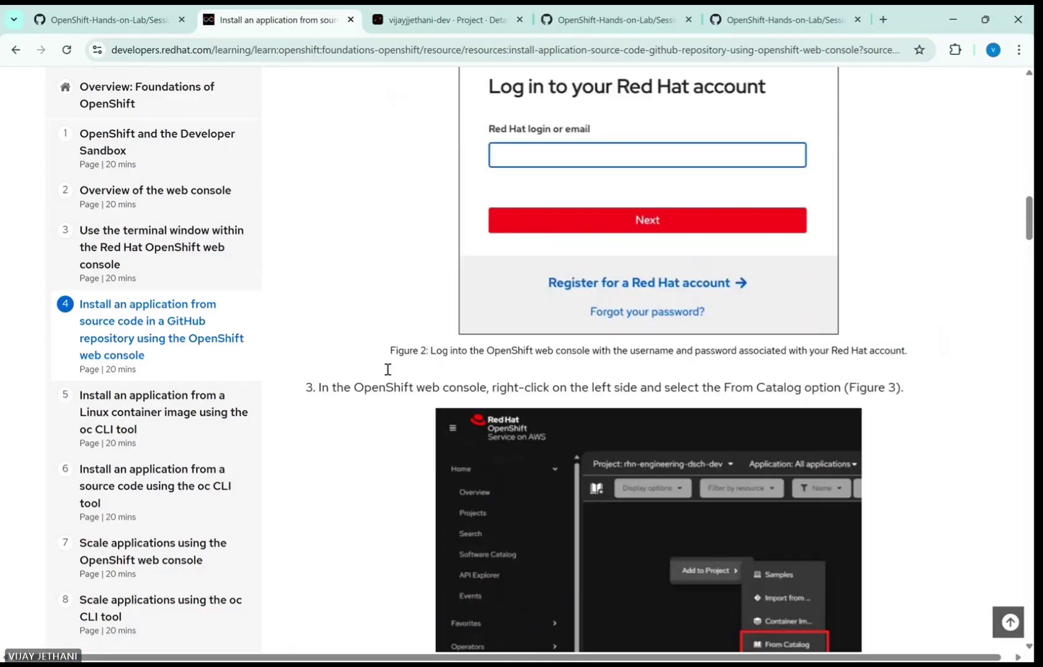
scroll(824, 281, "down", 2)
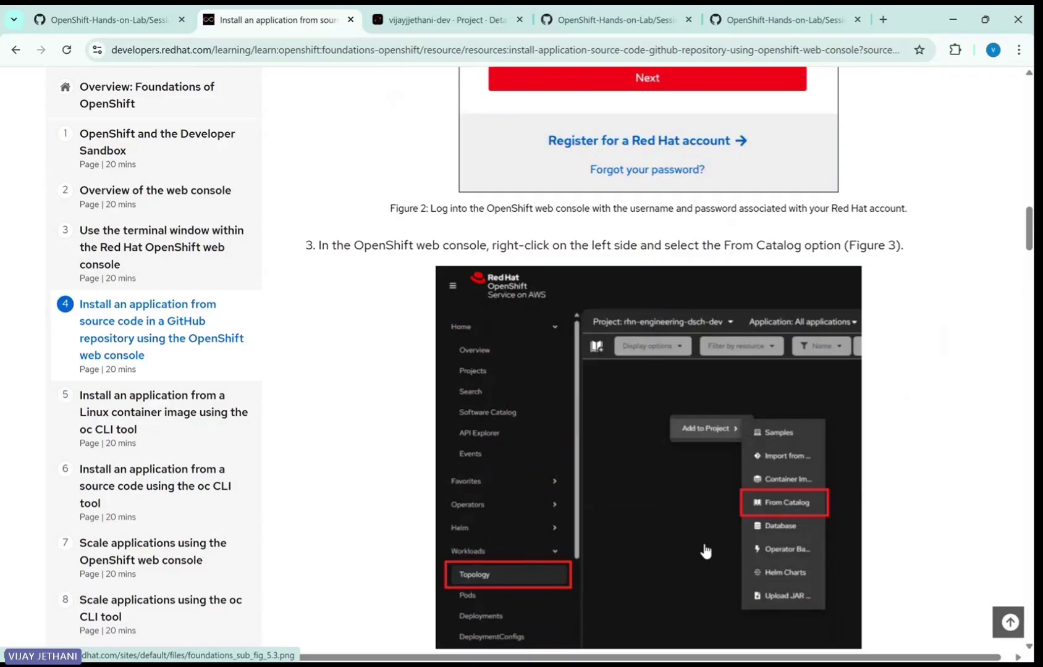
Read the lesson's instructions on finding Python in the Software Catalog and creating the Source-to-Image application.
scroll(788, 516, "down", 5)
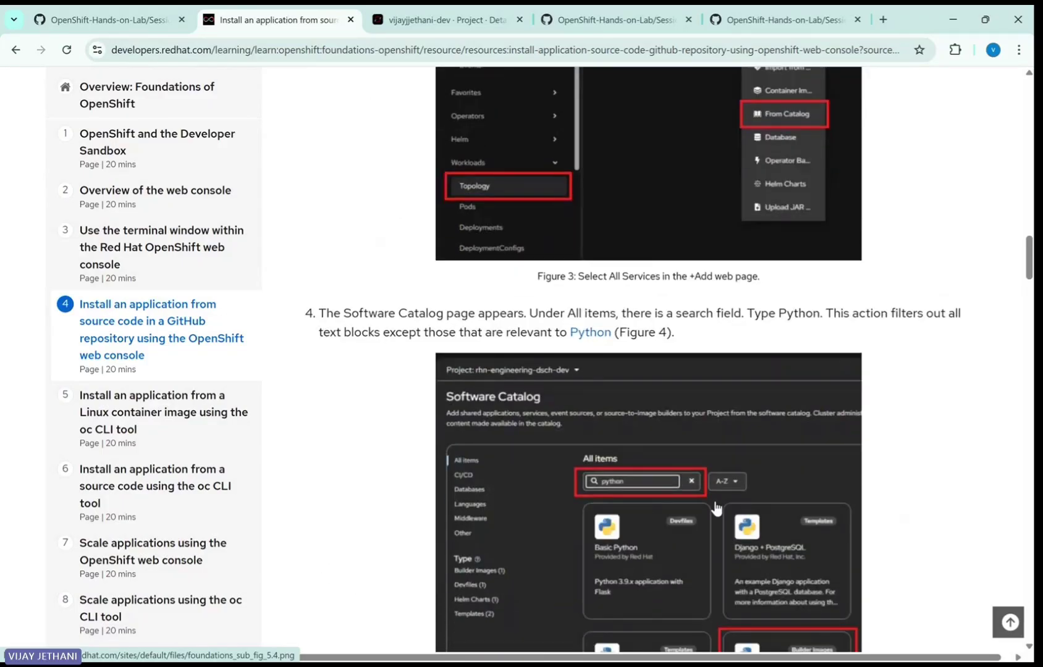
scroll(716, 508, "down", 1)
scroll(612, 433, "down", 2)
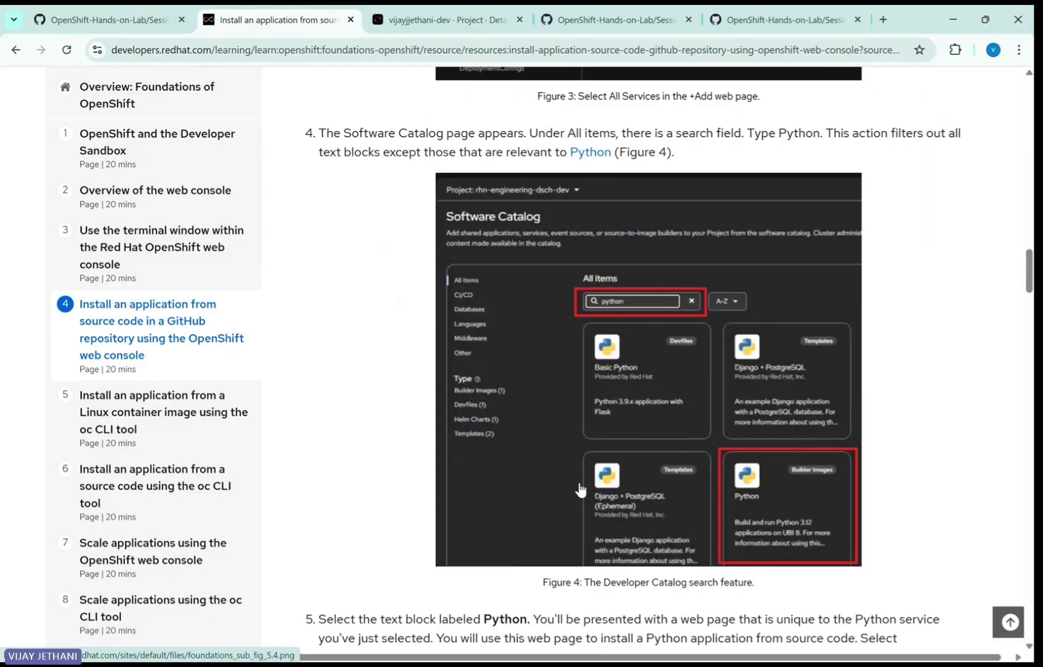
scroll(579, 489, "up", 3)
scroll(518, 477, "down", 3)
scroll(518, 479, "down", 5)
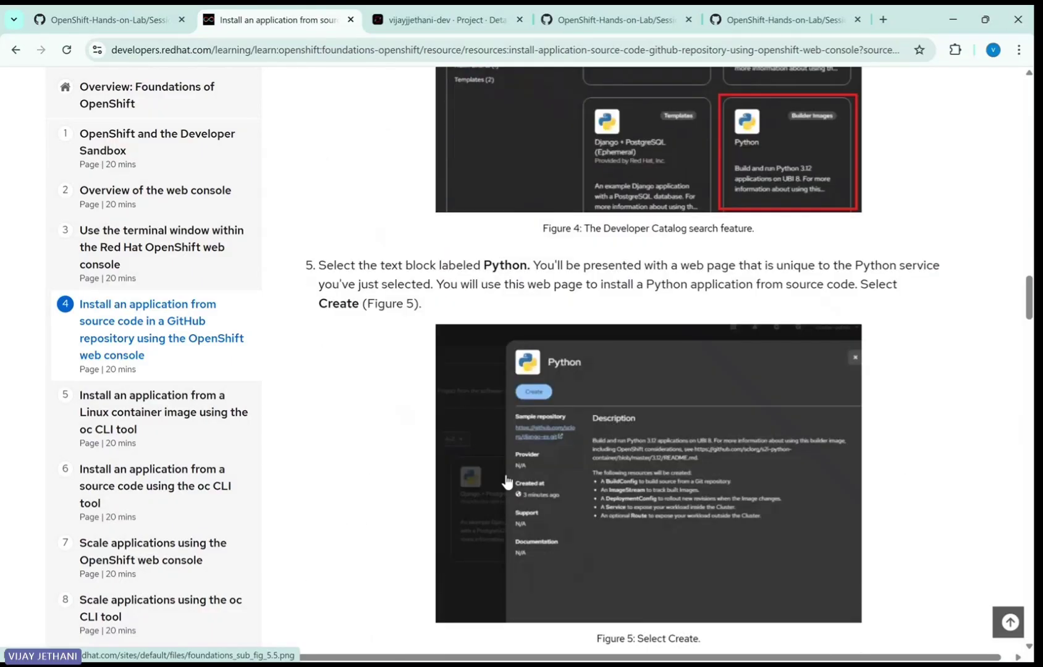
scroll(647, 504, "down", 1)
scroll(647, 503, "down", 5)
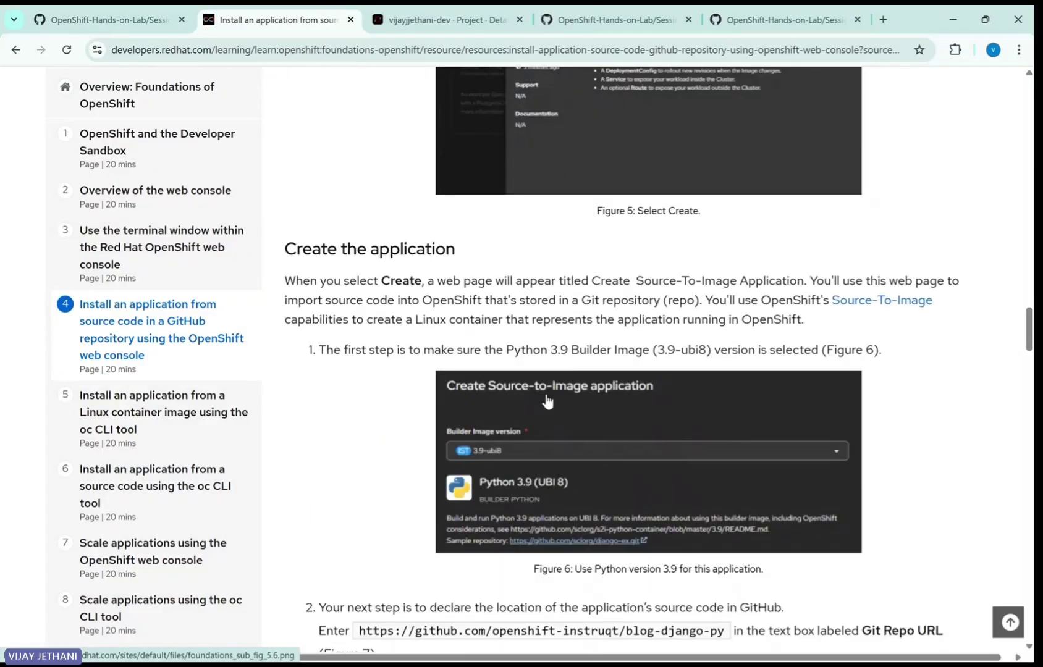
scroll(615, 414, "down", 2)
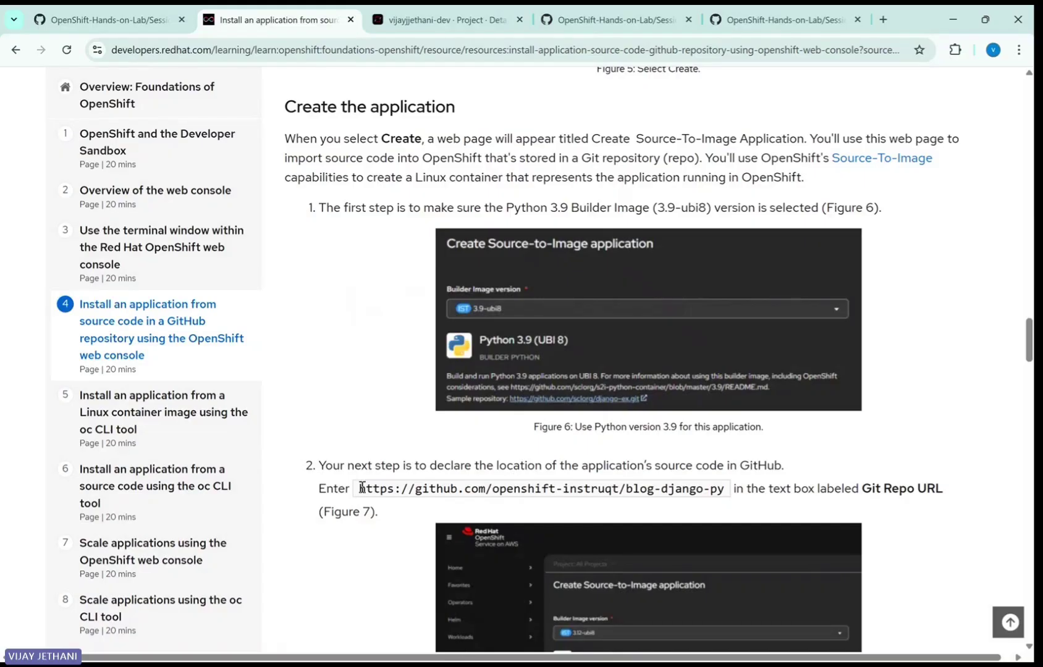
left_click_drag(361, 488, 727, 500)
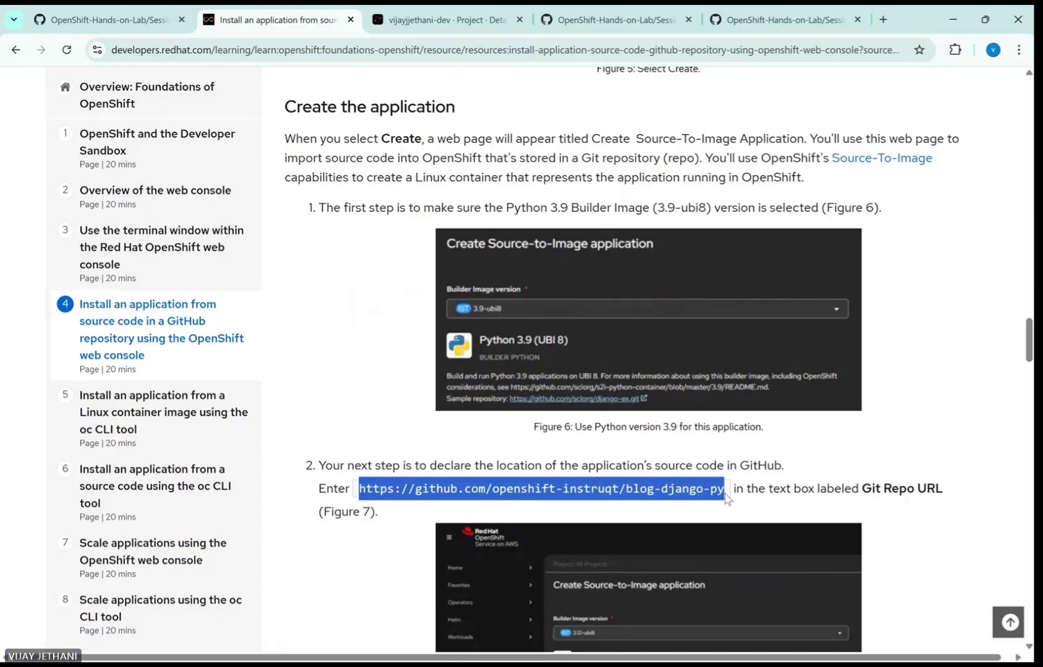
right_click(726, 499)
left_click(712, 505)
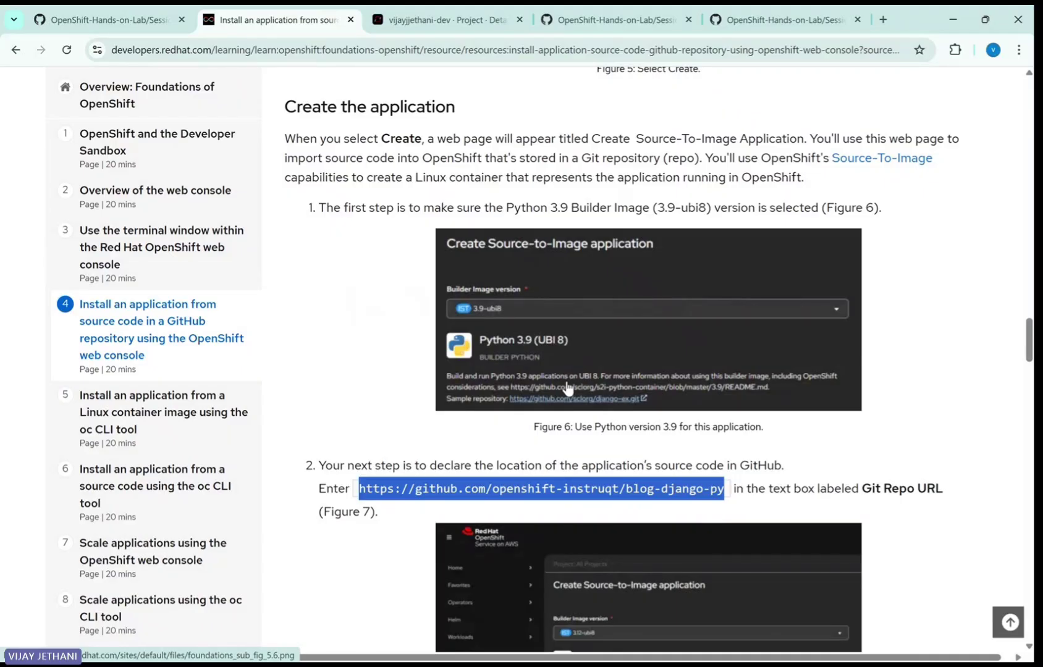
scroll(567, 388, "down", 3)
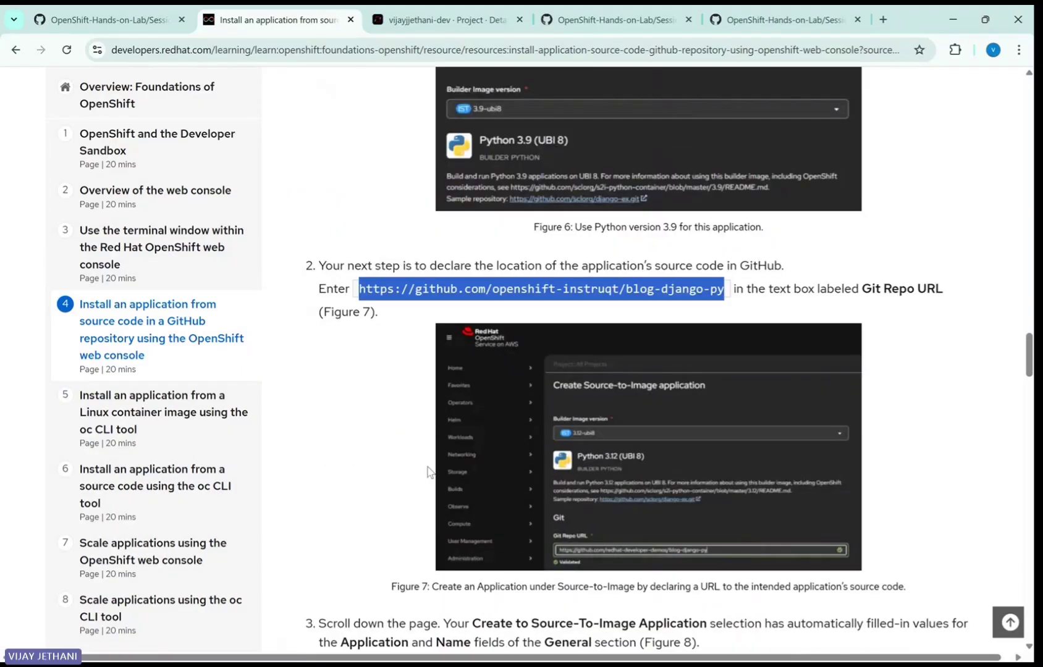
scroll(398, 459, "up", 4)
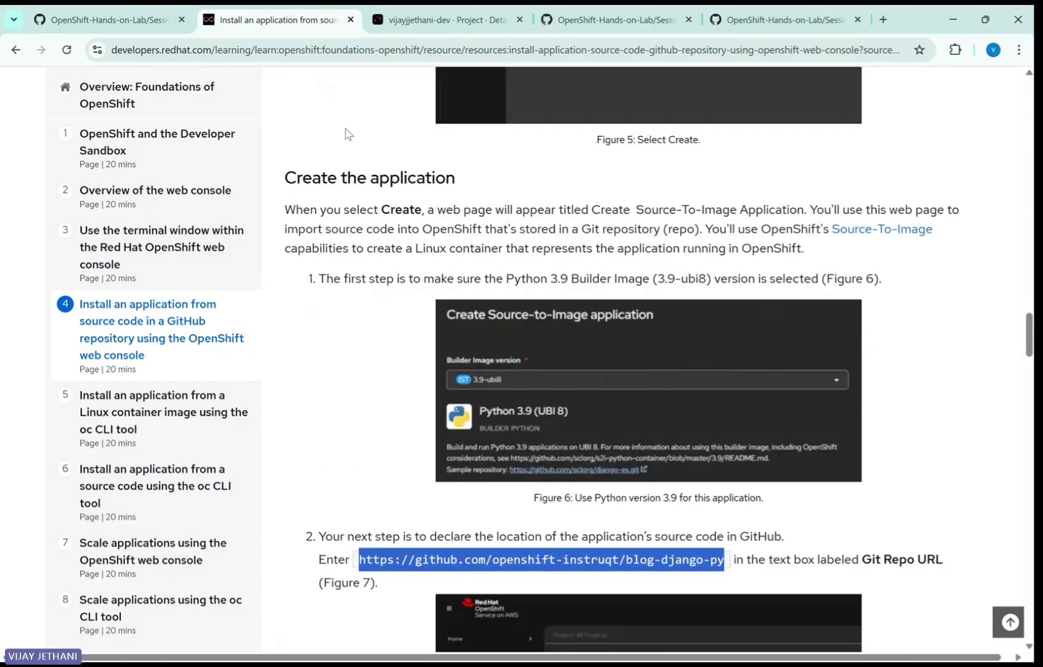
Switch to the OpenShift console, shrink the command line terminal, and show the dev project's workload topology.
left_click(395, 13)
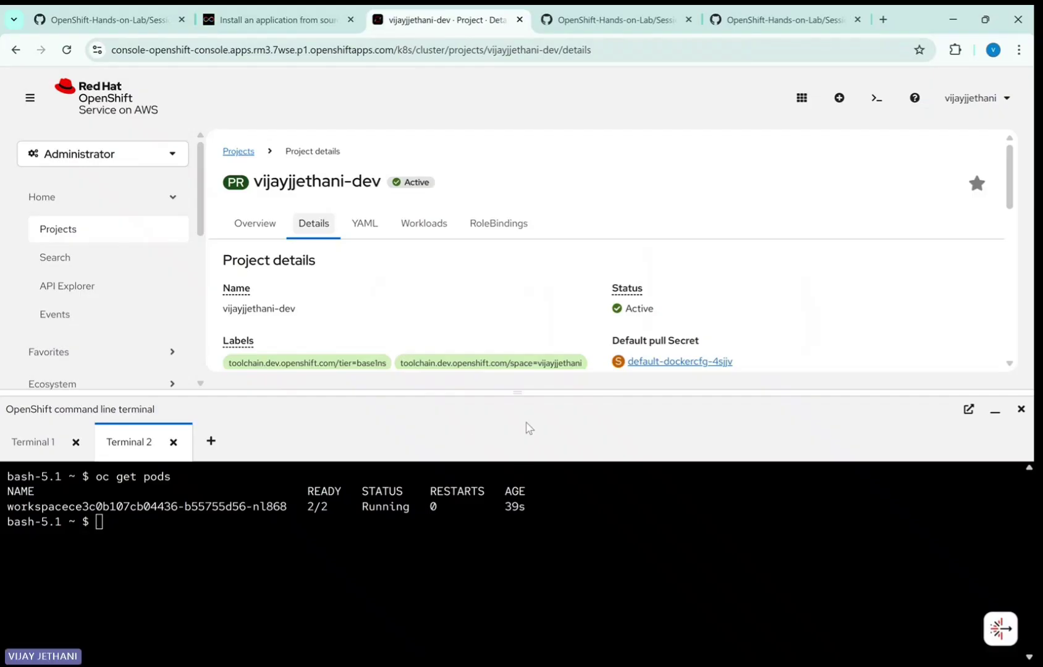
left_click_drag(517, 393, 520, 546)
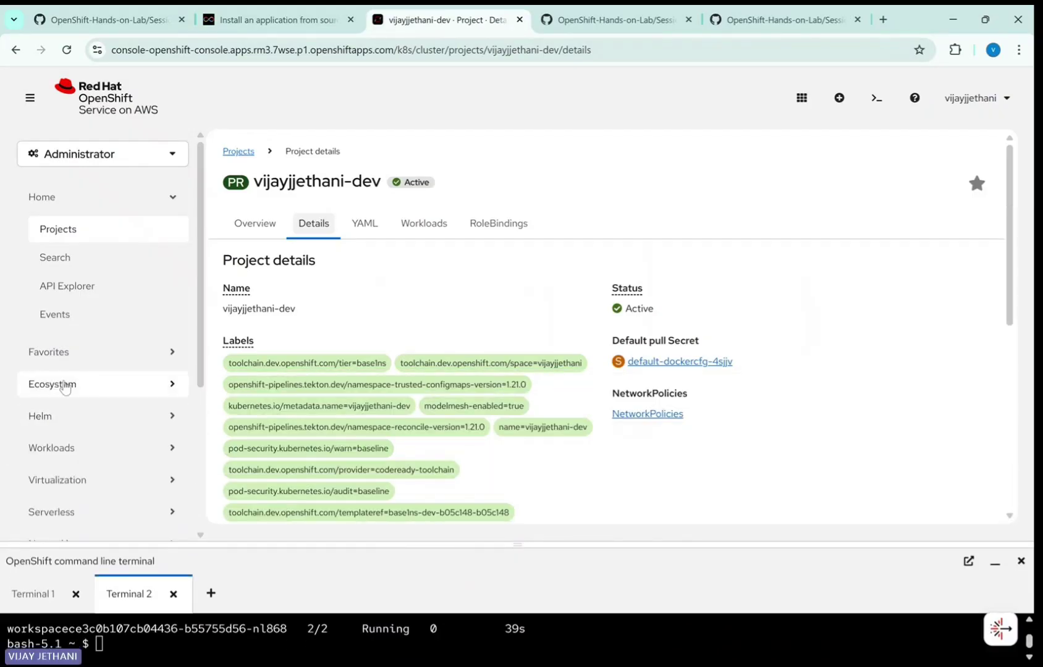
left_click(65, 449)
scroll(92, 433, "down", 2)
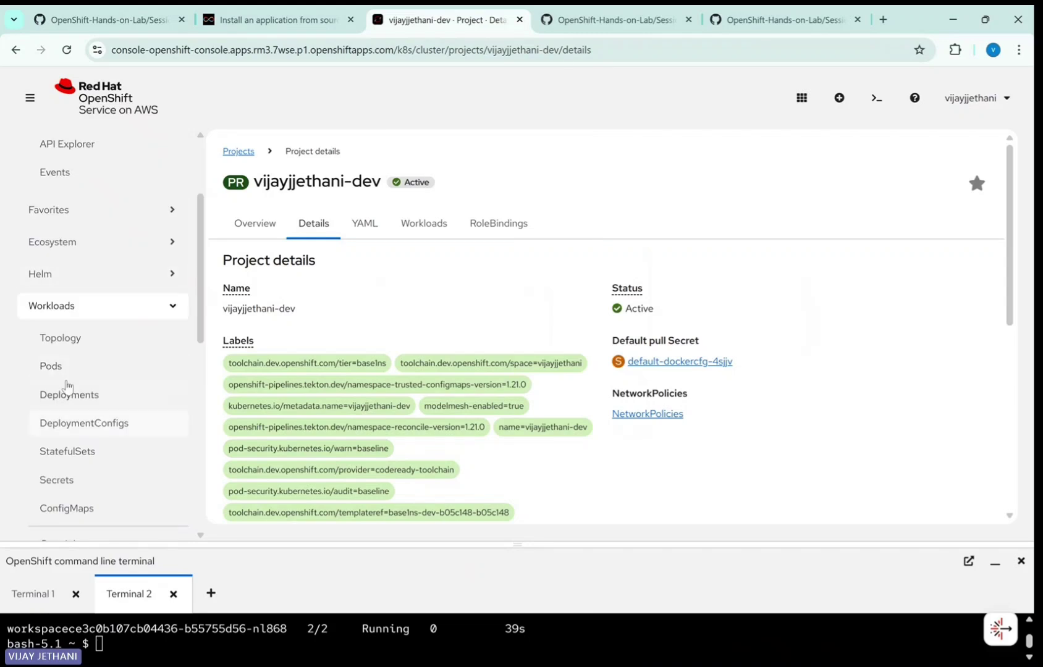
left_click(54, 339)
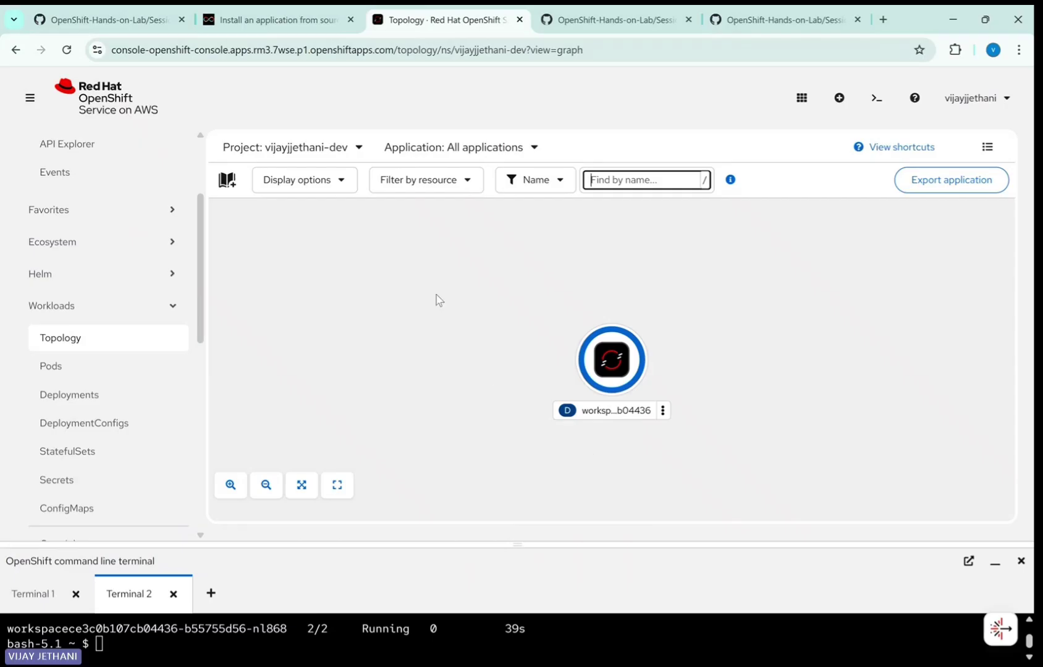
Start adding to the project from the Software Catalog and filter its items by "python".
right_click(421, 276)
mouse_move(457, 303)
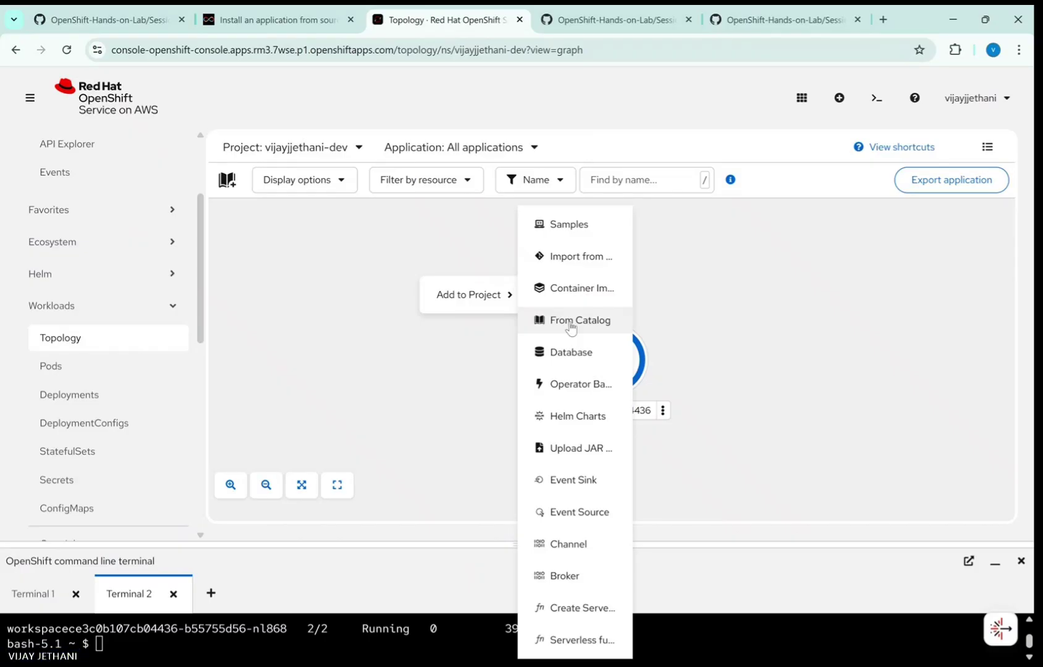
left_click(569, 328)
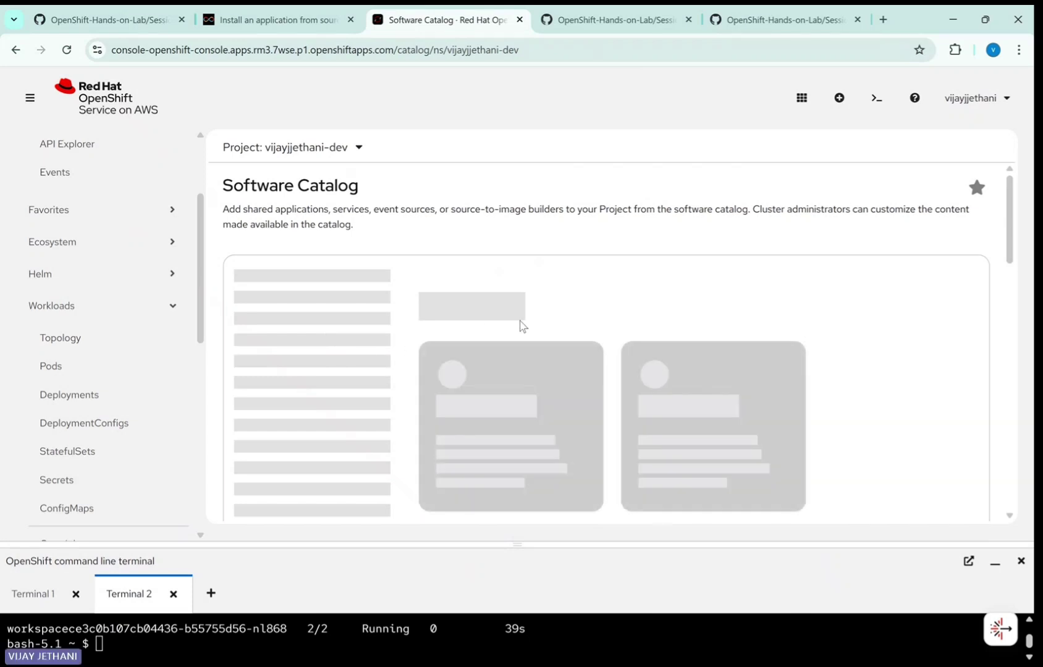
left_click(485, 308)
type("python")
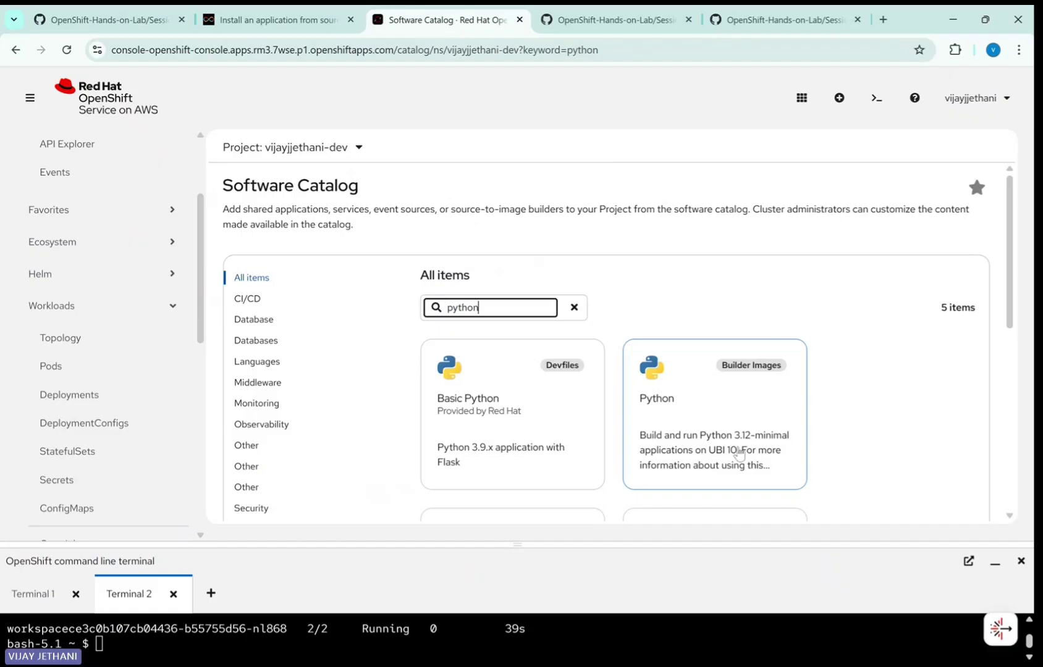
Show the details of the Python builder image and highlight the list of resources it creates.
scroll(704, 460, "down", 1)
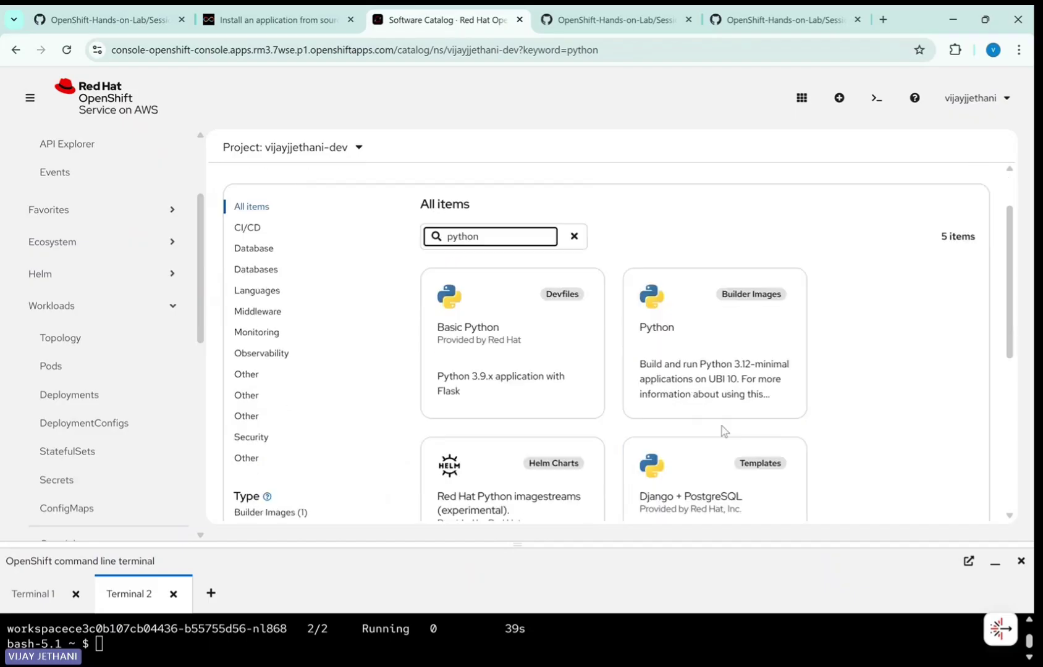
left_click(682, 390)
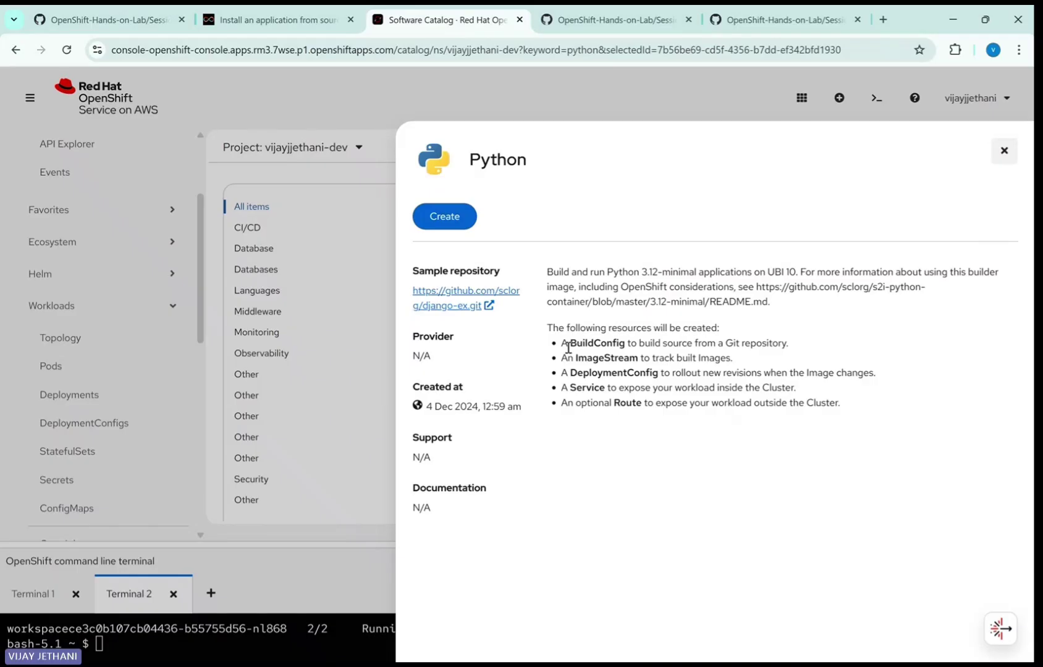
left_click_drag(560, 344, 836, 426)
left_click(720, 510)
left_click_drag(843, 409, 559, 342)
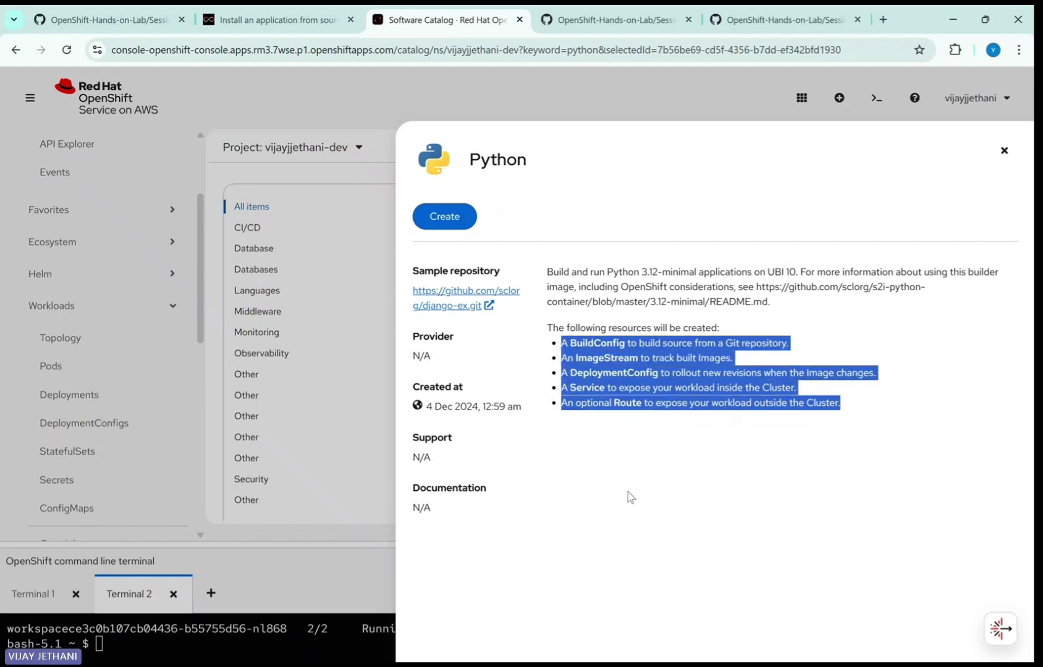
Start creating a Source-to-Image application from the Python builder, check the lesson's recommended version, and set the builder image version to 3.11-ubi8.
left_click(444, 217)
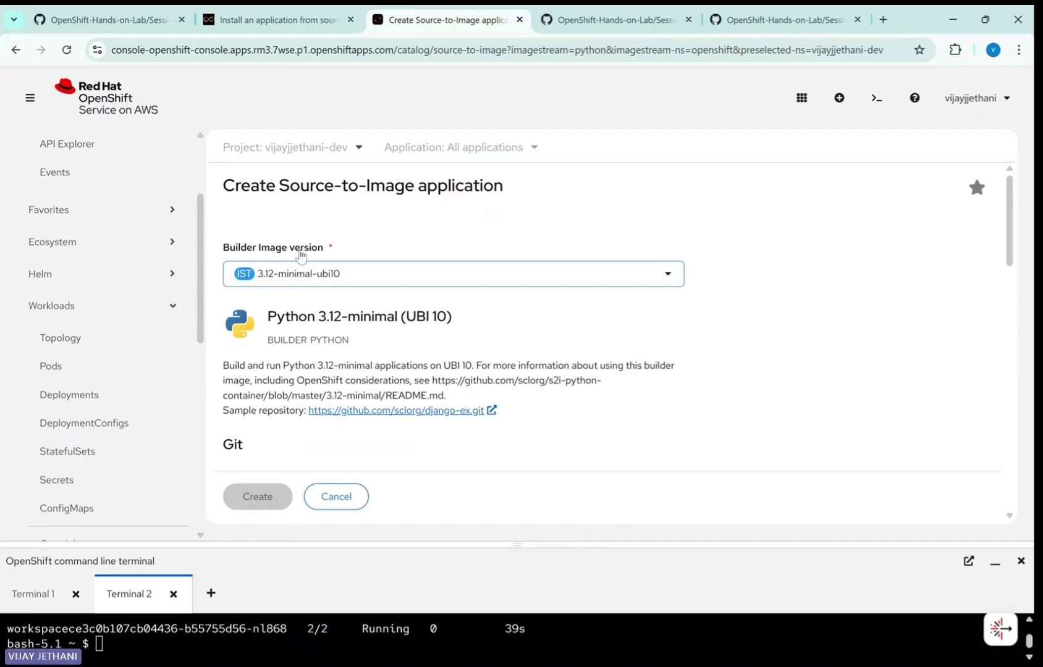
left_click(380, 281)
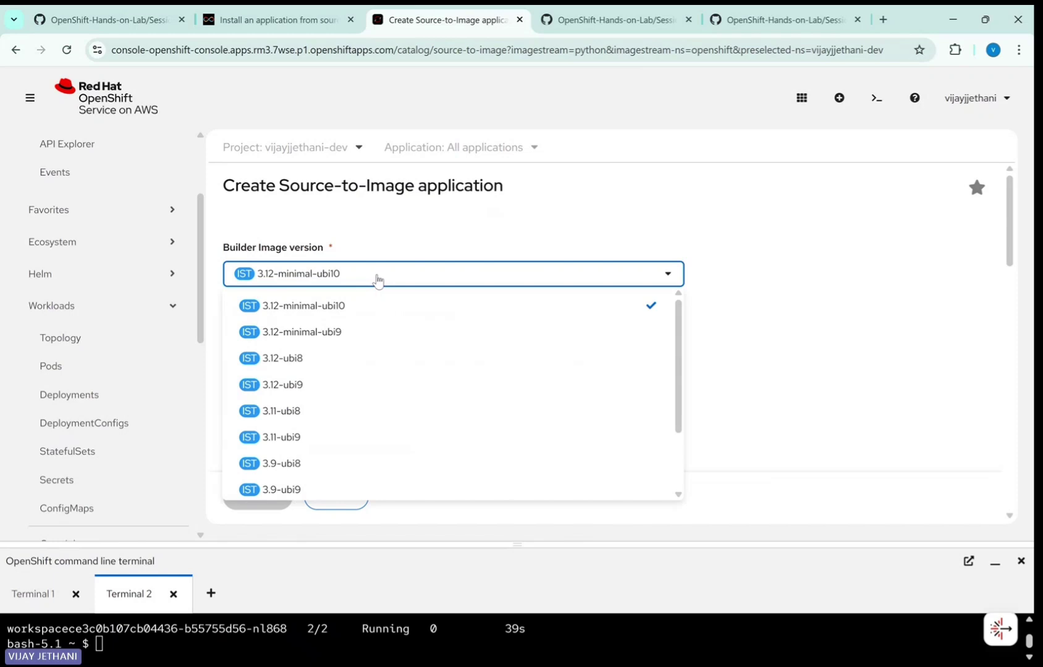
left_click(258, 23)
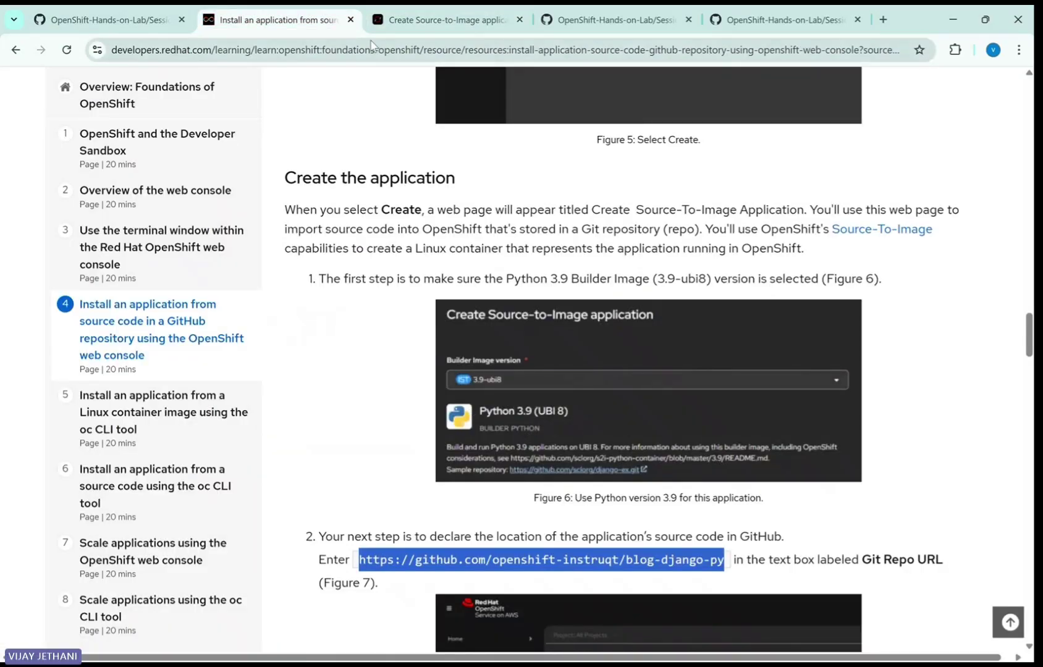
left_click(442, 20)
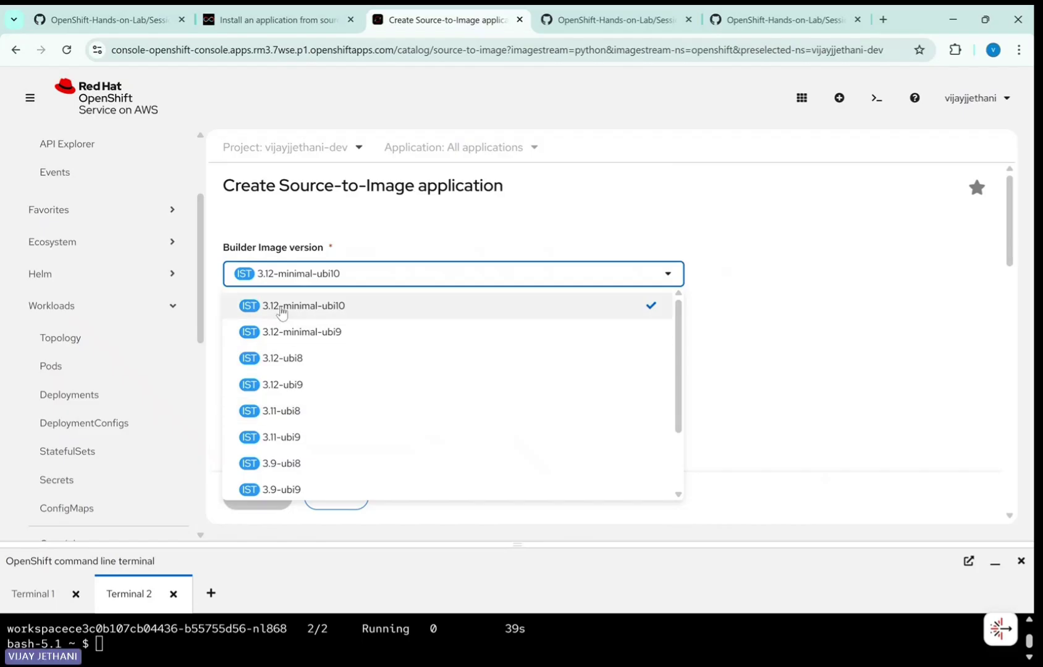
left_click(281, 415)
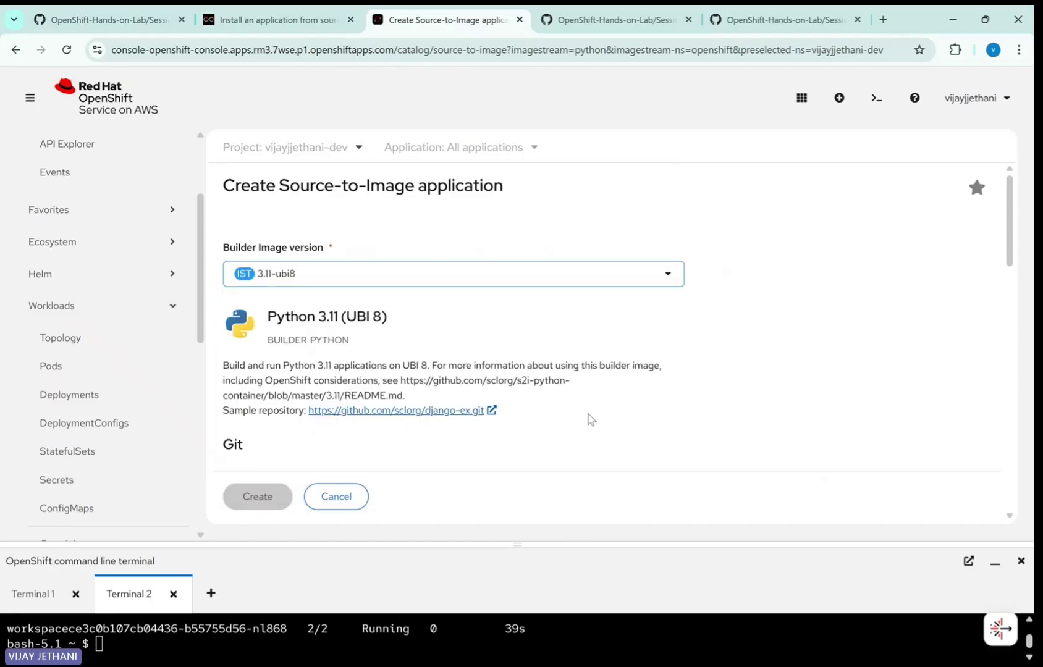
scroll(590, 407, "down", 1)
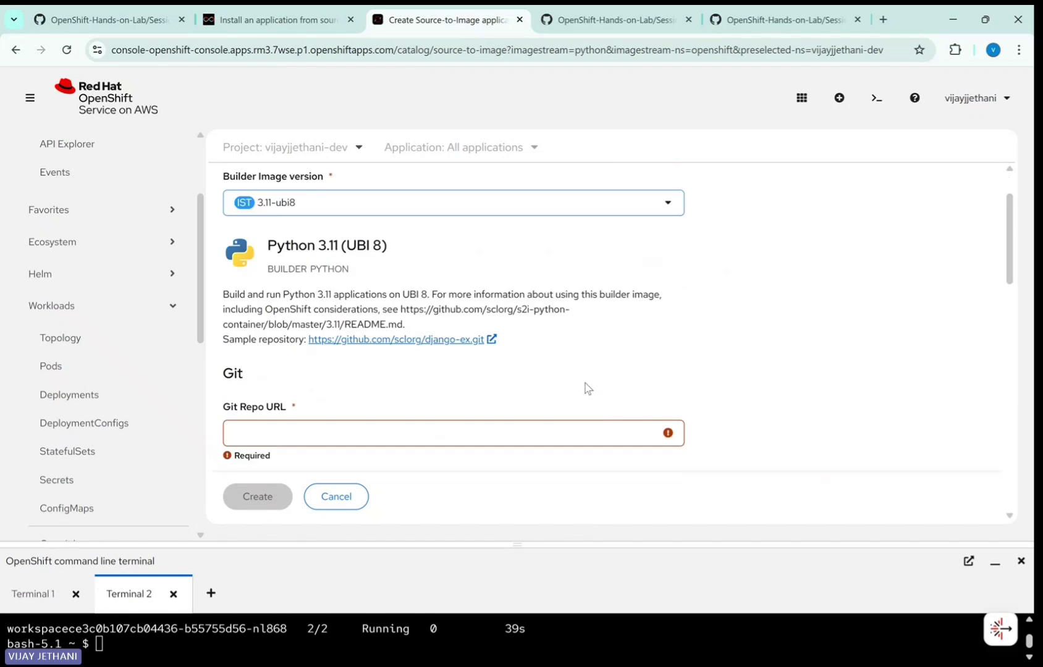
left_click(316, 435)
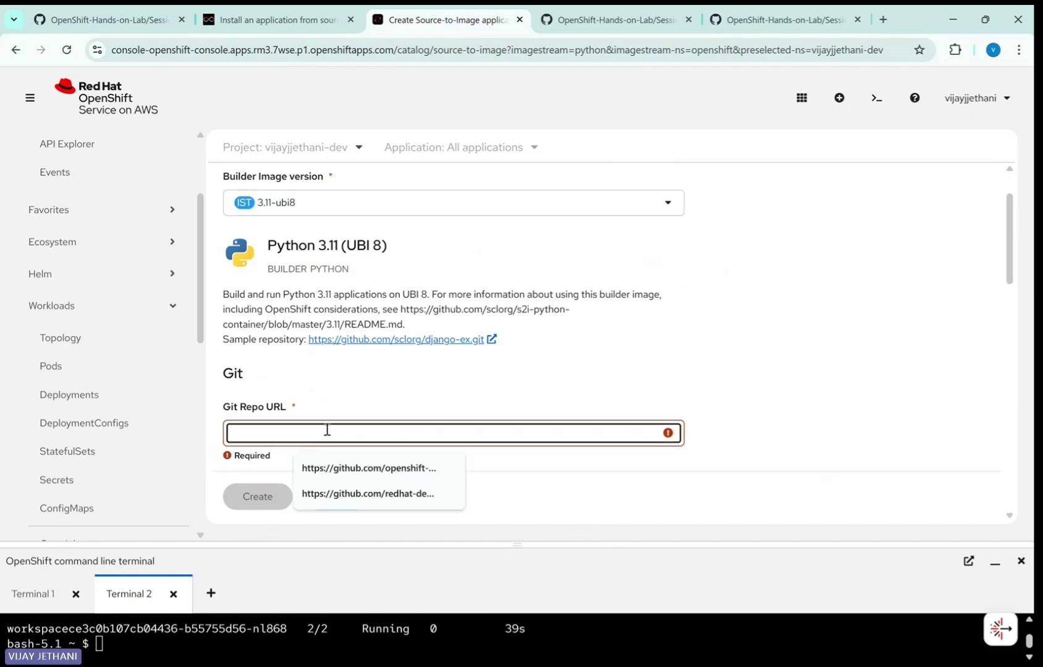
key("ctrl+v")
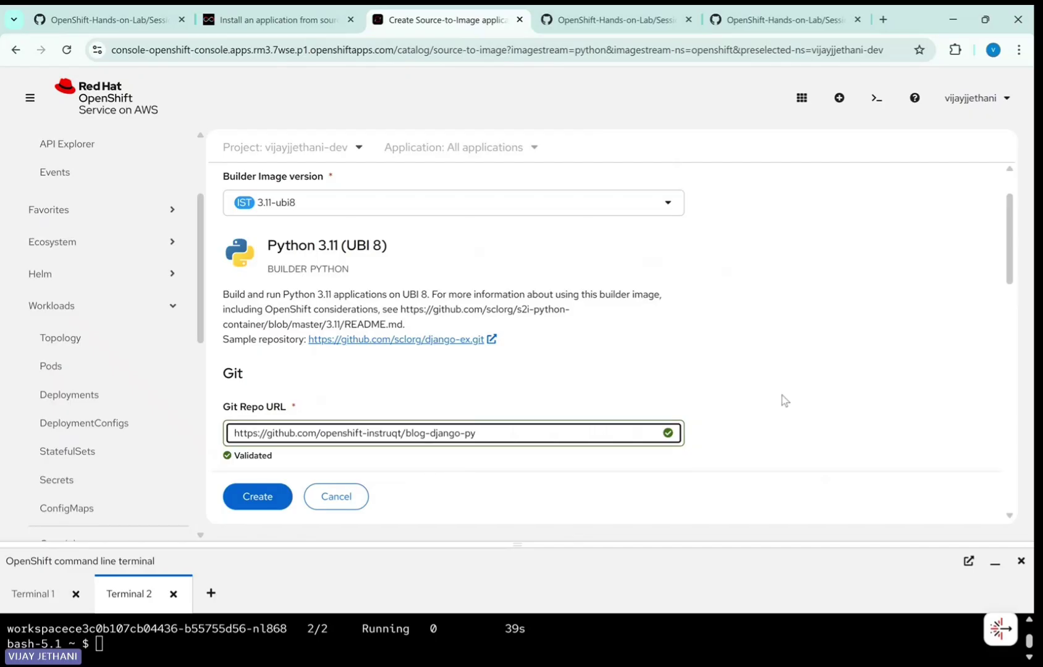
scroll(788, 390, "up", 2)
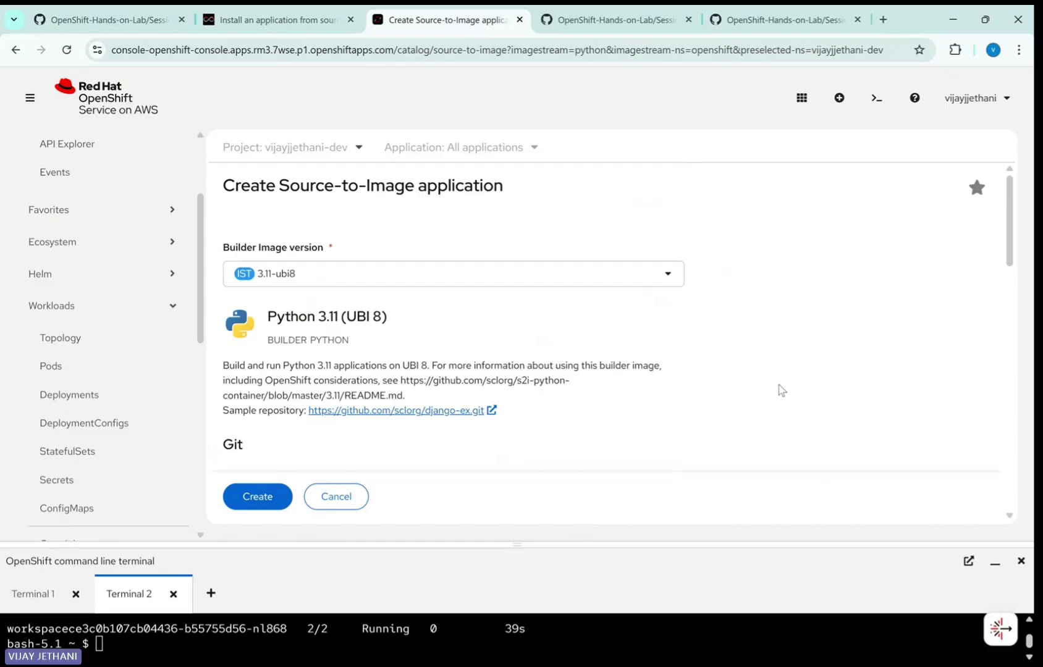
Check the application and component names and the build option, and set the deploy resource type to Deployment.
scroll(780, 389, "down", 6)
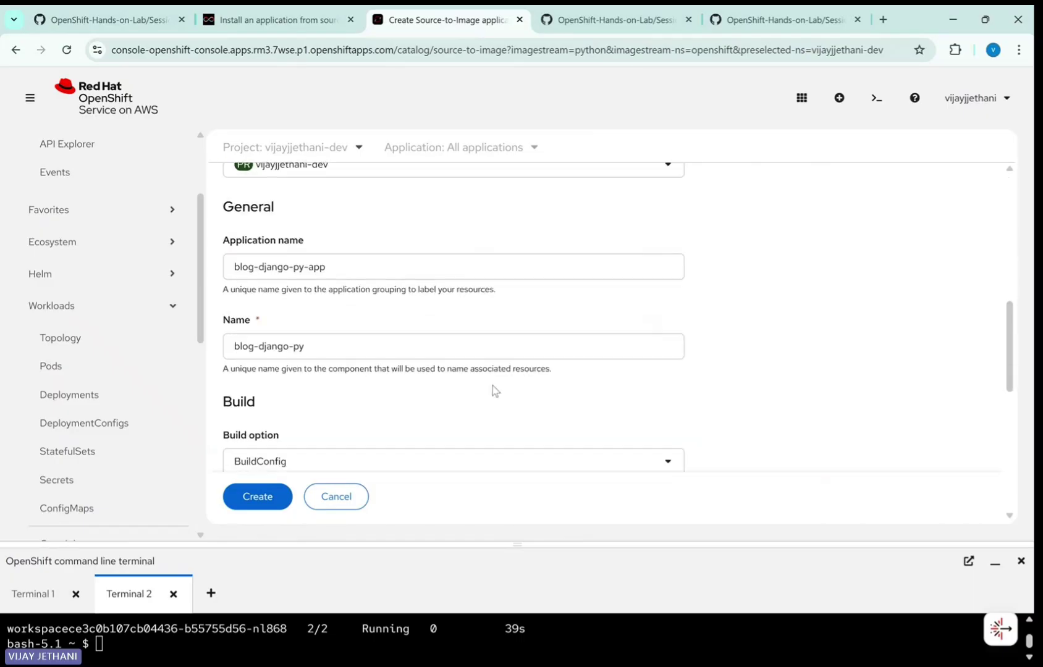
left_click(255, 268)
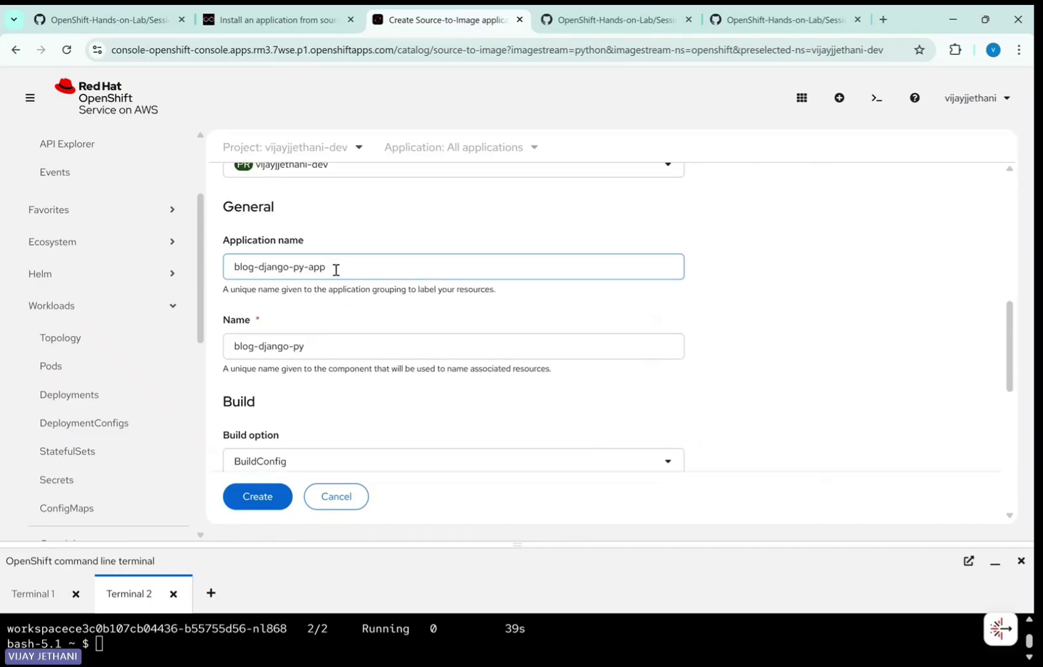
left_click(305, 341)
scroll(352, 365, "down", 1)
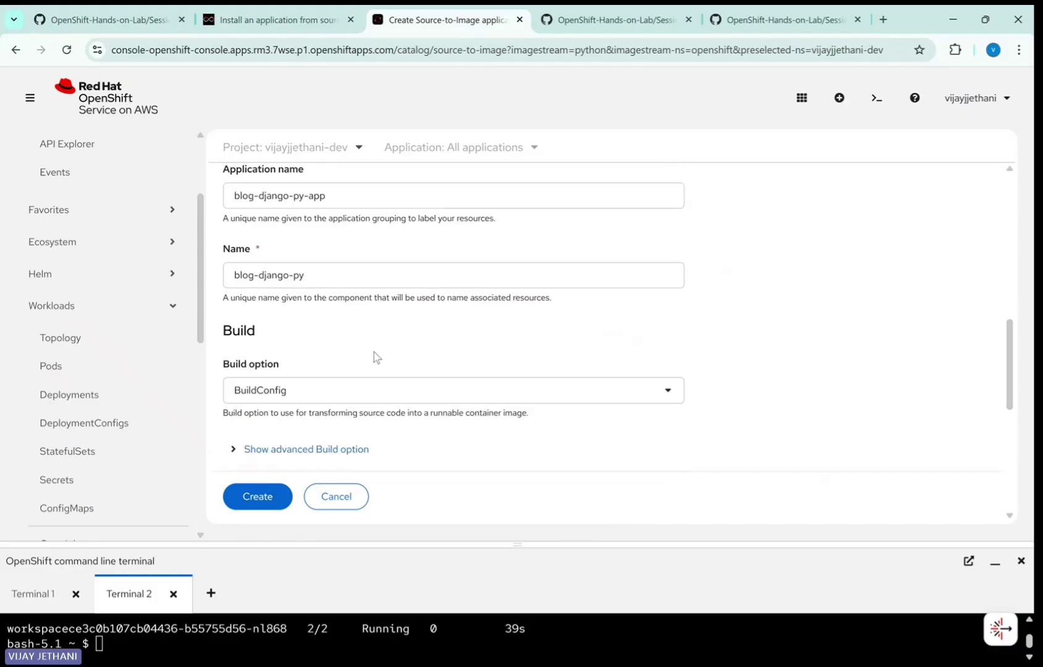
scroll(500, 374, "down", 1)
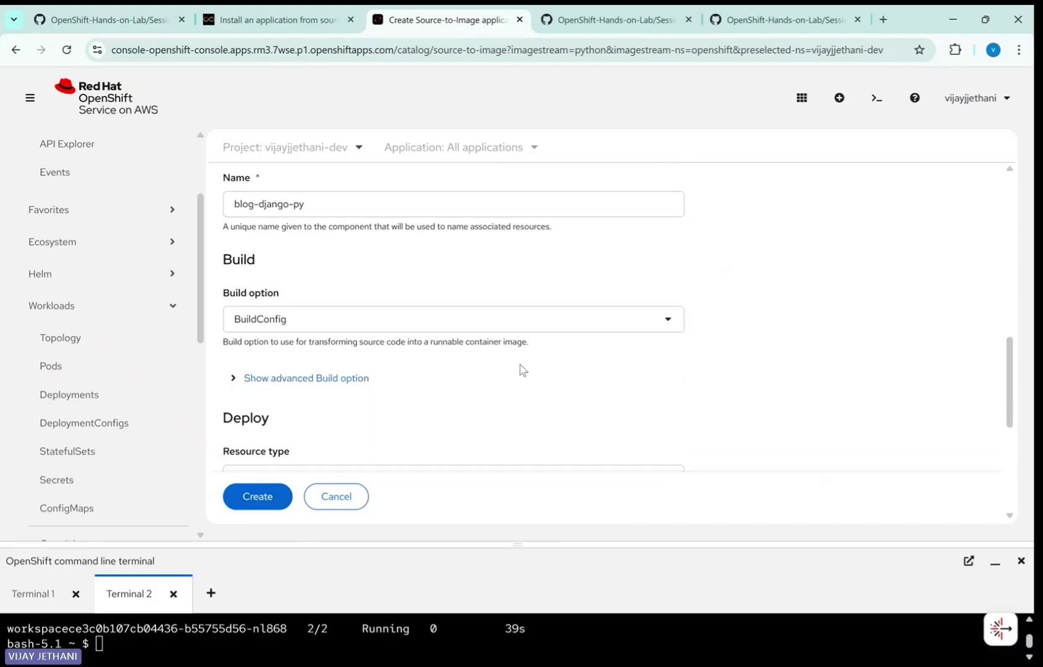
scroll(387, 381, "down", 2)
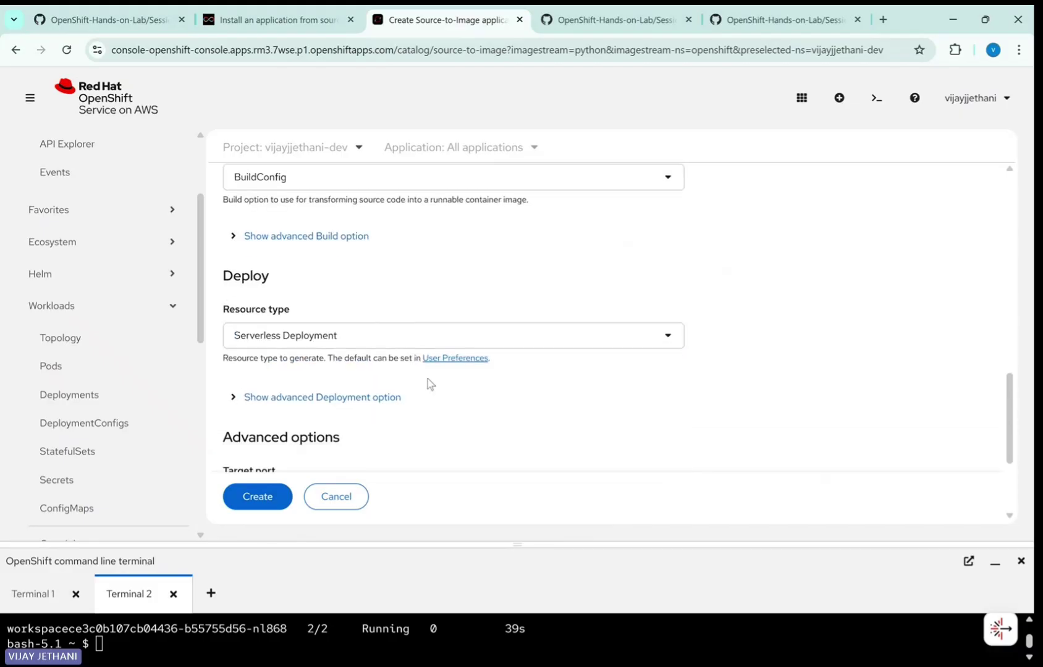
left_click(298, 337)
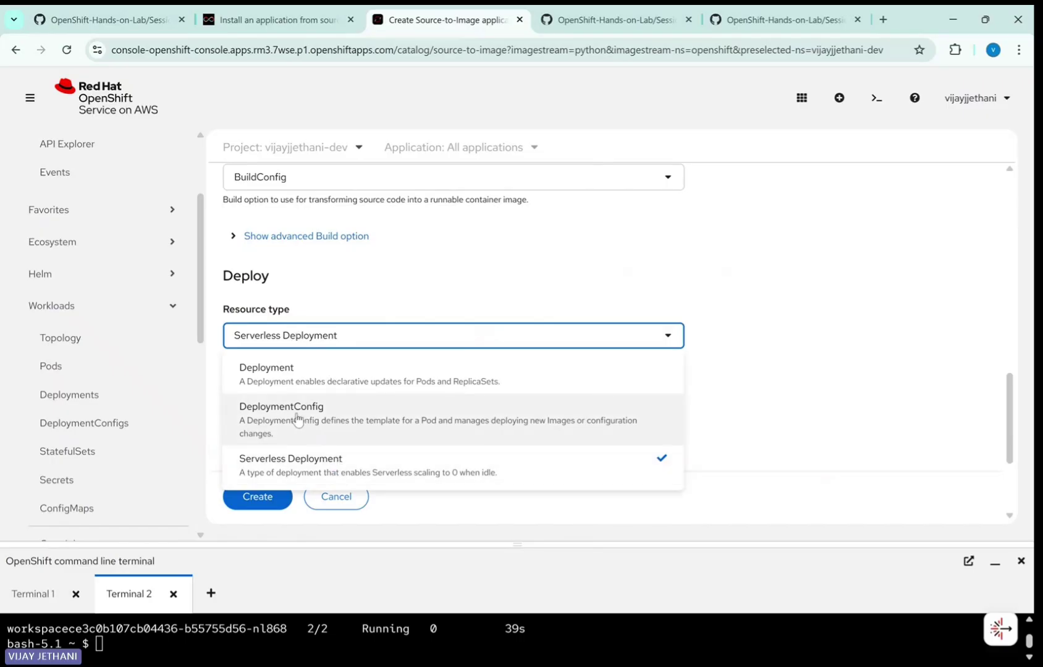
left_click(265, 378)
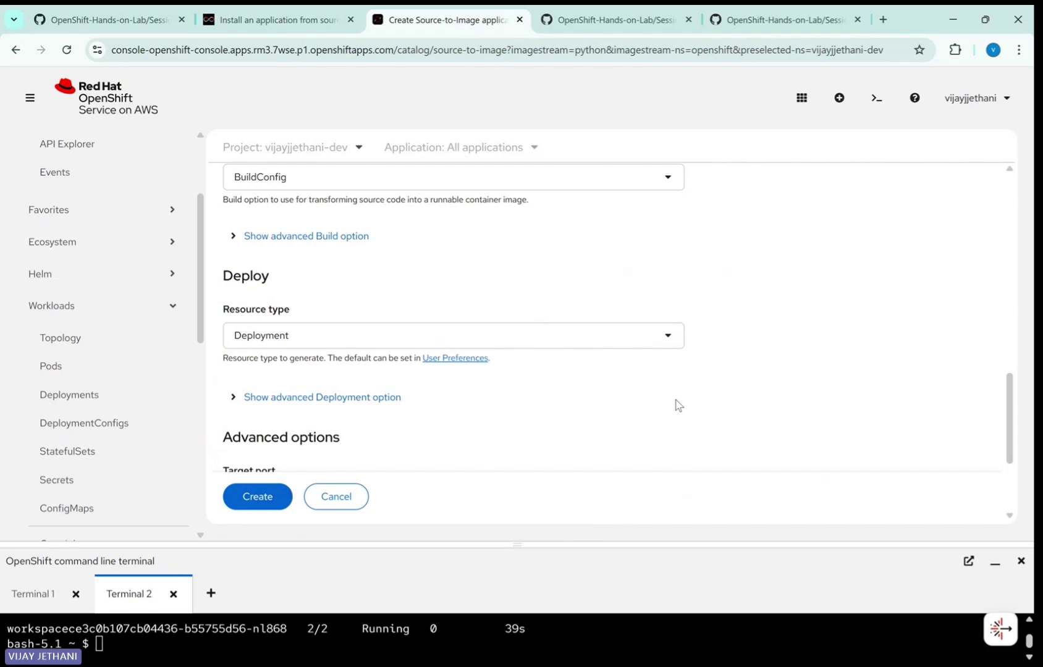
Review the remaining Source-to-Image settings, create the blog-django-py application, and dismiss the resource notification.
scroll(656, 403, "up", 1)
scroll(656, 403, "down", 4)
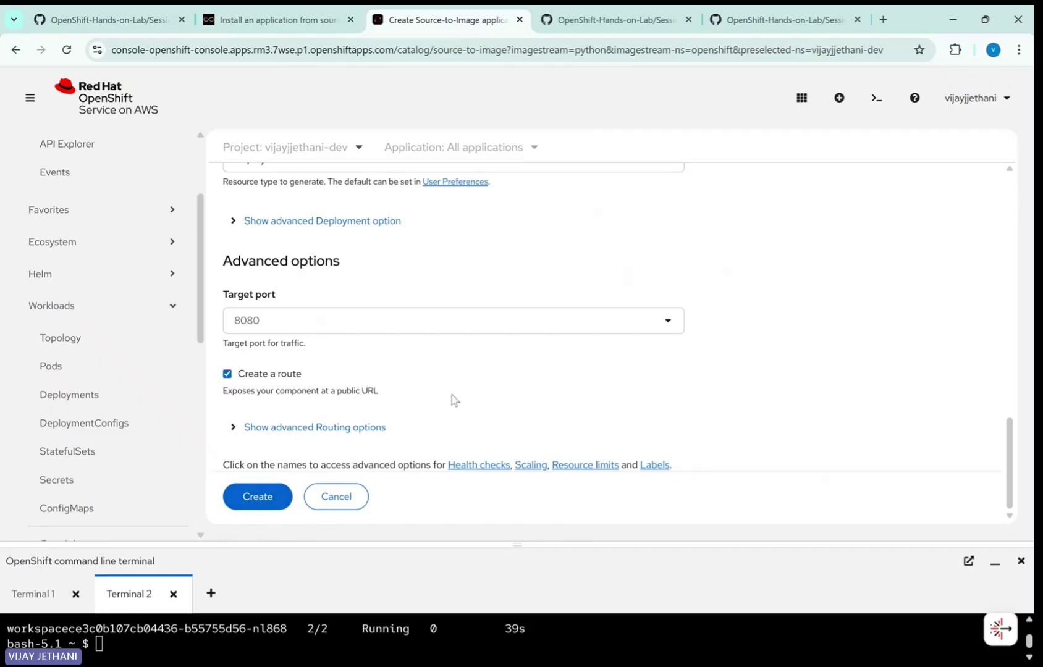
scroll(454, 391, "up", 20)
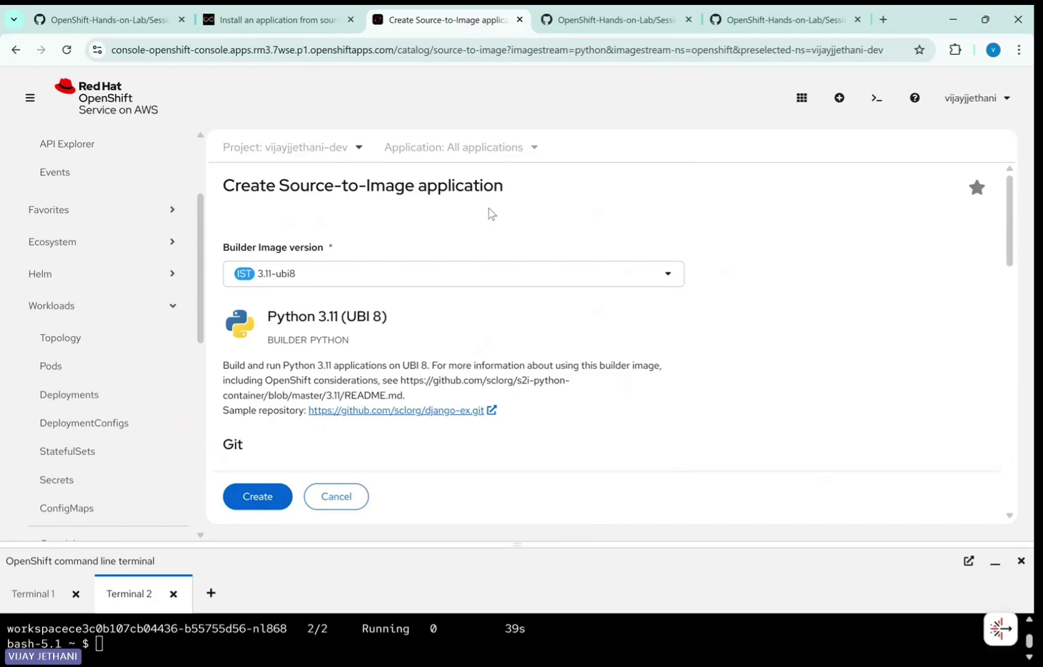
scroll(705, 359, "down", 3)
scroll(708, 364, "down", 10)
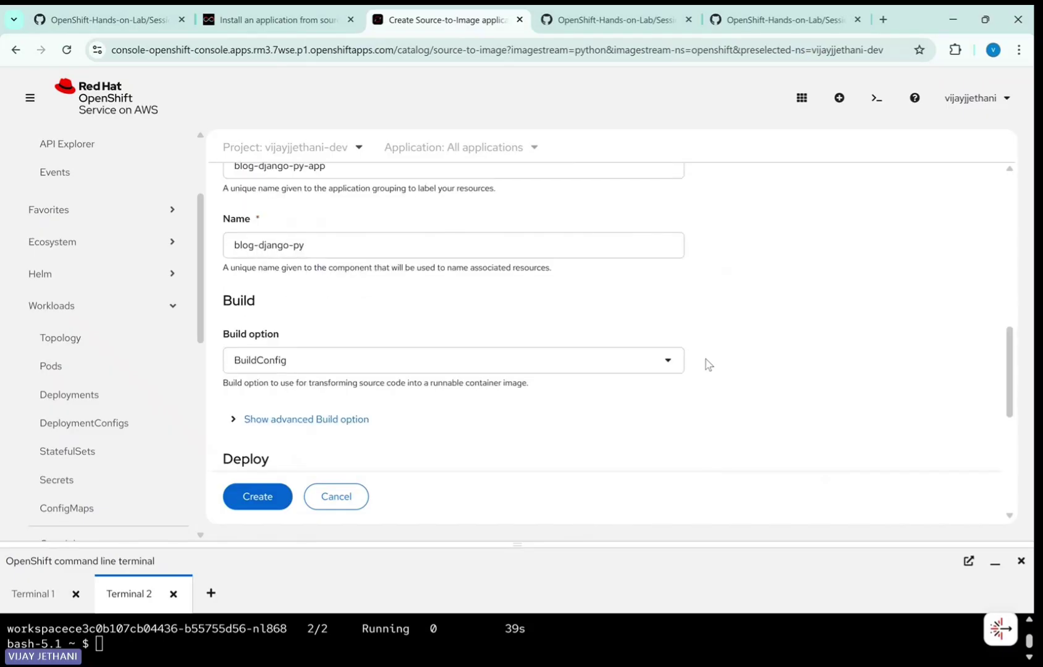
scroll(708, 365, "down", 4)
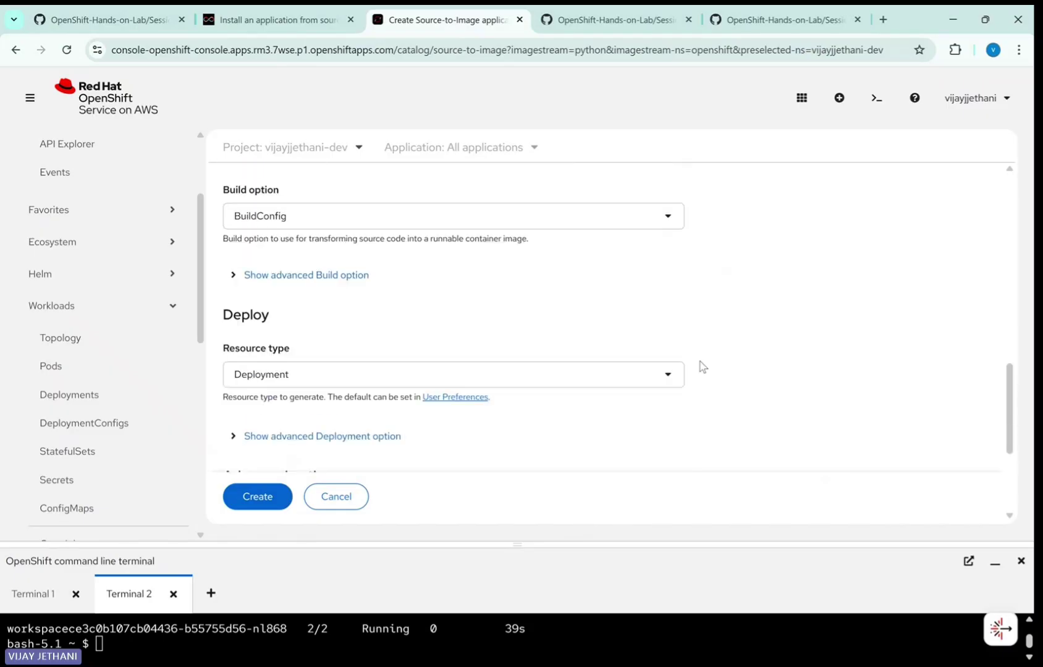
left_click(254, 510)
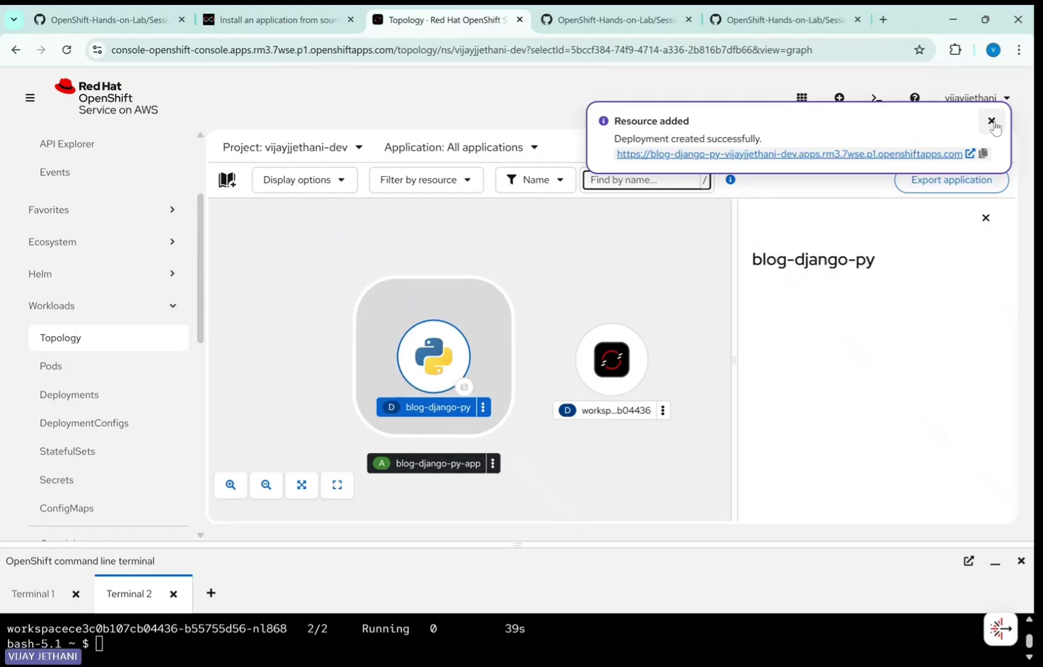
left_click(991, 122)
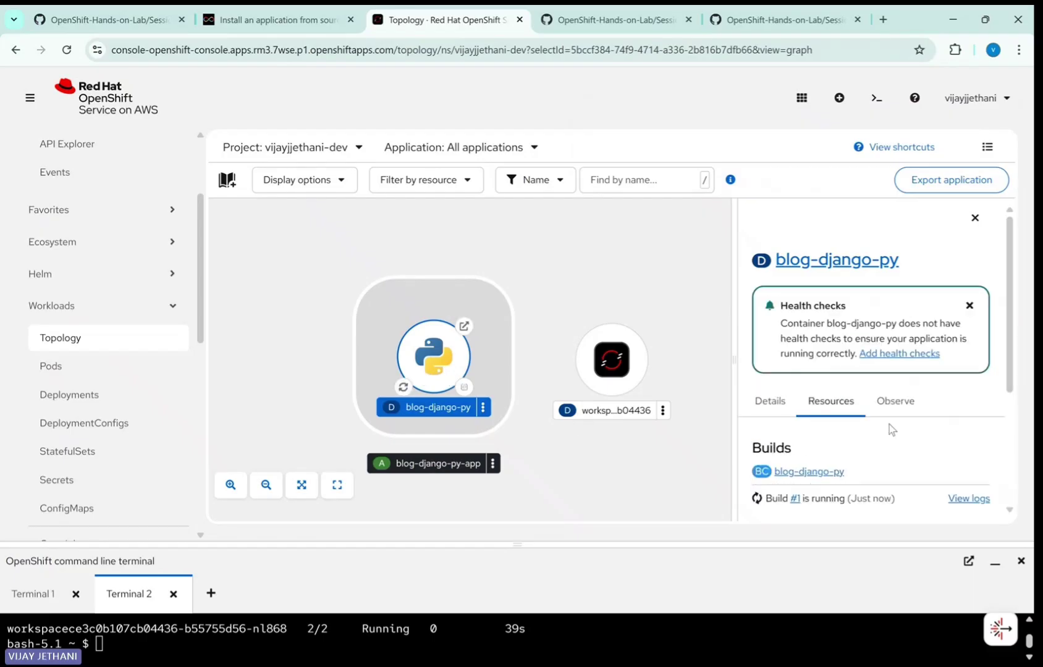
Widen the details of the blog-django-py deployment in the topology and examine its pods, builds, services and routes.
scroll(902, 453, "down", 1)
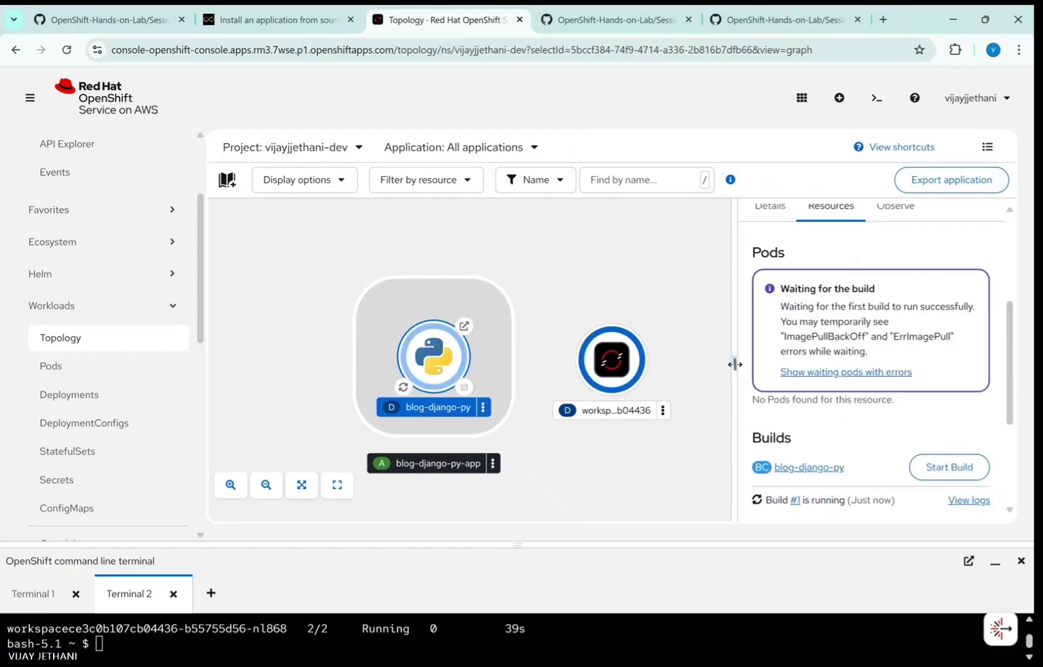
left_click_drag(723, 369, 690, 361)
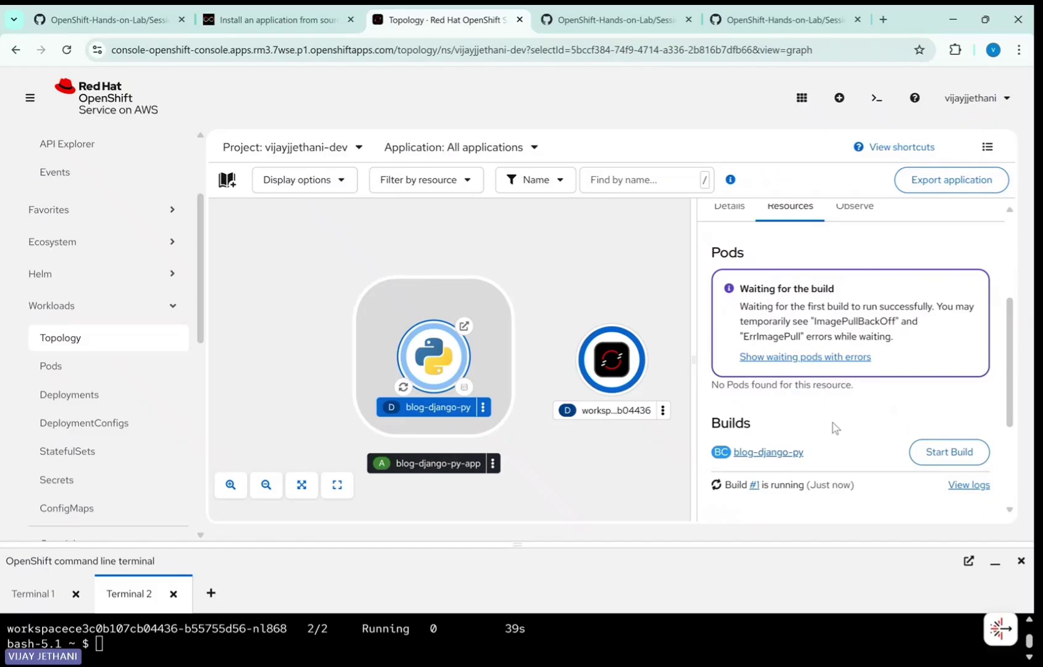
scroll(797, 467, "down", 2)
scroll(841, 428, "down", 2)
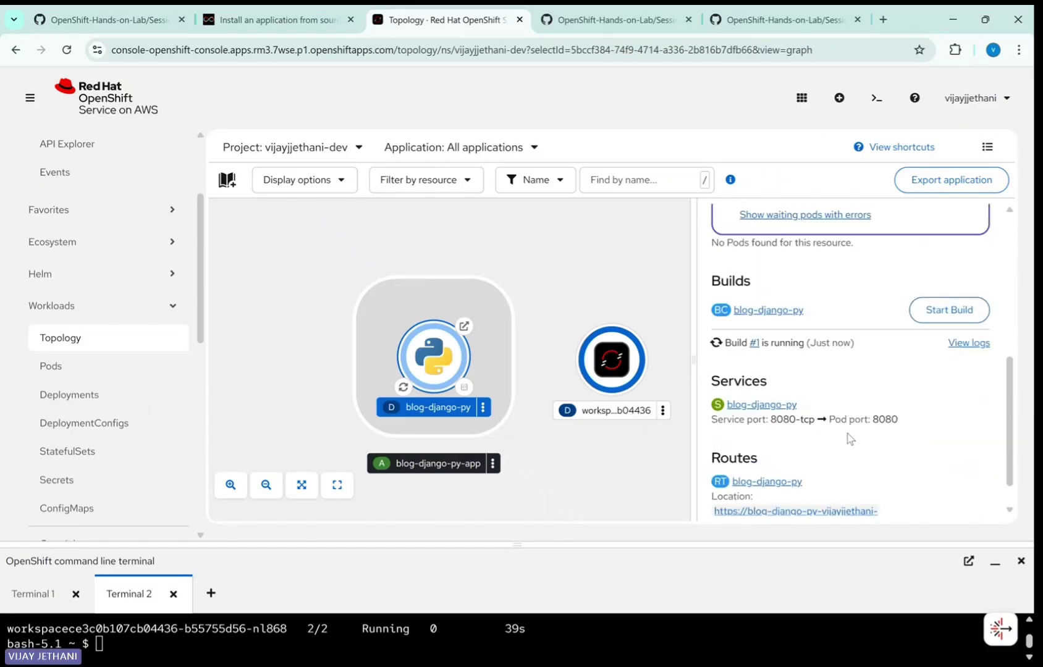
scroll(850, 442, "down", 2)
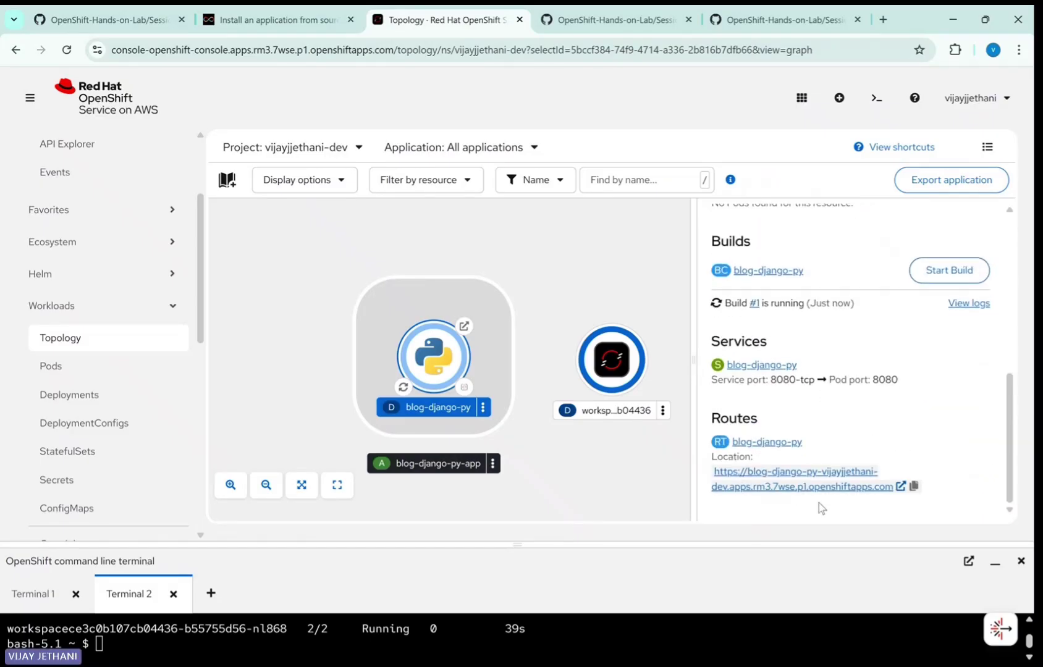
scroll(859, 455, "up", 6)
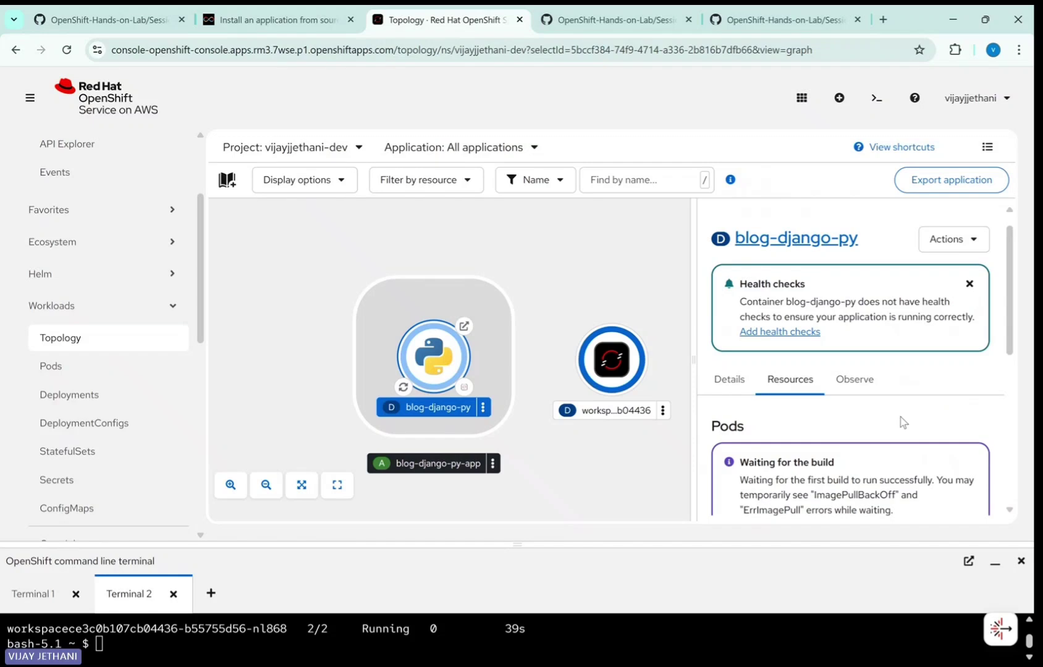
scroll(899, 425, "down", 5)
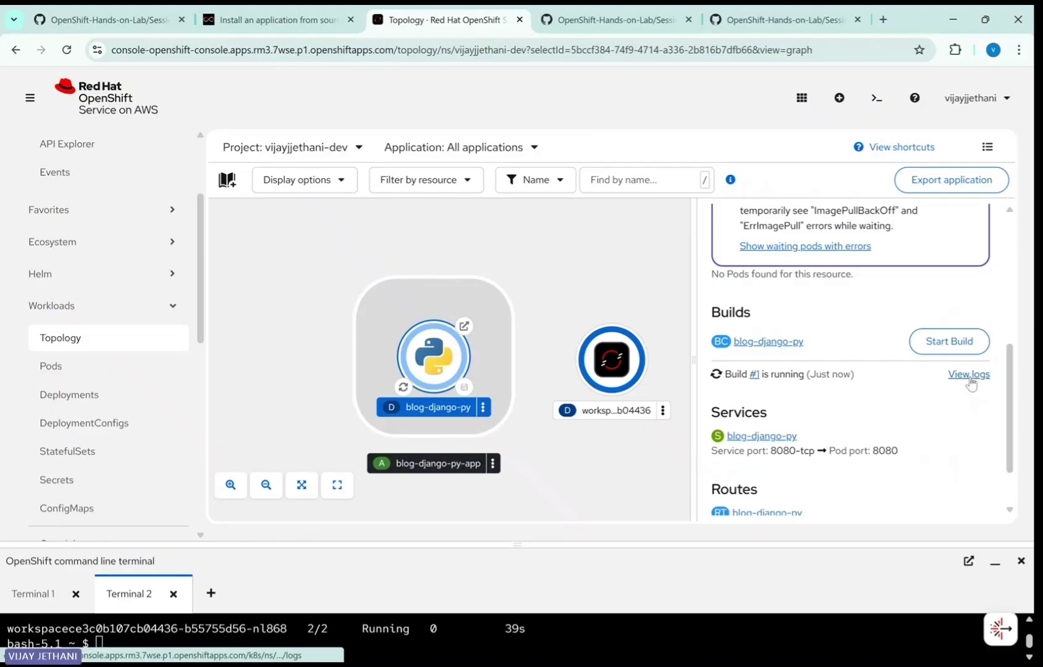
View the logs of the running blog-django-py build from start to end, and show the build's details.
left_click(961, 375)
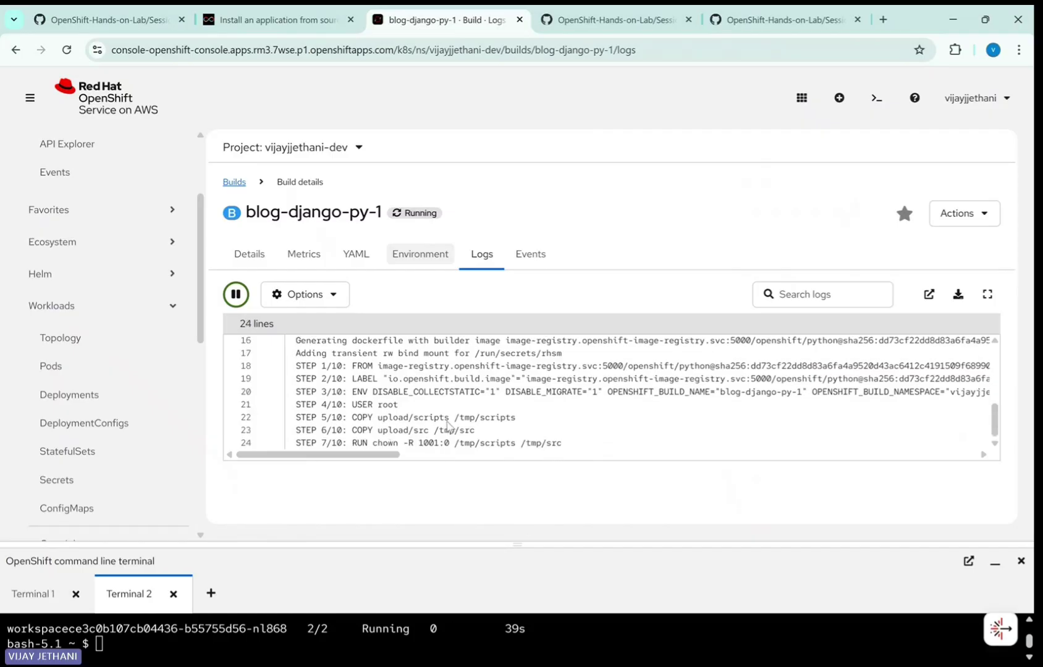
scroll(527, 411, "up", 3)
scroll(530, 411, "up", 1)
scroll(529, 411, "down", 4)
scroll(527, 411, "up", 4)
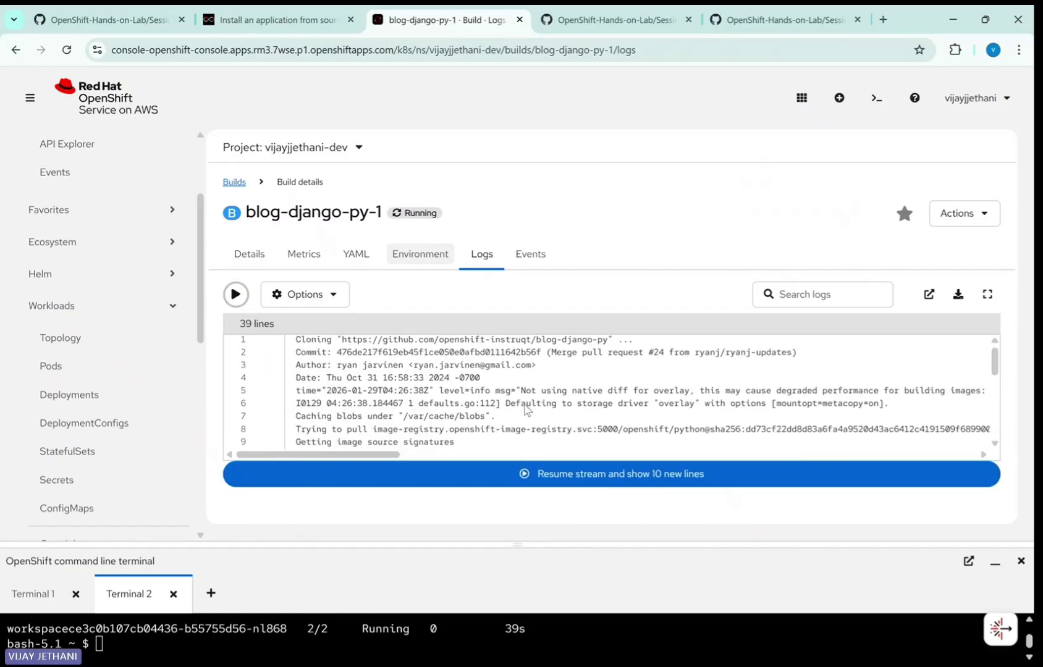
scroll(519, 411, "down", 2)
scroll(519, 411, "down", 10)
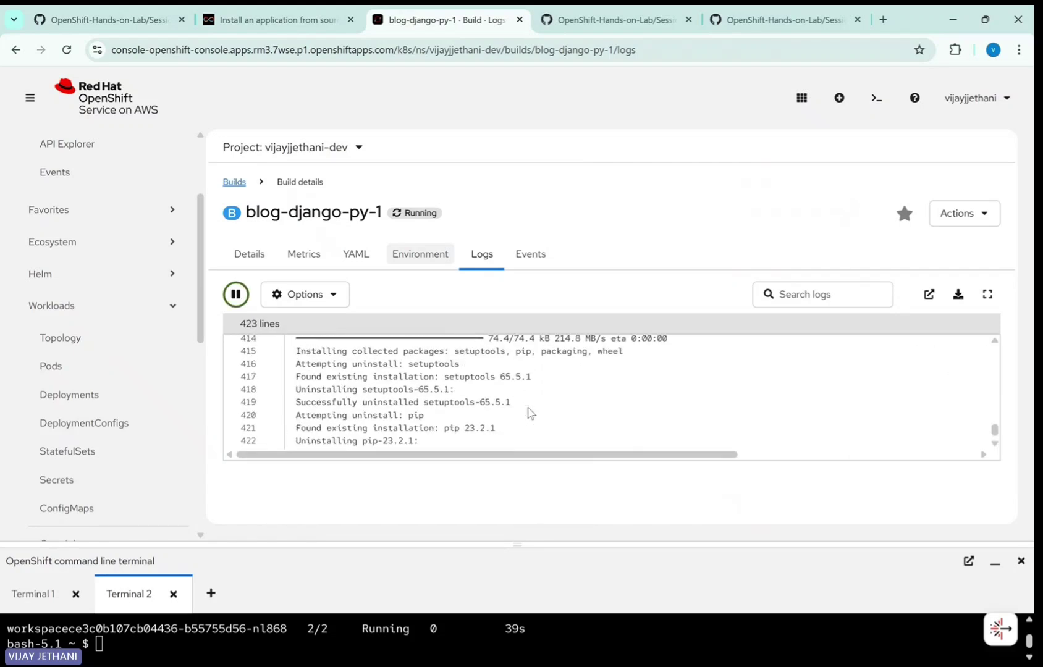
left_click(250, 255)
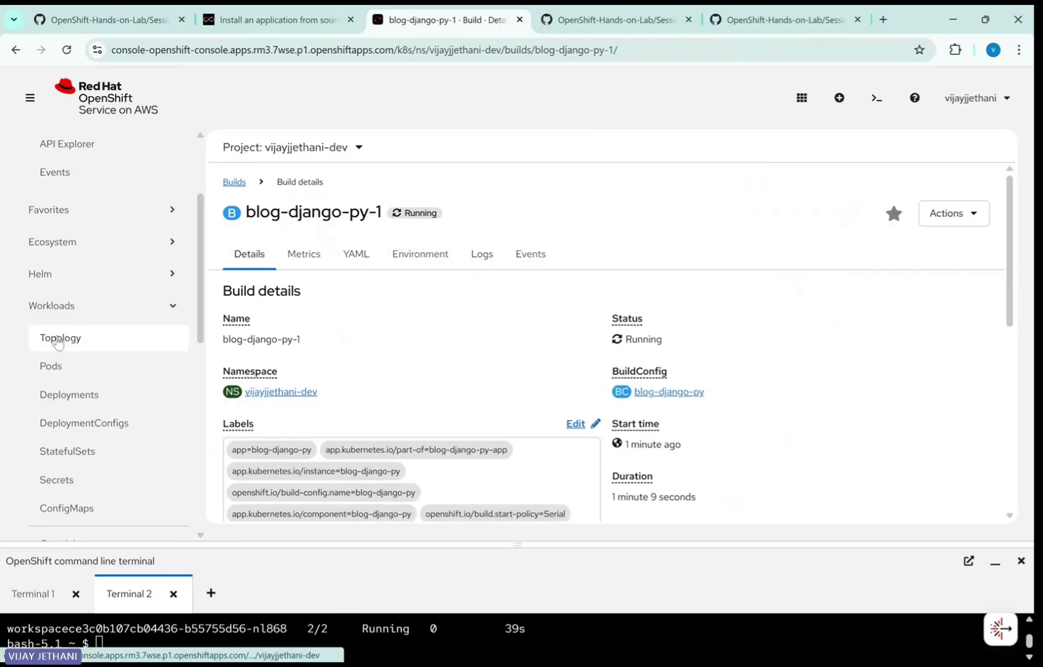
Return to the topology, open the blog-django-py deployment, and examine its details down to the containers, volumes and conditions.
left_click(58, 342)
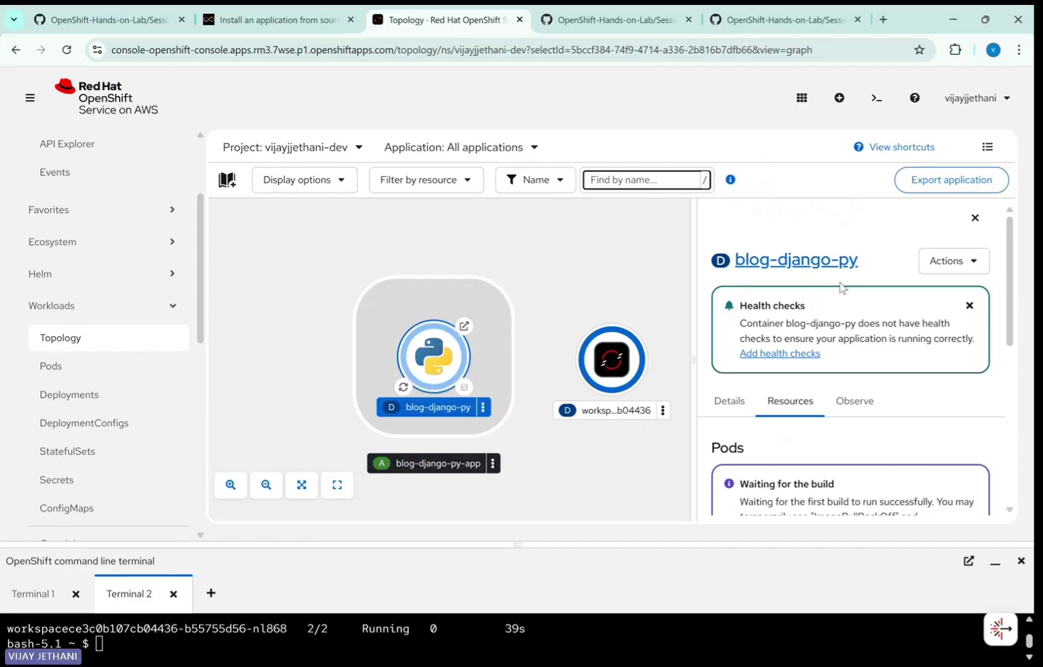
left_click(791, 262)
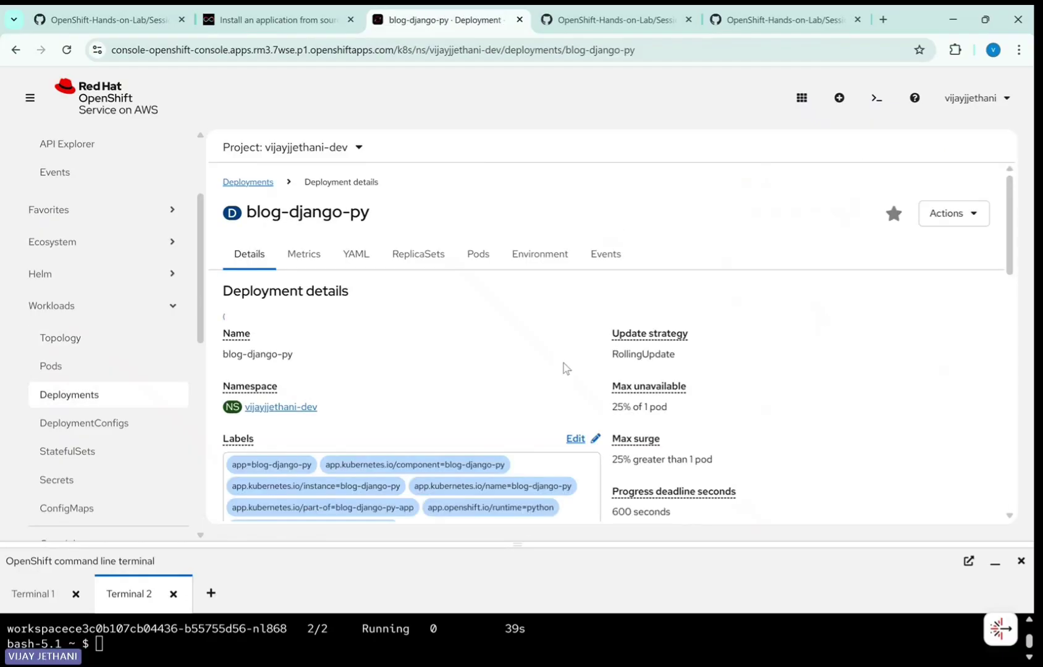
scroll(511, 361, "down", 3)
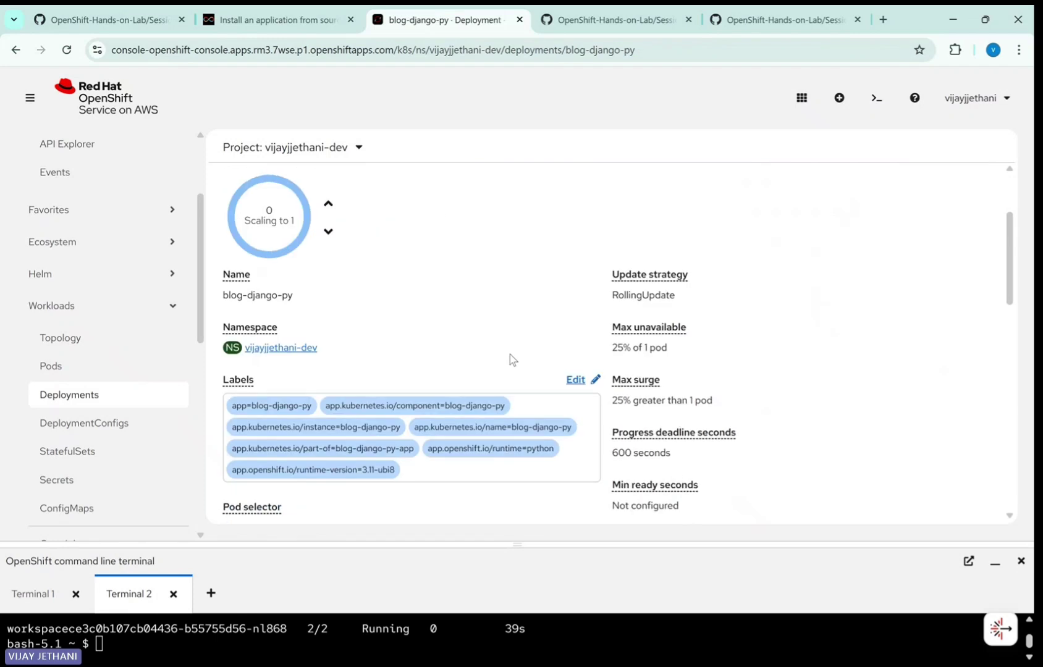
scroll(510, 361, "up", 4)
scroll(511, 354, "down", 5)
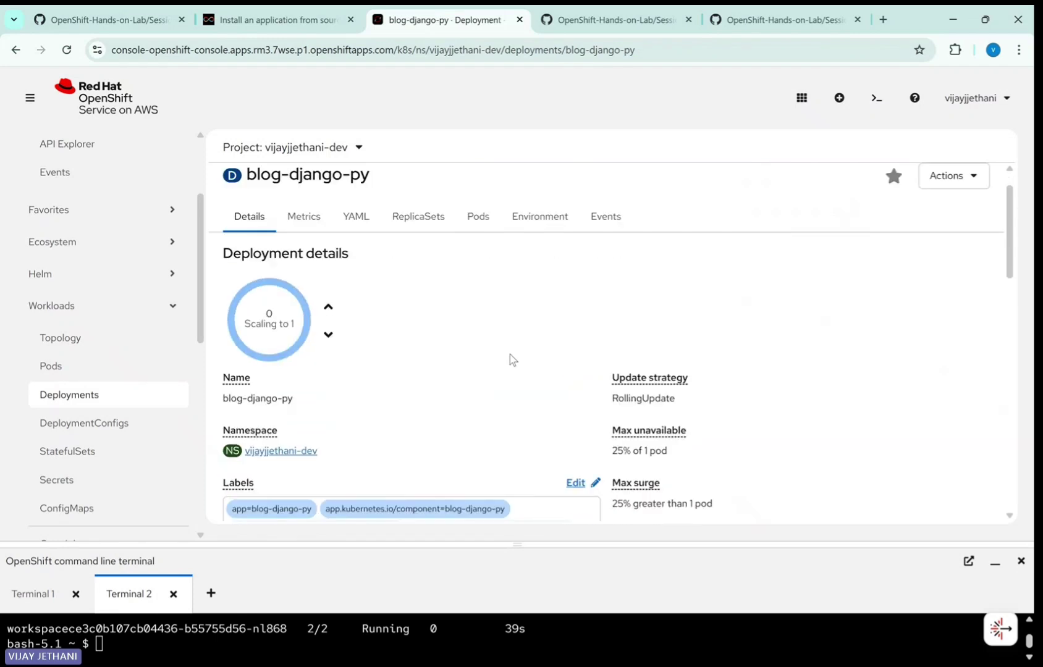
scroll(455, 391, "down", 5)
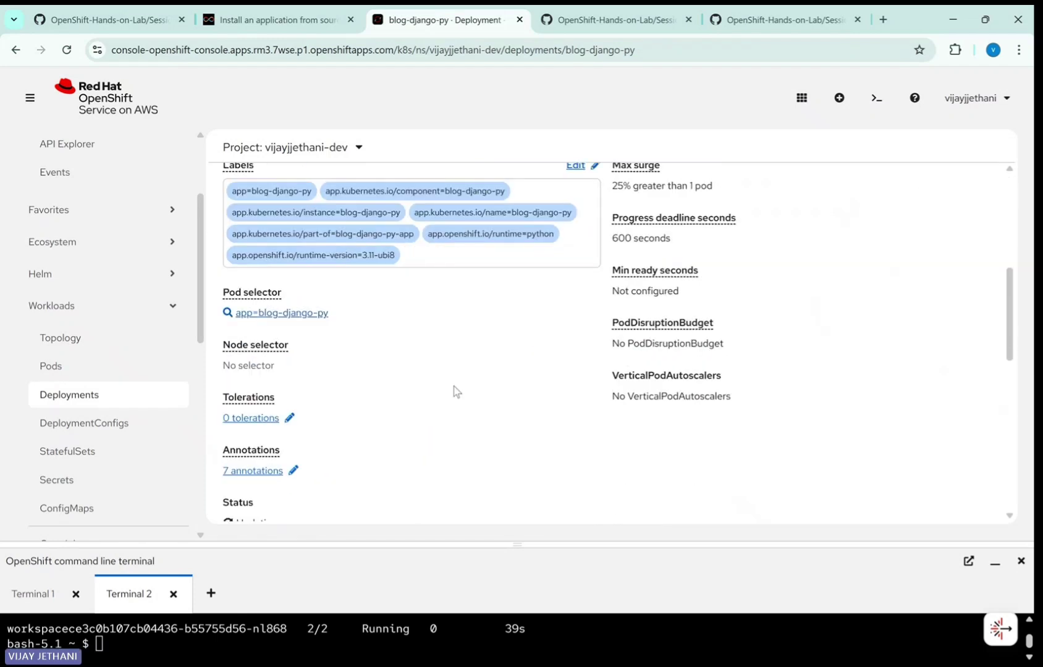
scroll(457, 390, "down", 1)
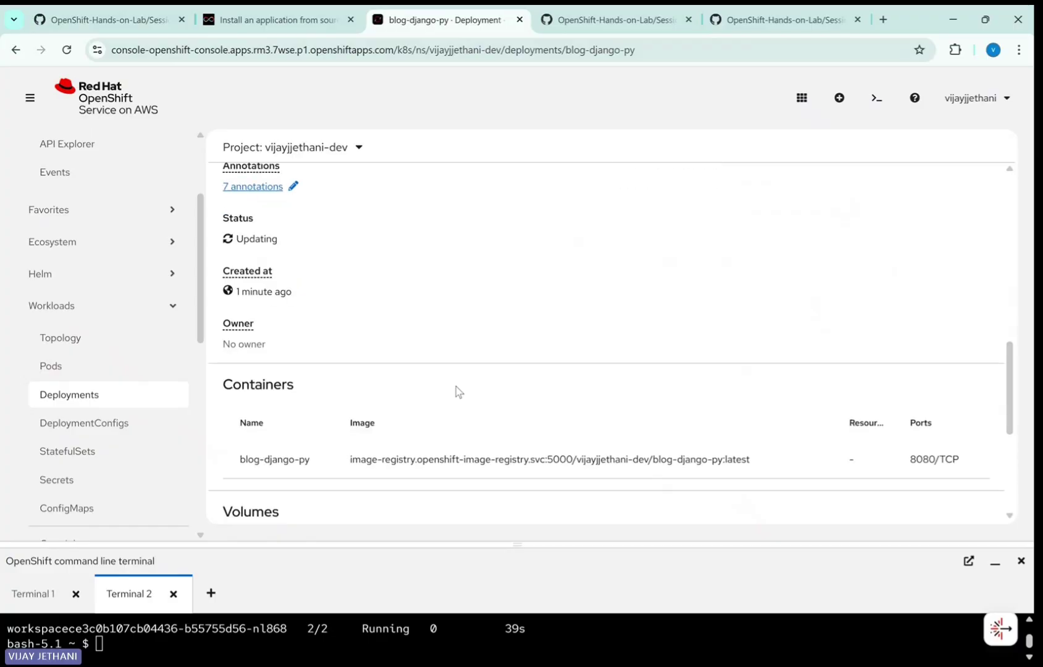
scroll(457, 391, "down", 3)
scroll(459, 390, "down", 2)
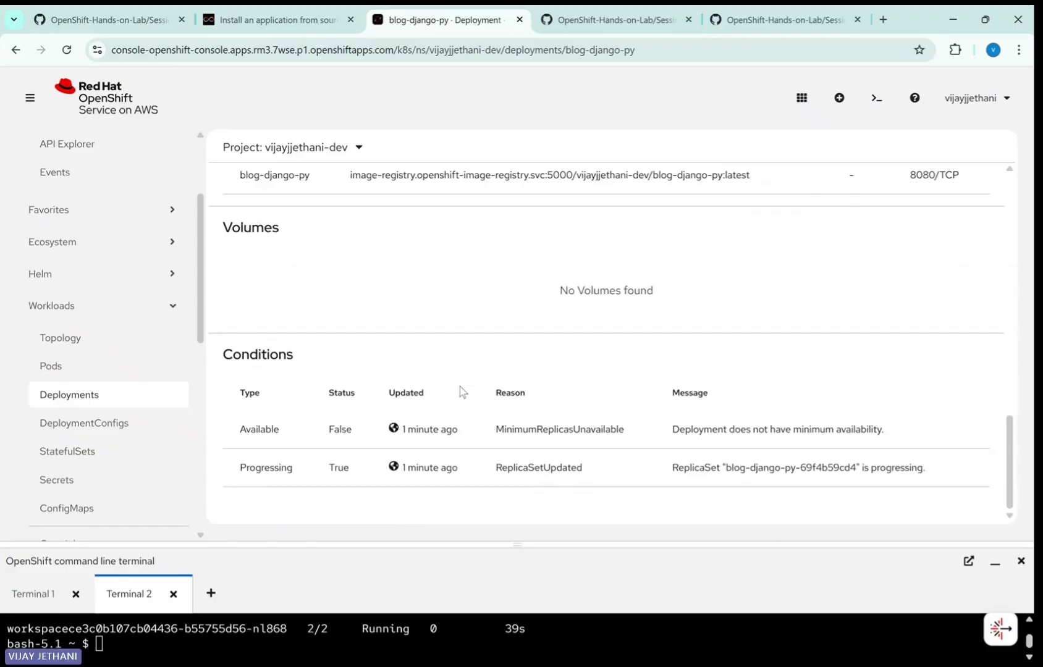
scroll(460, 390, "up", 12)
scroll(460, 390, "up", 2)
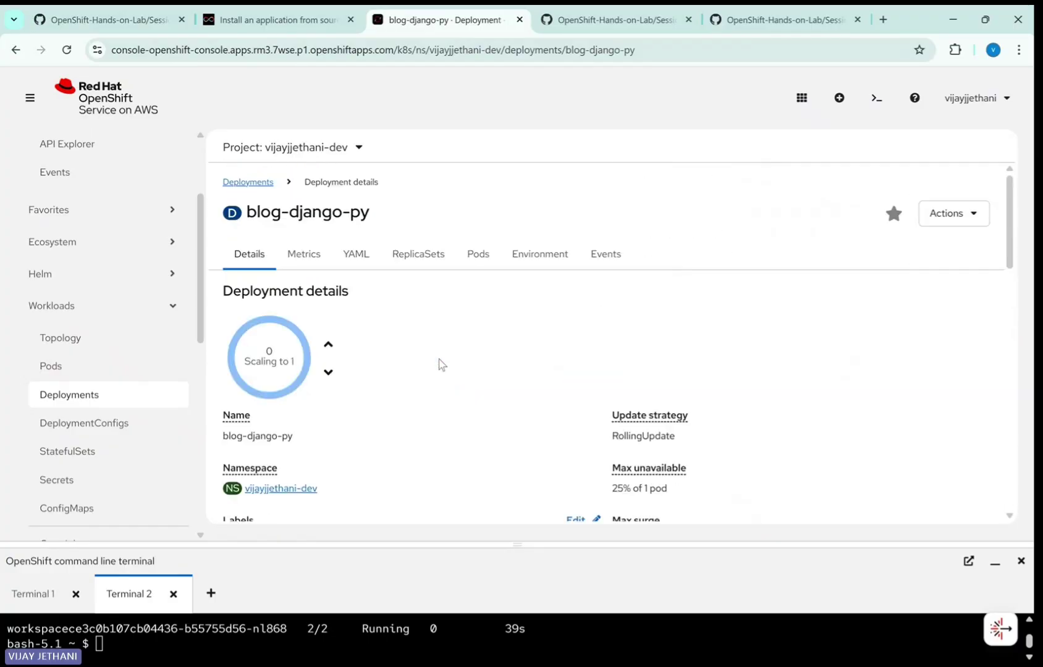
Look through the blog-django-py deployment's YAML definition and show its ReplicaSets.
left_click(356, 254)
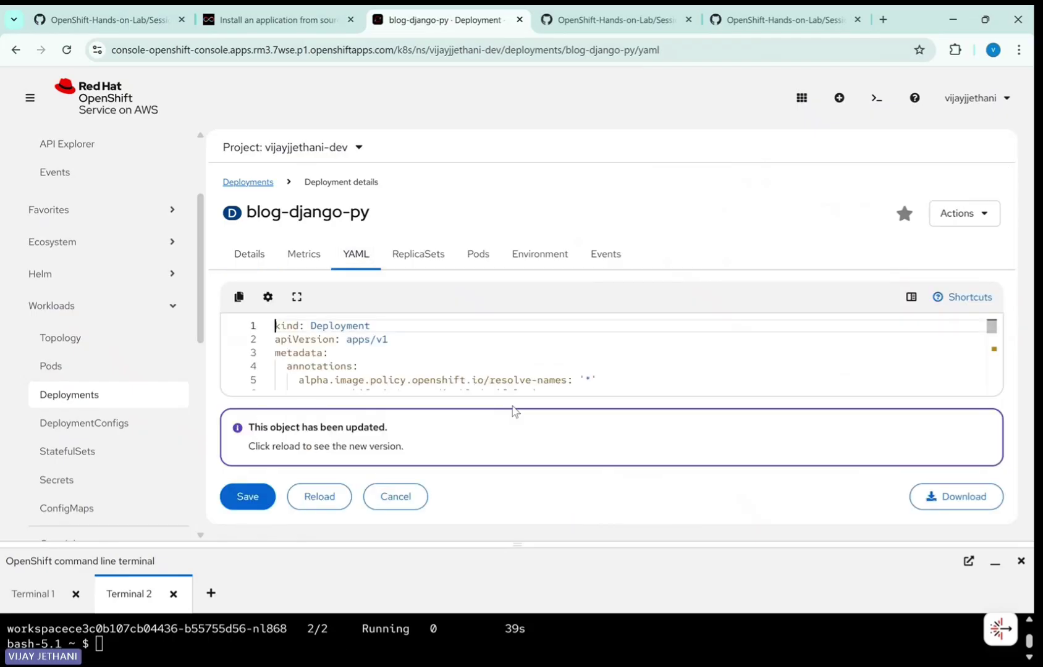
scroll(624, 370, "down", 2)
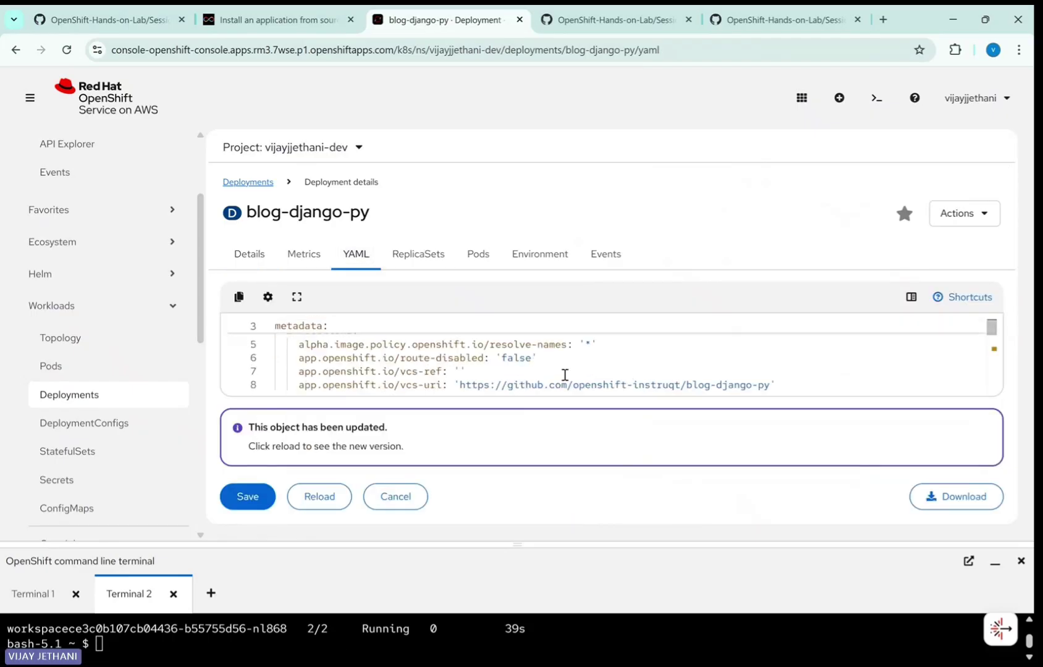
scroll(520, 365, "down", 2)
scroll(480, 353, "down", 20)
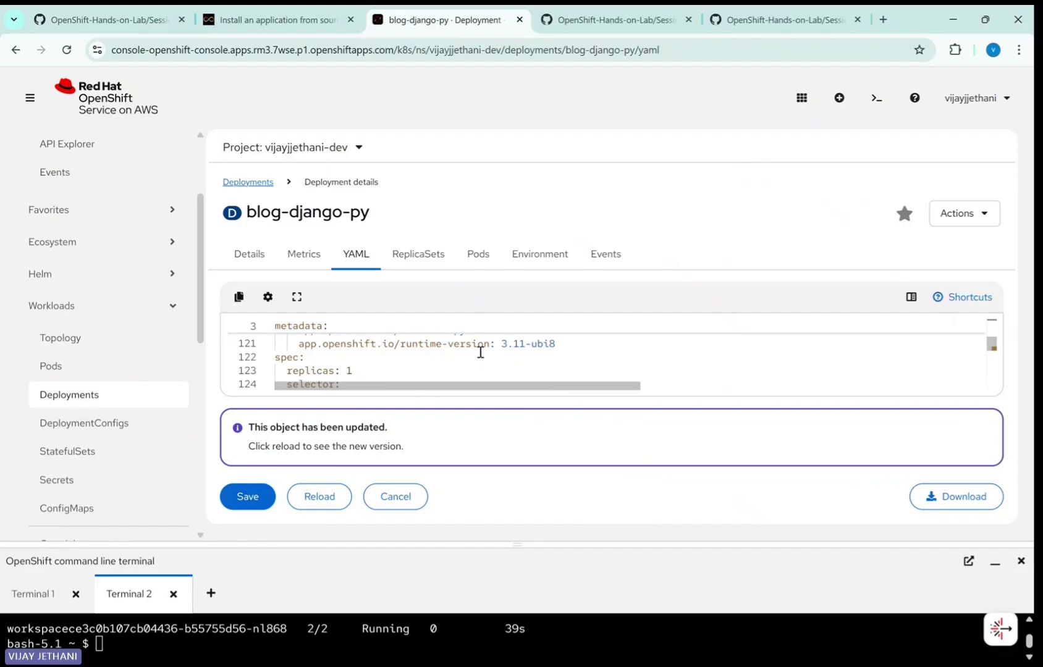
left_click(426, 254)
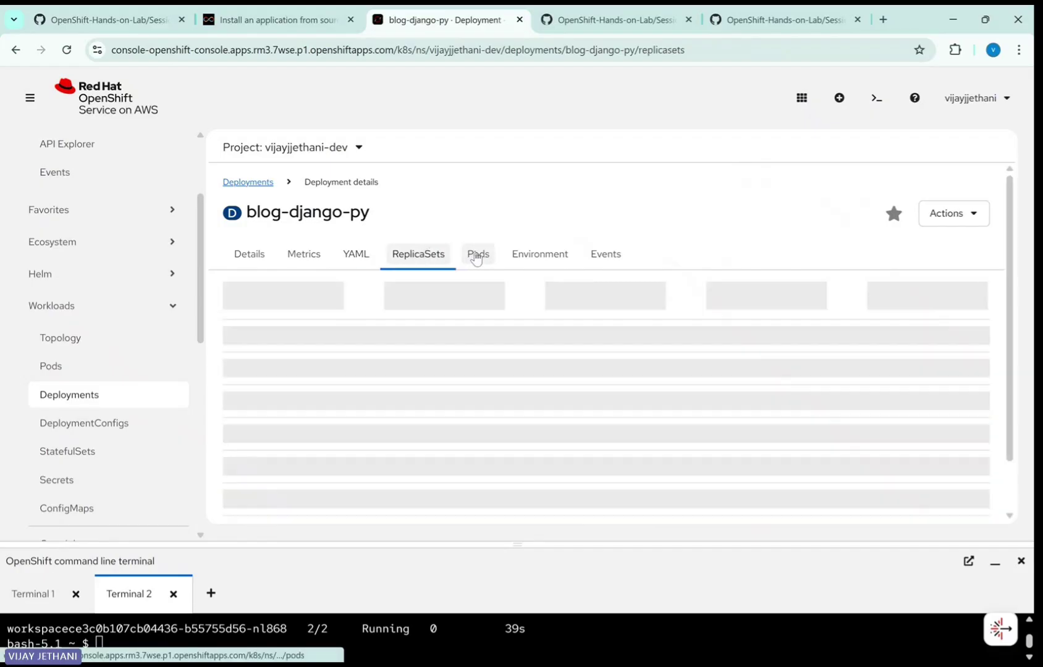
Examine the blog-django-py deployment's pods, environment variable settings and events, and return to its details.
left_click(476, 257)
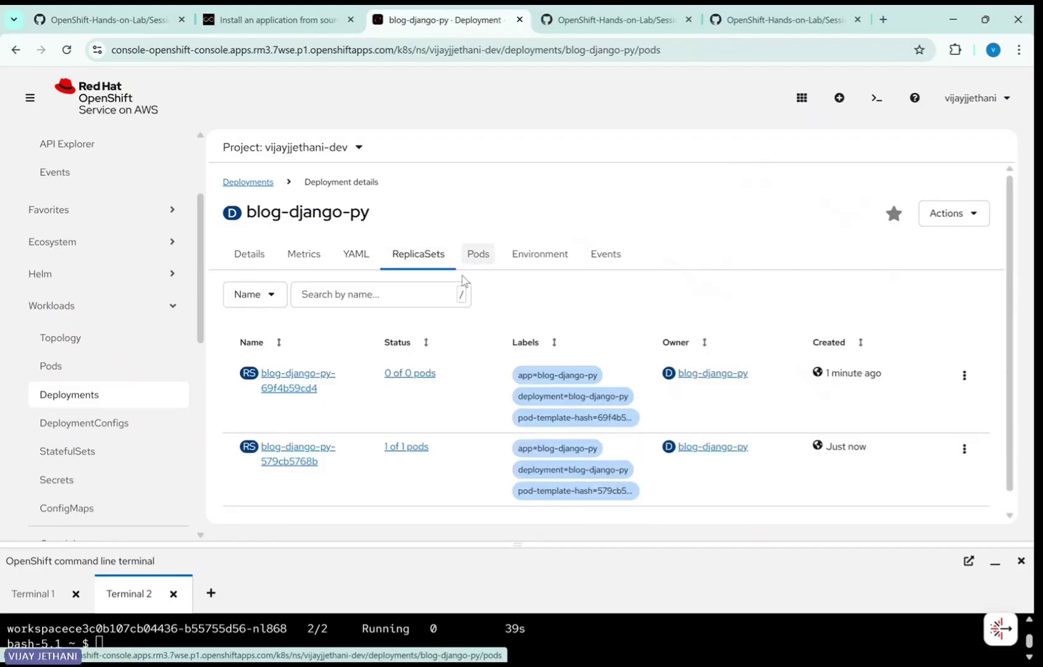
left_click(529, 258)
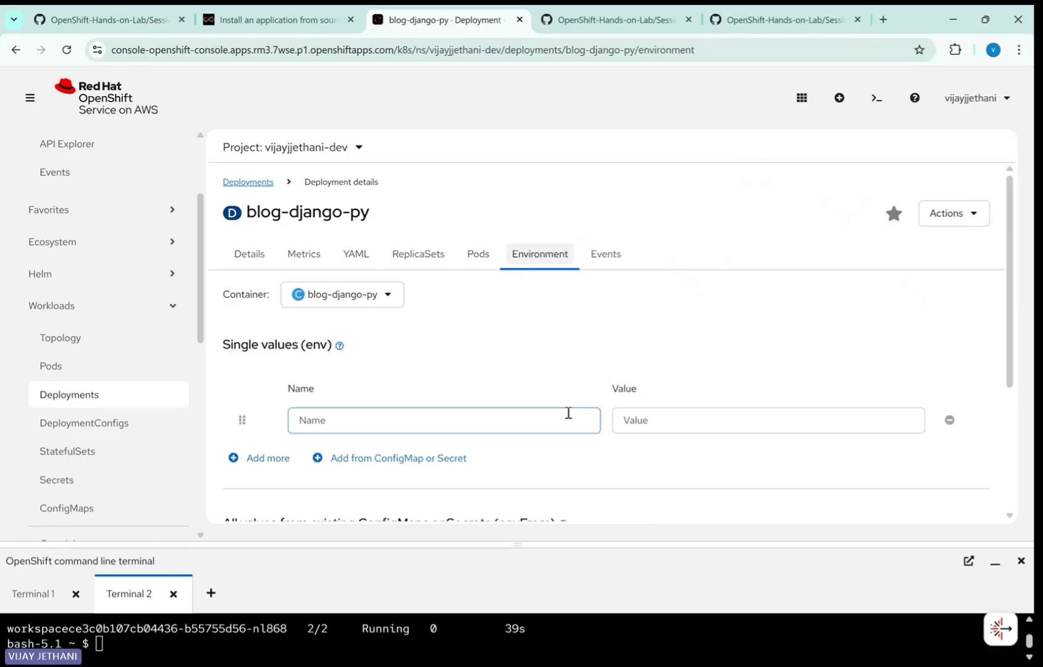
scroll(607, 426, "down", 3)
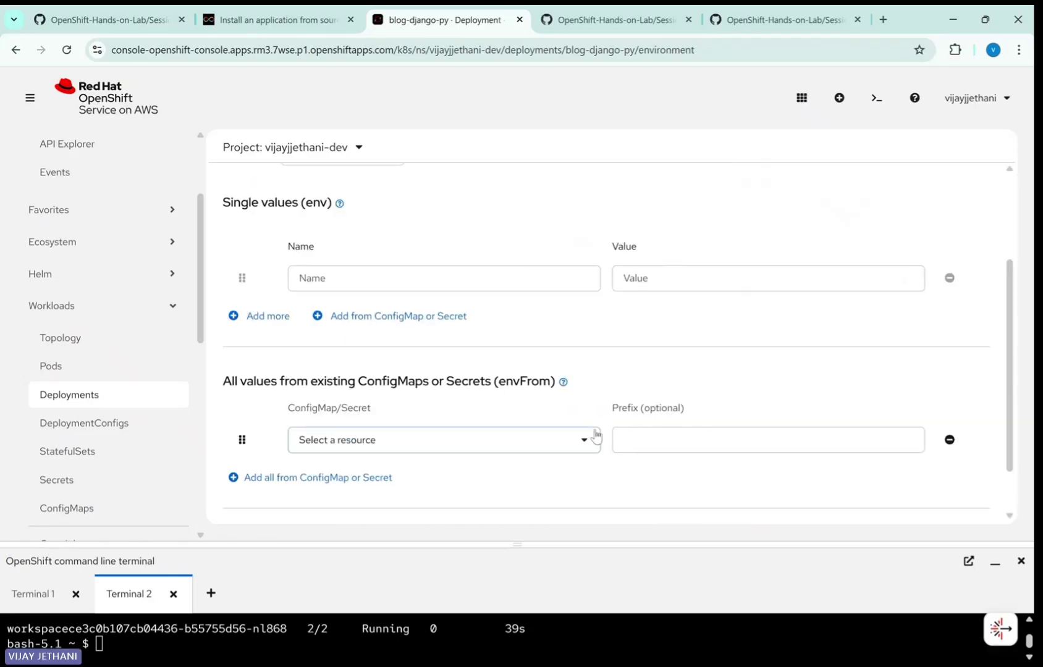
scroll(595, 436, "down", 1)
scroll(582, 464, "up", 3)
left_click(612, 203)
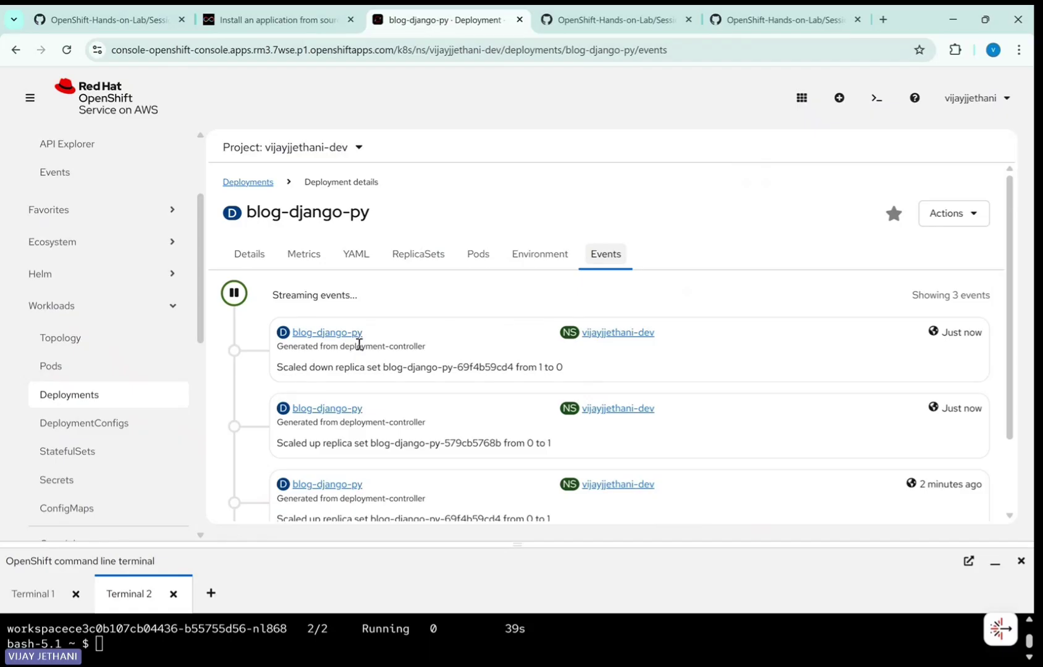
left_click(245, 264)
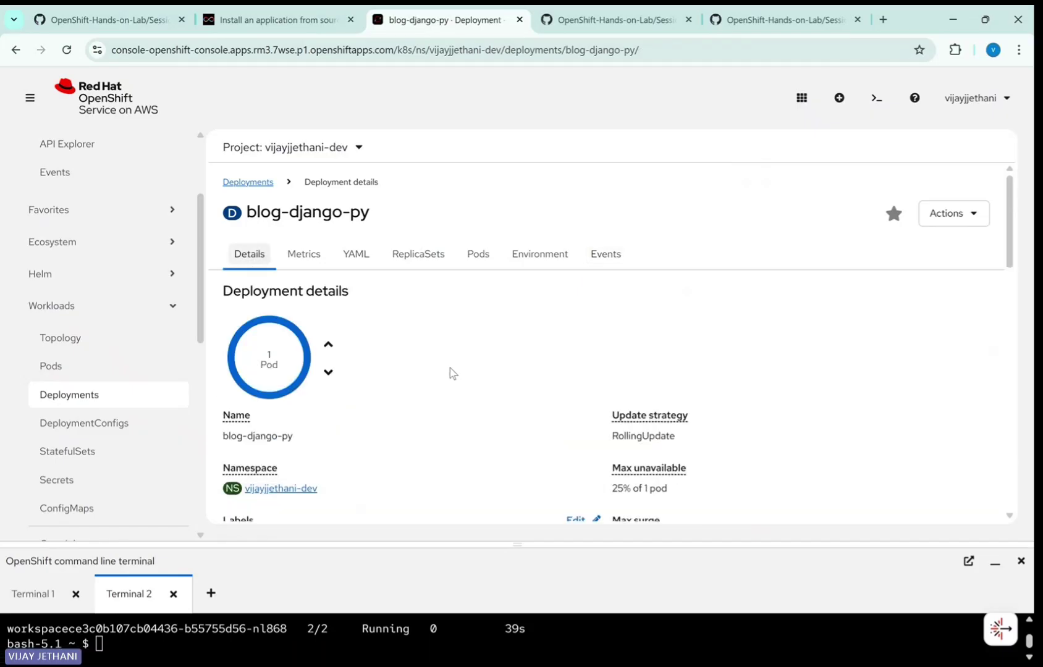
Return to the topology through the deployments list, view the running blog-django-py application in the browser, and go back to the console.
left_click(240, 184)
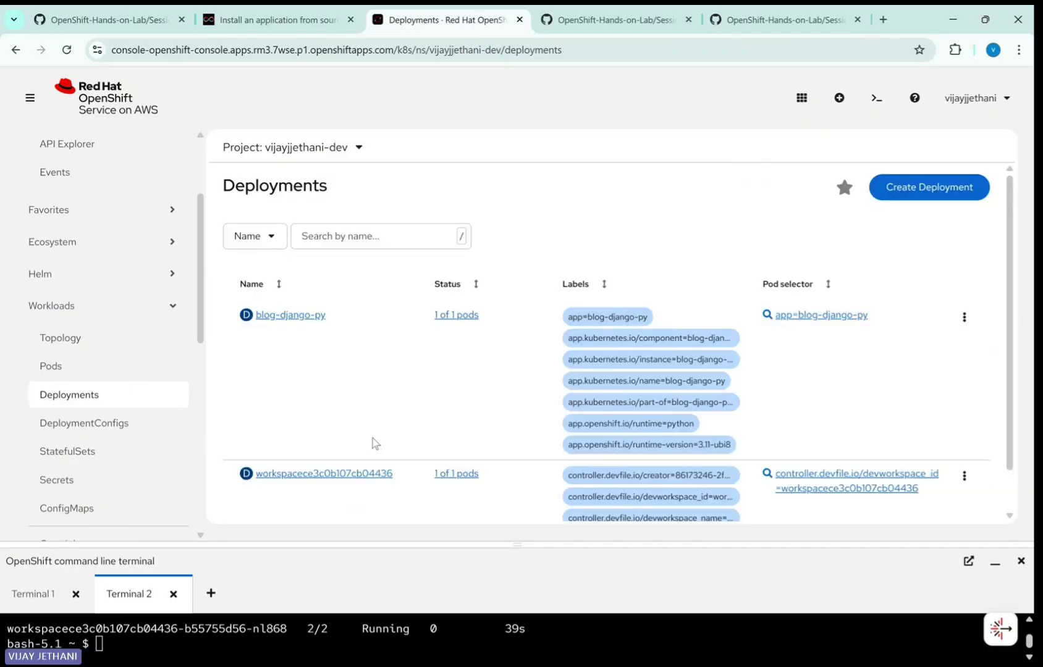
left_click(59, 338)
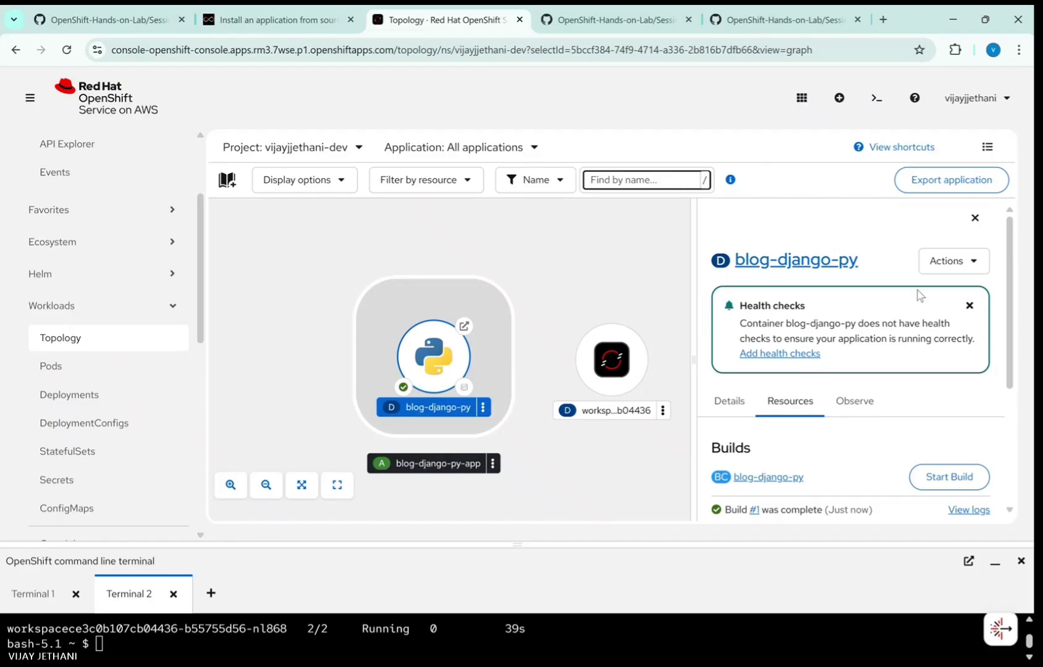
left_click(976, 218)
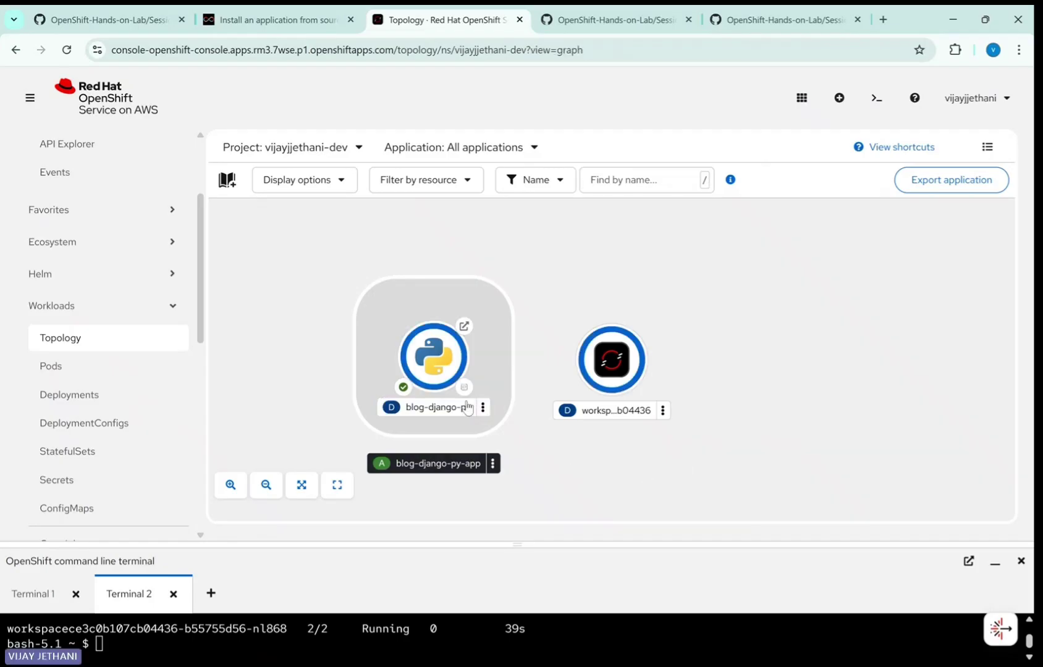
left_click(467, 328)
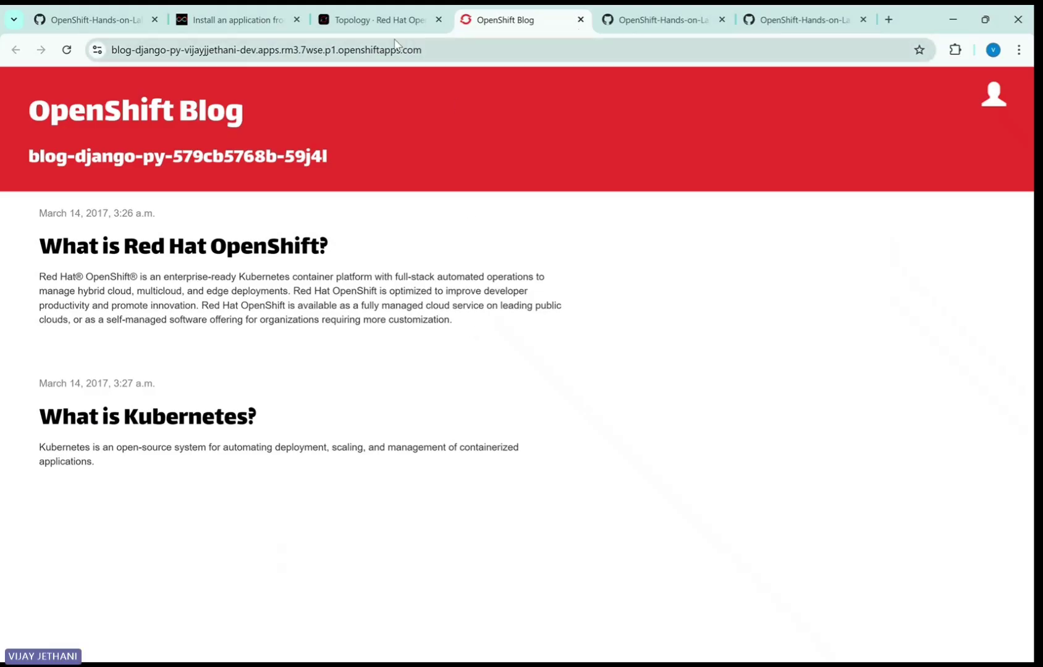
left_click(352, 23)
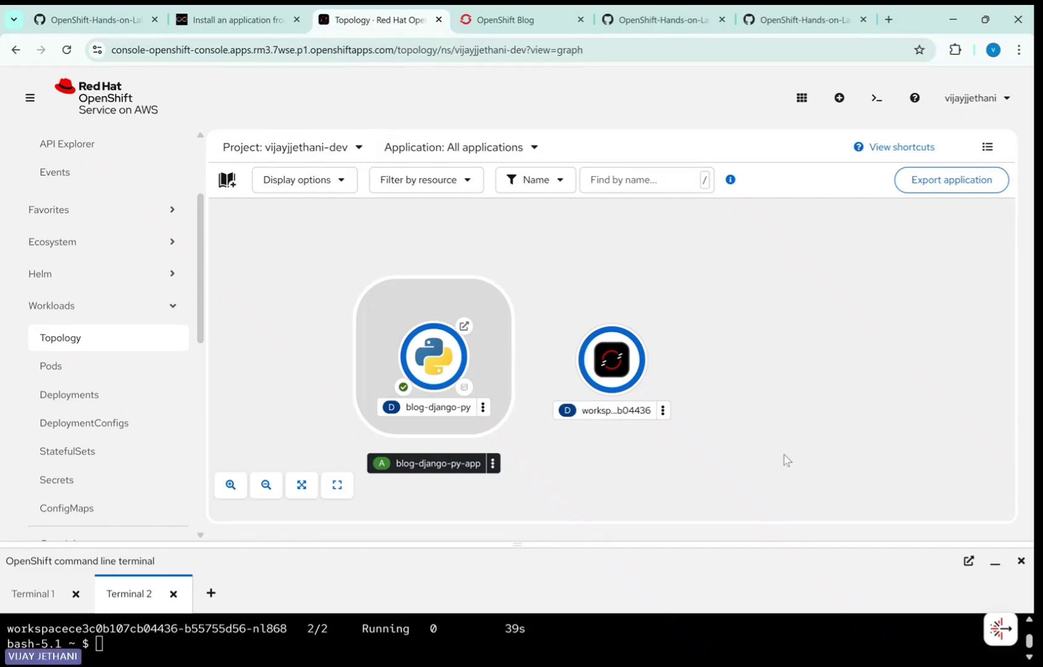
Show the blog-django-py deployment's resources in the topology and examine its pods, builds, services and routes.
left_click(425, 367)
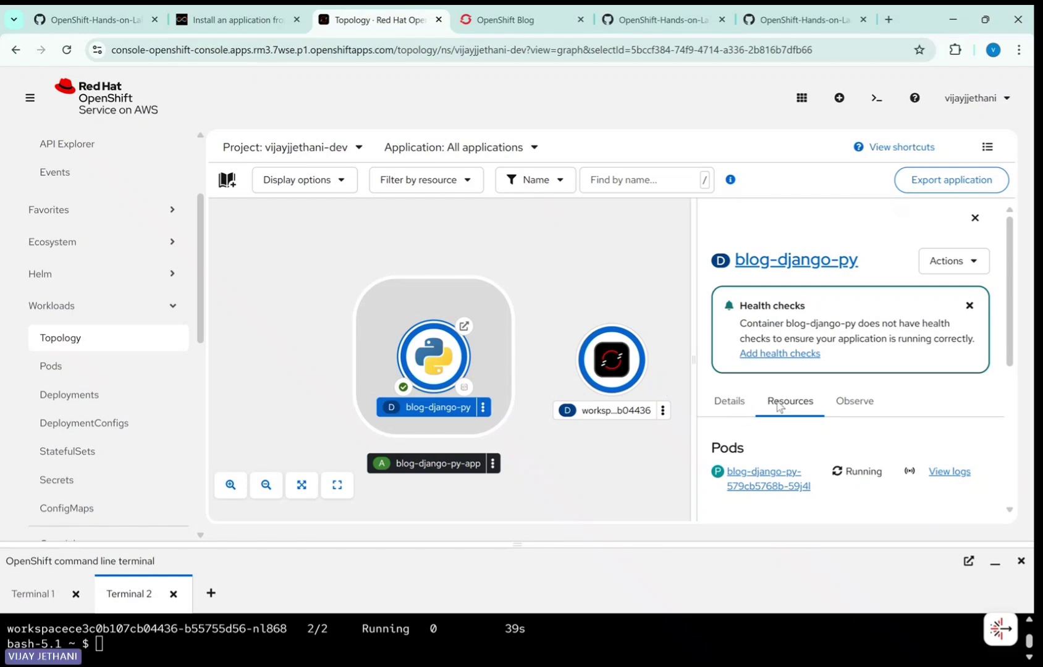
scroll(822, 414, "down", 3)
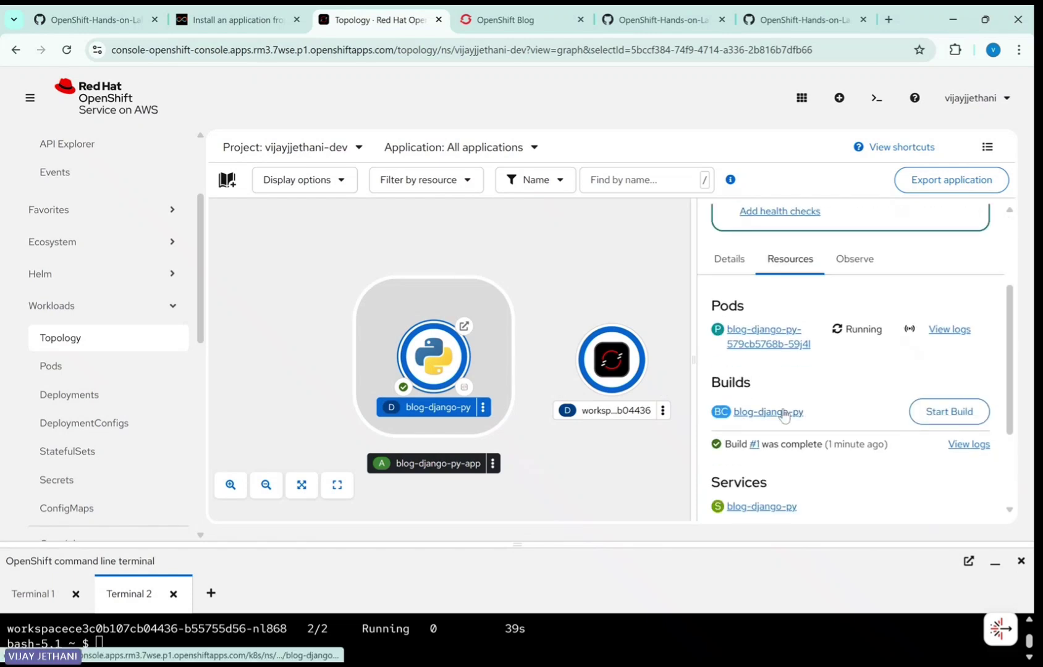
scroll(782, 413, "down", 3)
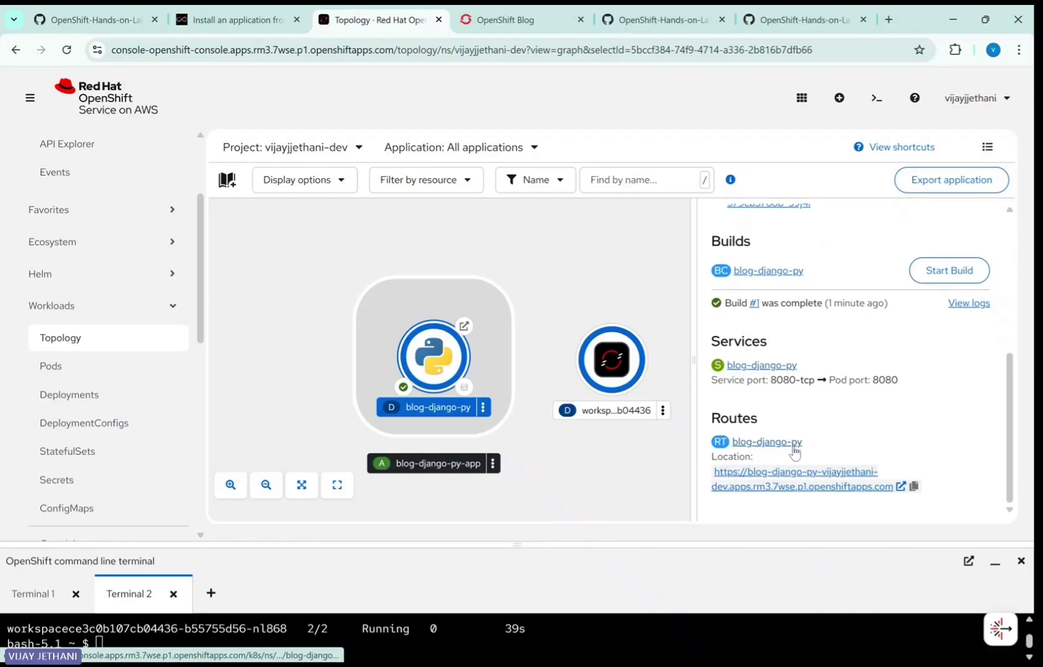
scroll(794, 453, "up", 3)
scroll(794, 453, "down", 3)
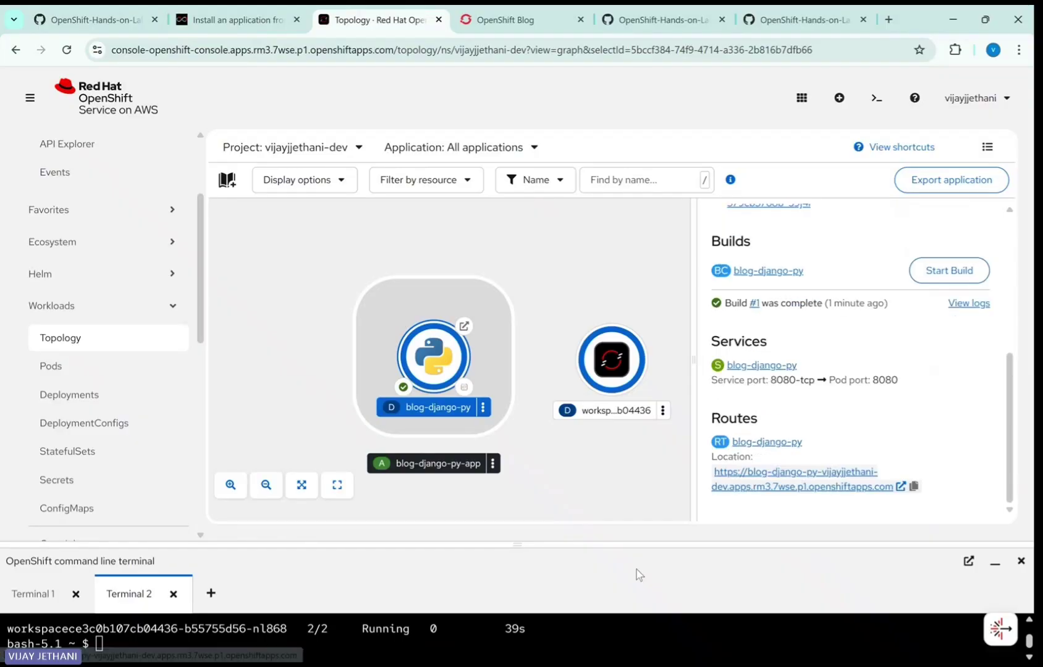
Enlarge the command line terminal and list the project's pods with oc get pods.
left_click_drag(518, 547, 493, 394)
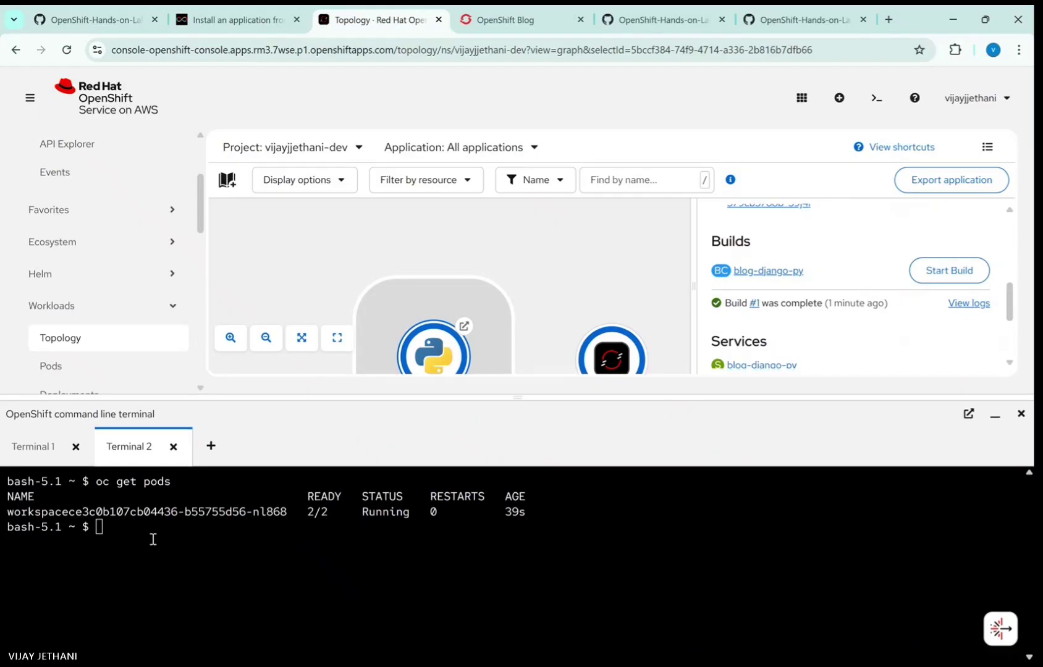
left_click(123, 529)
type("oc get ")
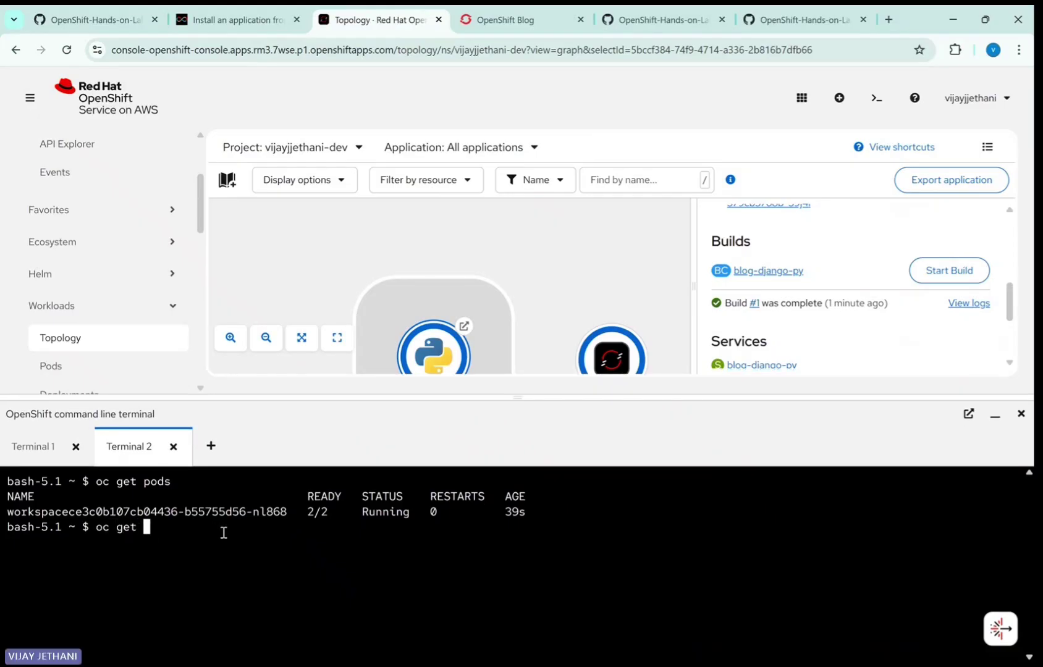
type("pods")
key("Return")
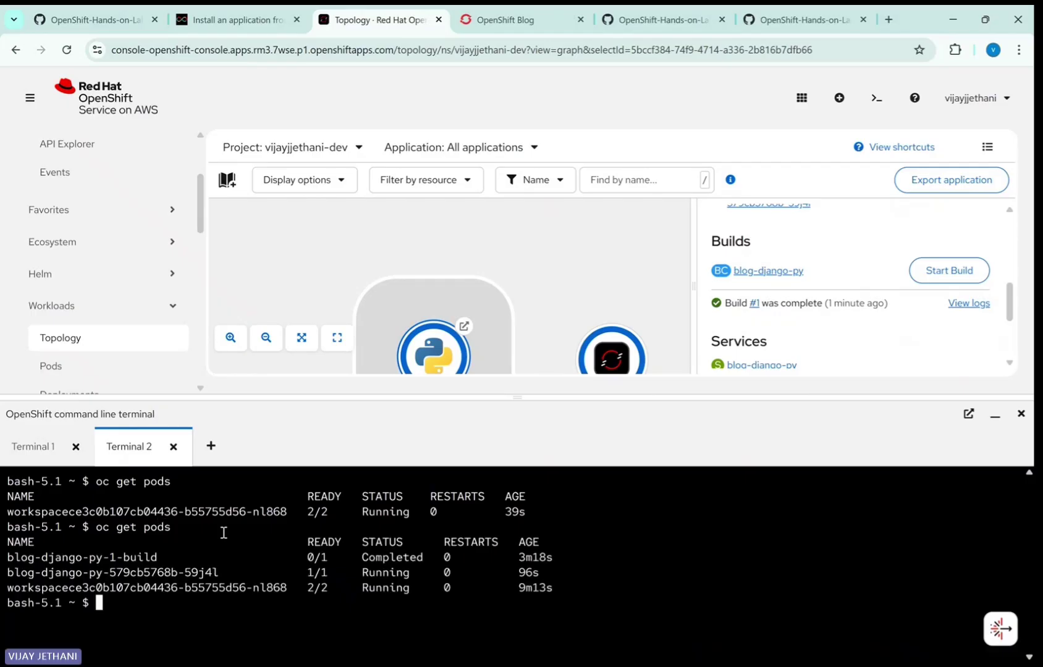
List the project's services with oc get services and its routes with oc get route.
type("oc get services")
key("Return")
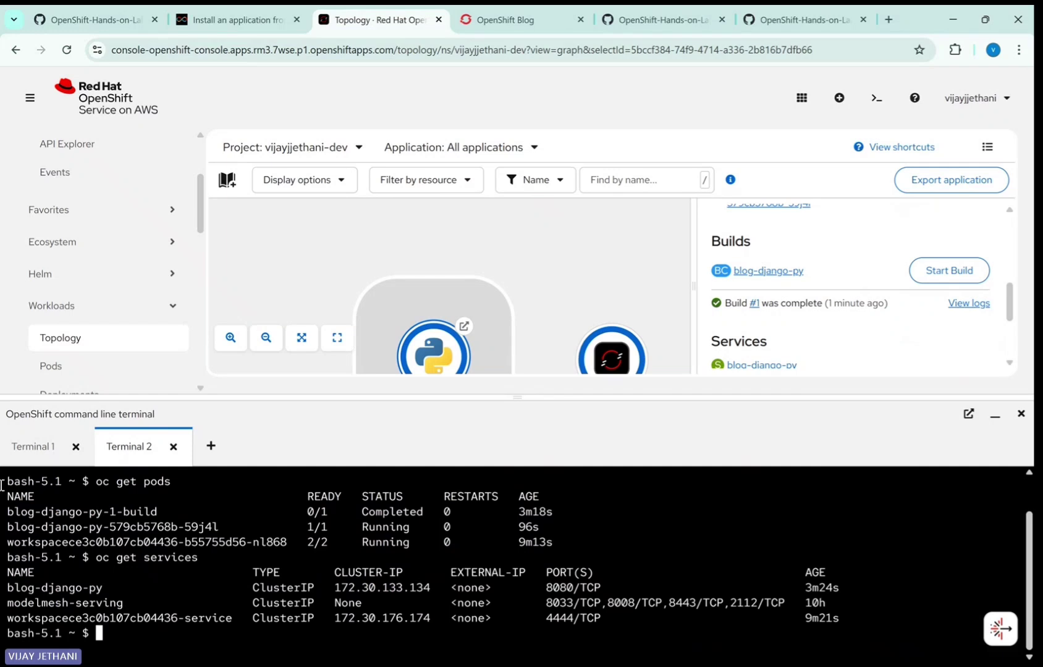
type("oc get route")
key("Return")
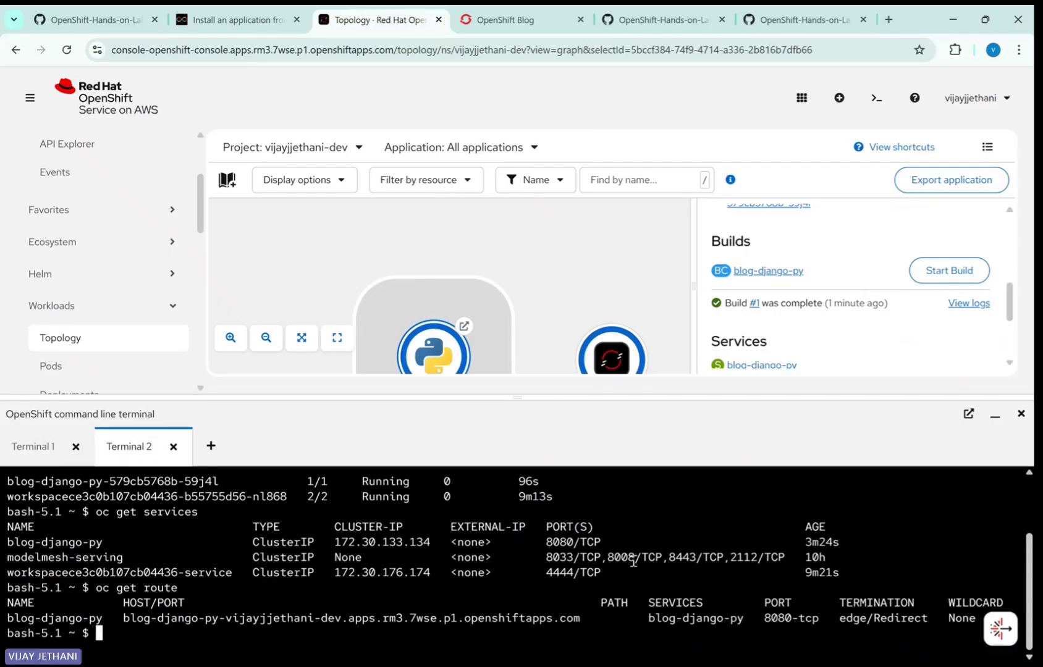
Open lesson 5 on installing an application from a Linux container image with the oc CLI, and read its login credential instructions.
left_click(233, 23)
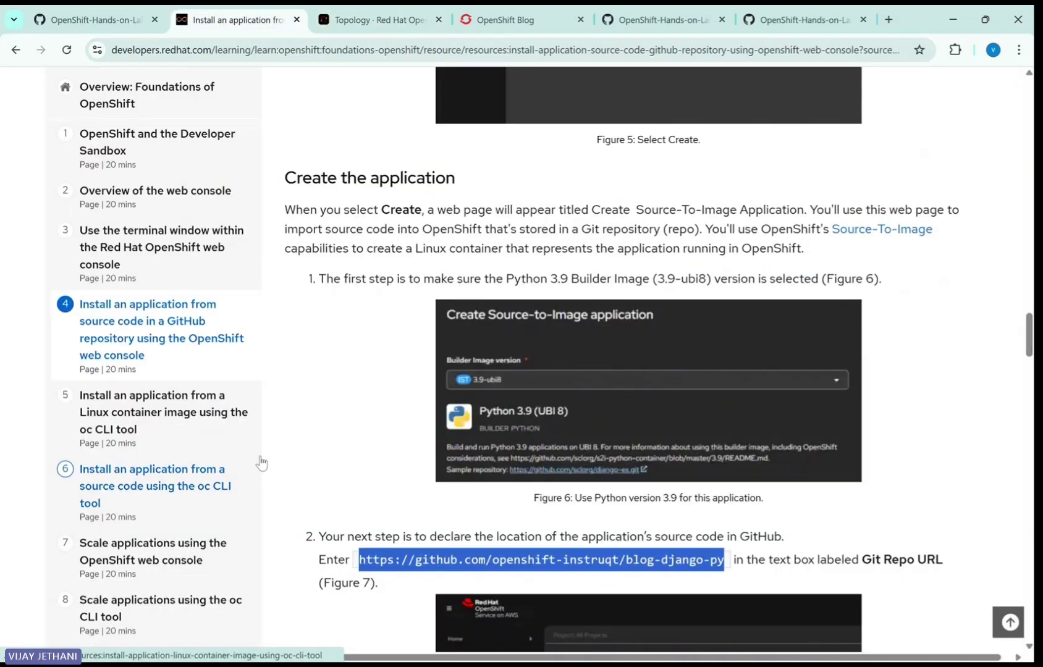
left_click(127, 424)
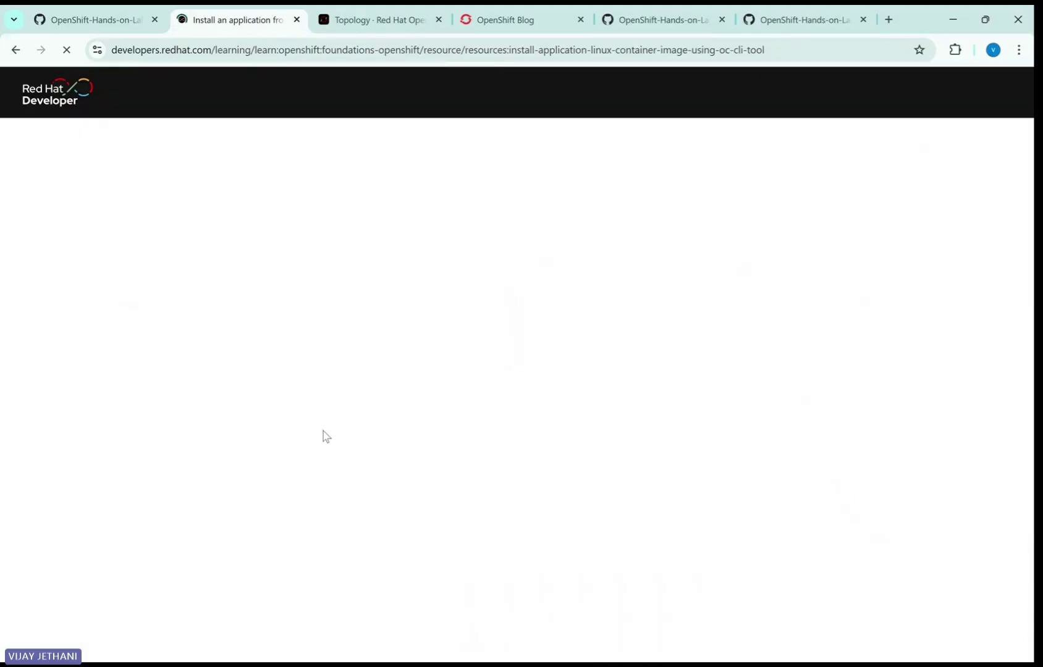
scroll(571, 477, "down", 6)
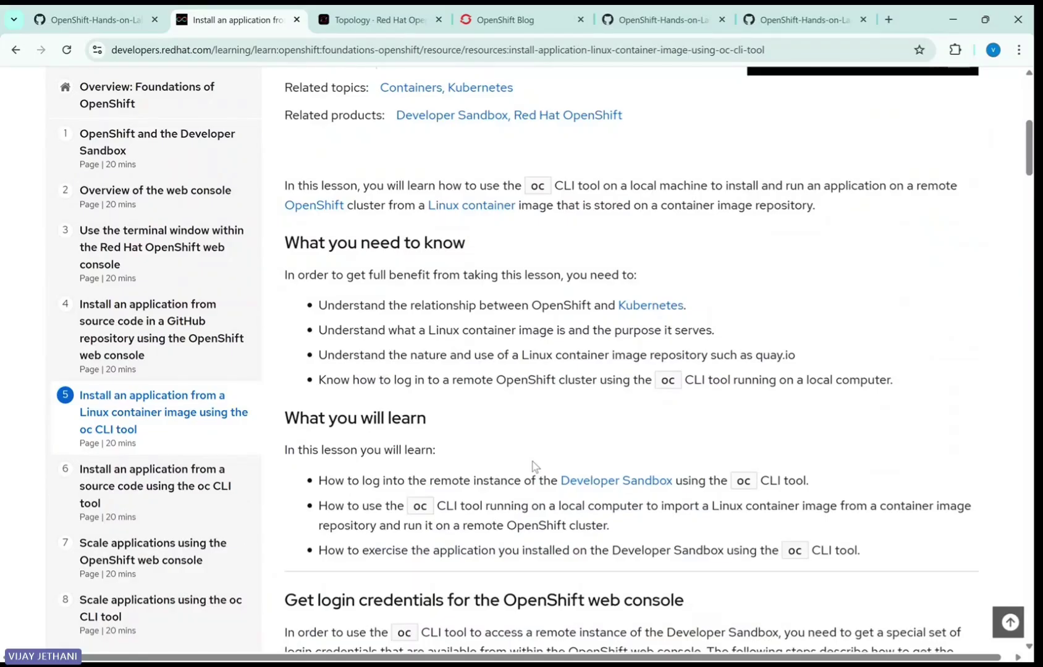
scroll(535, 467, "down", 3)
scroll(535, 467, "down", 4)
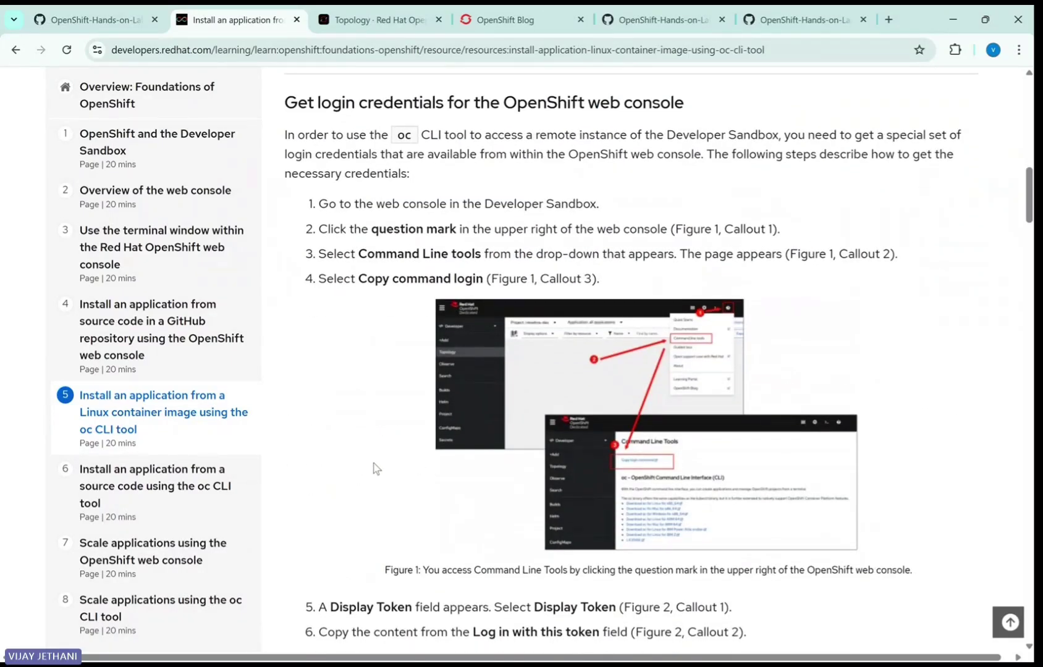
scroll(374, 465, "down", 4)
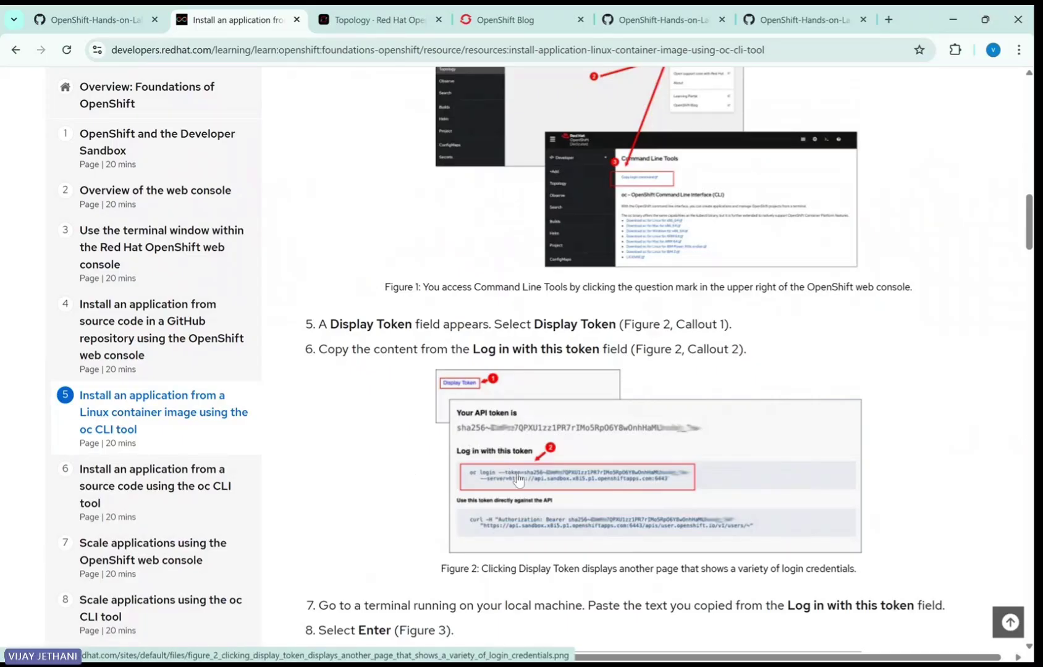
scroll(480, 486, "up", 5)
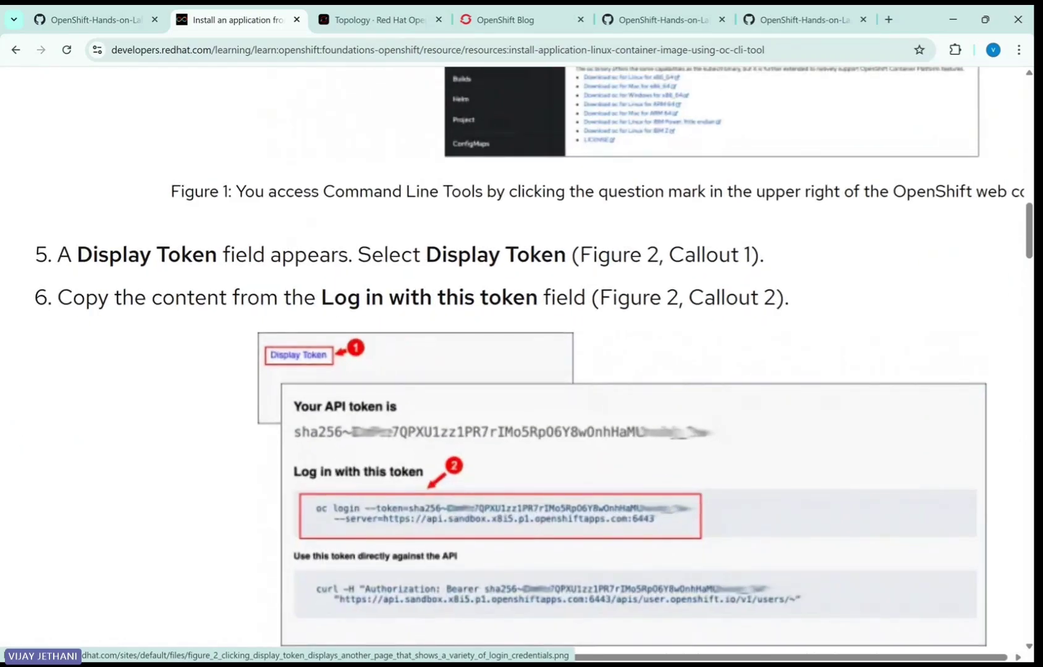
scroll(485, 417, "down", 5)
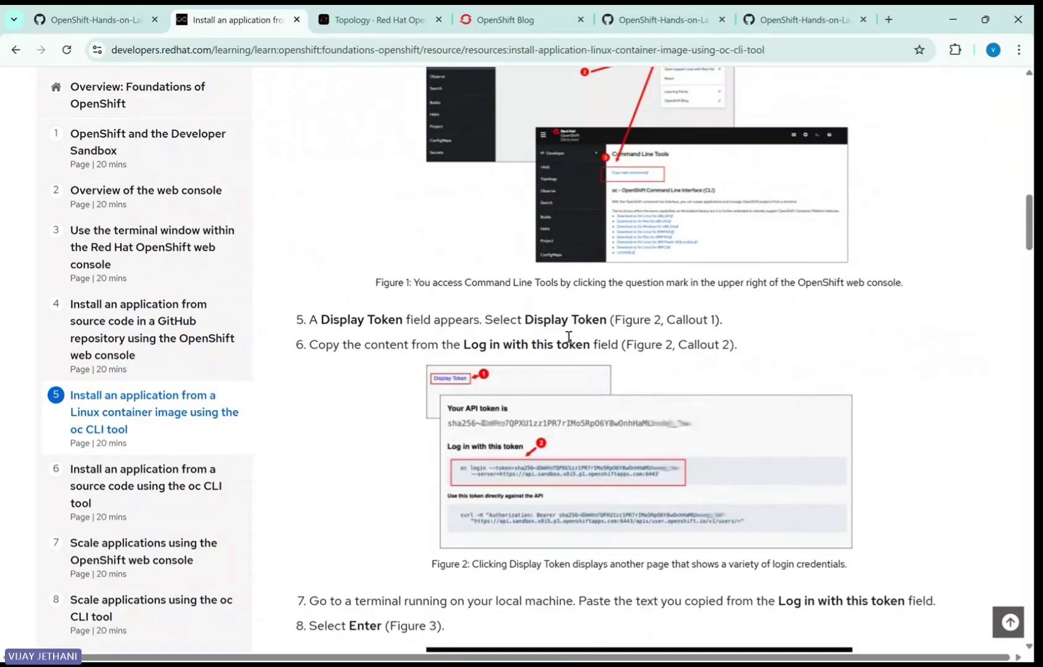
Request the login command from the OpenShift console, display the API token with its oc login command, and return to the console.
left_click(374, 20)
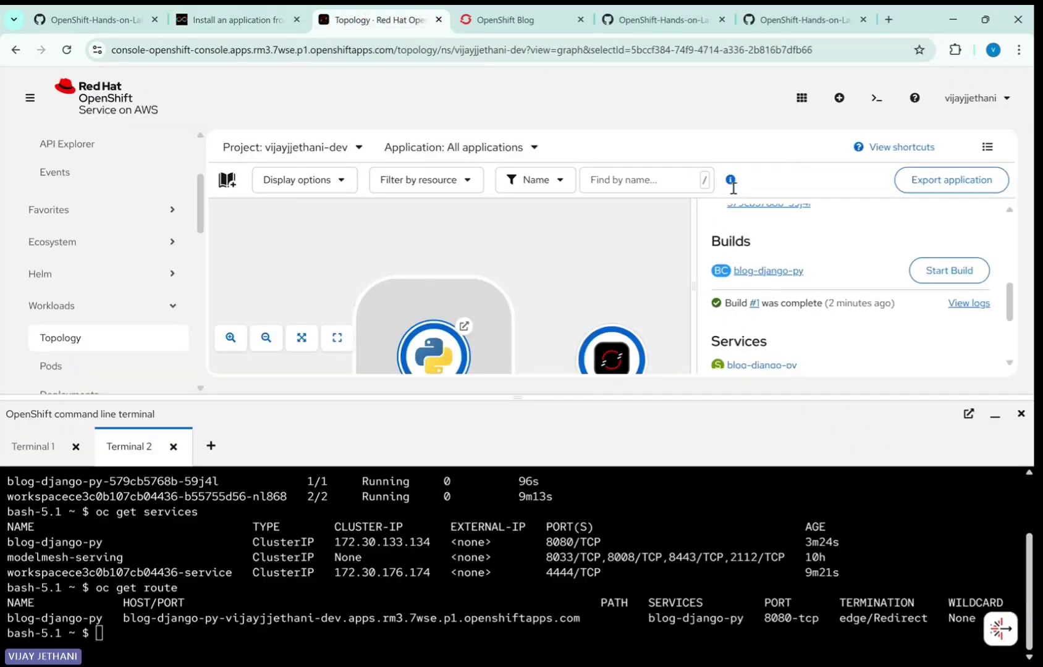
left_click(983, 98)
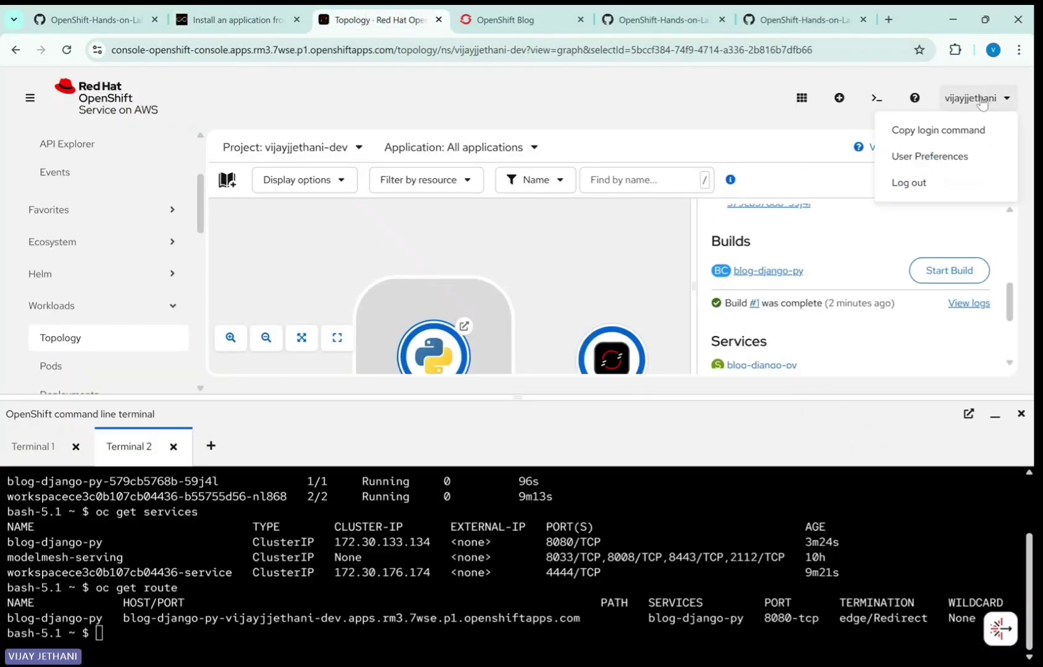
left_click(920, 137)
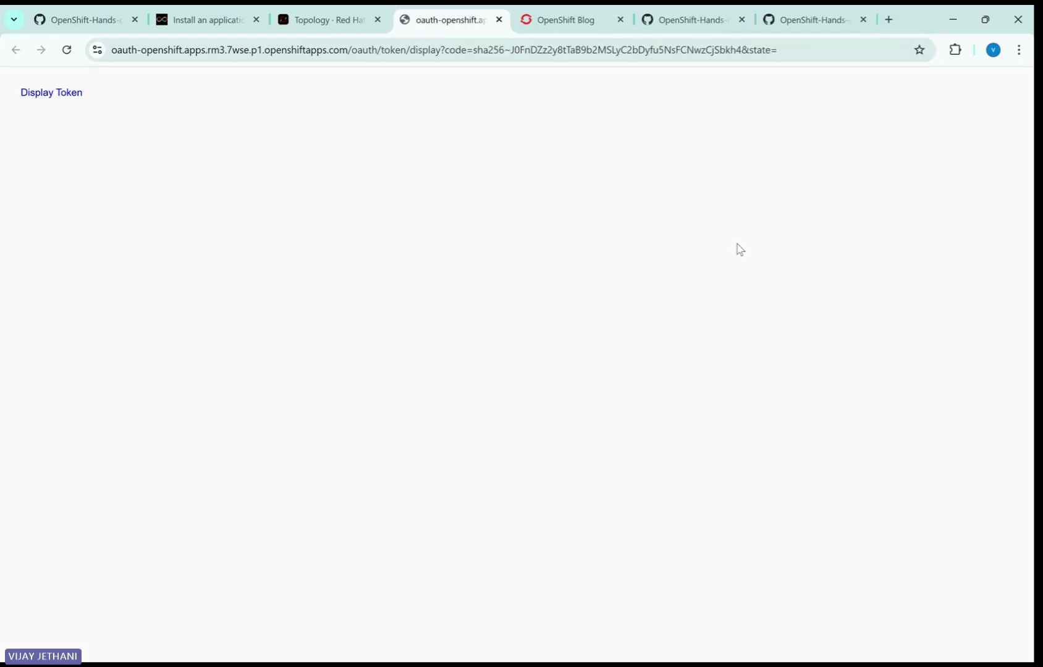
left_click(51, 95)
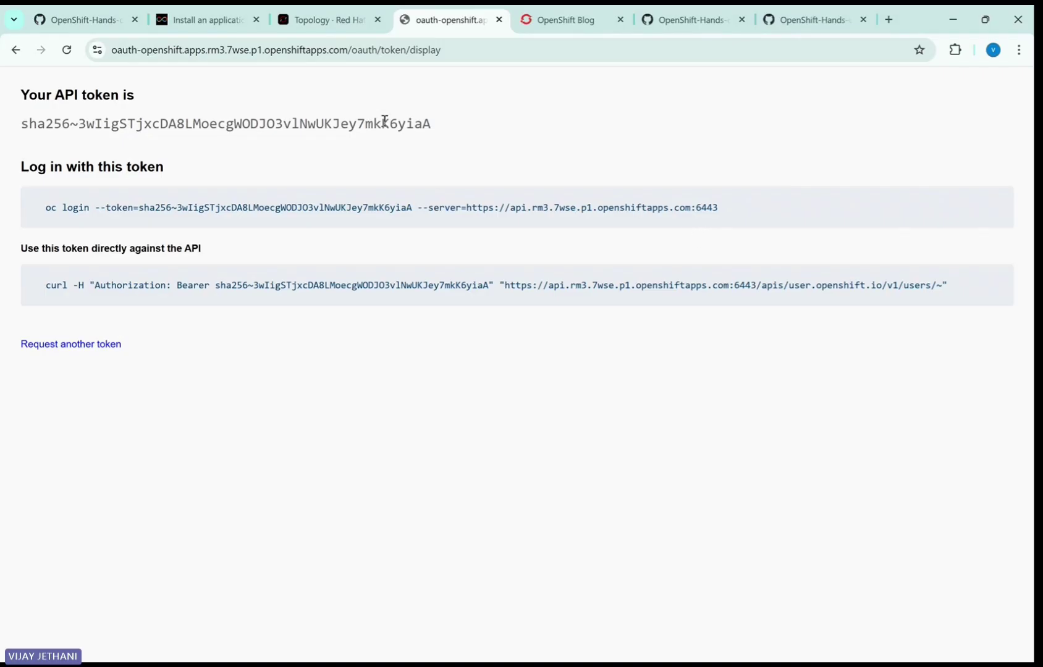
left_click(320, 22)
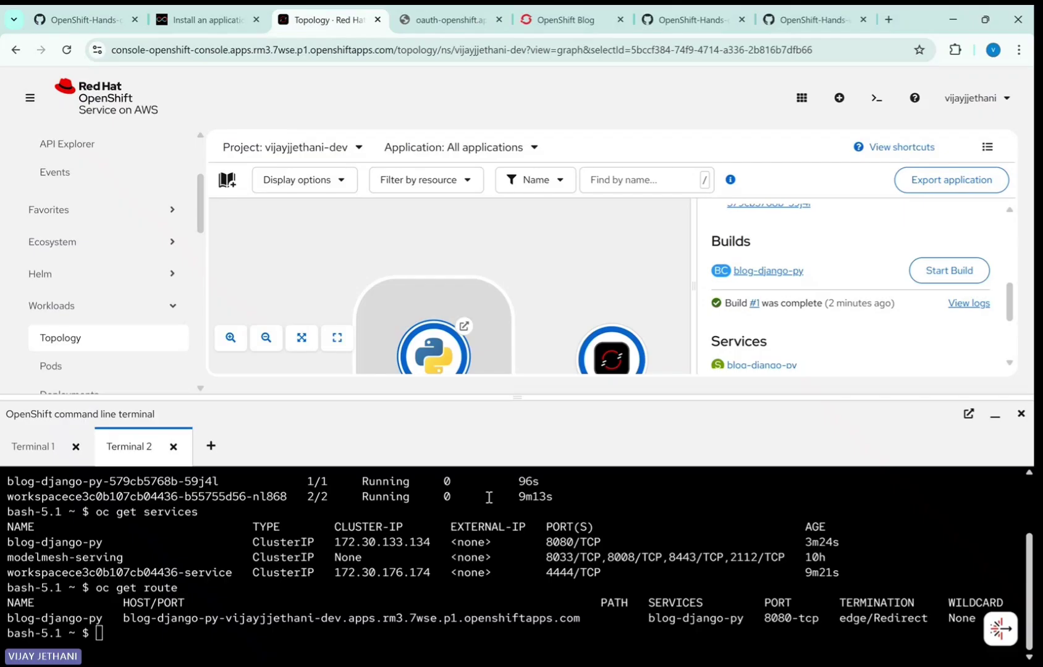
Copy the command oc new-app quay.io/rhdevelopers/greeter from the lesson and return to the OpenShift console terminal.
left_click(185, 17)
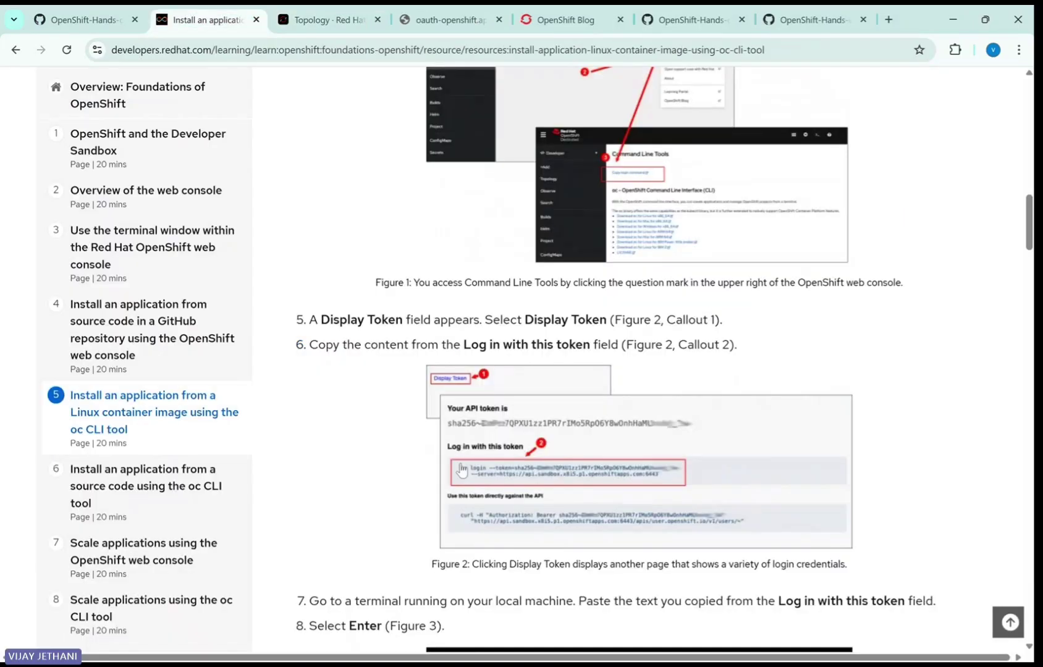
scroll(406, 481, "down", 8)
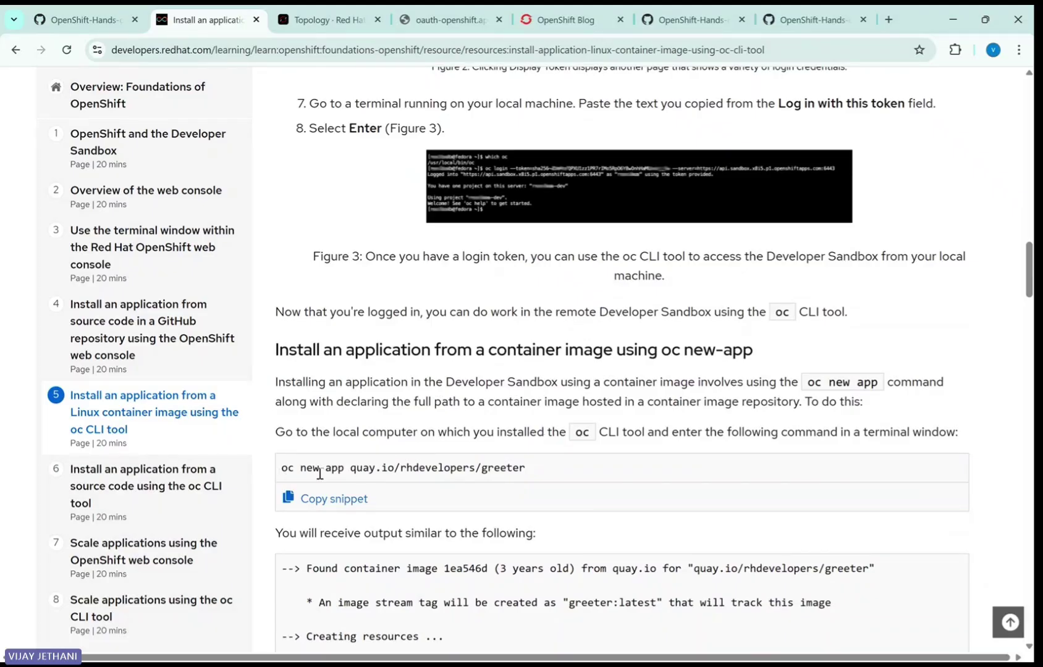
left_click_drag(283, 470, 533, 471)
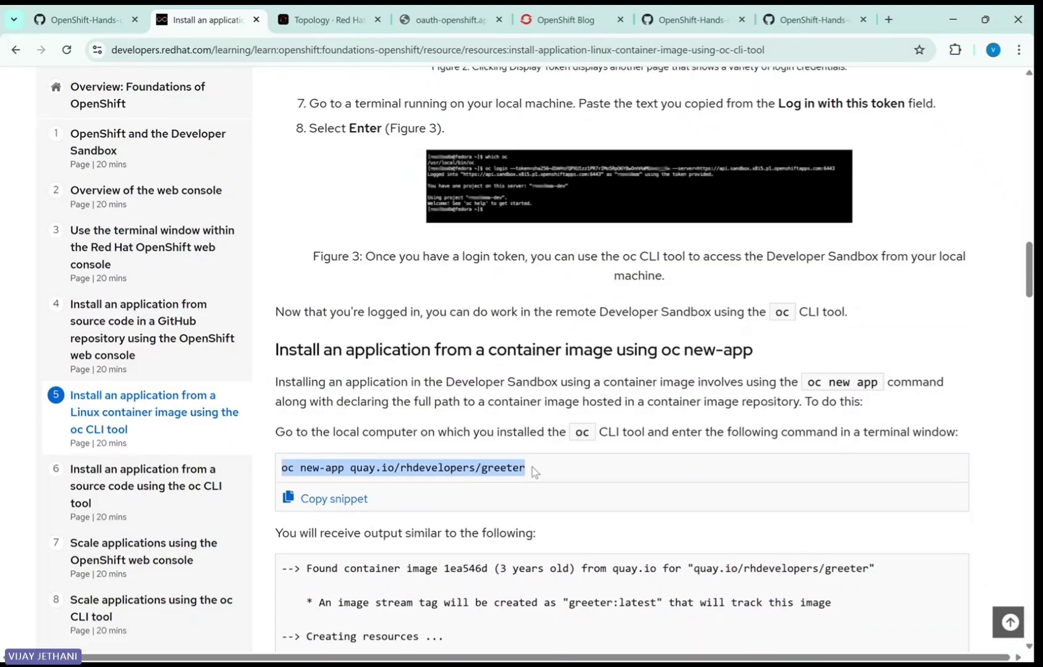
right_click(513, 468)
left_click(516, 487)
left_click(316, 9)
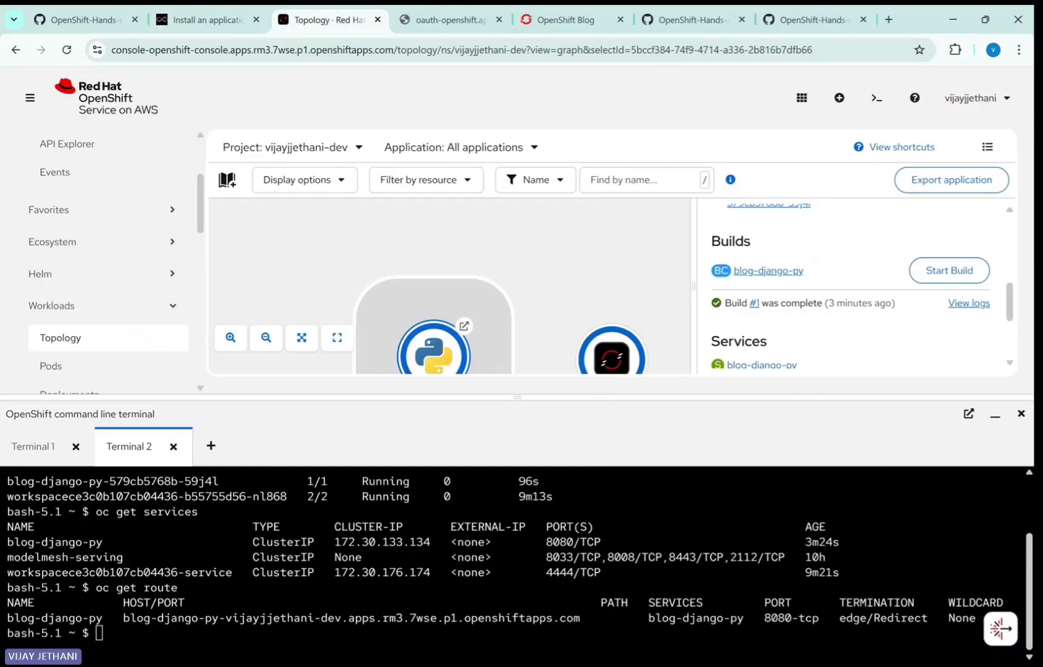
Clear the terminal and create the greeter application by running oc new-app quay.io/rhdevelopers/greeter.
left_click(133, 633)
type("clear")
key("Return")
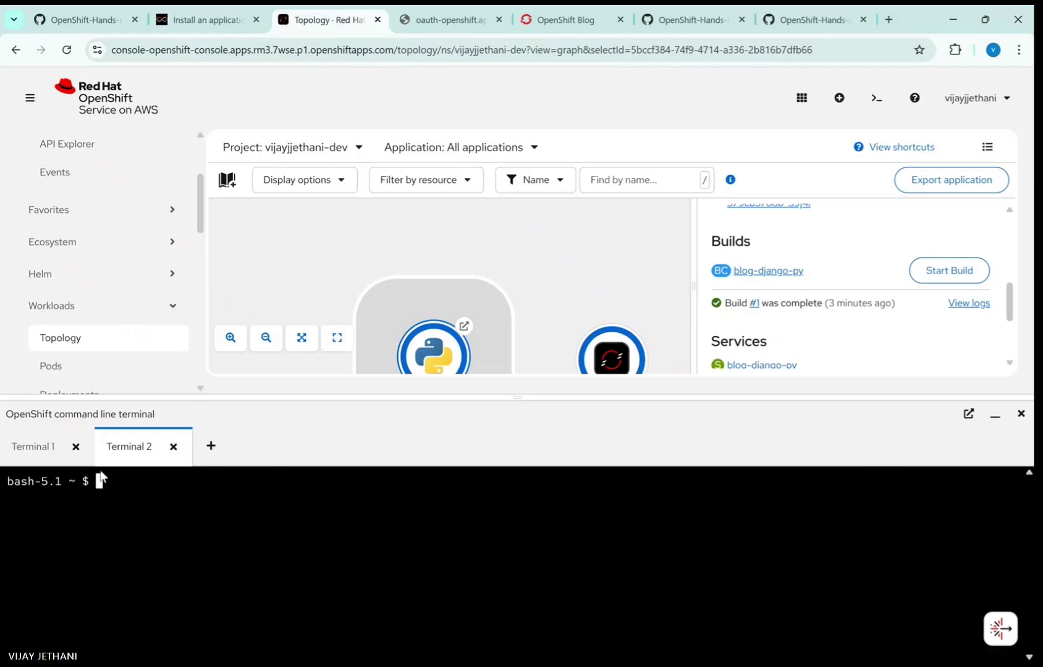
left_click_drag(525, 397, 425, 351)
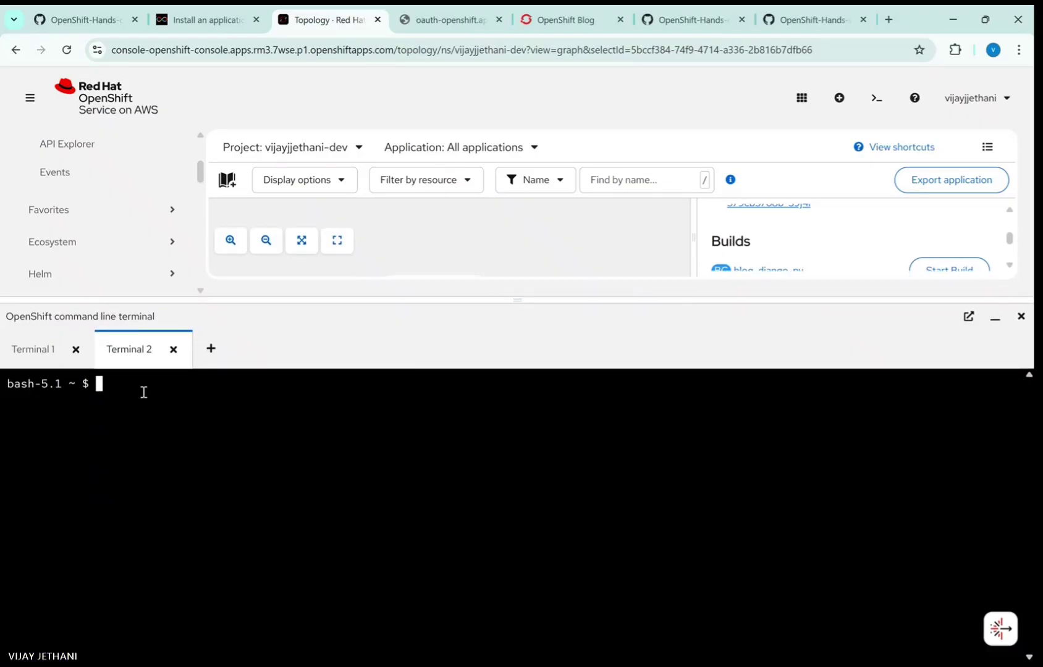
right_click(123, 384)
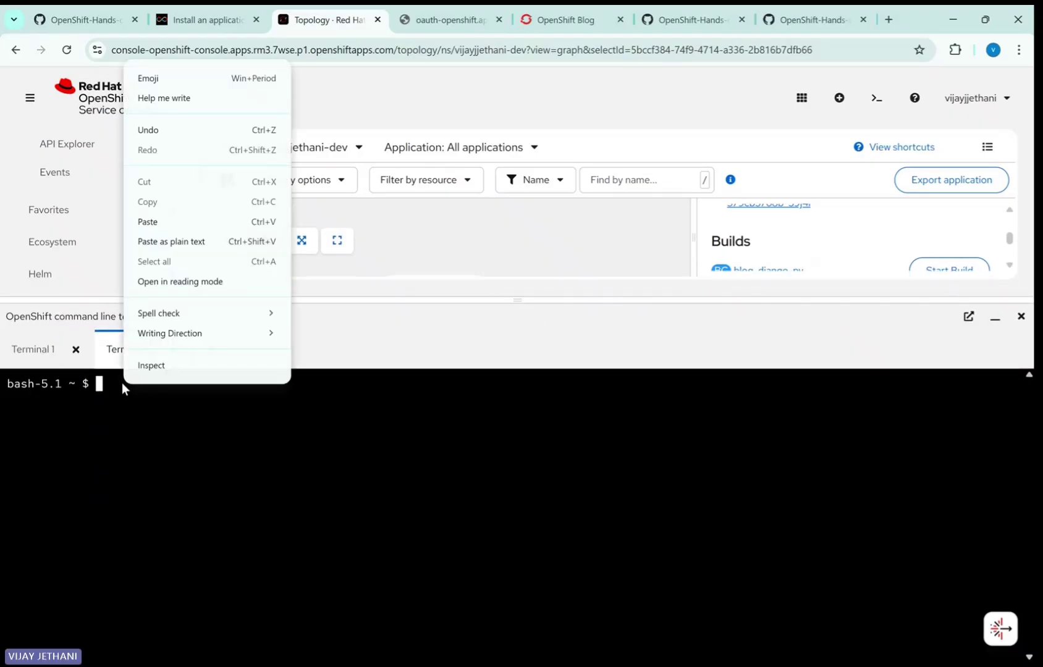
left_click(148, 221)
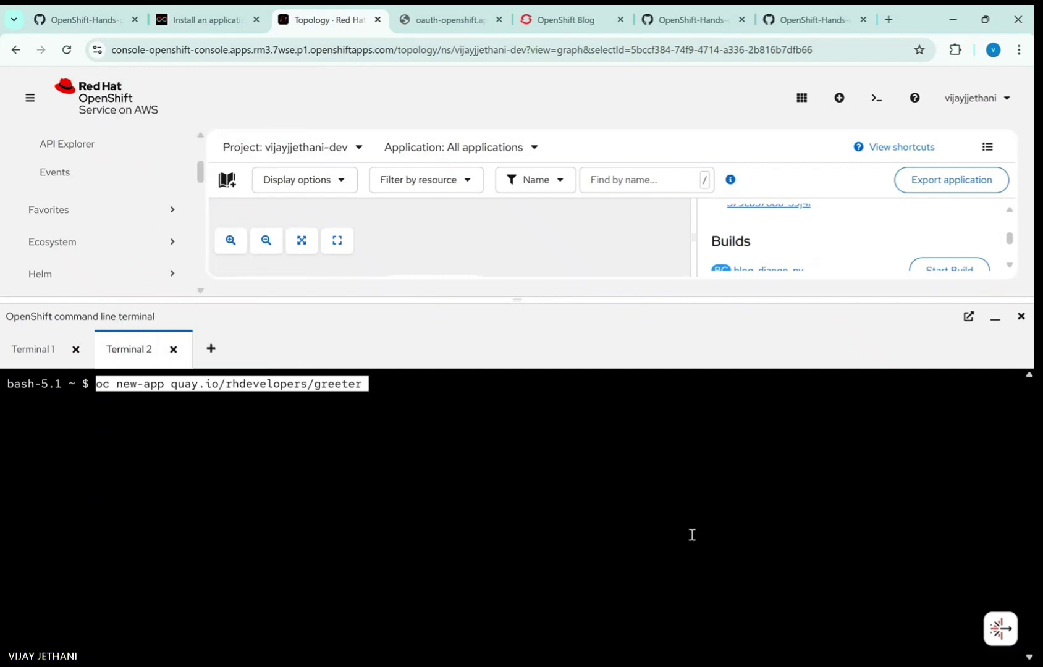
key("Right")
key("Return")
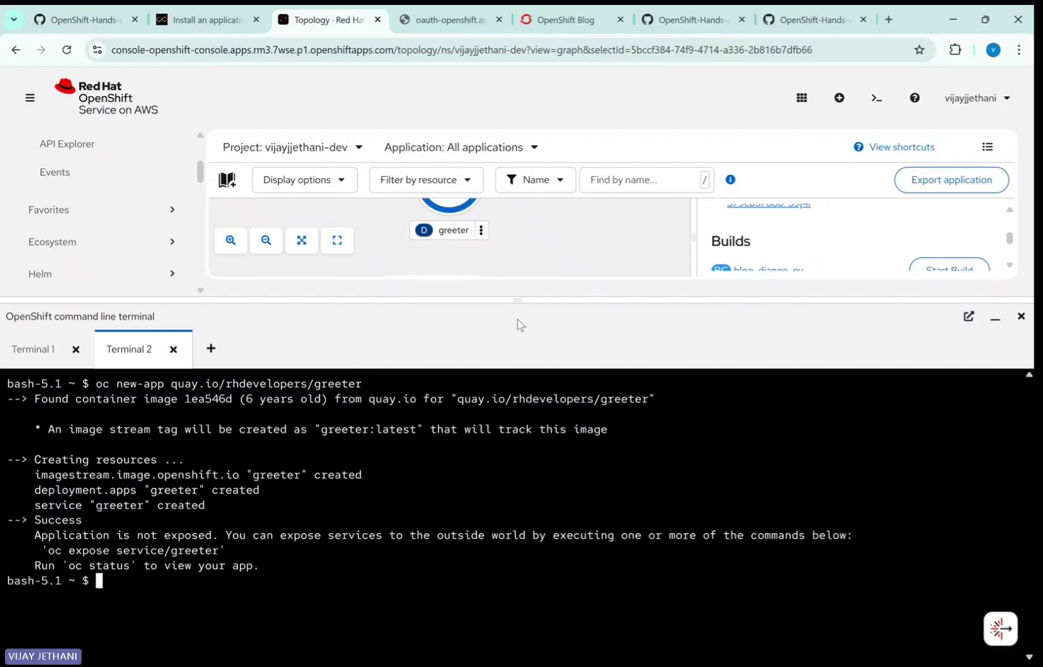
Examine the new greeter deployment in the topology graph and begin an oc get command in the terminal.
left_click_drag(516, 302, 519, 448)
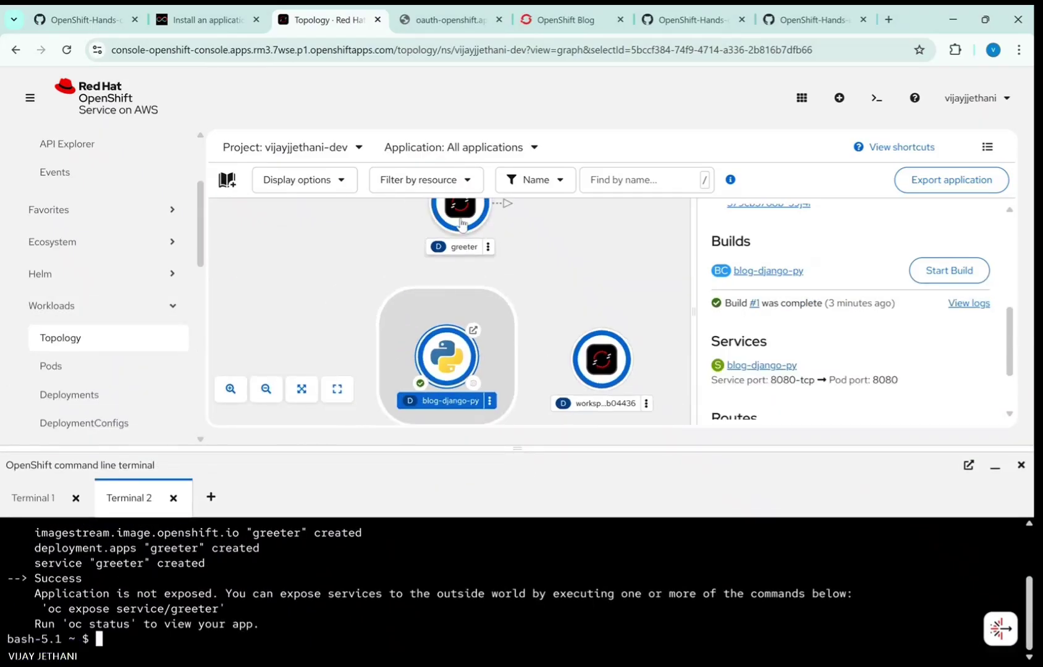
mouse_move(458, 223)
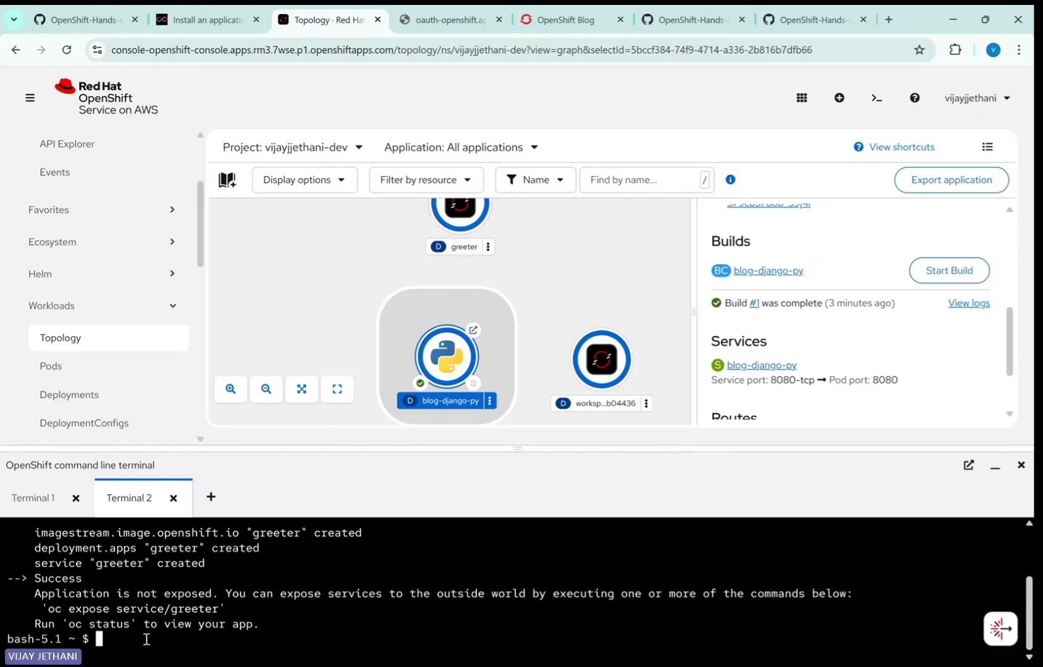
type("oc get")
left_click_drag(733, 450, 727, 523)
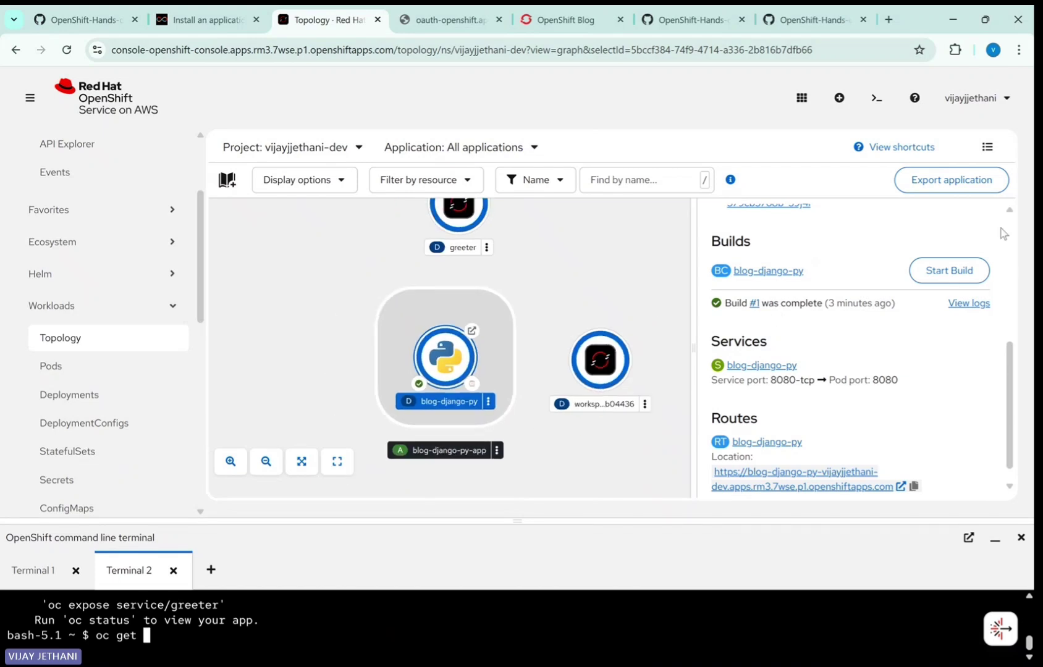
scroll(1008, 224, "up", 5)
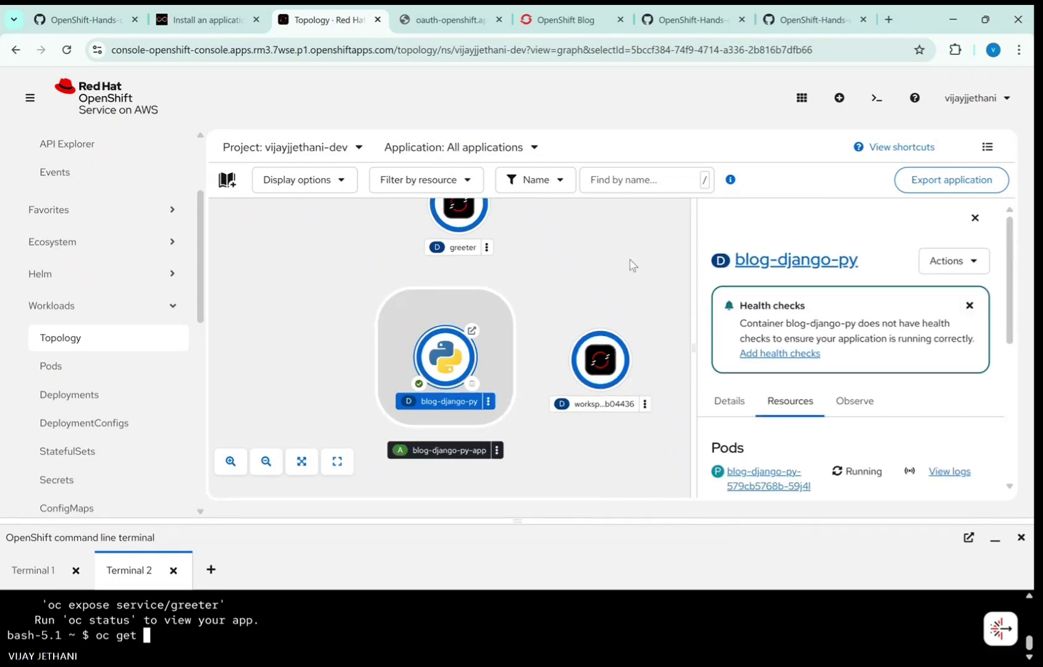
scroll(593, 241, "down", 1)
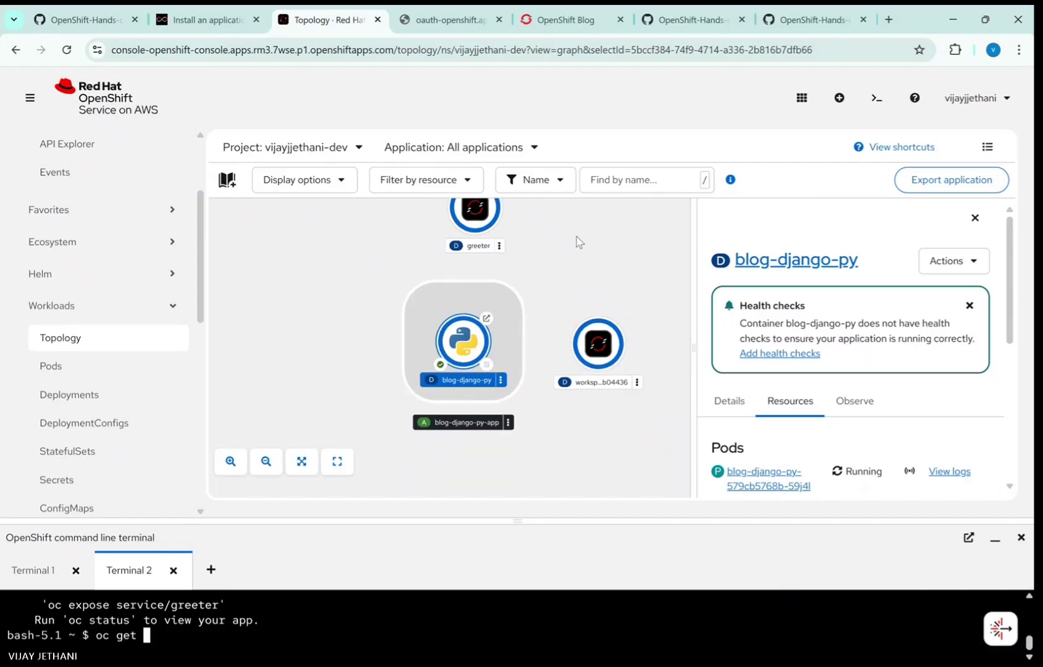
scroll(578, 239, "down", 3)
scroll(575, 239, "up", 3)
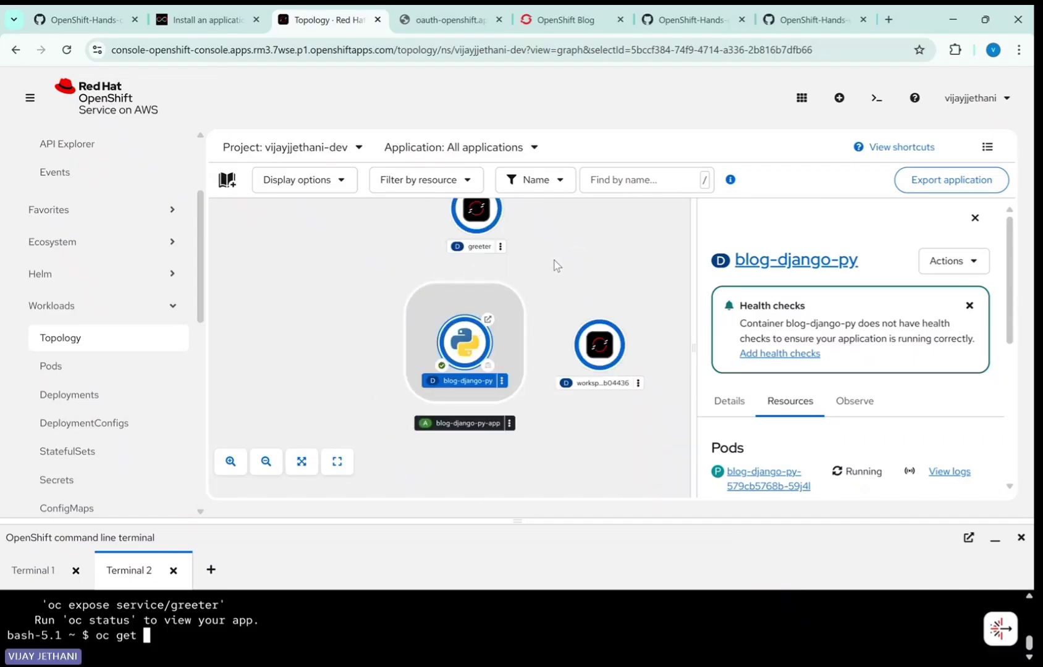
scroll(538, 263, "up", 2)
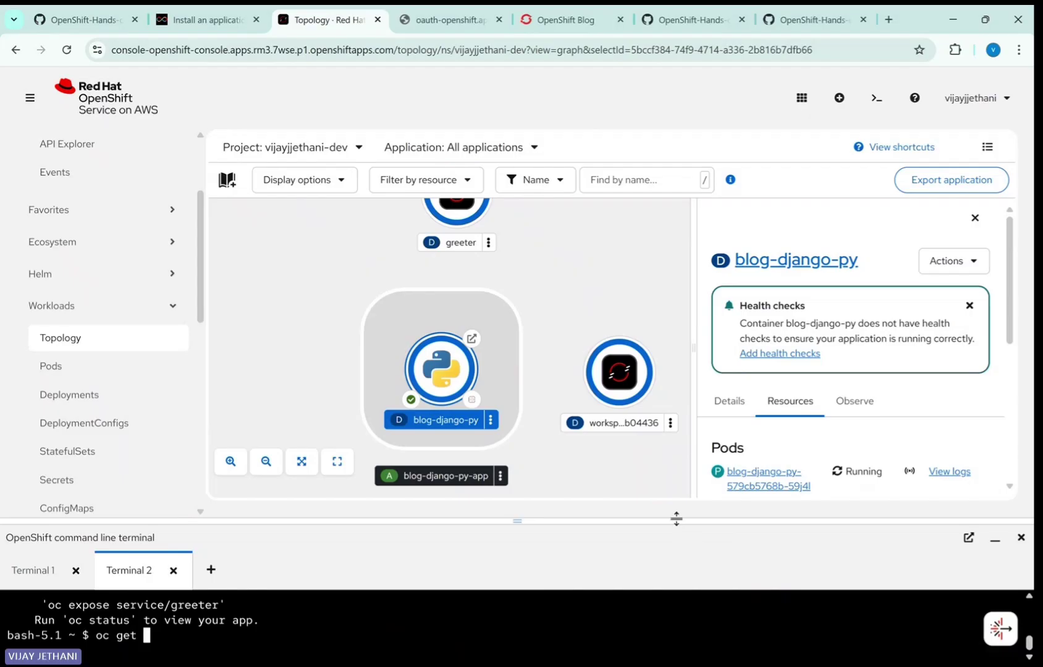
Enlarge the terminal area and list the project's routes with oc get route.
left_click_drag(677, 519, 671, 372)
type("oc get ")
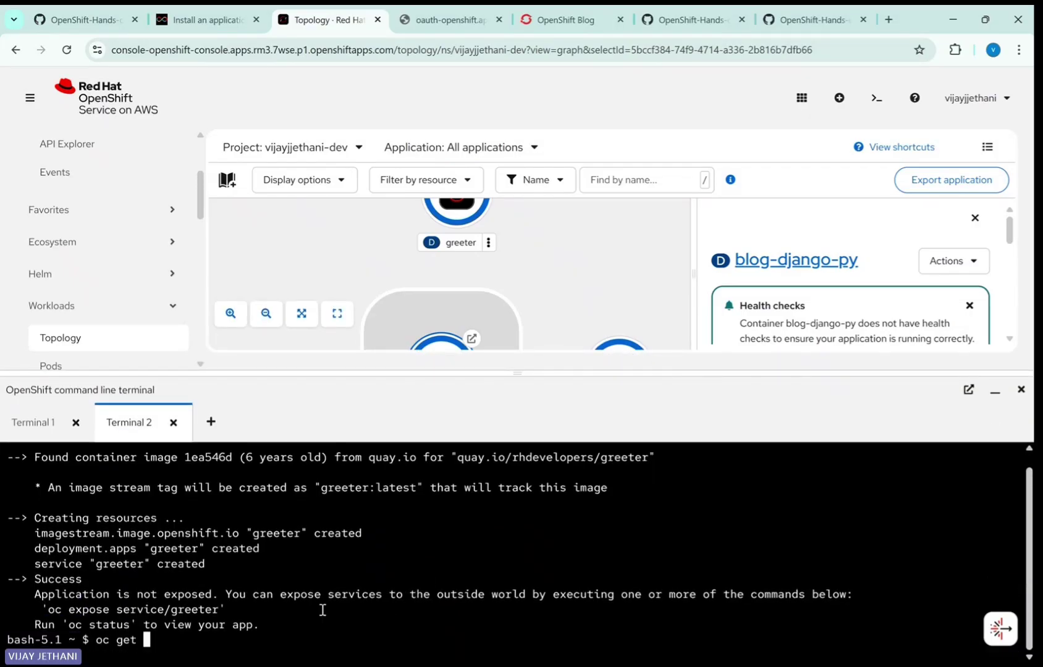
type("route")
key("Return")
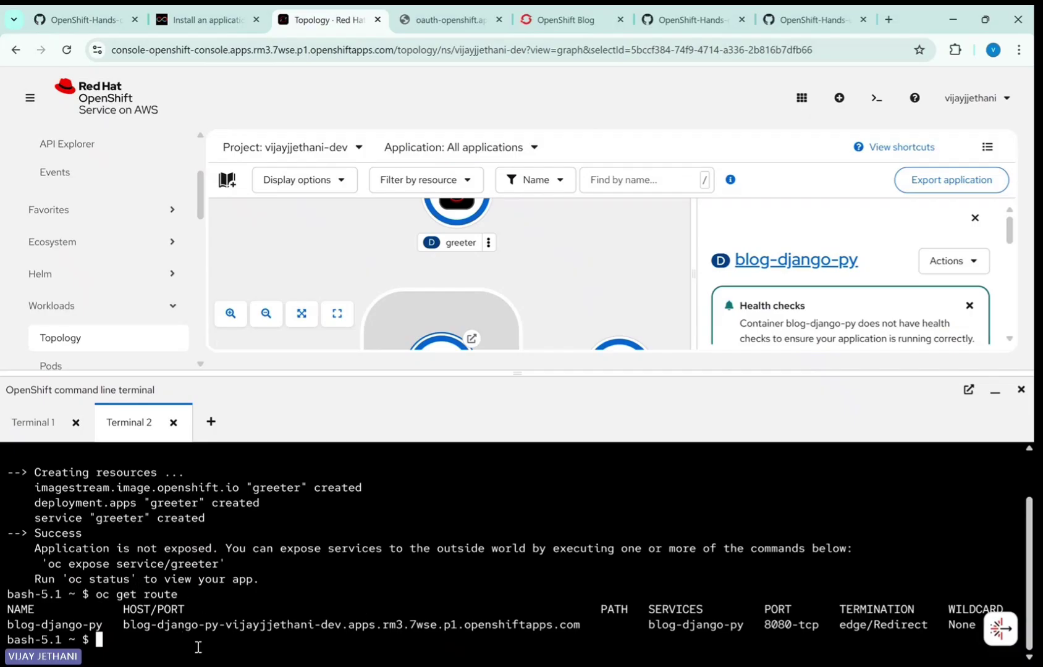
Clear the terminal and list the project's services with oc get services.
type("clear")
key("Return")
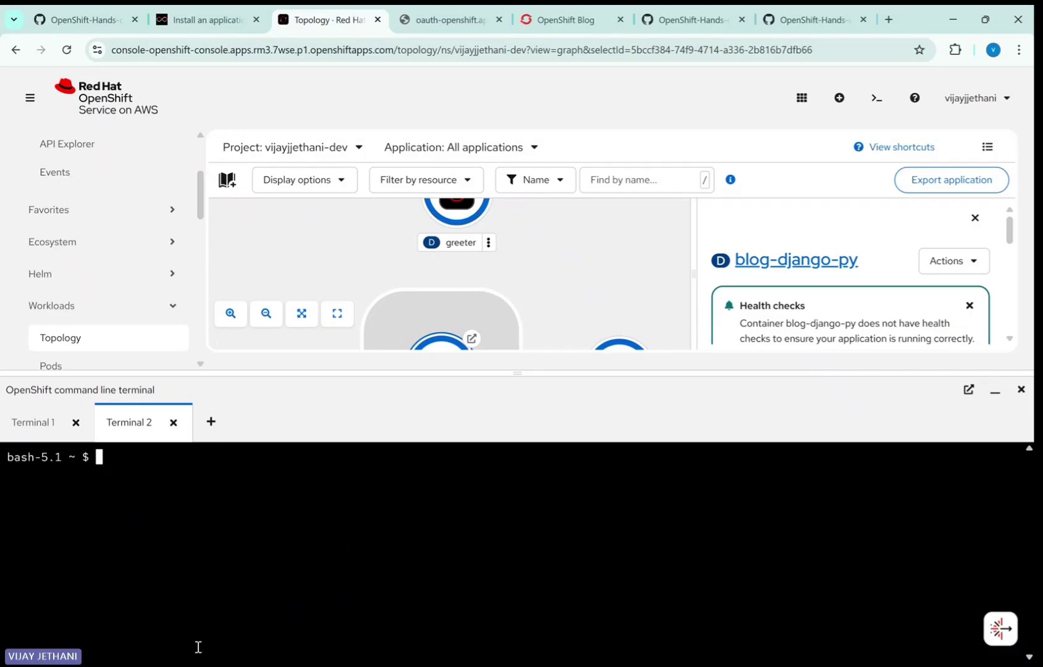
type("oc get services")
key("Return")
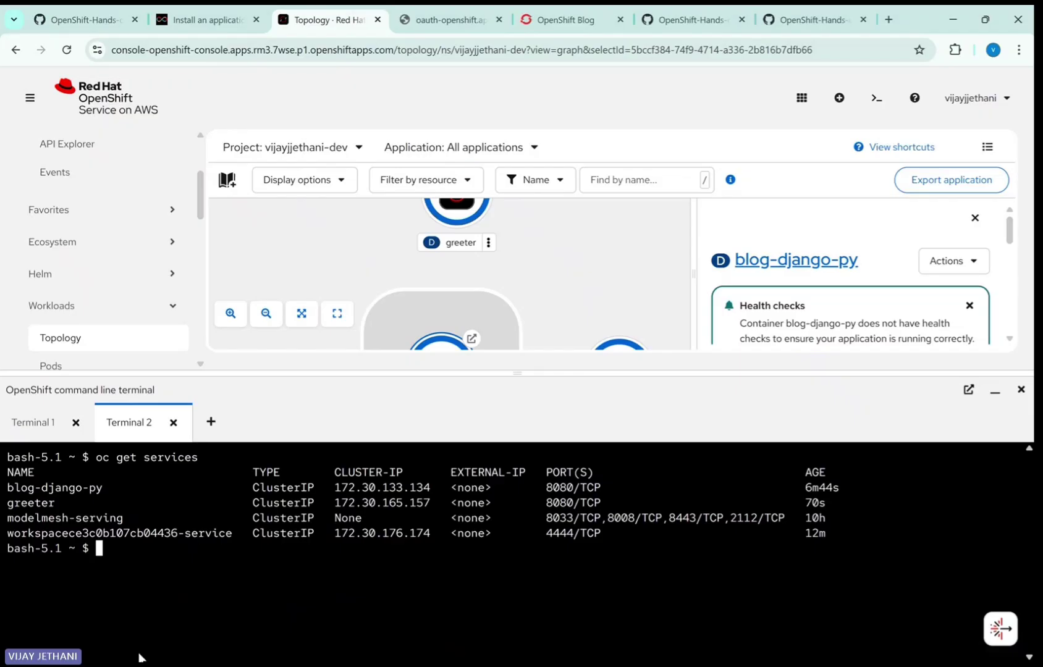
Expose the greeter service to the outside by running oc expose service/greeter.
type("oc expose service")
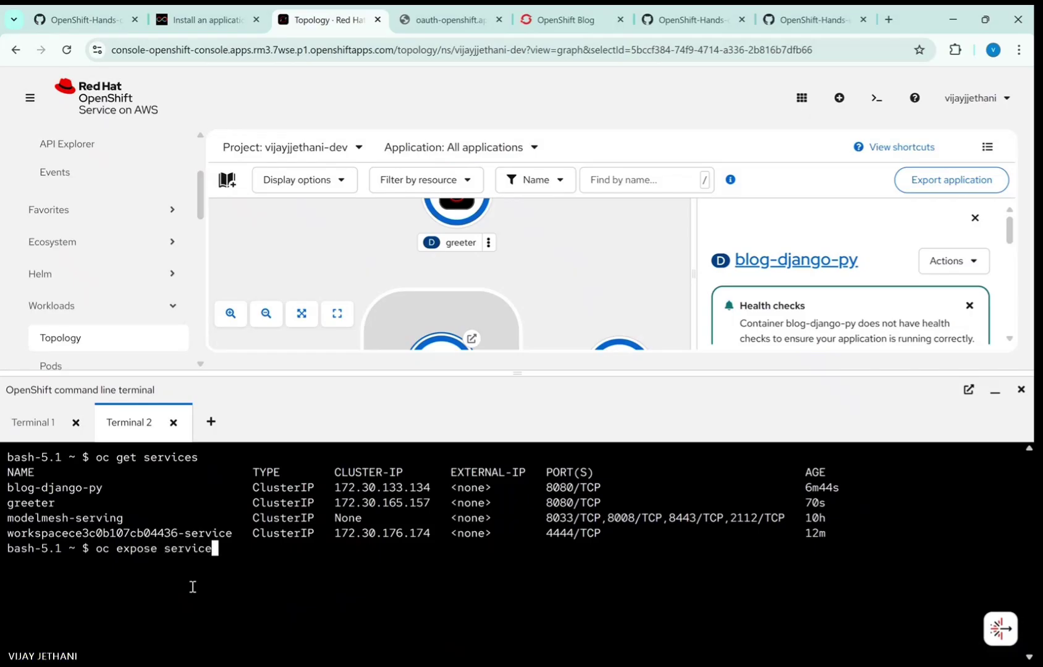
type("/greeter")
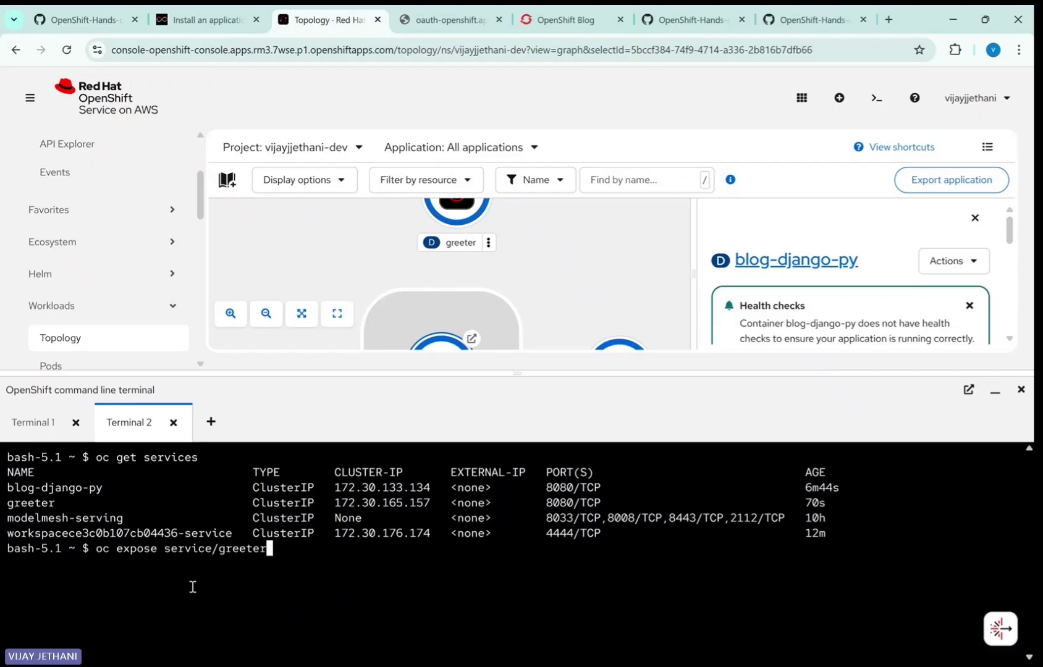
key("Return")
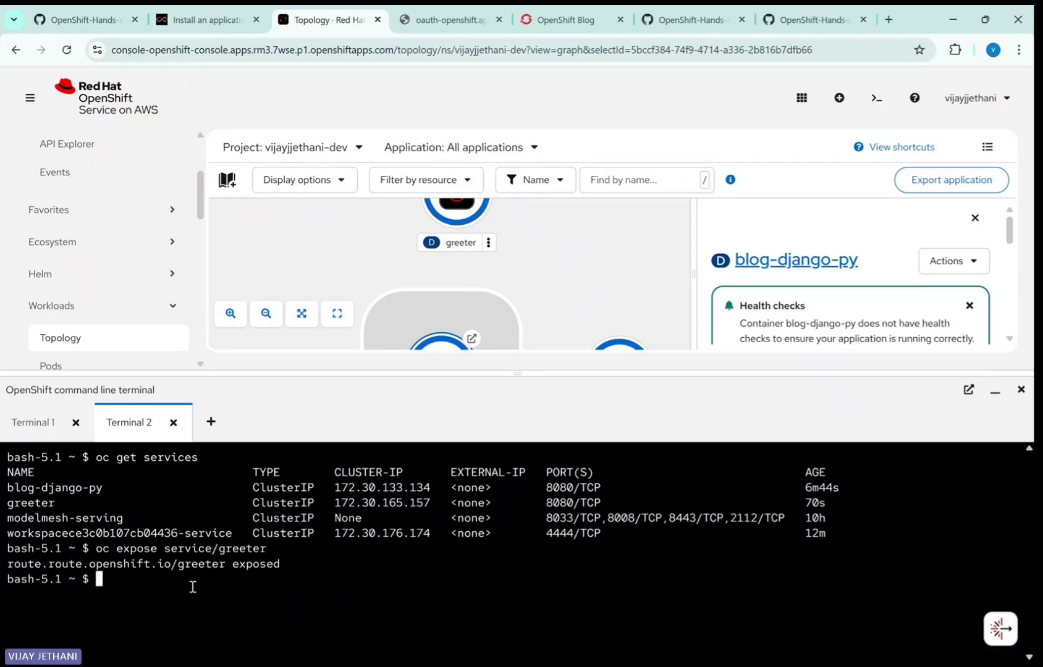
List the project's routes again with oc get routes.
type("oc get route")
type("s")
key("Return")
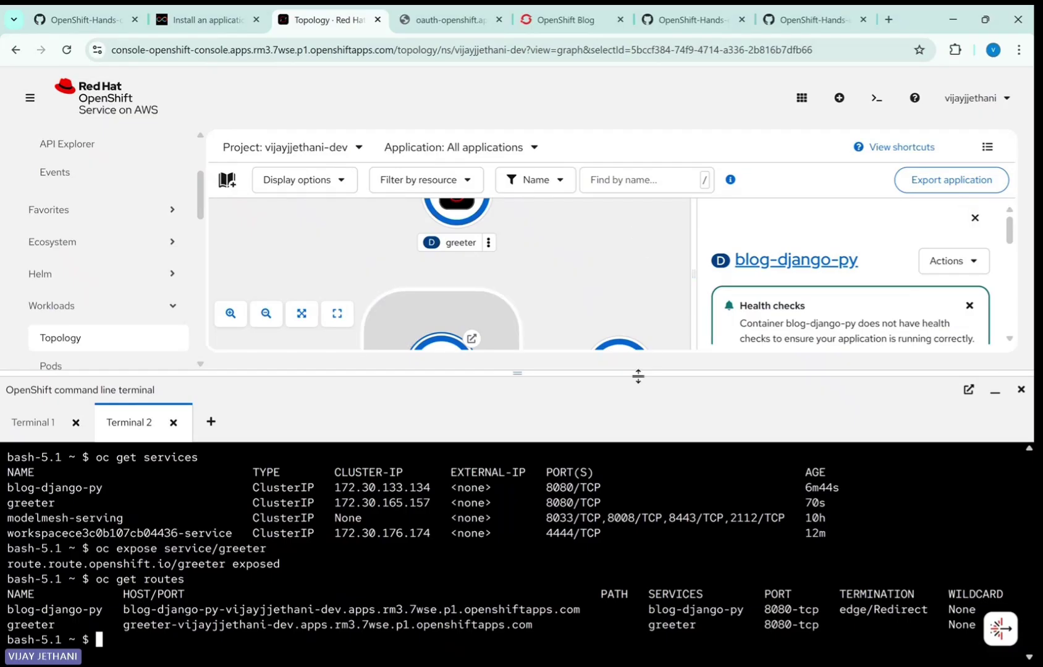
Enlarge the topology graph, open the greeter application's URL from its node, and return to the console.
left_click_drag(638, 374, 606, 509)
scroll(569, 270, "up", 2)
scroll(556, 286, "down", 3)
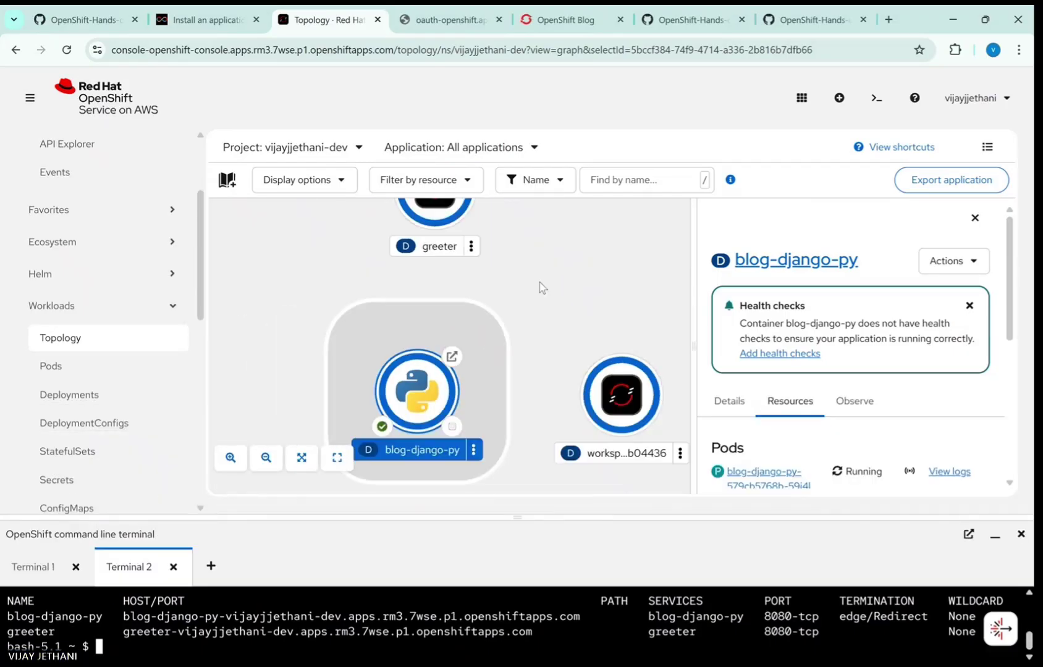
left_click(497, 209)
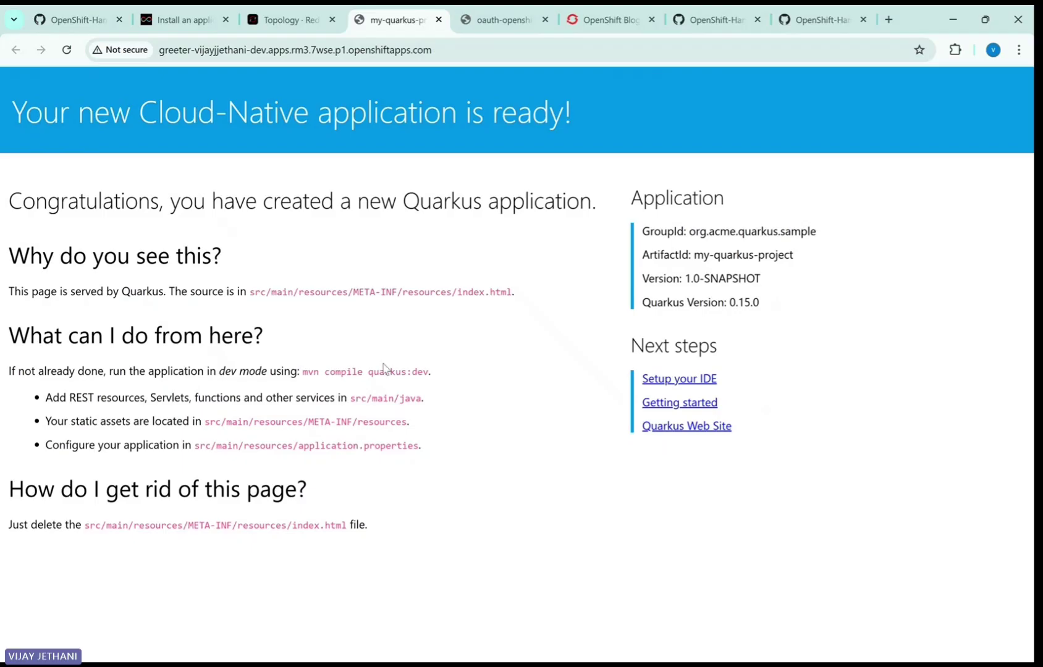
left_click(284, 18)
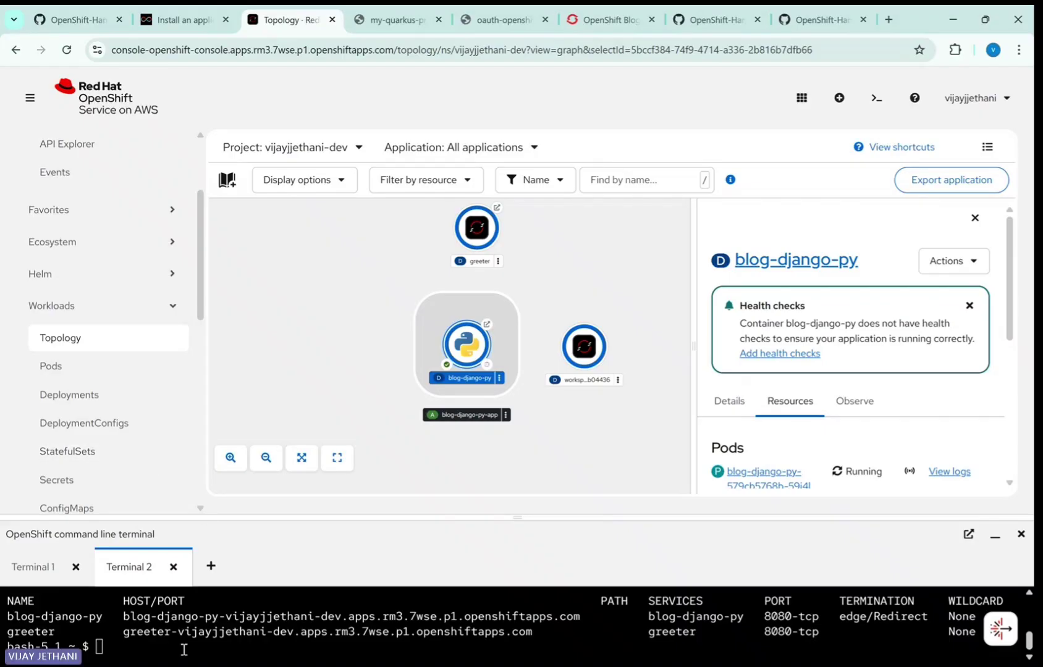
Select the greeter deployment in the topology graph and review its pods, services and routes.
left_click(471, 230)
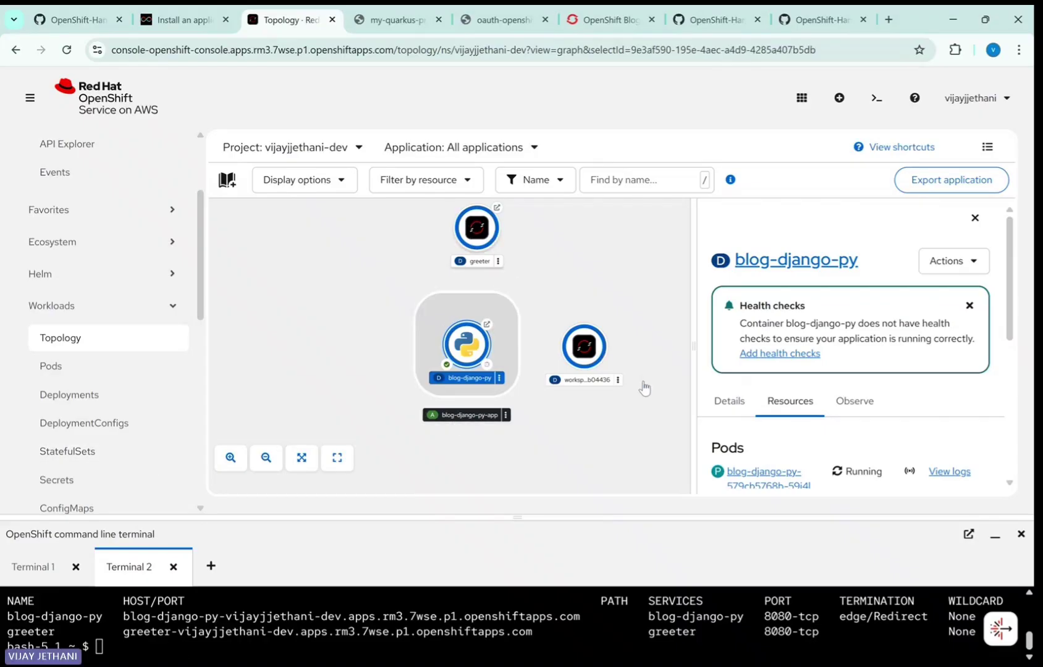
scroll(933, 408, "down", 3)
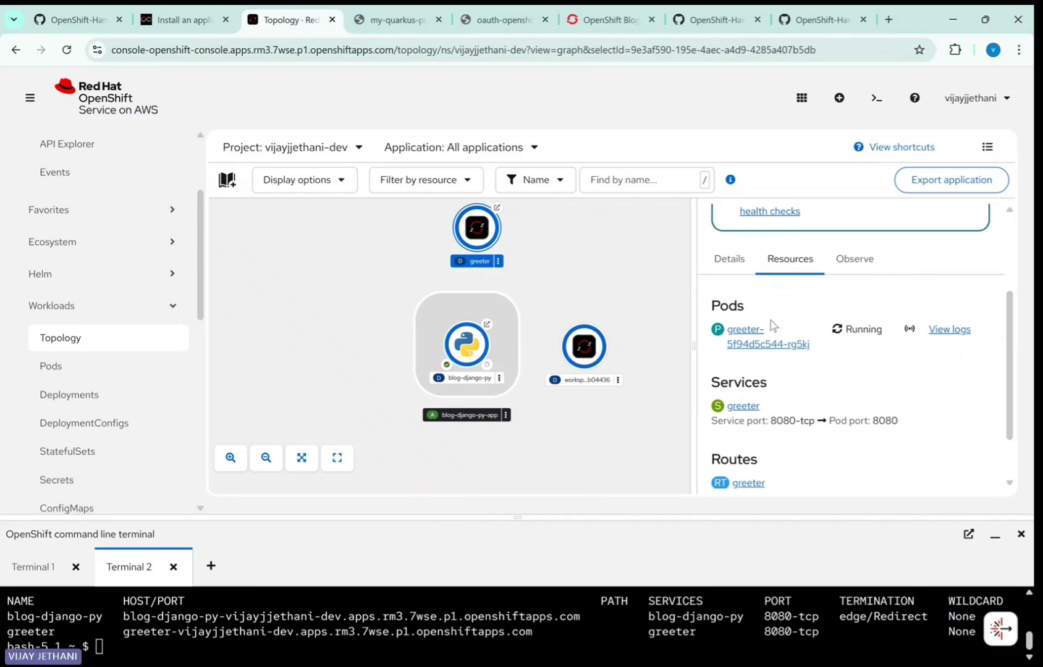
scroll(791, 420, "down", 2)
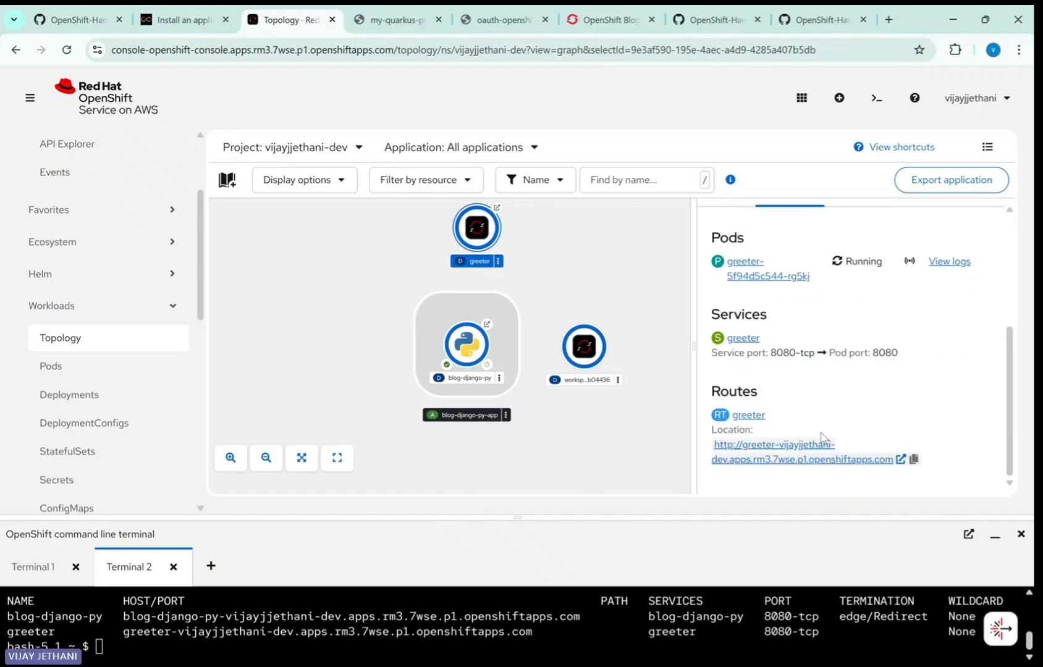
scroll(821, 427, "up", 5)
Review the greeter deployment's CPU and memory metrics, and its details such as labels and pod selector.
left_click(853, 403)
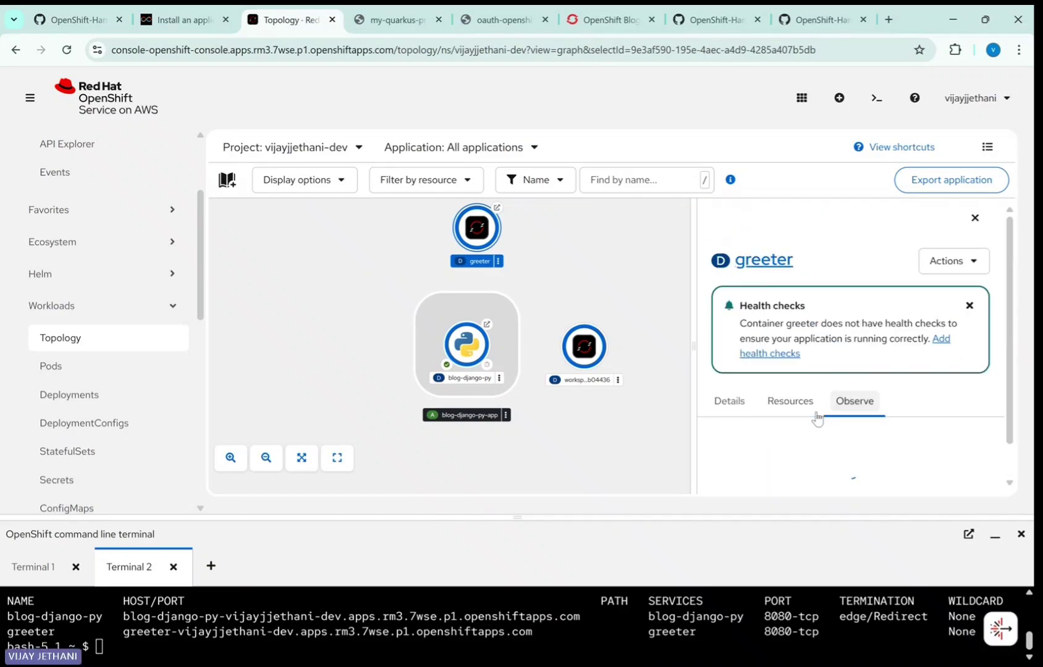
scroll(892, 423, "down", 2)
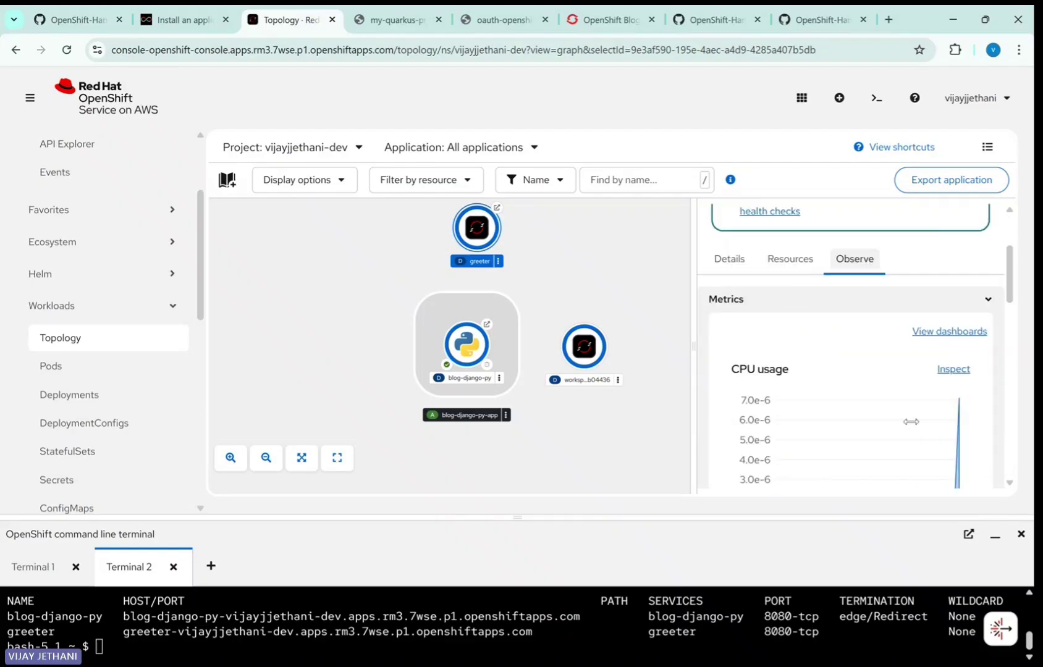
scroll(858, 415, "down", 10)
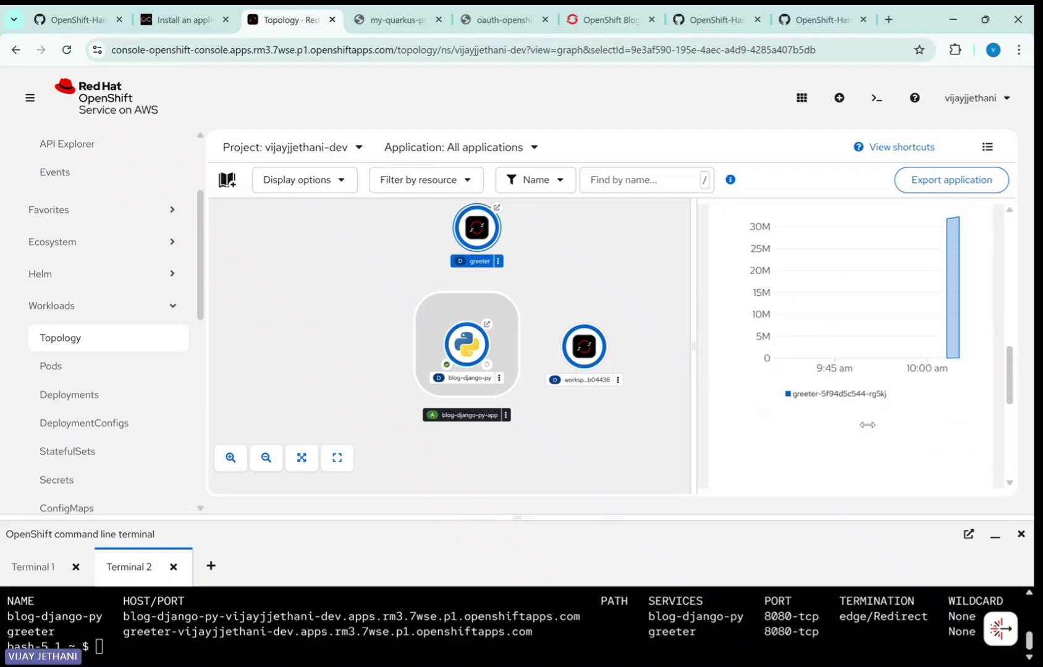
scroll(868, 431, "up", 10)
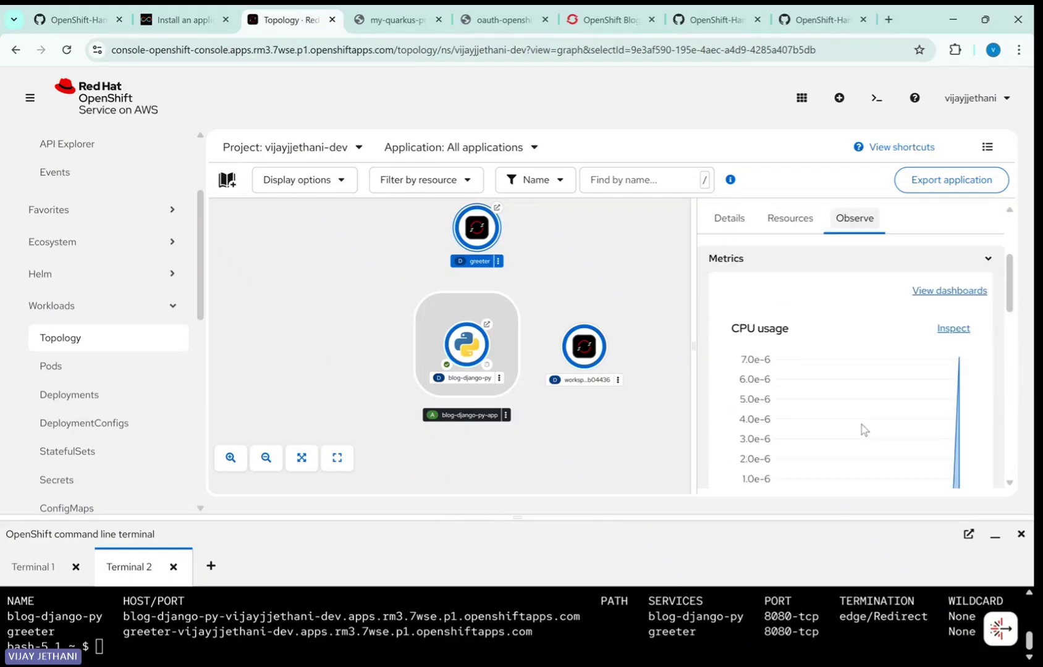
scroll(864, 430, "up", 3)
left_click(730, 401)
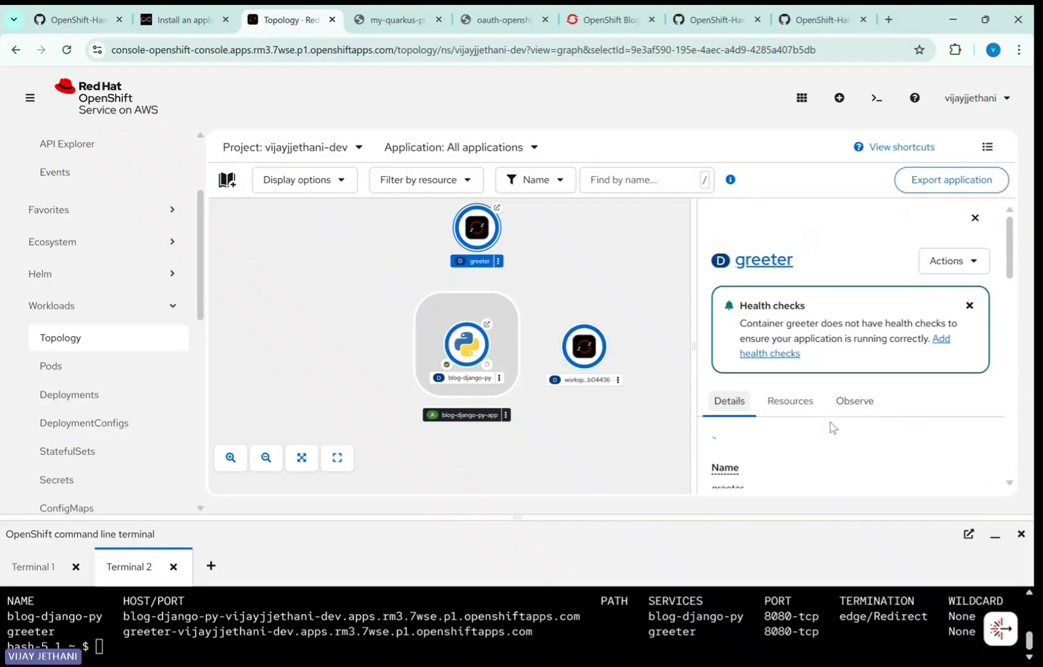
scroll(942, 425, "down", 8)
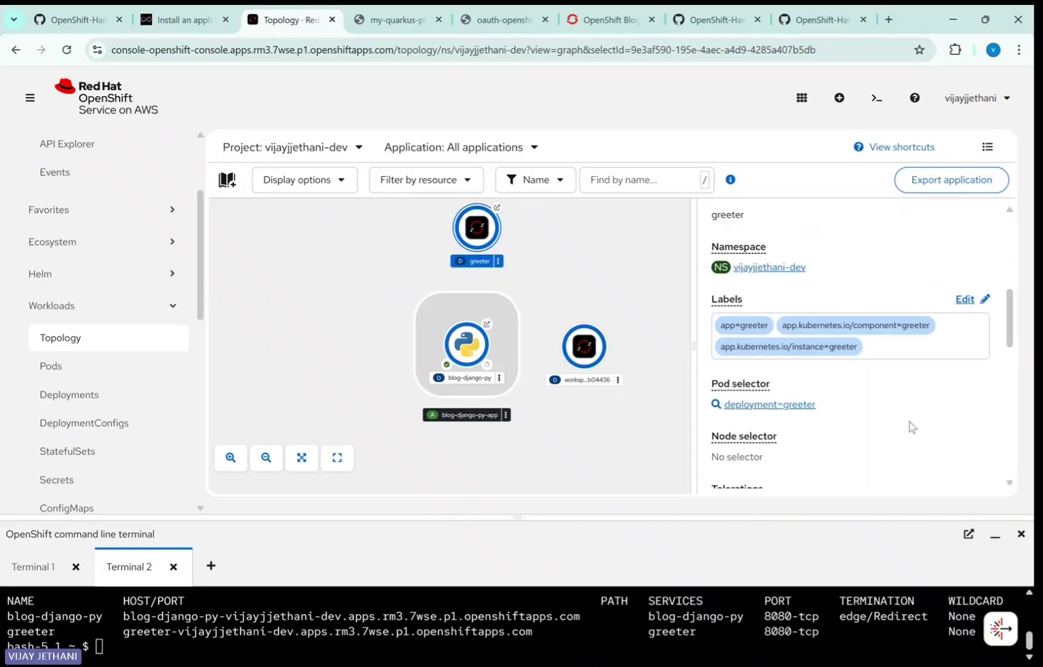
scroll(907, 428, "up", 8)
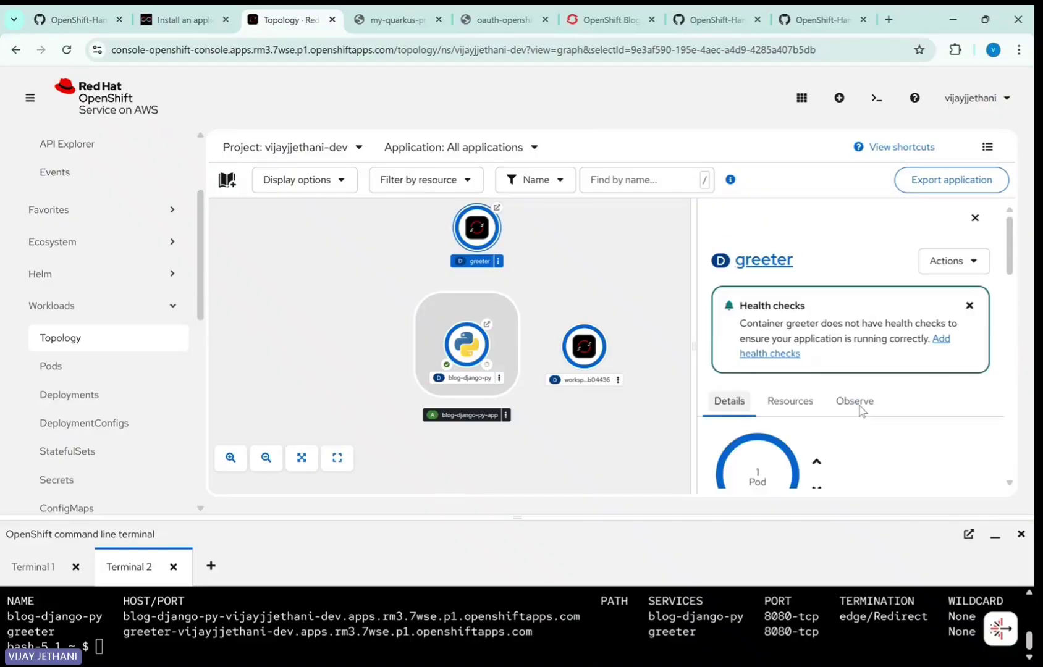
Return to the greeter deployment's resources and view the logs of its running pod.
left_click(803, 402)
scroll(927, 427, "down", 3)
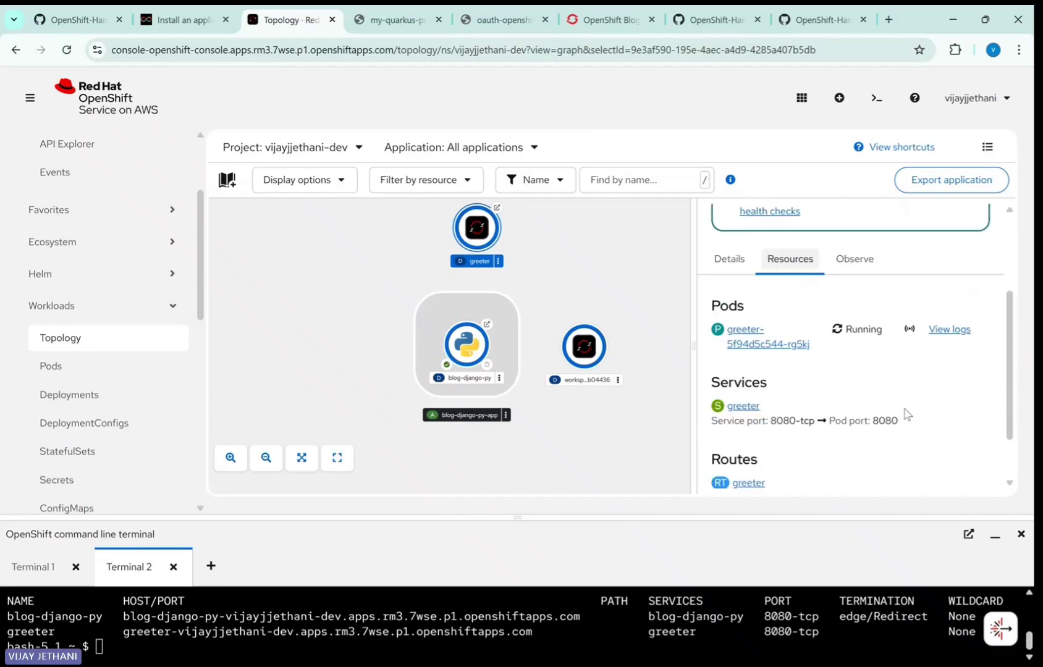
left_click(948, 332)
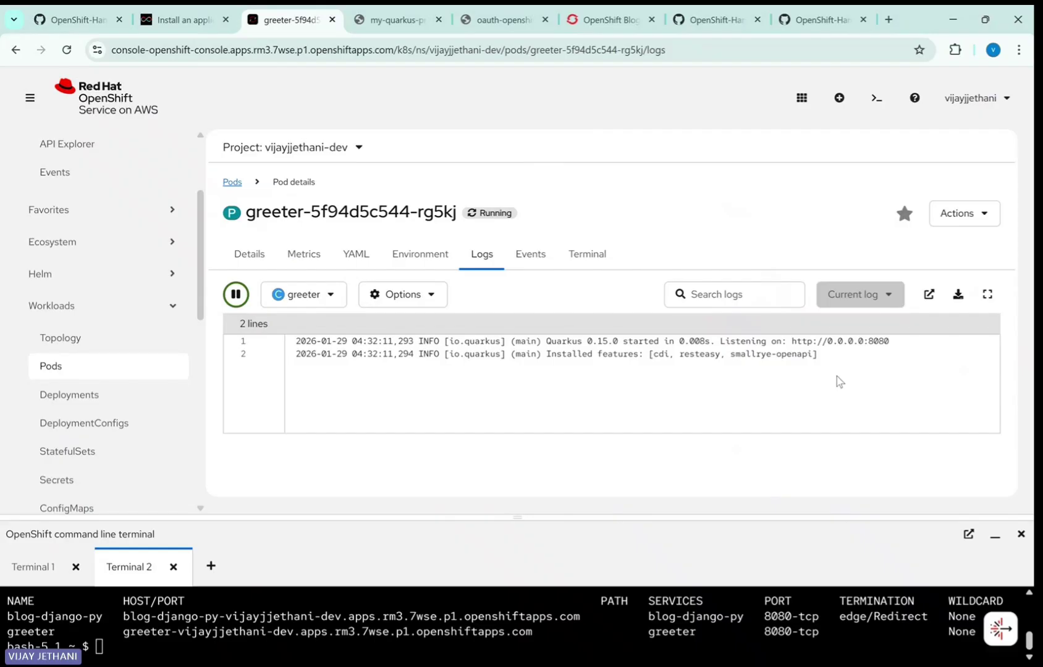
Review the greeter pod's environment variables and pod details, and return to the project's topology graph.
left_click(406, 261)
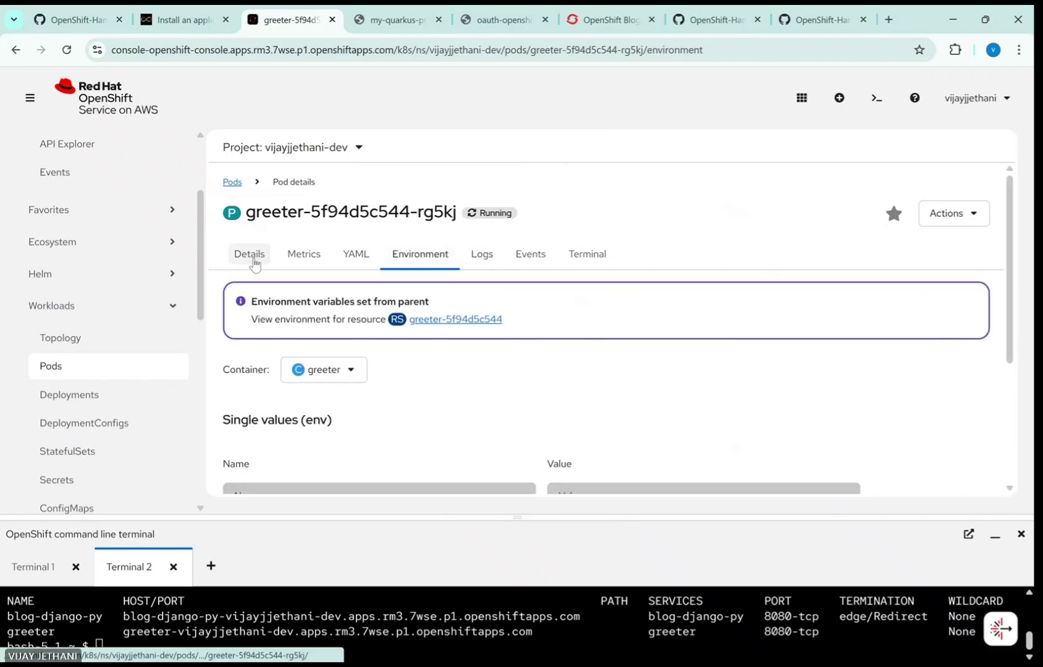
left_click(250, 260)
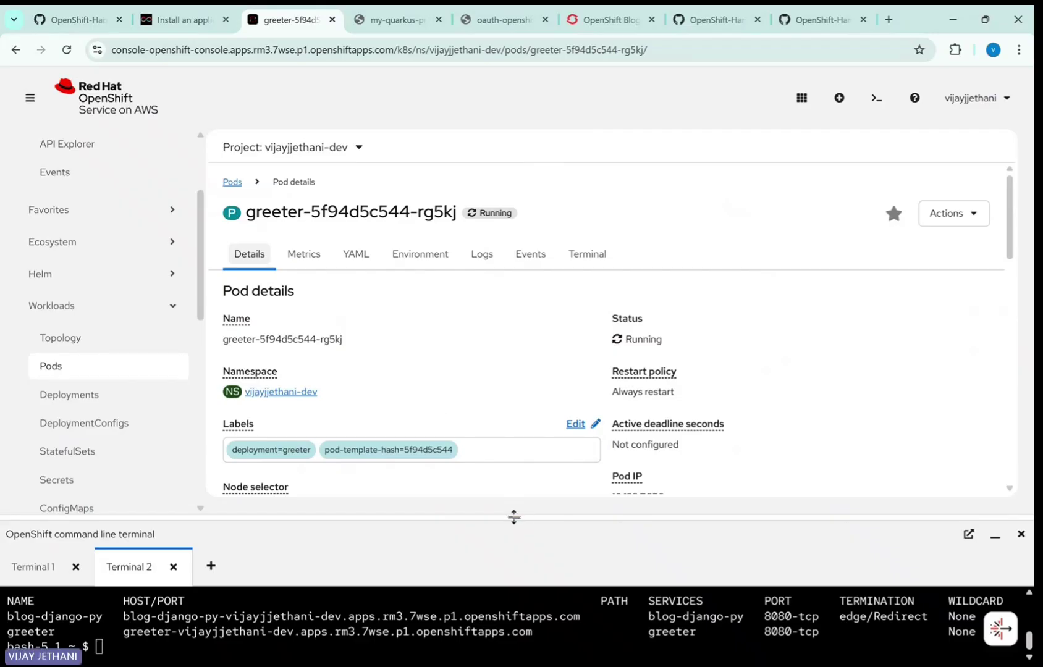
left_click(98, 351)
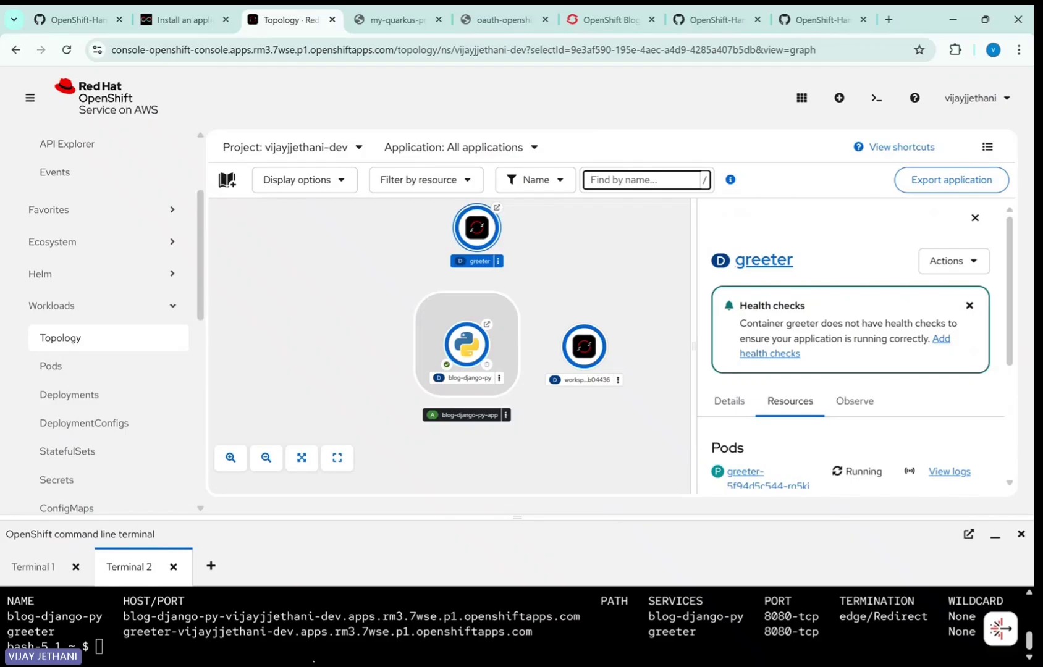
Delete the blog-django-py deployment from the topology graph.
left_click(285, 650)
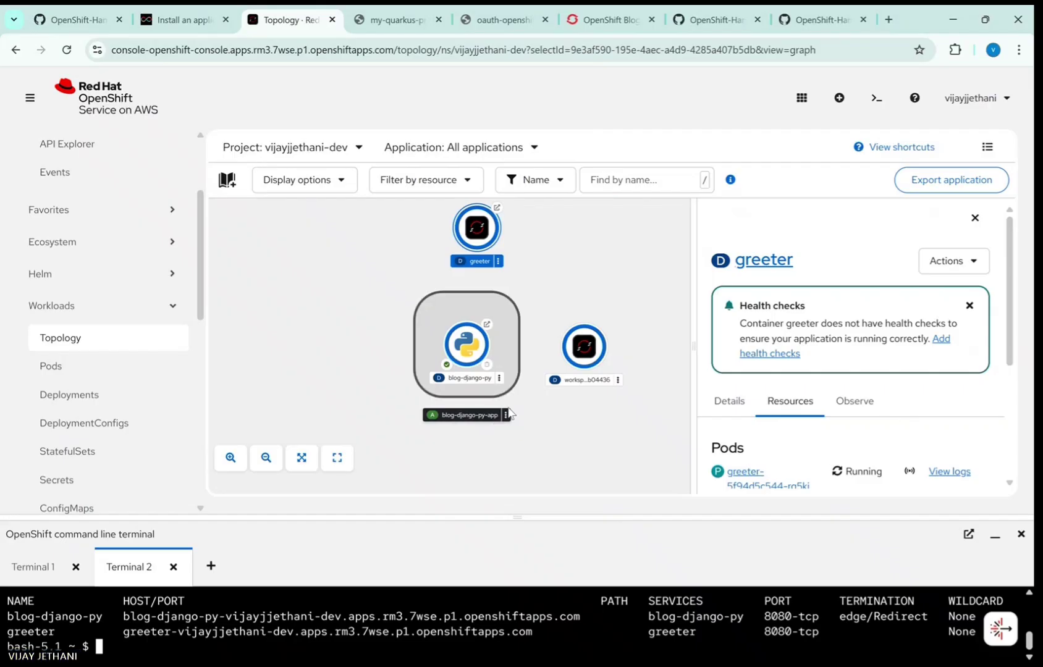
left_click(462, 347)
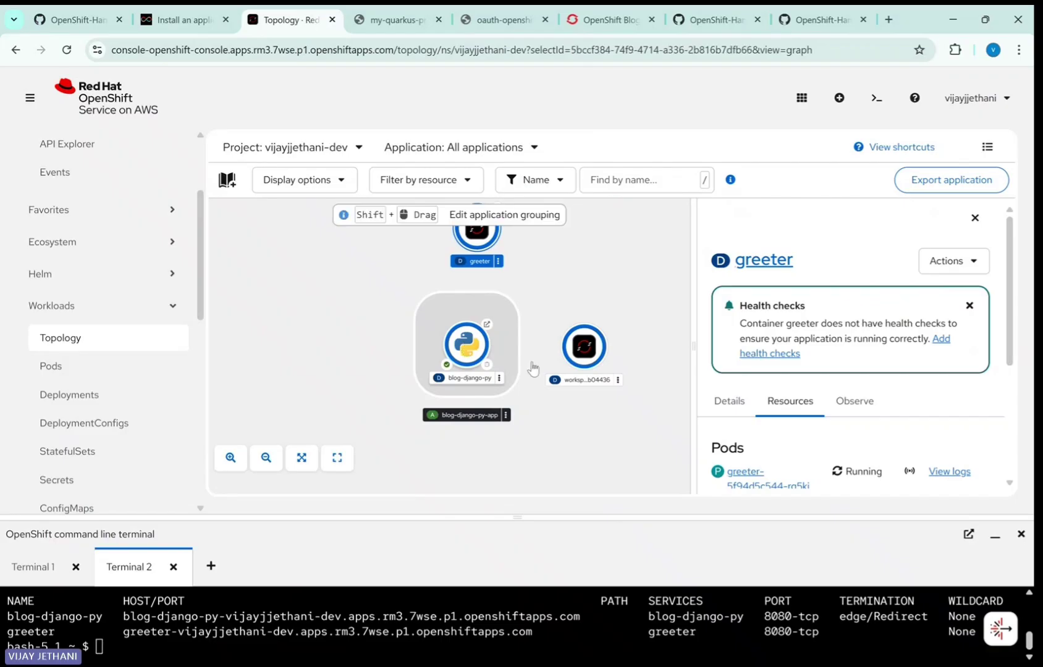
left_click(975, 263)
scroll(937, 344, "down", 4)
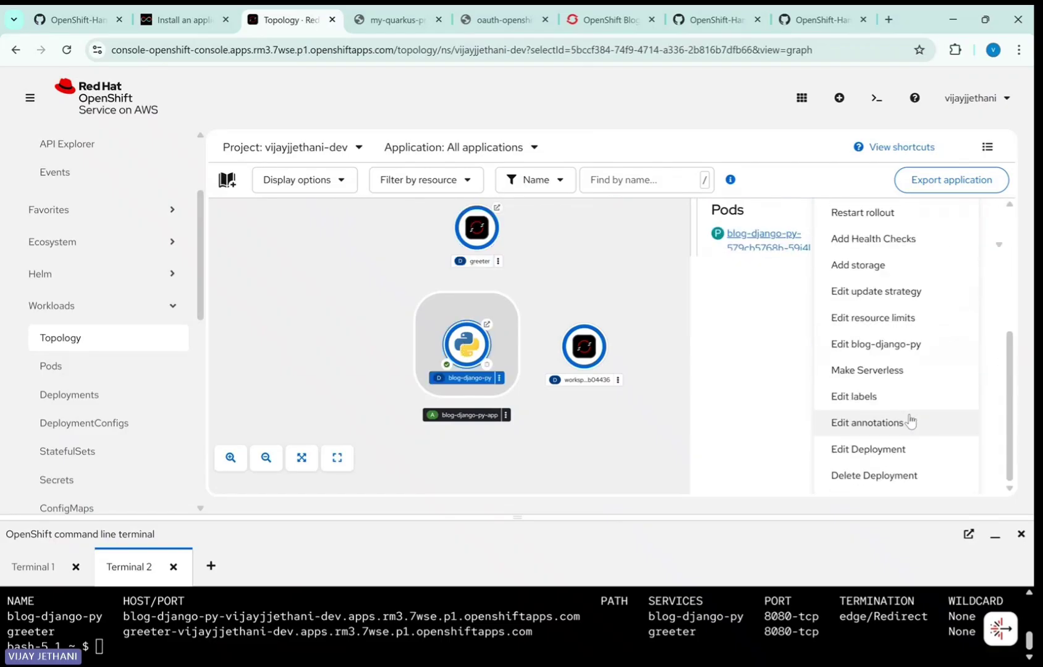
left_click(860, 477)
left_click(671, 252)
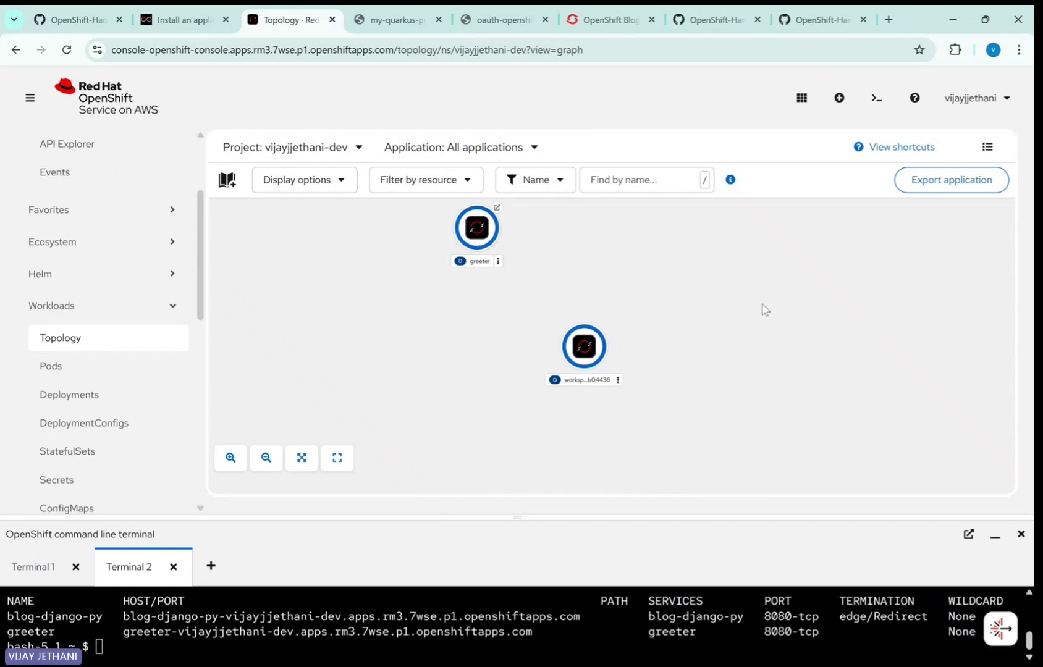
Delete the greeter deployment from the topology graph together with its dependent objects.
left_click(478, 232)
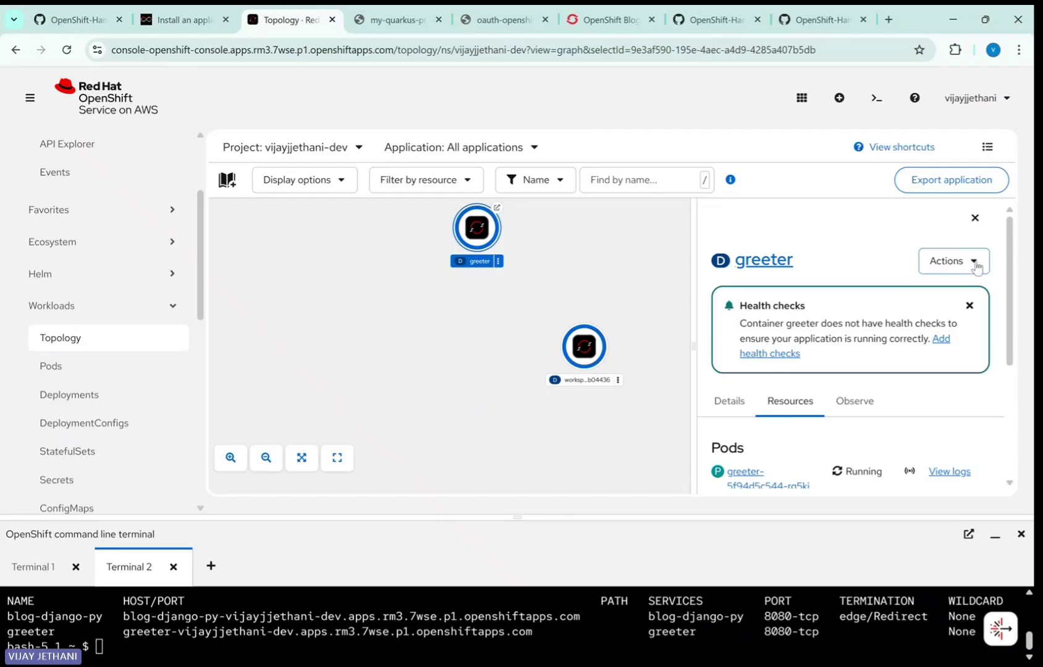
left_click(975, 264)
scroll(931, 432, "down", 2)
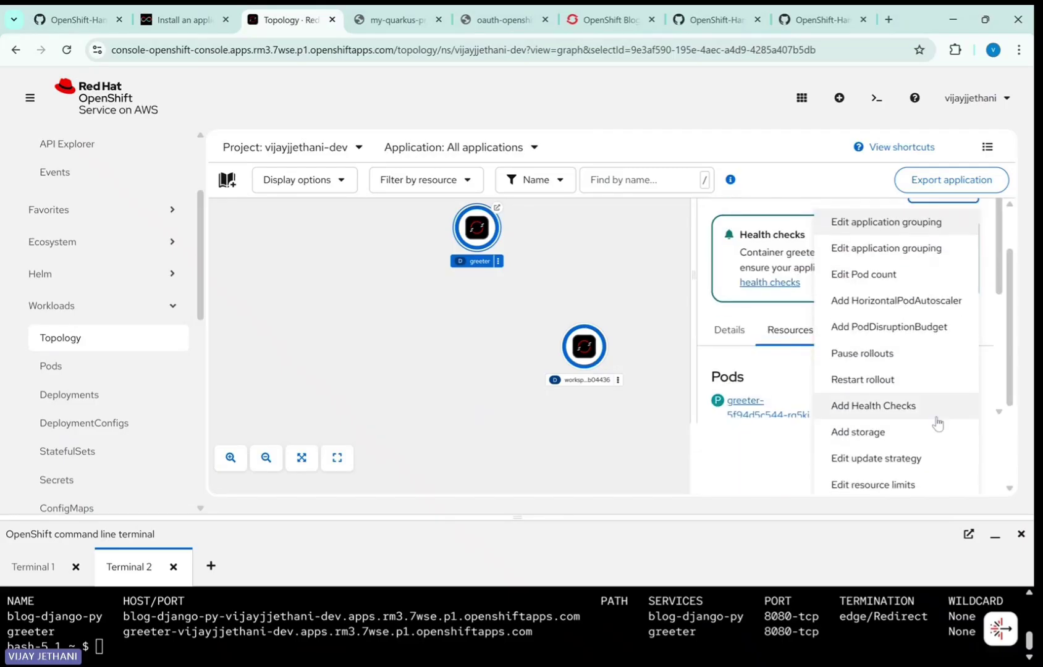
scroll(925, 422, "down", 3)
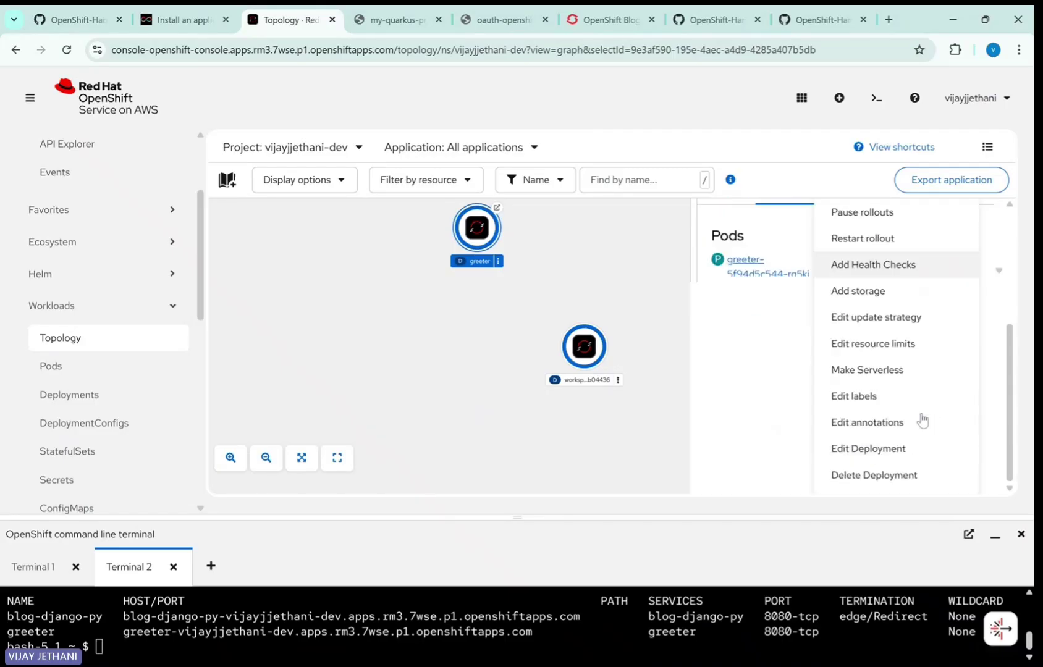
left_click(844, 477)
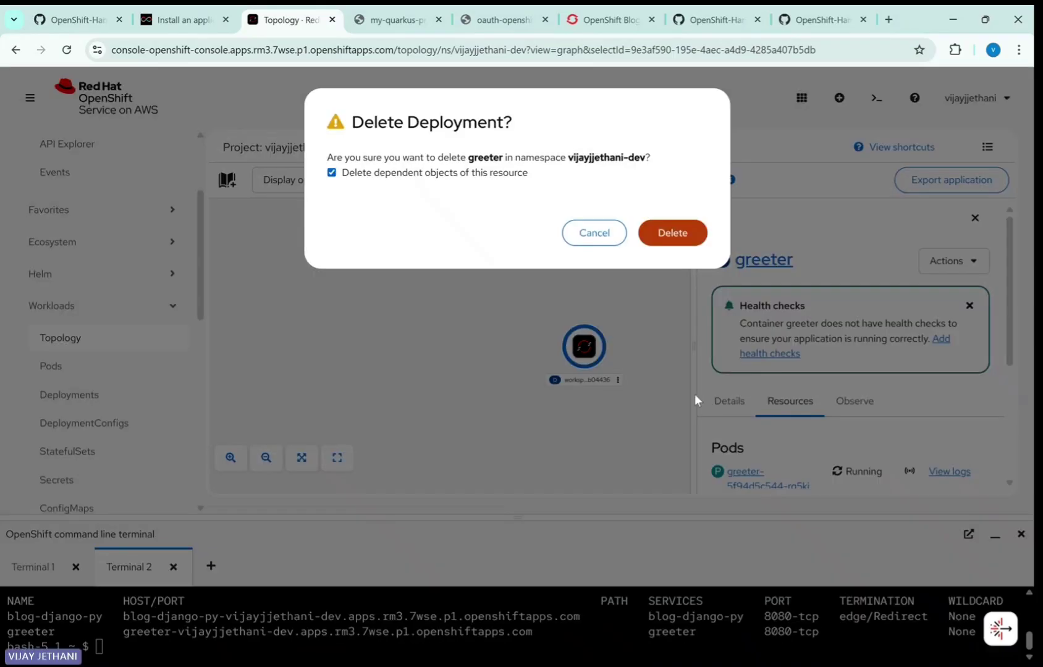
left_click(665, 235)
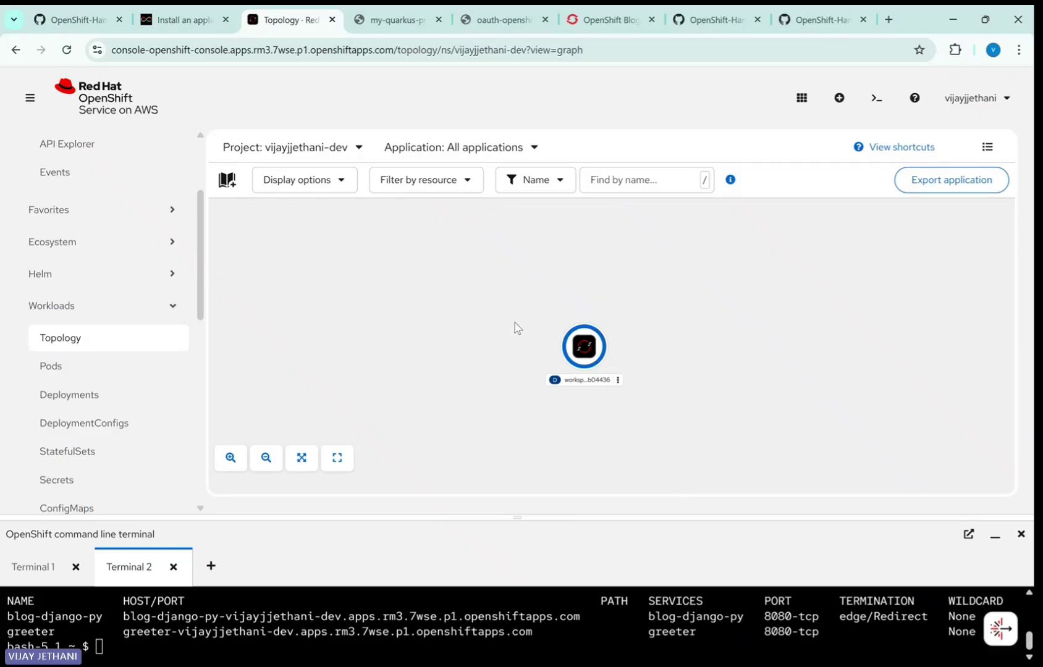
Move the remaining workspace node to the graph's upper-left corner and make the command line terminal taller.
left_click_drag(566, 337, 276, 239)
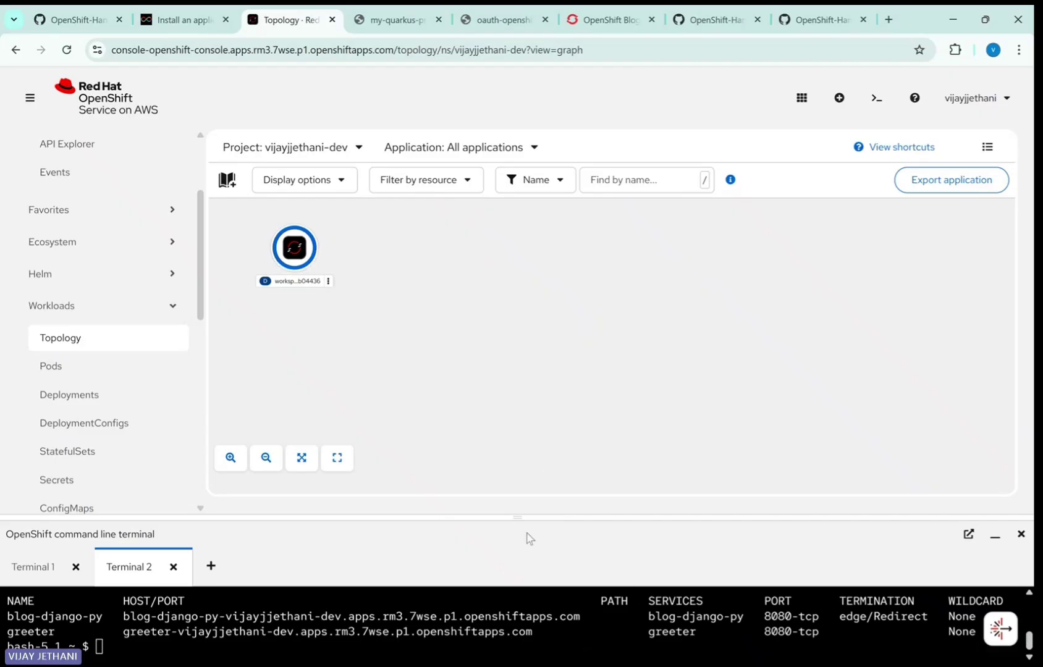
left_click_drag(521, 518, 528, 435)
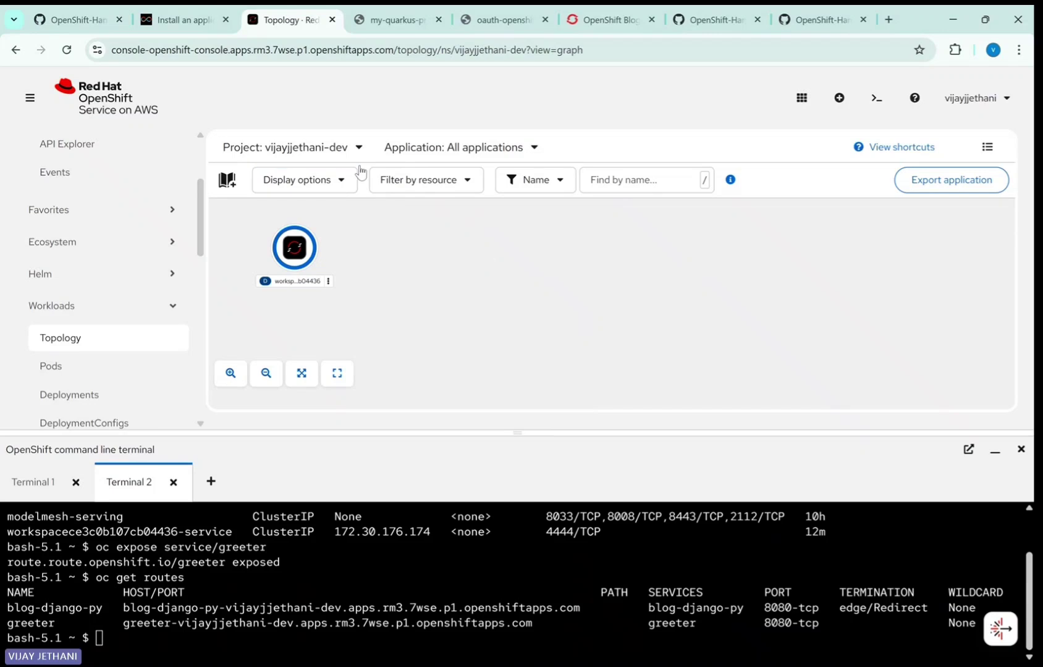
Return to the Foundations of OpenShift lessons, skim the rest of the container image lesson, and open "Work with databases in the OpenShift web console".
left_click(178, 15)
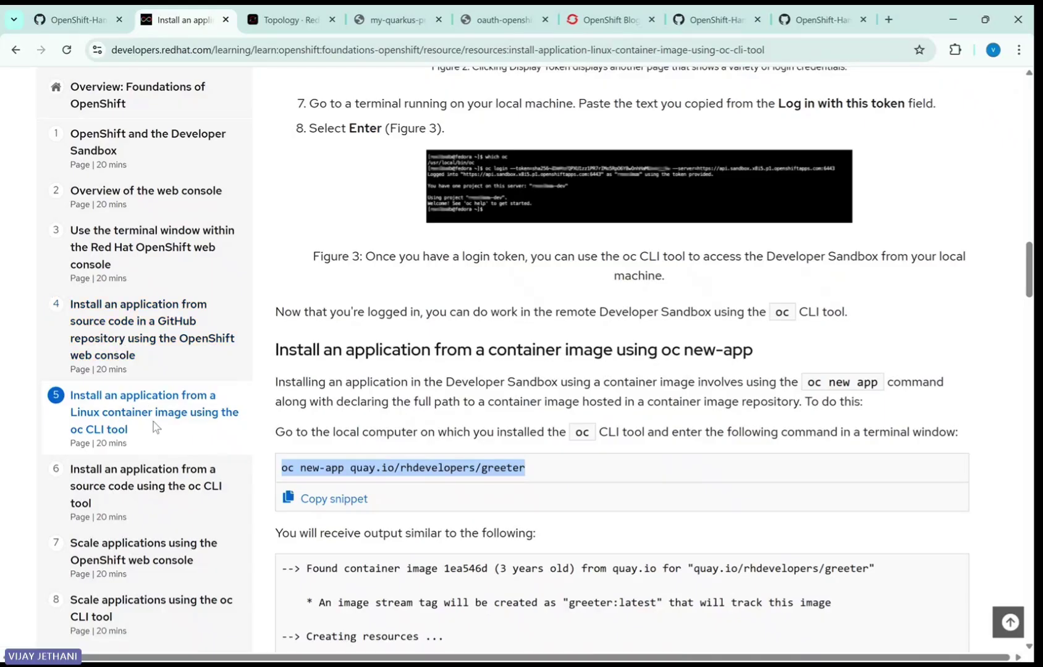
scroll(153, 423, "down", 8)
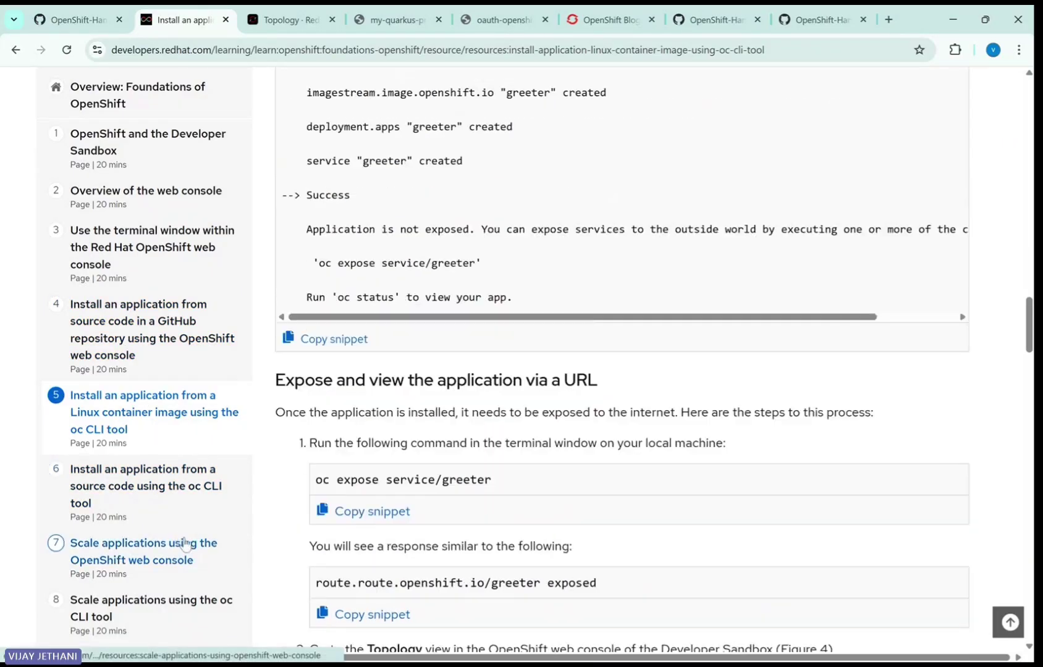
scroll(180, 540, "down", 20)
scroll(110, 618, "down", 1)
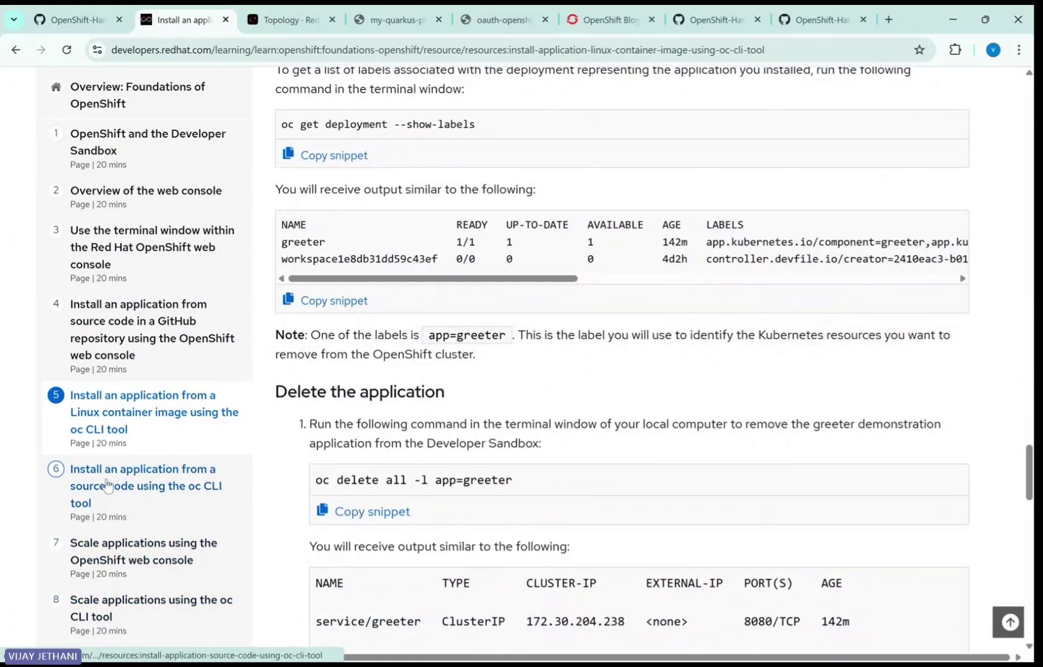
scroll(149, 533, "down", 5)
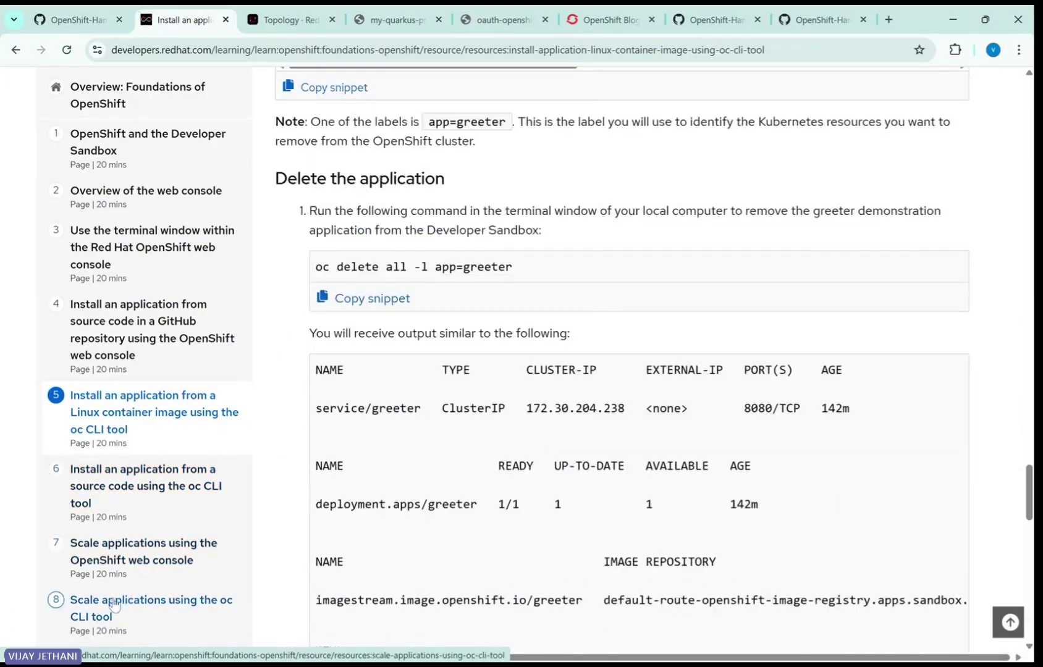
scroll(111, 606, "down", 10)
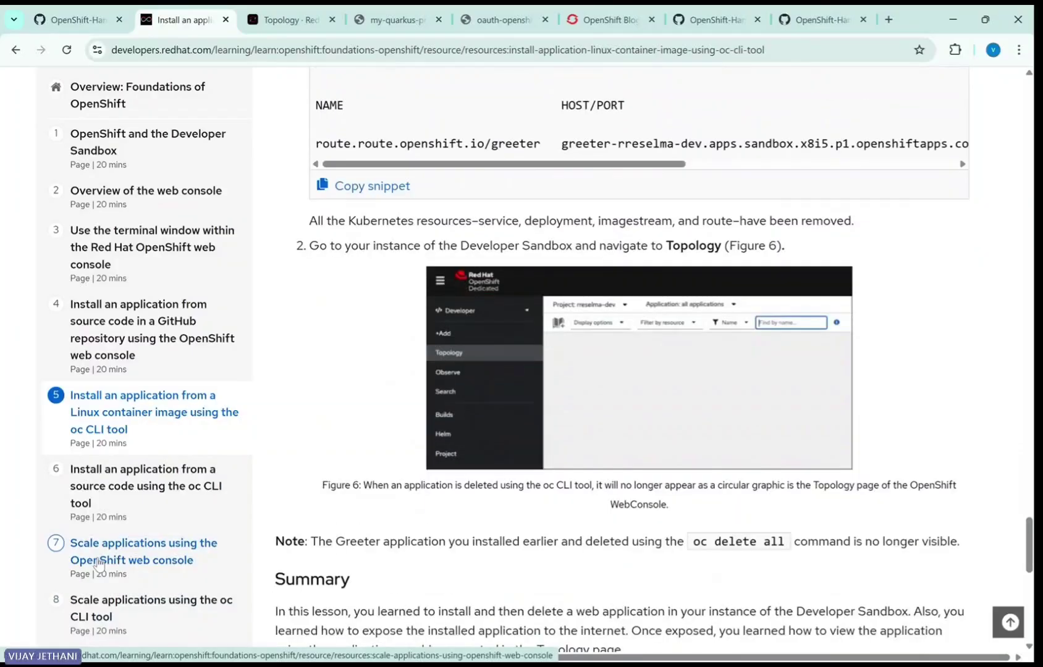
scroll(91, 581, "down", 1)
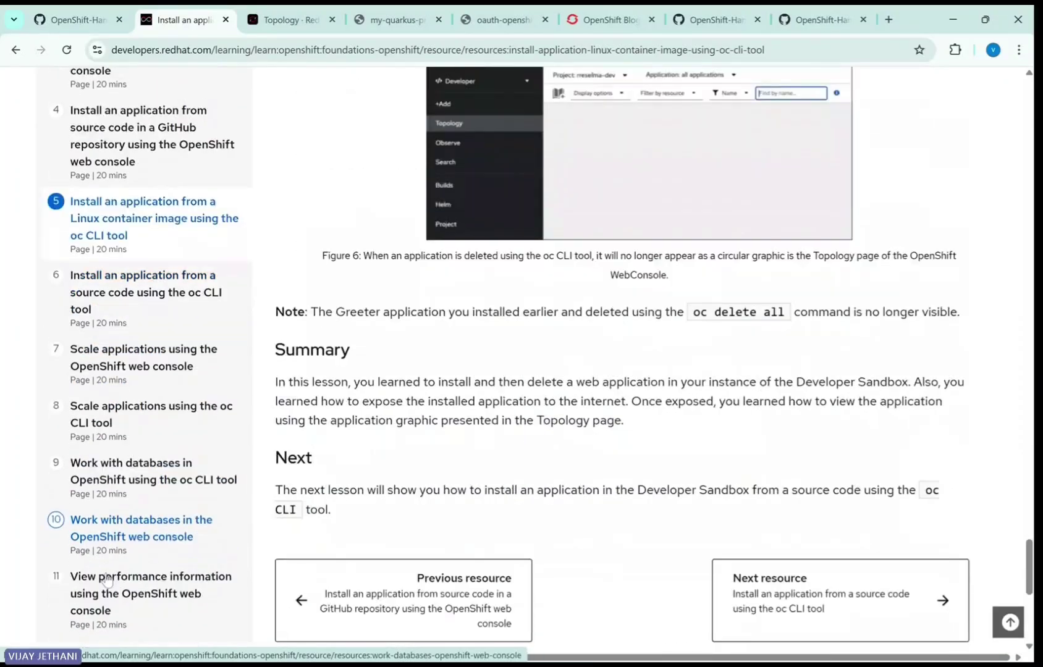
left_click(119, 540)
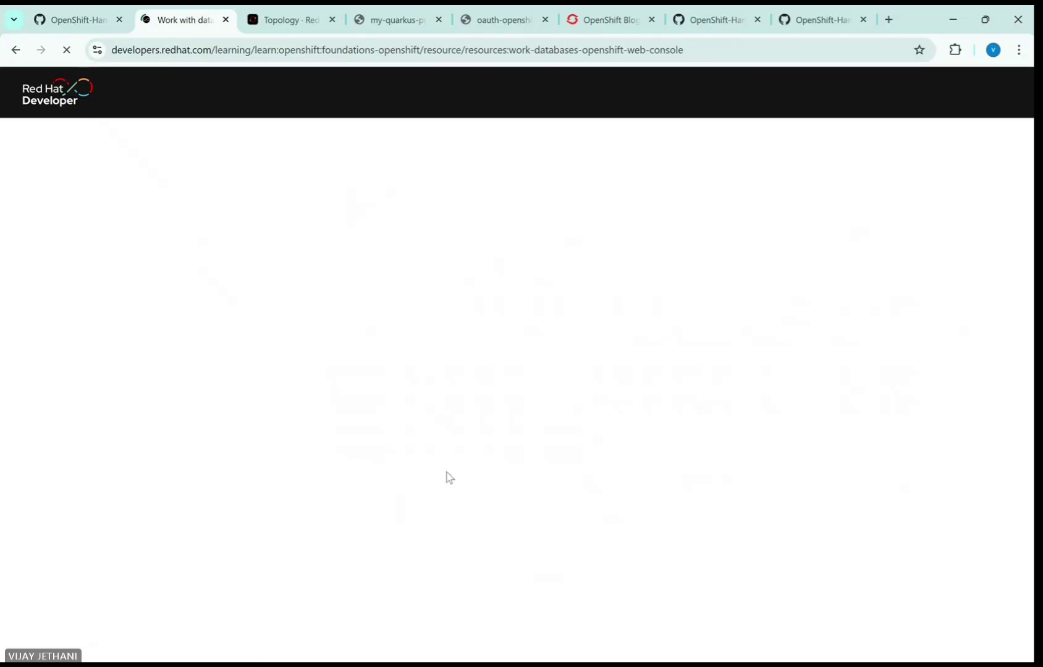
Read the database lesson's objectives and demonstration scenario, through to the commands for installing the MongoDB ephemeral database template.
scroll(494, 454, "down", 10)
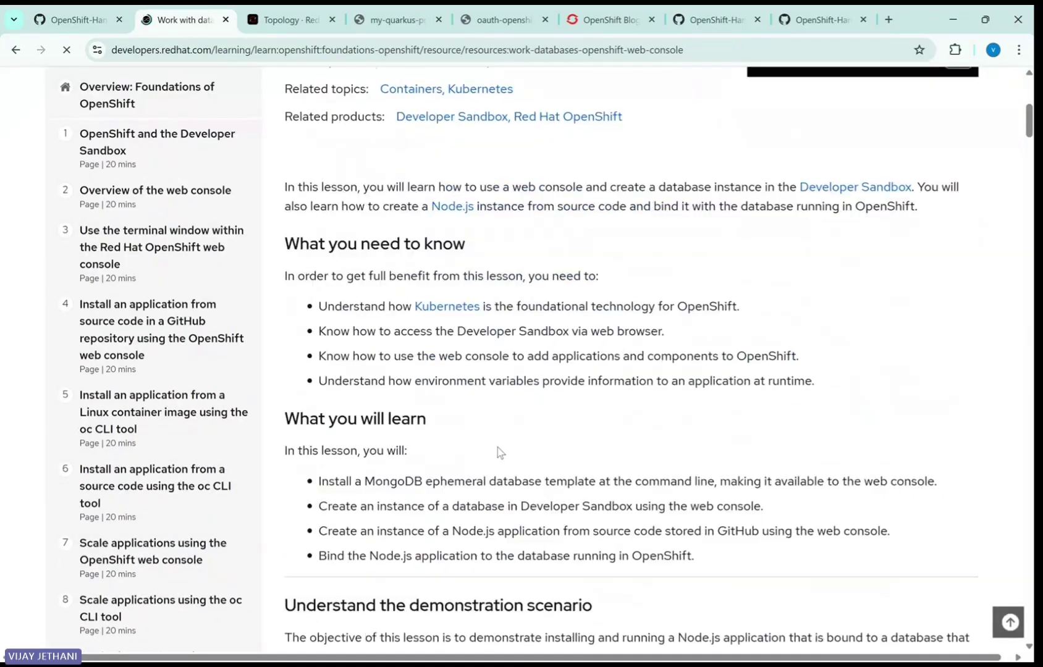
scroll(499, 452, "down", 6)
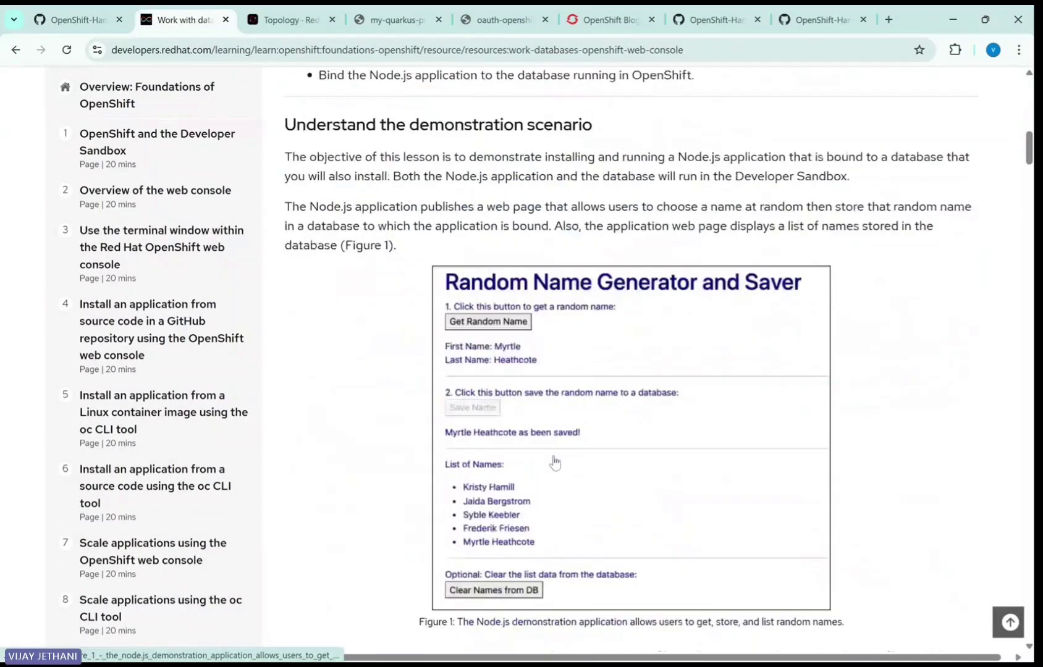
scroll(508, 419, "up", 5)
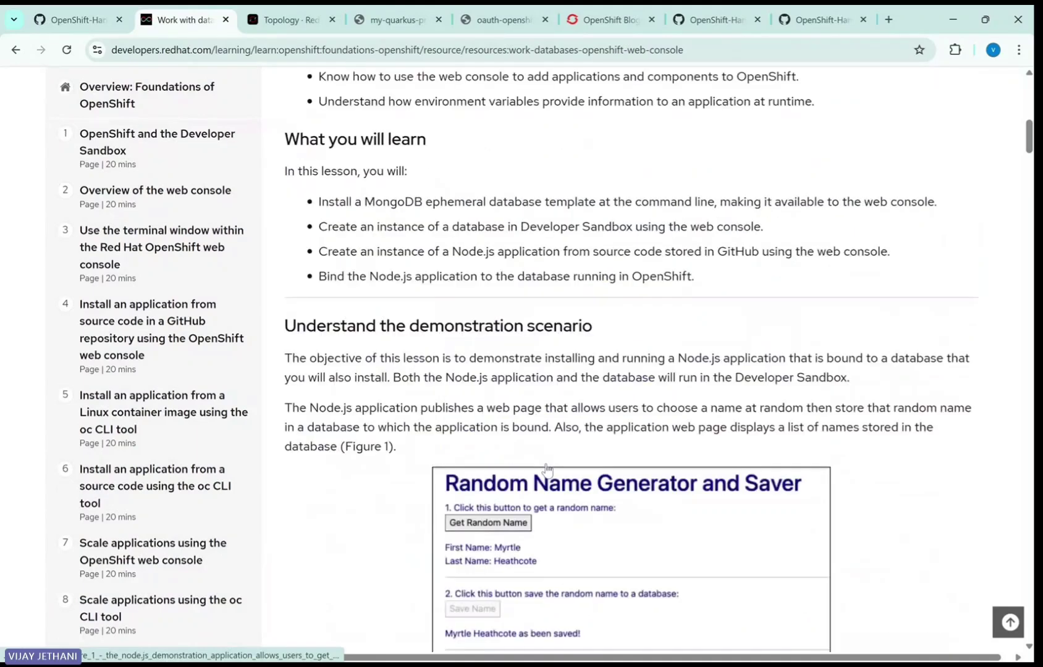
scroll(429, 344, "up", 3)
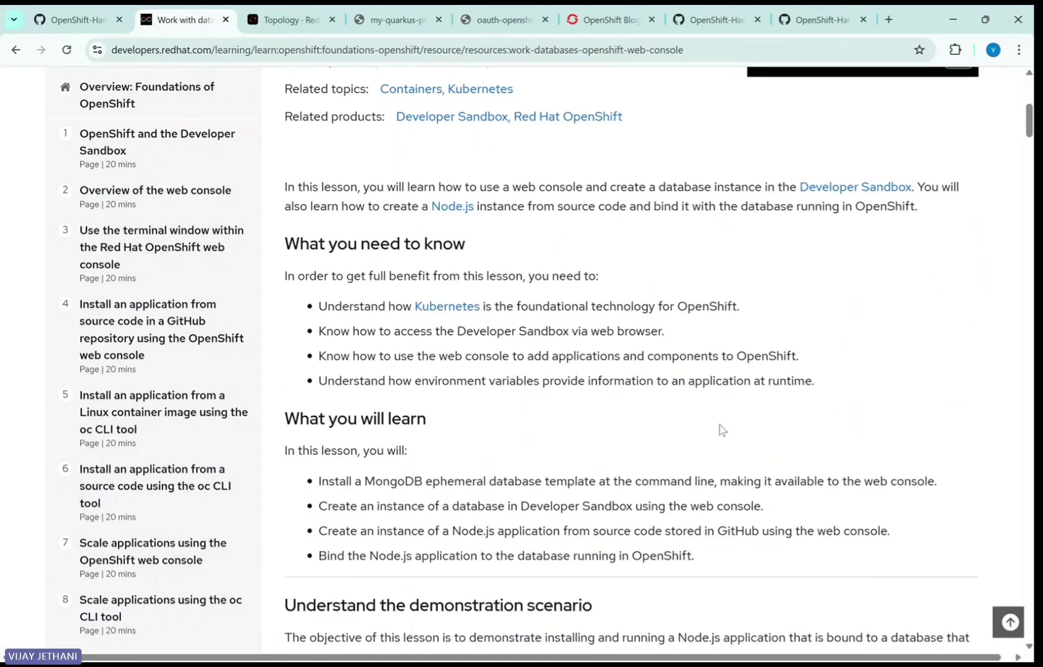
scroll(716, 427, "down", 1)
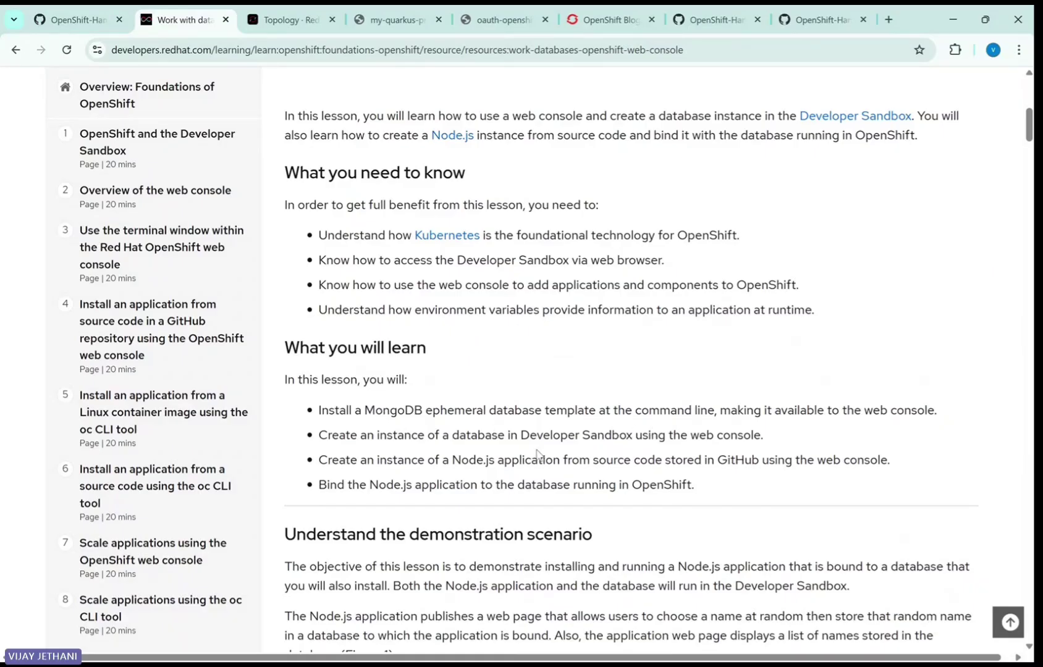
scroll(618, 482, "down", 3)
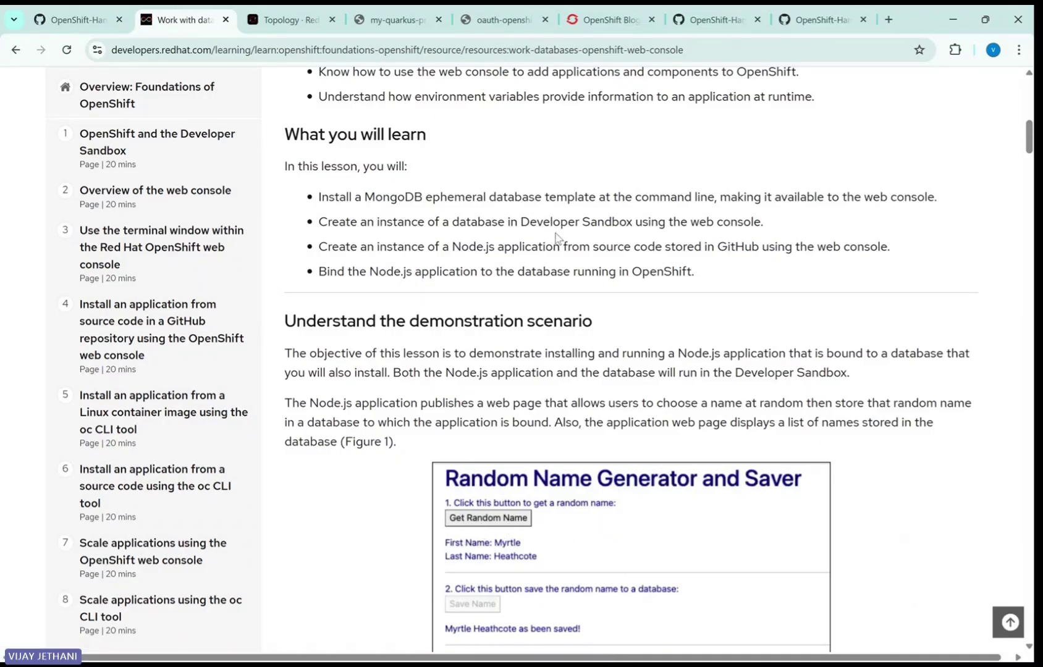
left_click_drag(704, 275, 316, 197)
scroll(588, 324, "down", 5)
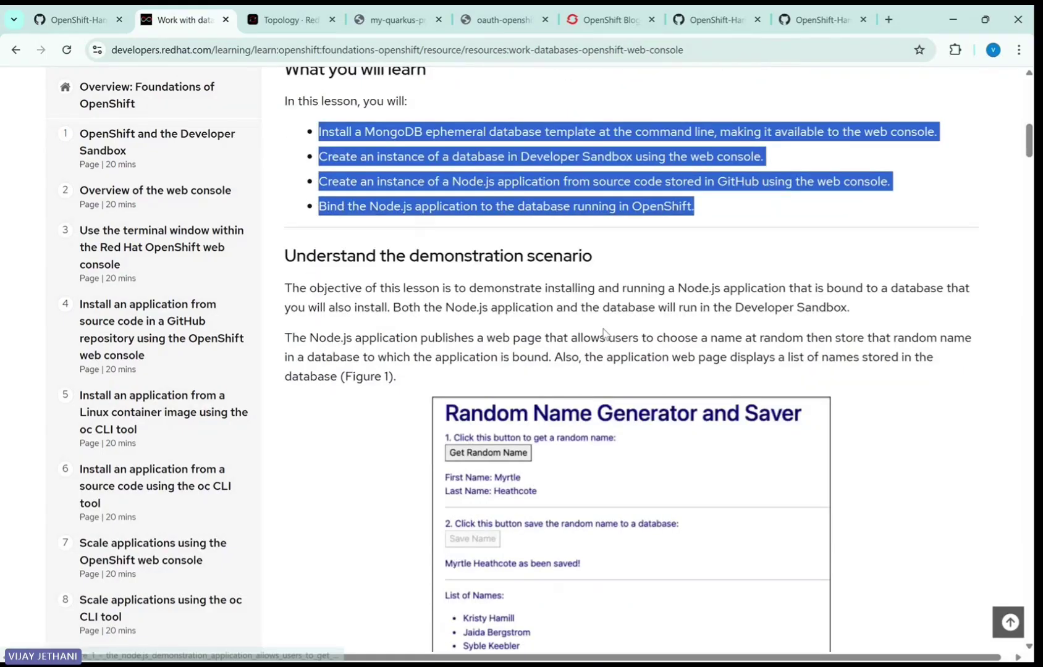
scroll(608, 331, "down", 1)
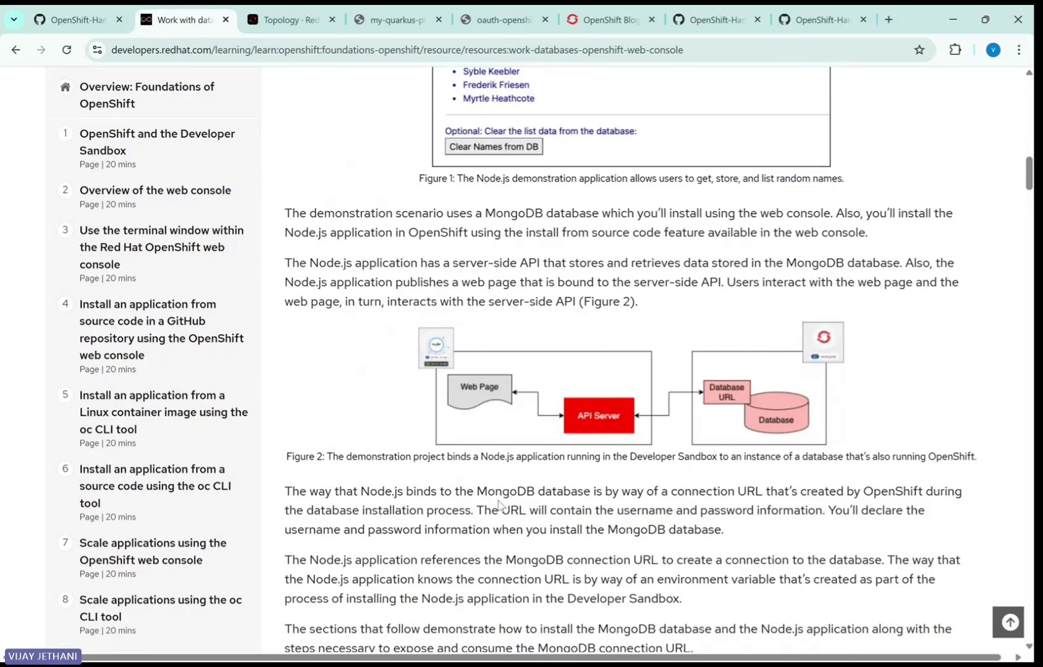
scroll(408, 470, "down", 3)
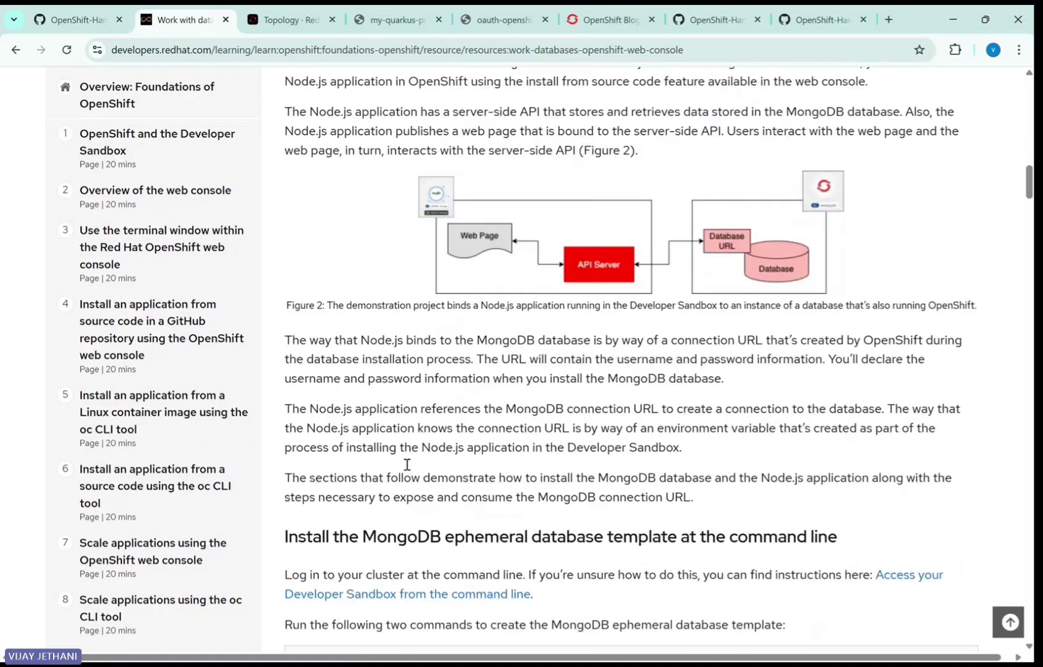
scroll(432, 473, "down", 5)
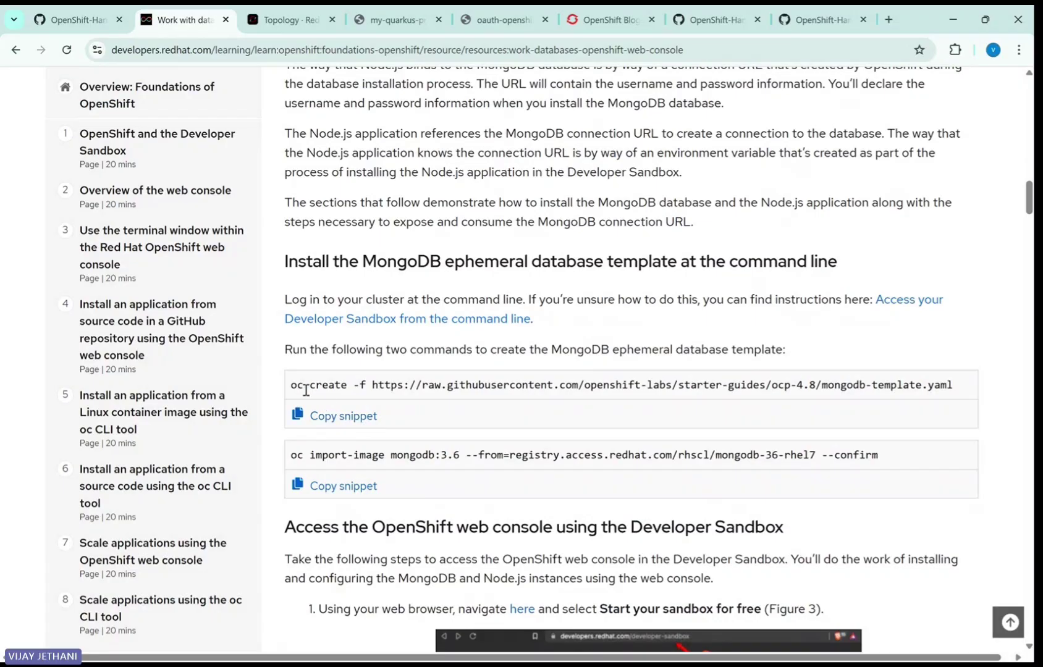
Copy the lesson's oc create command for the MongoDB template, and clear and enlarge the OpenShift console's command line terminal.
left_click_drag(289, 389, 962, 395)
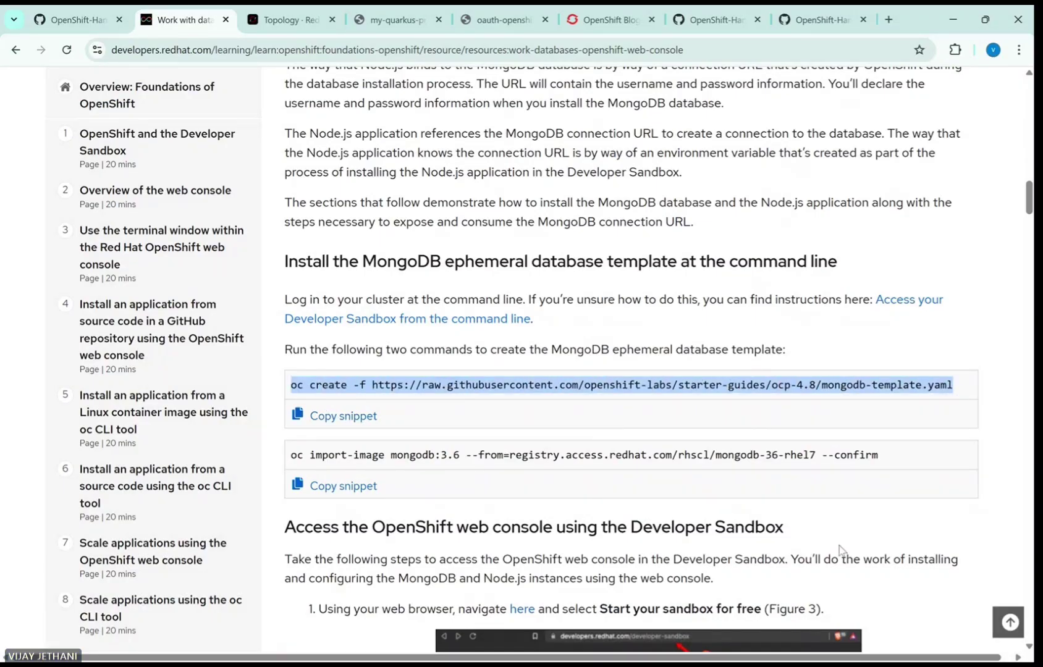
left_click(298, 28)
left_click(152, 641)
type("clear")
key("Return")
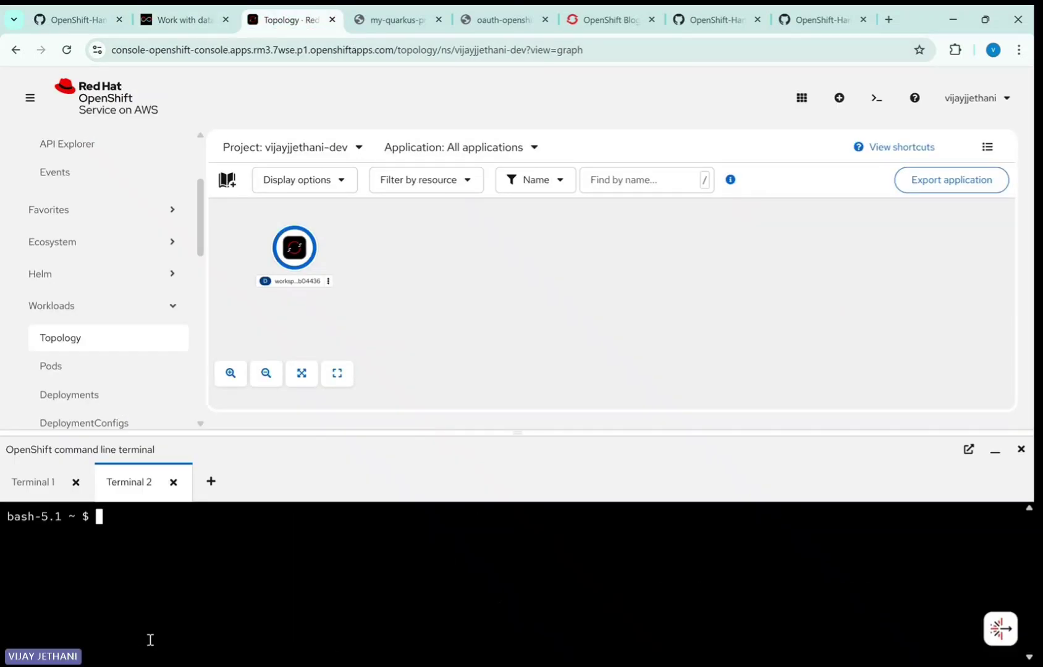
left_click_drag(516, 434, 487, 327)
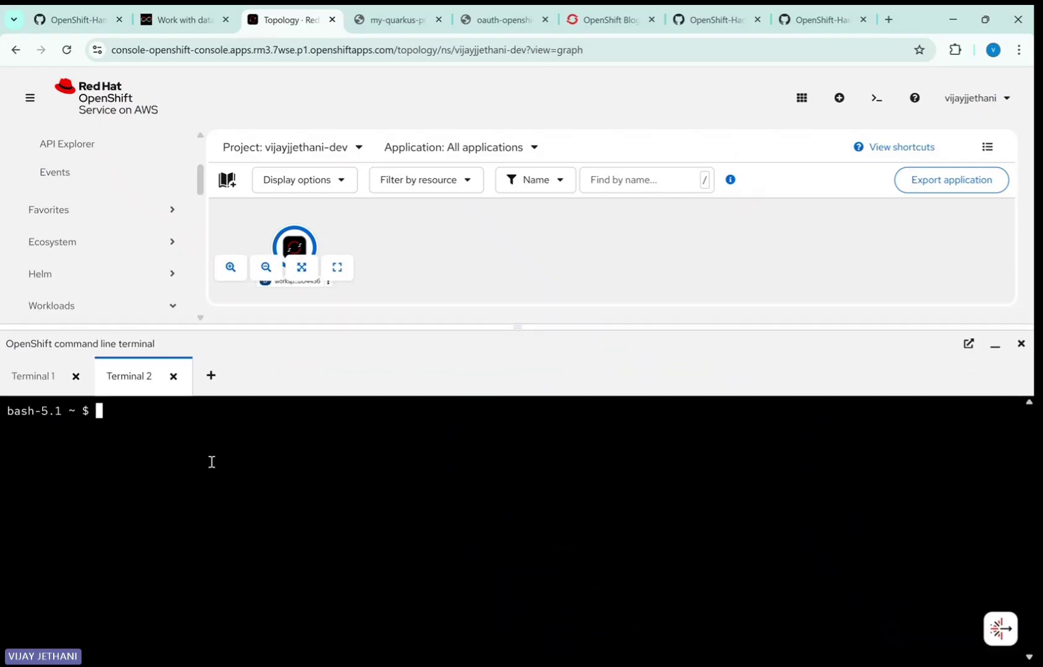
right_click(106, 407)
left_click(130, 246)
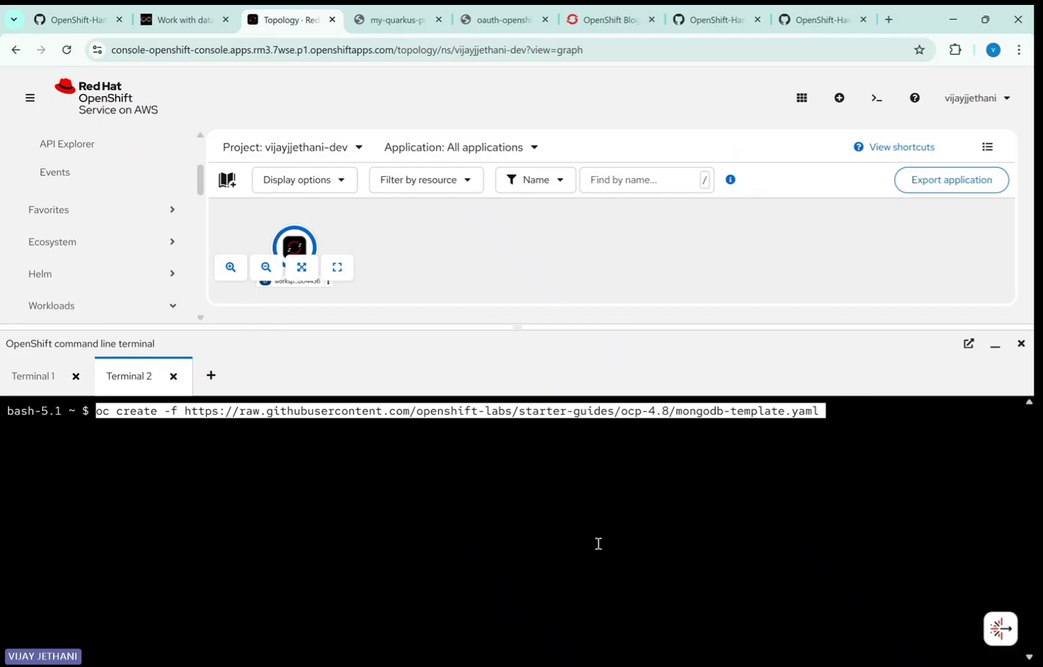
key("Return")
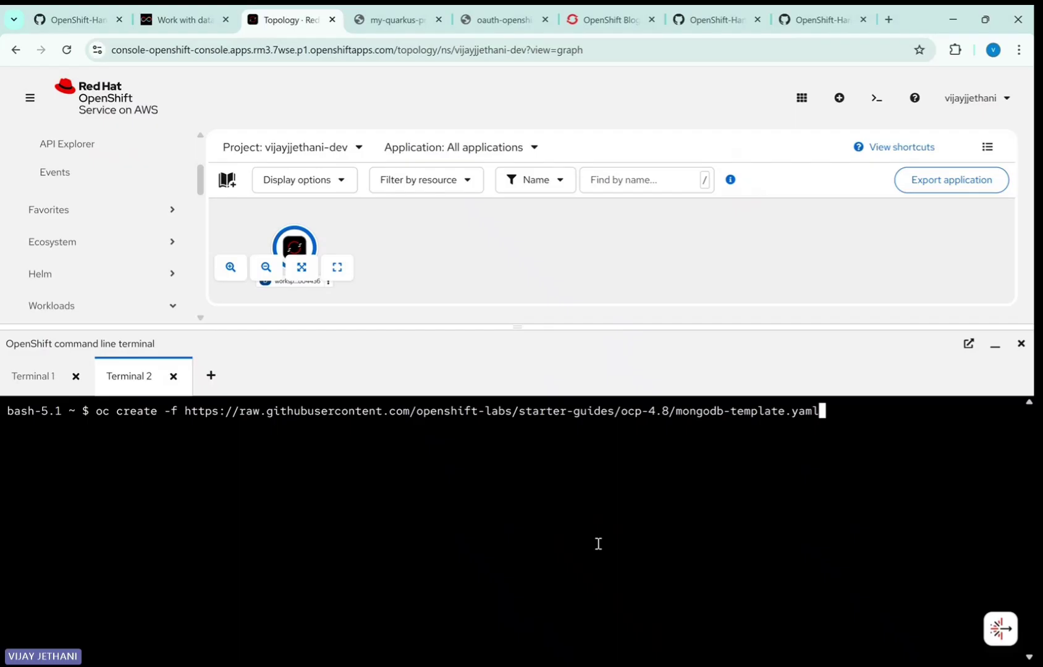
key("Return")
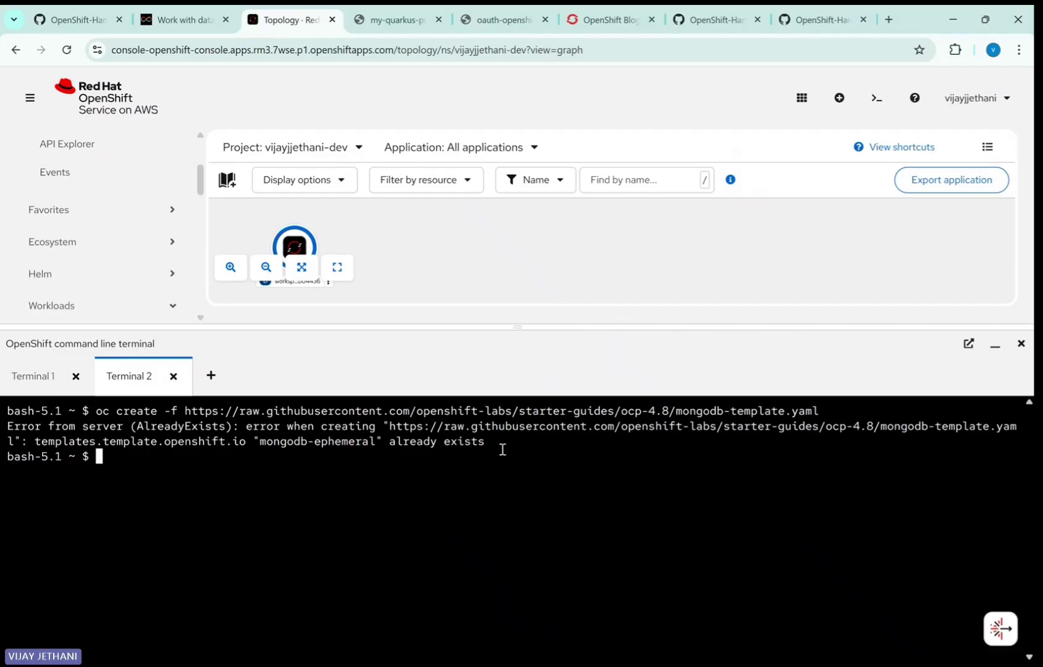
left_click_drag(476, 445, 187, 437)
left_click_drag(12, 429, 6, 428)
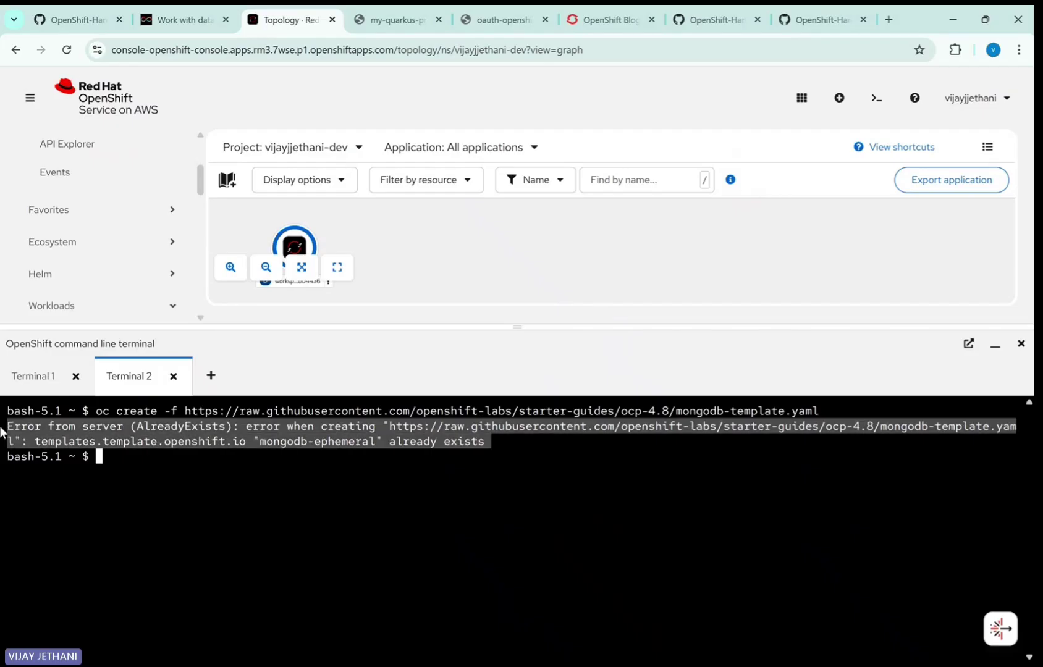
Open the Software Catalog from the topology graph with more room above the terminal, and narrow it to Mongo databases.
scroll(110, 231, "down", 1)
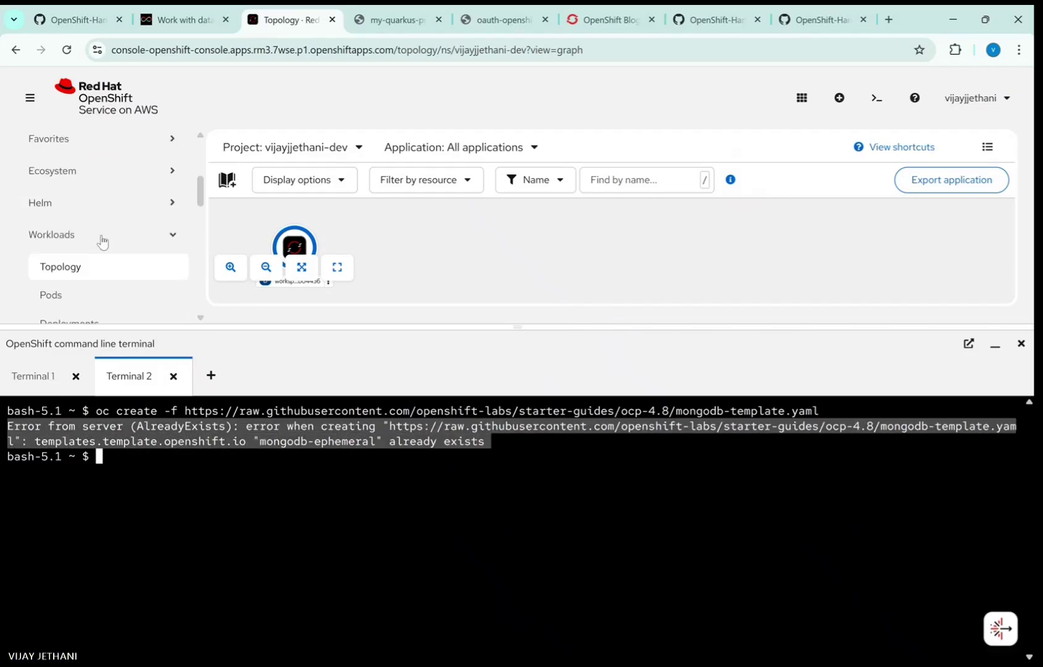
right_click(508, 252)
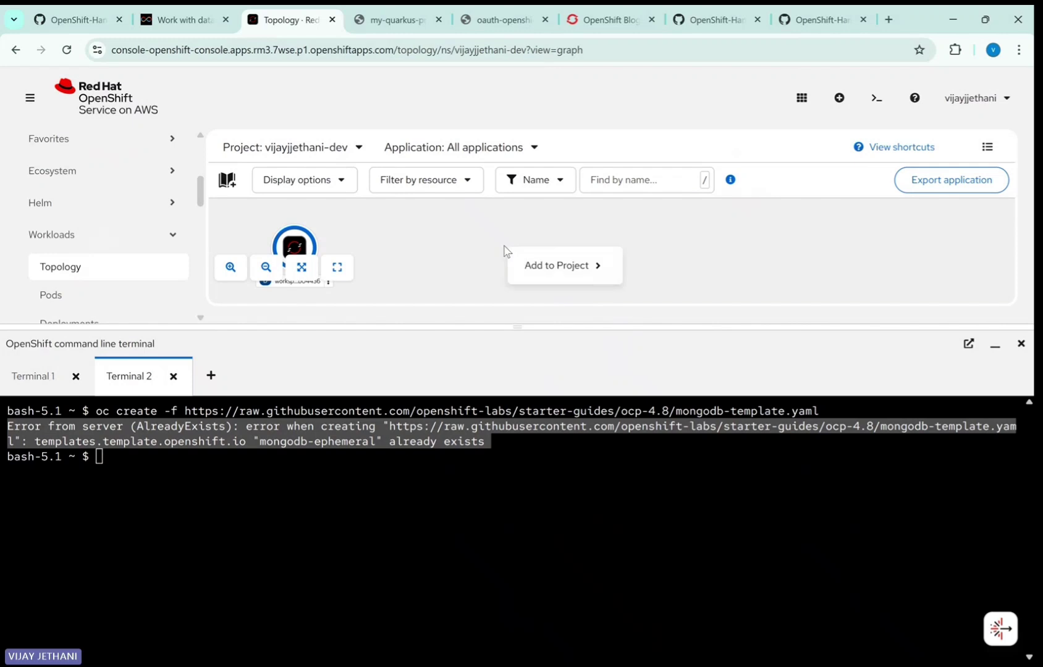
mouse_move(559, 266)
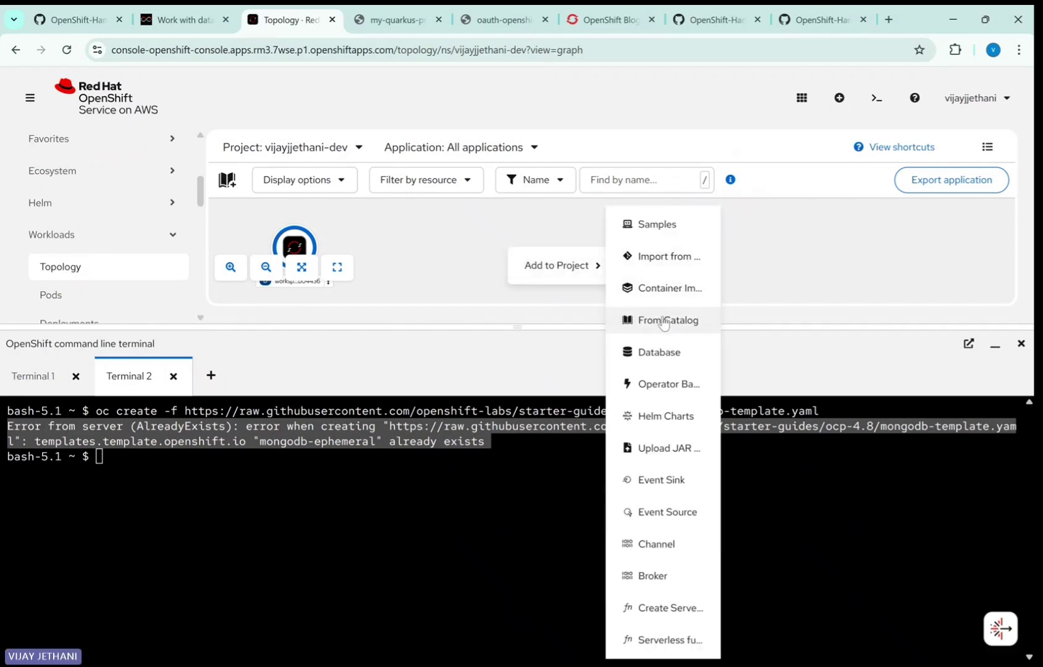
left_click(618, 315)
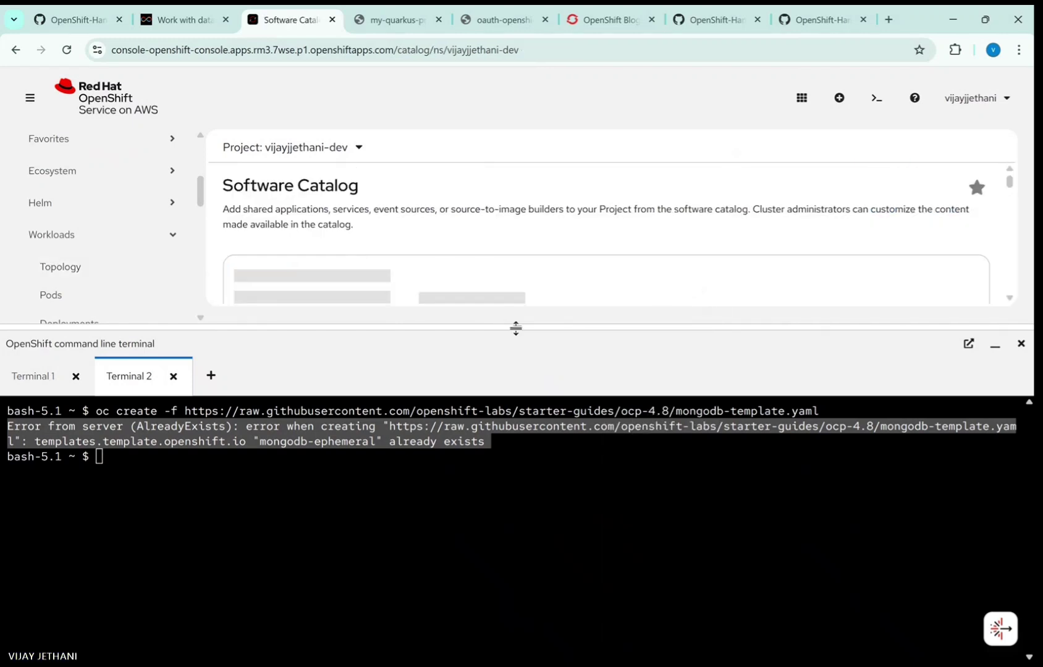
left_click_drag(517, 328, 477, 539)
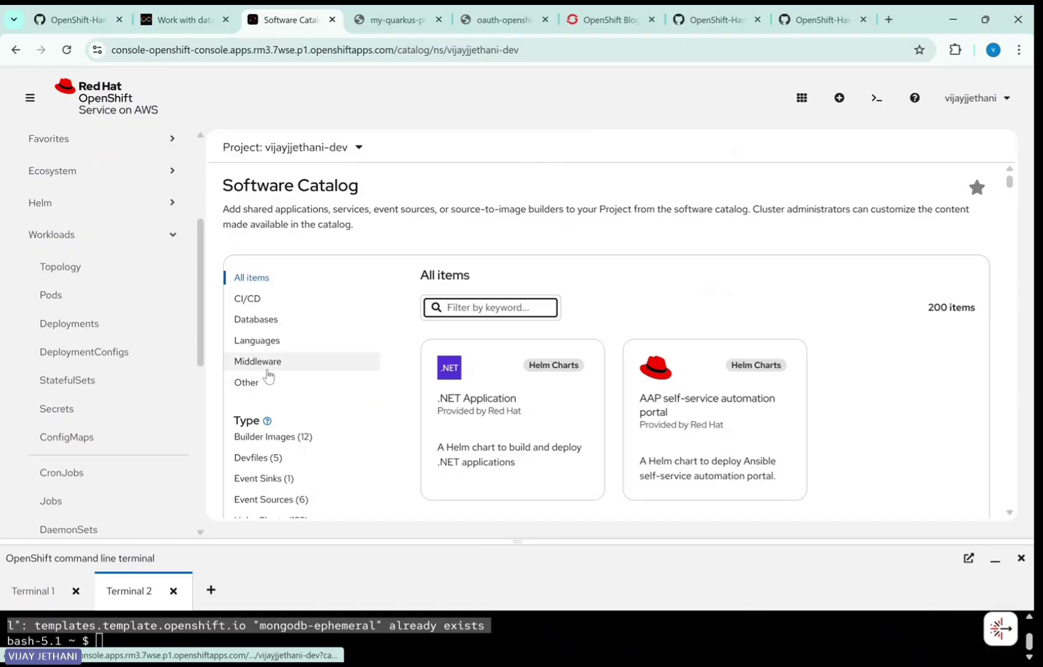
left_click(248, 319)
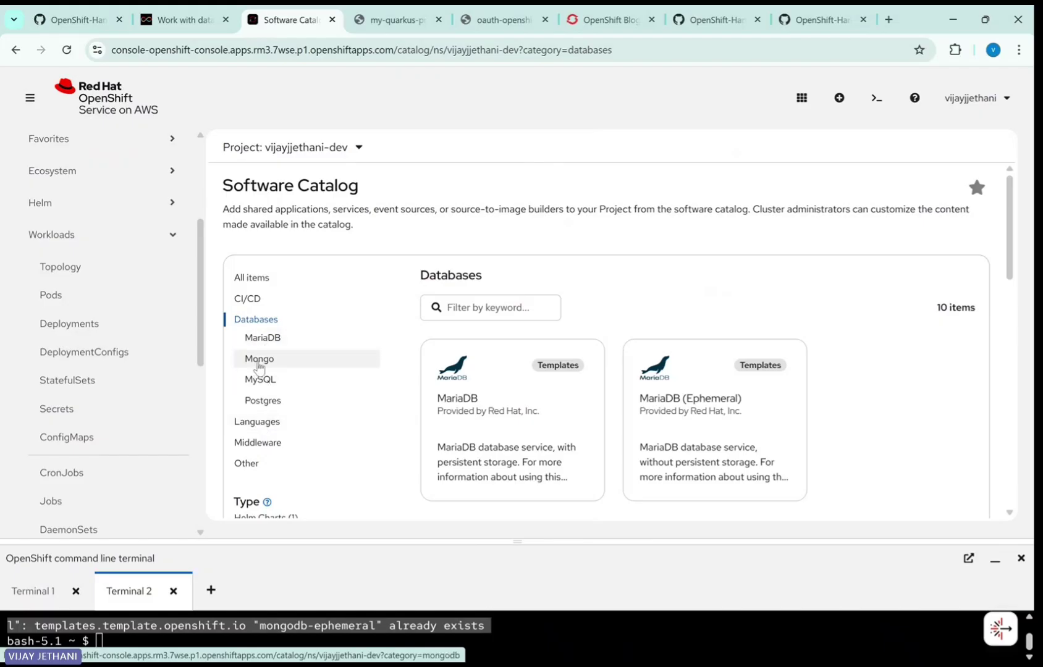
left_click(259, 360)
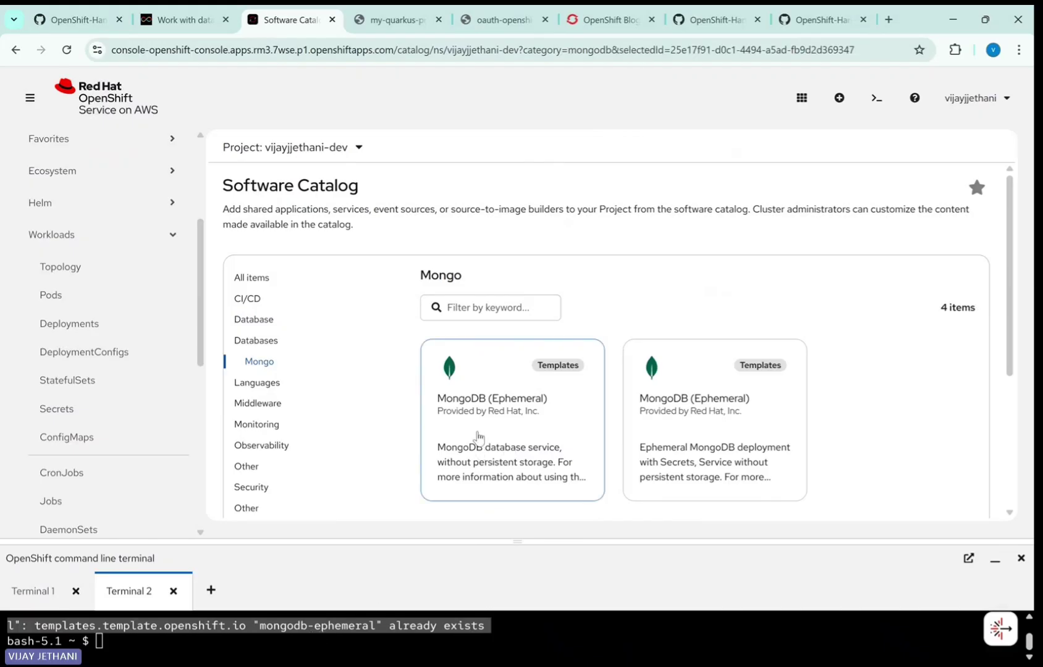
Open the instantiation form of the first MongoDB (Ephemeral) template and review its parameters without filling them in.
left_click(481, 437)
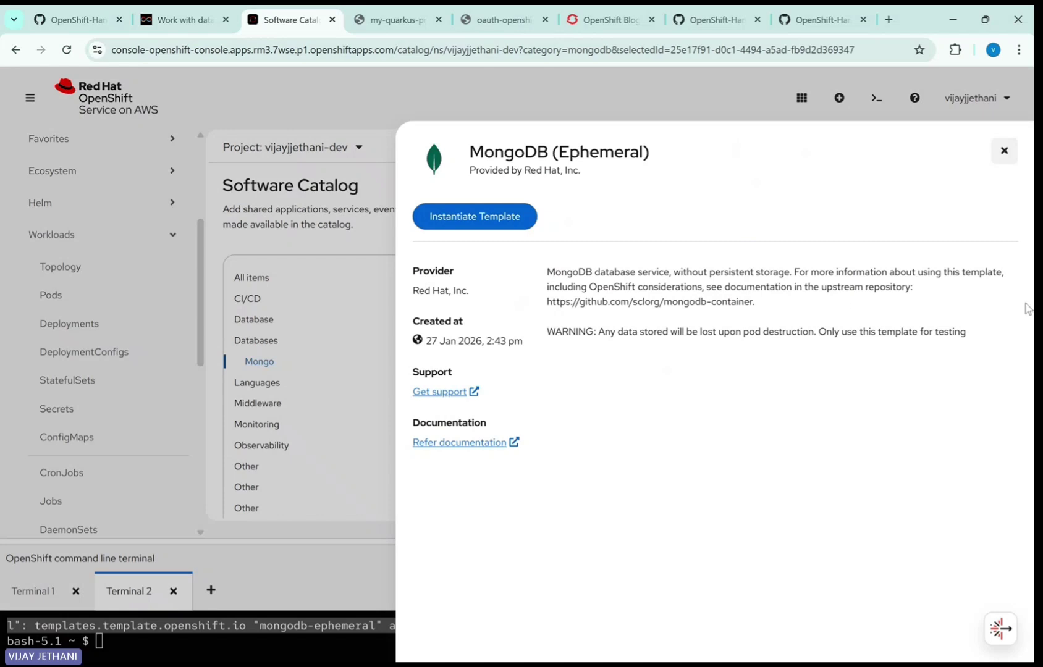
left_click(470, 226)
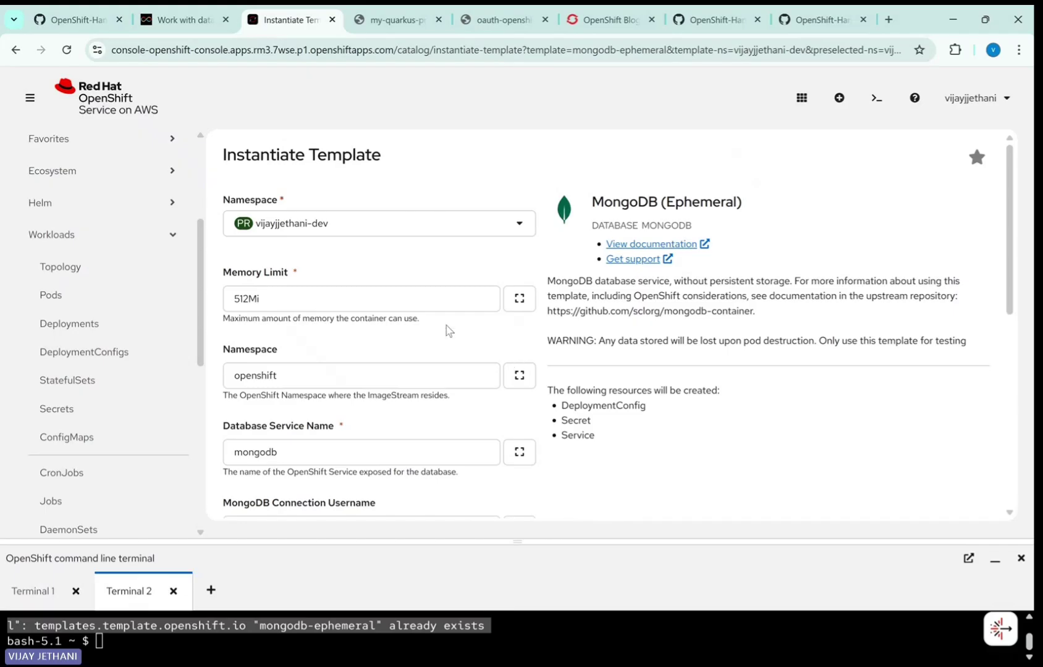
scroll(472, 411, "down", 2)
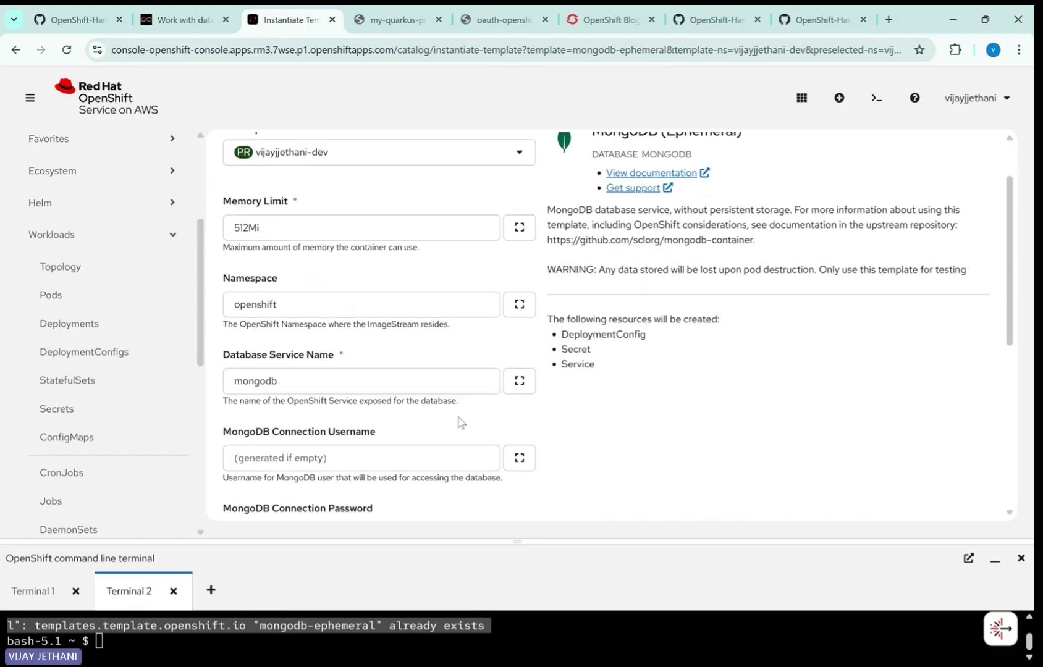
scroll(345, 361, "down", 9)
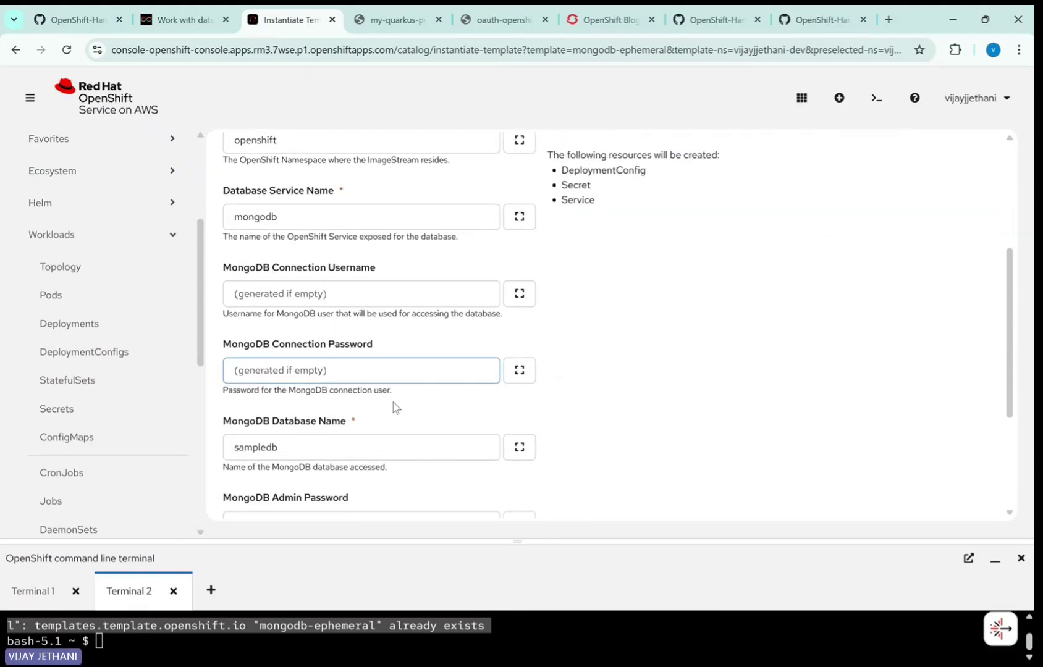
scroll(399, 412, "down", 2)
scroll(410, 415, "up", 12)
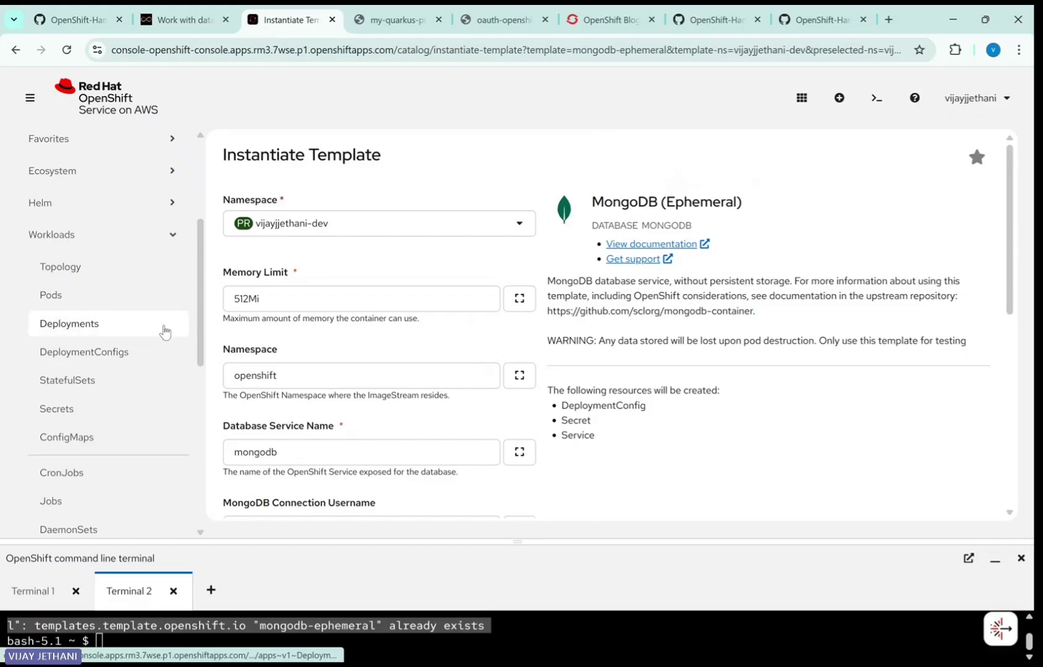
Leave the template form and return to the project's topology graph.
scroll(158, 334, "down", 1)
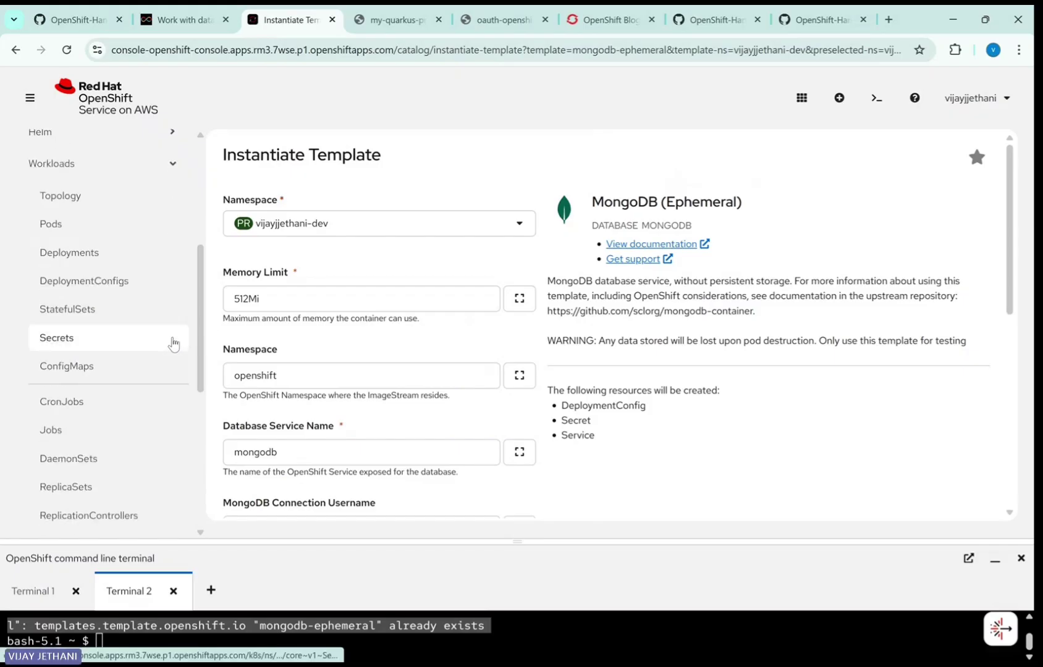
scroll(90, 395, "up", 3)
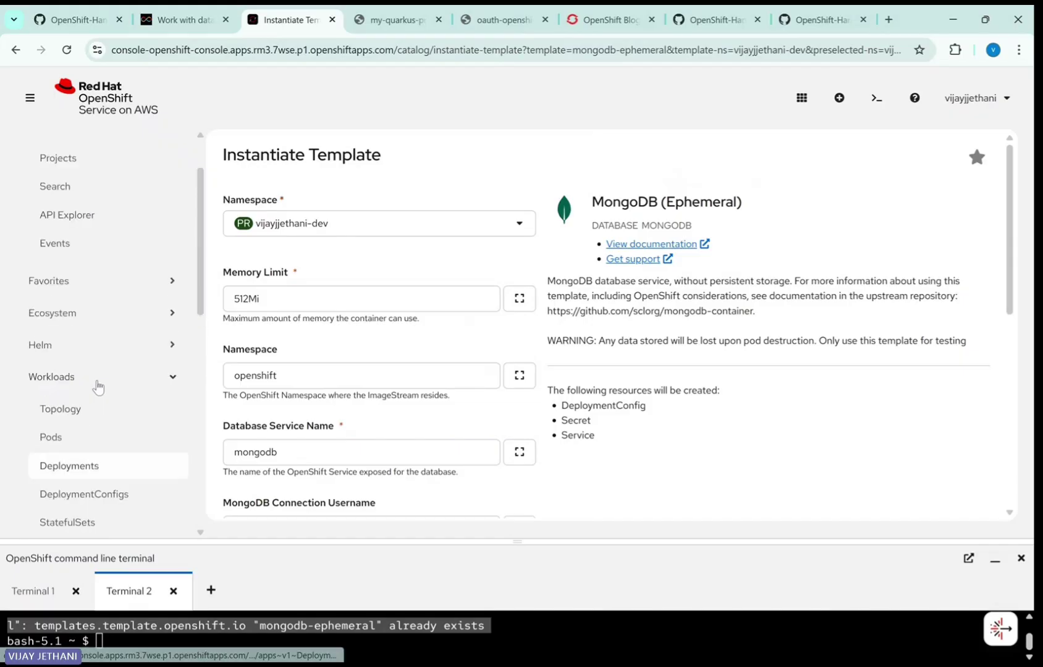
left_click(57, 415)
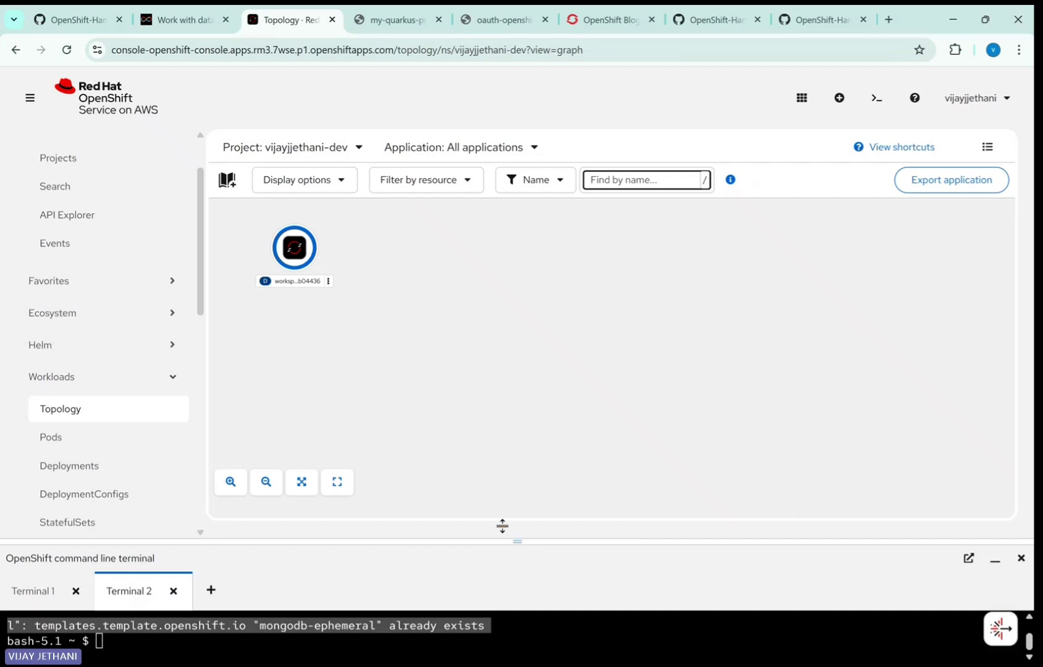
Copy the oc import-image command for mongodb:3.6 from the database lesson and return to the OpenShift console.
left_click(171, 17)
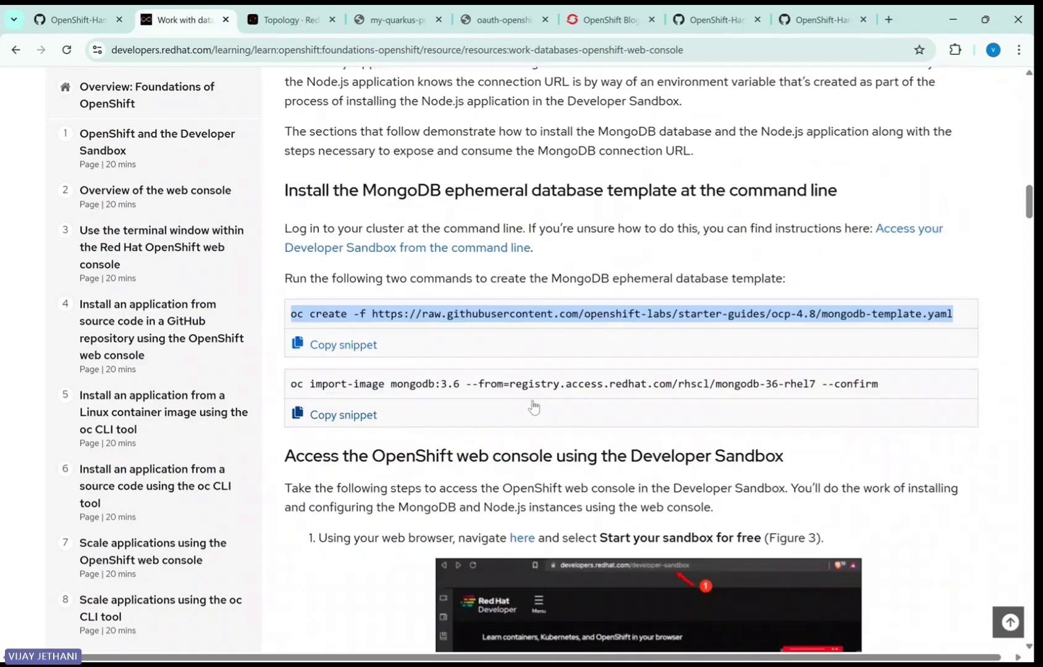
scroll(500, 408, "down", 1)
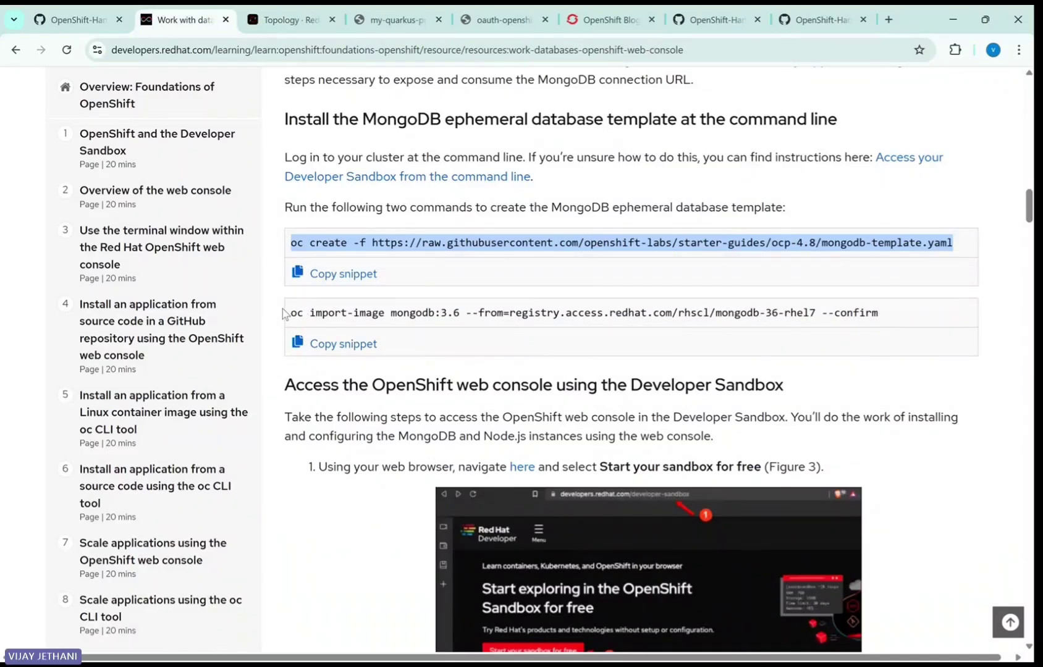
left_click_drag(283, 309, 921, 320)
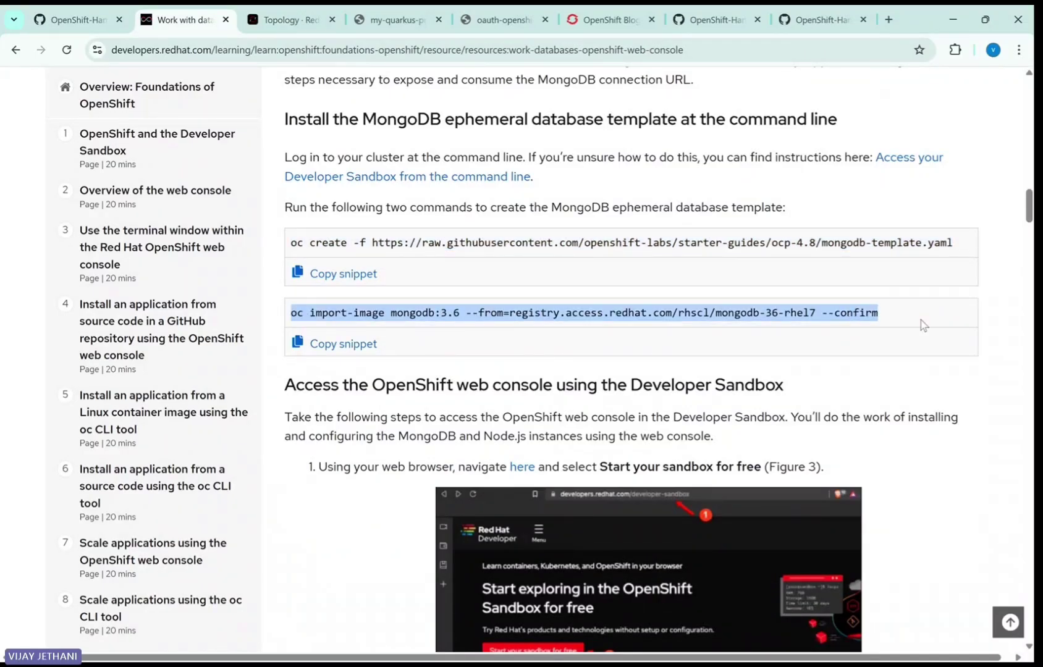
right_click(619, 316)
left_click(643, 328)
left_click(277, 21)
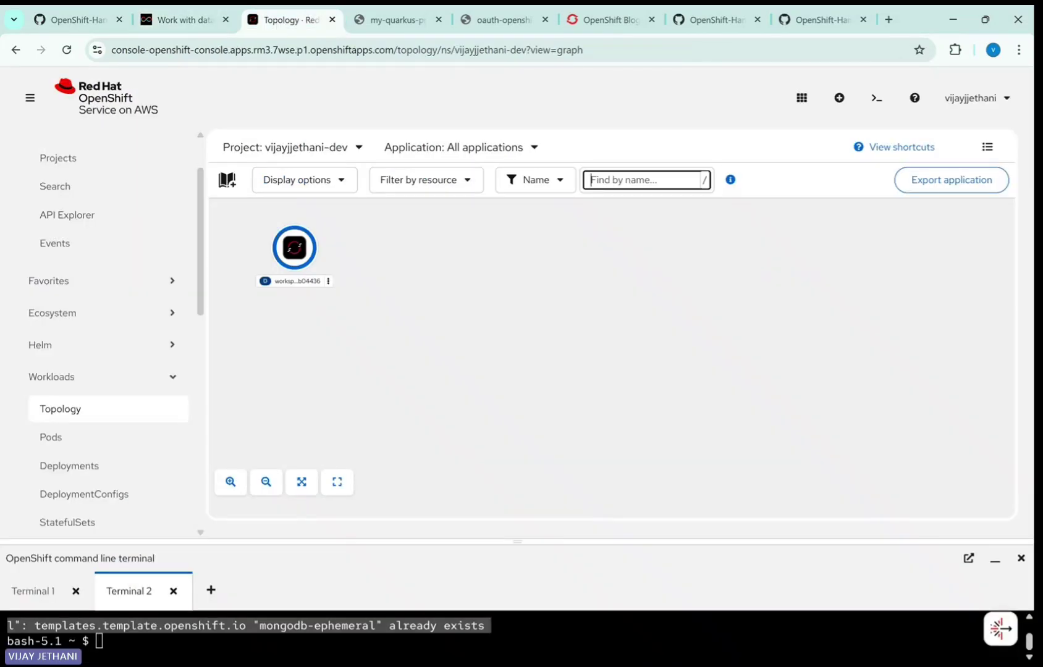
Enlarge the terminal, run "oc import-image mongodb:3.6 --from=registry.access.redhat.com/rhscl/mongodb-36-rhel7 --confirm" and review its output.
left_click(160, 641)
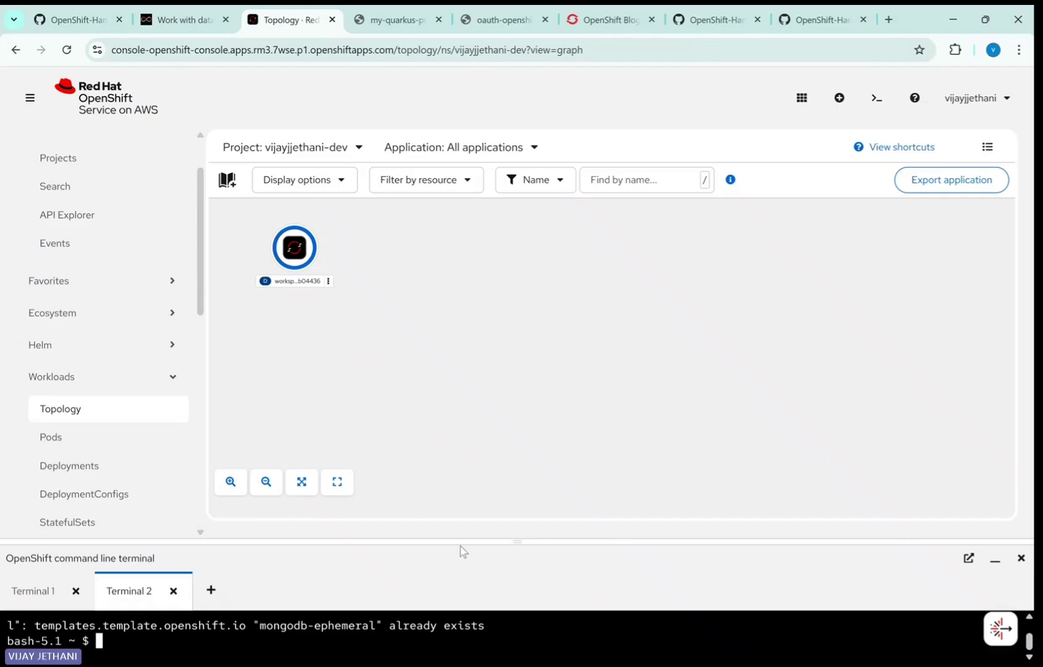
left_click_drag(513, 541, 491, 433)
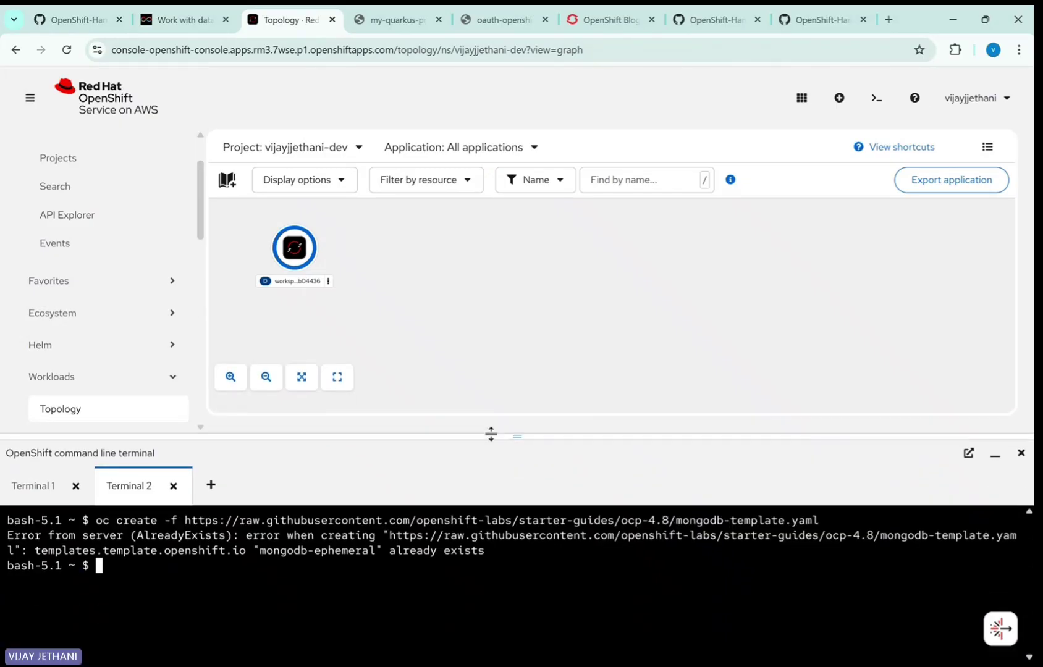
right_click(105, 566)
left_click(130, 403)
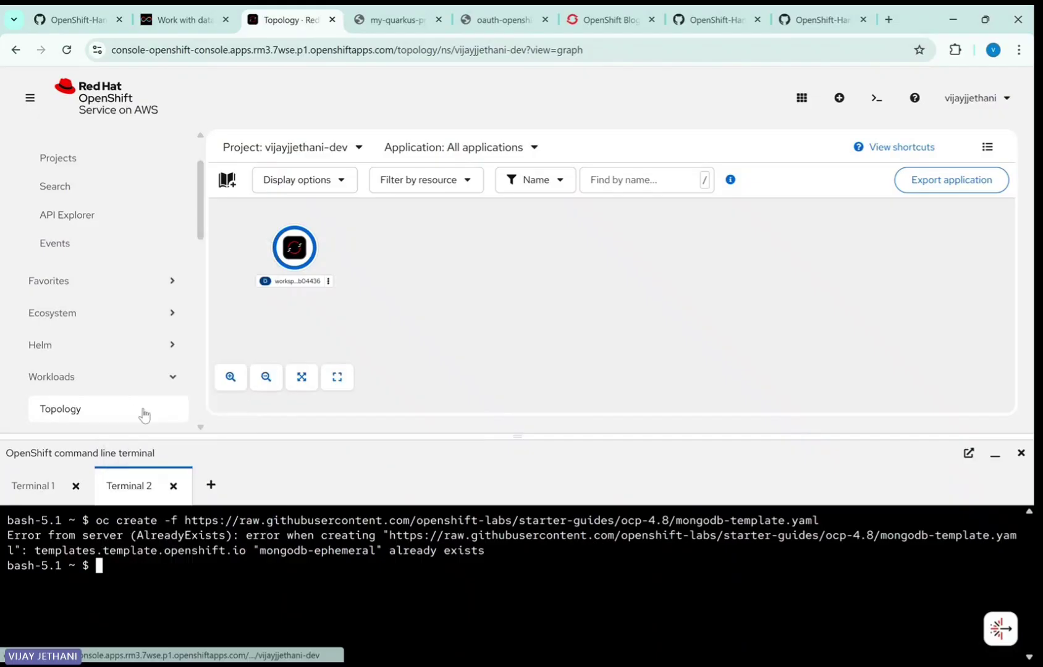
key("Return")
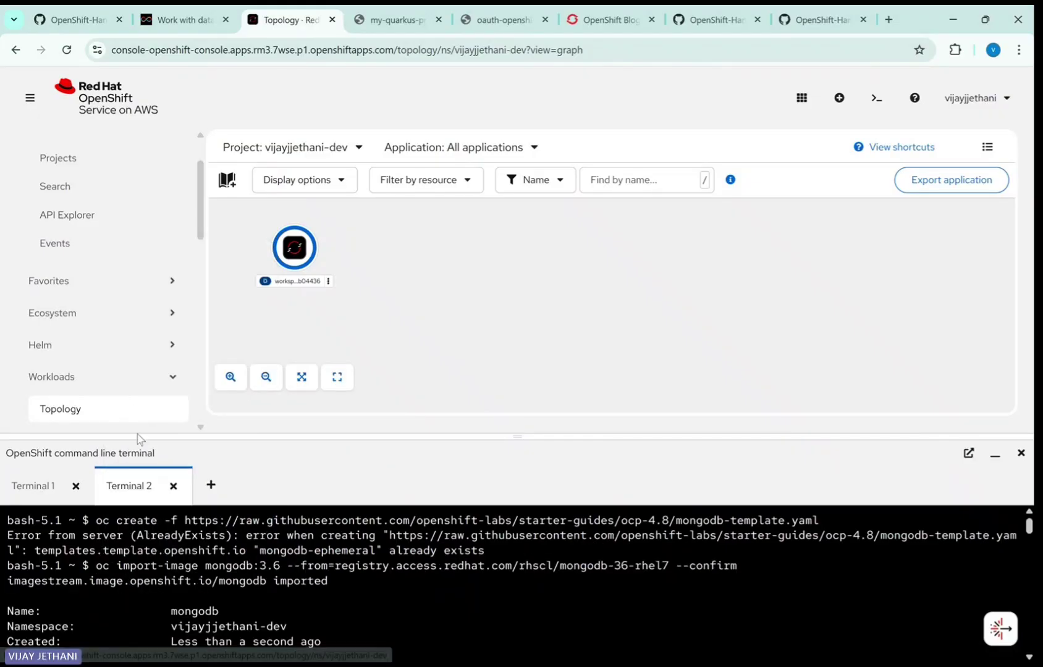
scroll(440, 589, "down", 4)
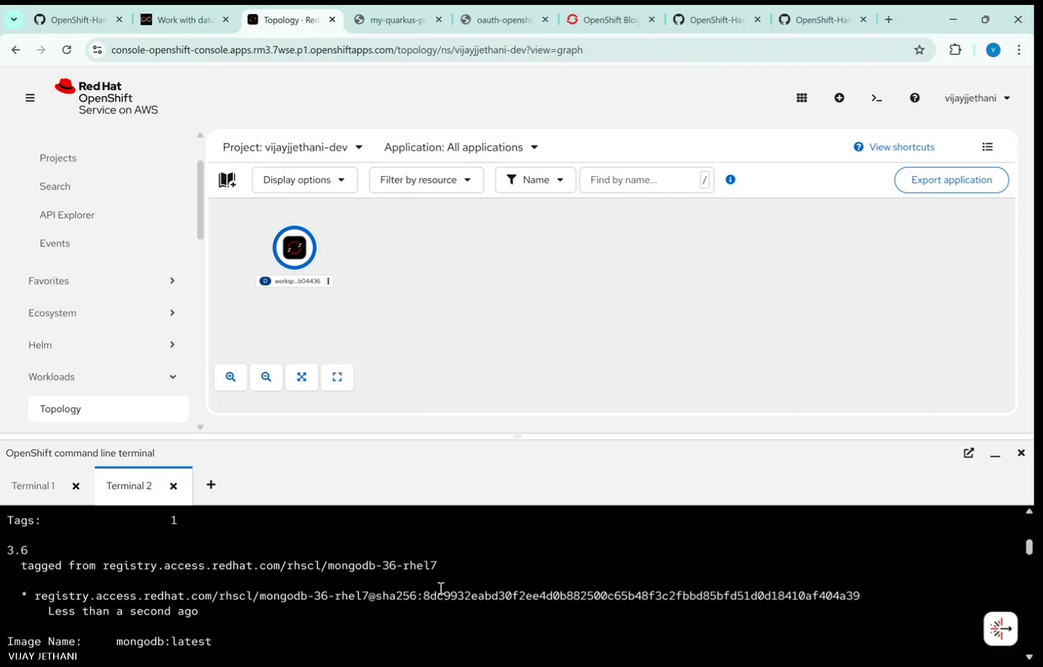
scroll(438, 587, "down", 10)
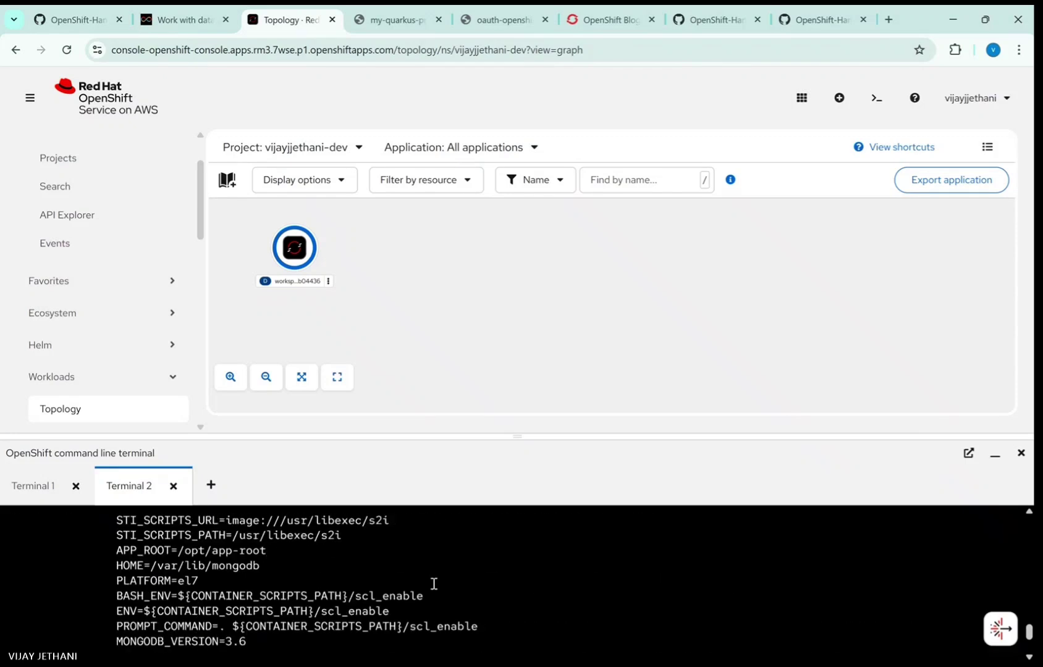
scroll(434, 584, "down", 3)
scroll(409, 583, "up", 15)
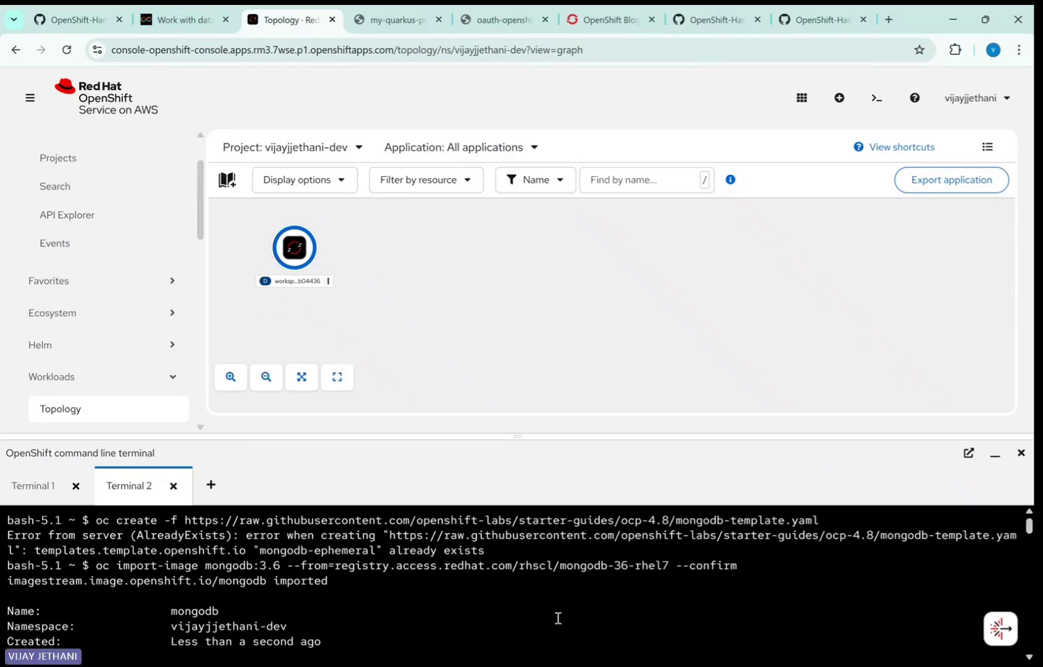
Review the terminal output of the mongodb image import and open the project's ImageStreams list.
scroll(438, 603, "down", 2)
scroll(437, 601, "down", 2)
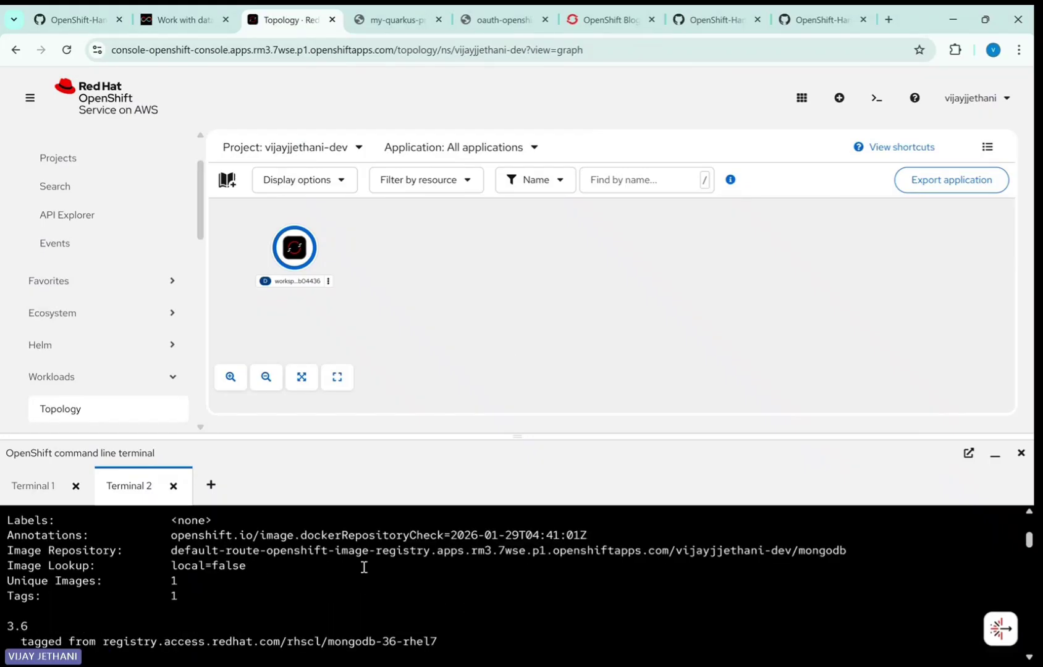
scroll(131, 333, "down", 4)
scroll(128, 336, "down", 5)
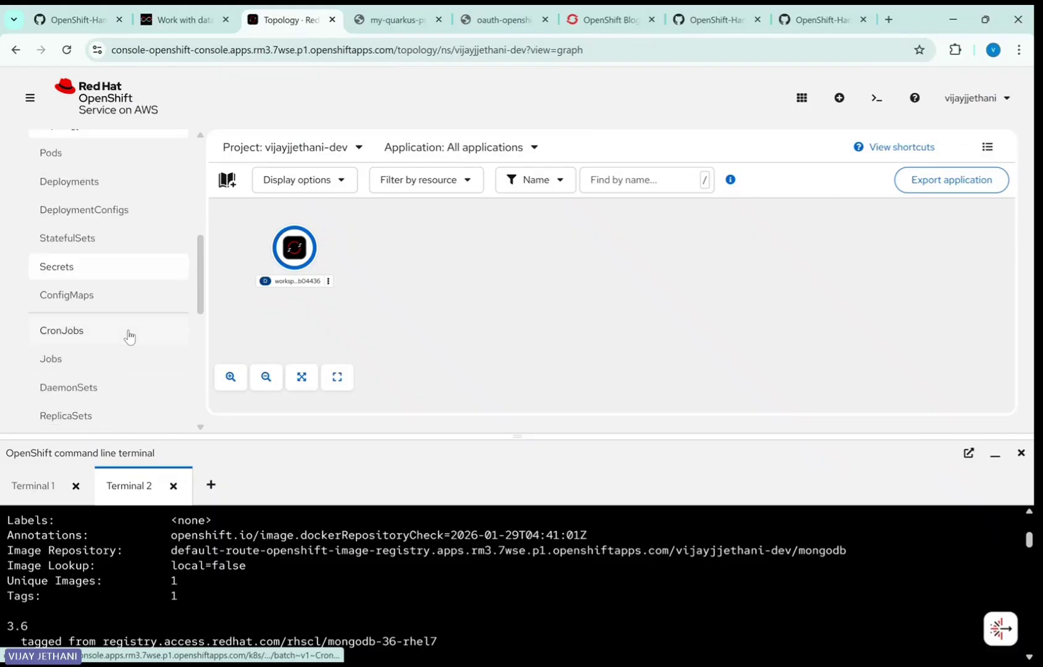
scroll(129, 340, "down", 1)
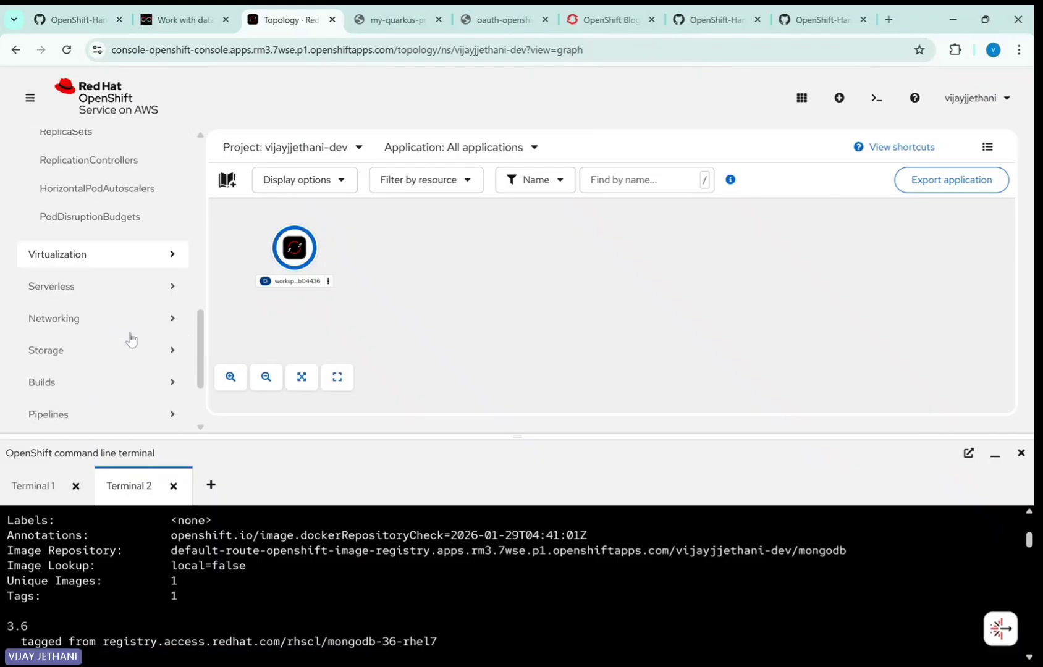
scroll(142, 331, "up", 6)
scroll(57, 293, "up", 2)
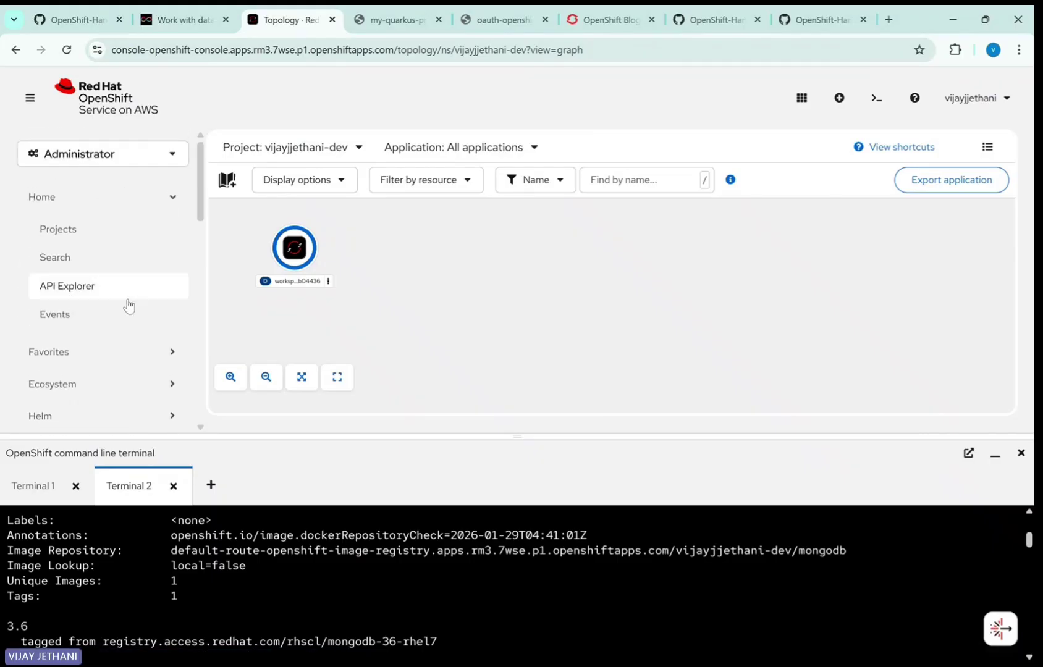
scroll(89, 388, "down", 1)
scroll(93, 380, "down", 2)
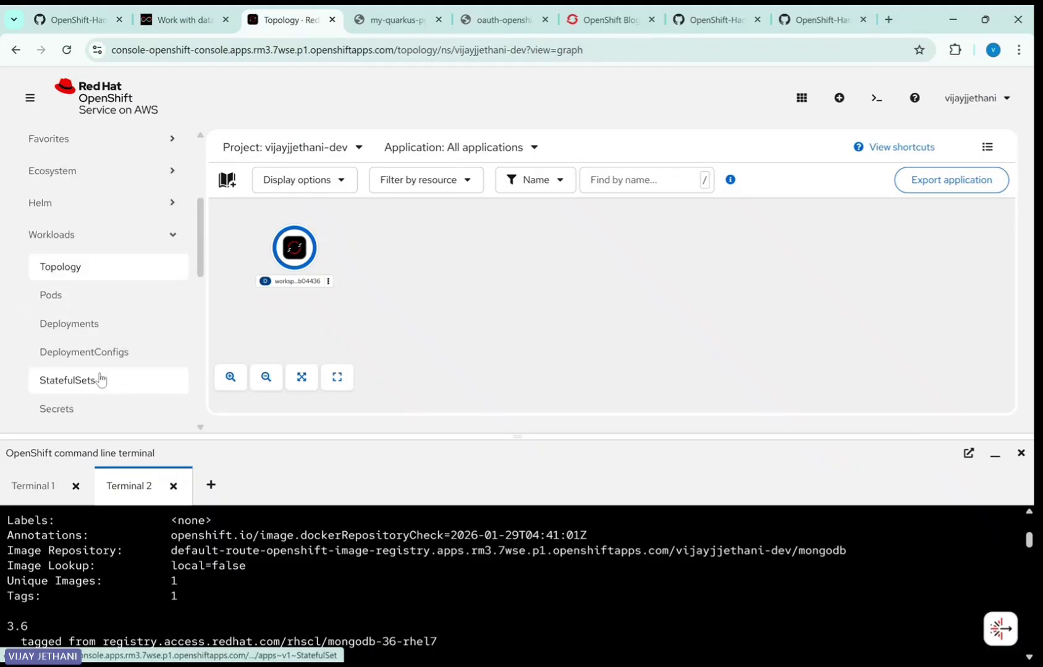
scroll(99, 376, "down", 1)
scroll(99, 375, "down", 3)
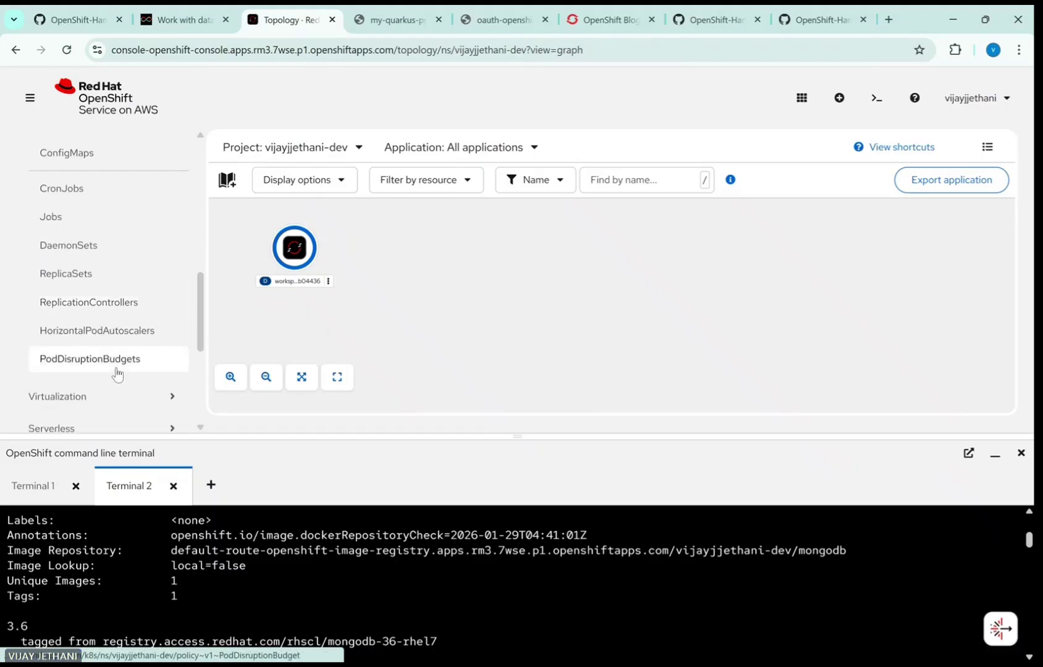
scroll(104, 372, "down", 1)
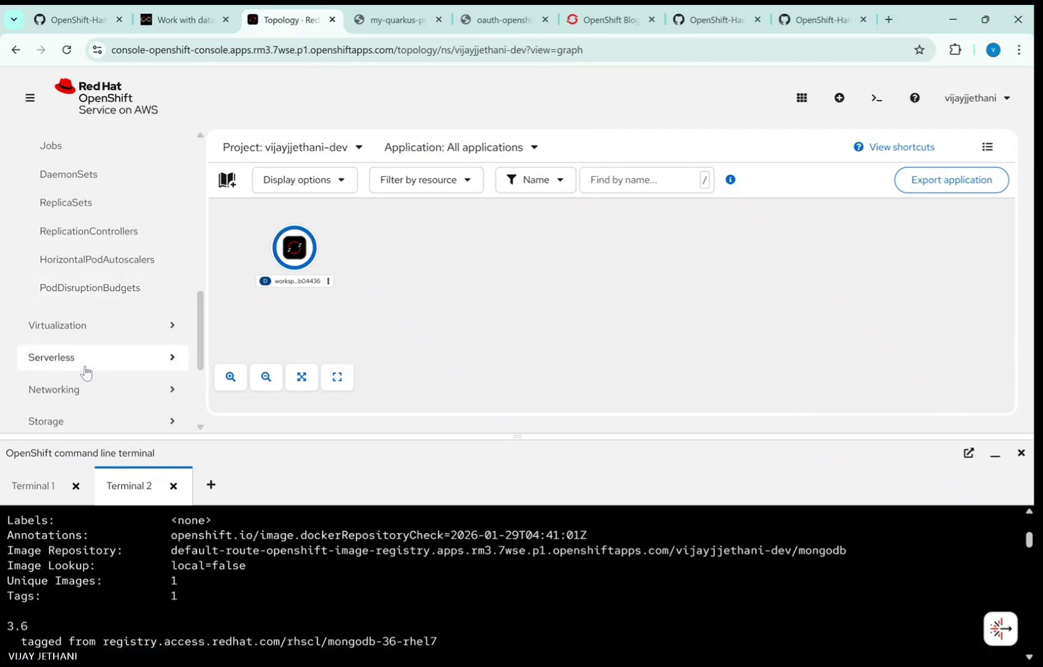
scroll(80, 368, "down", 1)
left_click(47, 386)
scroll(105, 367, "down", 2)
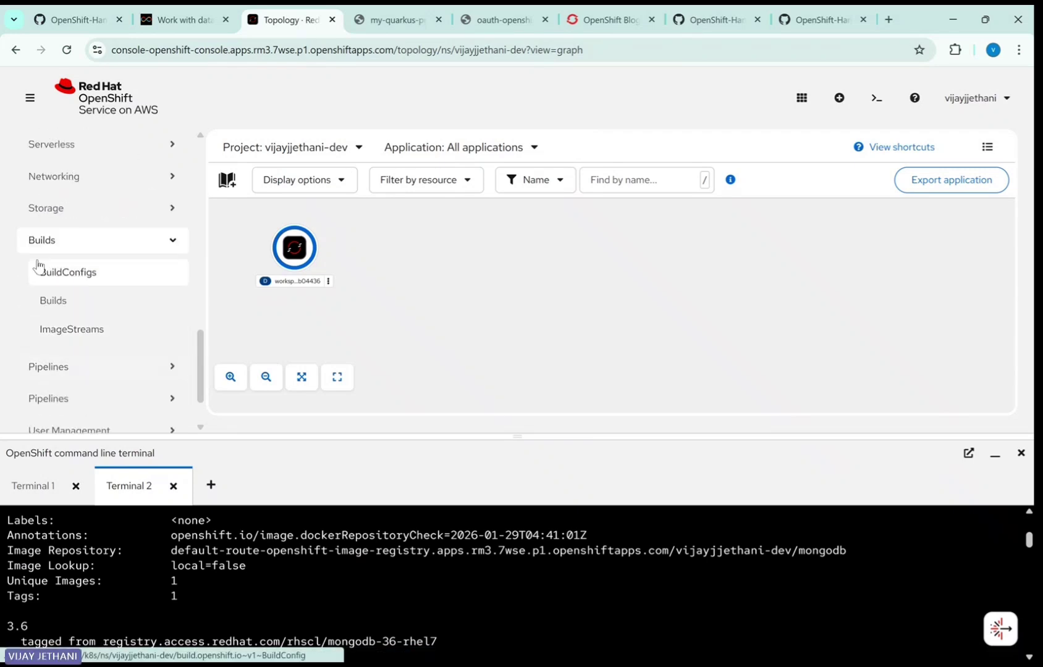
left_click(68, 337)
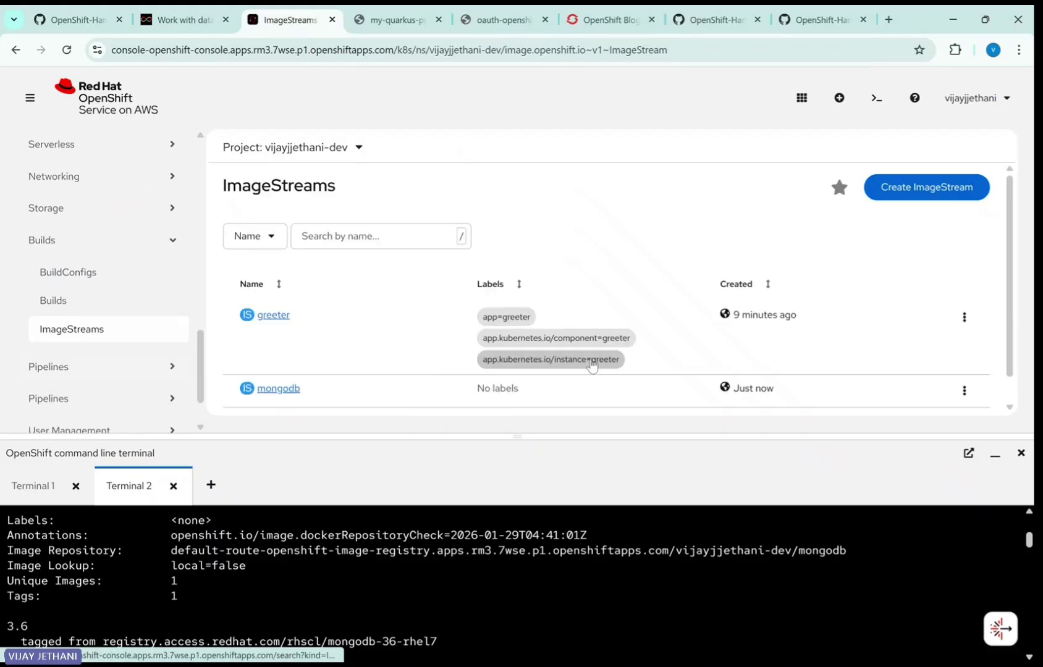
scroll(397, 369, "down", 1)
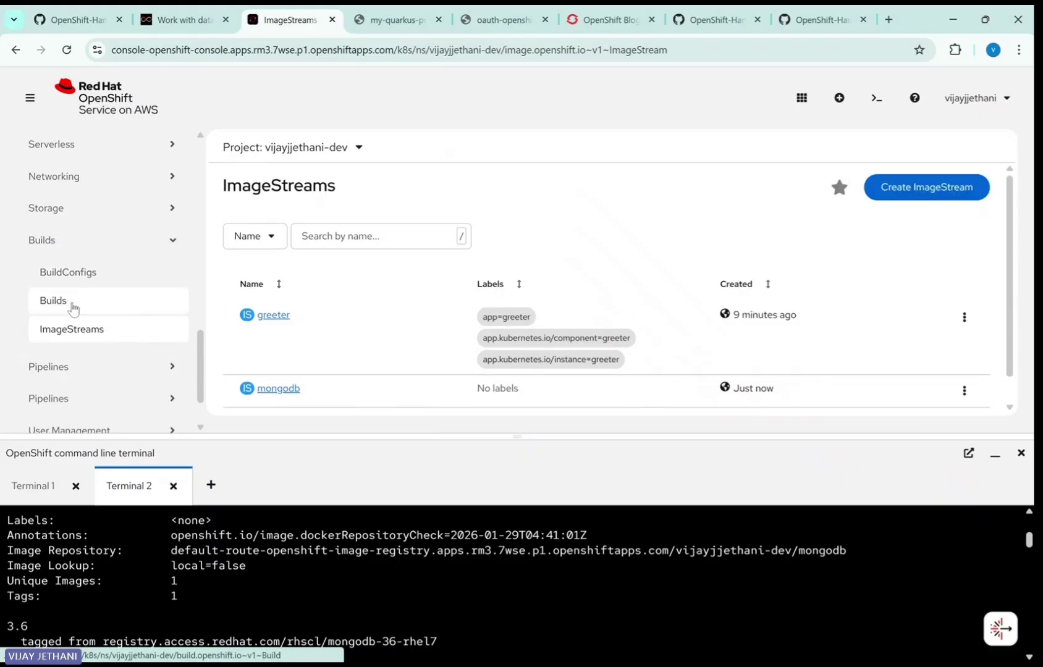
Check the project's BuildConfigs and Builds lists, and return to the Topology view.
left_click(63, 279)
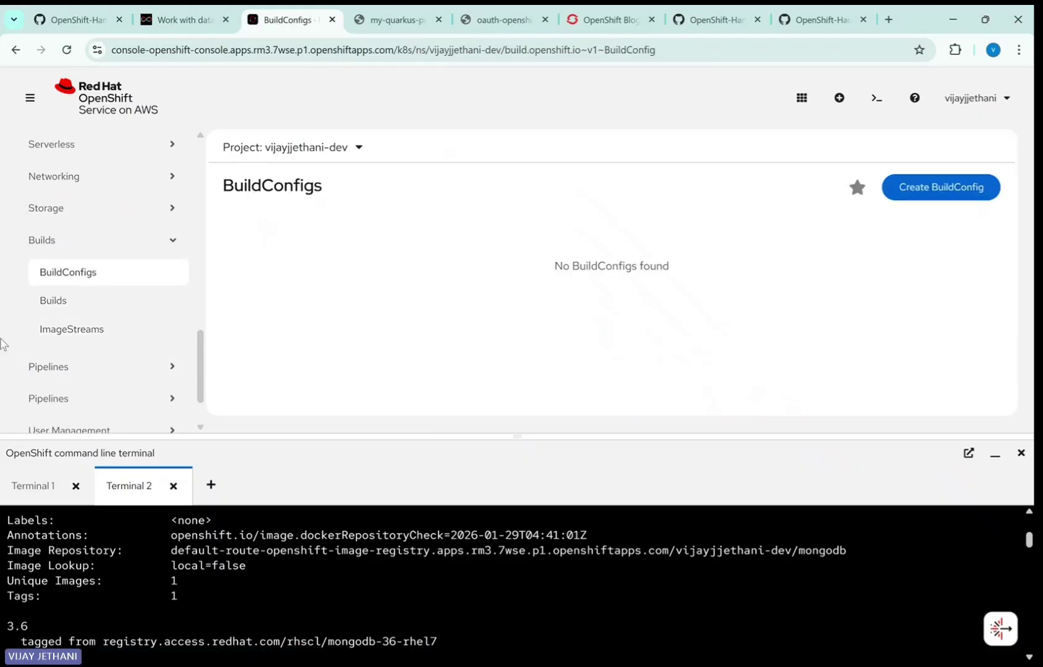
left_click(52, 306)
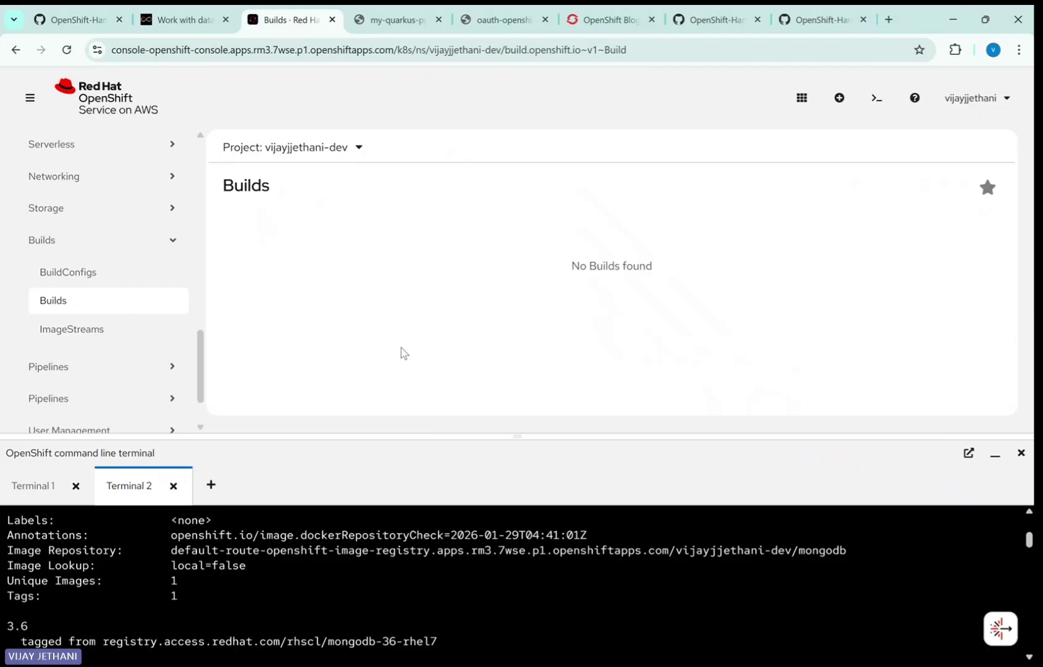
scroll(110, 348, "up", 3)
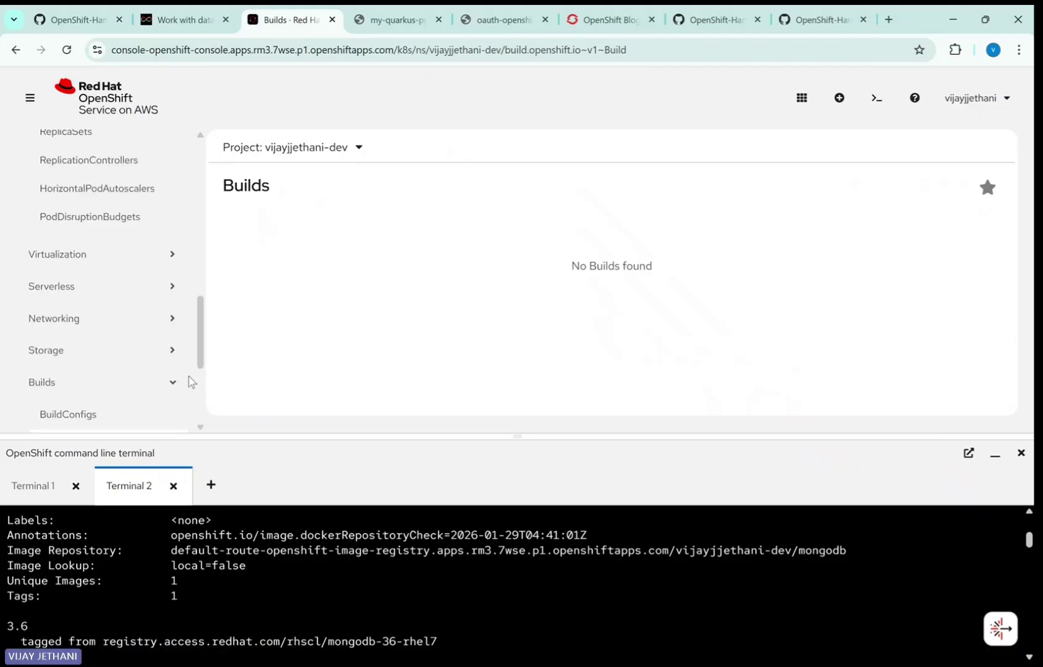
scroll(114, 345, "up", 5)
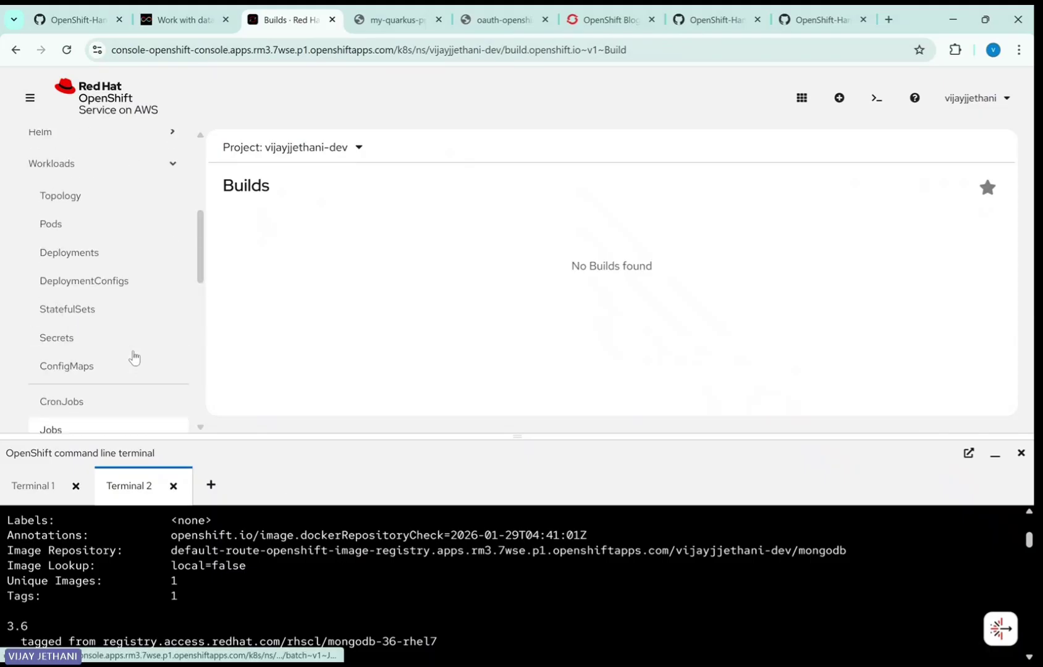
scroll(133, 357, "up", 5)
scroll(133, 364, "down", 4)
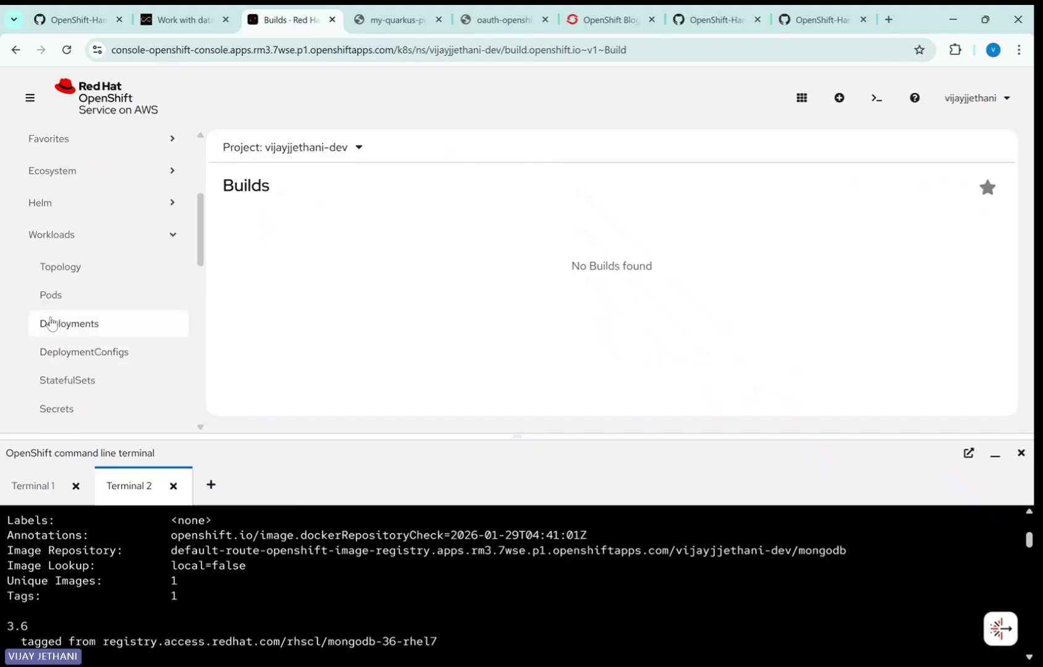
left_click(57, 271)
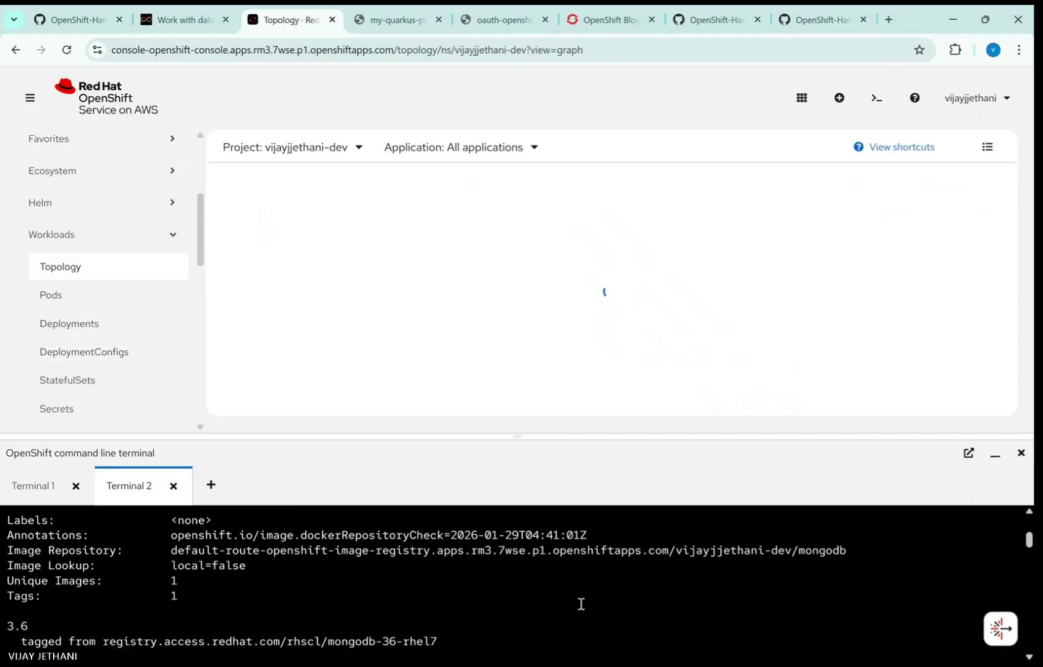
Clear the Terminal 2 output with the clear command and enlarge the terminal area upward.
scroll(580, 605, "down", 10)
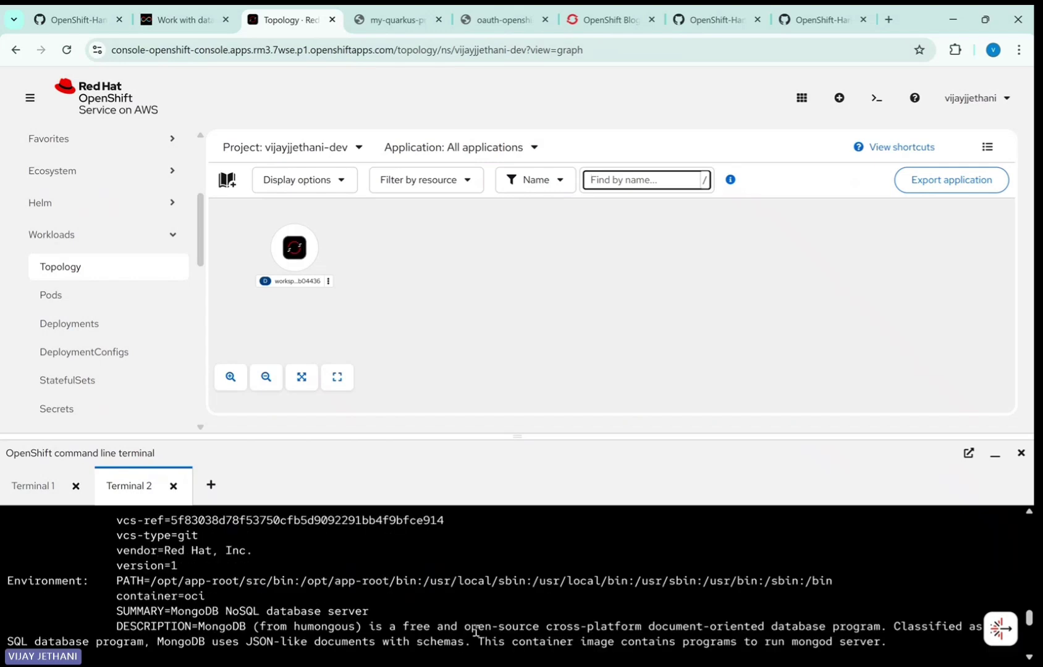
scroll(476, 631, "down", 5)
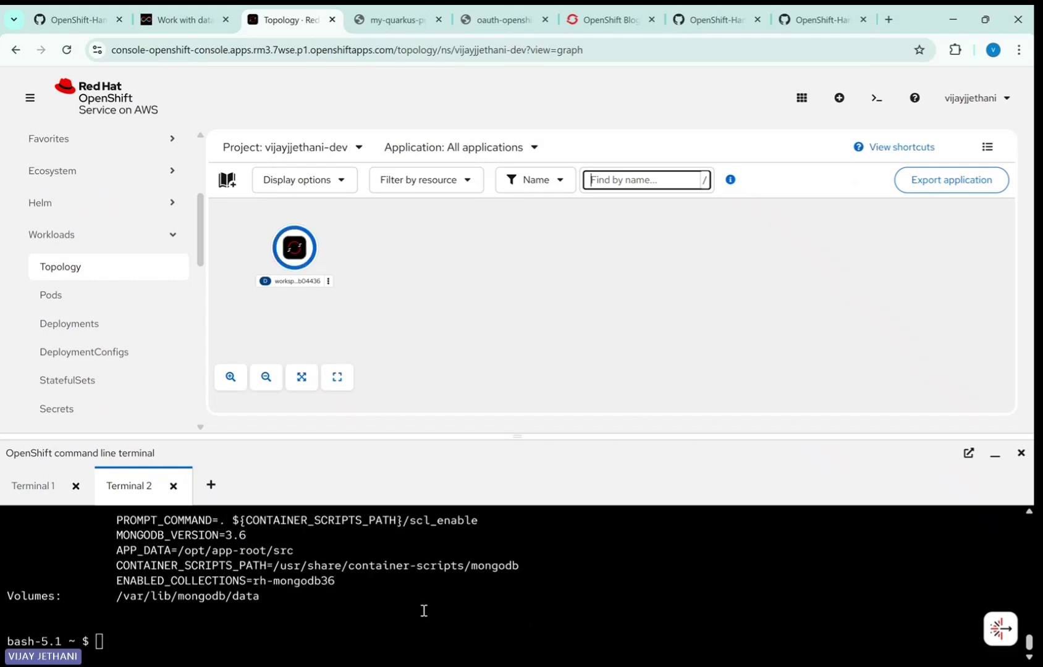
left_click(330, 645)
type("clear")
key("Return")
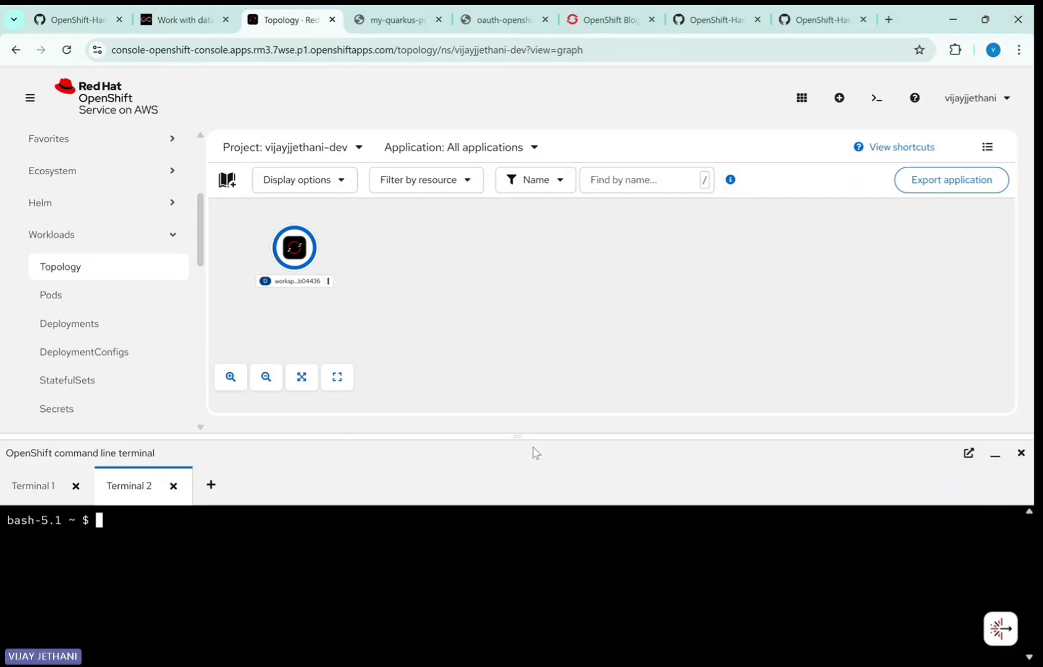
left_click_drag(515, 438, 514, 343)
Switch to the Red Hat database lesson and review its learning goals and the Node.js and MongoDB demonstration scenario.
left_click(179, 20)
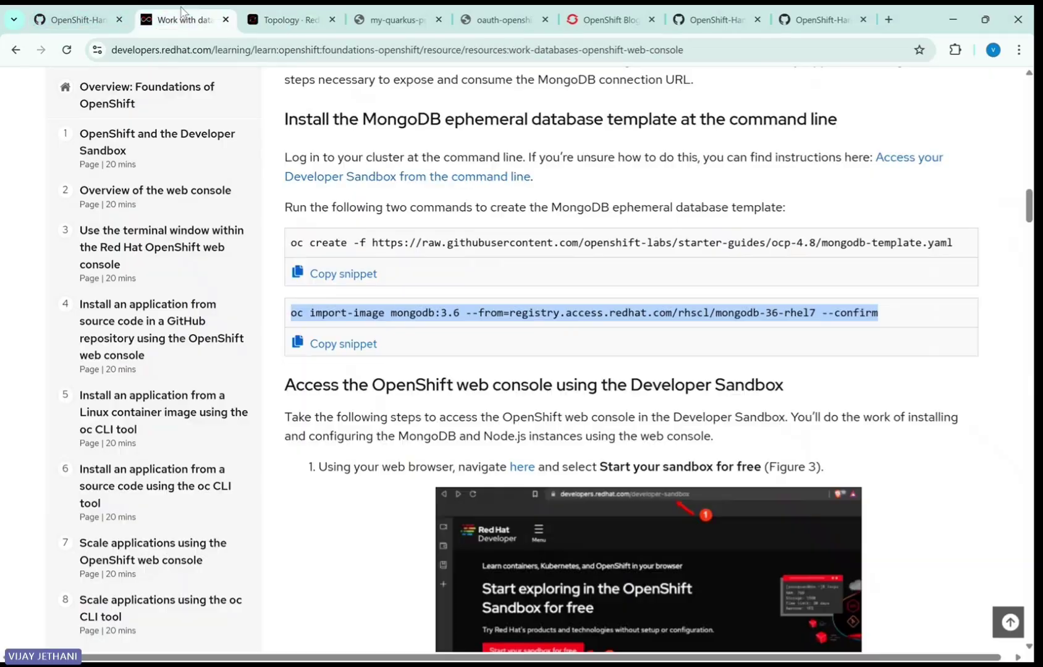
scroll(545, 365, "up", 15)
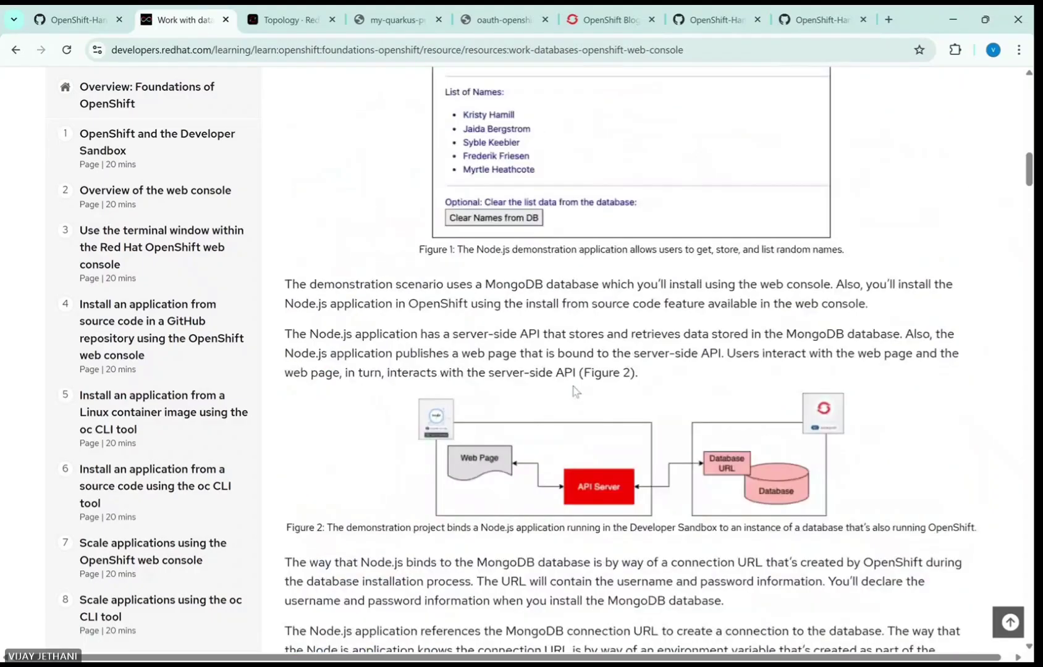
scroll(433, 286, "up", 3)
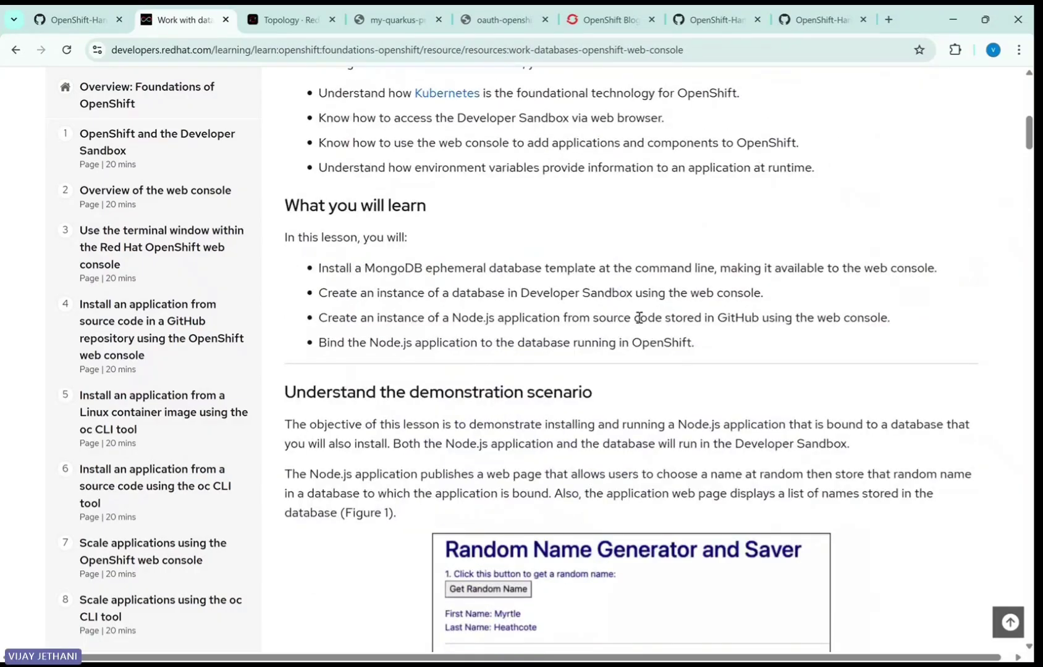
scroll(640, 318, "down", 8)
scroll(643, 337, "down", 4)
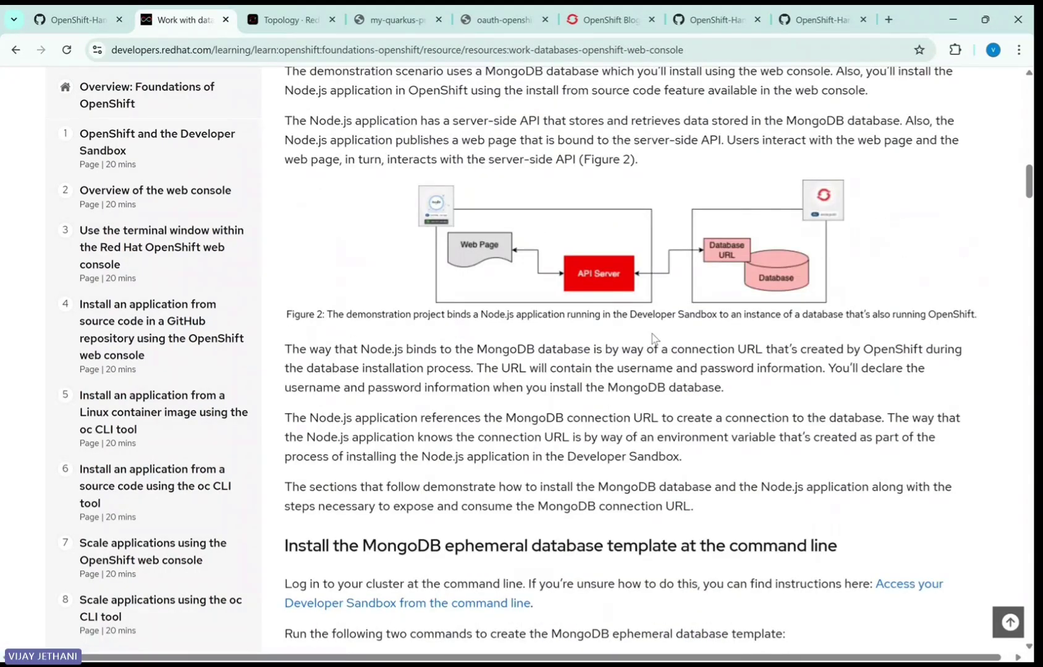
scroll(687, 379, "down", 3)
scroll(684, 373, "up", 14)
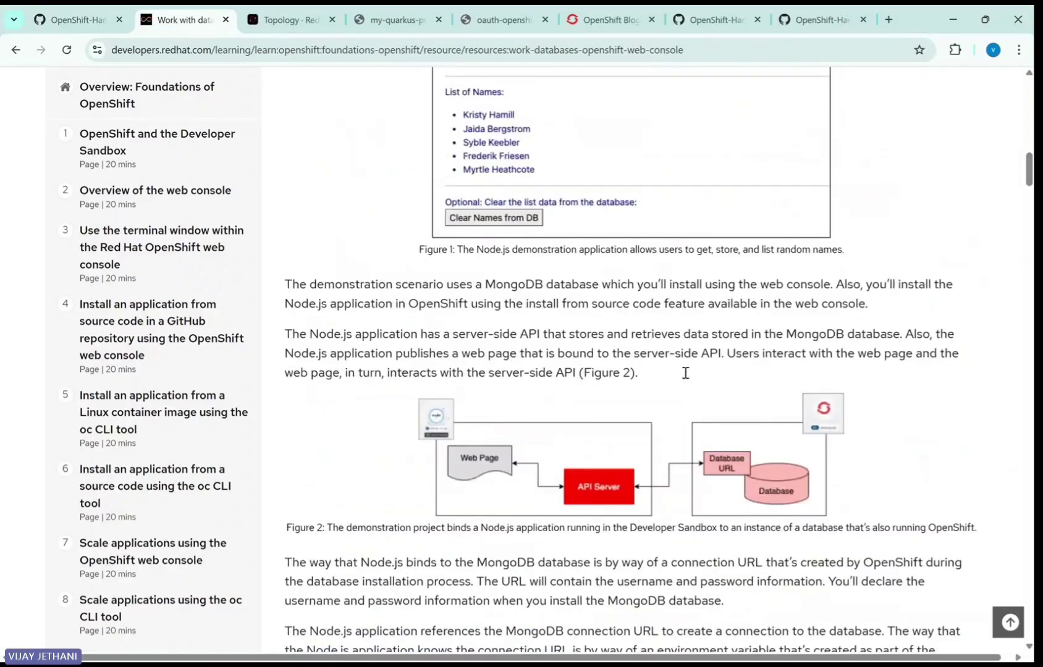
scroll(631, 363, "down", 7)
Examine the lesson's instructions for instantiating the MongoDB template and installing the Node.js application from Git.
scroll(630, 367, "down", 20)
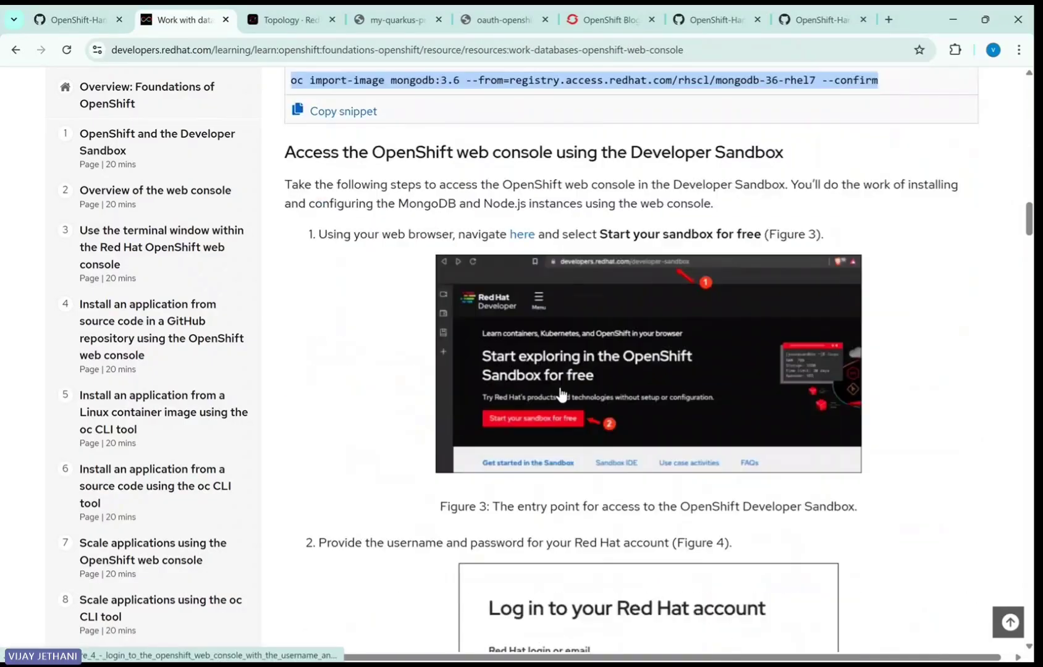
scroll(810, 321, "down", 10)
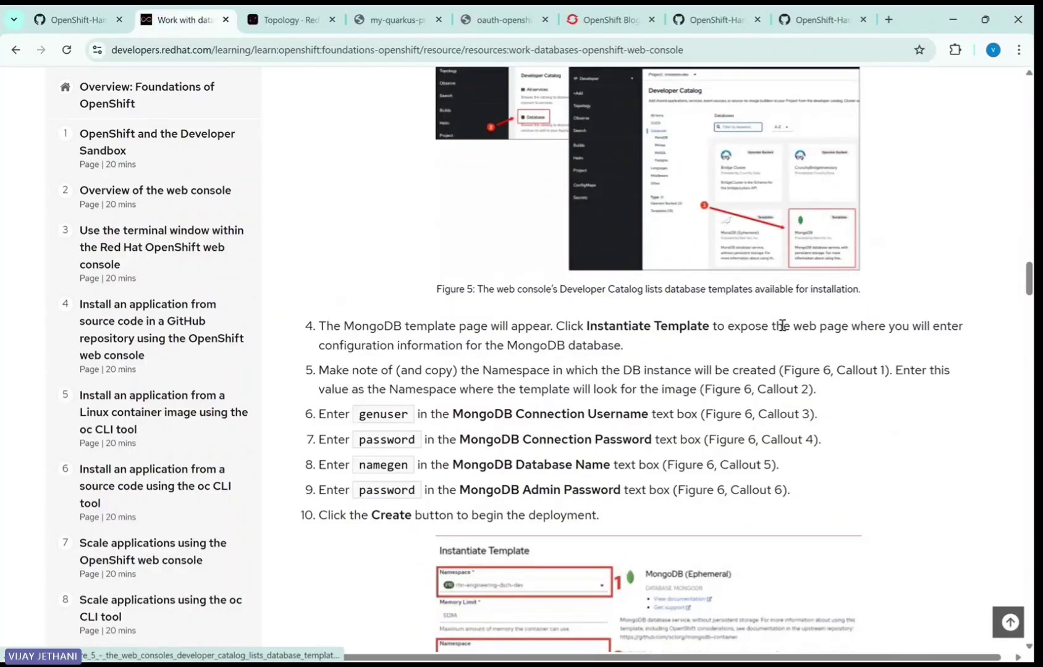
scroll(594, 384, "down", 5)
scroll(539, 485, "down", 4)
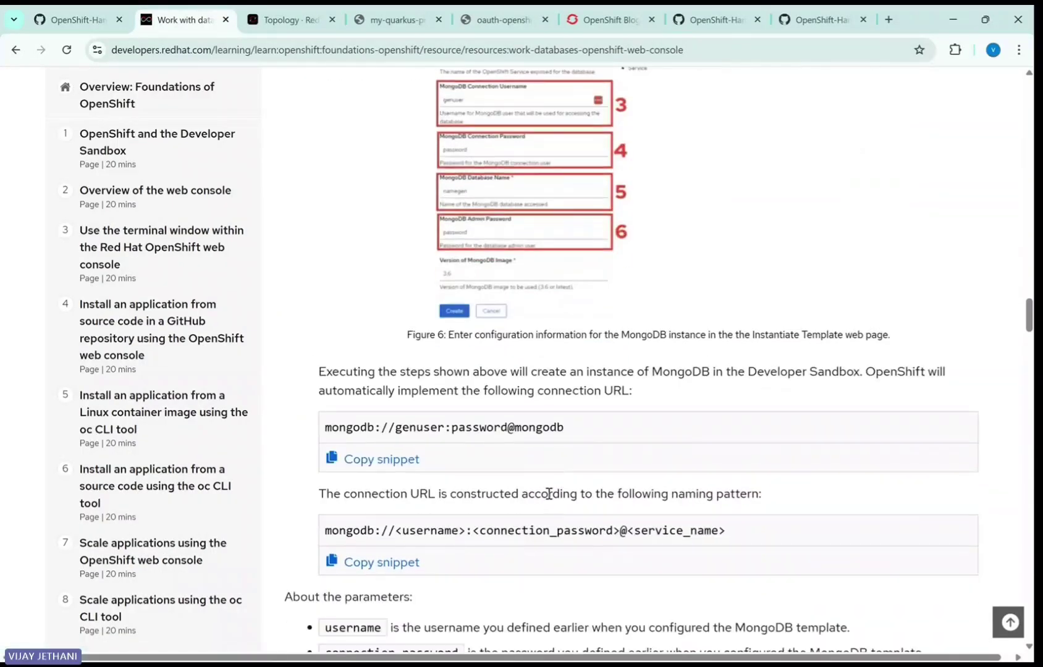
scroll(549, 495, "down", 1)
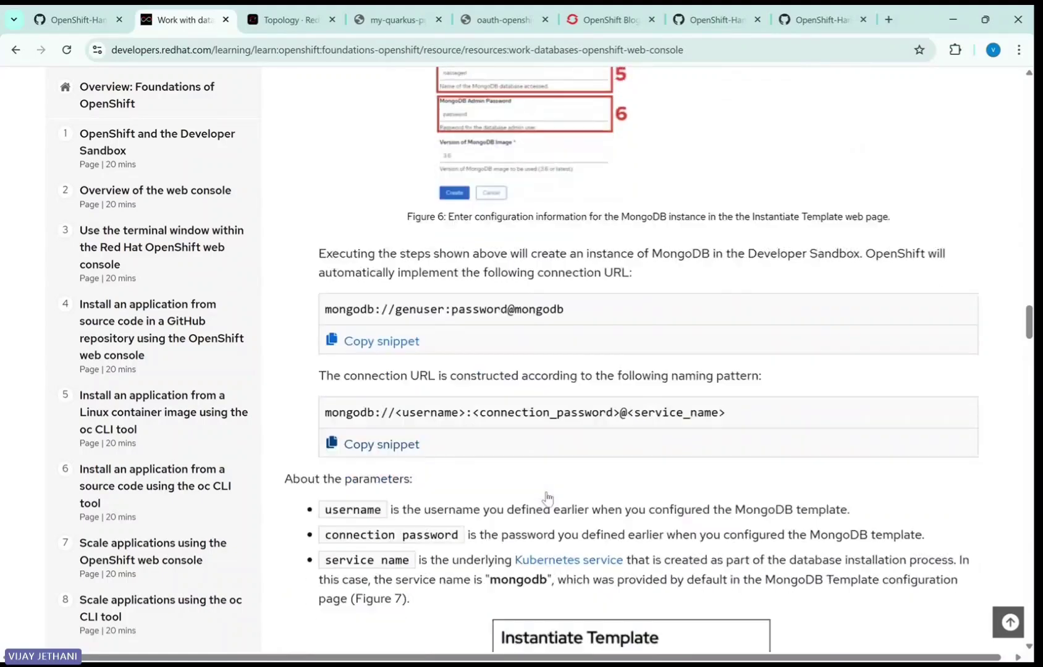
scroll(548, 493, "down", 4)
scroll(548, 494, "down", 10)
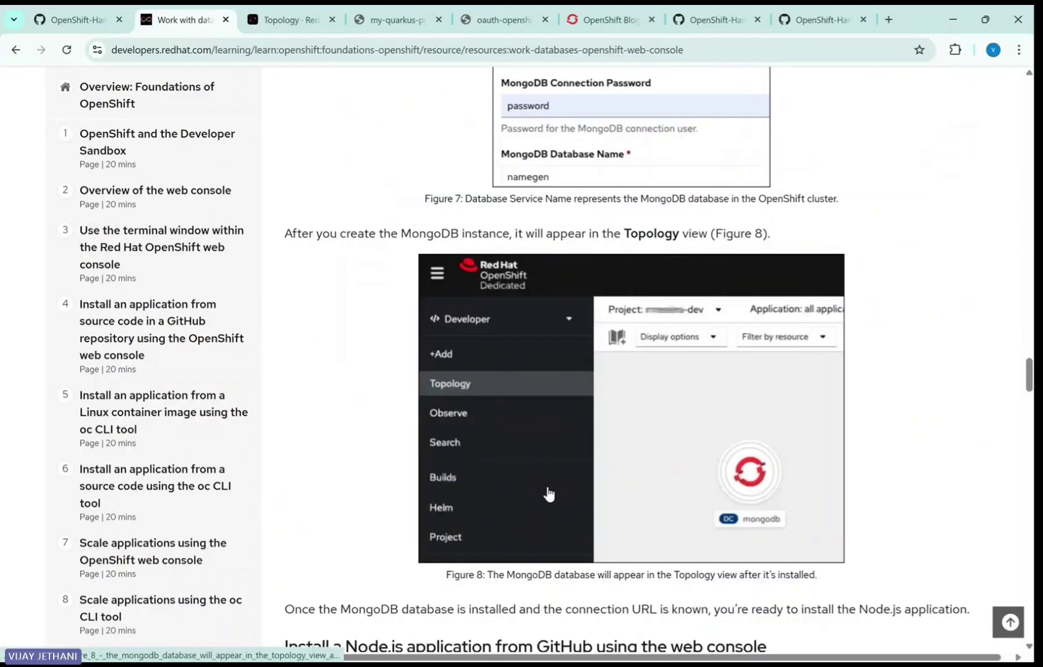
scroll(549, 494, "down", 12)
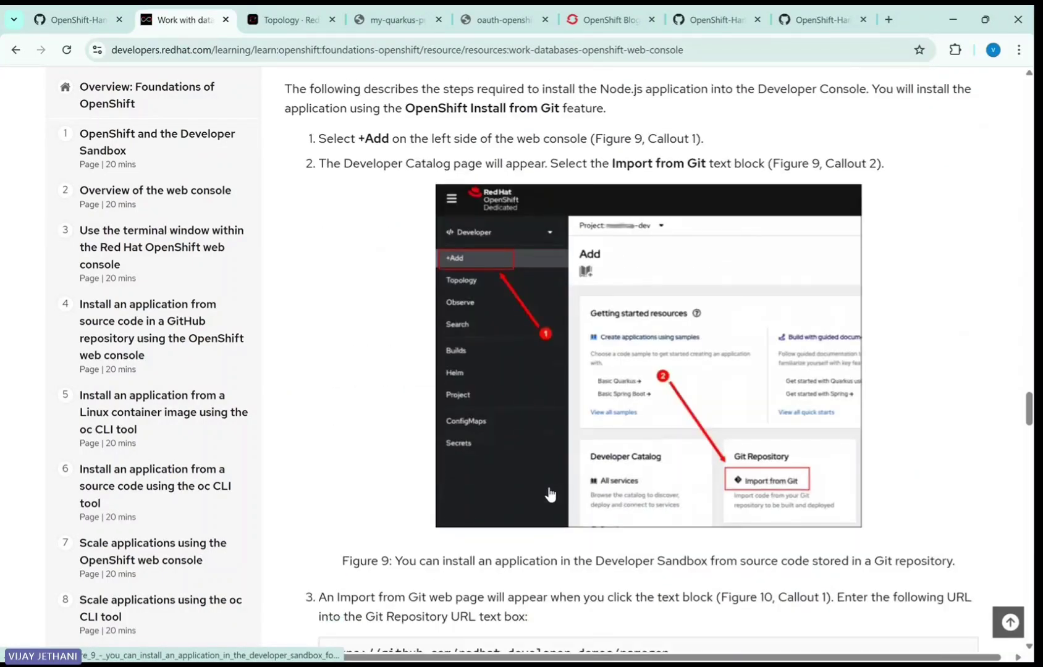
scroll(549, 494, "down", 2)
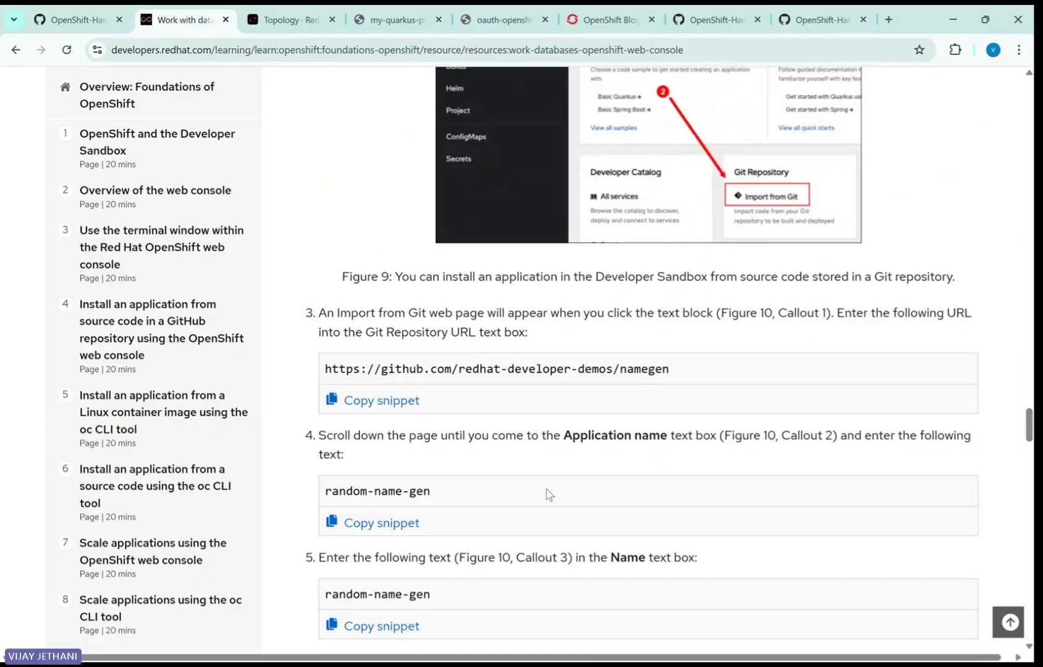
scroll(544, 495, "down", 12)
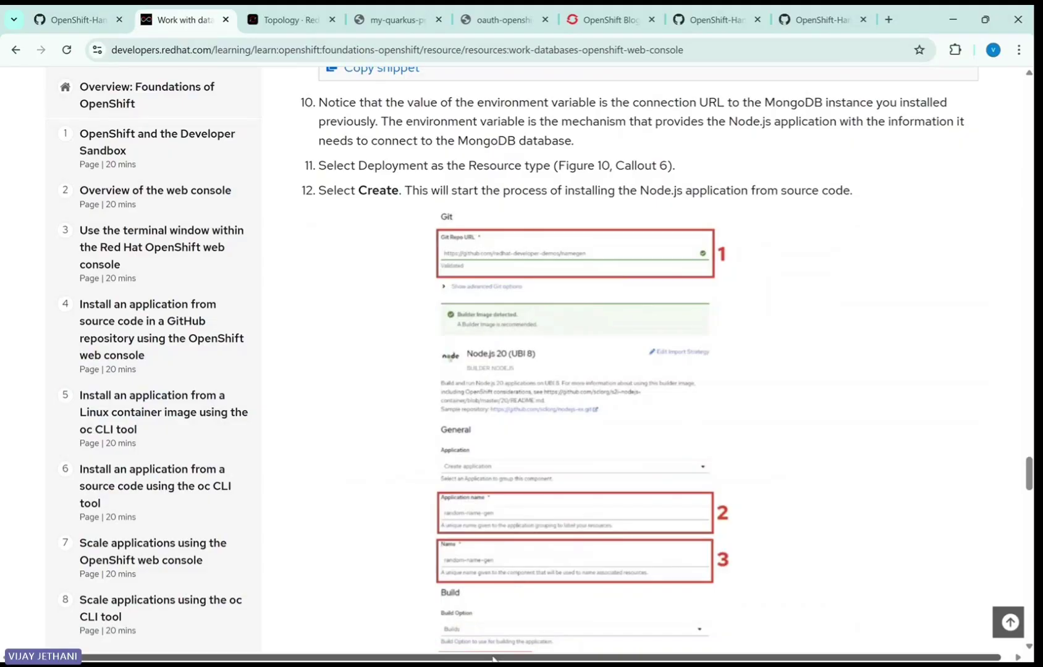
Go back over the lesson to the MongoDB ephemeral template section and return to the OpenShift console's Topology view.
scroll(340, 439, "up", 12)
scroll(353, 420, "up", 20)
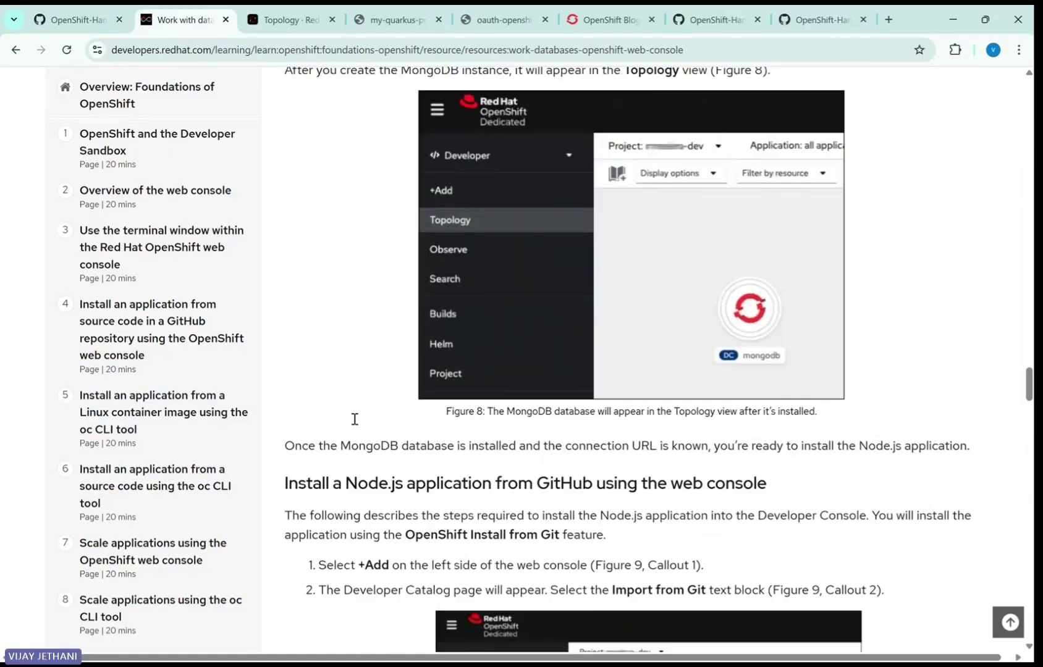
scroll(358, 424, "up", 10)
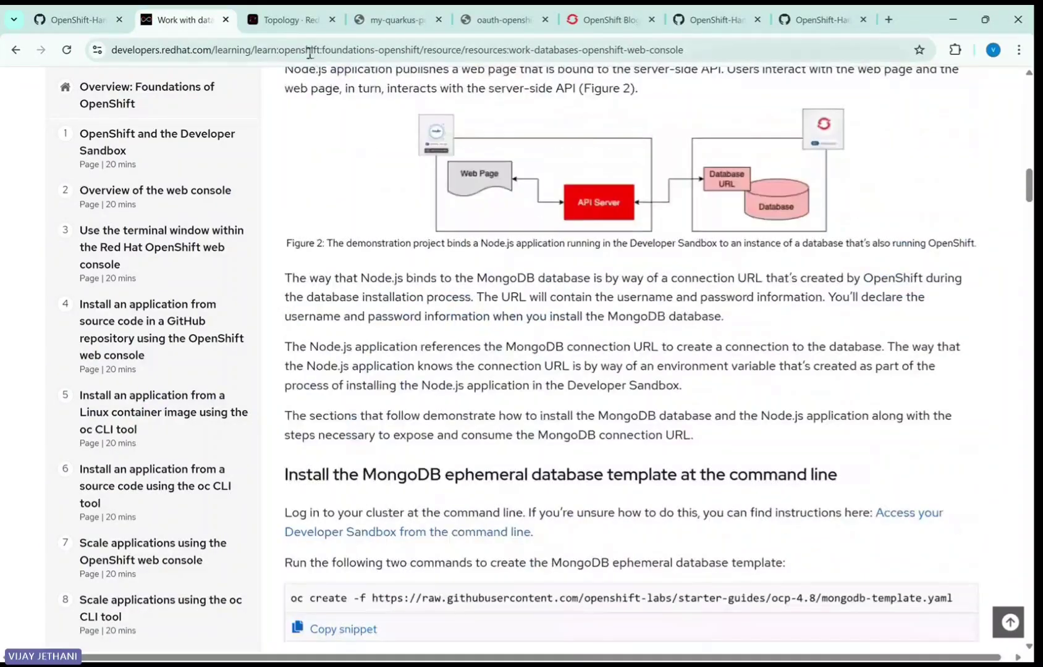
left_click(288, 19)
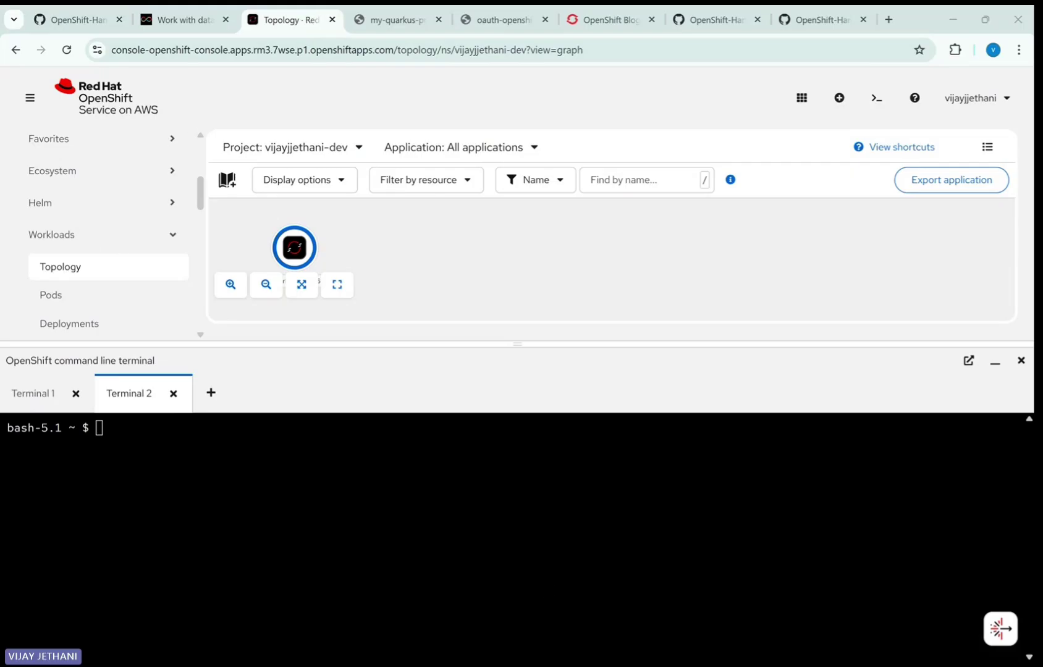
Create MongoDB from the mongodb-ephemeral template with user genuser, the connection password, database namegen and the project's namespace, and review the output.
right_click(110, 429)
left_click(127, 267)
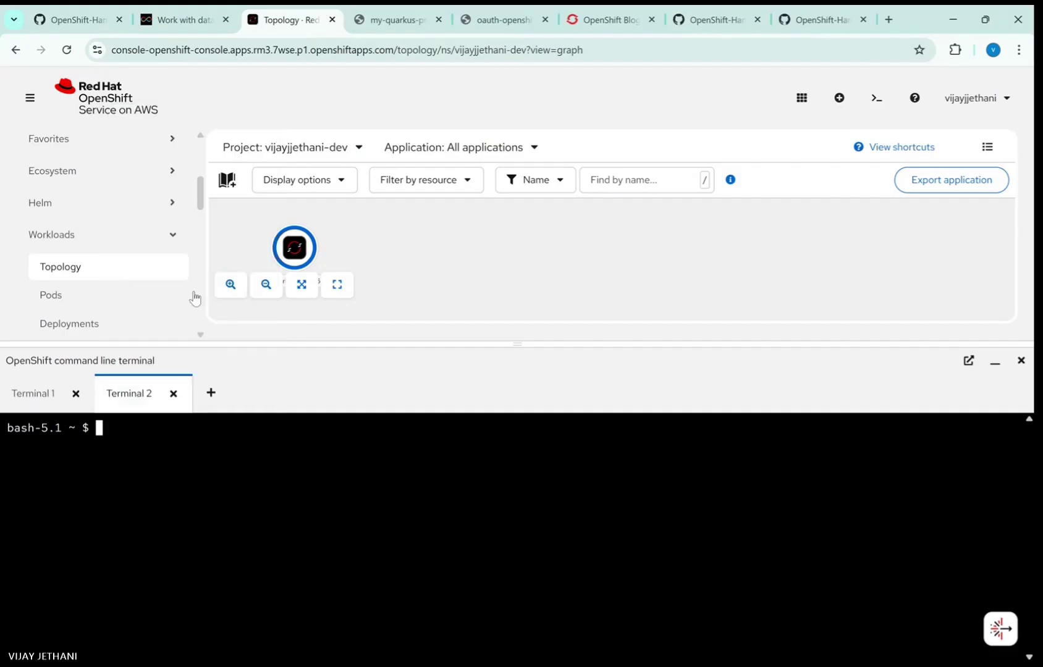
key("Right")
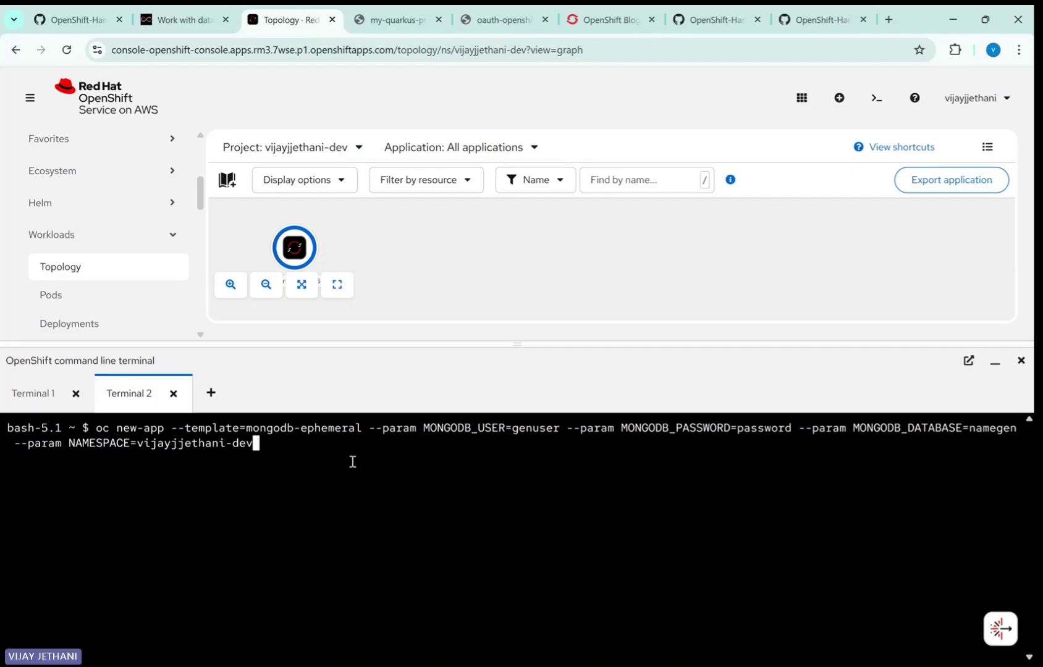
key("Return")
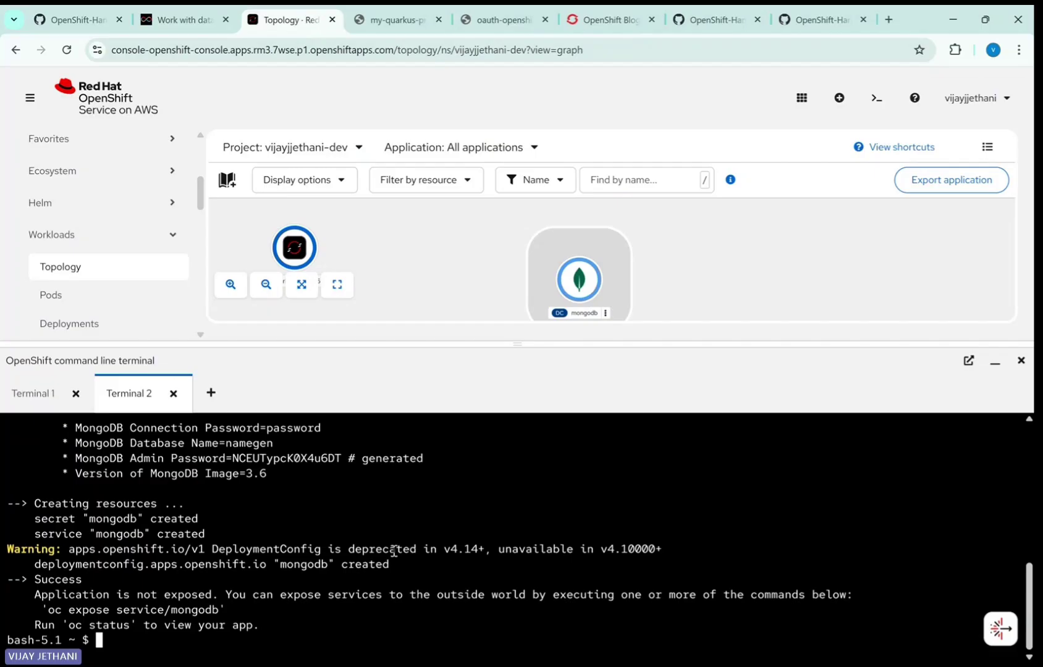
scroll(367, 548, "up", 5)
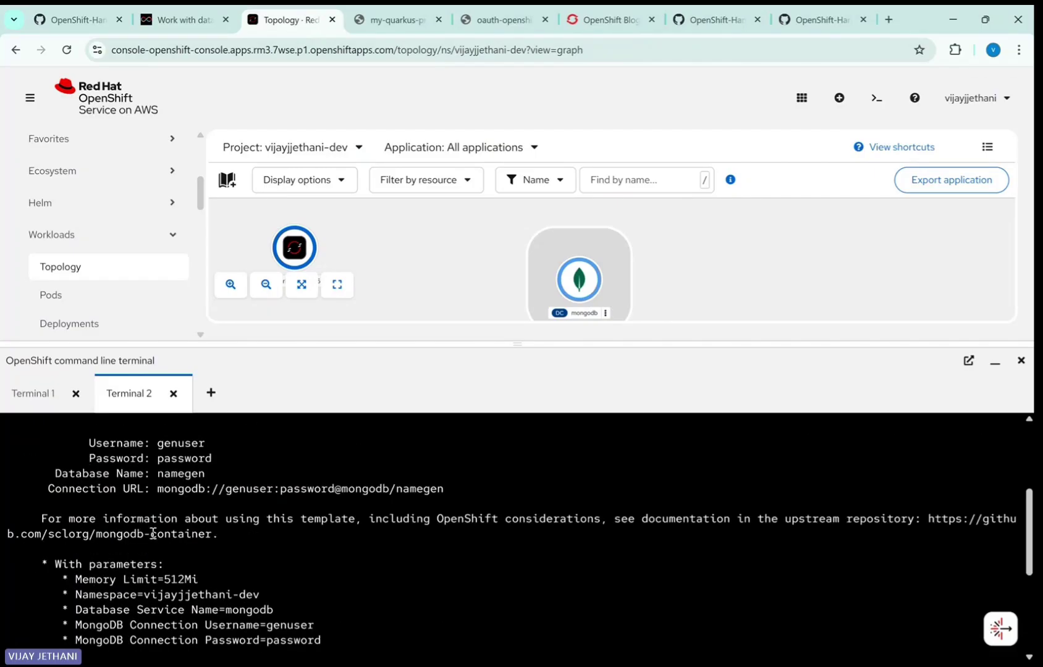
scroll(175, 542, "up", 3)
scroll(238, 549, "down", 8)
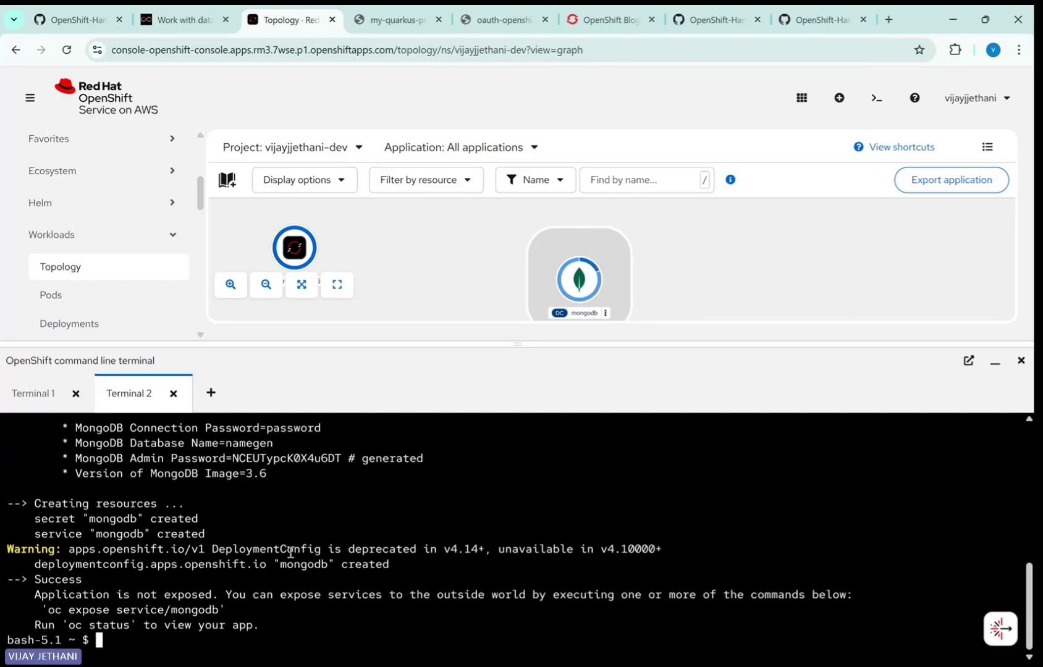
List the project's pods and services with oc get pods and oc get services.
type("oc get ")
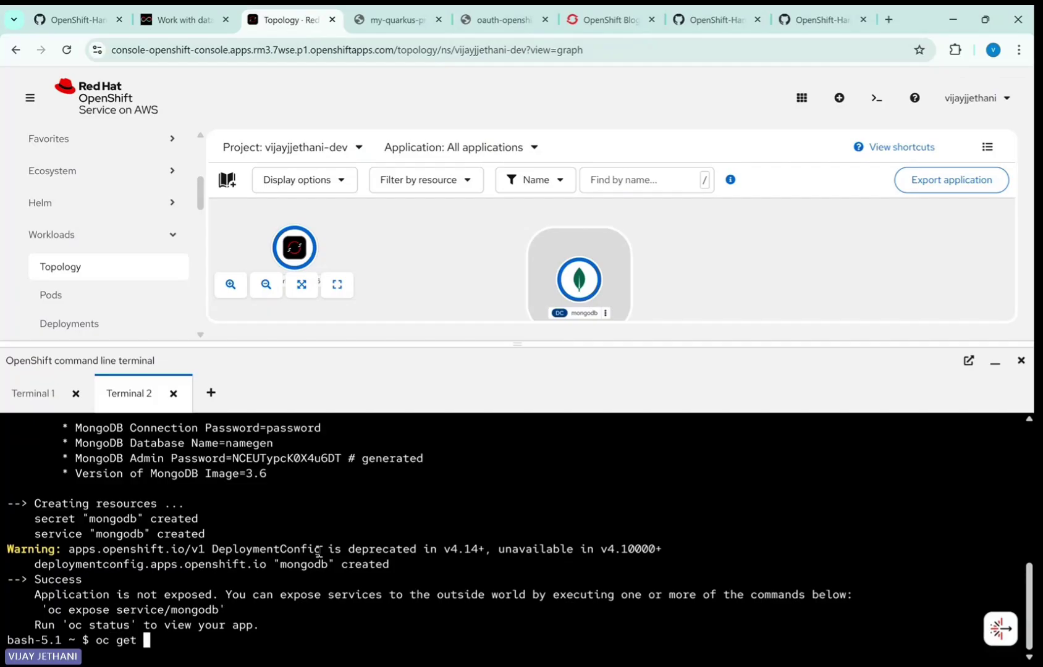
type("pods")
key("Return")
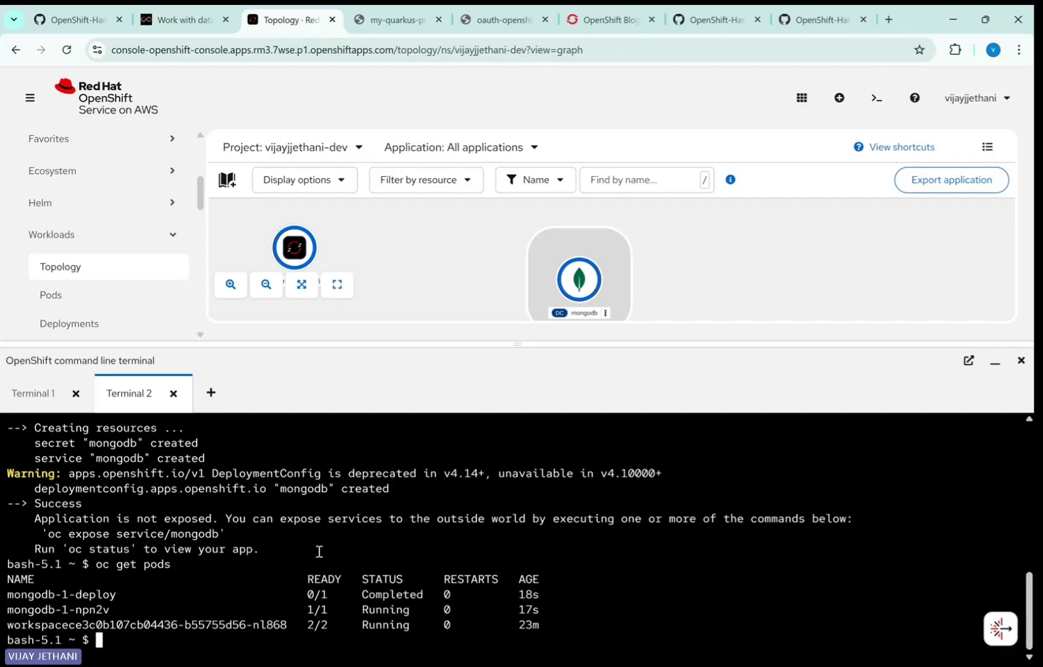
type("oc get services")
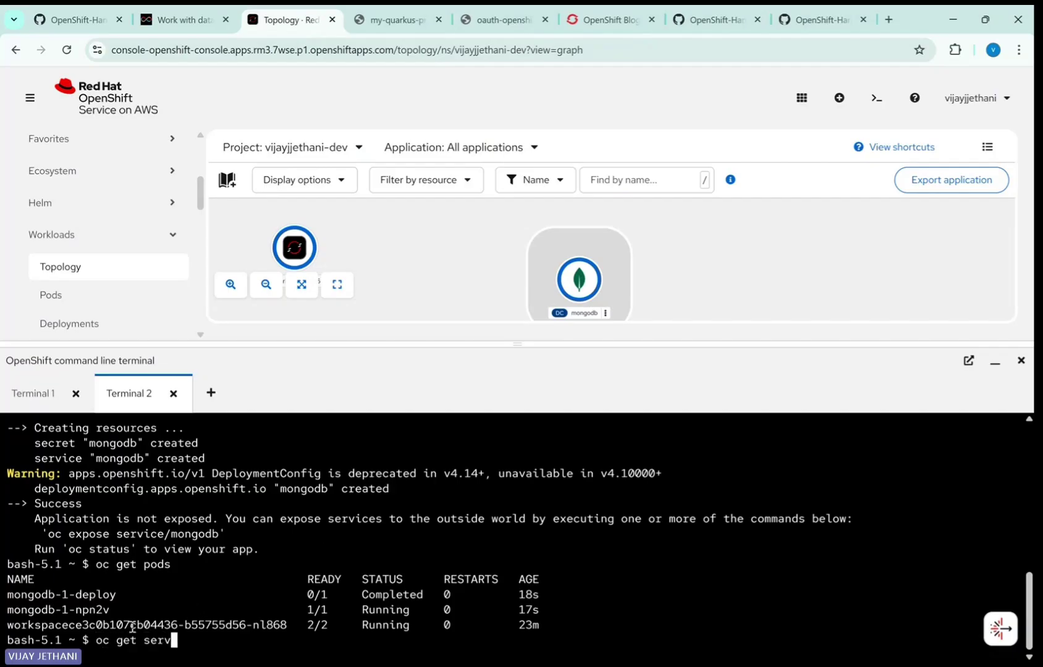
key("Return")
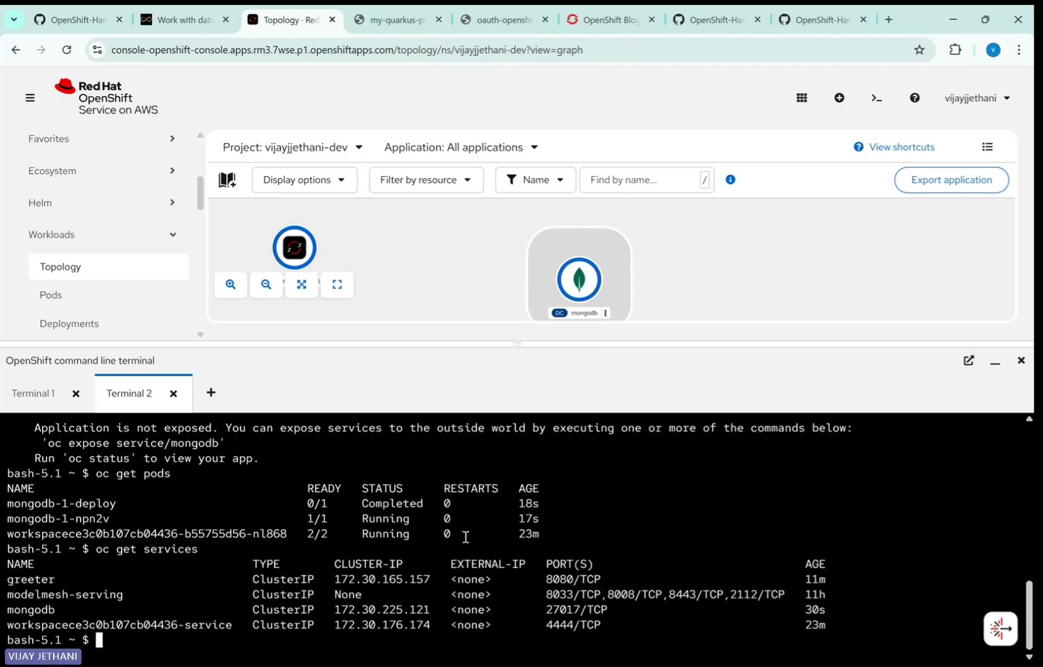
mouse_move(581, 292)
key("alt+Tab")
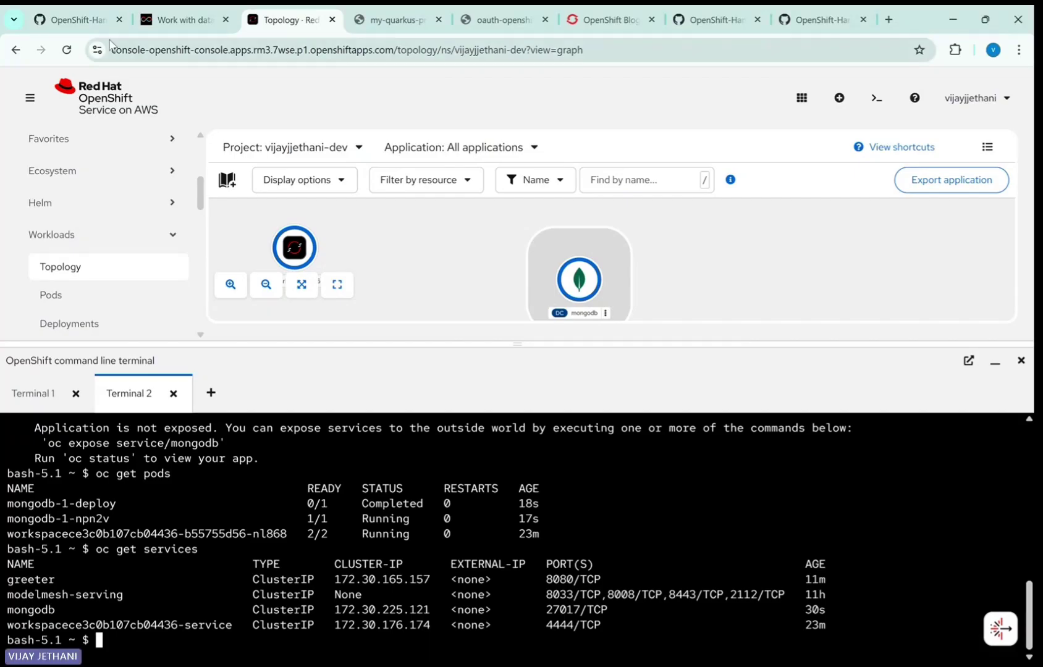
right_click(110, 643)
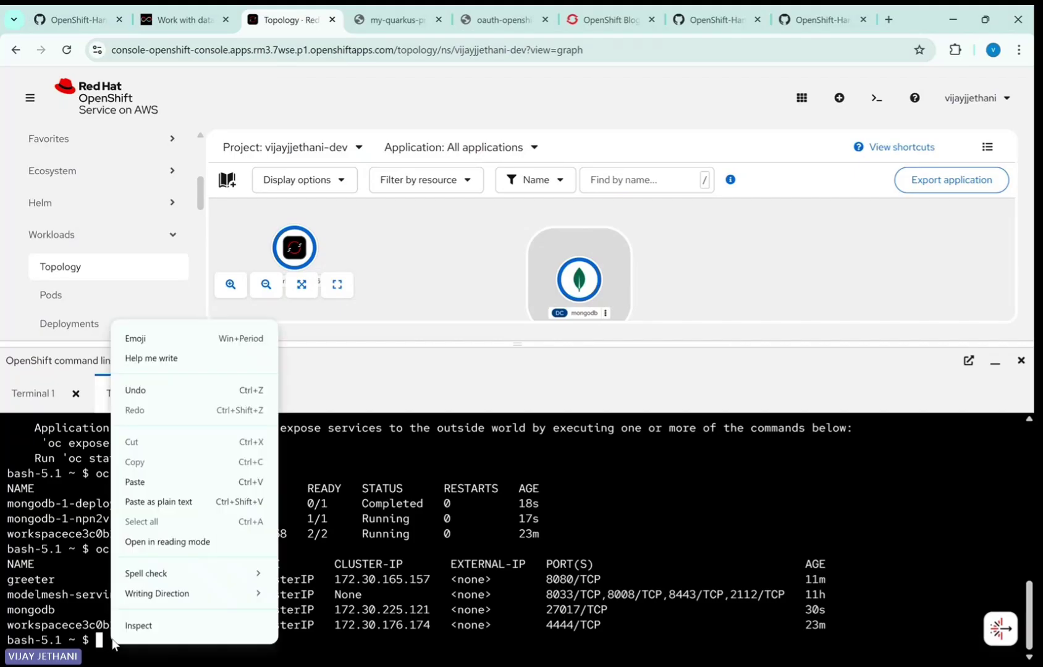
left_click(133, 481)
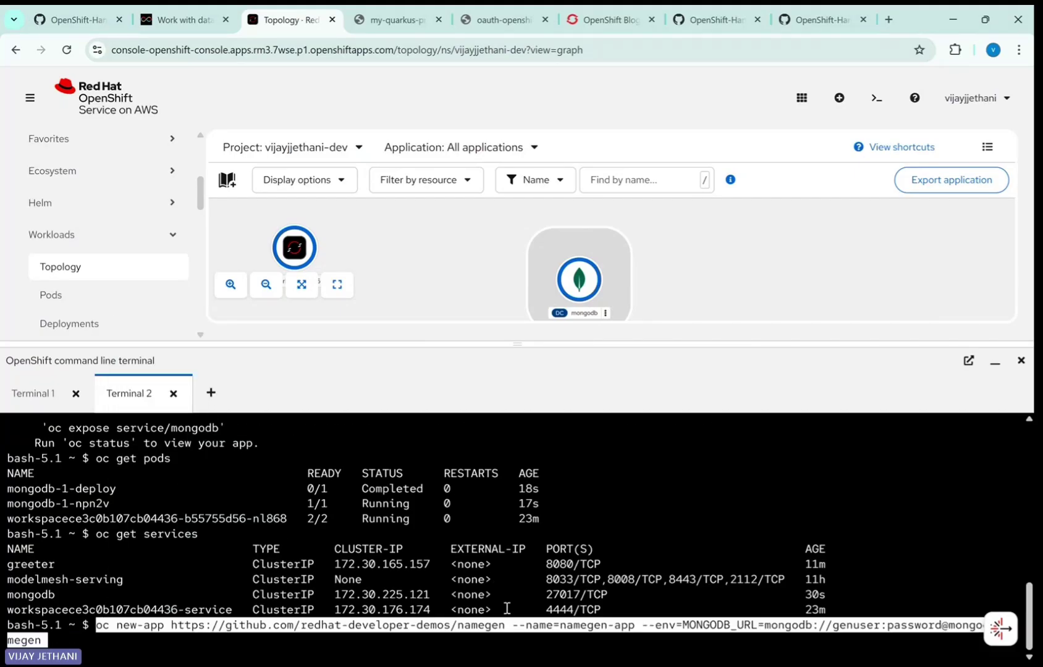
key("Return")
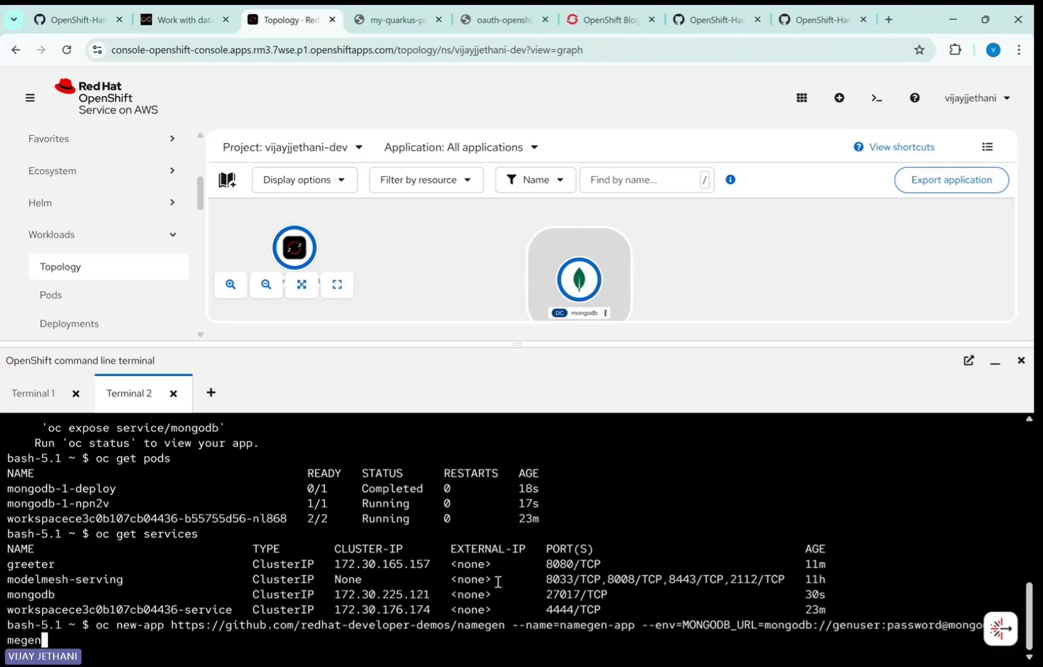
key("Left")
key("Left")
key("Left")
key("Left")
key("Left")
key("Left")
key("Left")
key("Left")
key("Left")
key("Left")
key("Left")
key("Left")
key("Left")
key("Left")
key("Left")
key("Left")
key("Left")
key("Left")
key("Left")
key("Left")
key("Left")
key("Left")
key("Left")
key("Left")
key("Left")
key("Left")
key("Left")
key("Left")
key("Left")
key("Left")
key("Left")
key("Left")
key("Left")
key("Left")
key("Left")
key("Left")
key("Left")
key("Left")
key("Left")
key("Left")
key("Right")
key("Right")
key("Right")
key("Right")
key("Right")
key("Right")
key("Right")
key("Right")
key("Right")
key("Right")
key("Right")
key("Right")
key("Right")
key("Right")
key("Right")
key("Right")
key("Right")
key("Right")
key("Right")
key("Right")
key("Right")
key("Right")
key("Right")
key("Right")
key("Right")
key("Right")
key("Right")
key("Right")
key("Right")
key("Right")
key("Right")
key("Right")
key("Right")
key("Right")
key("Right")
key("Right")
key("Right")
key("Right")
key("Right")
key("Right")
key("Right")
key("Right")
key("Right")
key("Right")
key("Right")
key("Right")
key("Right")
key("Right")
key("Right")
key("Right")
key("Right")
key("Right")
key("Right")
key("Right")
key("Right")
key("Right")
key("Right")
key("Right")
key("Right")
key("Right")
key("Right")
key("Right")
key("Right")
key("Right")
key("Right")
key("Right")
key("Right")
key("Return")
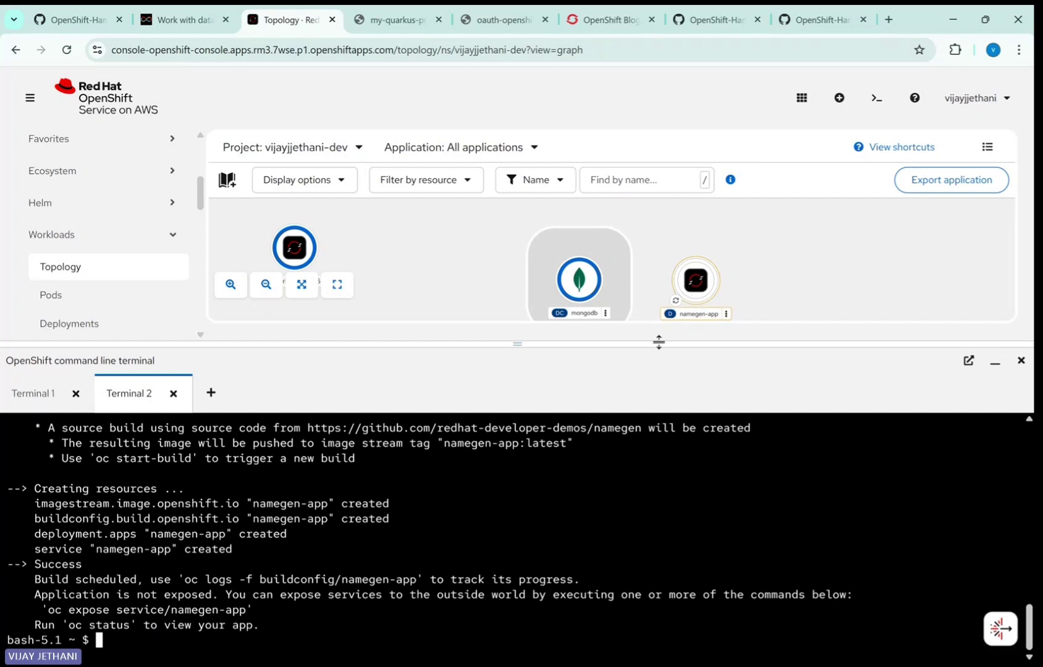
Shrink the terminal area and review the namegen-app deployment's notices, pods, builds and services in the topology.
left_click_drag(660, 345, 657, 437)
left_click(691, 293)
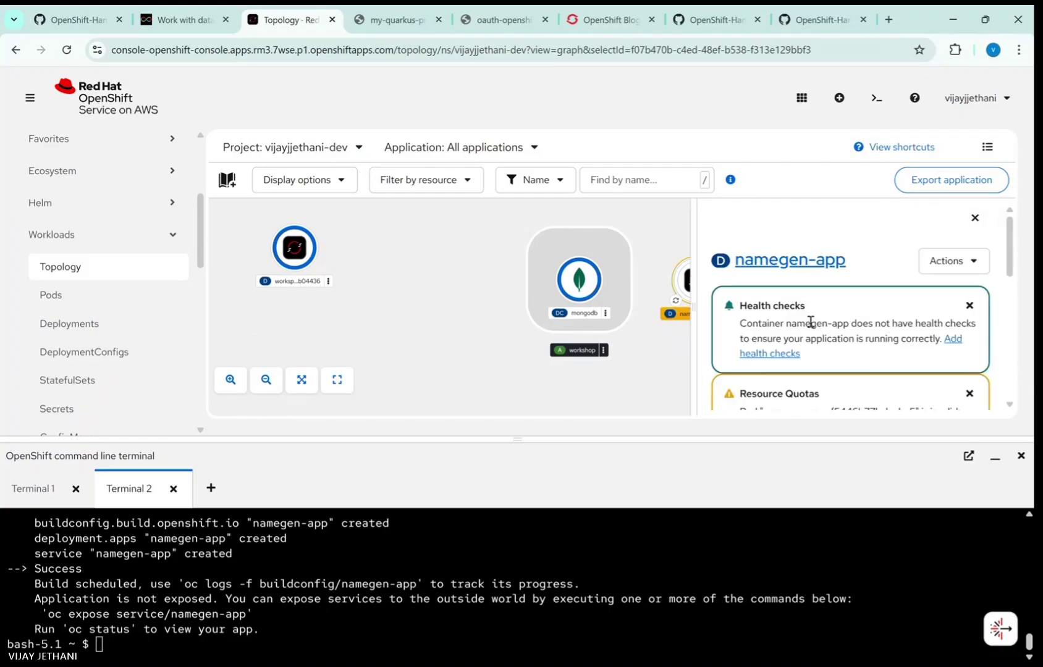
scroll(811, 322, "down", 2)
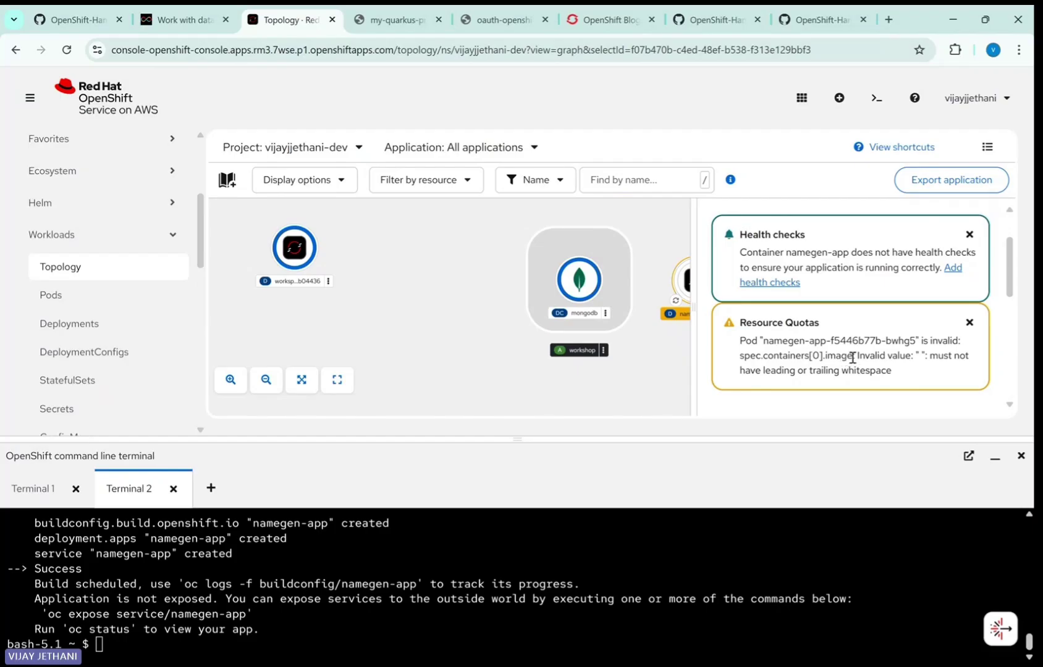
scroll(852, 357, "up", 1)
scroll(852, 358, "down", 3)
scroll(853, 361, "down", 3)
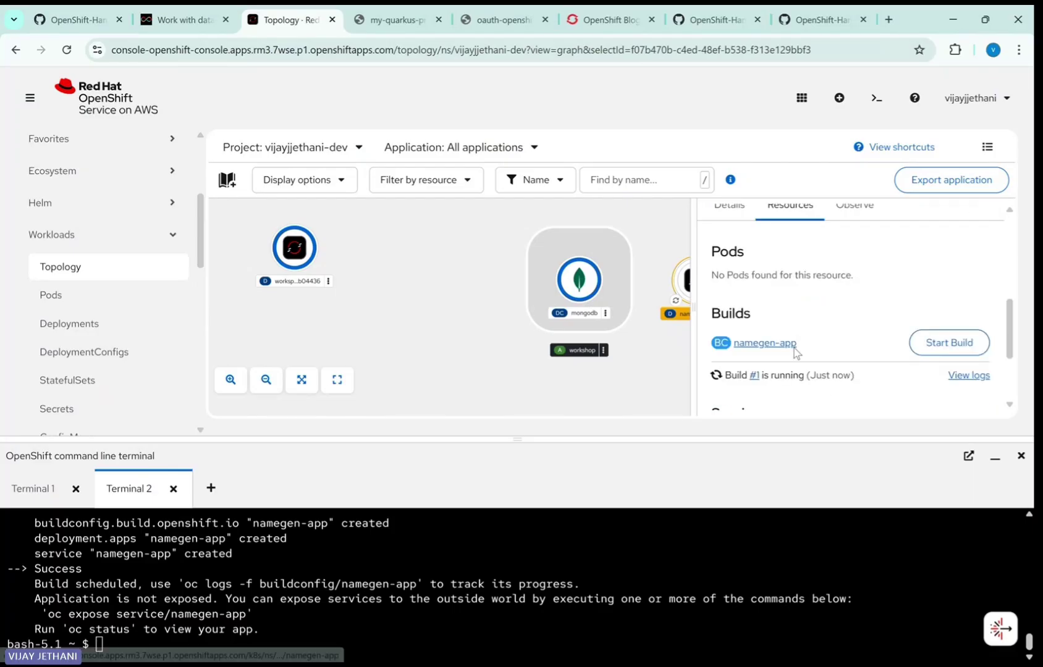
scroll(807, 379, "down", 1)
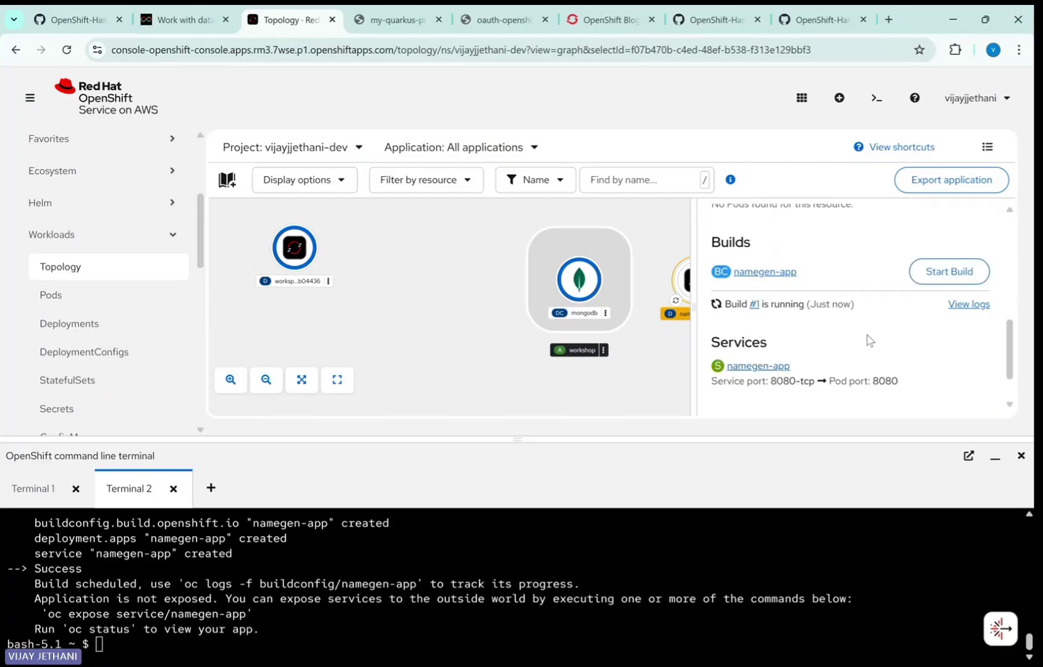
Open the logs of the namegen-app build and shrink the terminal area to give them more room.
left_click(969, 306)
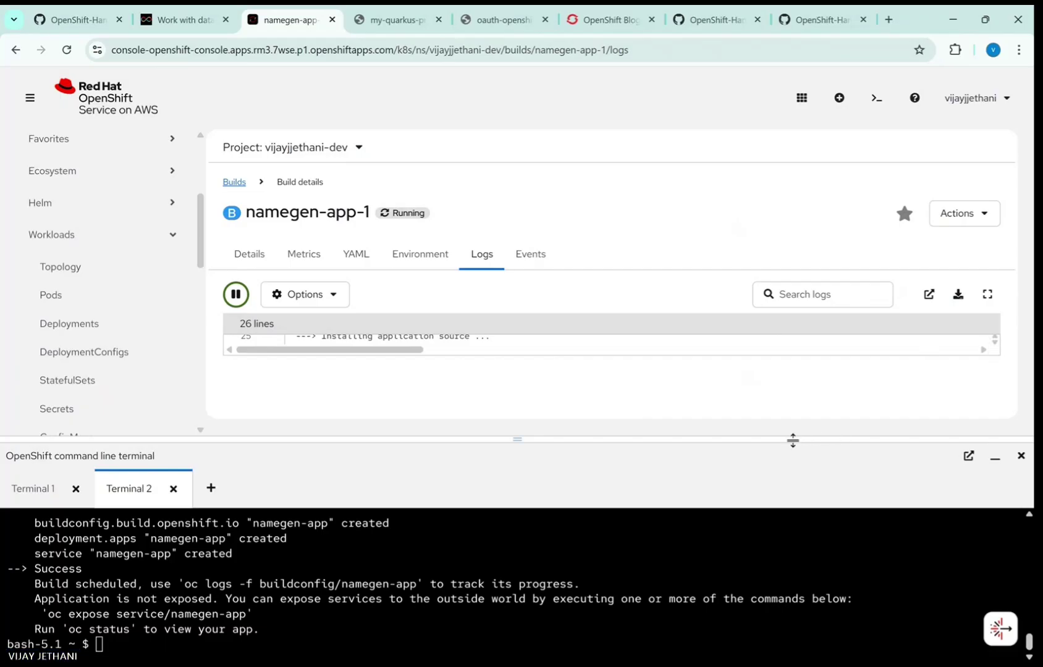
left_click_drag(793, 443, 779, 549)
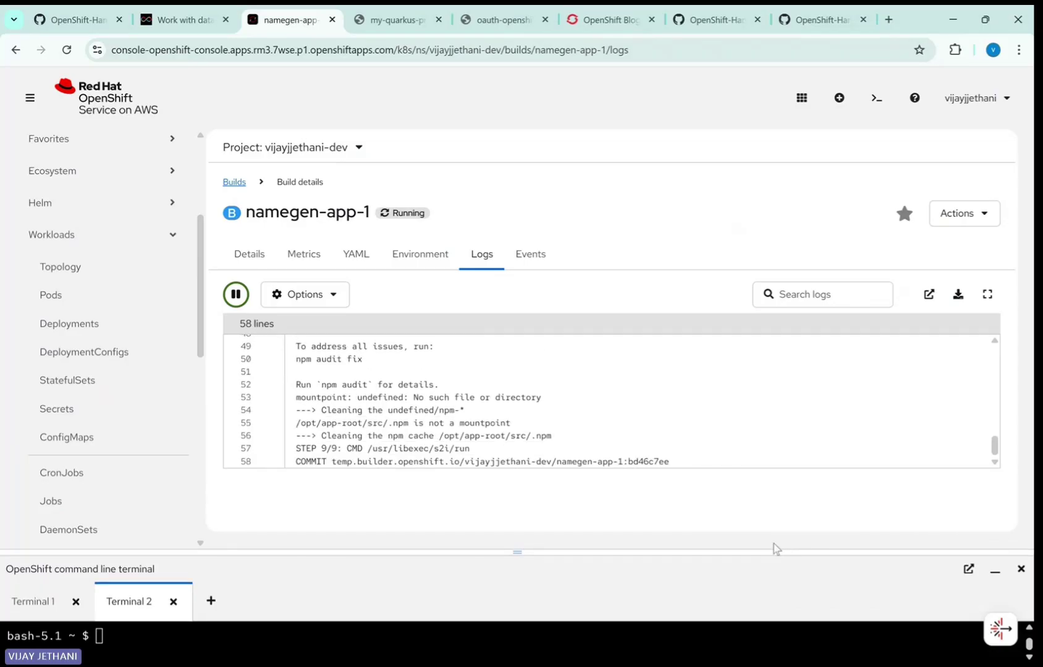
left_click_drag(776, 548, 769, 537)
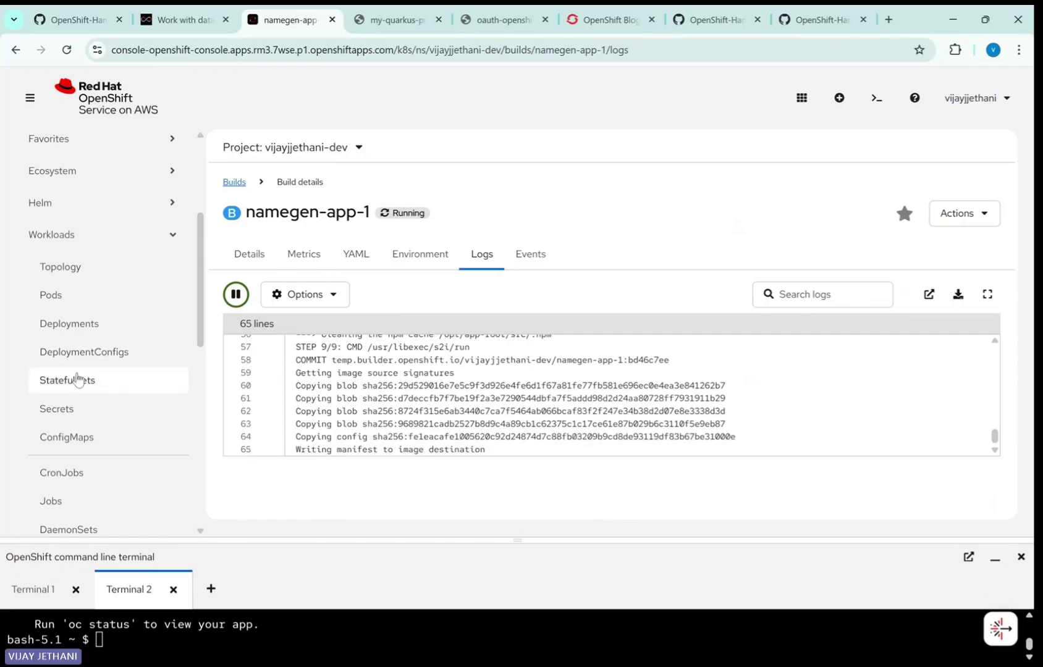
Return to the Topology view and check the namegen-app deployment's pods, builds, services and routes.
scroll(93, 352, "up", 1)
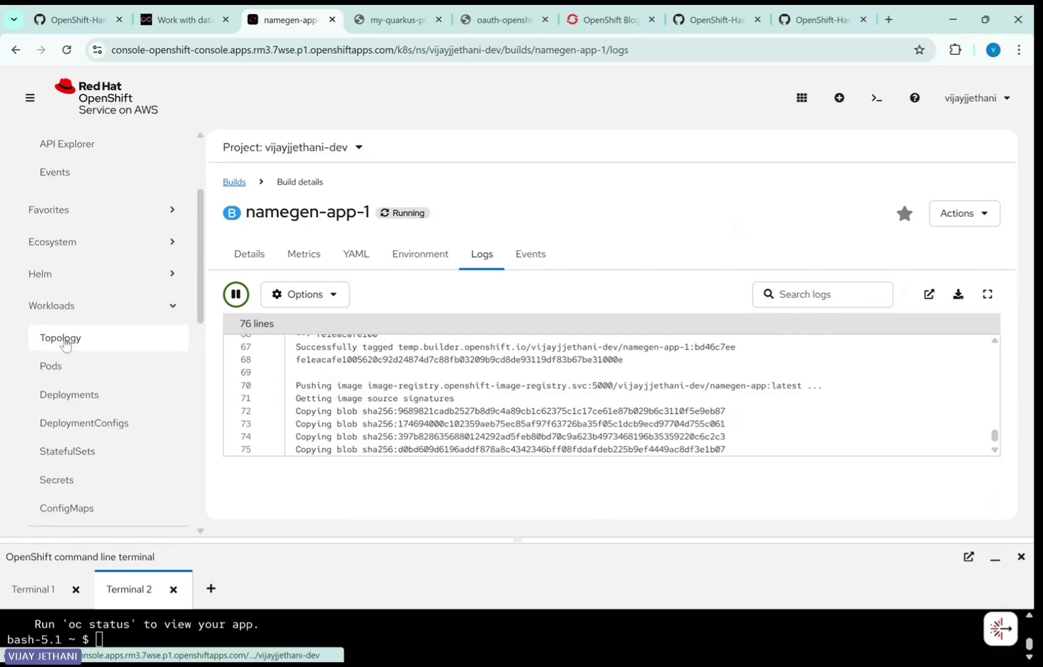
left_click(71, 338)
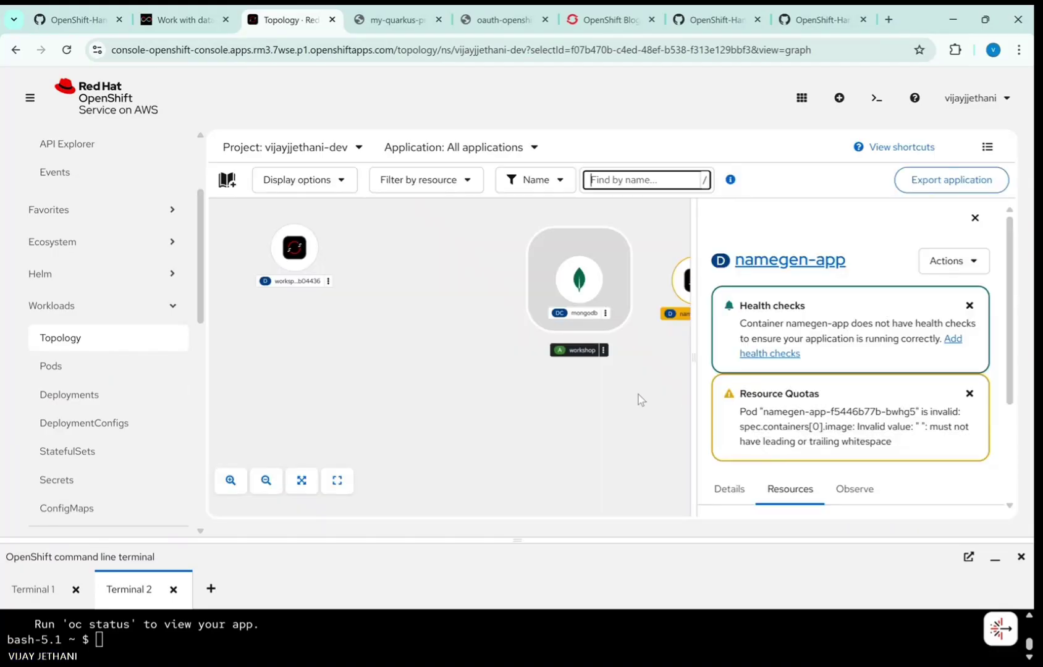
scroll(875, 379, "down", 3)
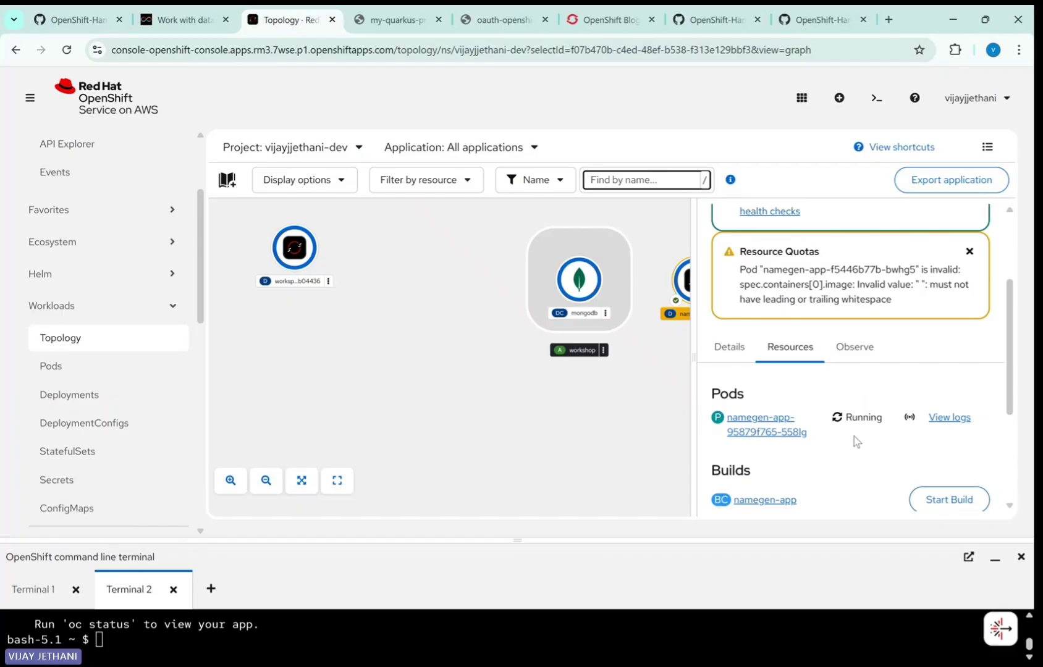
scroll(828, 433, "down", 3)
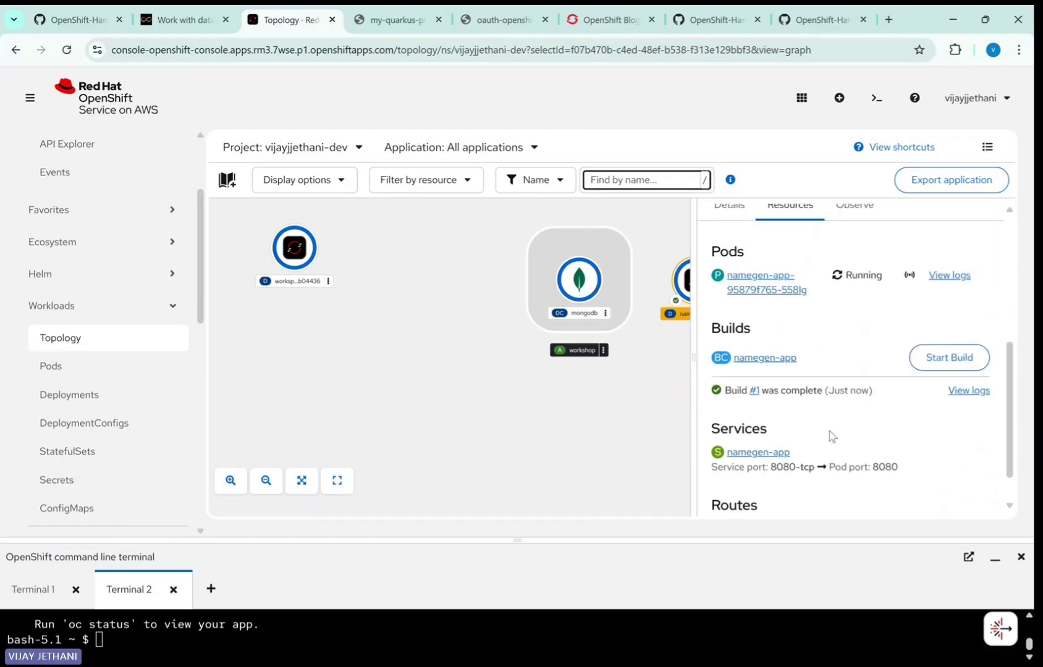
scroll(829, 431, "down", 1)
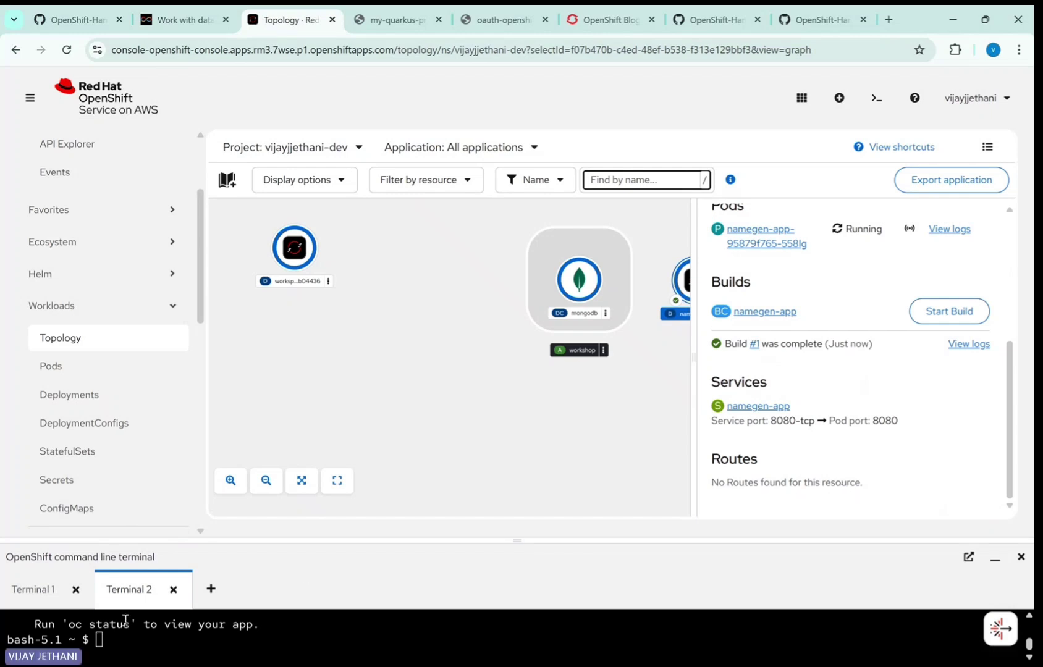
Enlarge the terminal area upward and clear the Terminal 2 output with the clear command.
left_click_drag(466, 539, 440, 349)
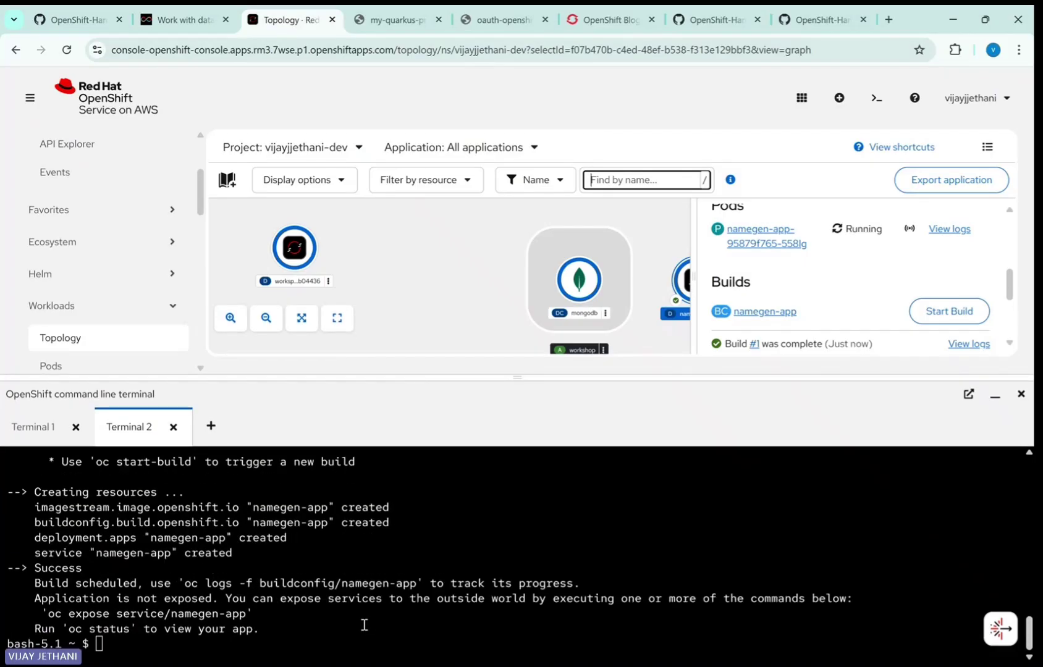
left_click(210, 647)
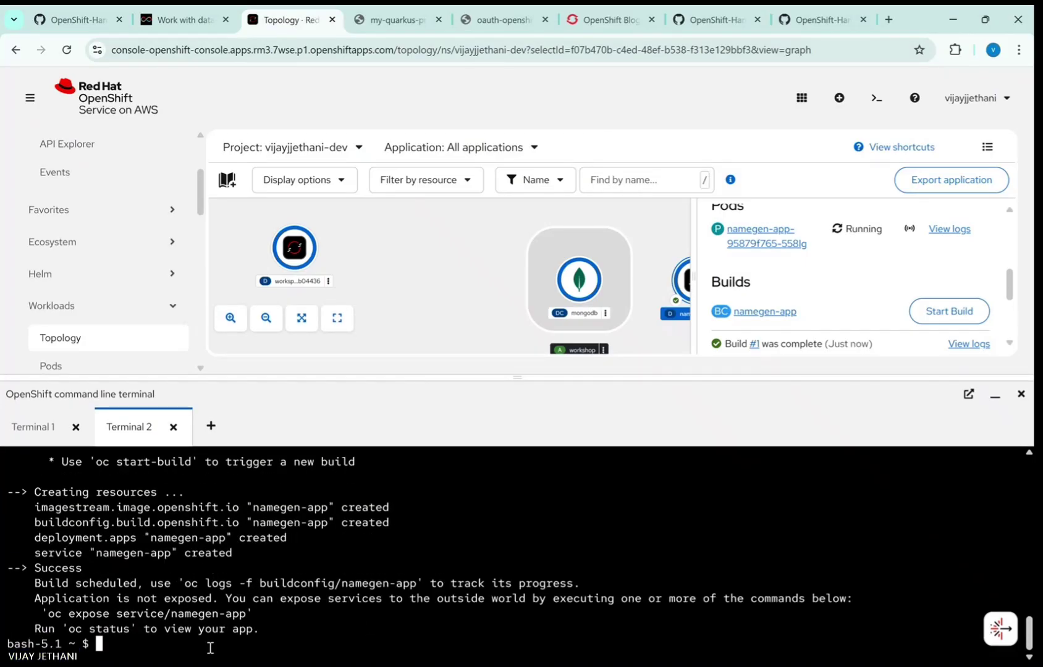
type("clear")
key("Return")
Check the pods and services again after the namegen-app build with oc get pods and oc get services.
type("oc get pods")
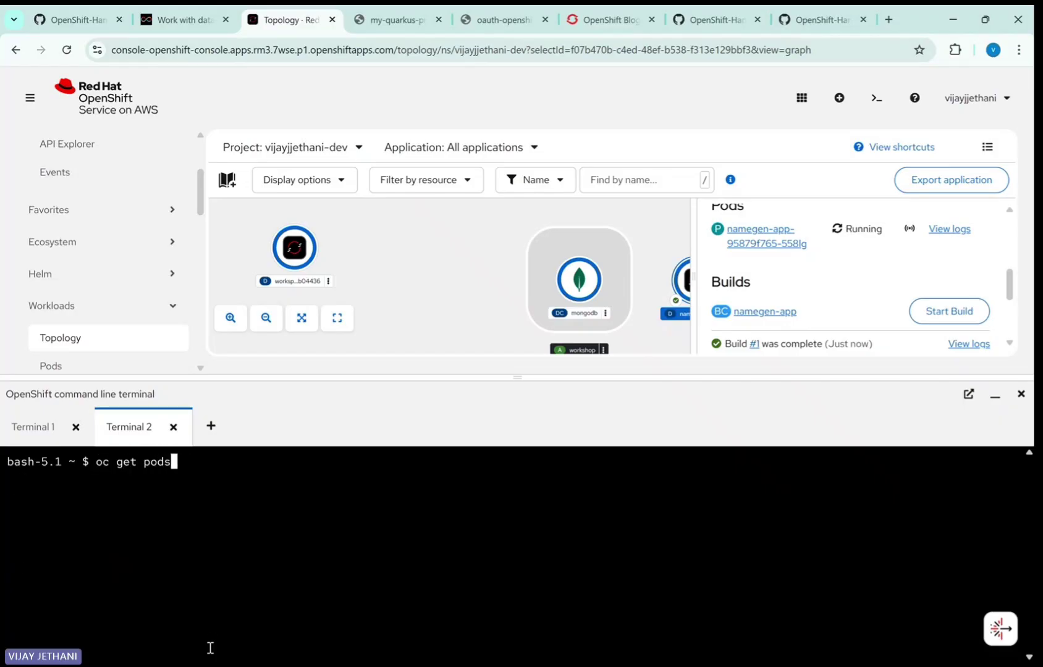
key("Return")
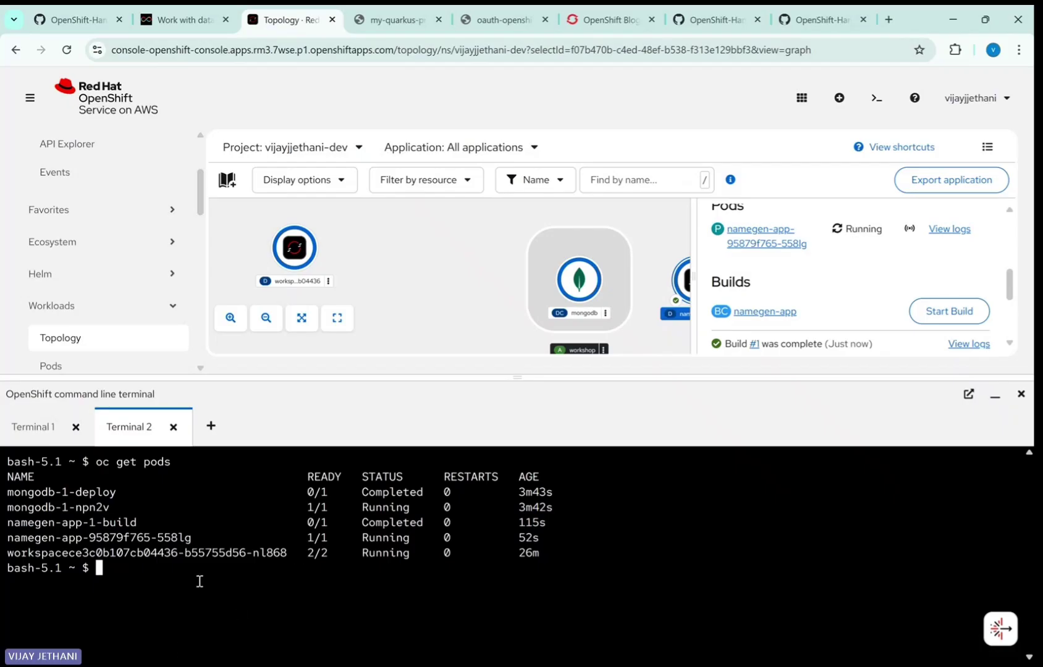
type("oc get service")
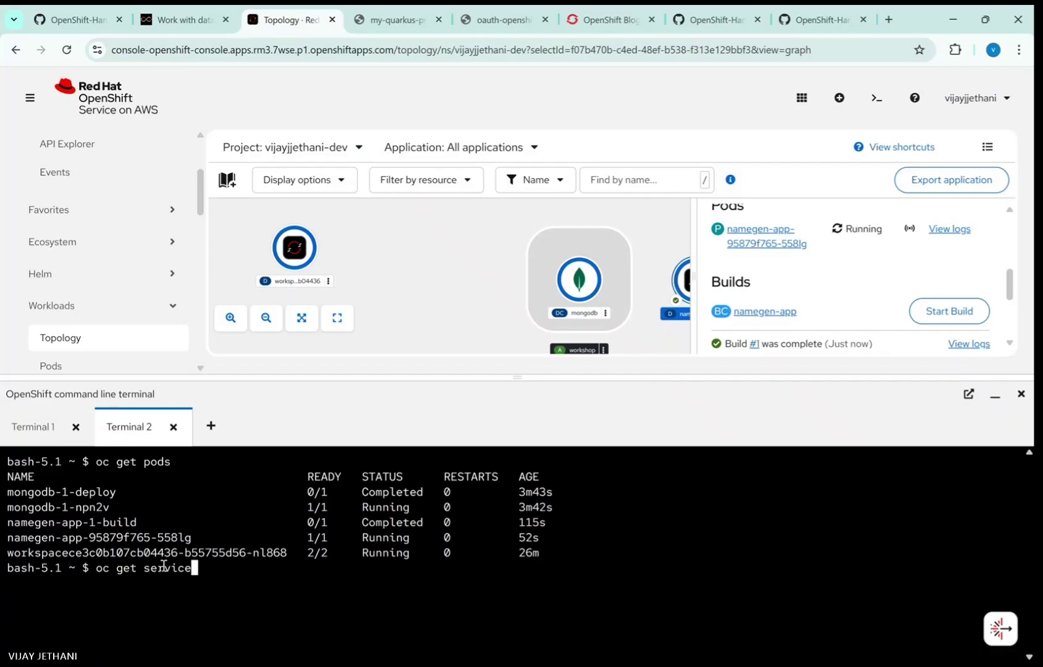
type("s")
key("Return")
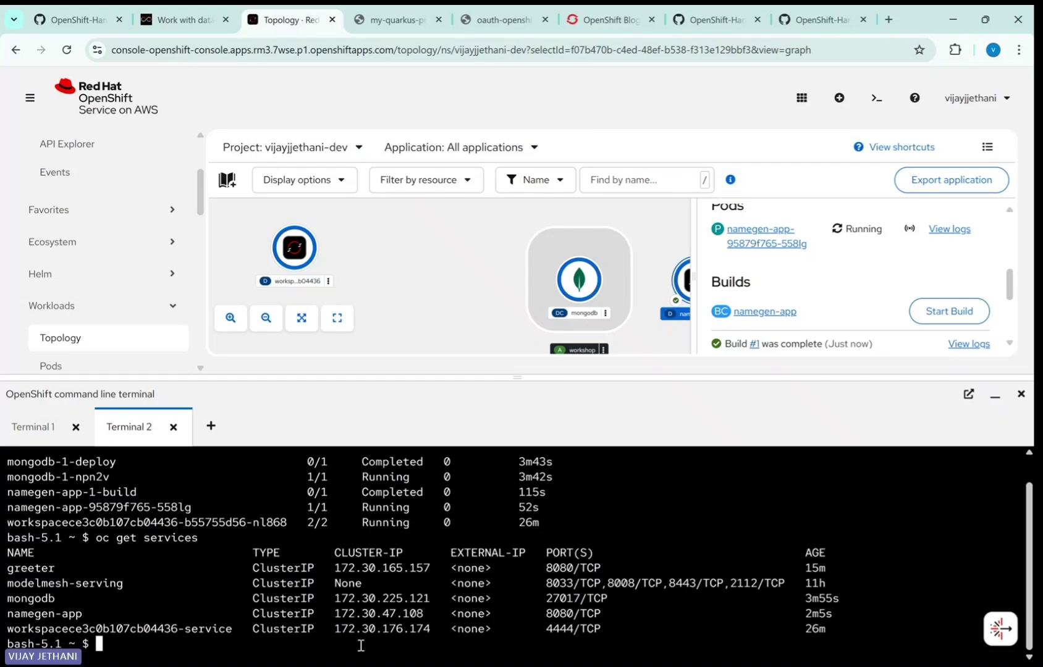
Expose the namegen-app service as a route with oc expose service/namegen-app.
type("oc expose service/")
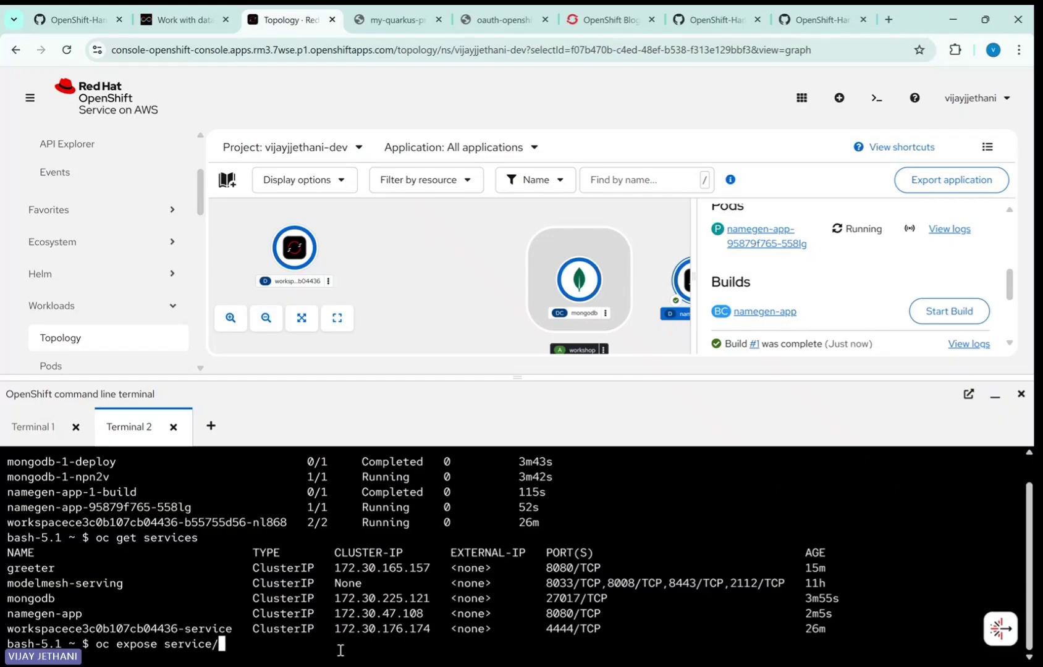
type("namegen")
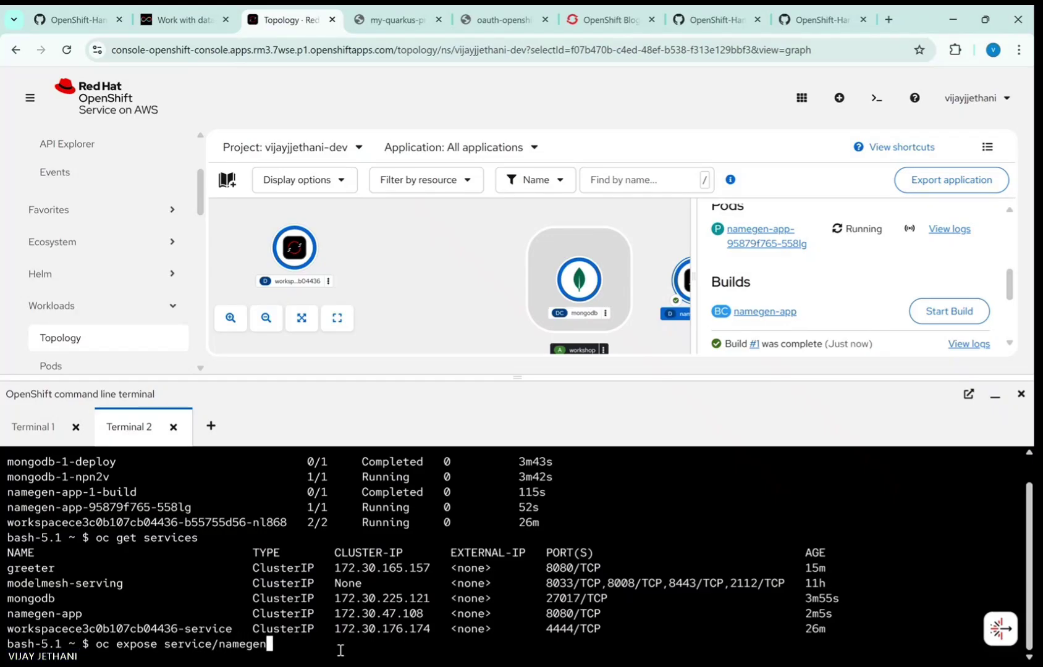
type("-app")
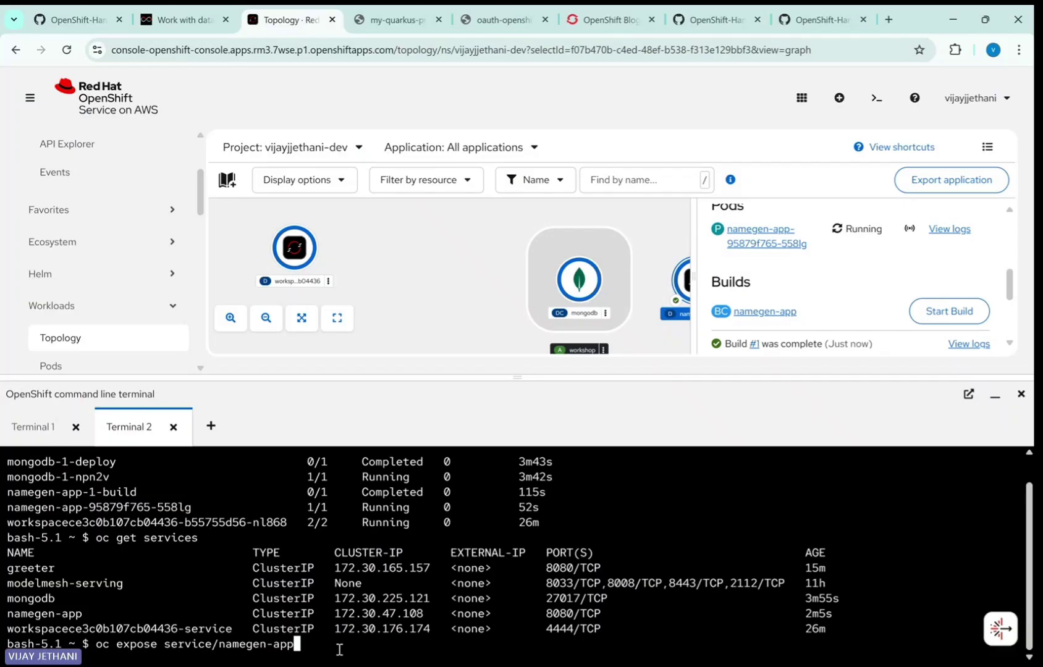
key("Return")
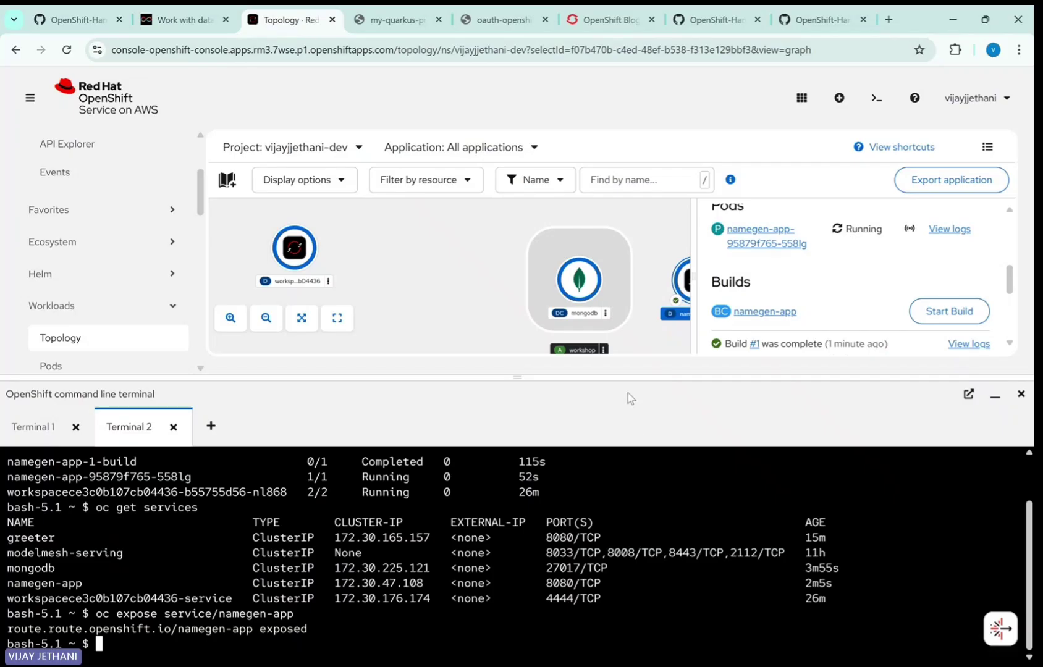
Give the Topology graph more room beside the terminal and details areas, and open the namegen-app URL.
left_click_drag(618, 379, 622, 475)
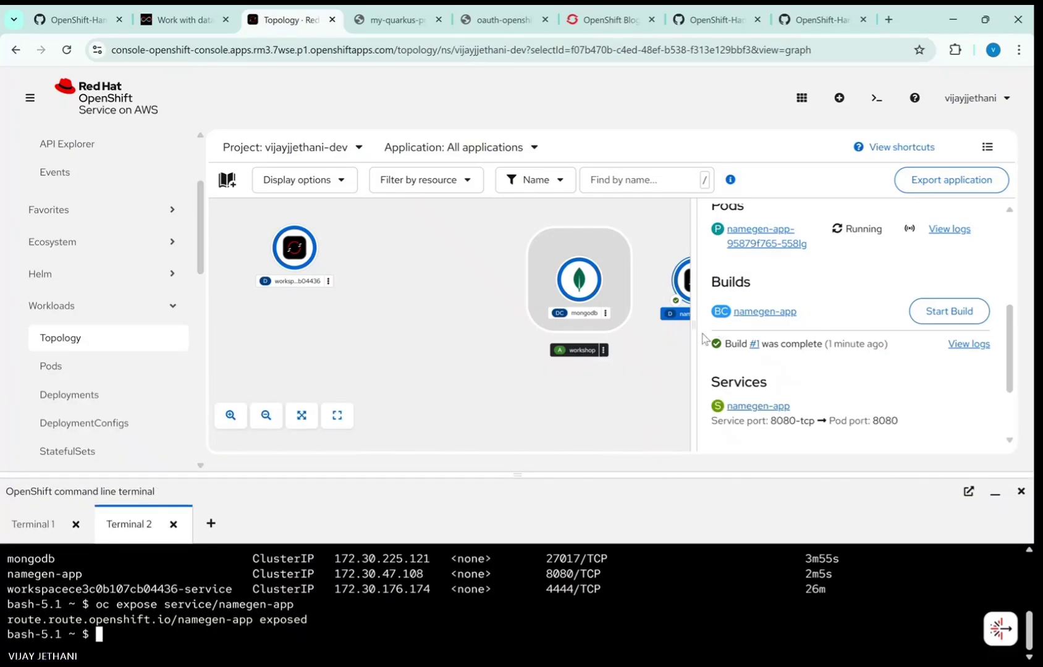
left_click_drag(697, 329, 736, 330)
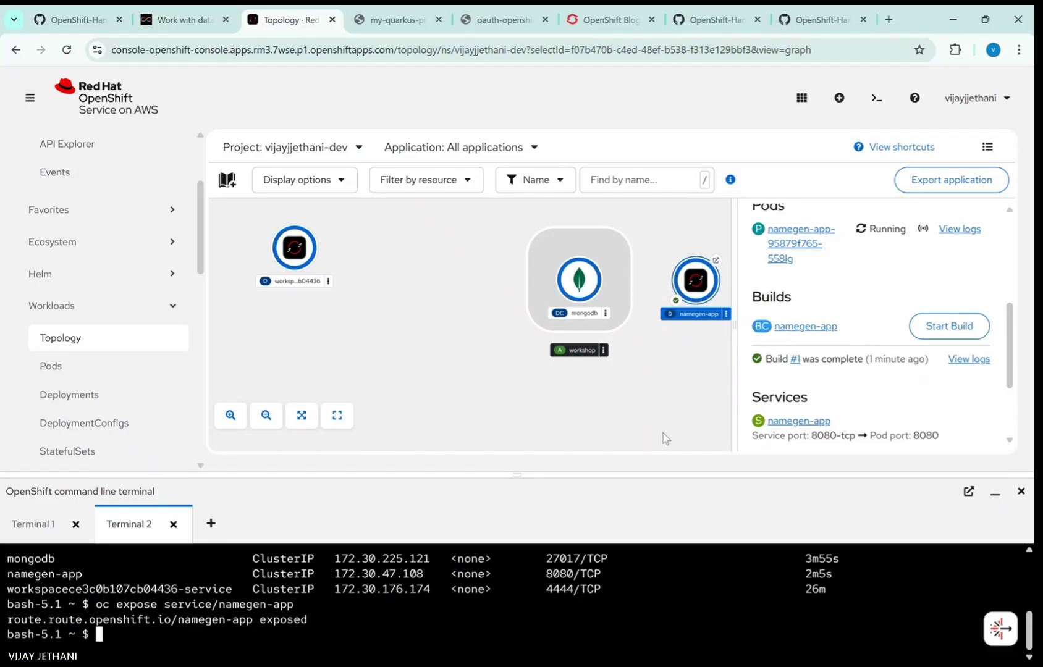
left_click(715, 262)
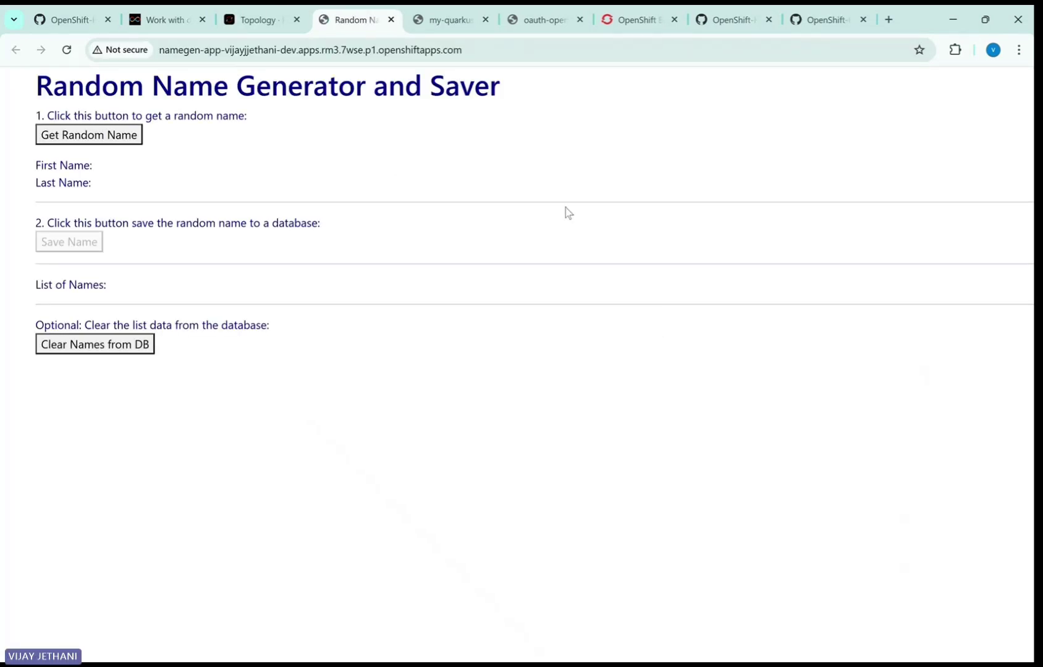
Test the Random Name Generator by generating four random names and saving each one to the database.
left_click(94, 136)
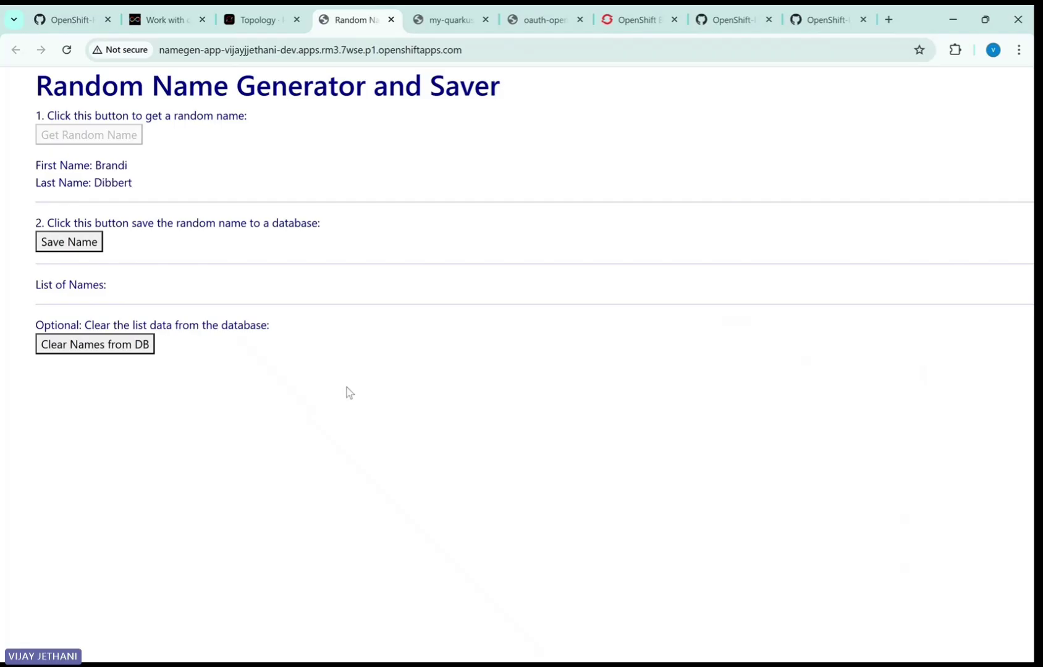
left_click(67, 241)
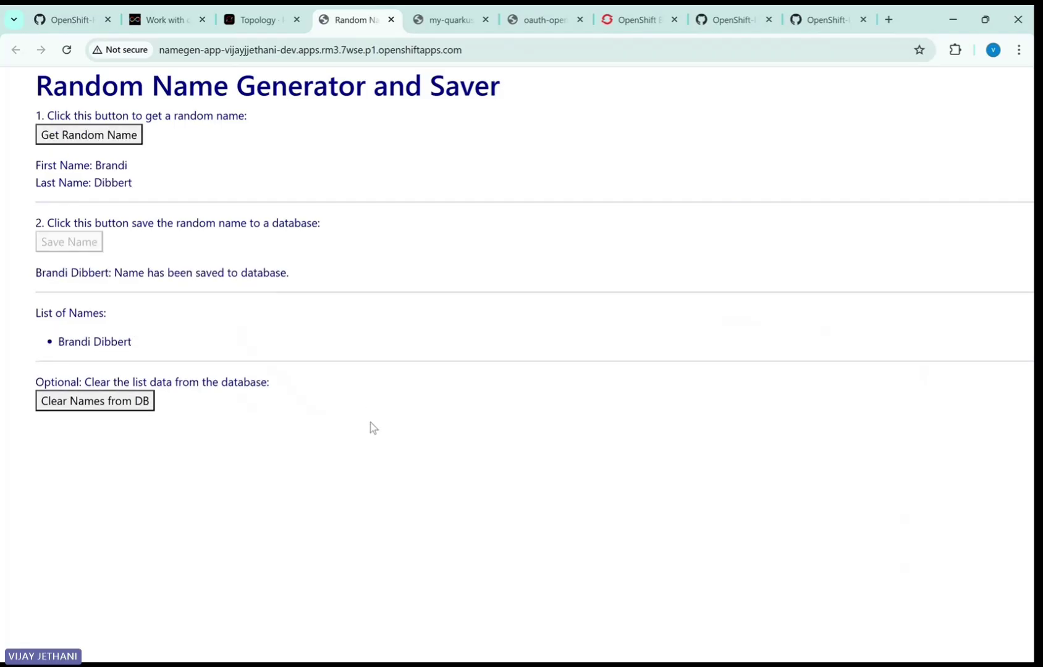
left_click(97, 134)
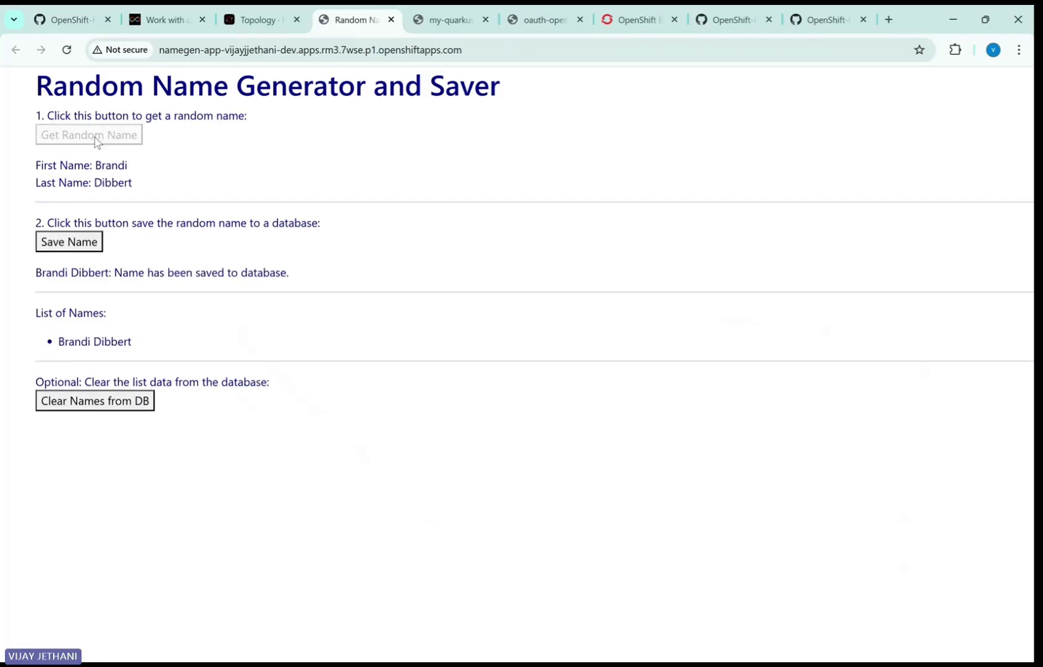
left_click(74, 247)
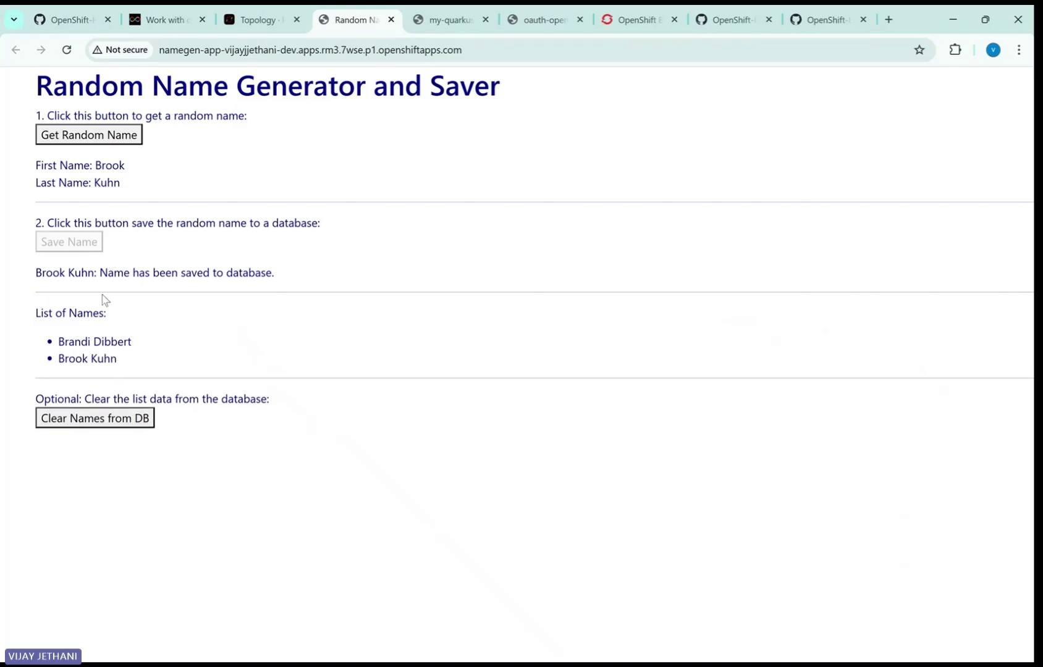
left_click(61, 134)
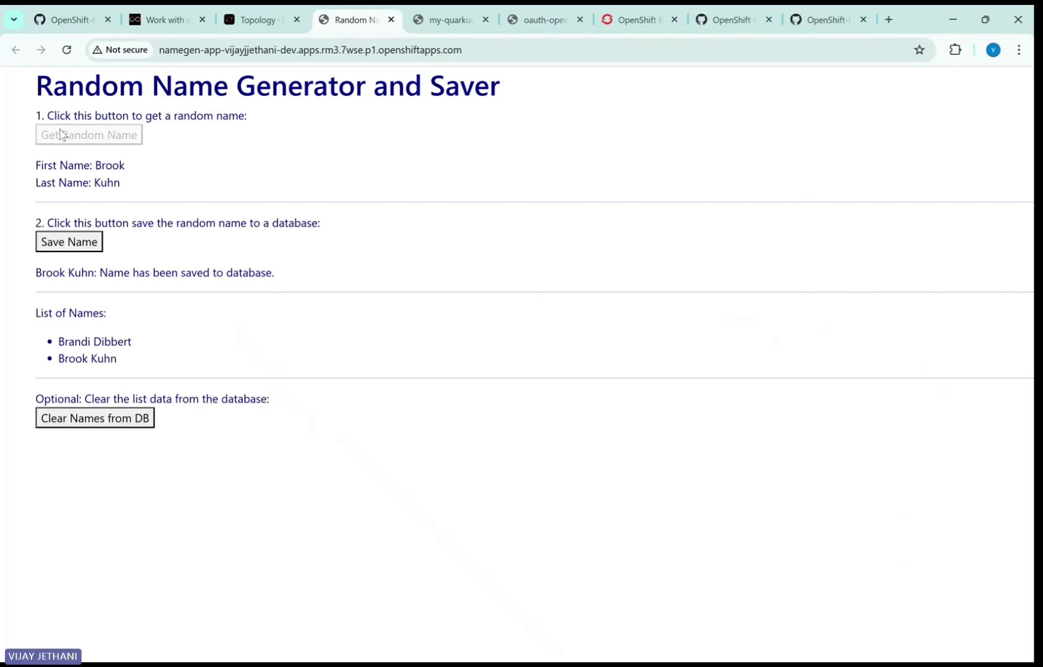
left_click(67, 241)
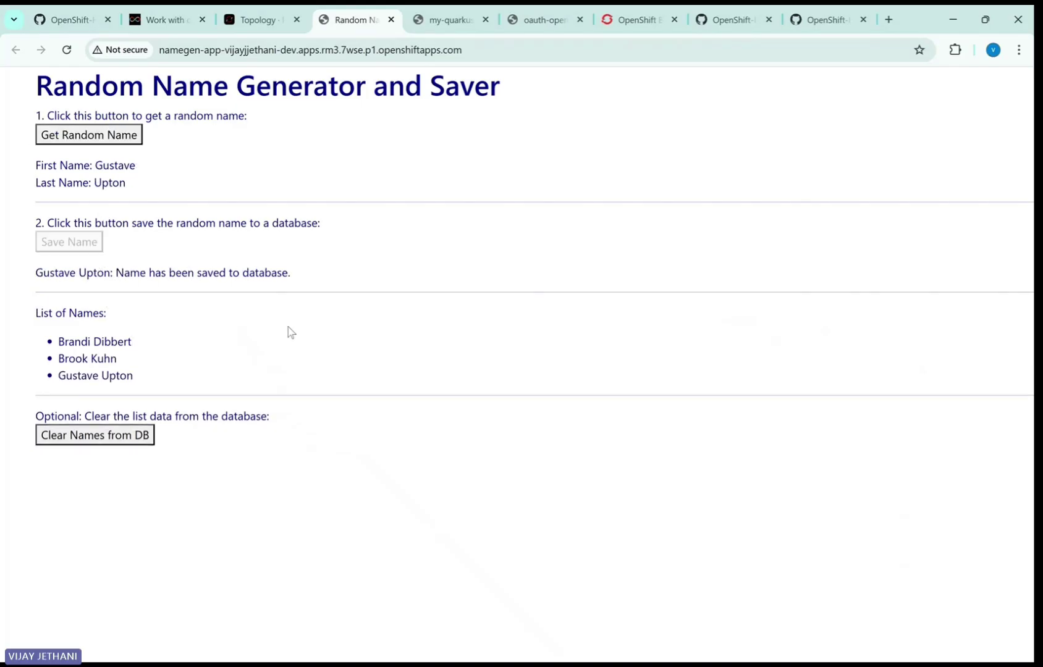
left_click(68, 136)
left_click(69, 242)
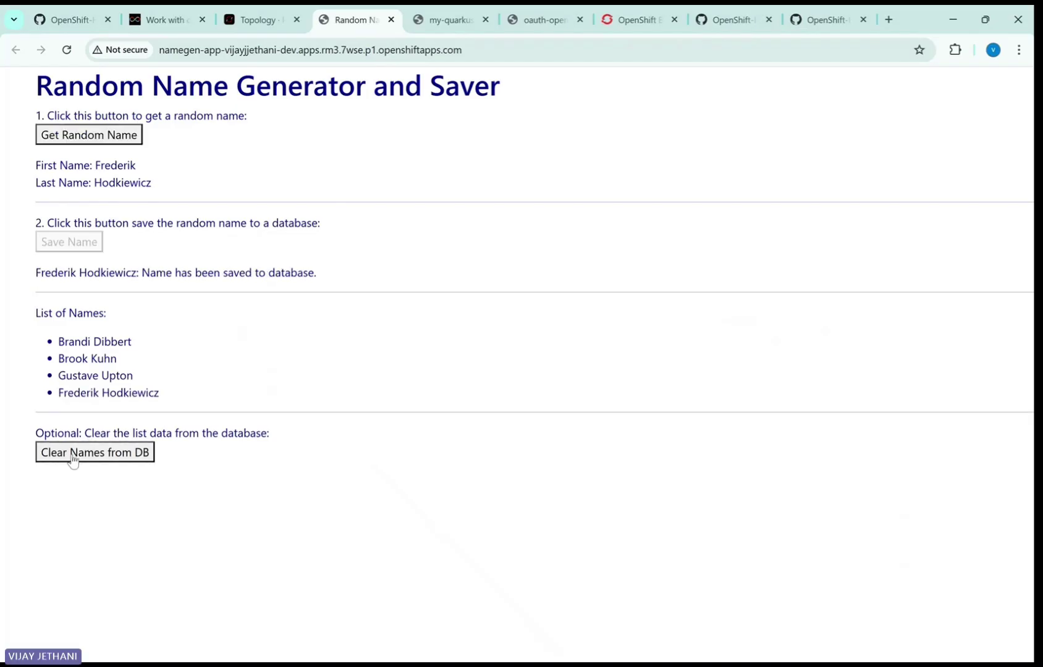
Clear all saved names from the database and generate a new random name without saving it.
left_click(129, 454)
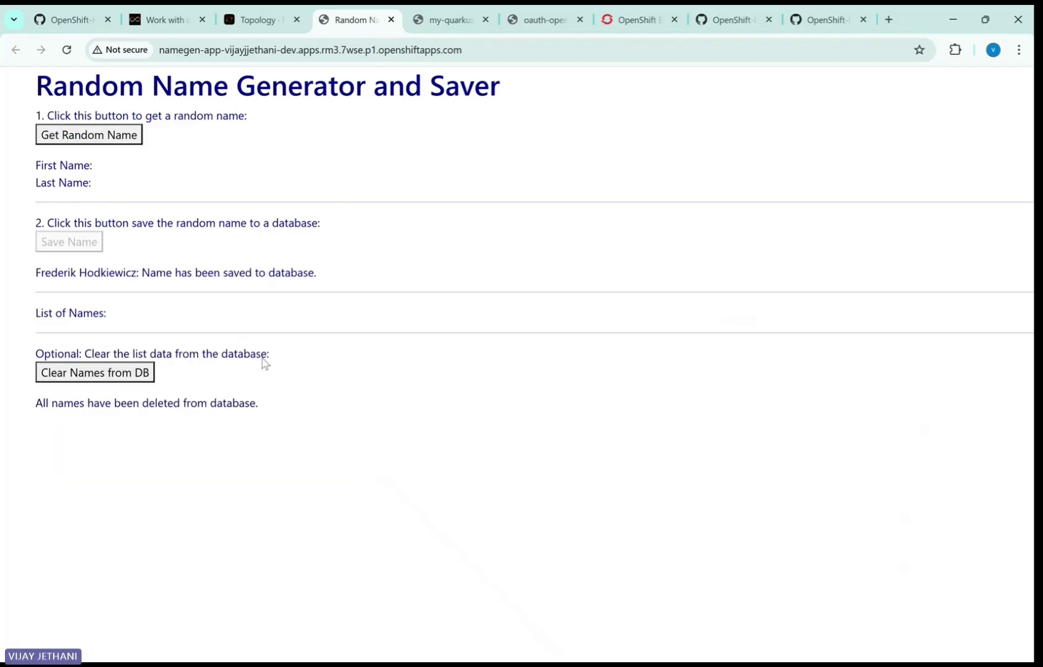
left_click(93, 137)
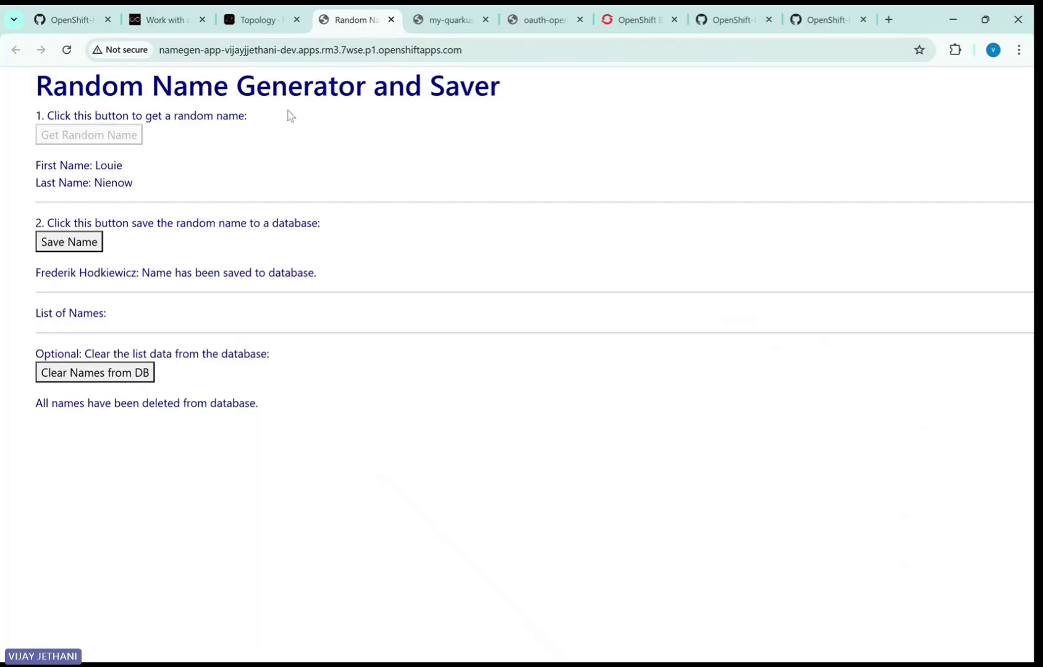
Switch to mongodb-deployconfig-template.yml on GitHub, enlarge the text and examine the template's kind, apiVersion and metadata lines.
left_click(258, 20)
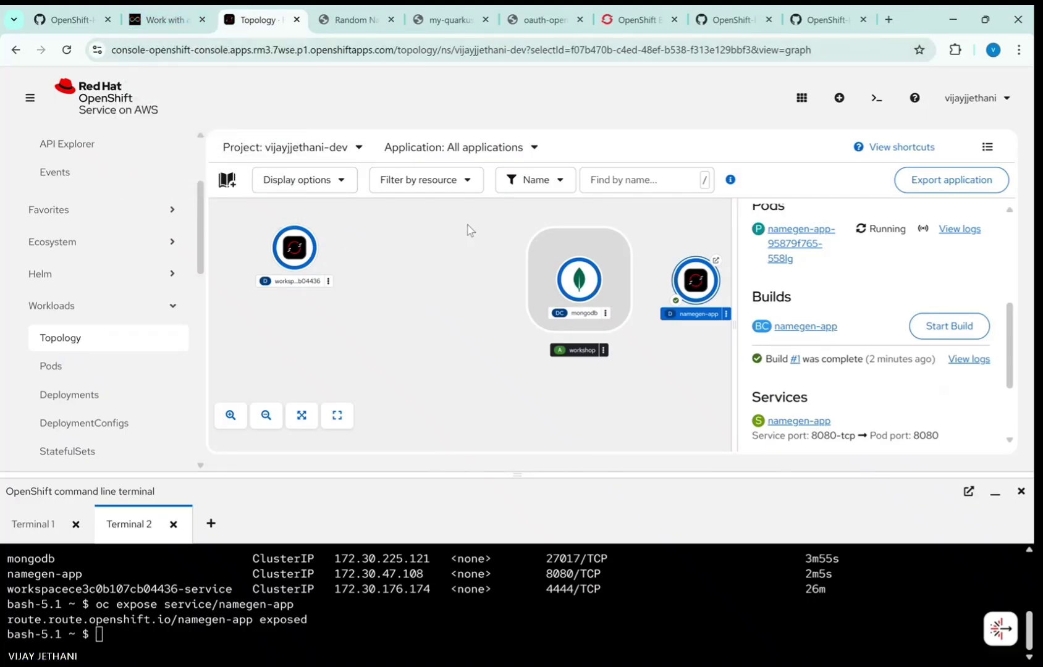
left_click(729, 20)
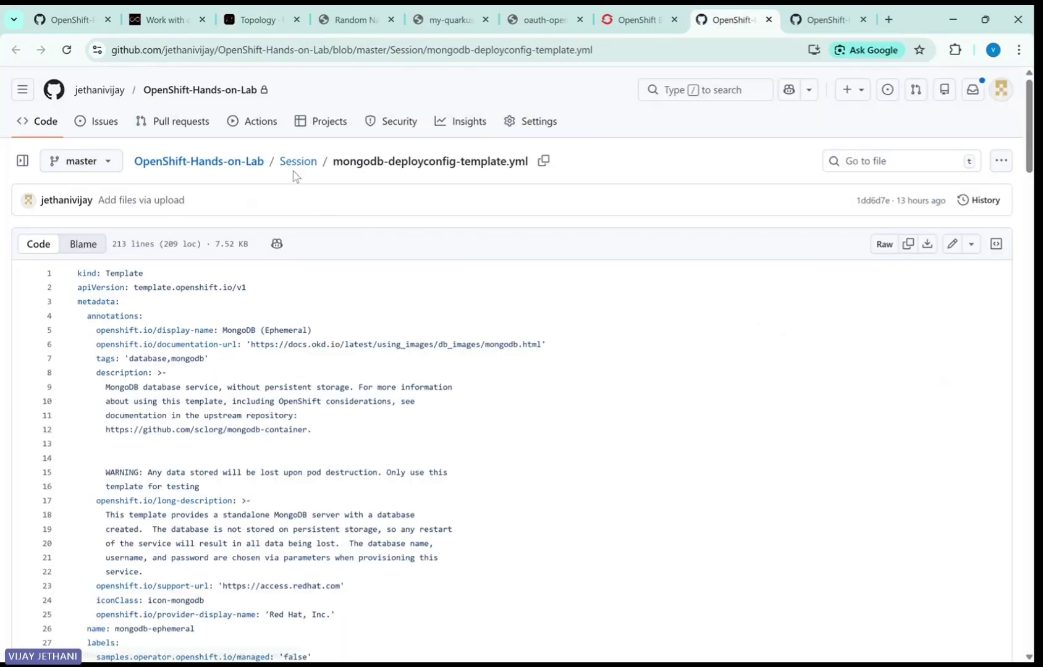
scroll(402, 285, "down", 1)
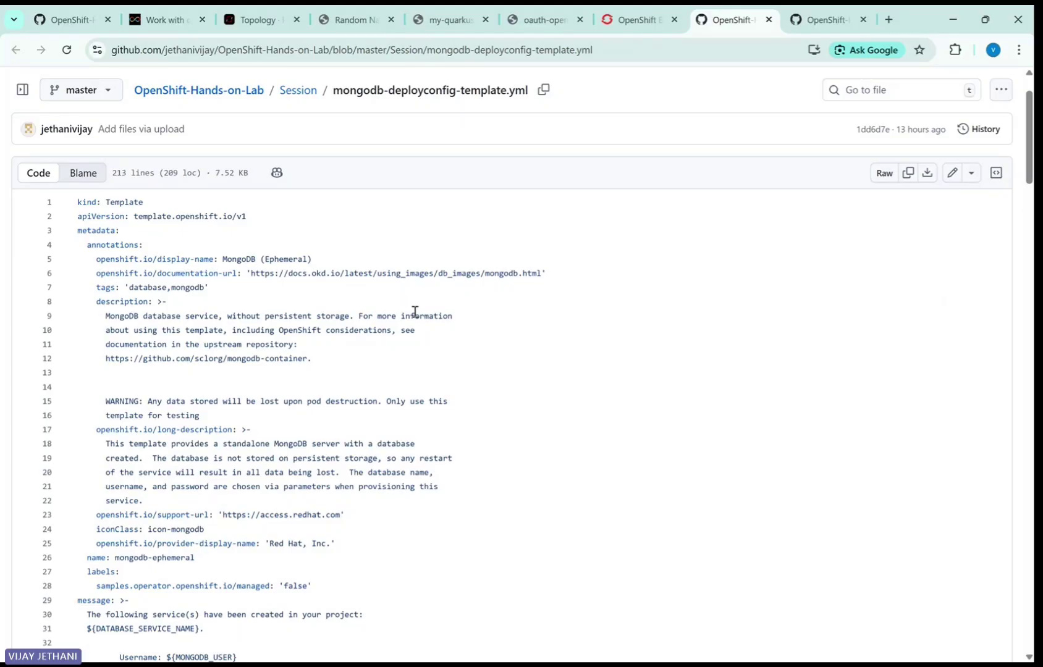
key("ctrl+plus")
key("ctrl+plus")
key("ctrl+plus")
key("ctrl+minus")
key("ctrl+minus")
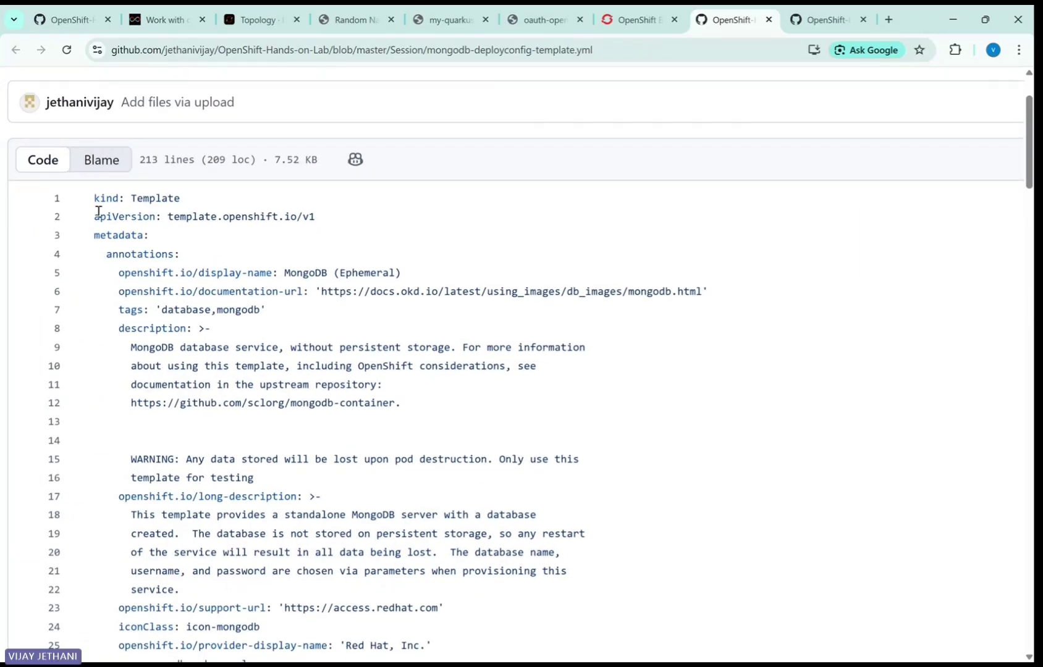
mouse_move(94, 198)
left_mouse_down()
mouse_move(193, 205)
mouse_move(272, 248)
left_mouse_up()
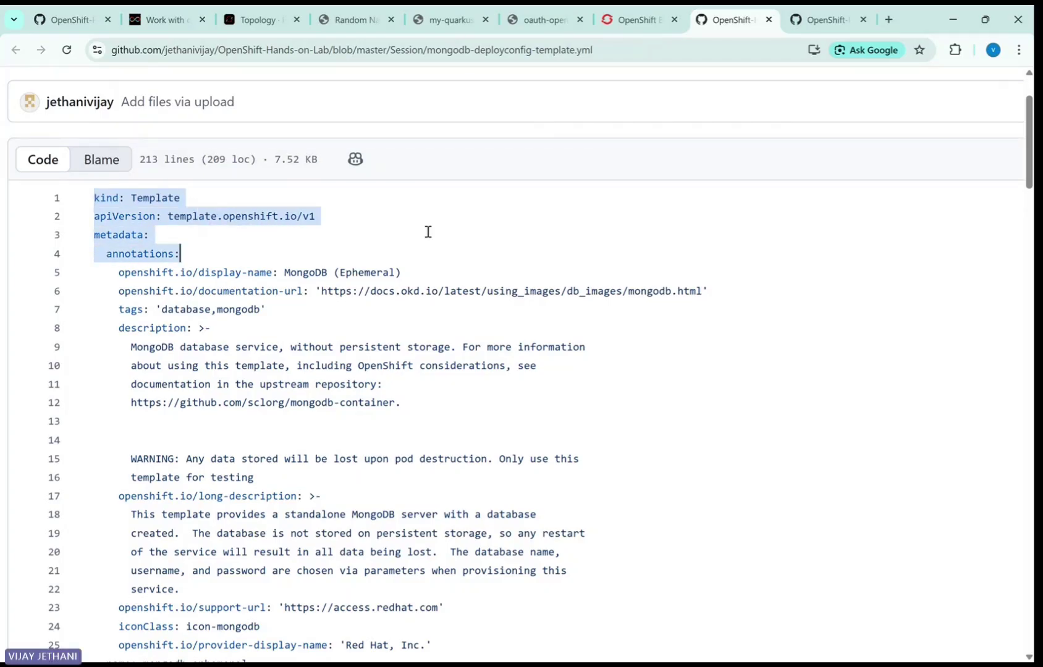
left_click(430, 231)
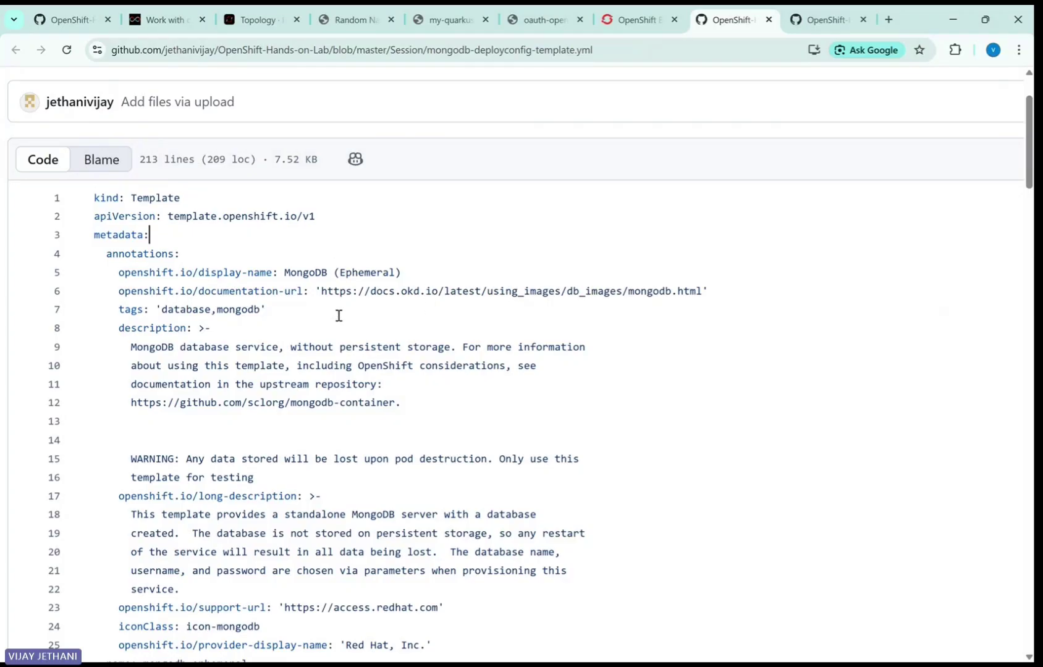
Read the MongoDB template's annotations, name, labels and message section down to the start of its objects list.
scroll(216, 312, "down", 2)
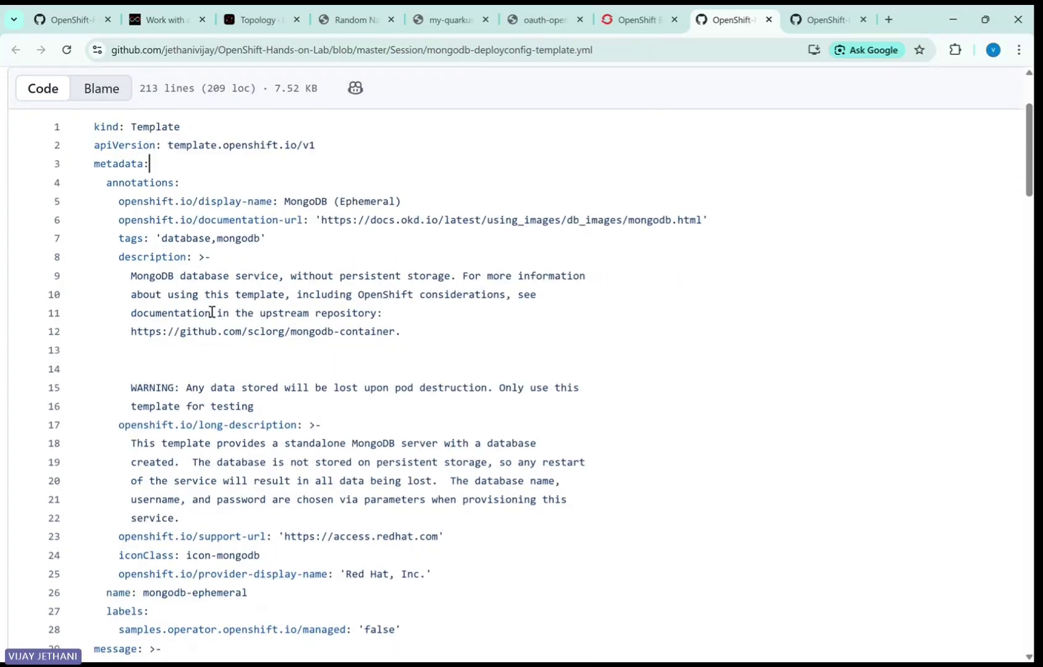
scroll(223, 328, "down", 1)
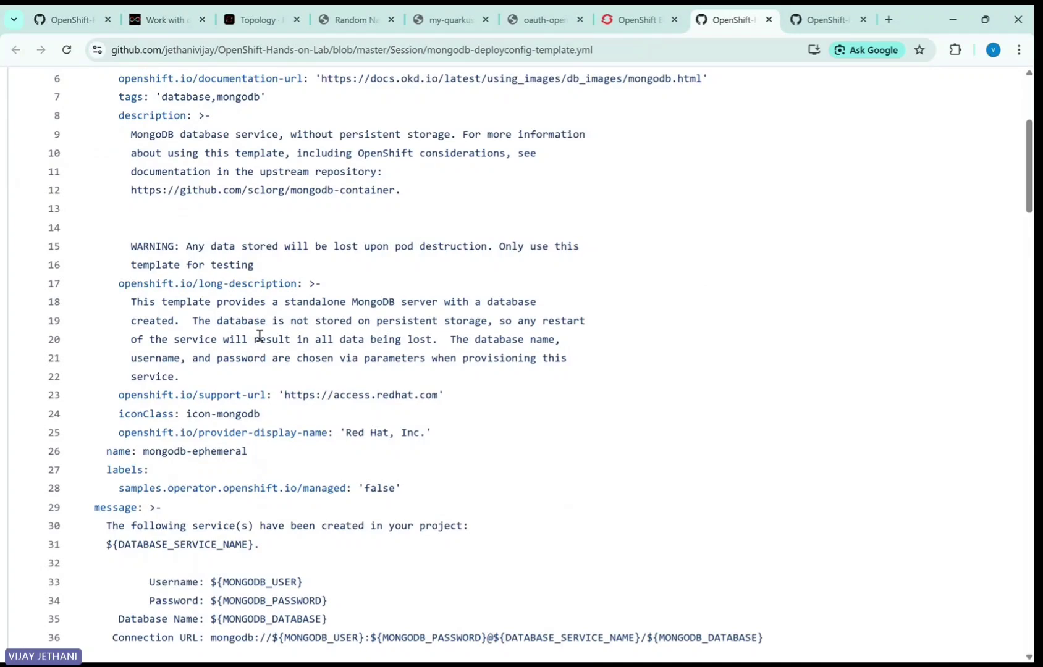
scroll(103, 202, "up", 3)
left_click_drag(89, 171, 443, 618)
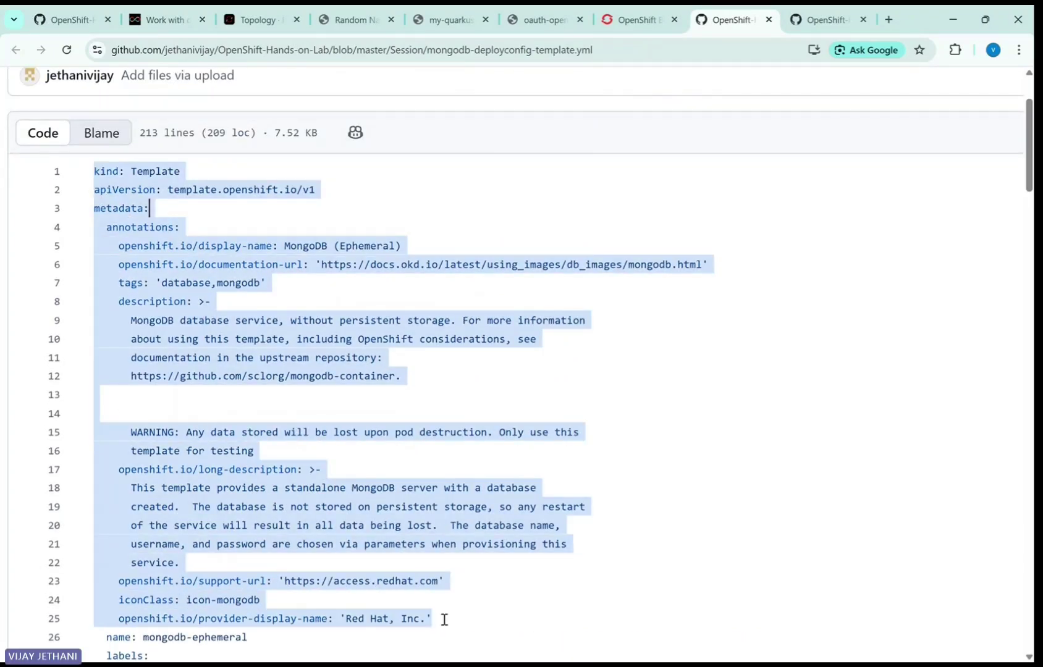
scroll(592, 528, "down", 4)
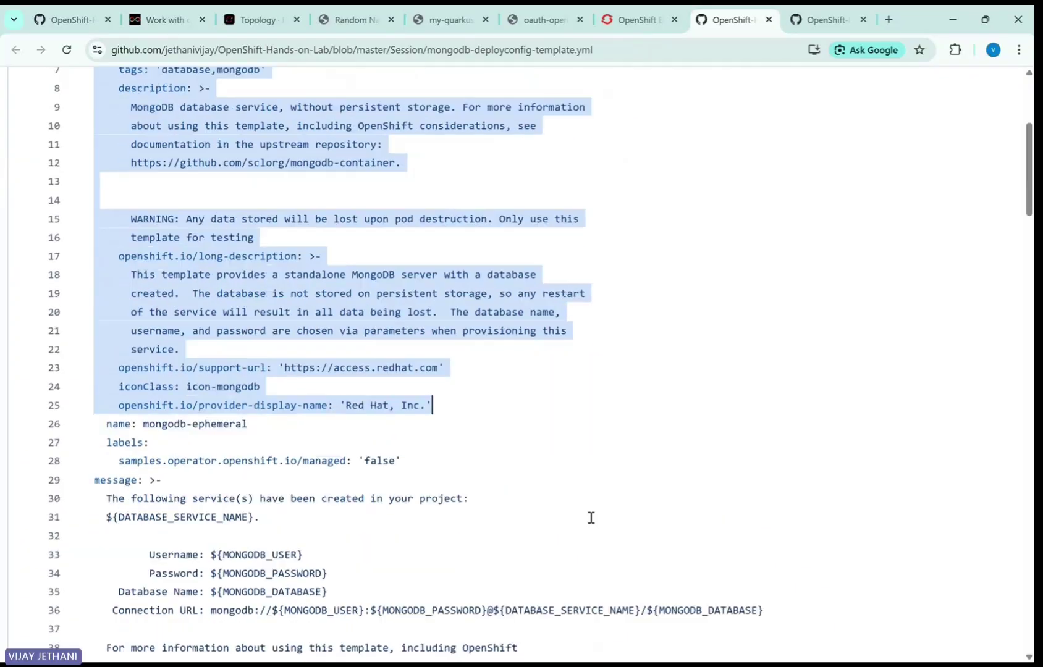
scroll(586, 515, "down", 3)
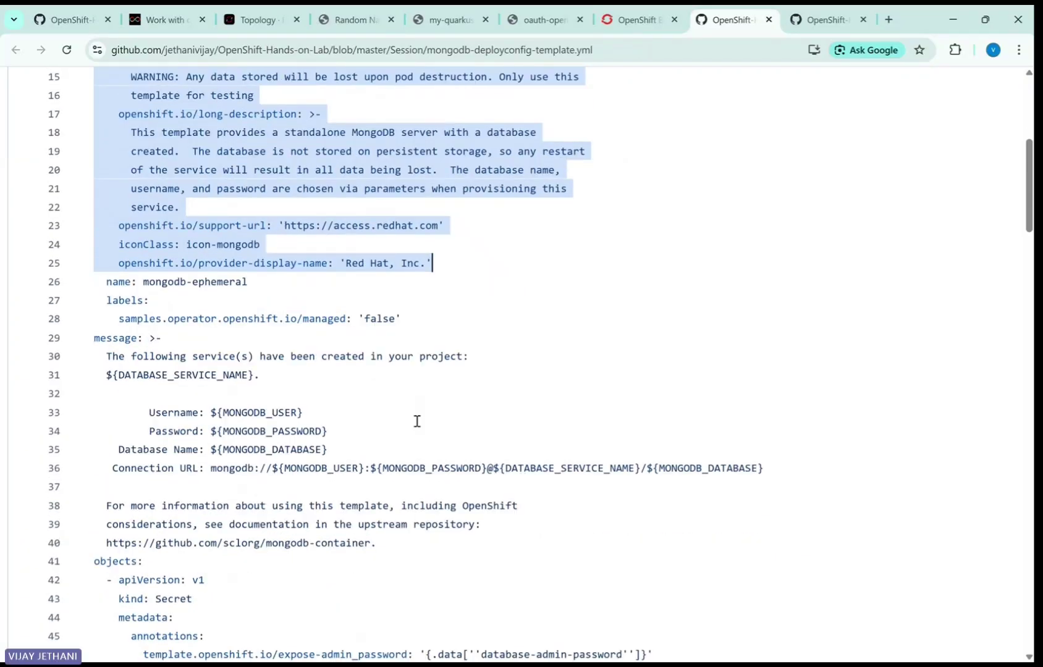
scroll(415, 419, "down", 1)
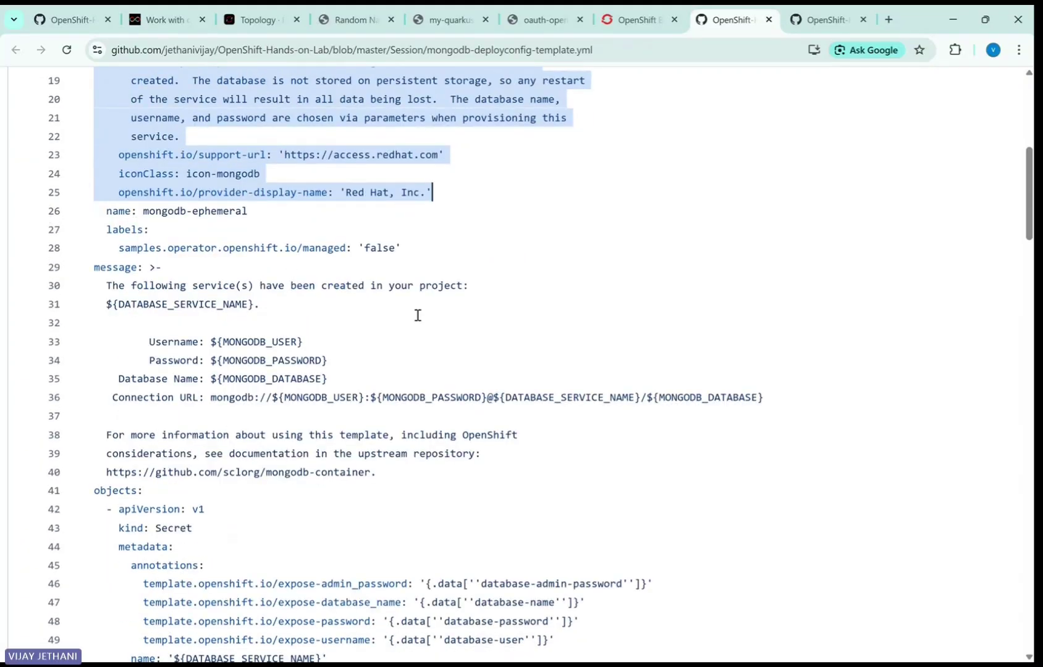
scroll(422, 321, "down", 2)
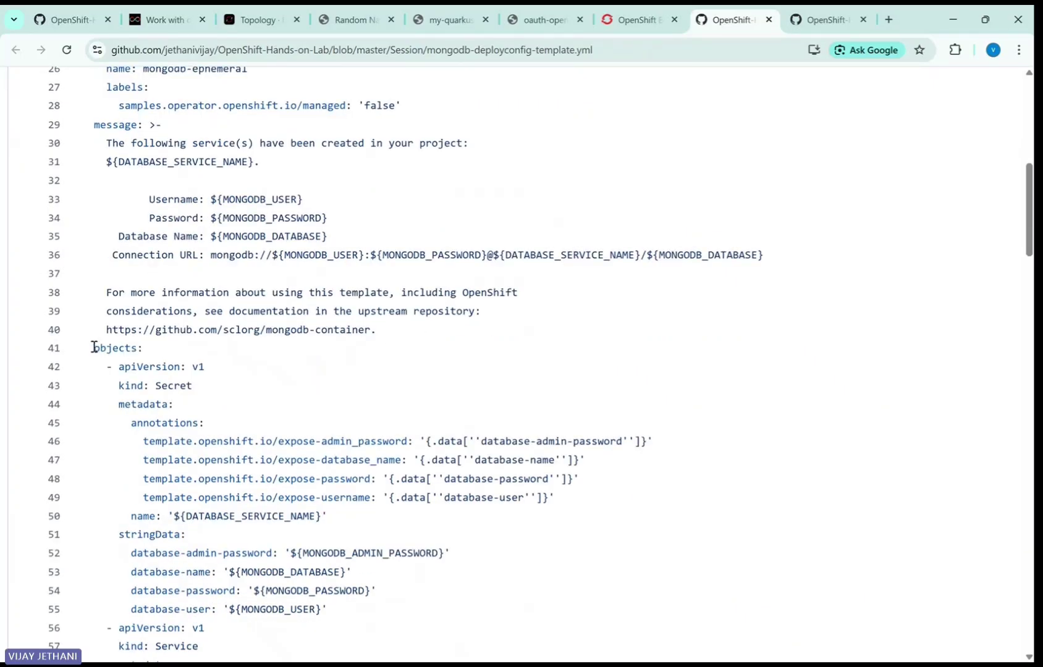
left_click_drag(94, 348, 151, 349)
left_click_drag(378, 330, 93, 254)
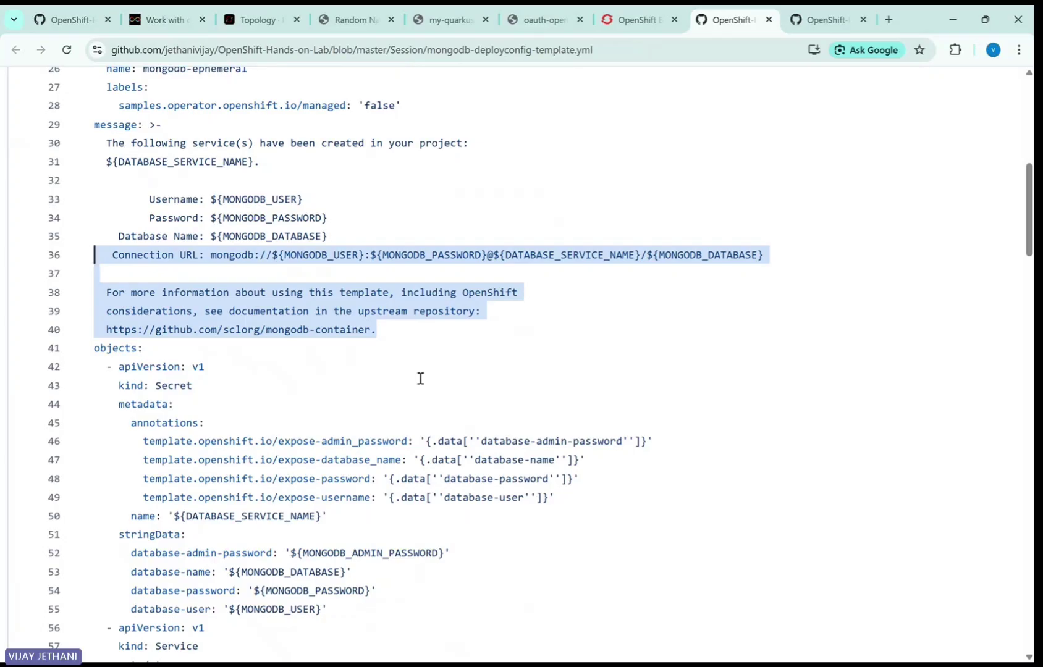
Examine the Secret object in the template, enlarging the text and highlighting its stringData database parameters.
scroll(435, 385, "down", 1)
scroll(435, 385, "down", 1)
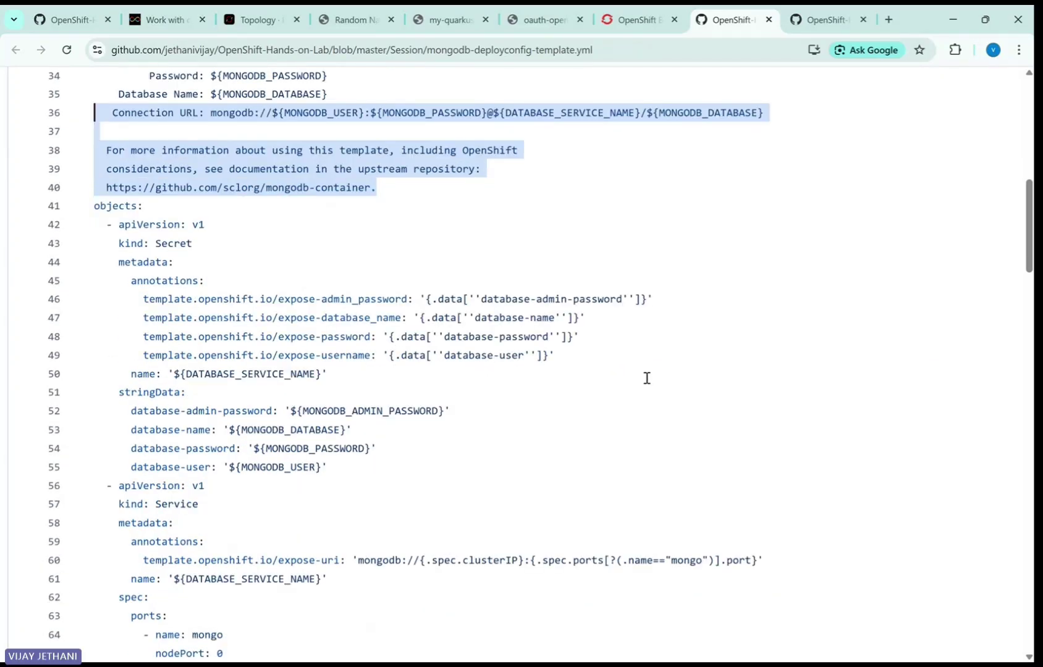
scroll(594, 368, "up", 3)
scroll(594, 368, "down", 1)
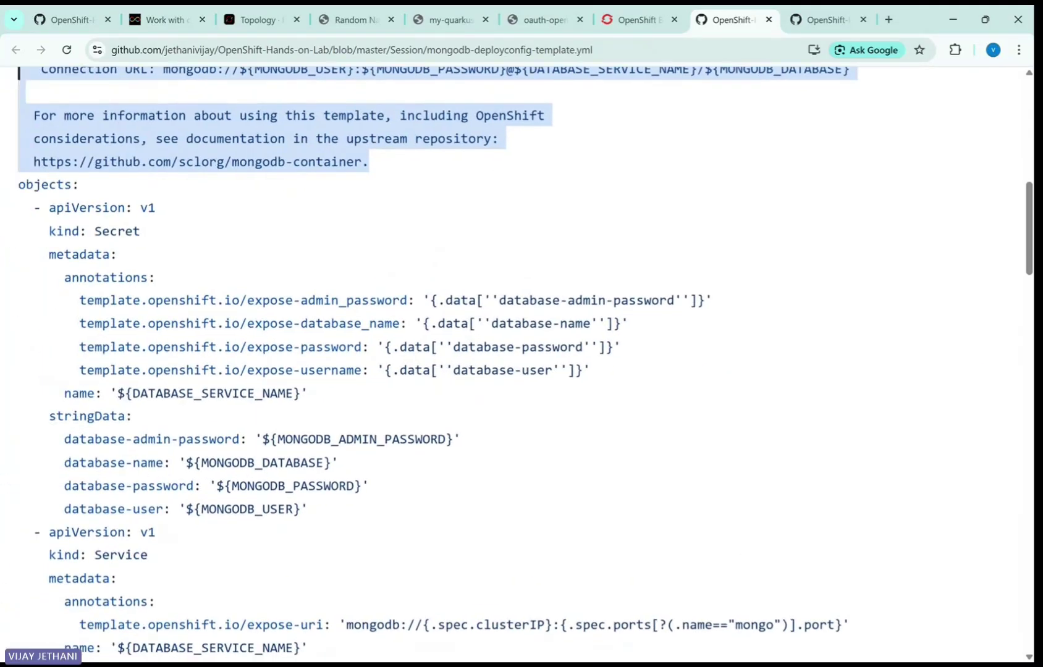
left_click(394, 237)
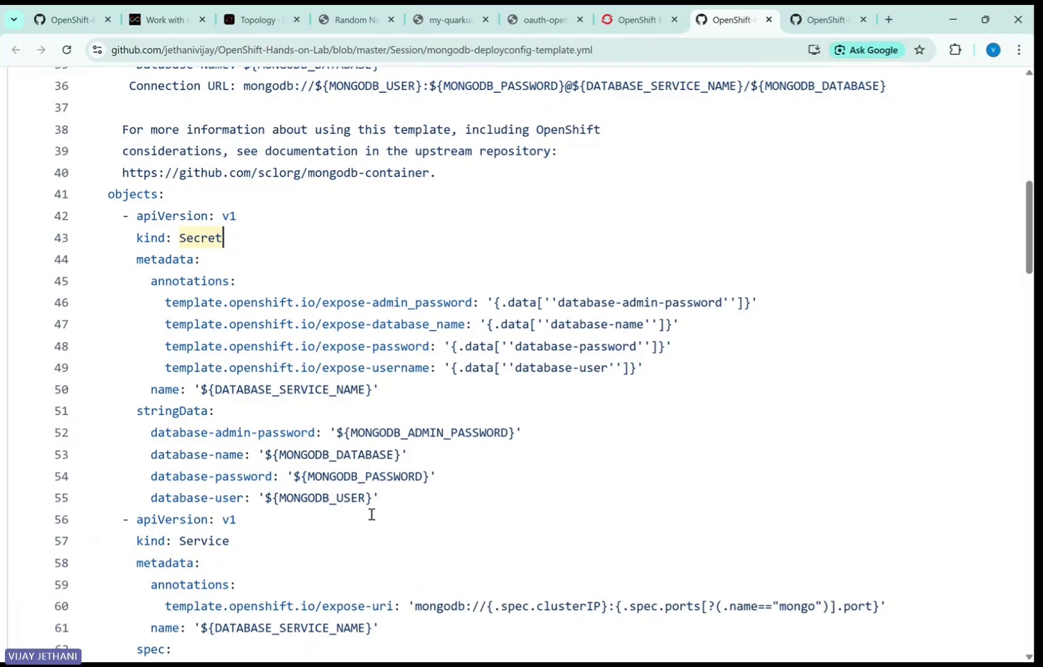
left_click_drag(383, 499, 96, 435)
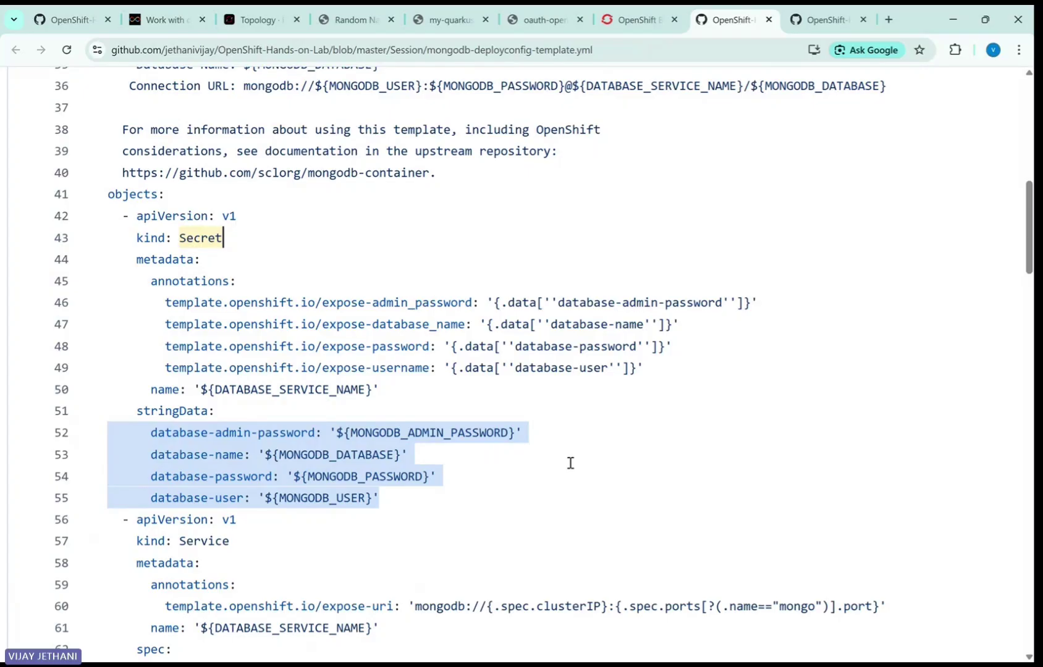
left_click(532, 471)
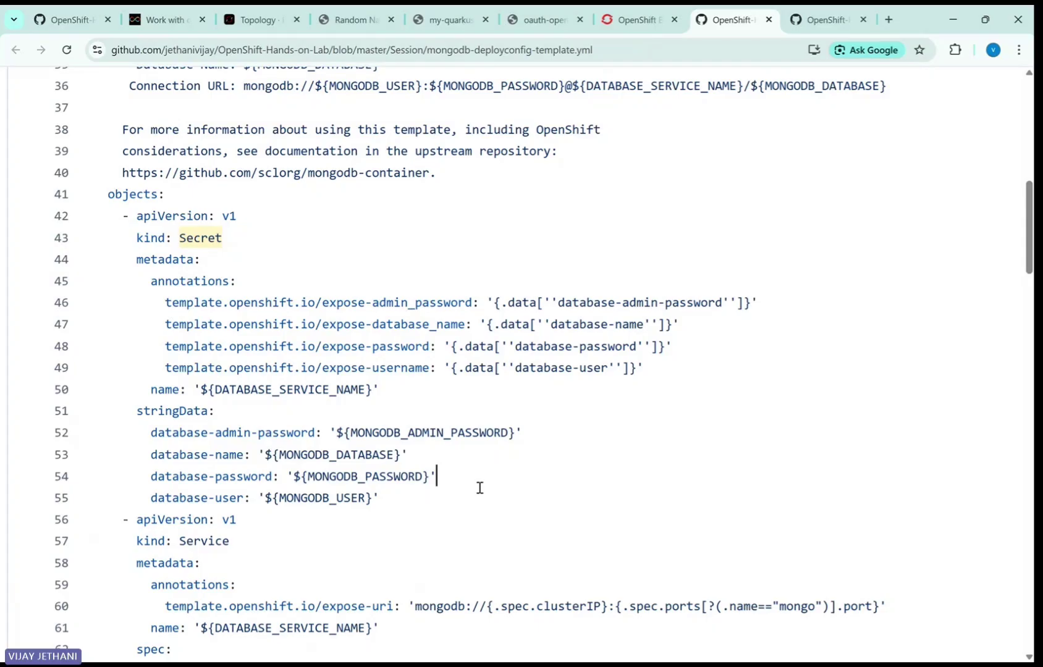
Examine the Service object in the MongoDB template, highlighting its definition from apiVersion to the status loadBalancer line.
scroll(480, 488, "down", 3)
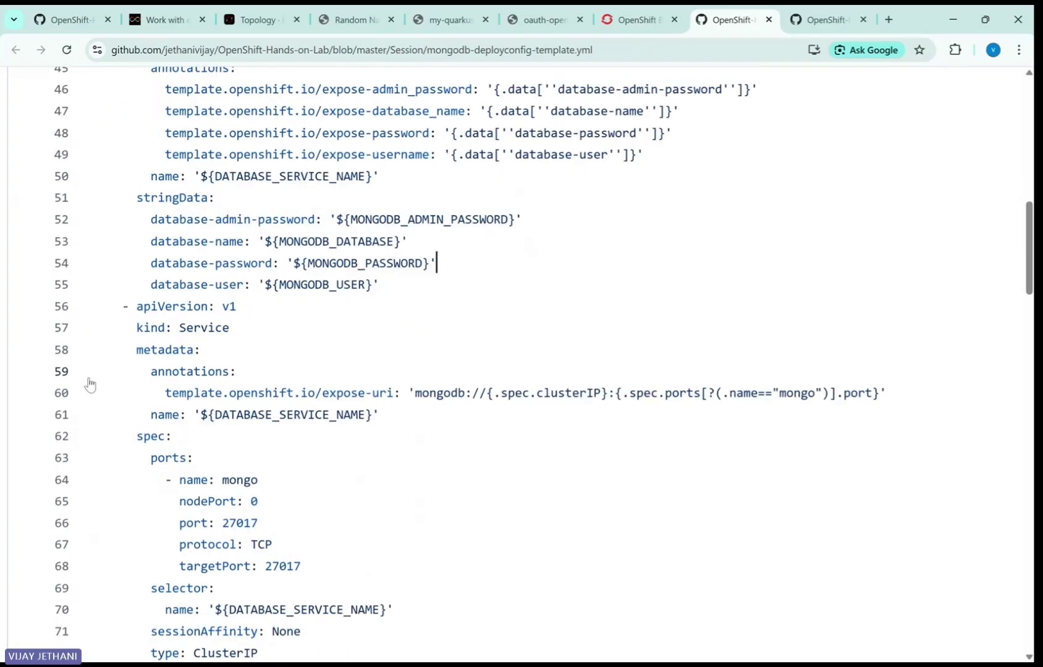
left_click_drag(116, 307, 331, 551)
scroll(407, 510, "down", 2)
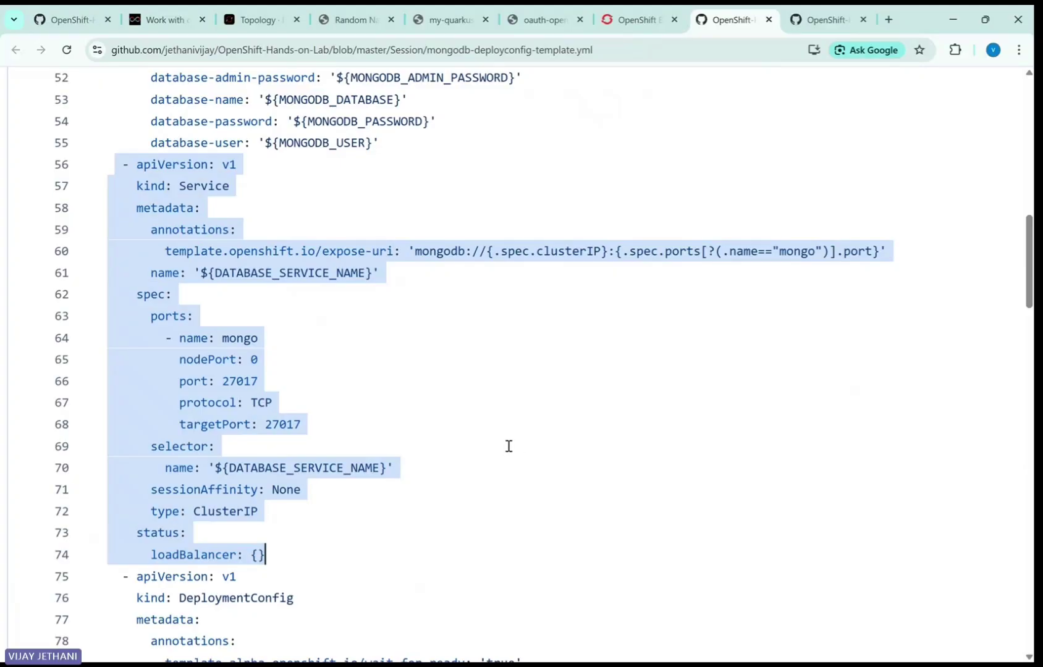
Examine the DeploymentConfig object in the template, highlighting it from its apiVersion line down to the volumes section.
scroll(509, 446, "down", 5)
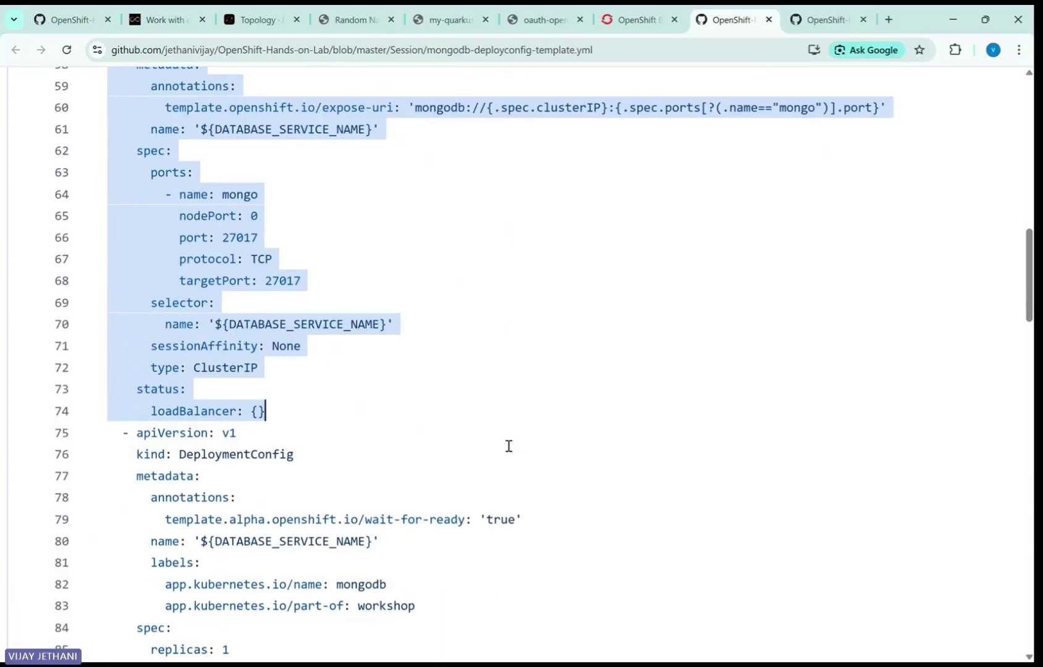
left_click_drag(124, 289, 486, 467)
scroll(384, 435, "down", 7)
scroll(454, 475, "down", 5)
scroll(455, 475, "down", 7)
scroll(454, 474, "down", 6)
scroll(454, 475, "down", 1)
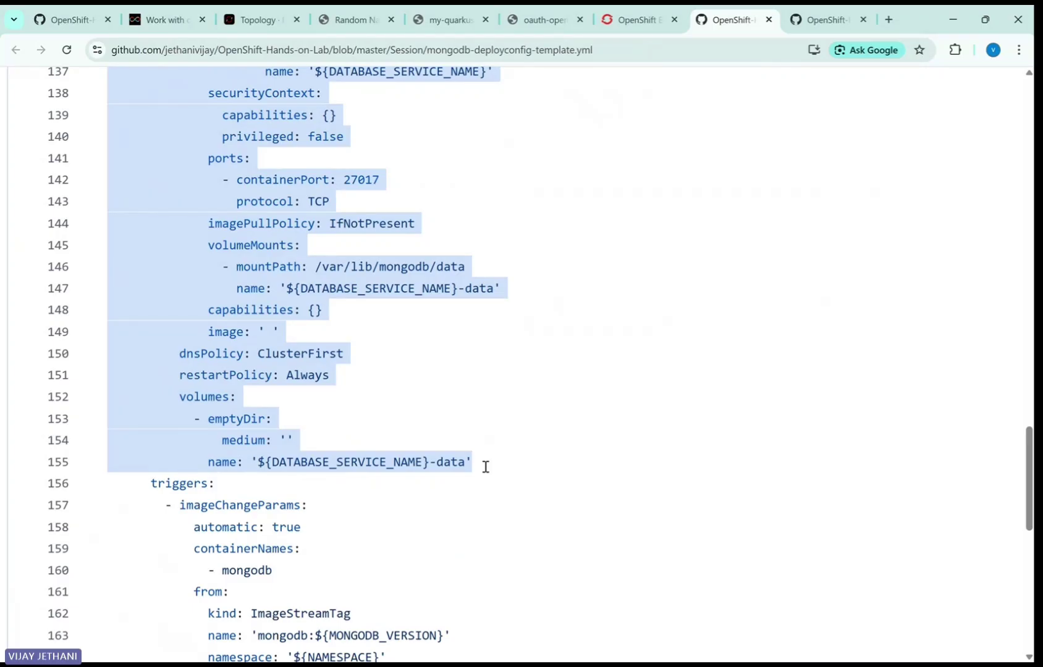
left_click_drag(486, 467, 485, 467)
Read the triggers and highlight the whole parameters section, from MEMORY_LIMIT to MONGODB_VERSION, then clear the highlight.
scroll(498, 463, "down", 6)
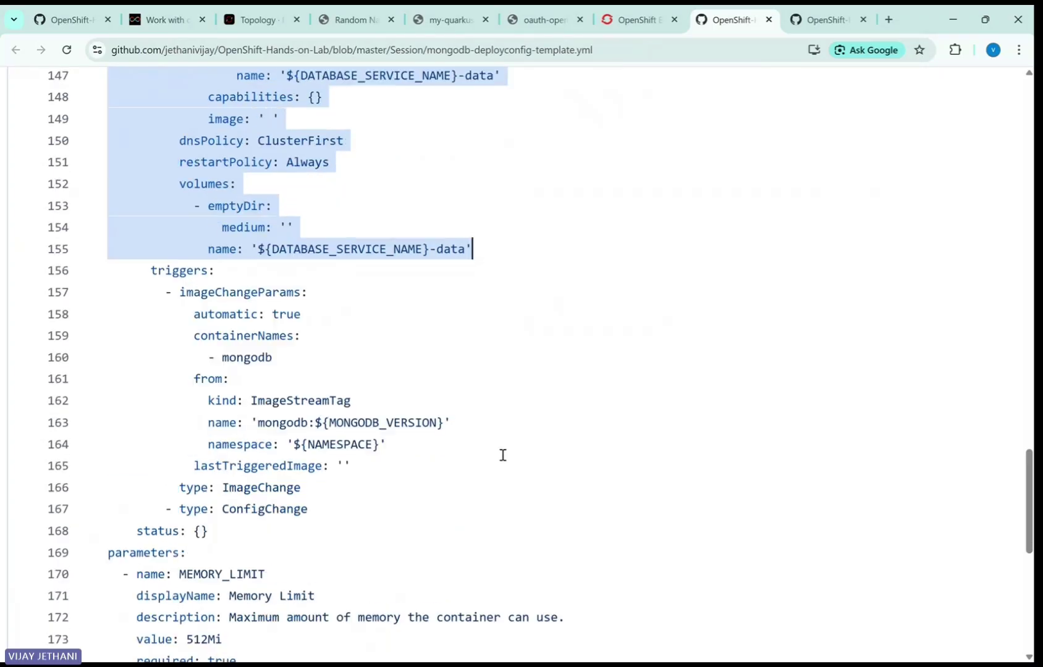
scroll(492, 449, "down", 2)
scroll(162, 321, "down", 1)
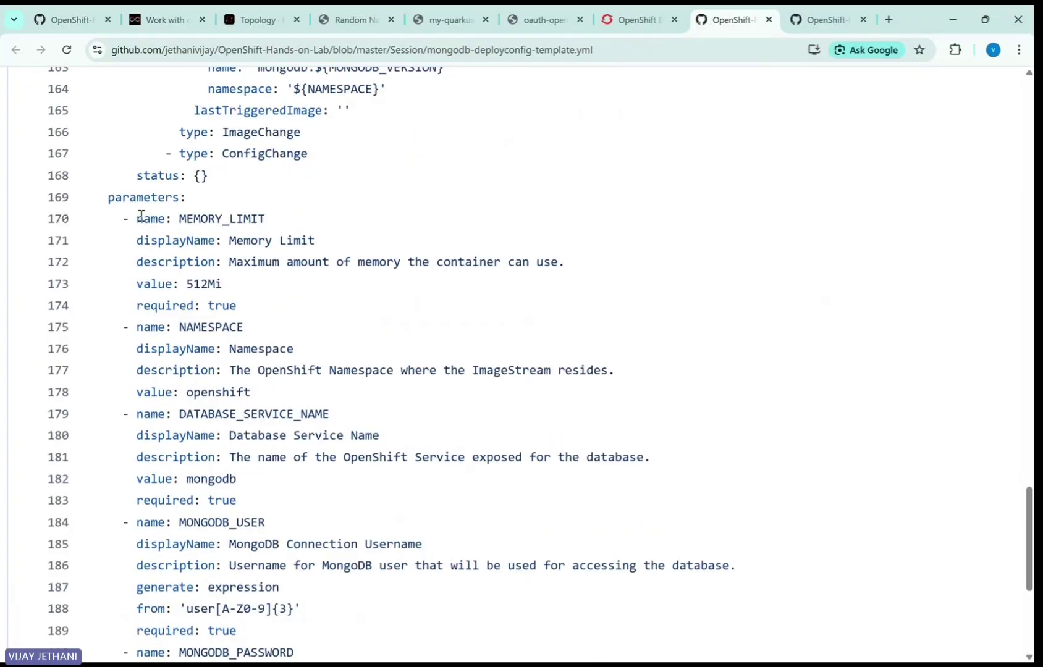
left_click_drag(108, 199, 461, 552)
scroll(365, 301, "down", 2)
scroll(400, 330, "down", 2)
scroll(414, 345, "down", 1)
scroll(440, 384, "down", 2)
scroll(442, 387, "down", 1)
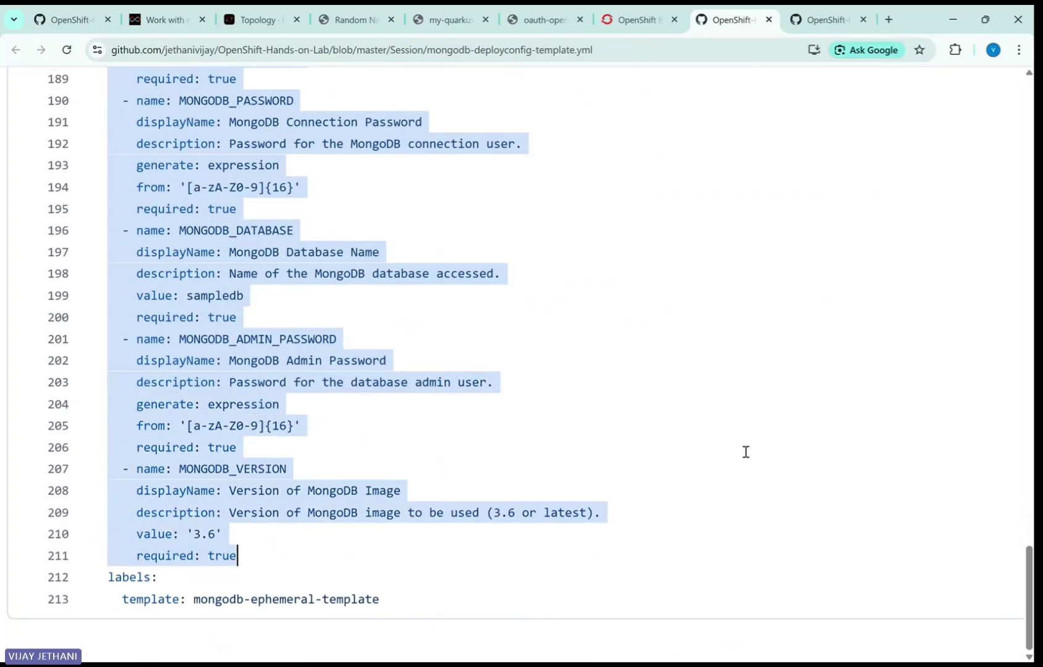
left_click(618, 383)
Return to the beginning of the template and look over its kind, metadata and description lines.
scroll(617, 376, "up", 15)
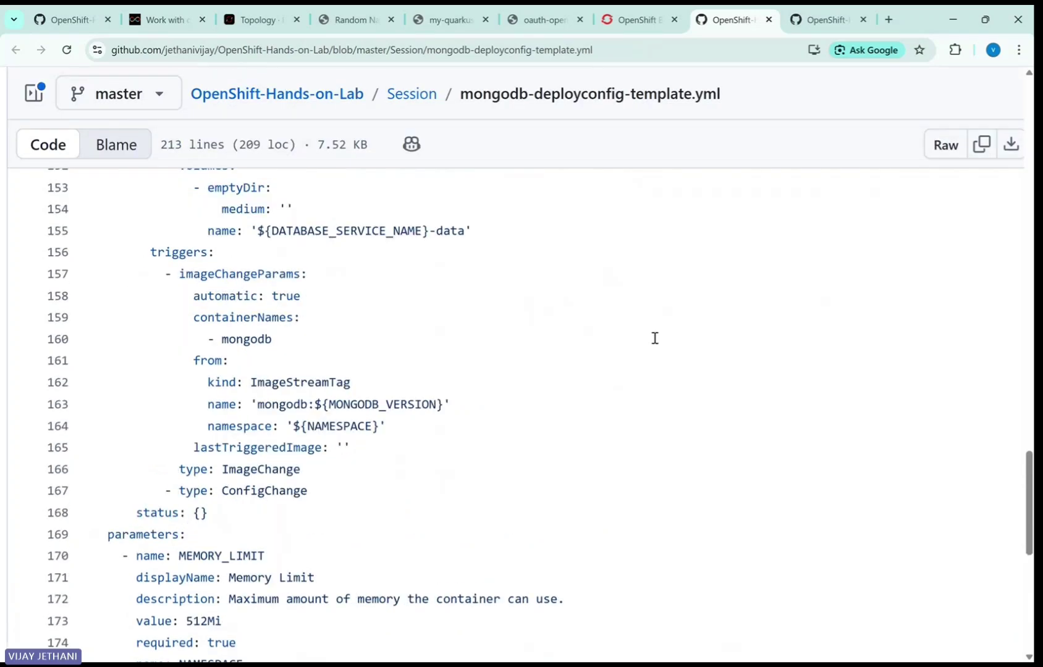
scroll(575, 349, "up", 20)
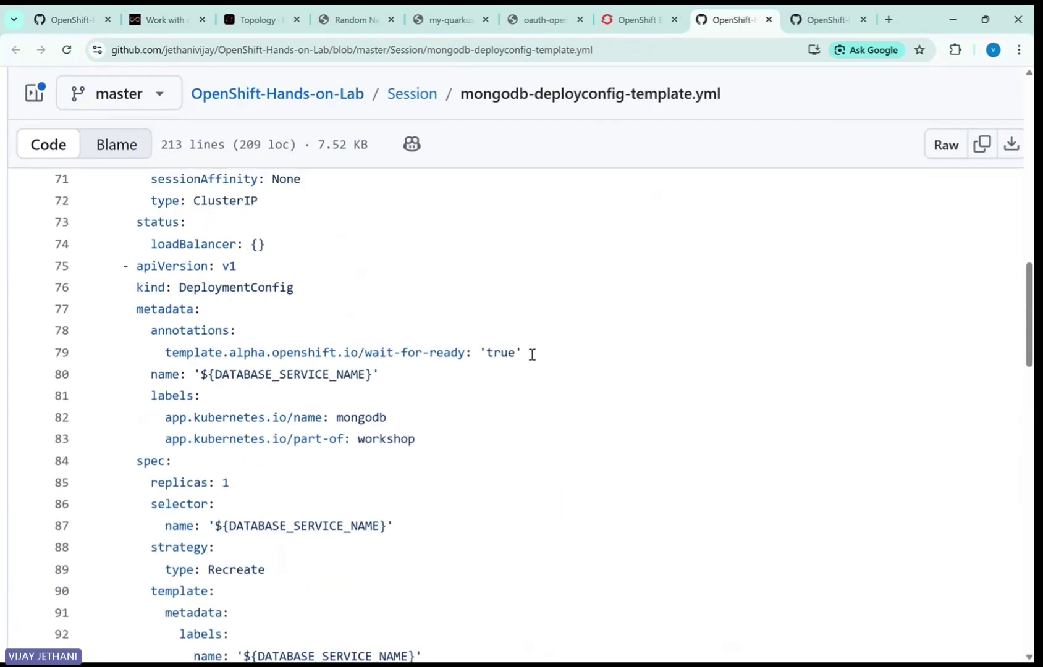
scroll(531, 355, "up", 17)
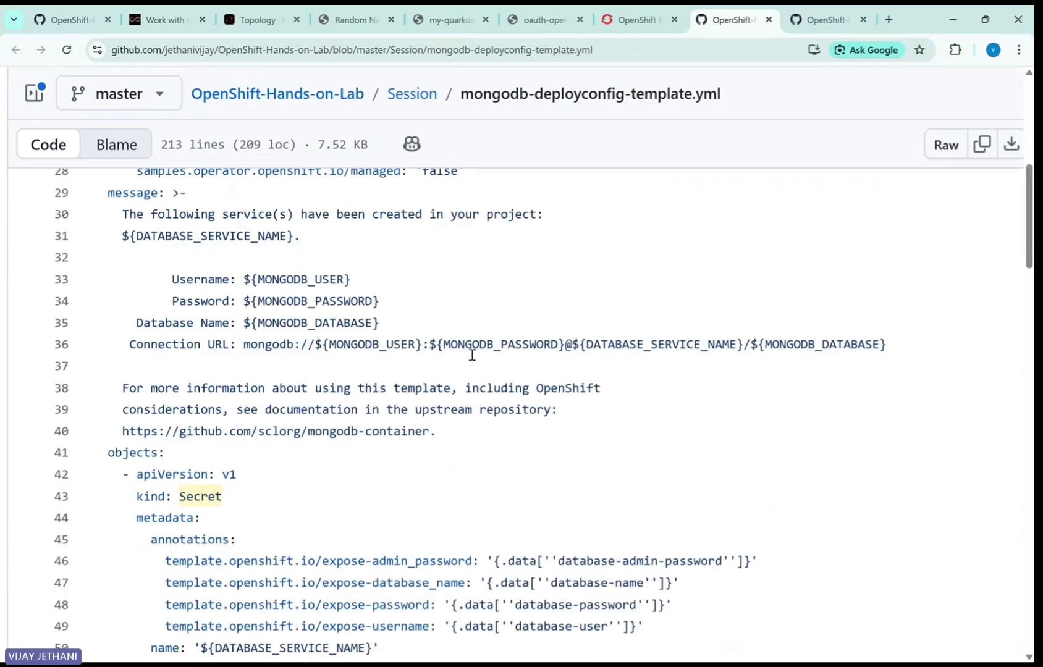
scroll(393, 344, "up", 6)
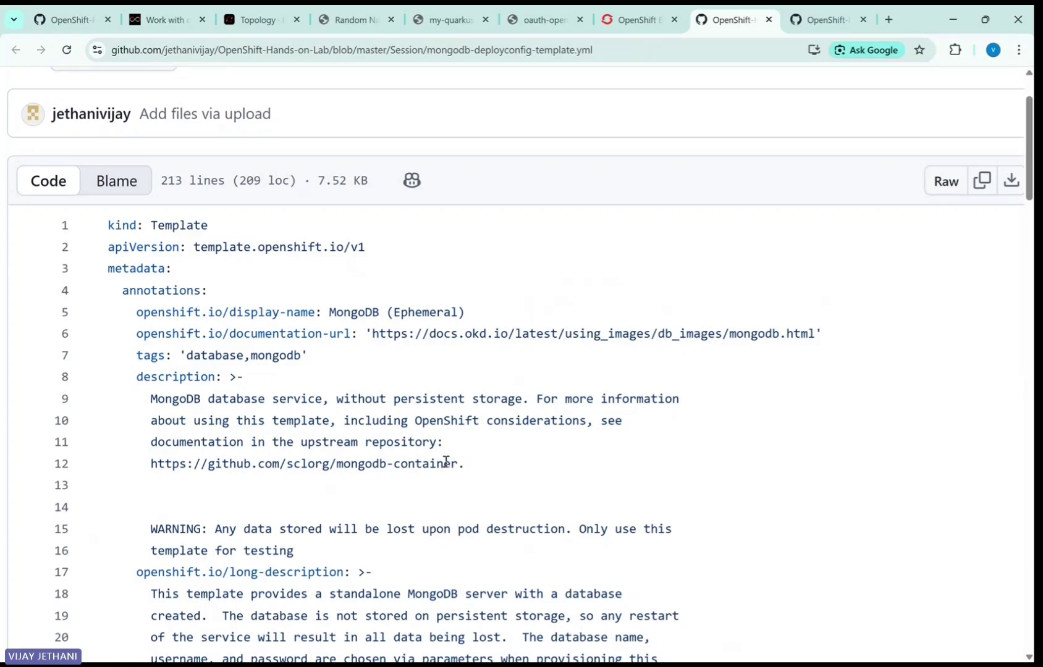
Skim the template's Secret and Service objects again and highlight the DeploymentConfig object's apiVersion and kind lines.
scroll(390, 416, "down", 7)
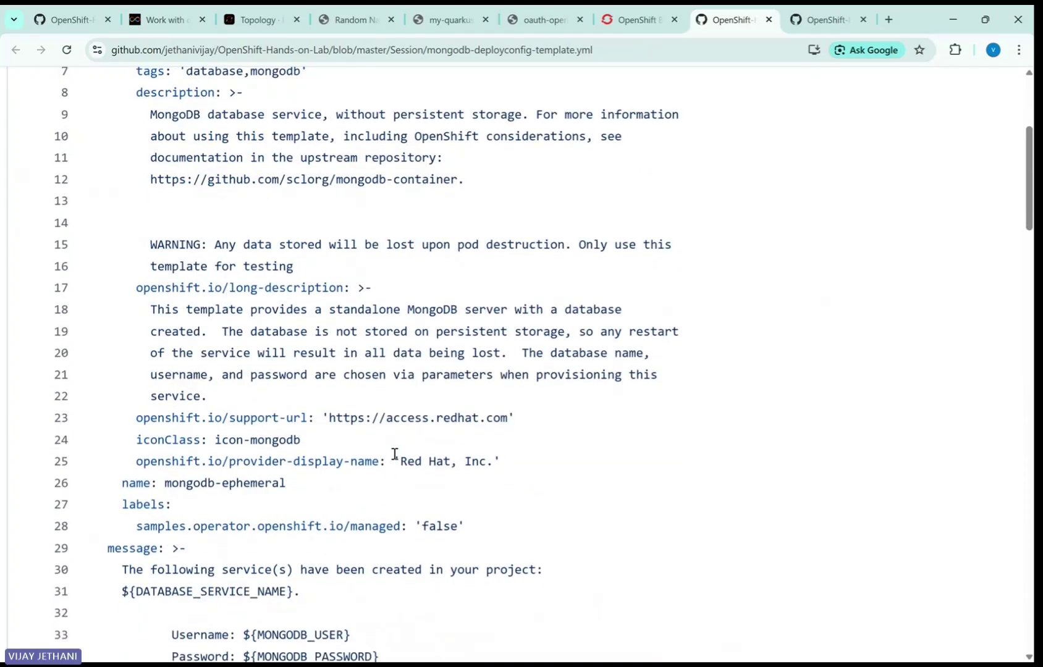
scroll(297, 463, "down", 15)
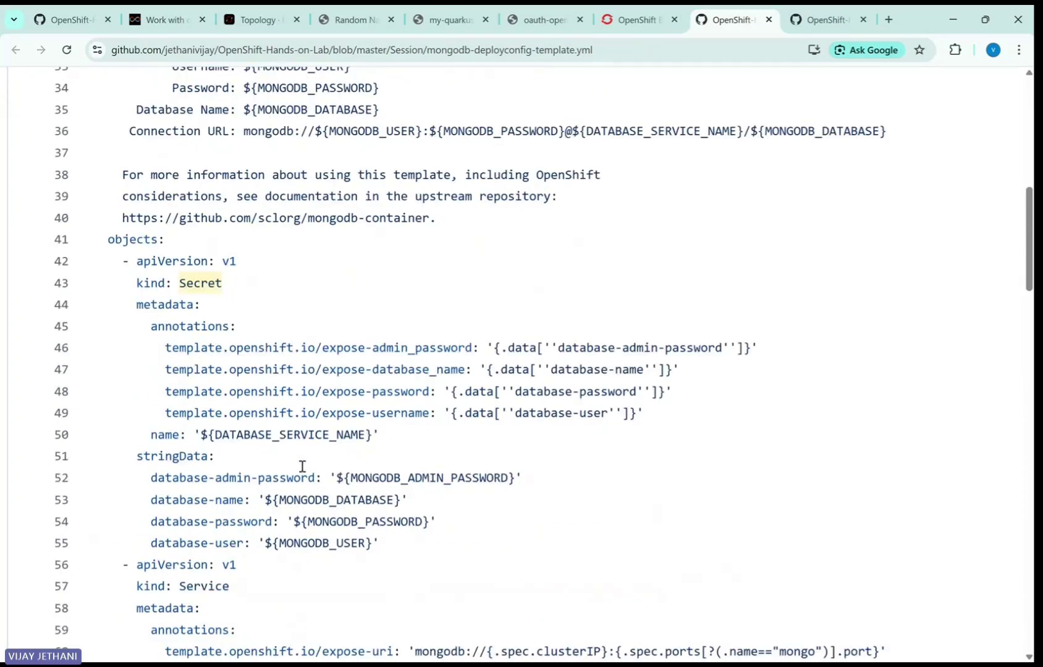
scroll(303, 467, "down", 3)
scroll(304, 467, "up", 5)
scroll(306, 468, "up", 3)
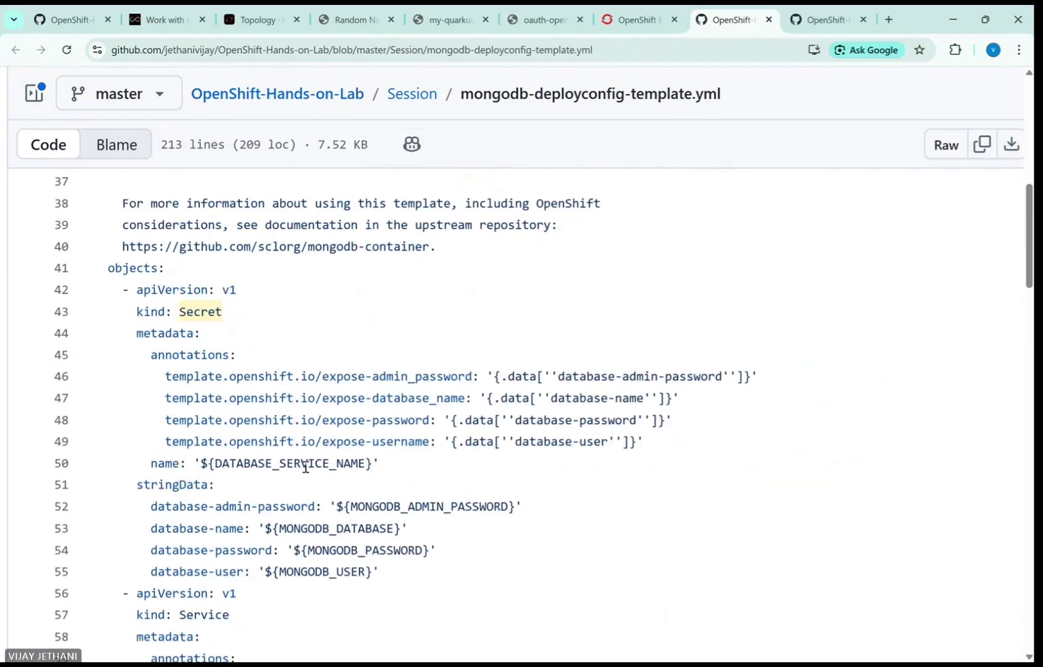
scroll(305, 468, "down", 4)
scroll(306, 468, "down", 6)
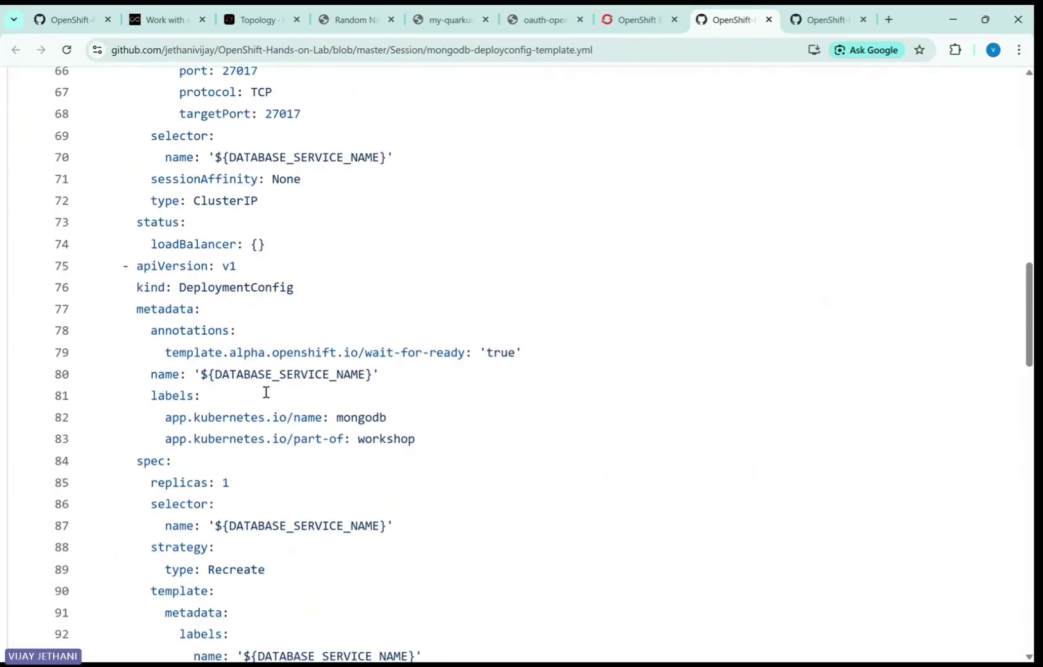
left_click_drag(309, 286, 110, 272)
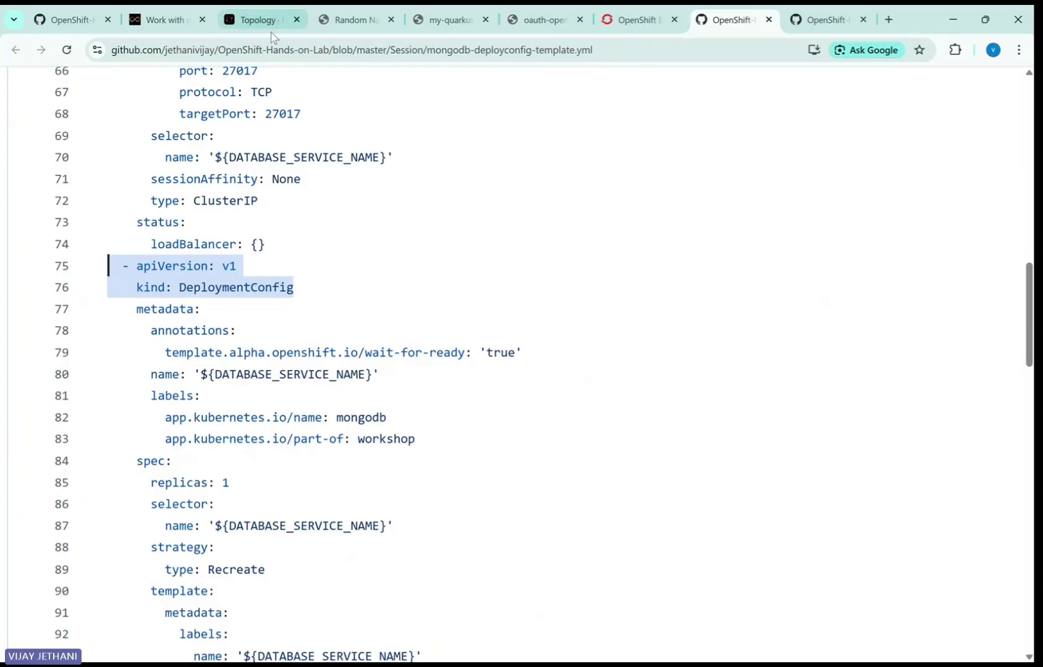
Switch to the OpenShift Topology view, show the mongodb DeploymentConfig details and read the deprecation notice, highlighting its text.
left_click(252, 22)
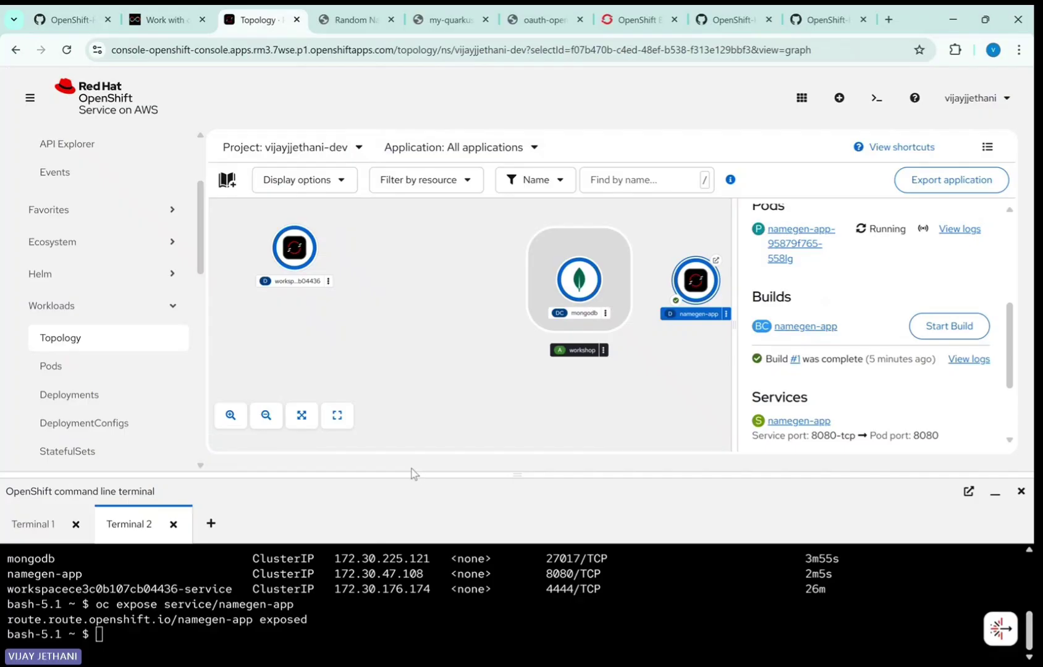
left_click(586, 281)
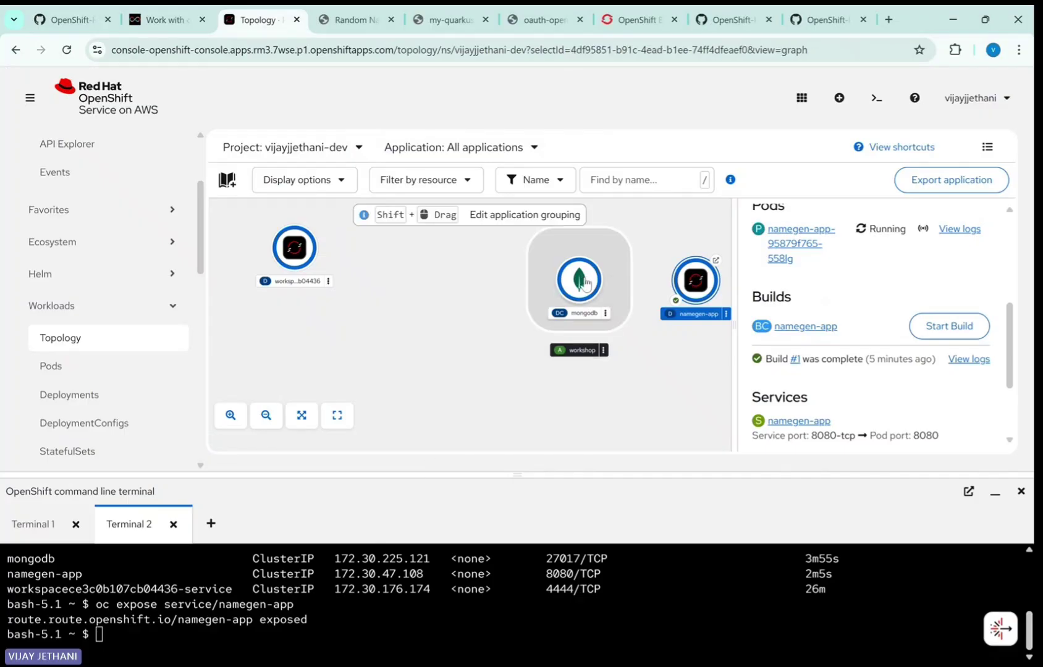
left_click(584, 303)
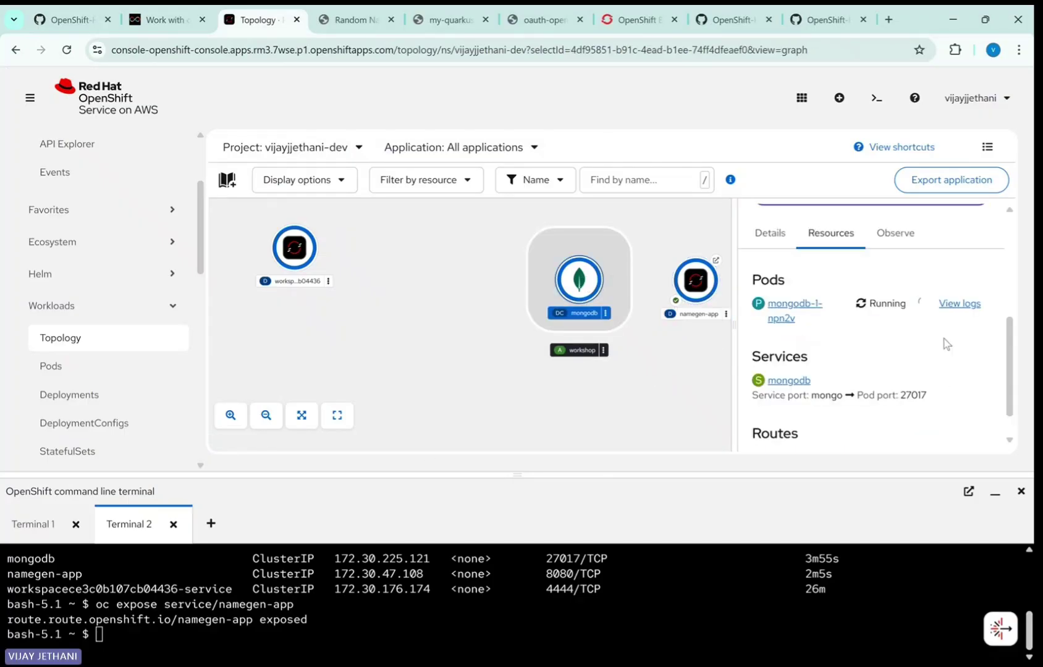
scroll(970, 308, "up", 4)
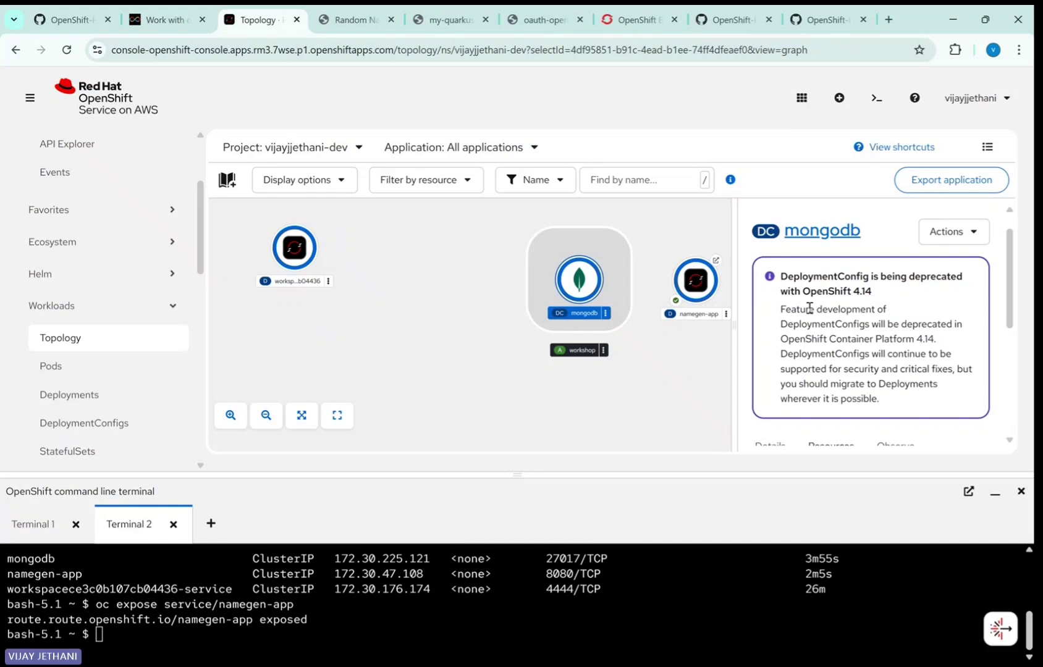
left_click_drag(787, 276, 753, 409)
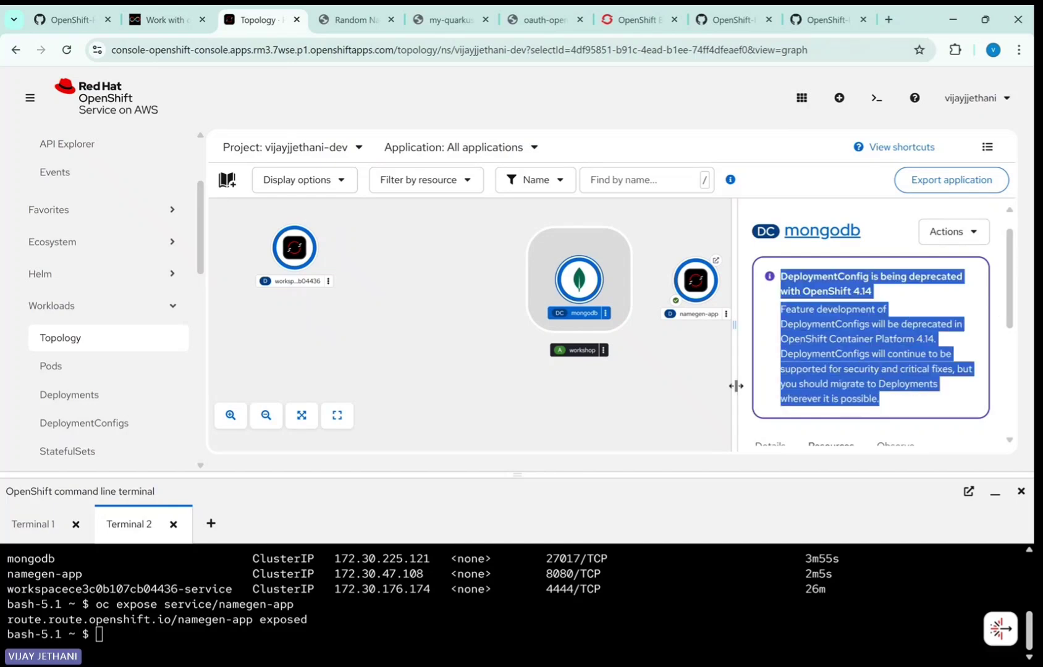
left_click(743, 389)
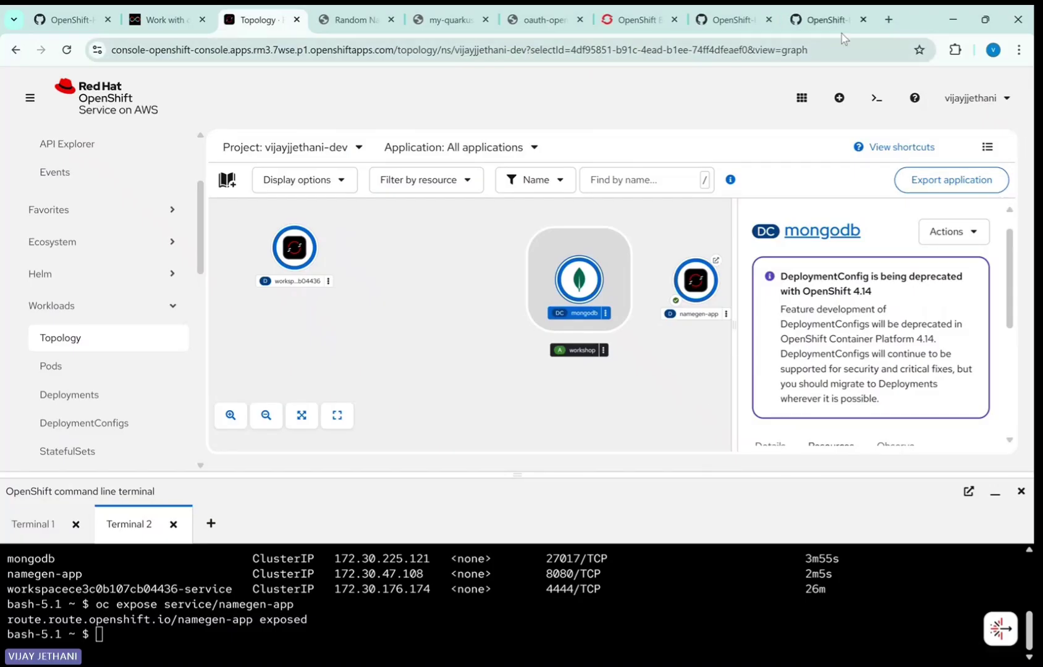
Switch to mongodeployment-full-template.yml on GitHub and enlarge the text around its opening apiVersion, kind and metadata lines.
left_click(825, 20)
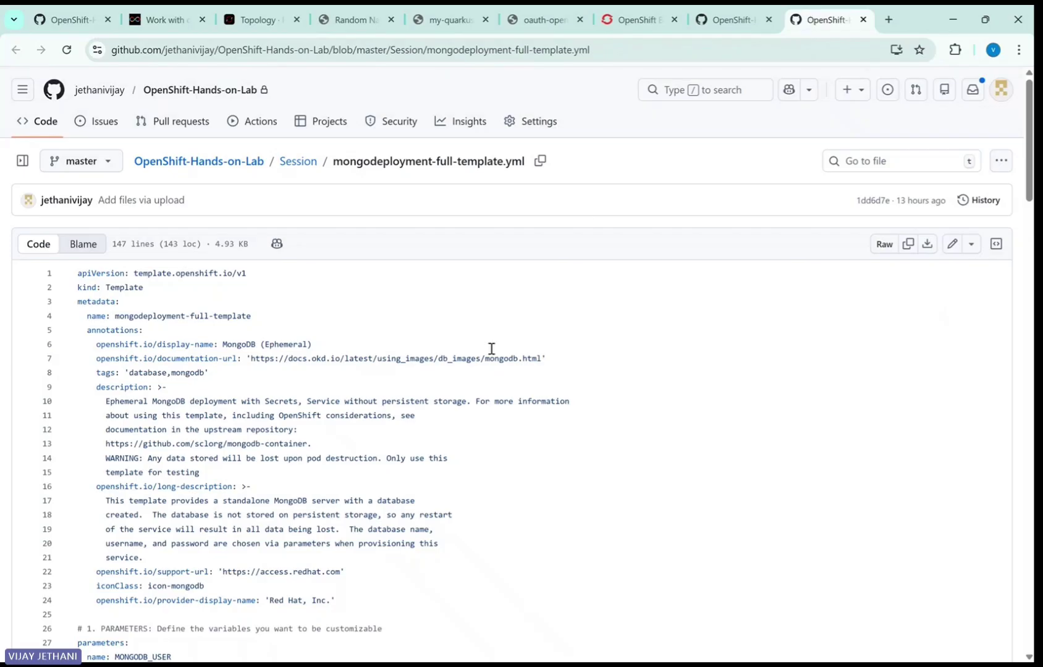
scroll(473, 398, "down", 3)
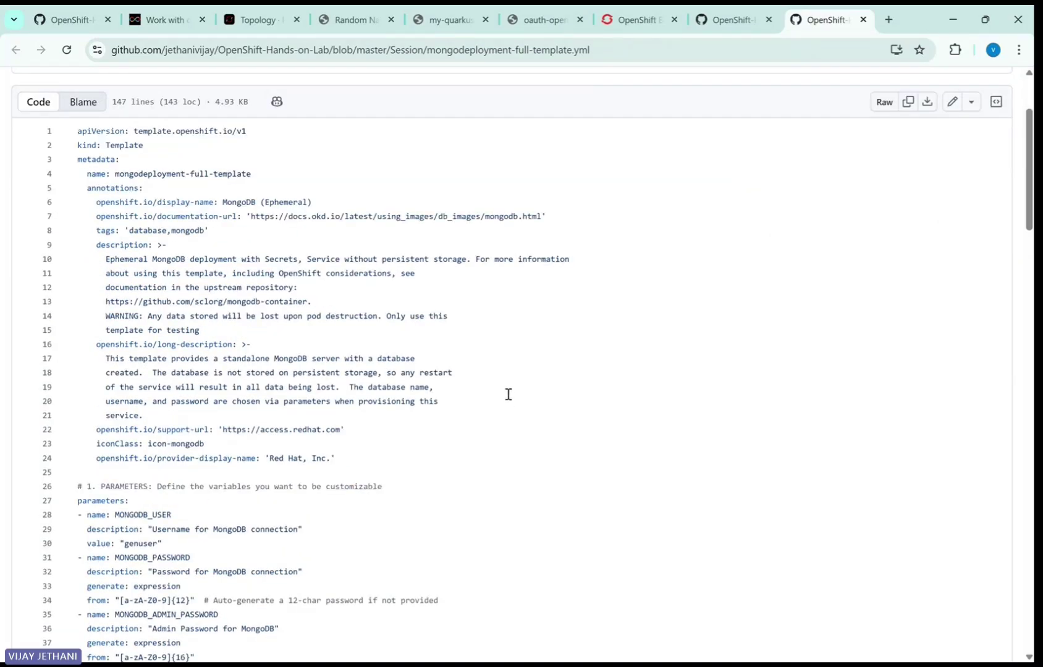
scroll(491, 387, "up", 3)
scroll(491, 387, "left", 3)
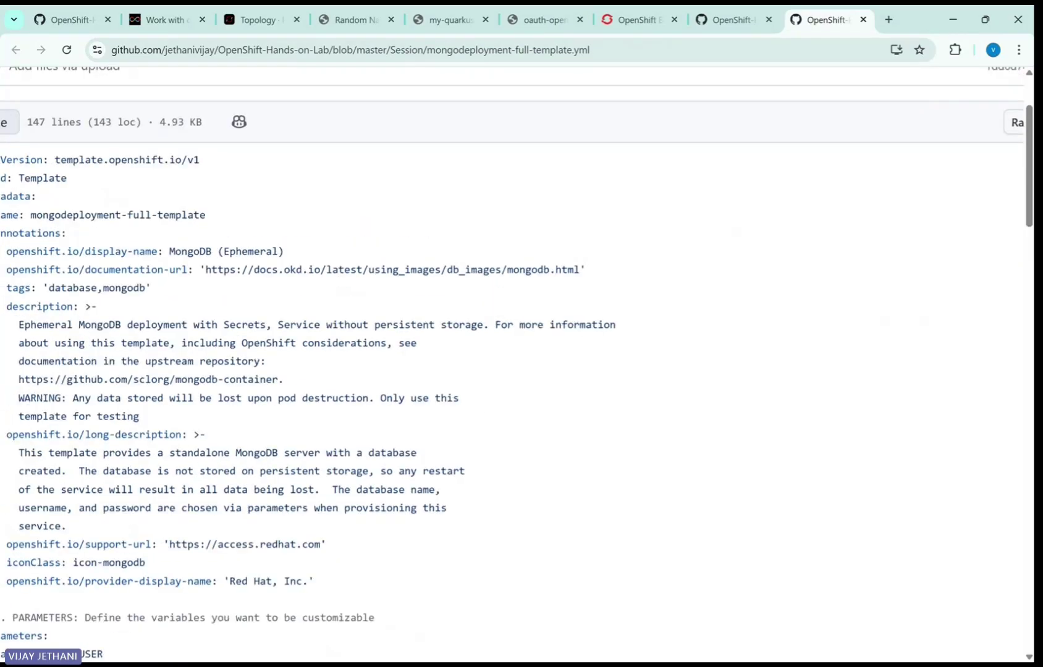
scroll(484, 389, "up", 1)
scroll(485, 389, "down", 1)
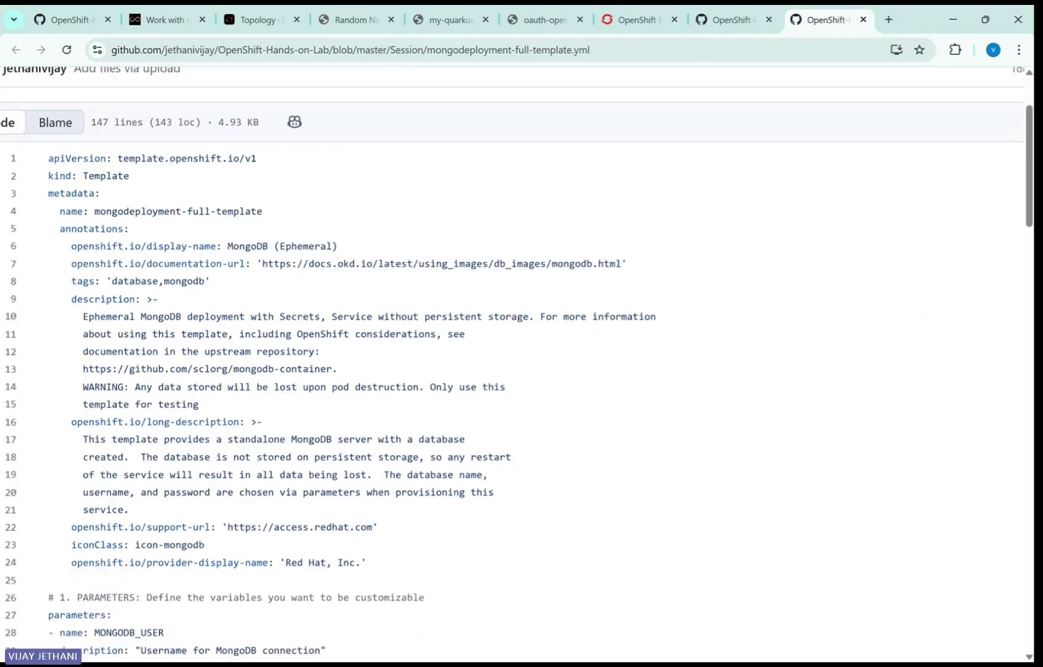
scroll(485, 389, "up", 1)
scroll(485, 389, "up", 1)
scroll(485, 388, "down", 1)
scroll(485, 389, "left", 1)
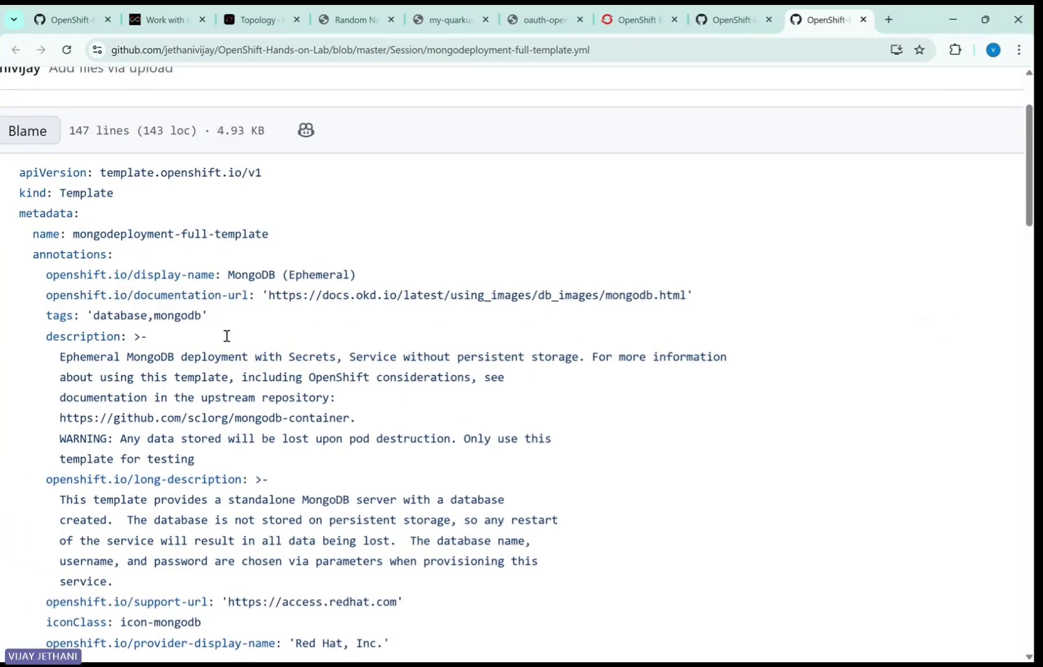
Highlight the full template's header from apiVersion through the provider-display-name annotation and read on to the parameters section.
left_click_drag(20, 173, 401, 506)
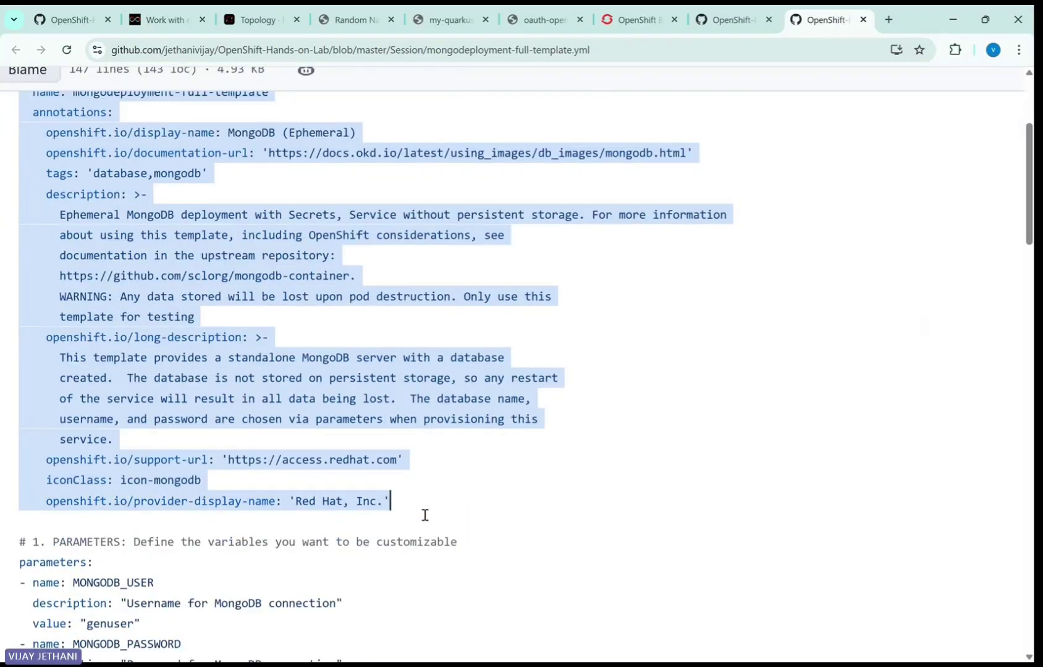
scroll(456, 482, "down", 1)
scroll(469, 482, "down", 3)
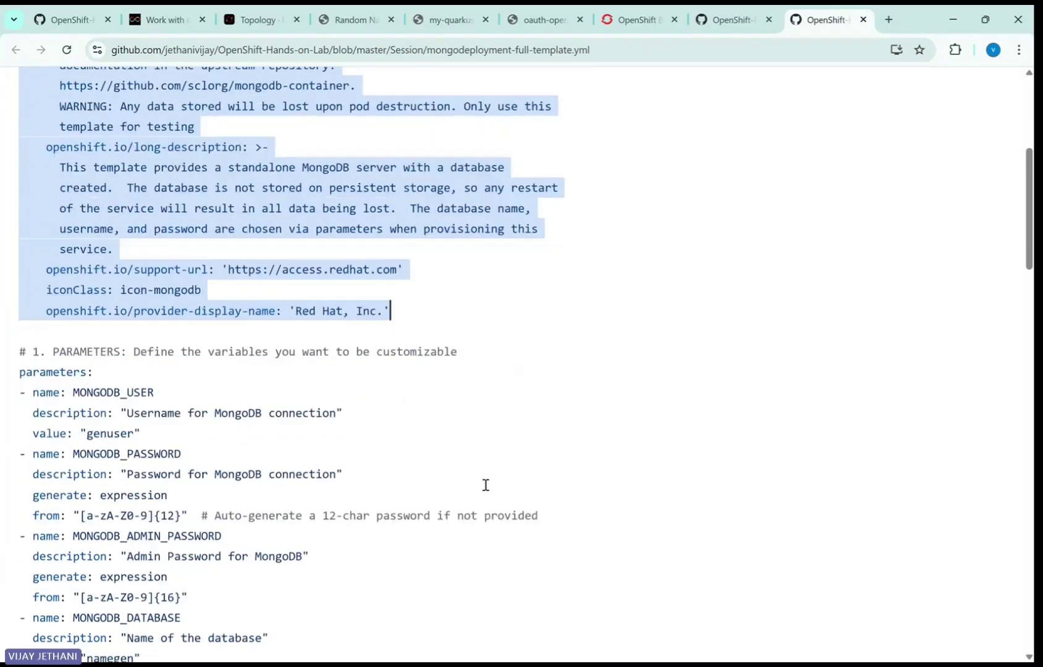
Examine the full template's parameters section, highlighting it from the PARAMETERS comment through the NAMESPACE value.
scroll(298, 345, "down", 1)
scroll(291, 343, "down", 1)
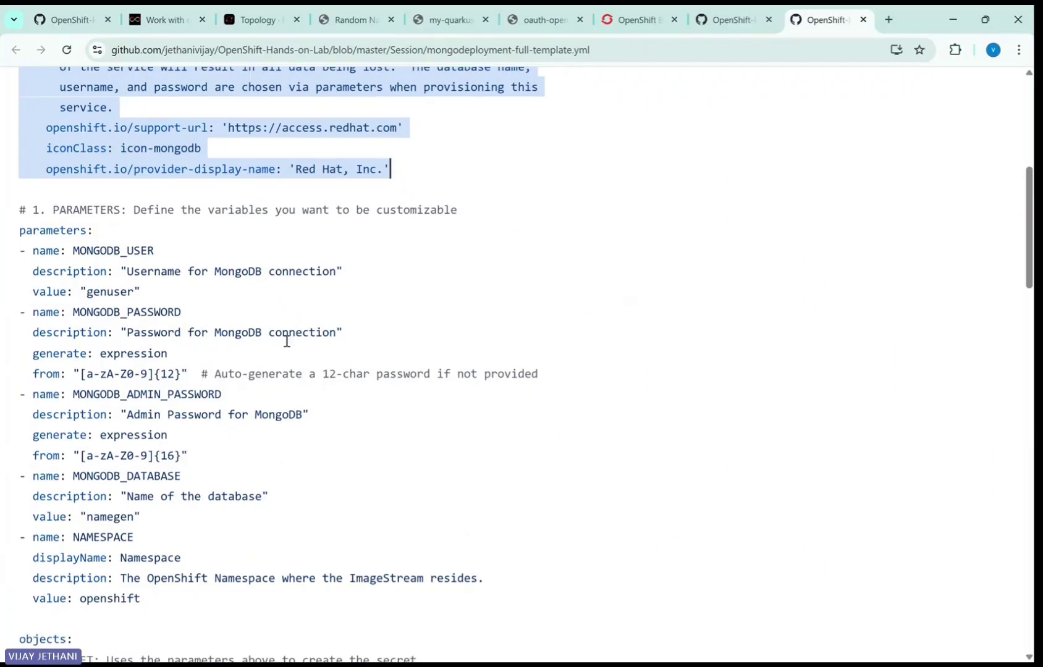
left_click_drag(498, 581, 318, 581)
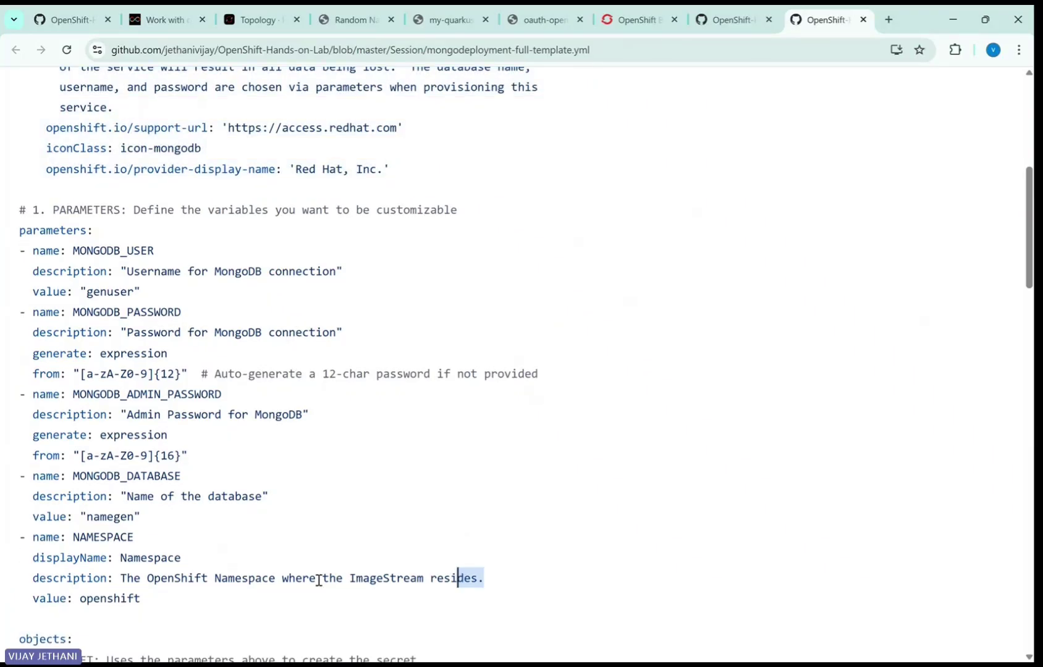
left_click_drag(146, 605, 3, 199)
left_click(618, 296)
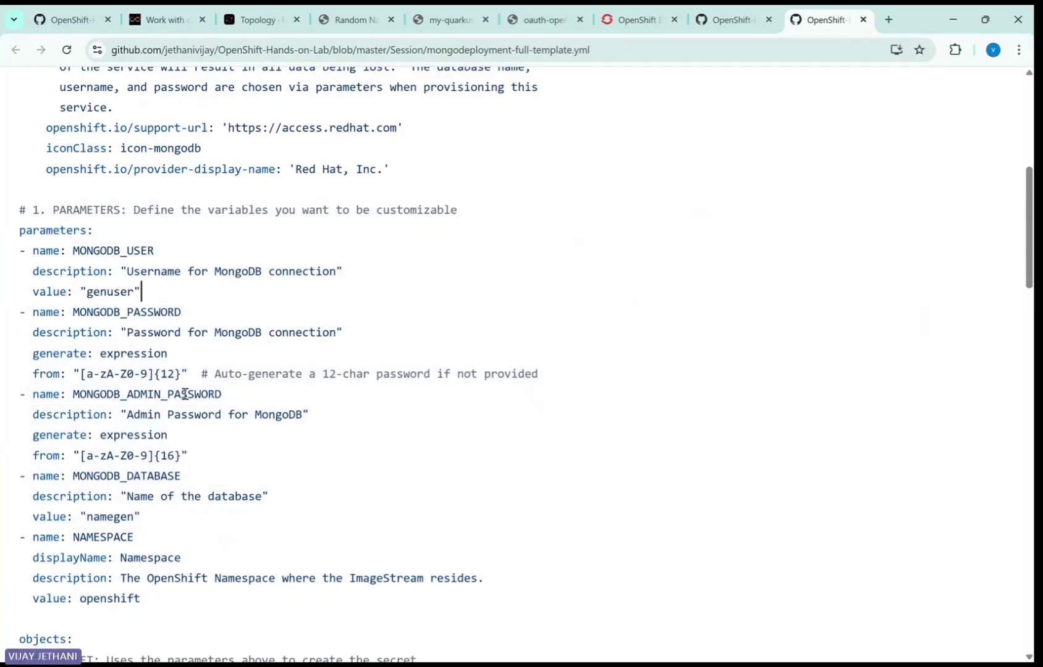
scroll(192, 405, "down", 1)
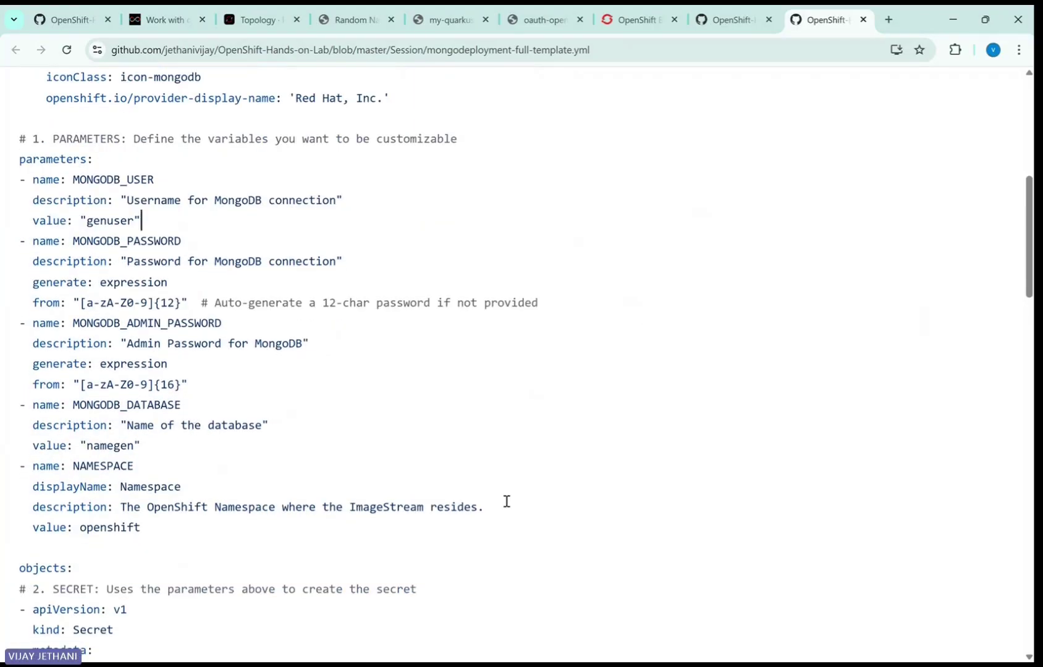
left_click_drag(141, 536, 2, 152)
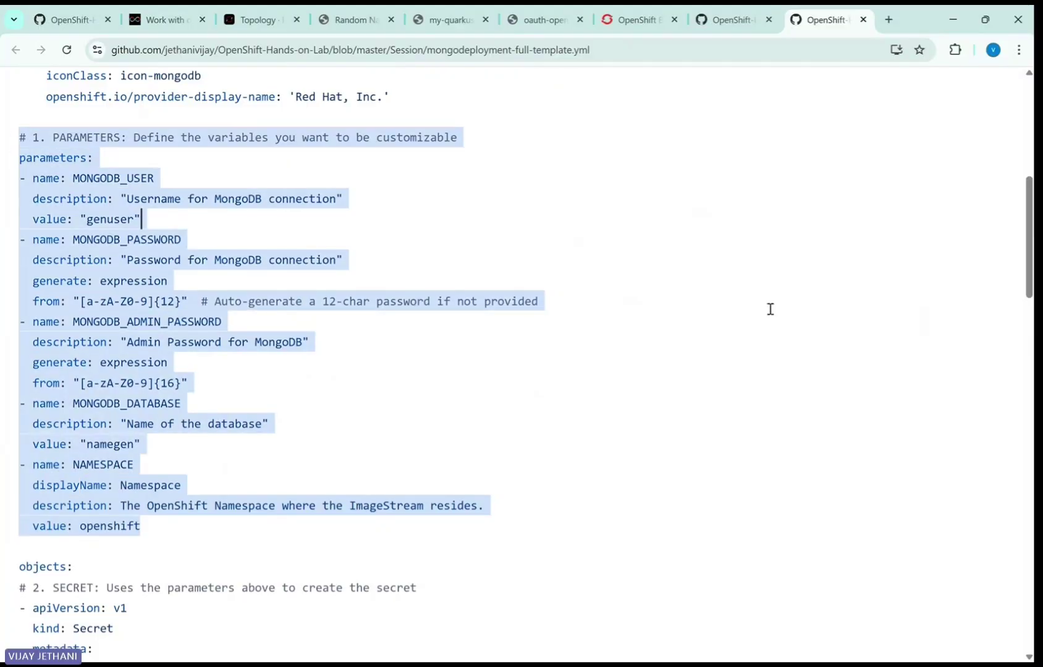
Read on to the full template's SECRET section and highlight it from its comment through the database-name line.
scroll(782, 312, "down", 2)
scroll(789, 323, "down", 1)
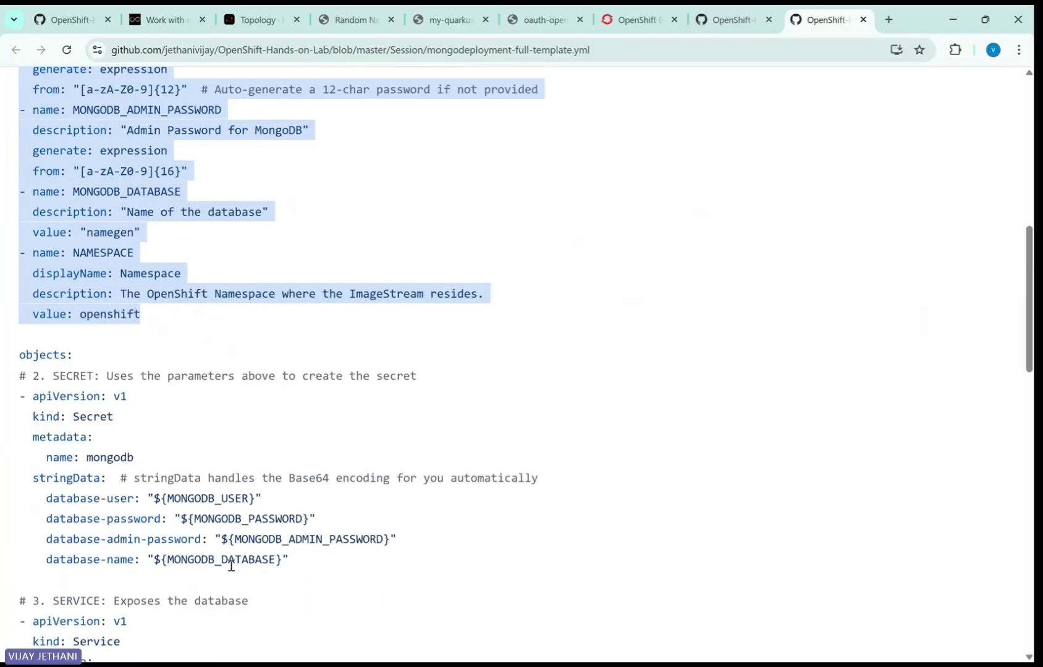
left_click_drag(290, 560, 3, 378)
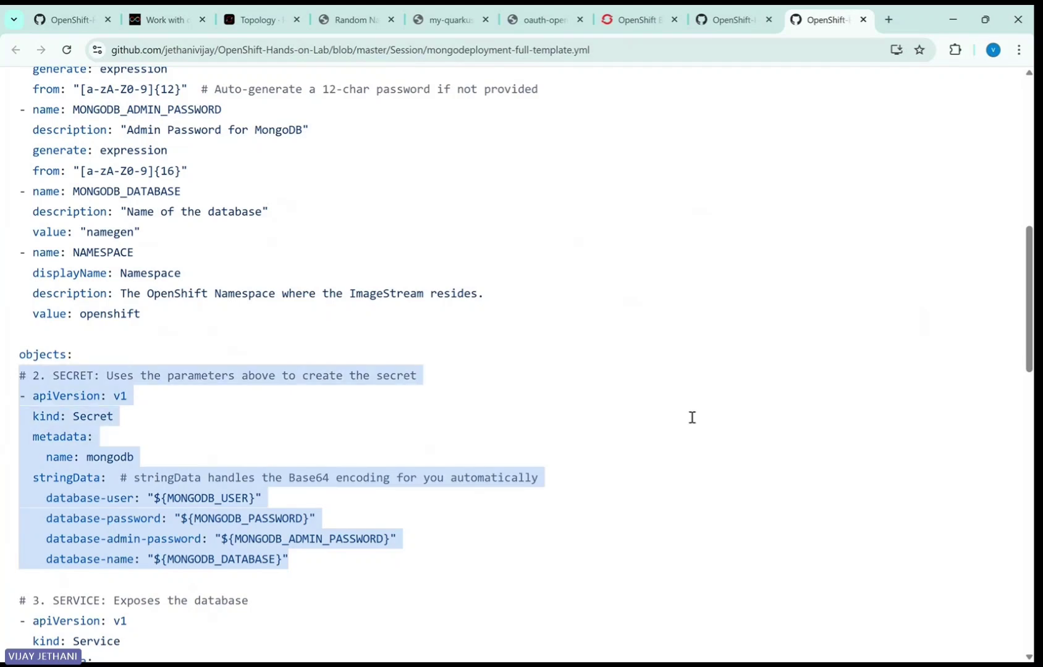
scroll(692, 417, "down", 1)
left_click(452, 481)
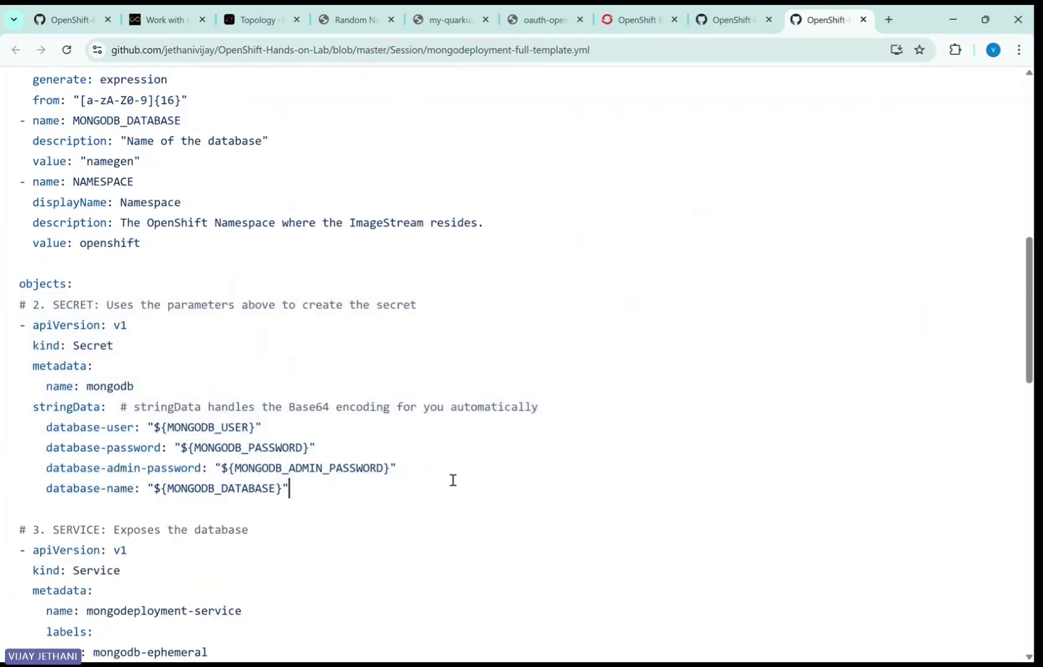
left_click_drag(295, 491, 5, 305)
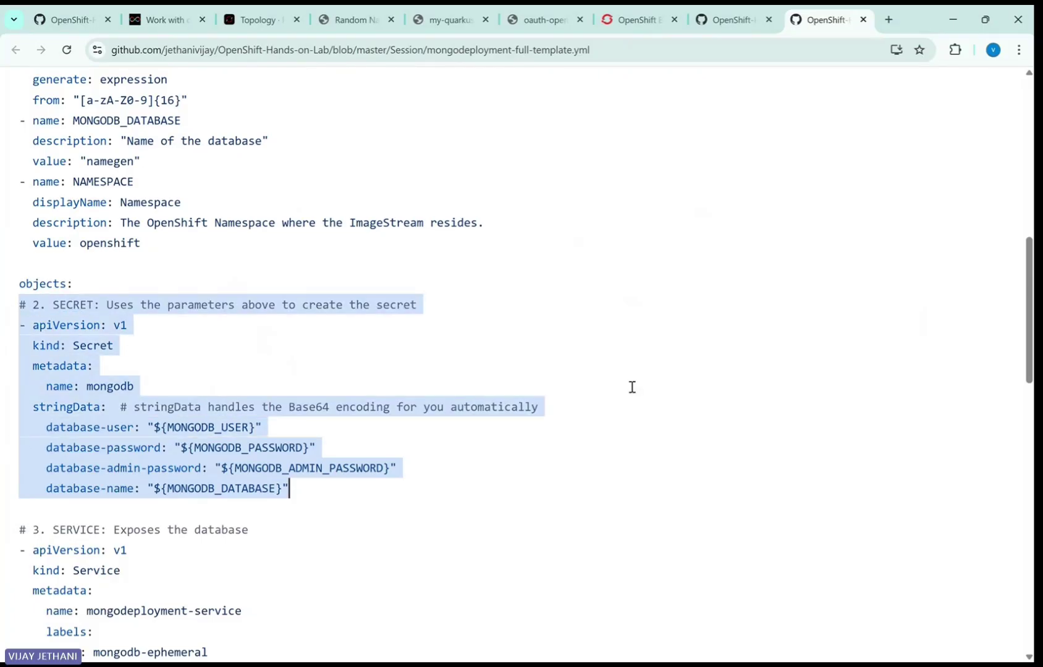
Highlight the full template's SERVICE section and compare it with the Service definition in mongodb-deployconfig-template.yml, ending back on the full template.
scroll(632, 387, "down", 2)
scroll(636, 398, "down", 2)
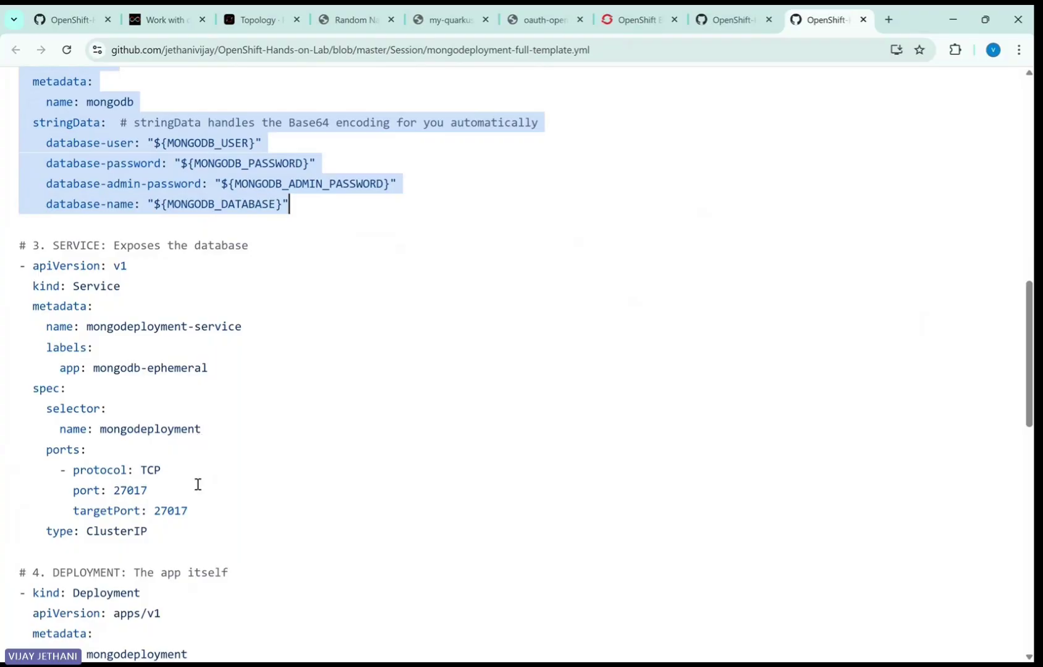
left_click_drag(150, 533, 3, 254)
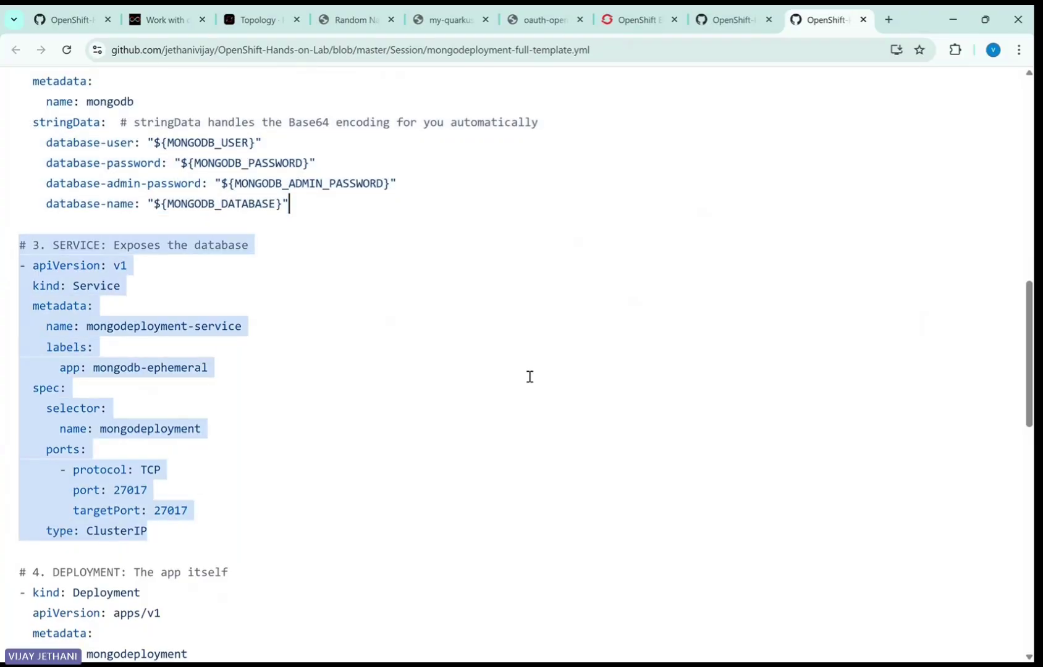
left_click(728, 19)
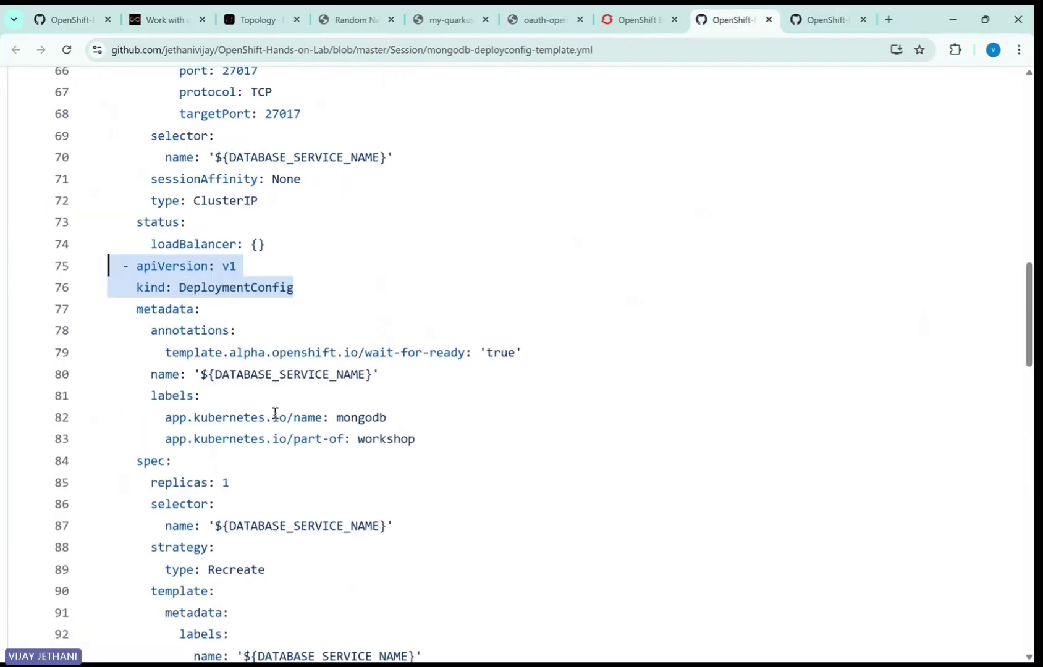
scroll(419, 459, "up", 5)
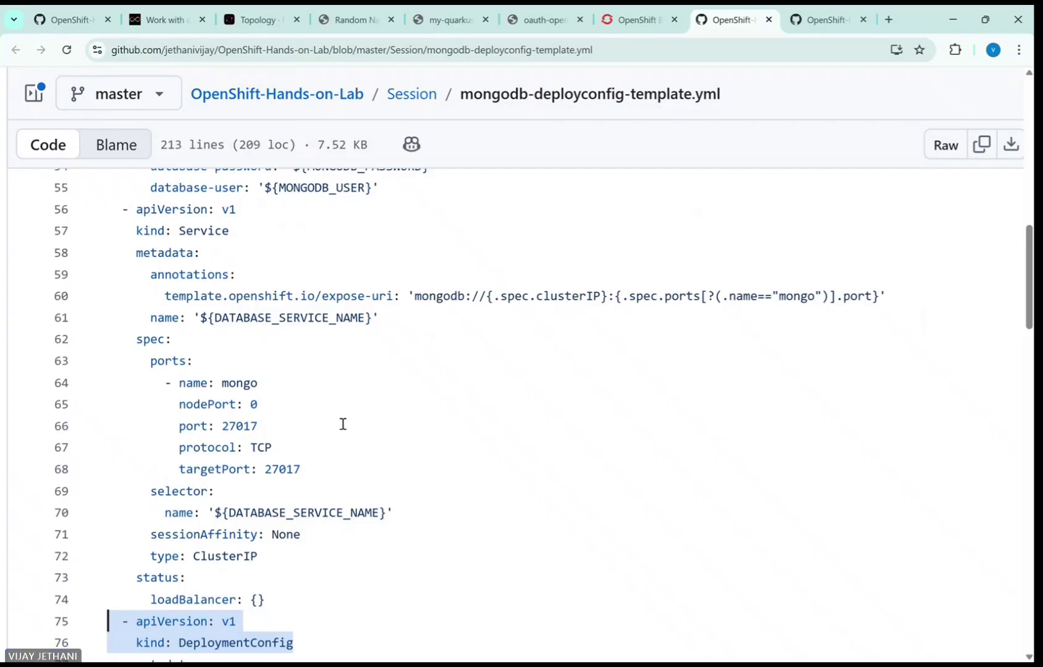
left_click(826, 15)
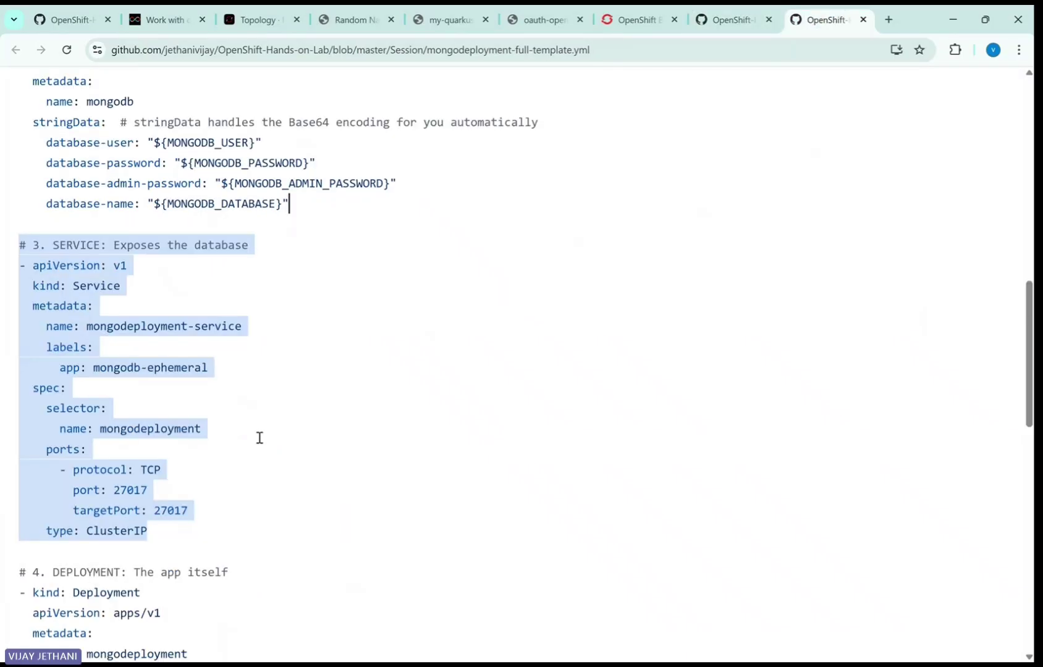
Highlight the full template's SERVICE section again, followed by the mongodeployment name under its selector.
left_click(247, 471)
left_click_drag(162, 529, 11, 254)
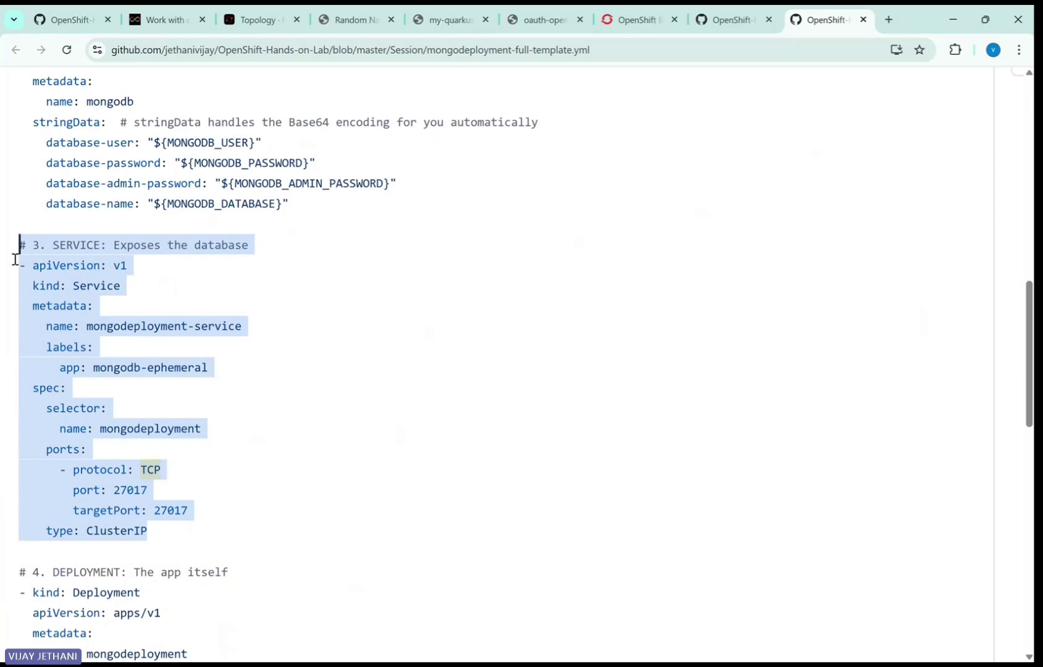
left_click(239, 393)
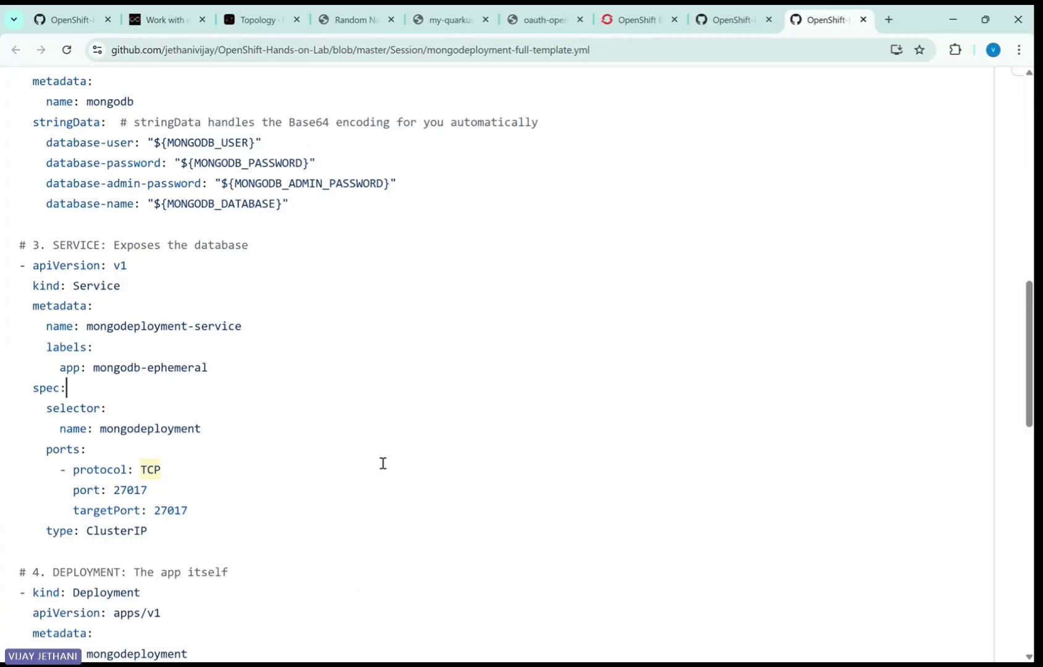
left_click_drag(97, 428, 203, 428)
left_click(447, 441)
Read on to the full template's DEPLOYMENT section and highlight its kind value, Deployment.
scroll(447, 440, "down", 3)
scroll(391, 448, "down", 1)
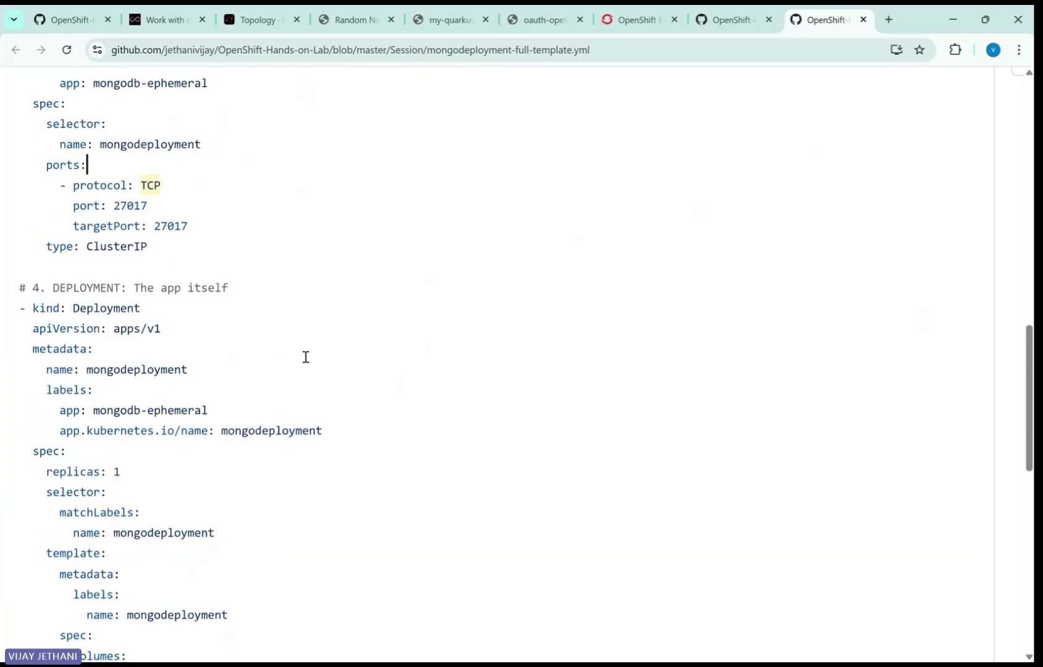
scroll(305, 356, "down", 2)
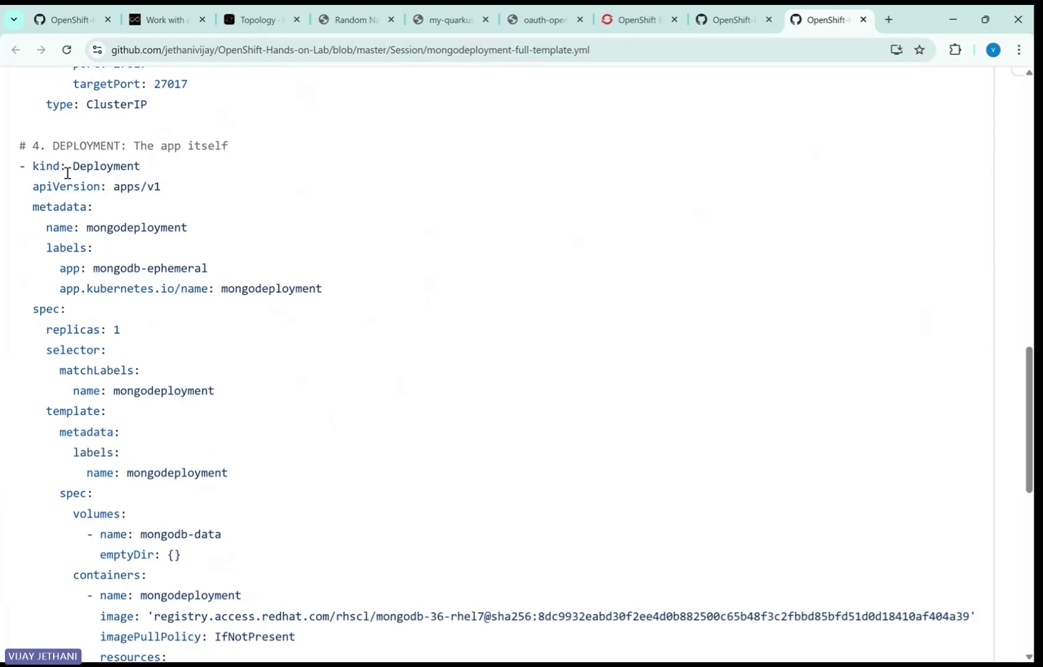
left_click_drag(72, 166, 141, 166)
Switch to mongodb-deployconfig-template.yml, look through its object definitions and highlight the kind value DeploymentConfig on line 76.
left_click(729, 20)
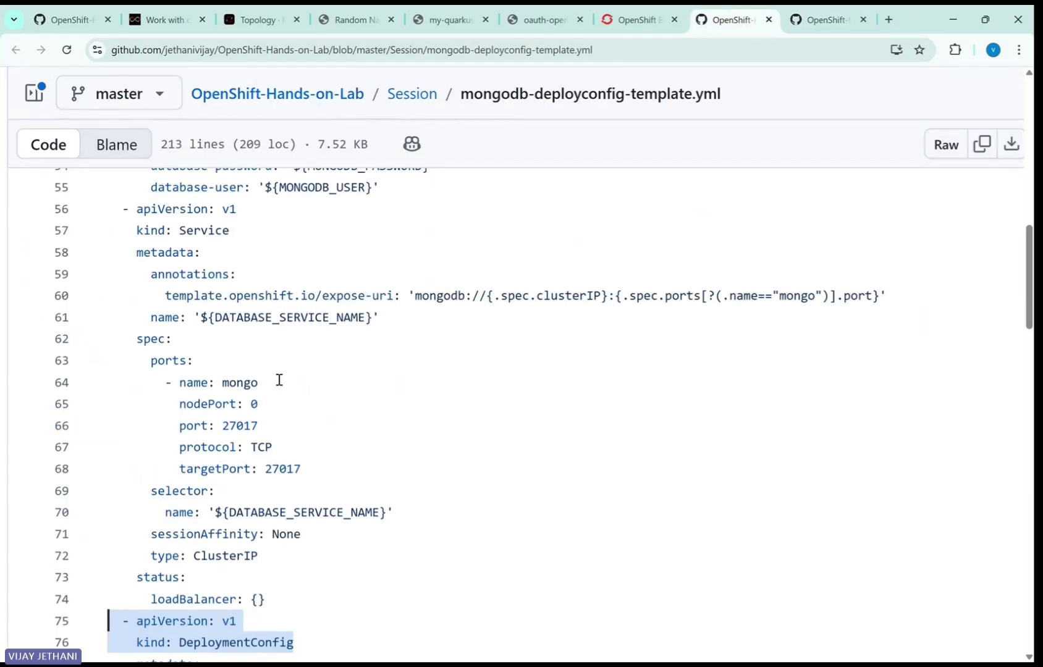
scroll(340, 402, "down", 5)
scroll(339, 401, "down", 2)
scroll(339, 402, "up", 4)
scroll(341, 401, "up", 4)
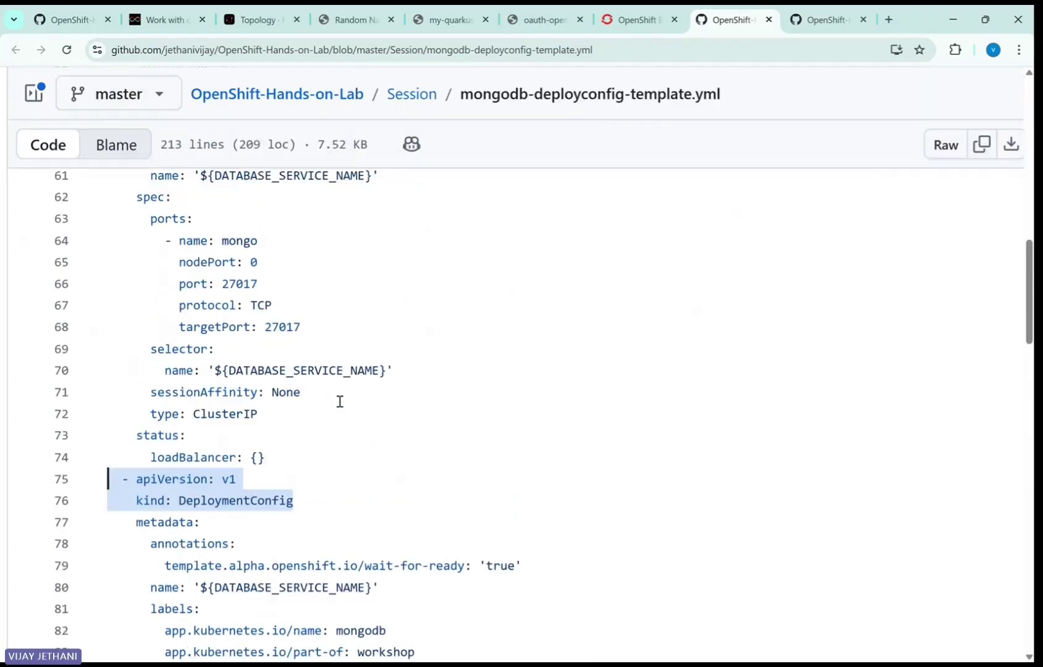
scroll(347, 403, "down", 3)
scroll(387, 410, "down", 6)
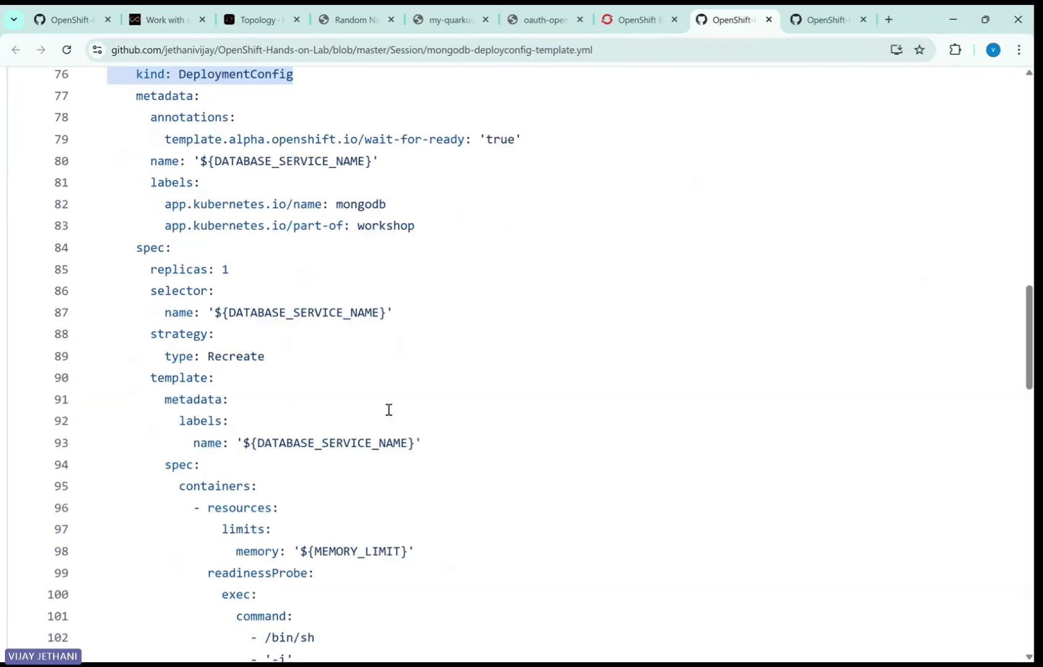
scroll(388, 410, "up", 1)
left_click(335, 176)
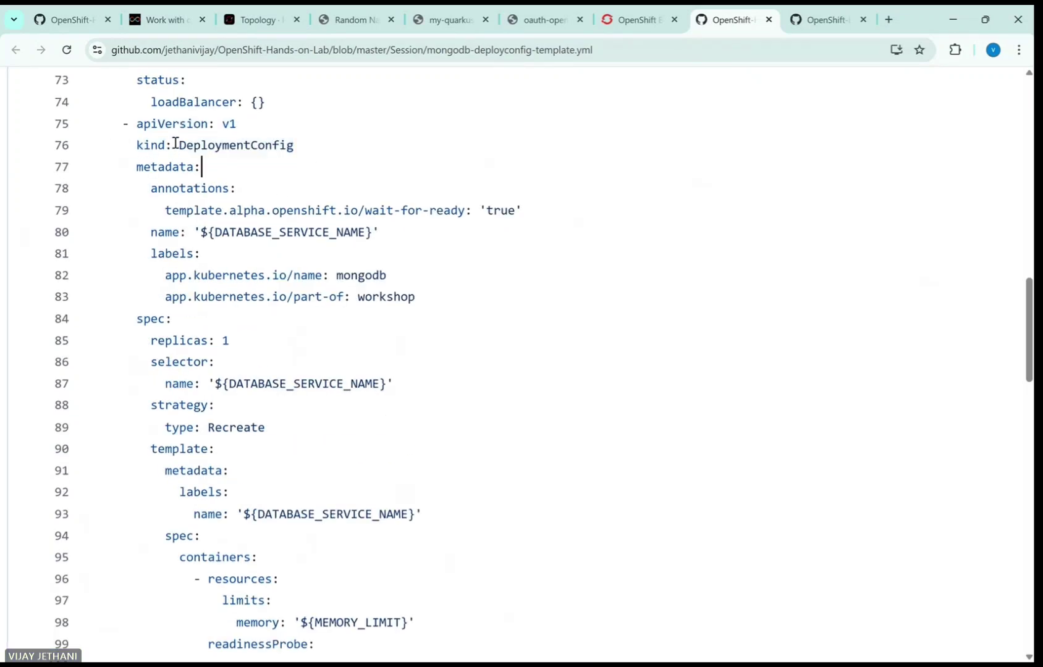
left_click_drag(175, 143, 297, 145)
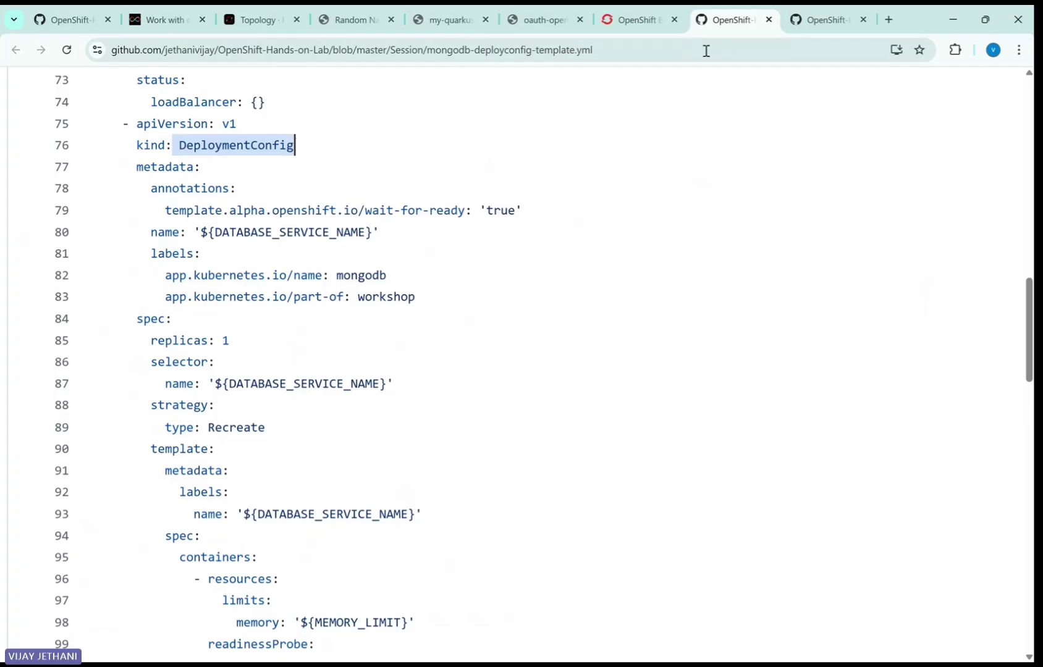
Return to the full template and highlight the Deployment's spec and selector lines, including matchLabels and its mongodeployment name.
left_click(795, 24)
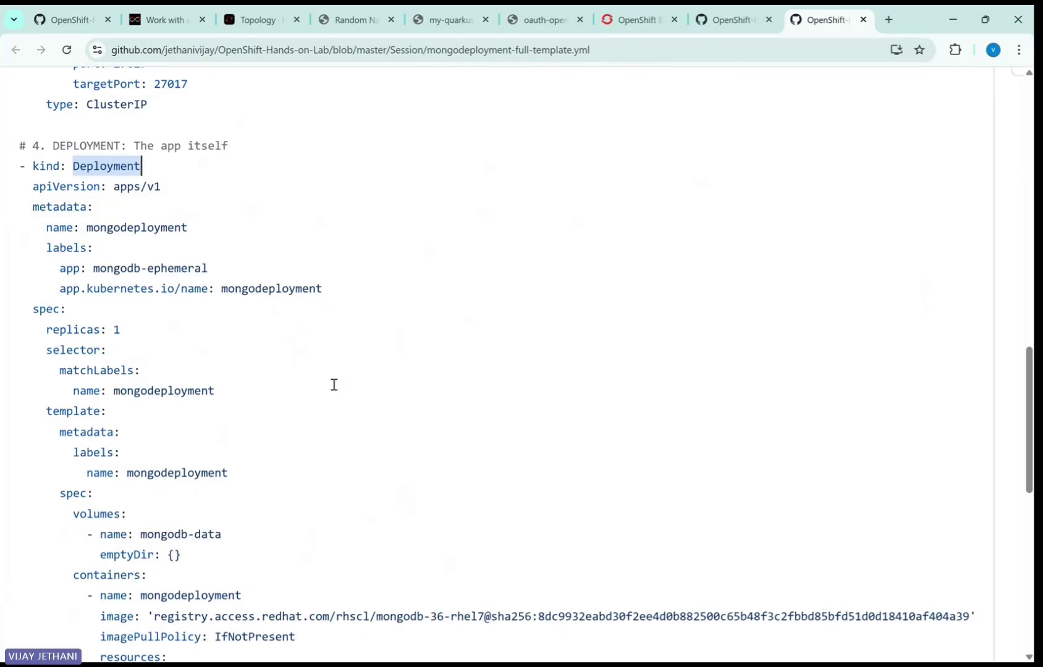
left_click_drag(67, 389, 228, 387)
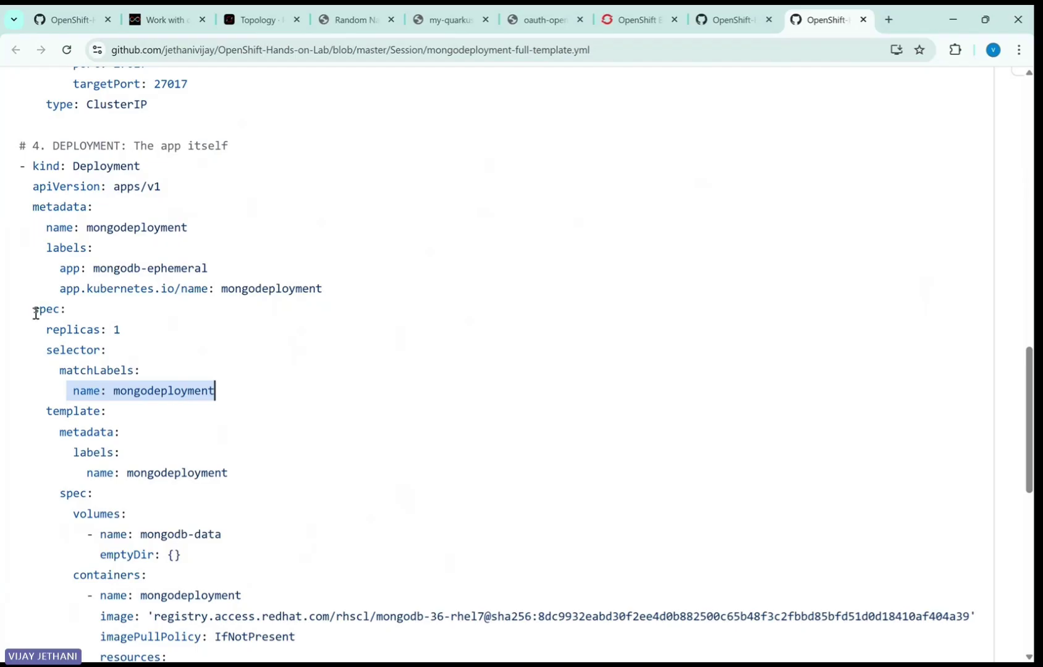
left_click_drag(36, 313, 114, 352)
left_click_drag(73, 390, 220, 389)
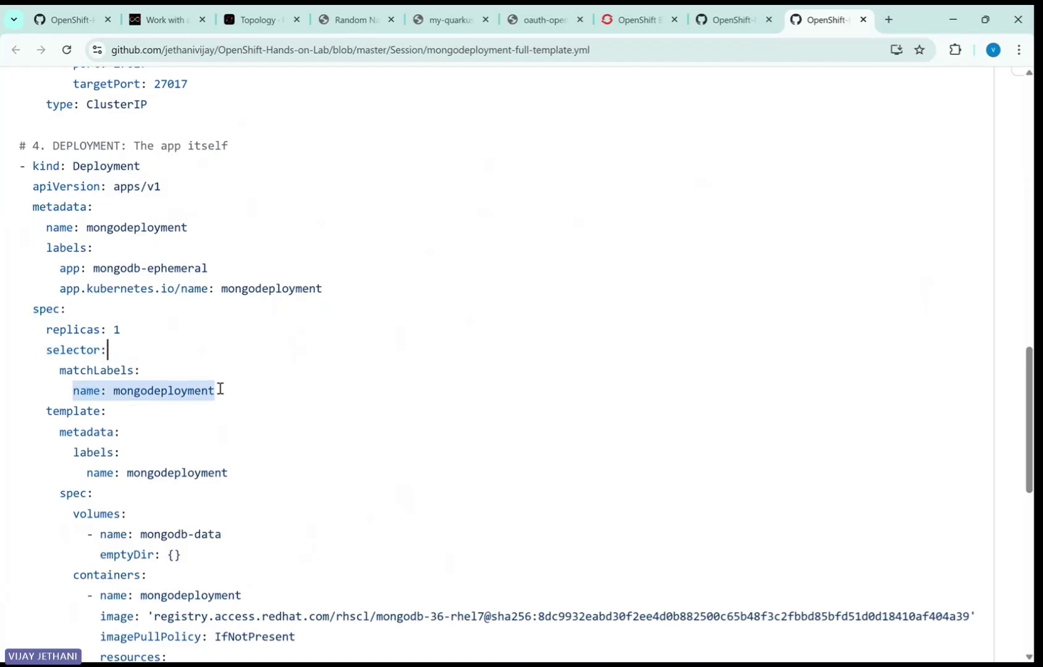
left_click(188, 356)
left_click_drag(135, 376, 62, 380)
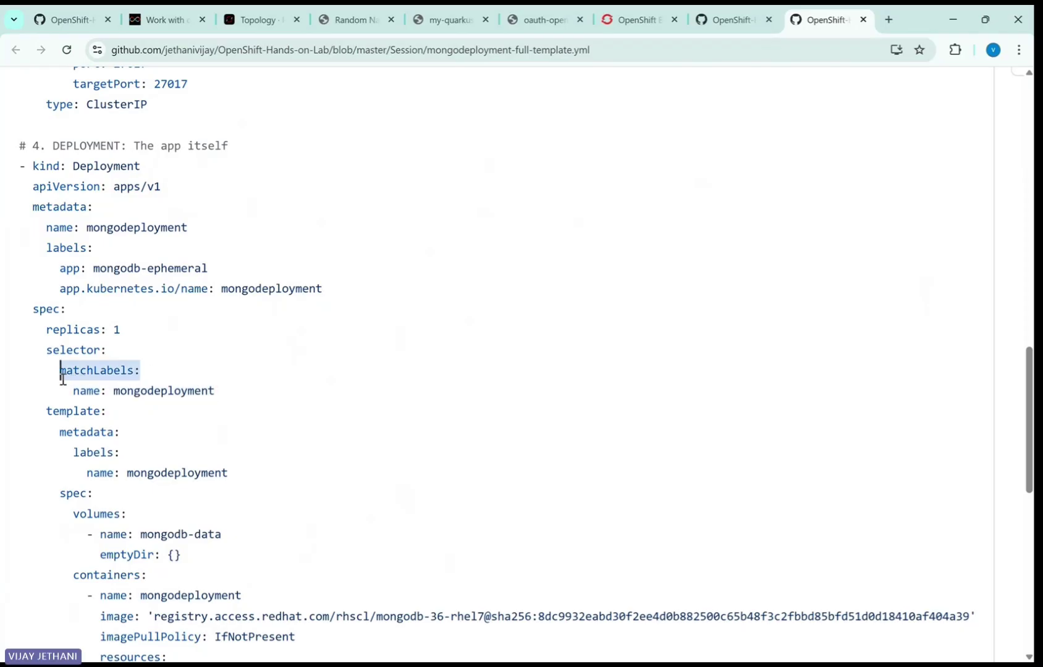
Highlight spec and selector in the DeploymentConfig template, and compare them with the mongodeployment value under matchLabels in the full template.
left_click(733, 23)
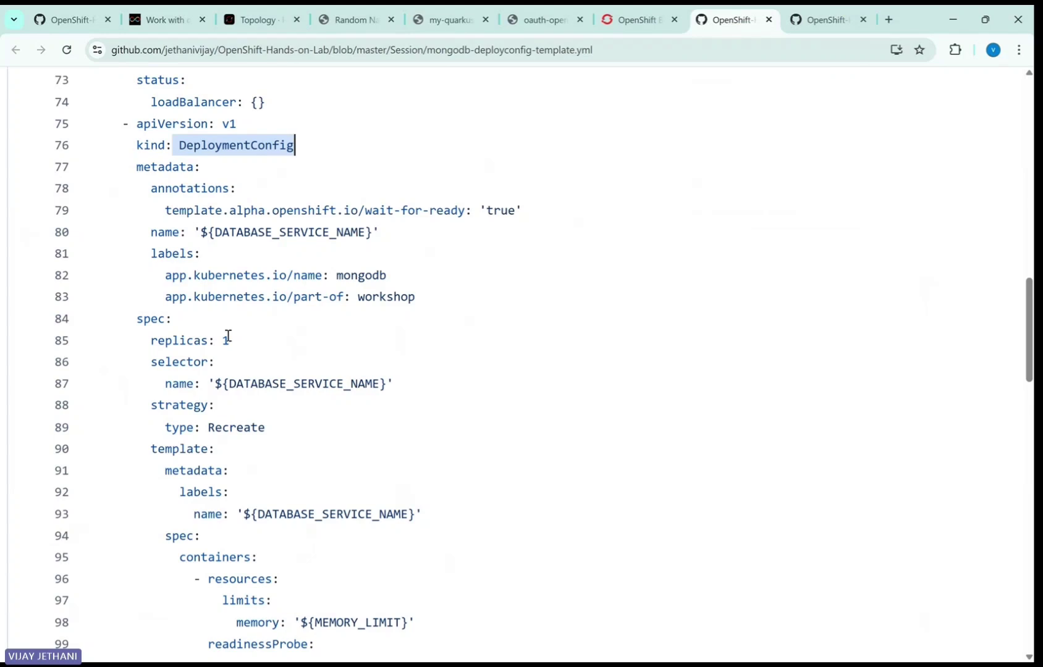
left_click_drag(141, 327, 197, 327)
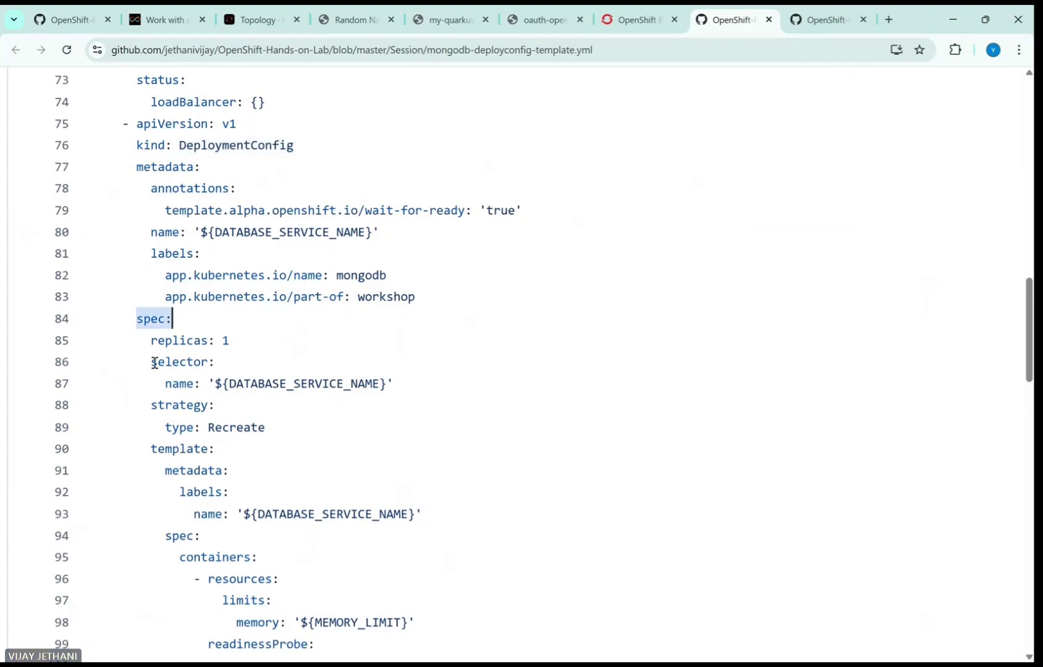
left_click_drag(149, 369, 221, 363)
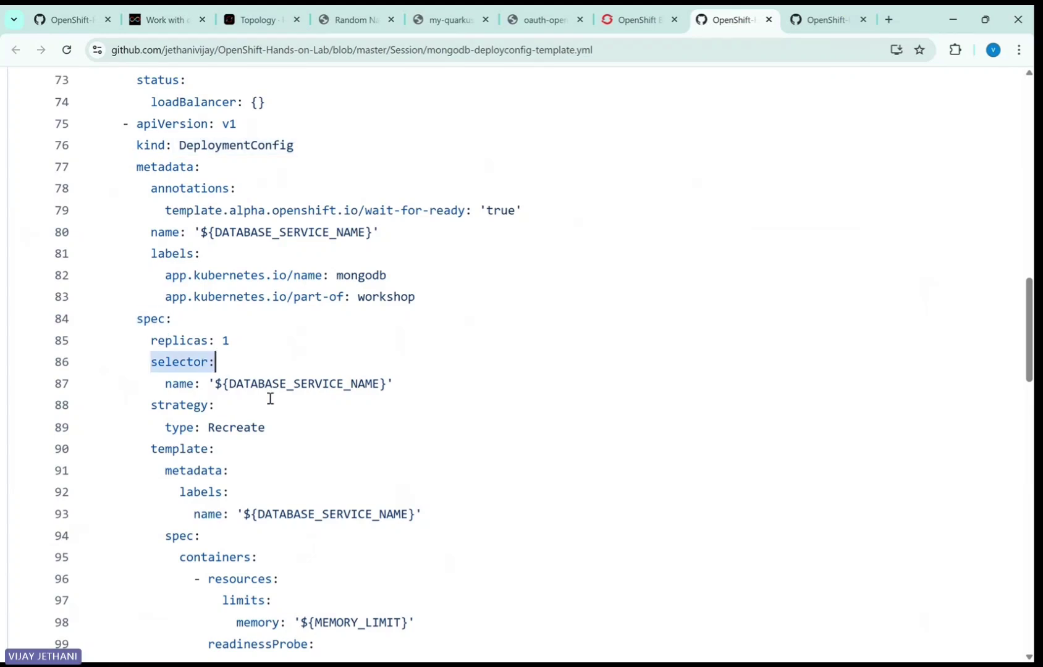
left_click(817, 20)
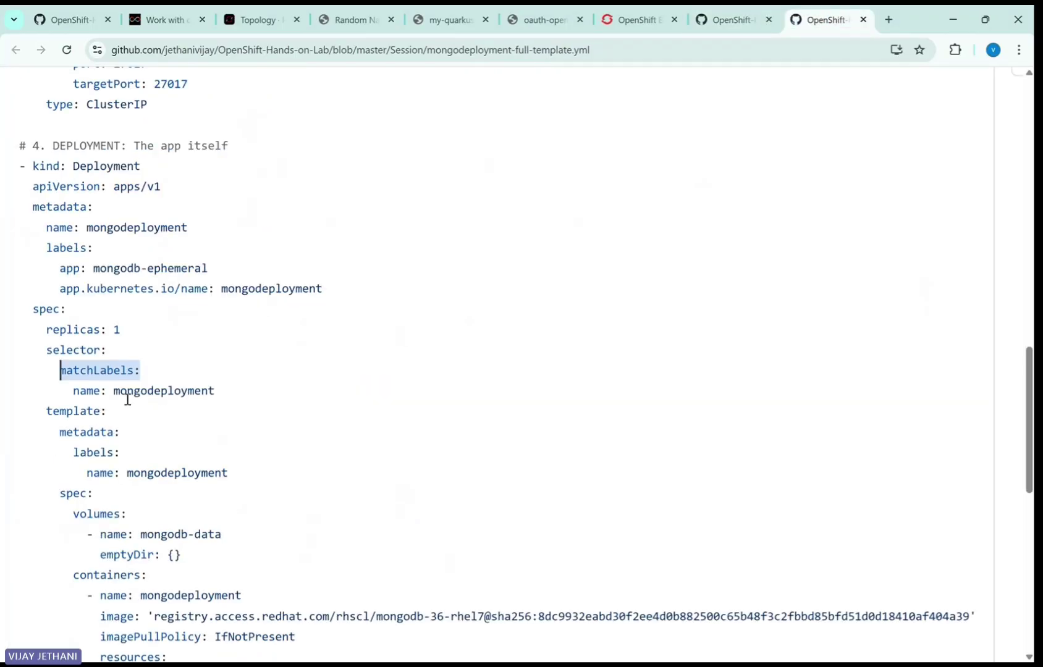
left_click_drag(114, 391, 233, 390)
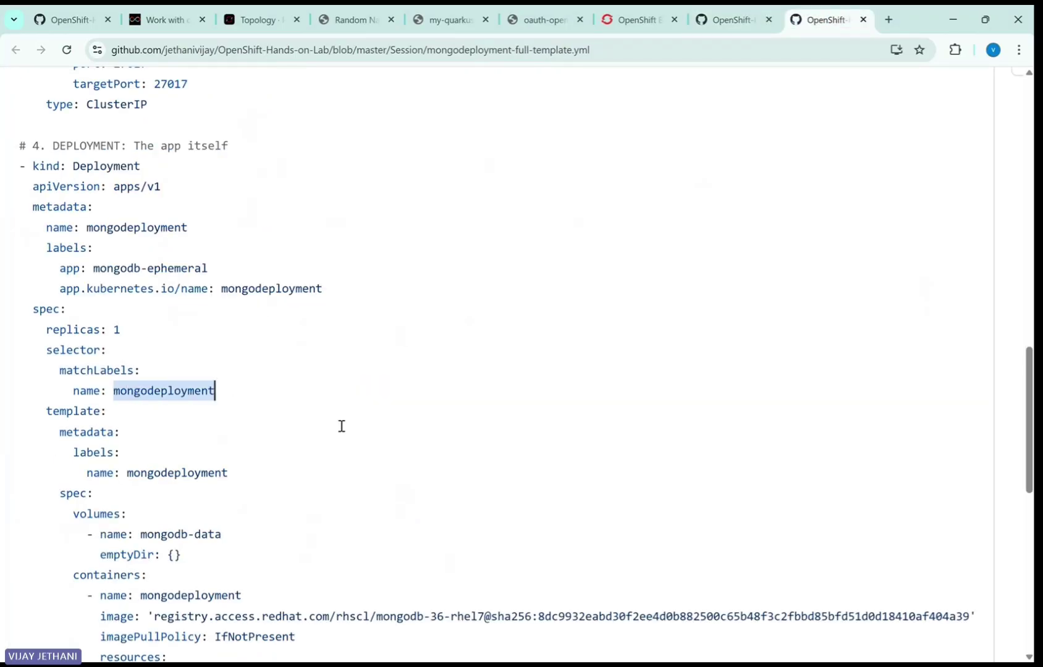
scroll(341, 427, "down", 1)
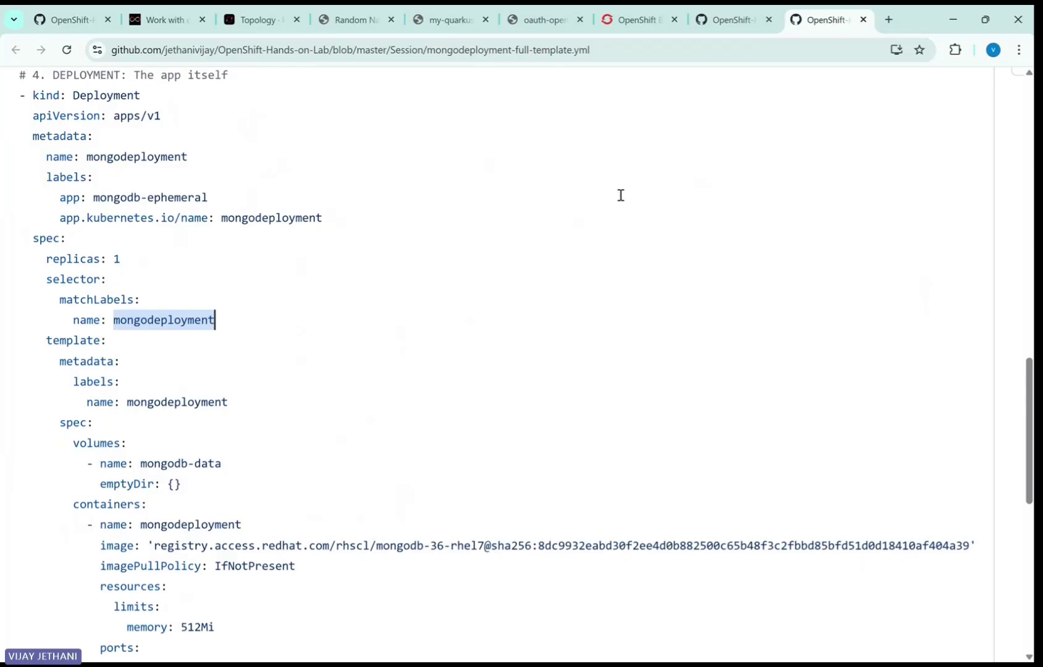
Switch to the DeploymentConfig template and highlight its triggers section through the status line at line 168.
left_click(732, 20)
scroll(319, 387, "down", 10)
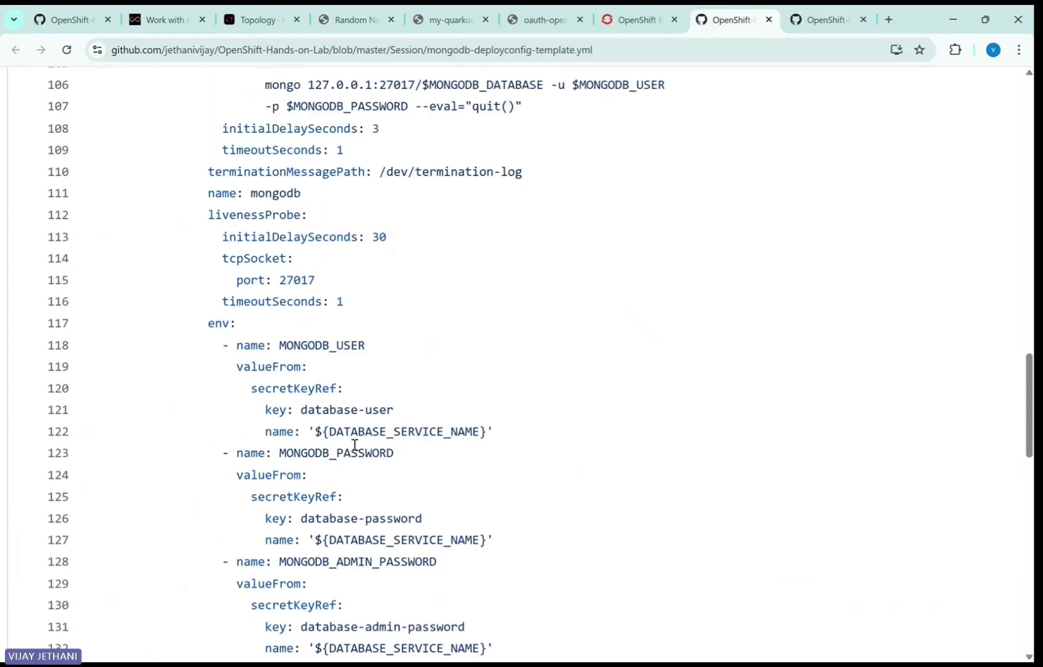
scroll(354, 445, "down", 6)
scroll(361, 451, "down", 6)
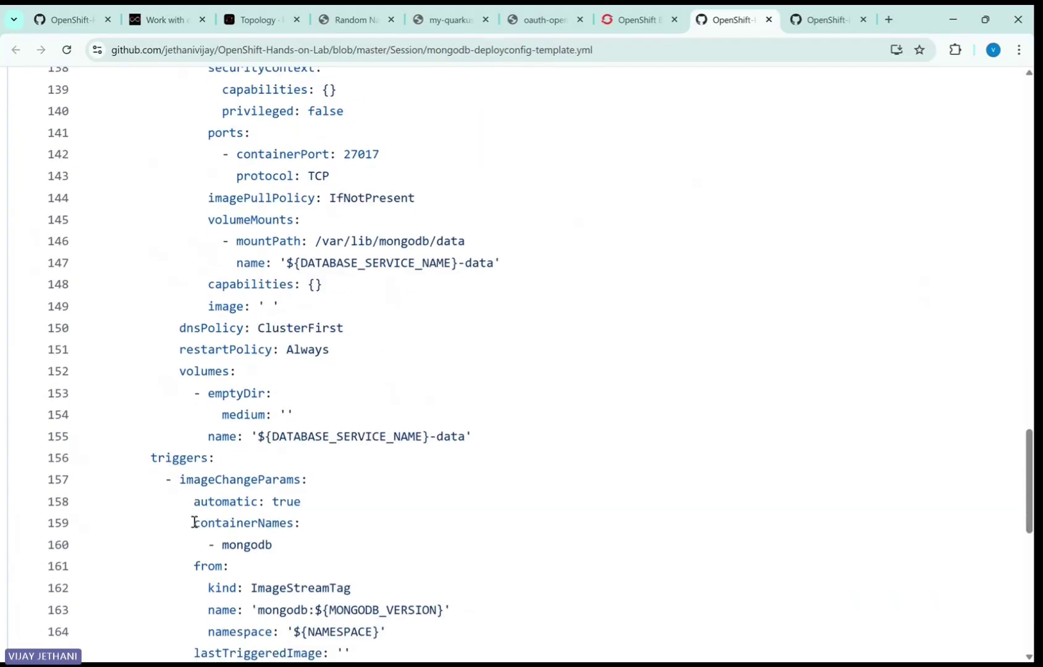
left_click_drag(151, 456, 351, 576)
scroll(332, 542, "down", 1)
scroll(345, 534, "down", 2)
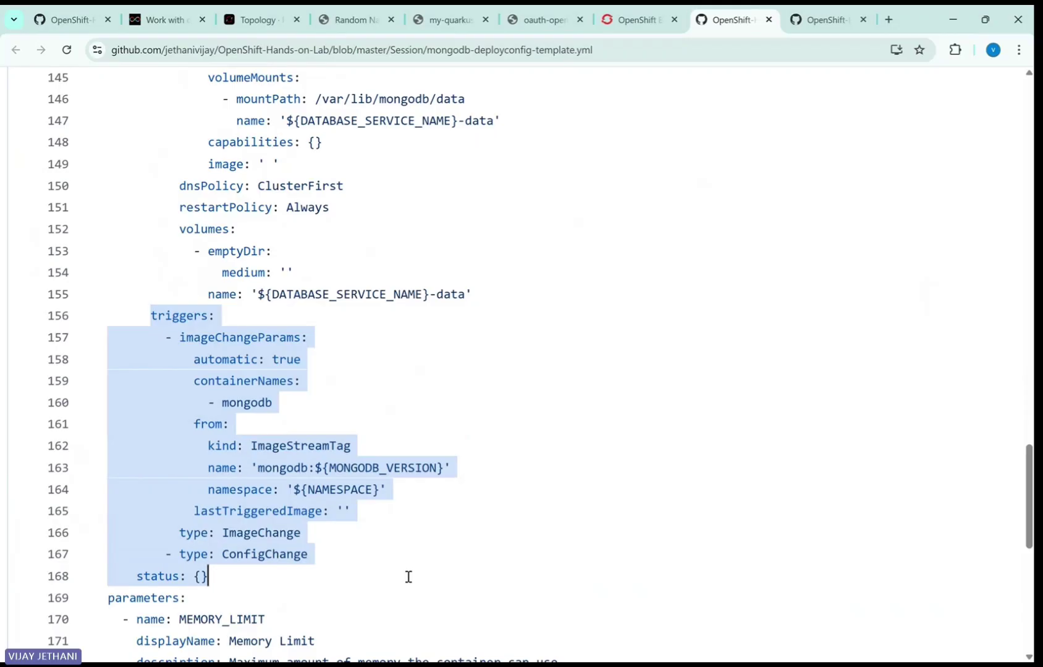
Return to mongodeployment-full-template.yml and examine the Deployment's selector, pod template, container image, memory limit, port and environment variable definitions.
left_click(819, 22)
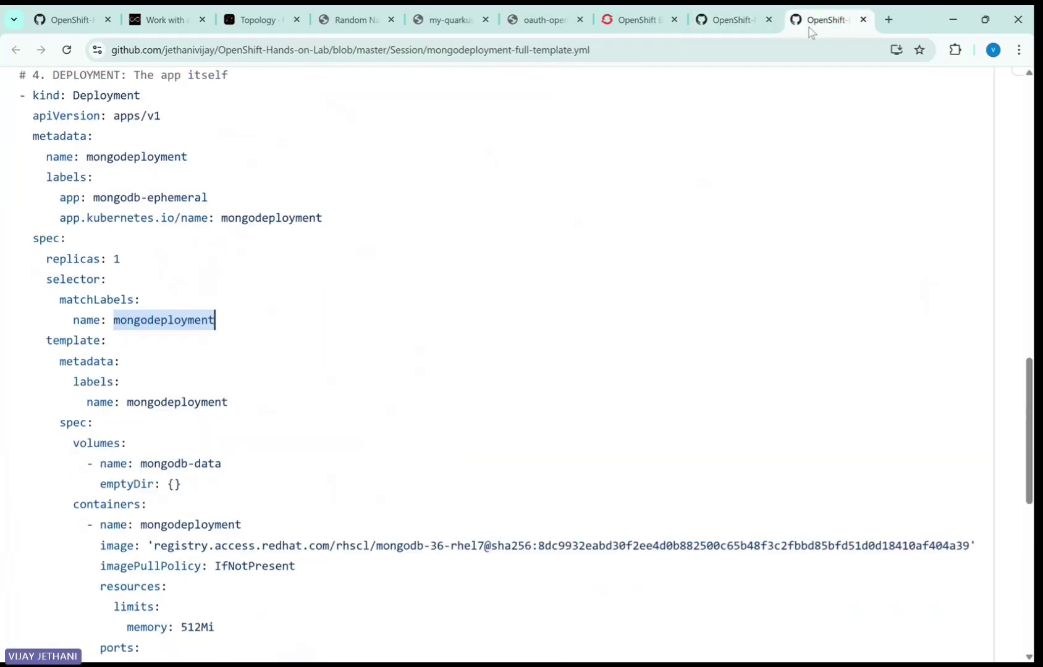
scroll(408, 411, "down", 2)
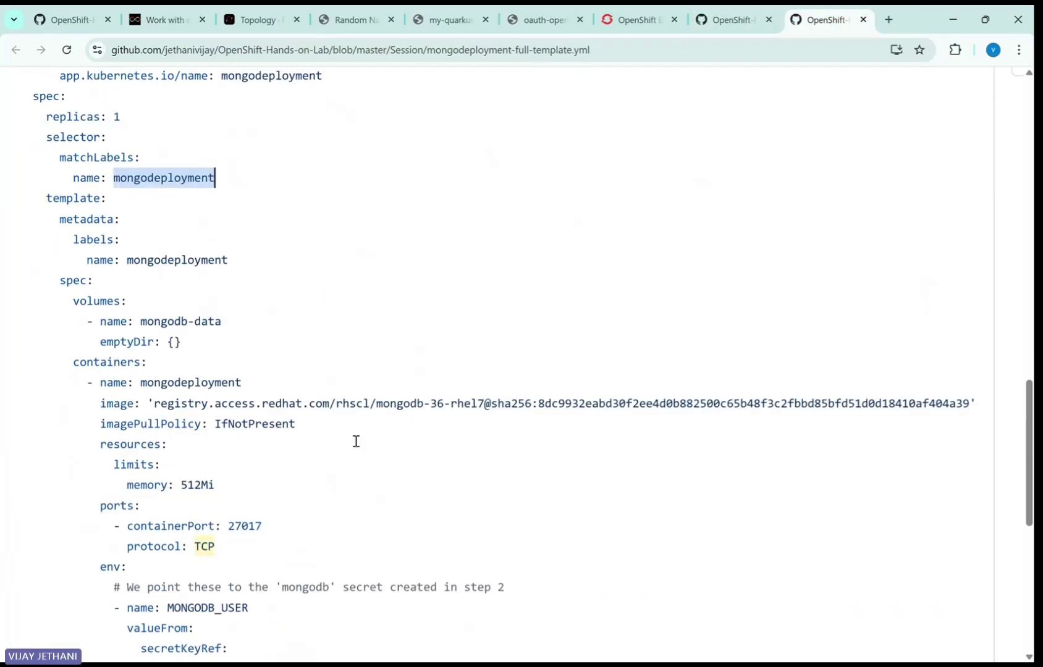
scroll(261, 569, "down", 3)
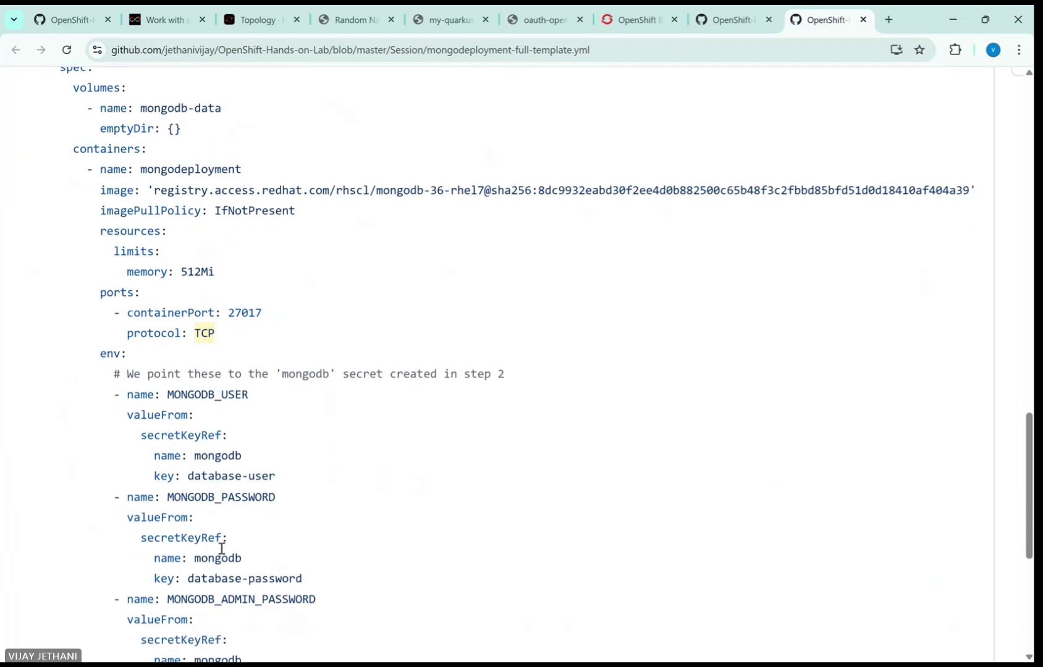
scroll(221, 549, "up", 3)
left_click(427, 414)
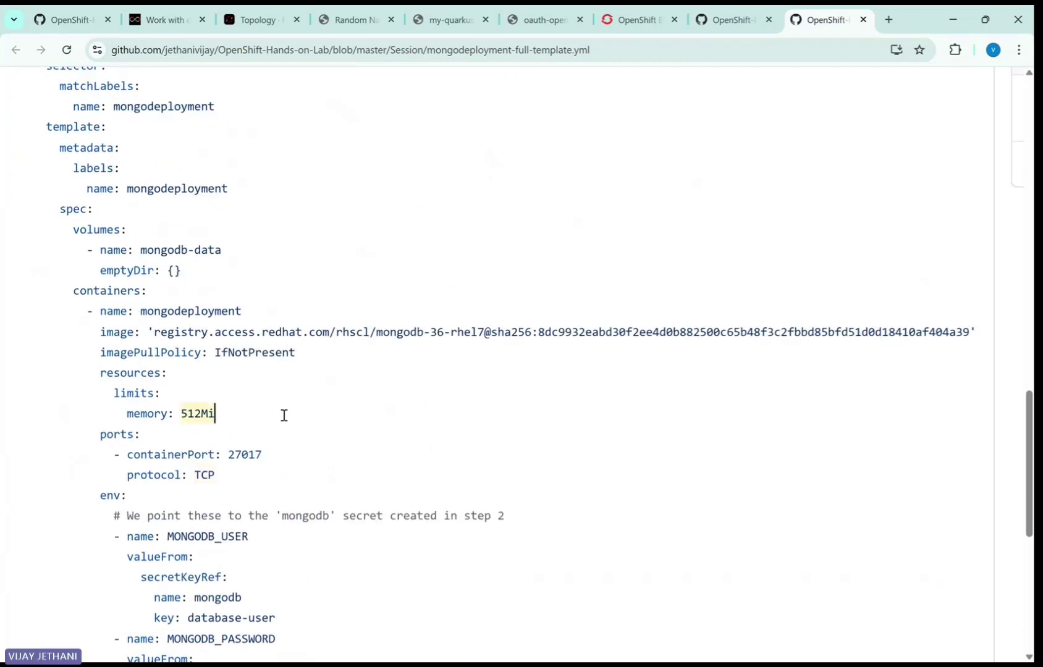
scroll(254, 390, "up", 3)
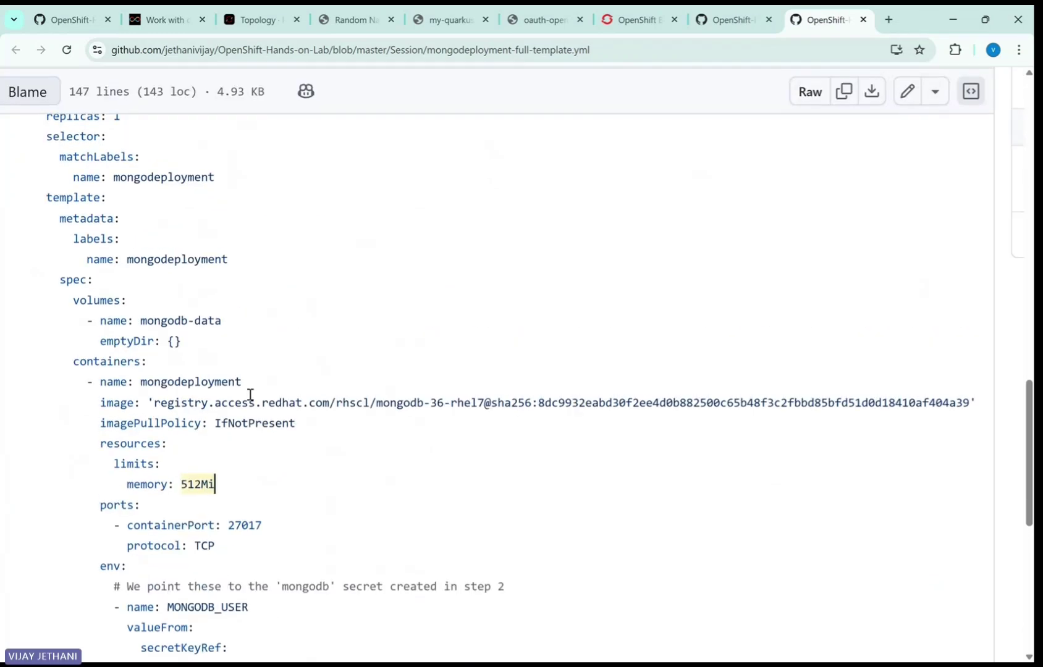
scroll(108, 366, "up", 1)
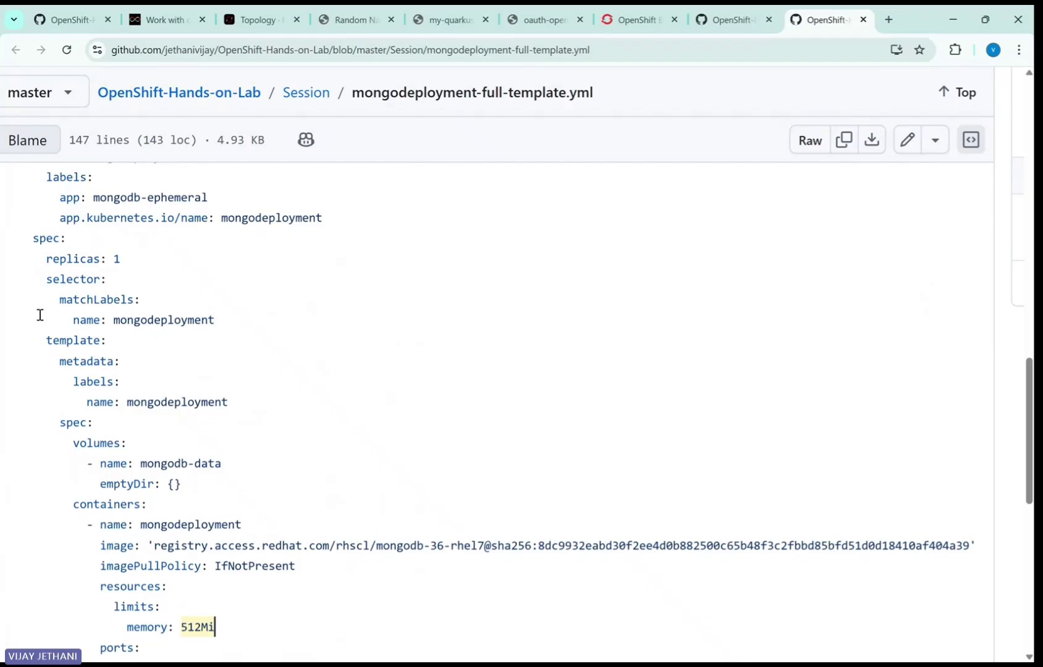
scroll(39, 316, "up", 1)
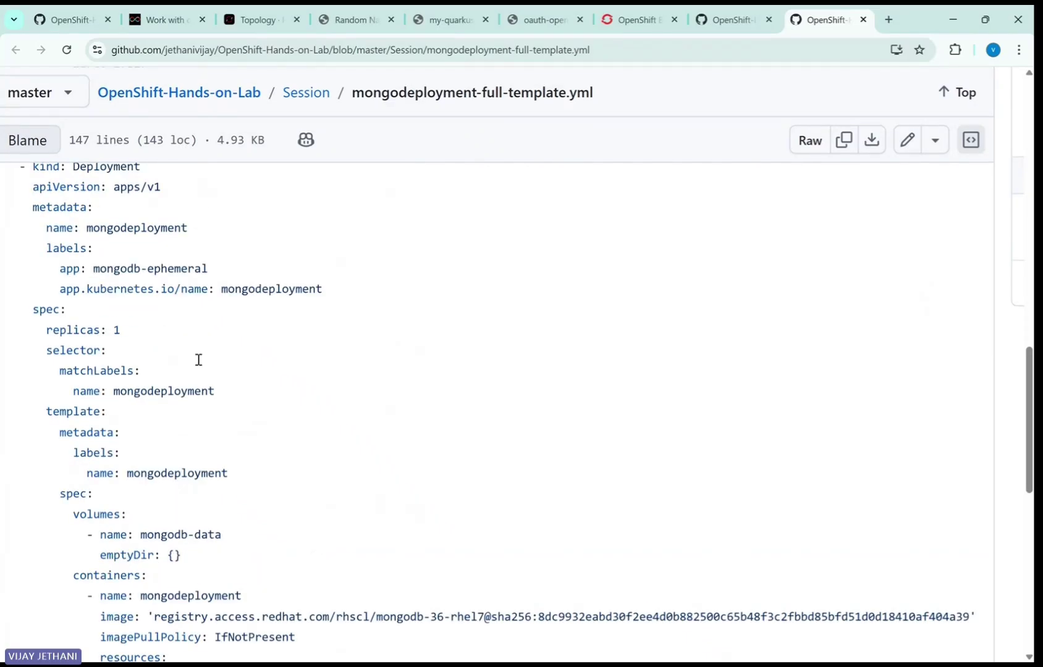
scroll(87, 399, "down", 2)
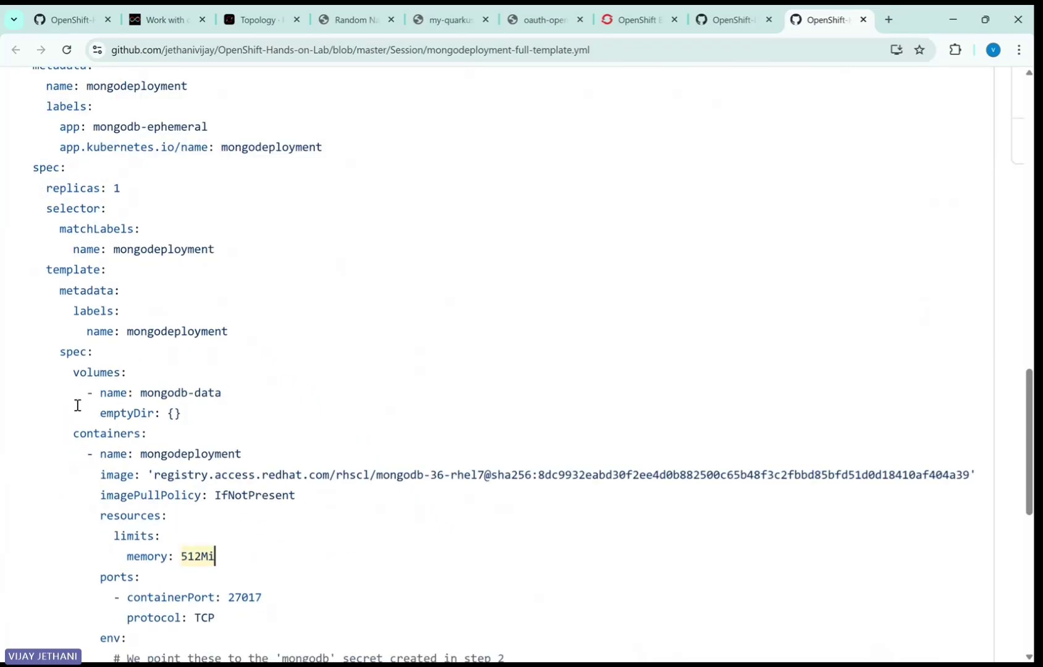
Highlight the Deployment's pod spec from volumes to the memory limit, and its closing section from the volume mounts through strategy type Recreate.
left_click_drag(60, 352, 307, 554)
scroll(312, 556, "down", 7)
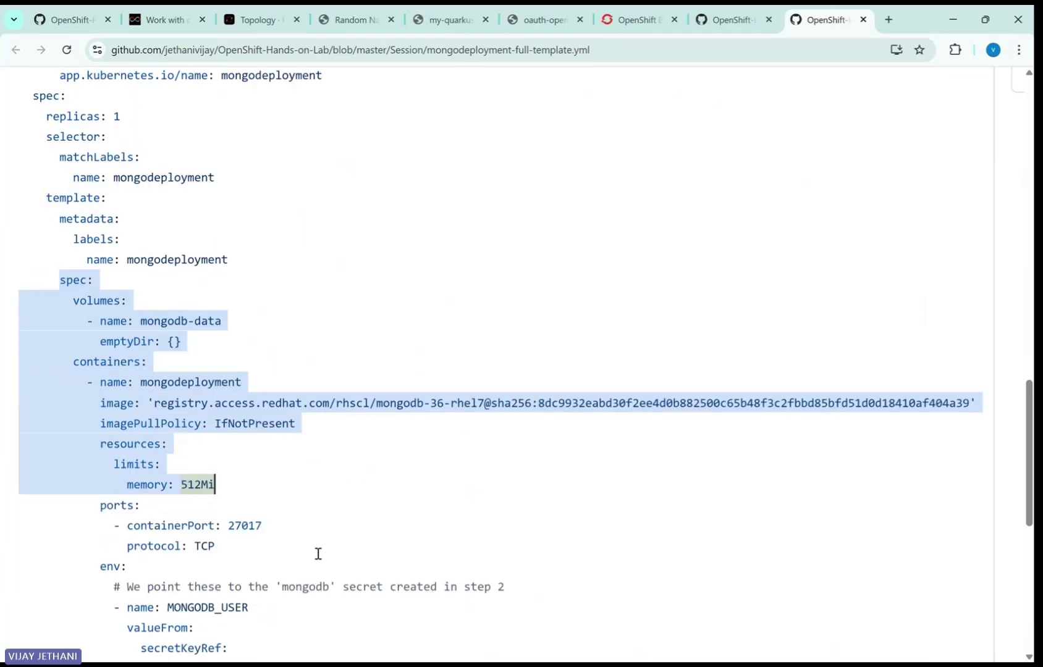
scroll(338, 532, "down", 2)
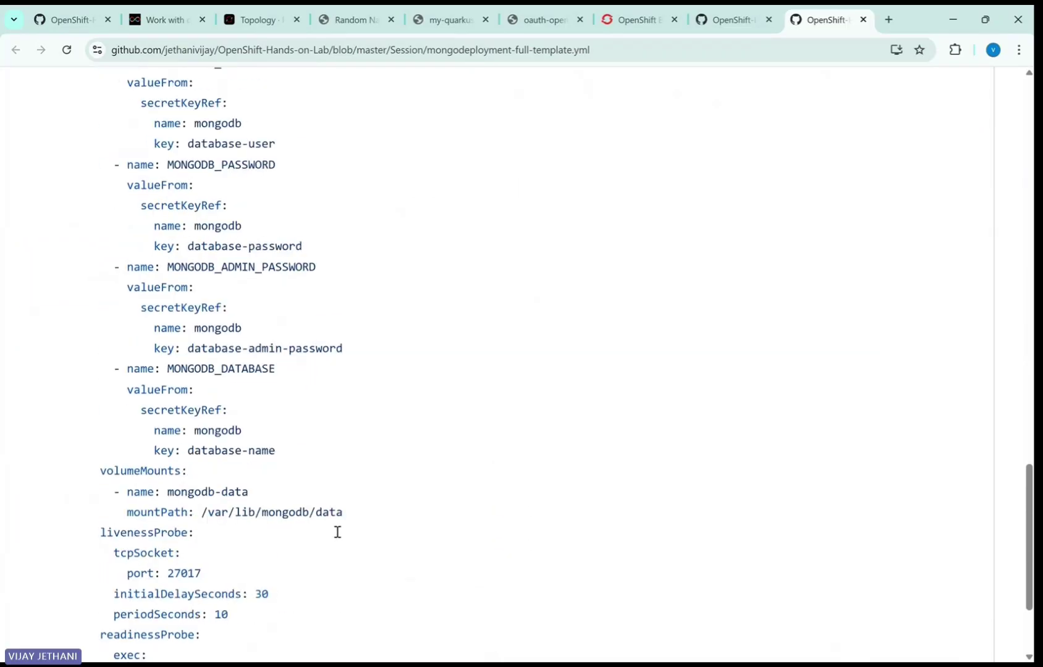
scroll(275, 498, "down", 4)
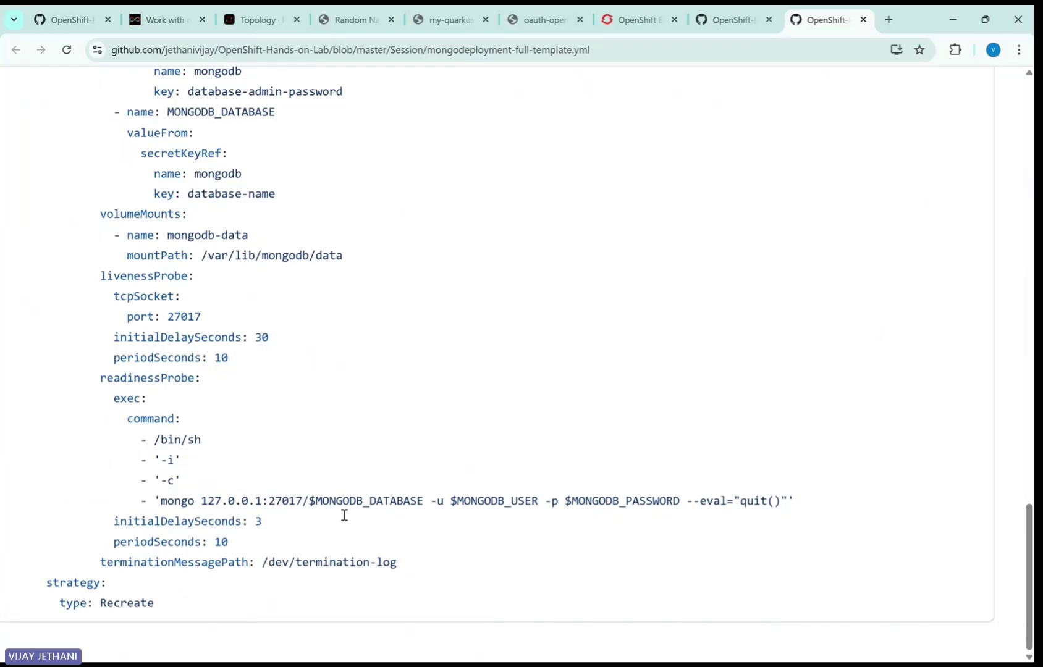
left_click_drag(161, 606, 4, 185)
Review the full template's Service, Secret and parameter definitions back up to the metadata at the start of the file.
scroll(704, 294, "up", 4)
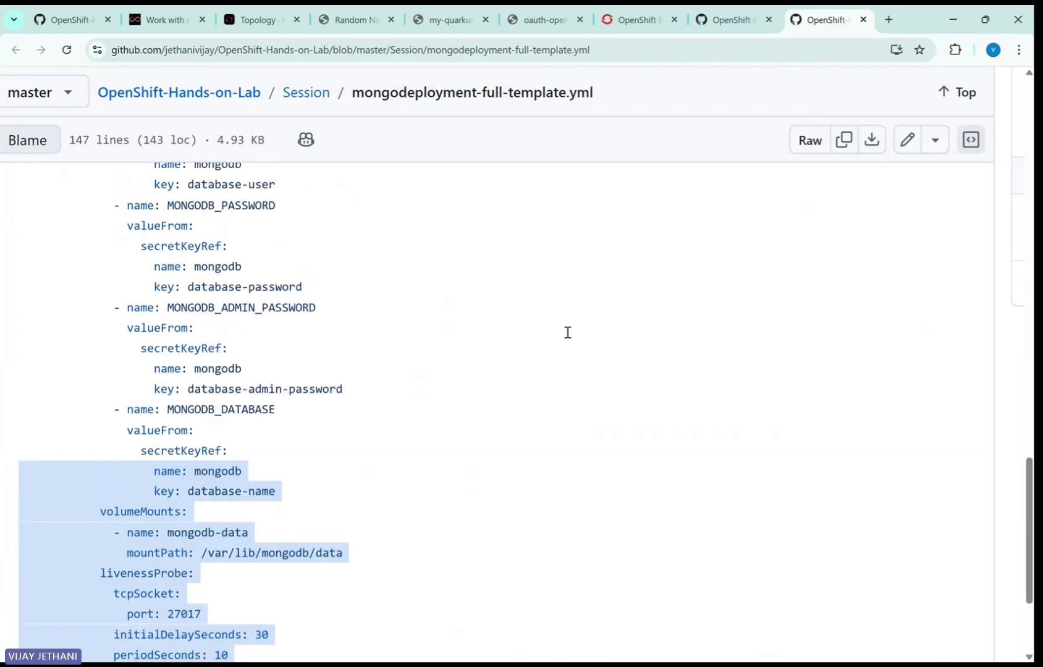
scroll(475, 366, "up", 9)
scroll(477, 367, "up", 6)
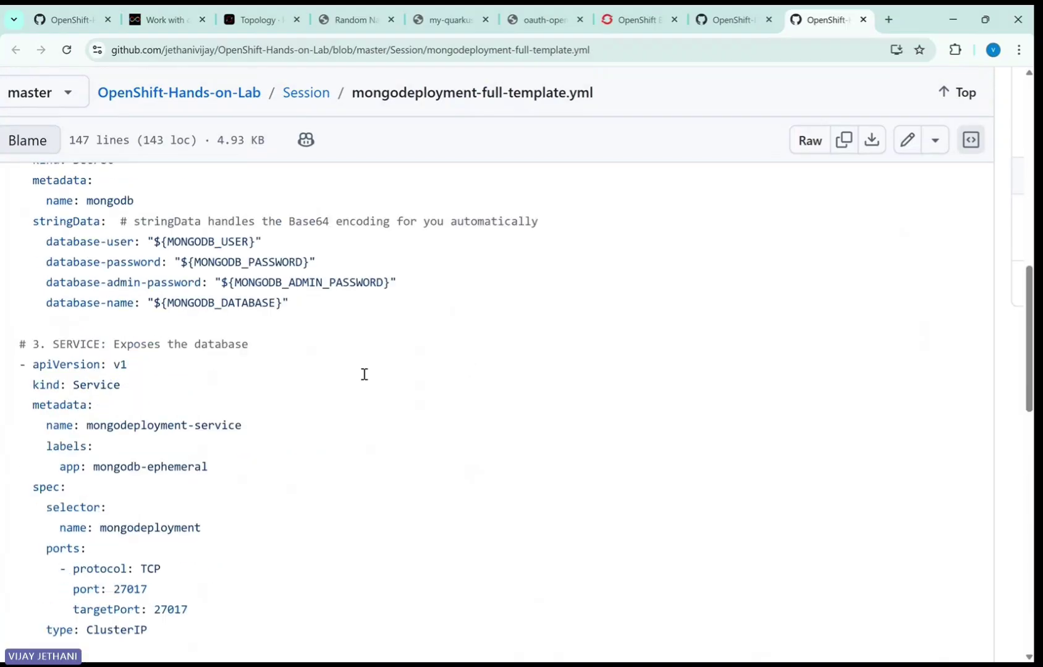
scroll(421, 343, "up", 3)
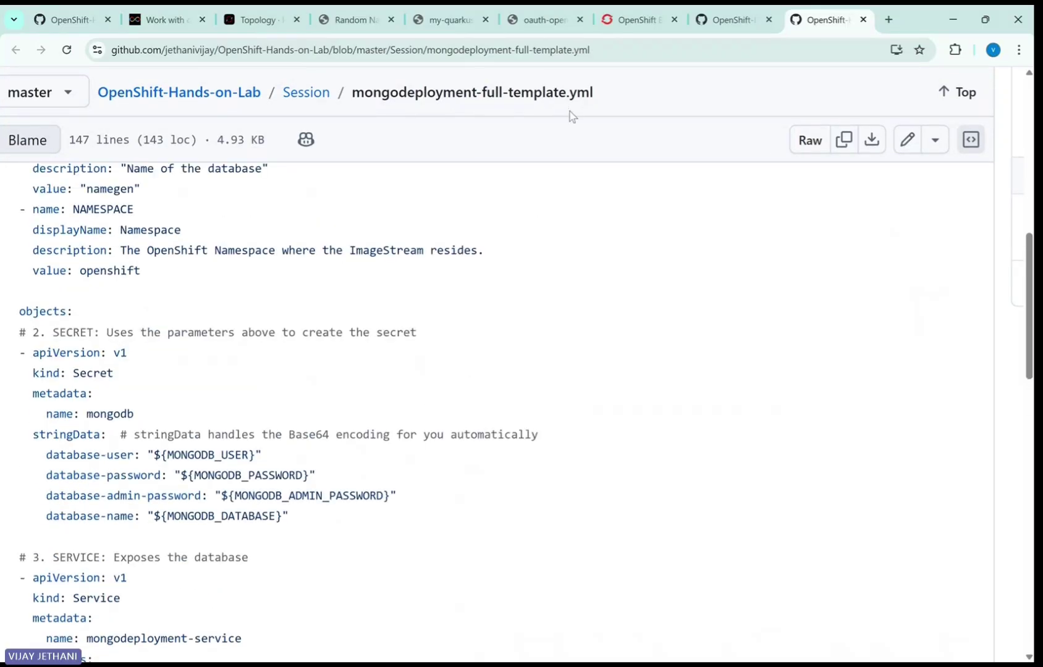
scroll(357, 311, "up", 3)
scroll(357, 310, "up", 10)
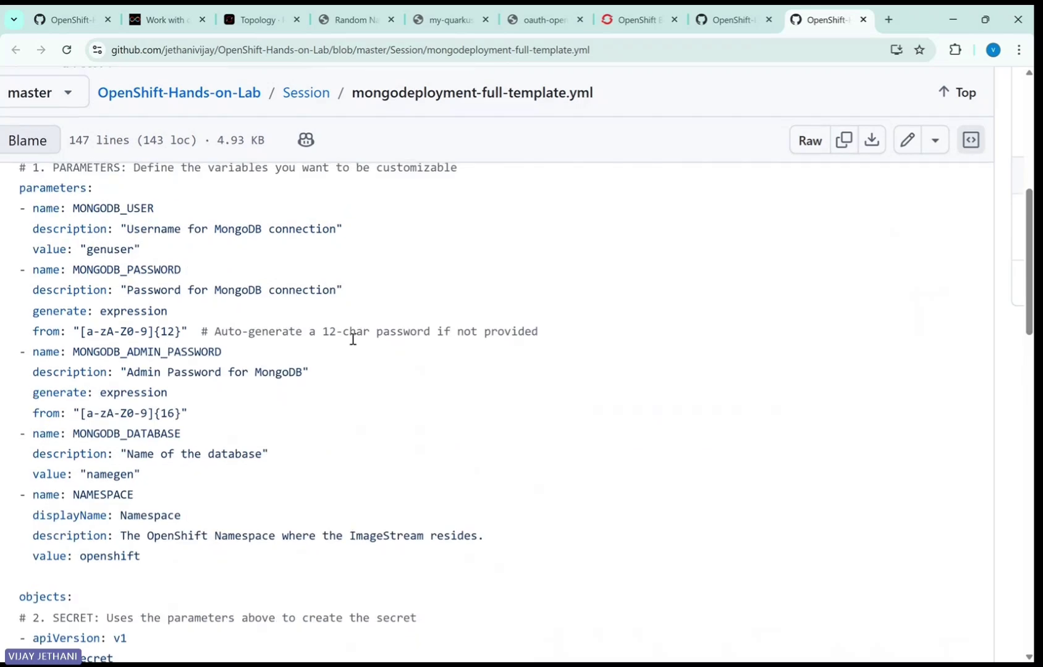
scroll(353, 350, "up", 1)
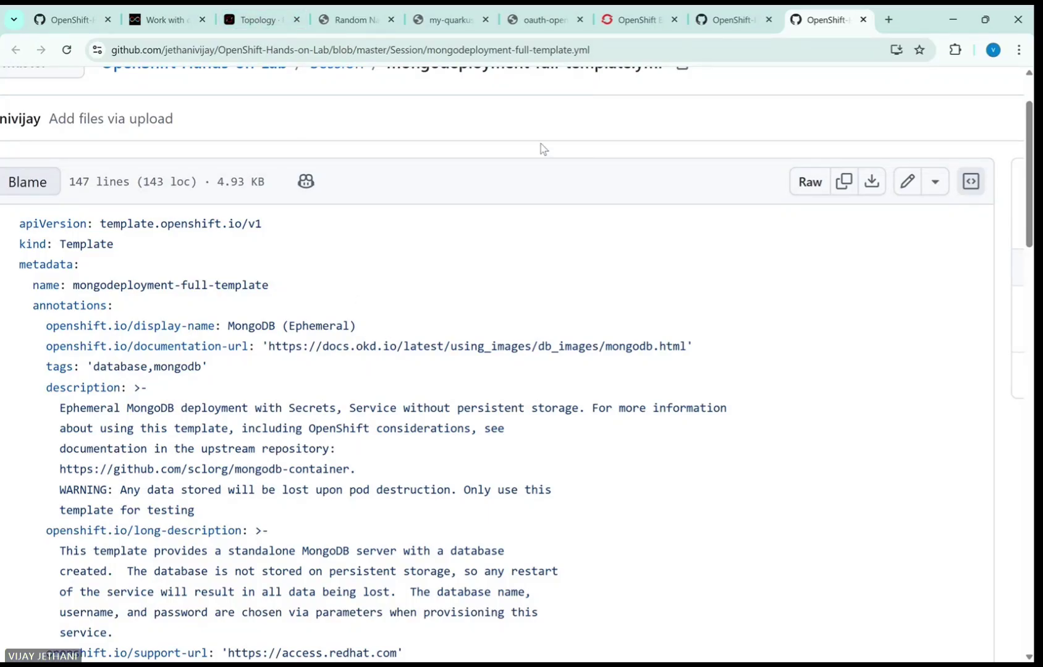
Switch to the OpenShift console's topology, clear Terminal 2 with the clear command and enlarge the terminal pane.
left_click(258, 12)
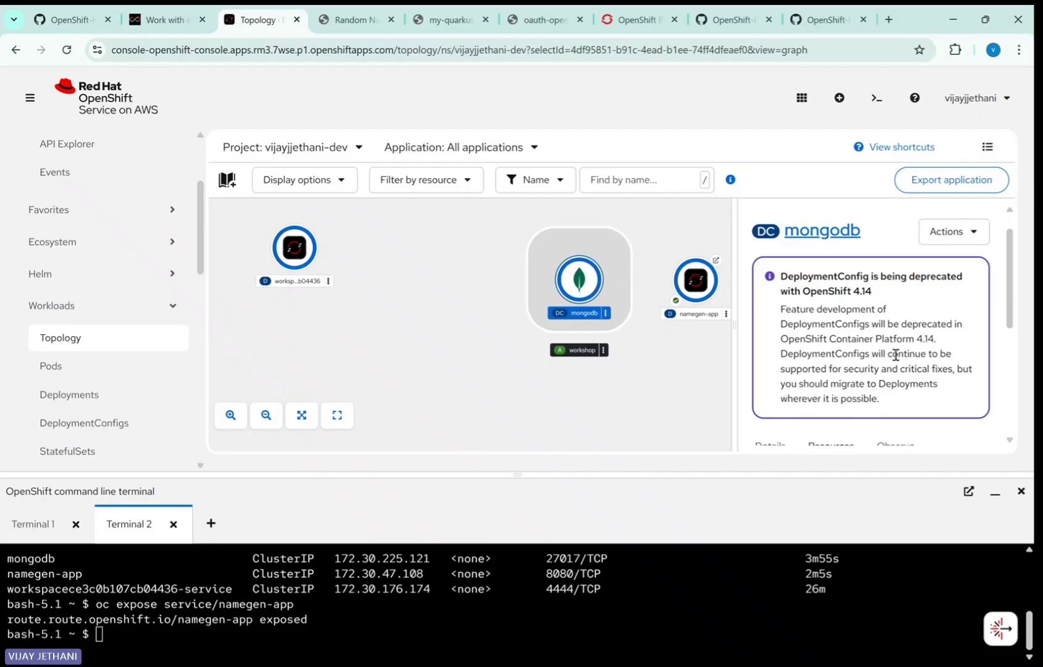
left_click(142, 637)
type("clear")
key("Return")
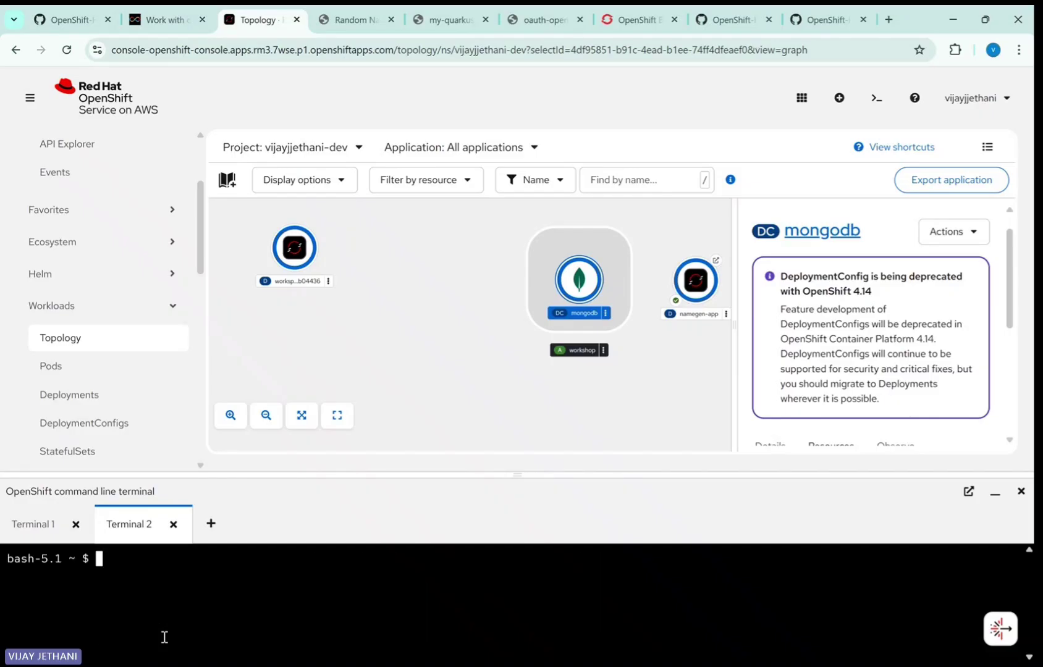
left_click_drag(513, 475, 490, 362)
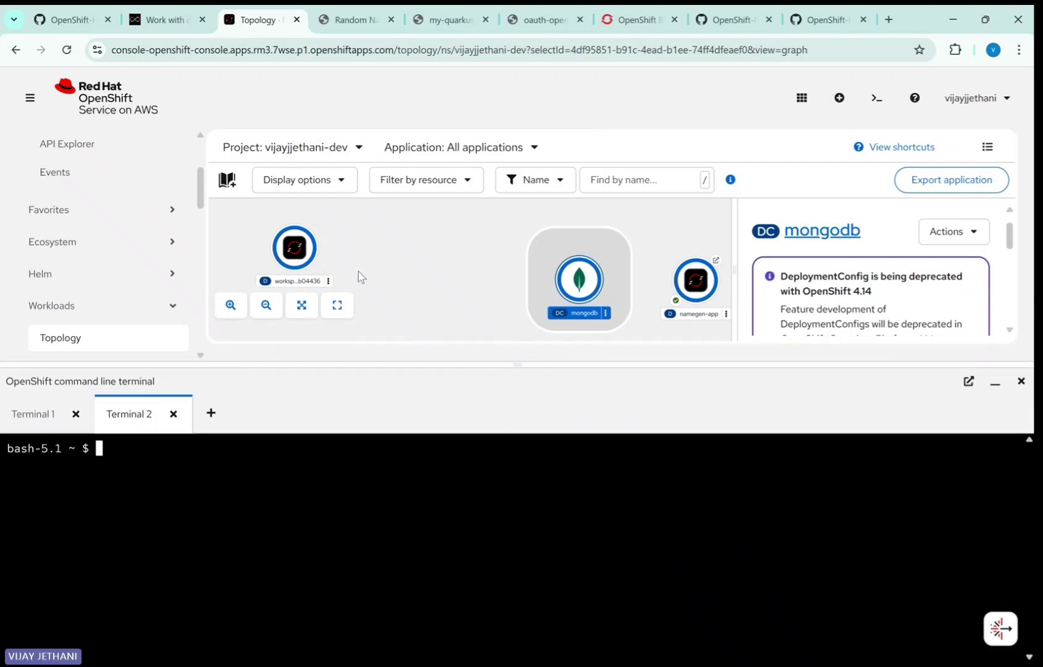
Open the software catalog from the project topology and narrow its Databases category to Mongo.
right_click(431, 239)
mouse_move(458, 255)
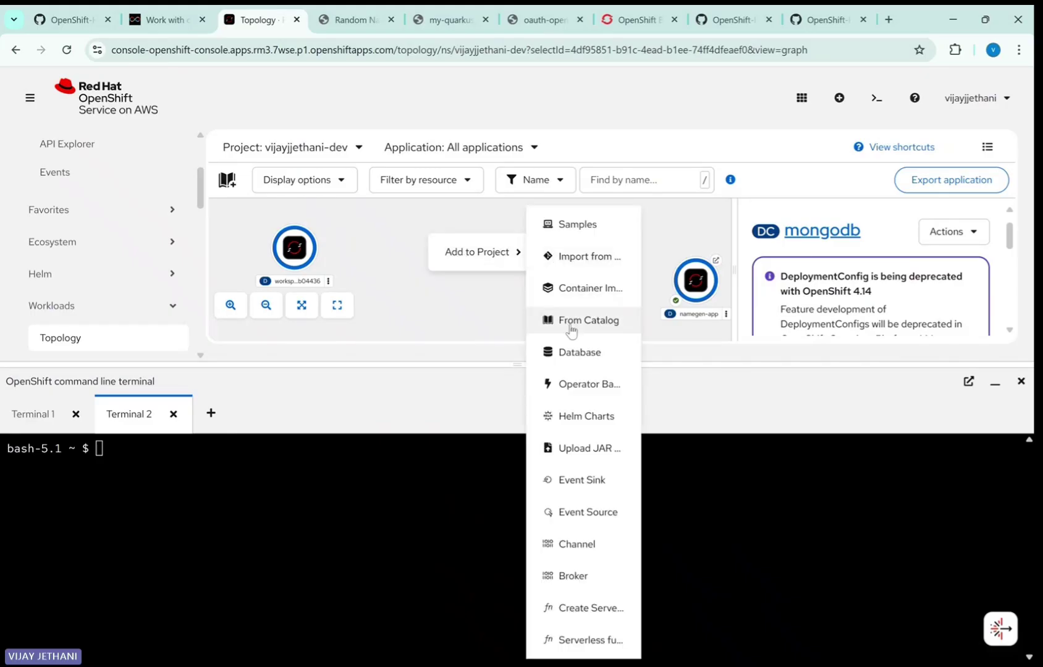
left_click(561, 320)
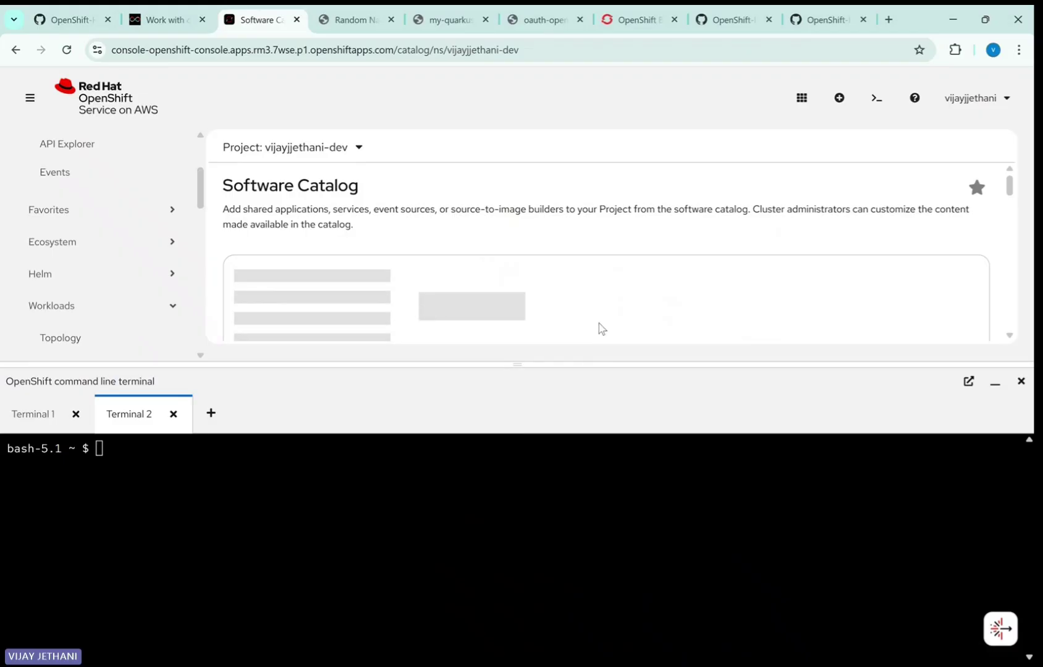
scroll(620, 254, "down", 1)
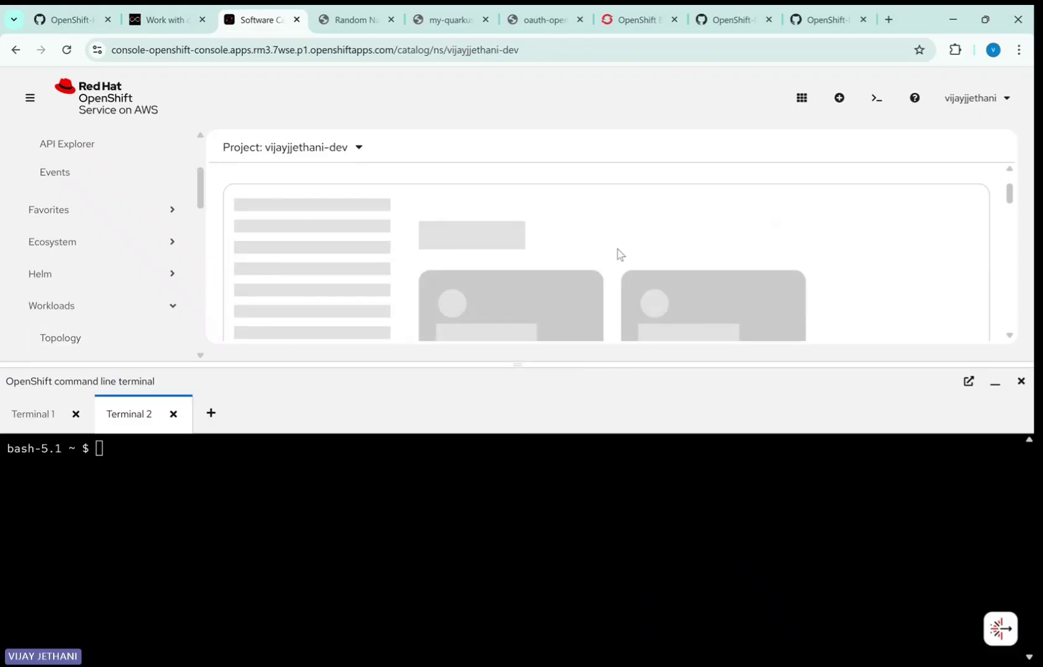
scroll(285, 259, "up", 1)
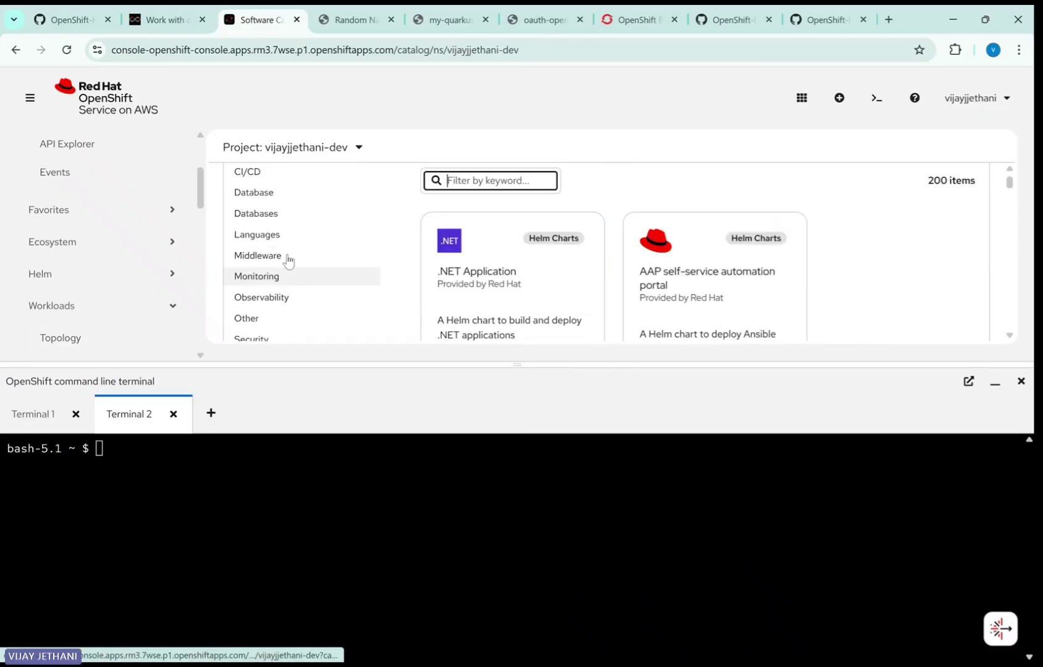
scroll(288, 262, "up", 1)
left_click(247, 270)
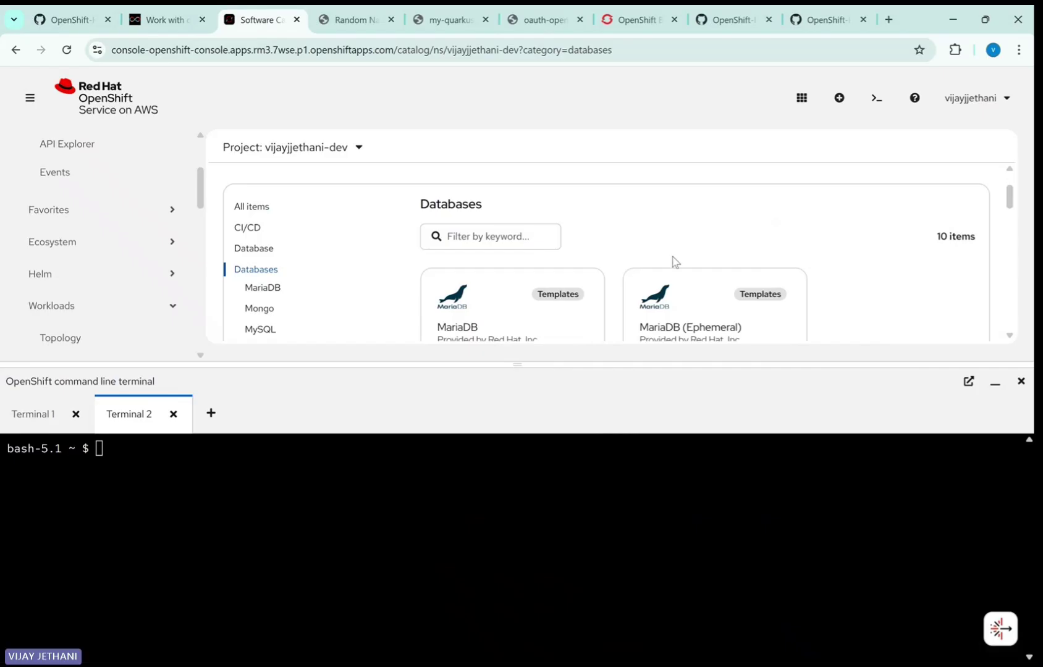
scroll(371, 254, "down", 2)
scroll(234, 193, "up", 1)
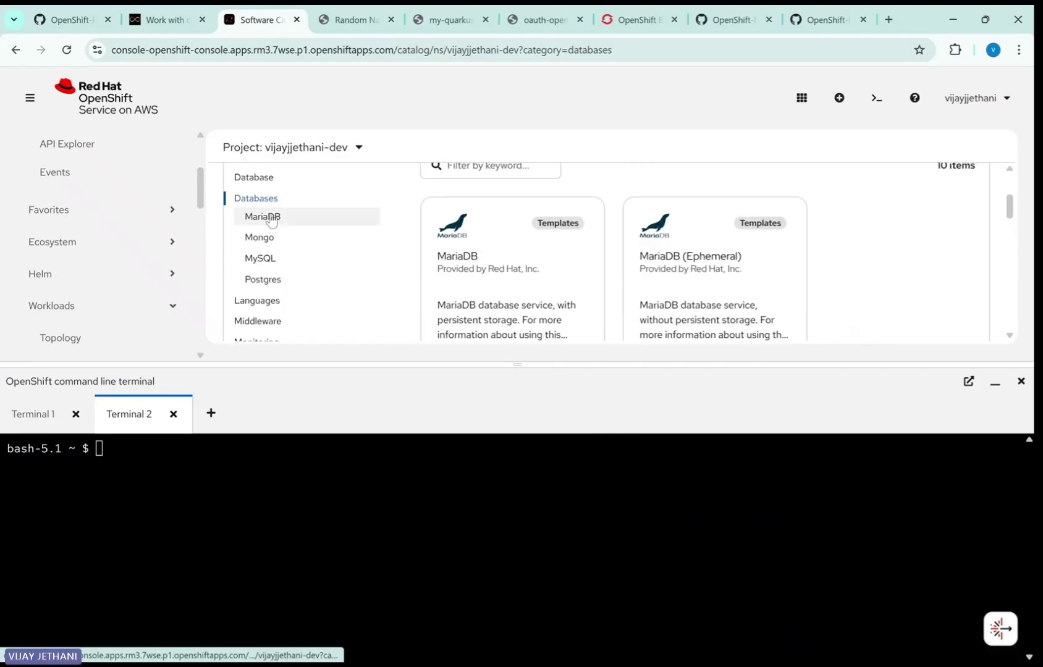
left_click(259, 240)
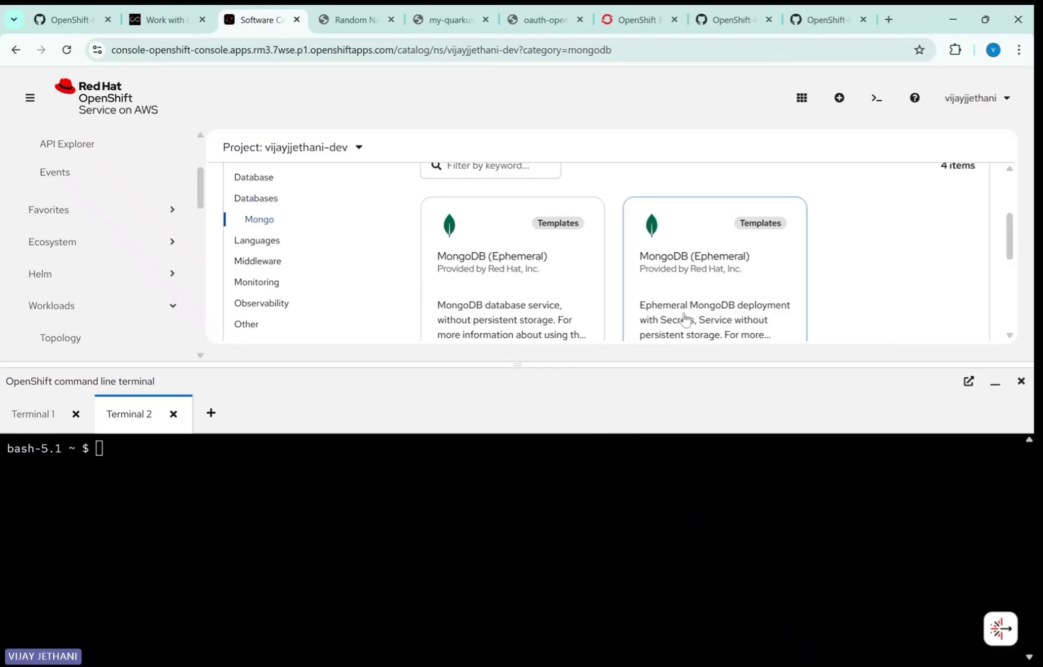
Open the instantiation form of the MongoDB (Ephemeral) template with Secrets, review its parameters and highlight Deployment among the resources it creates.
left_click(685, 282)
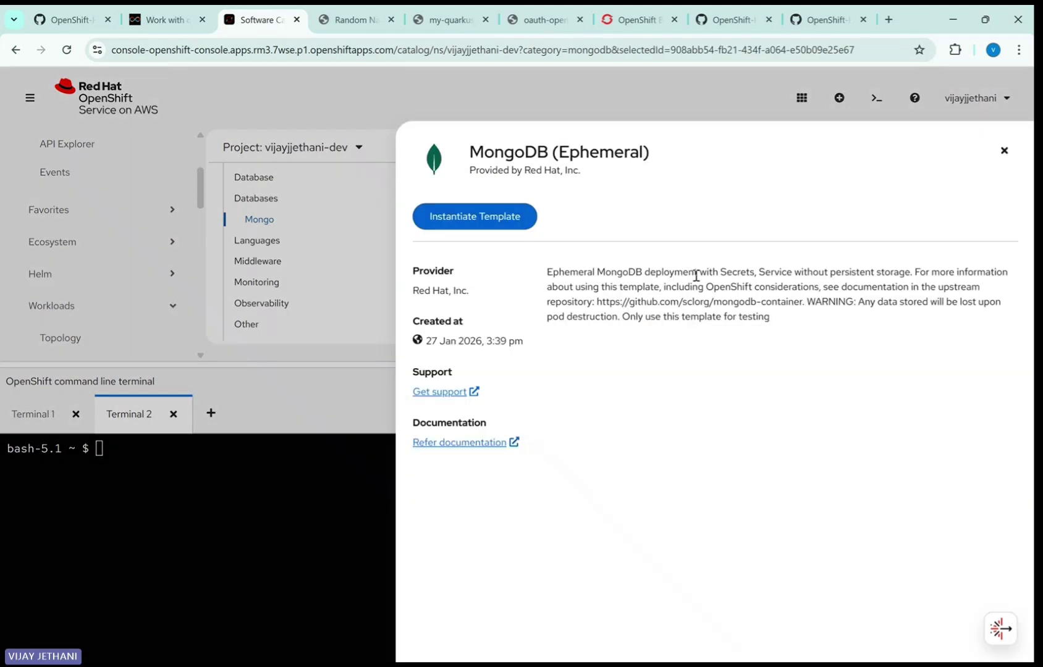
left_click(457, 216)
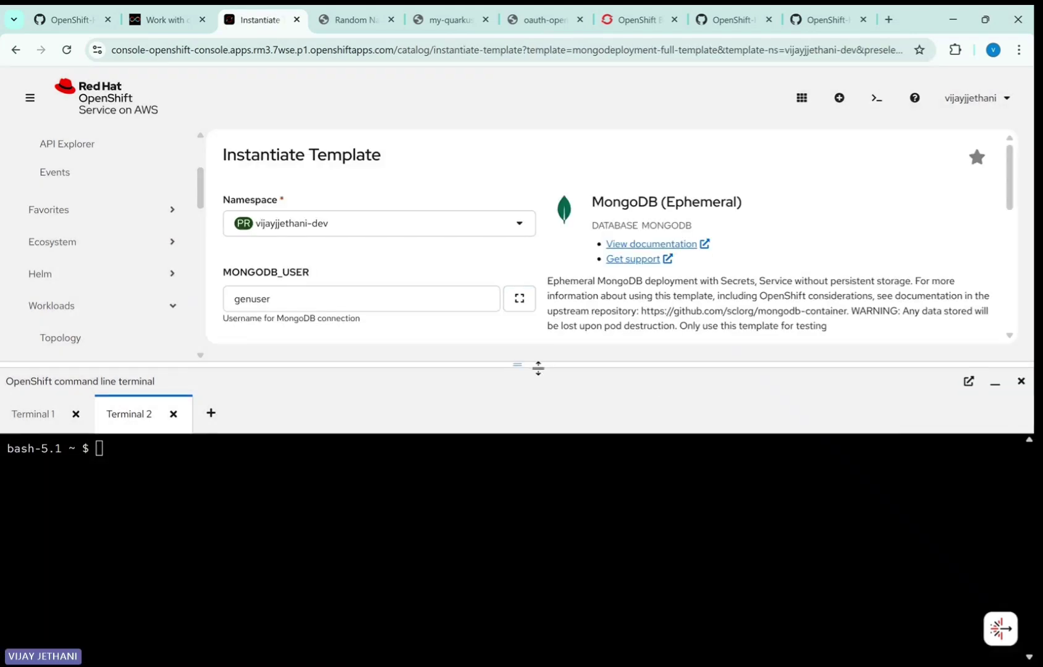
left_click_drag(537, 368, 529, 521)
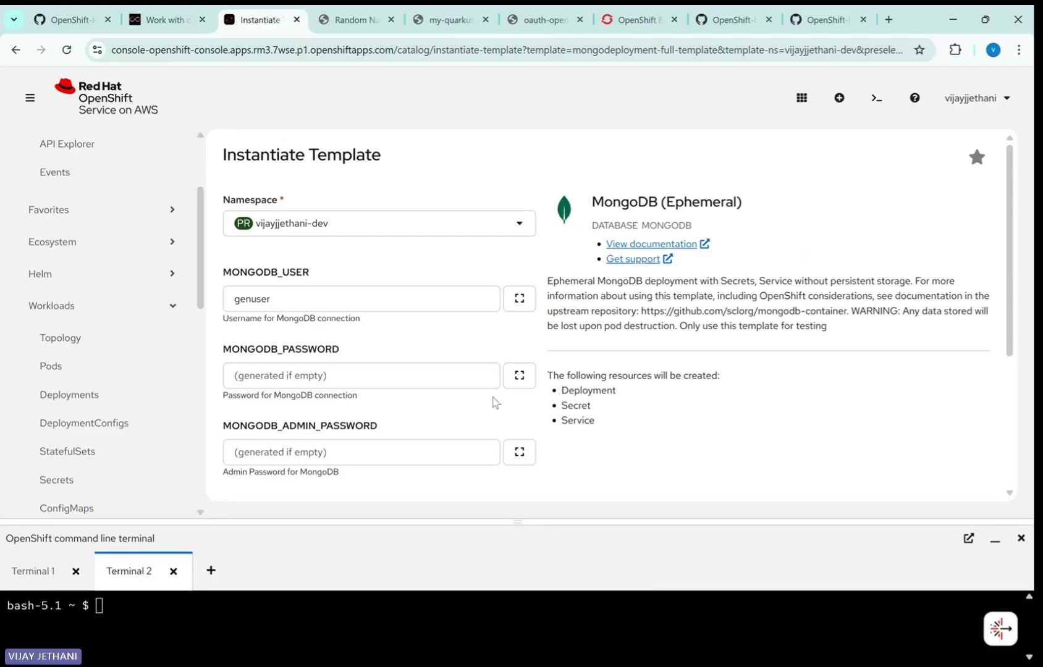
scroll(443, 356, "down", 1)
left_click(443, 351)
scroll(474, 368, "down", 3)
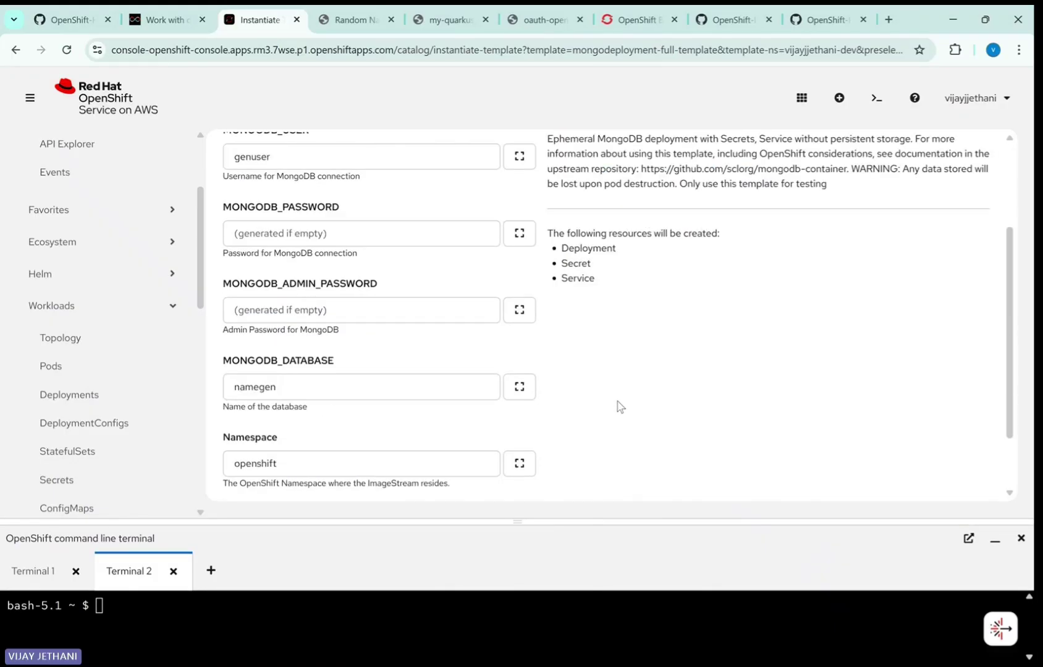
scroll(619, 408, "up", 3)
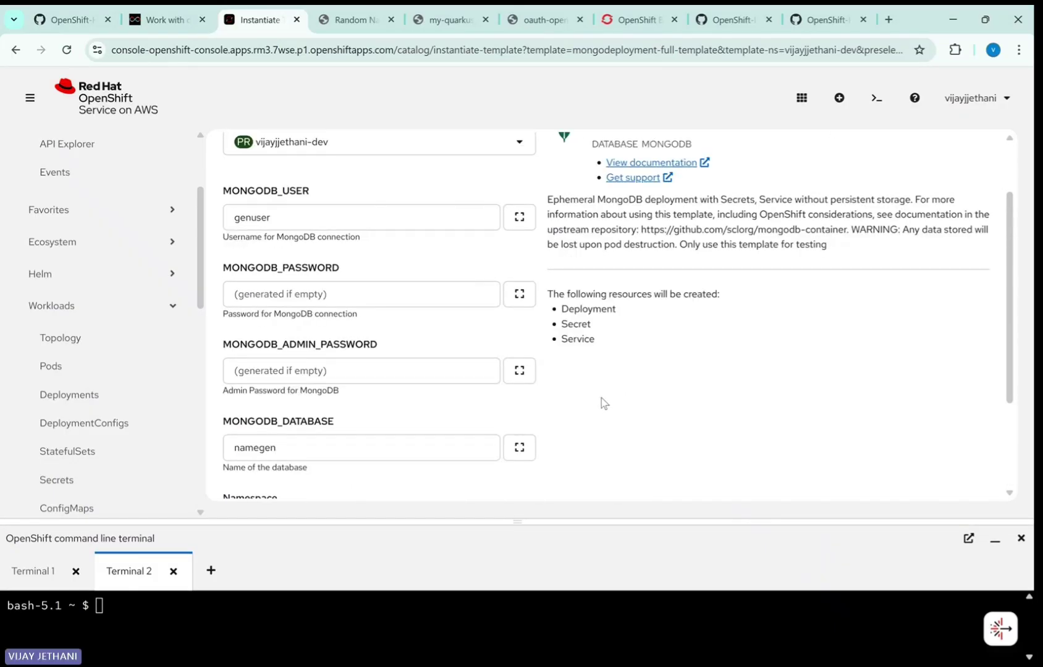
left_click_drag(616, 307, 560, 318)
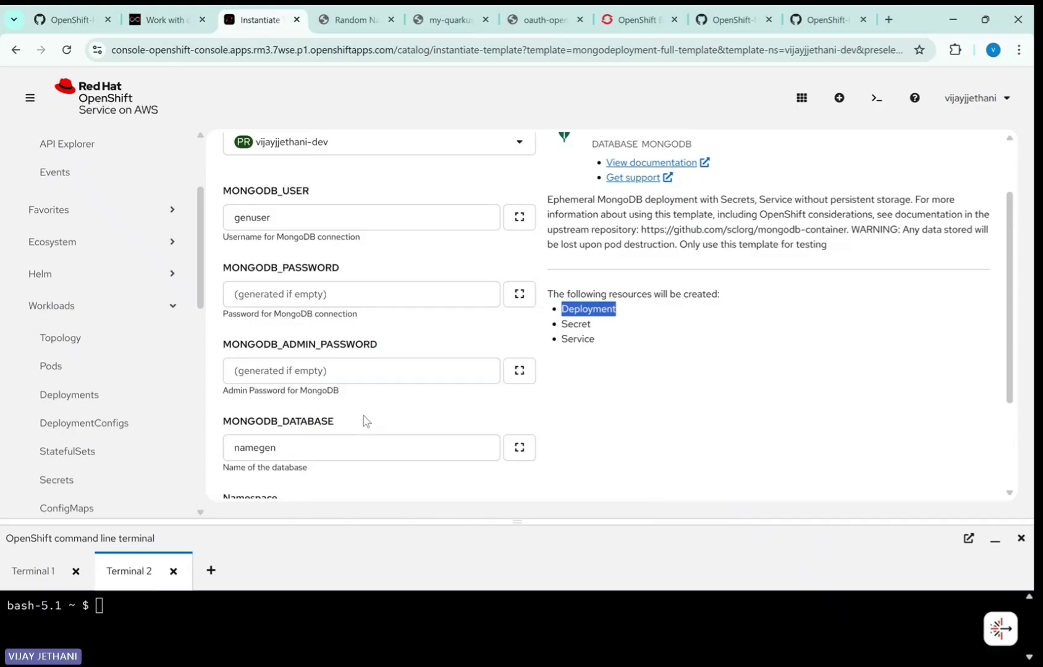
Return to the topology and run oc new-app with mongodeployment-full-template, MONGODB_USER genuser, database namegen, the MongoDB password and the current project as namespace.
left_click_drag(519, 523, 510, 420)
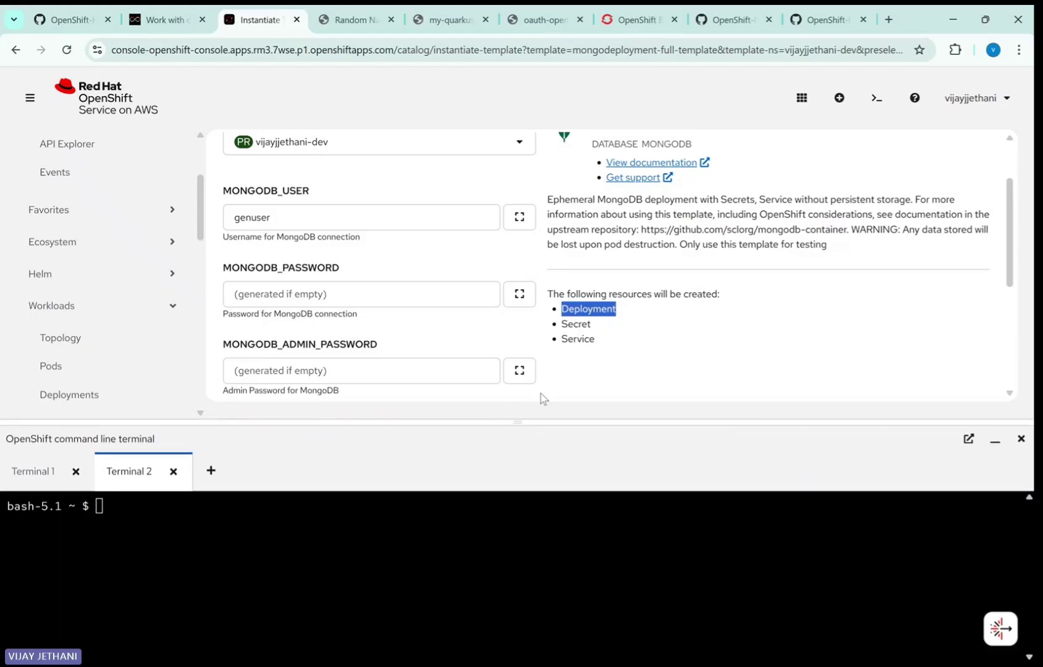
left_click(70, 341)
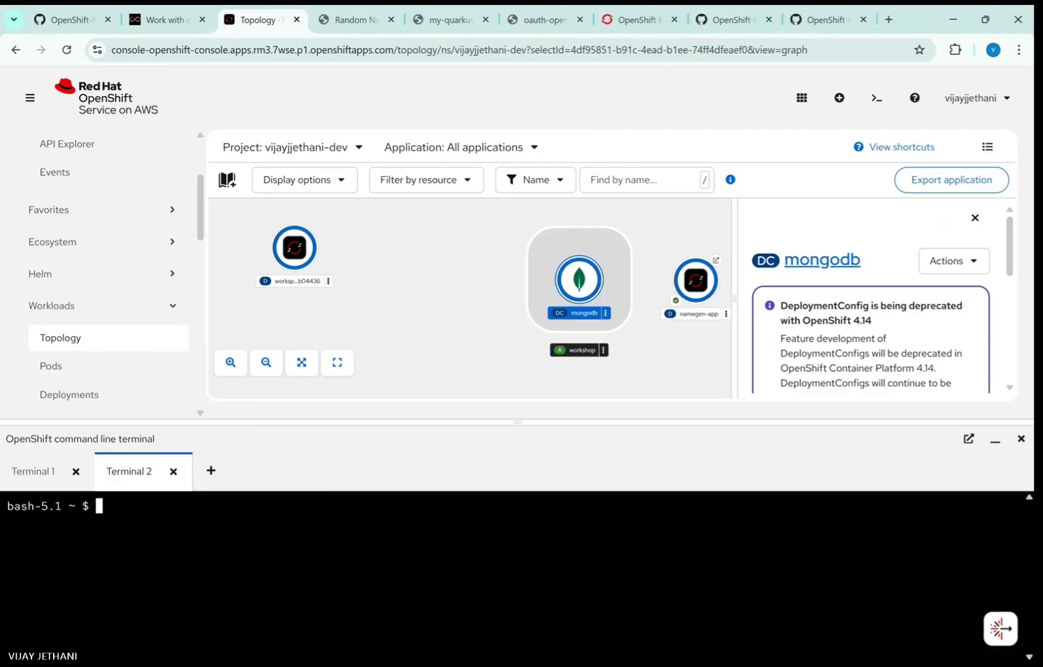
right_click(111, 508)
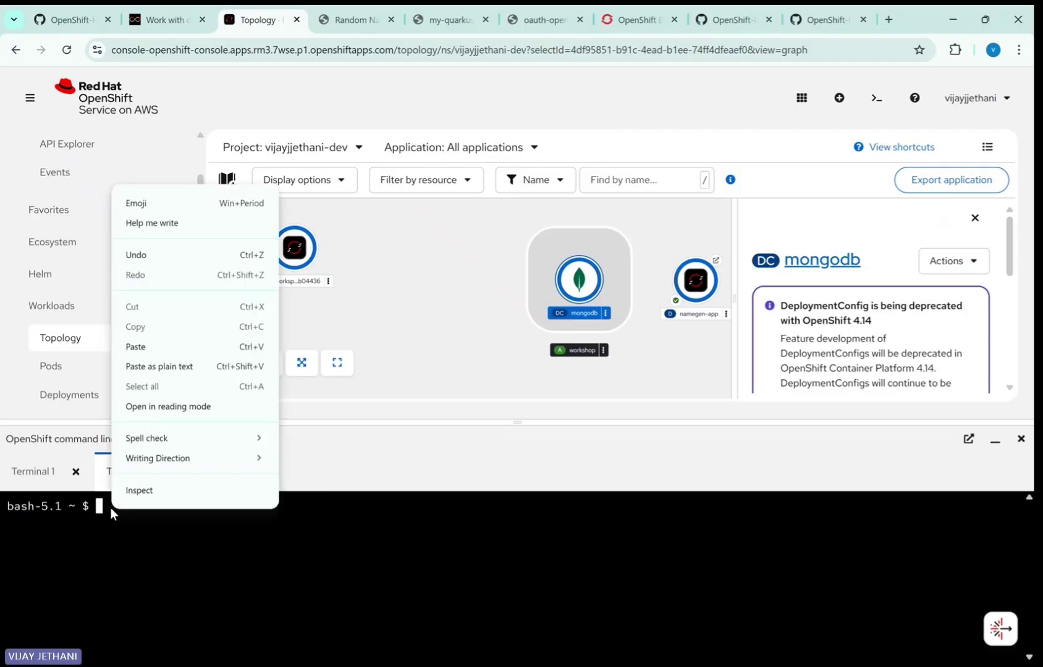
left_click(133, 349)
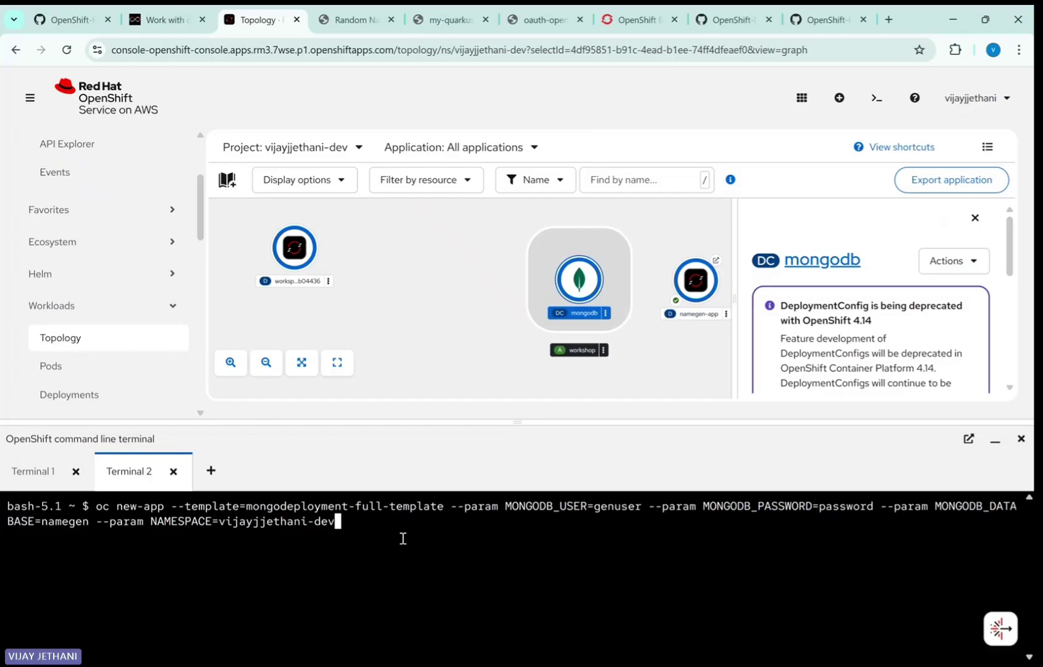
key("Return")
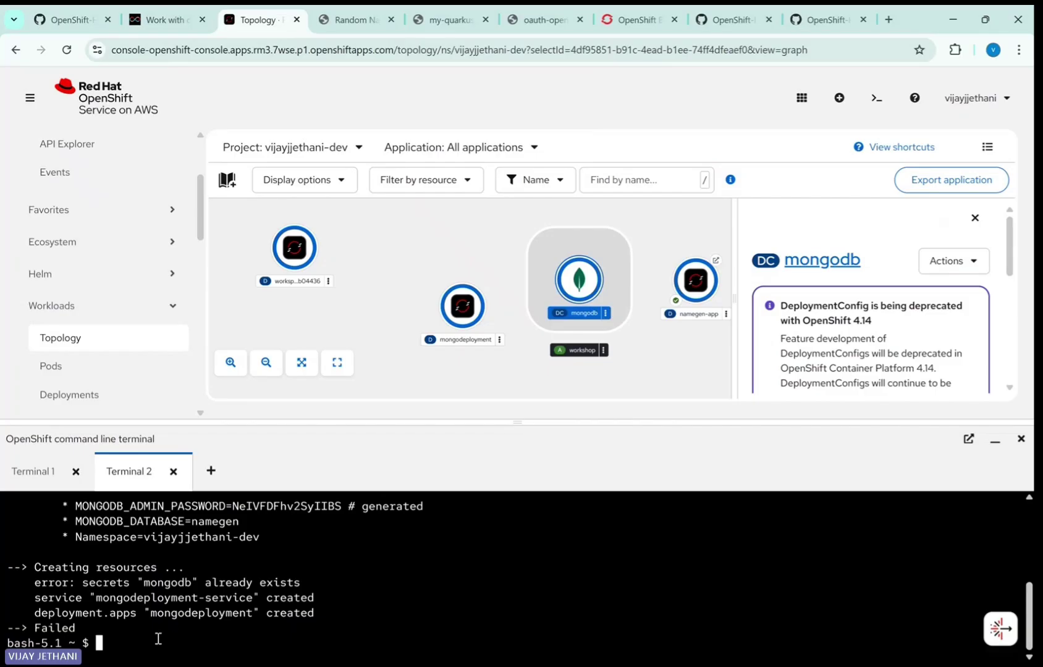
Clear Terminal 2, list the project's pods with oc get pods and highlight the mongodb-1-deploy and mongodeployment pod names.
type("clear")
key("Return")
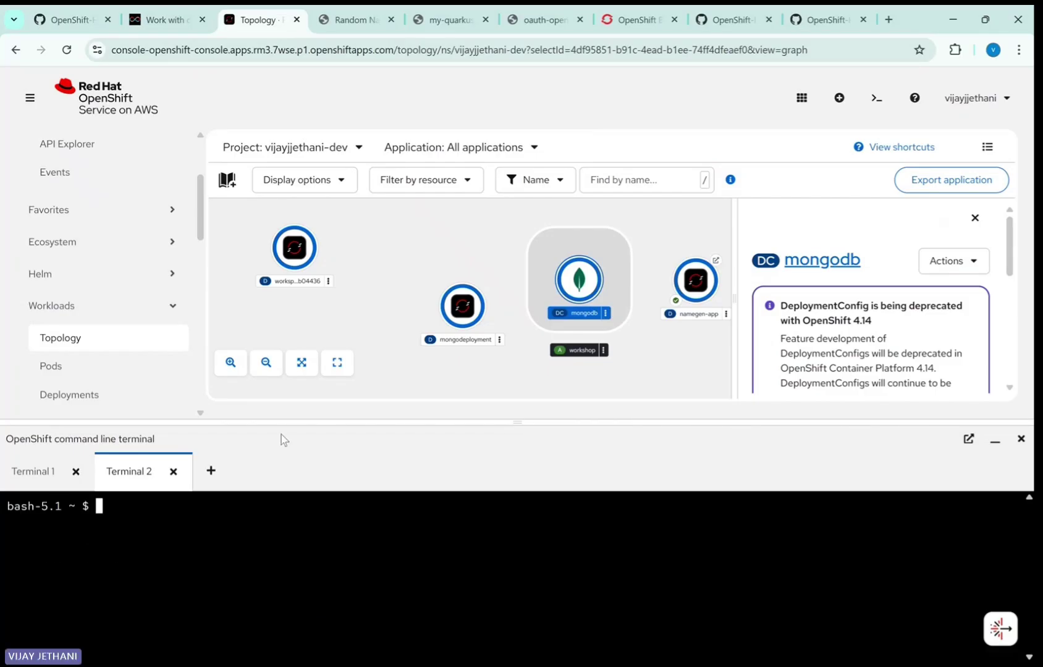
left_click_drag(522, 424, 471, 315)
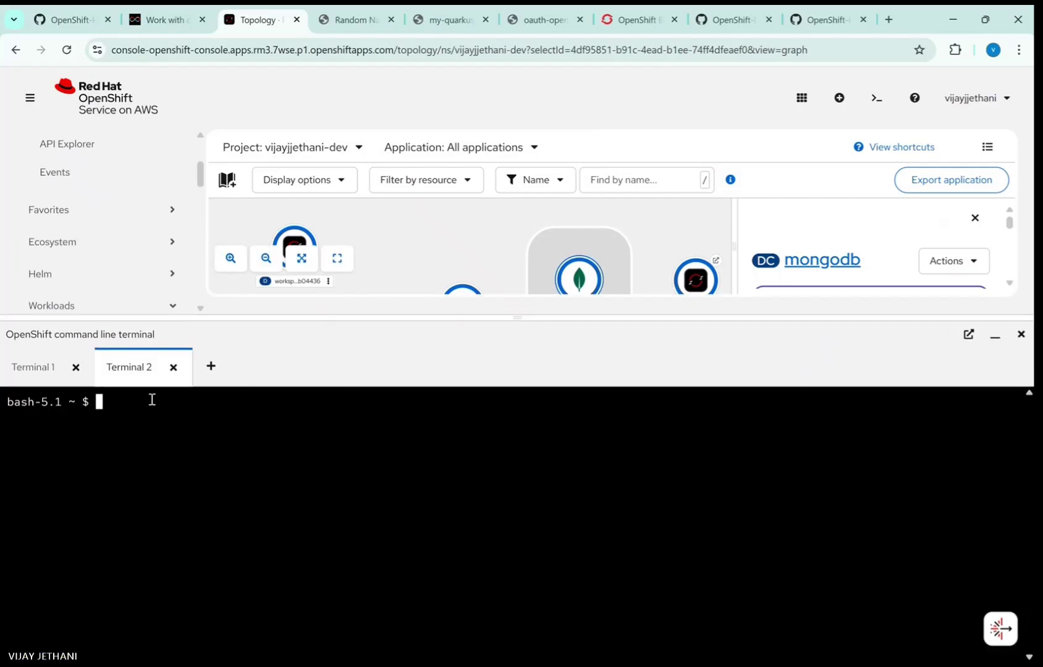
type("oc get ")
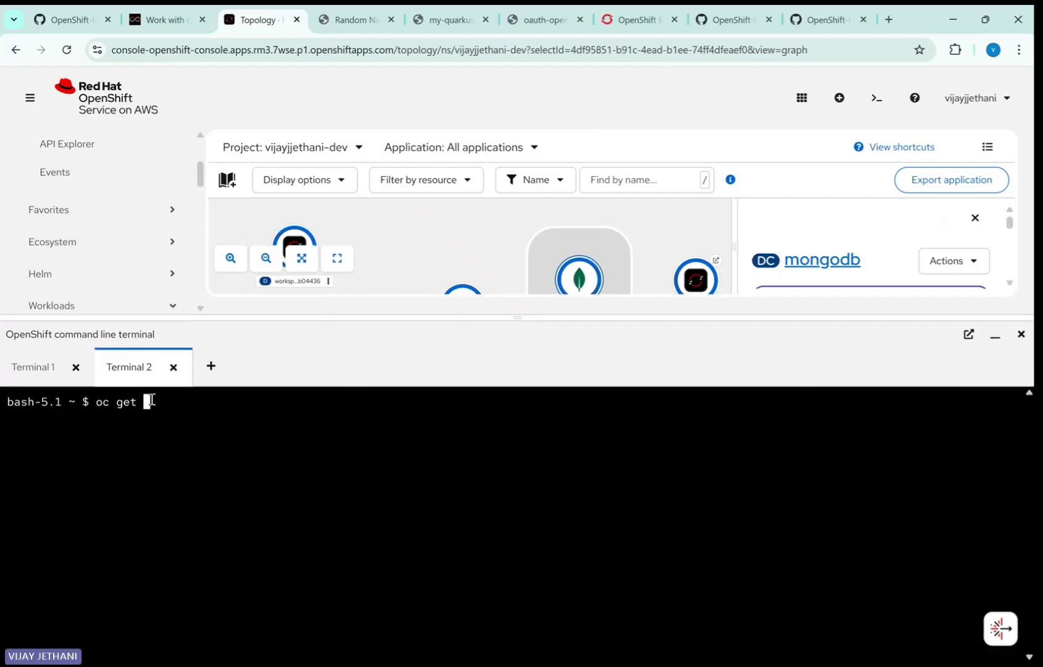
type("pods")
key("Return")
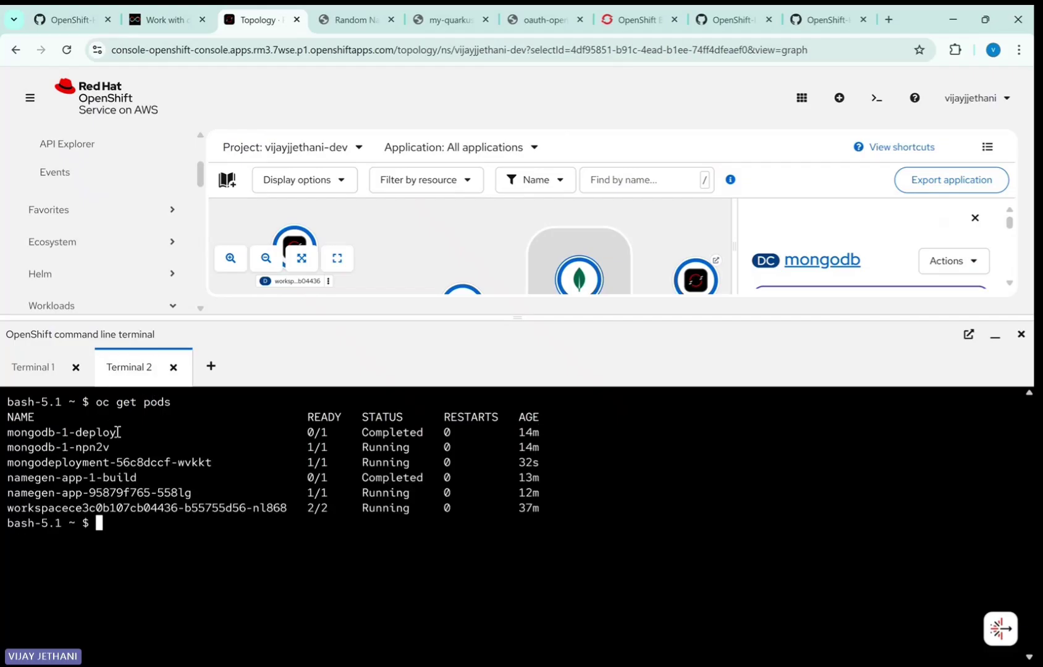
left_click_drag(124, 430, 2, 440)
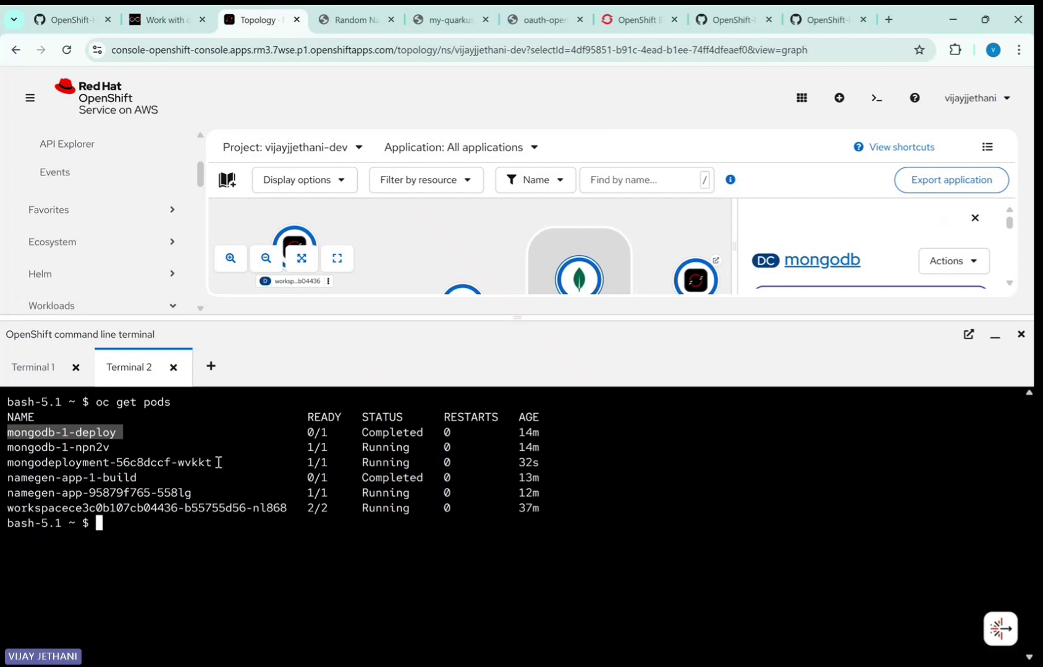
left_click_drag(219, 462, 3, 469)
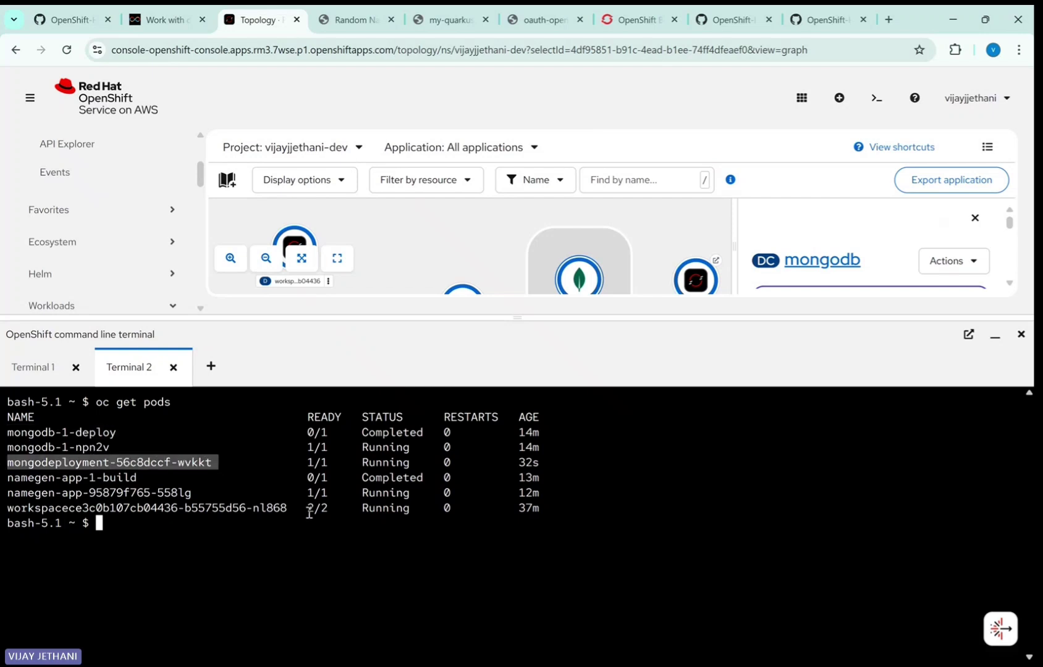
List the project's services with oc get services and highlight the mongodb and mongodeployment-service entries.
left_click(109, 524)
type("oc ")
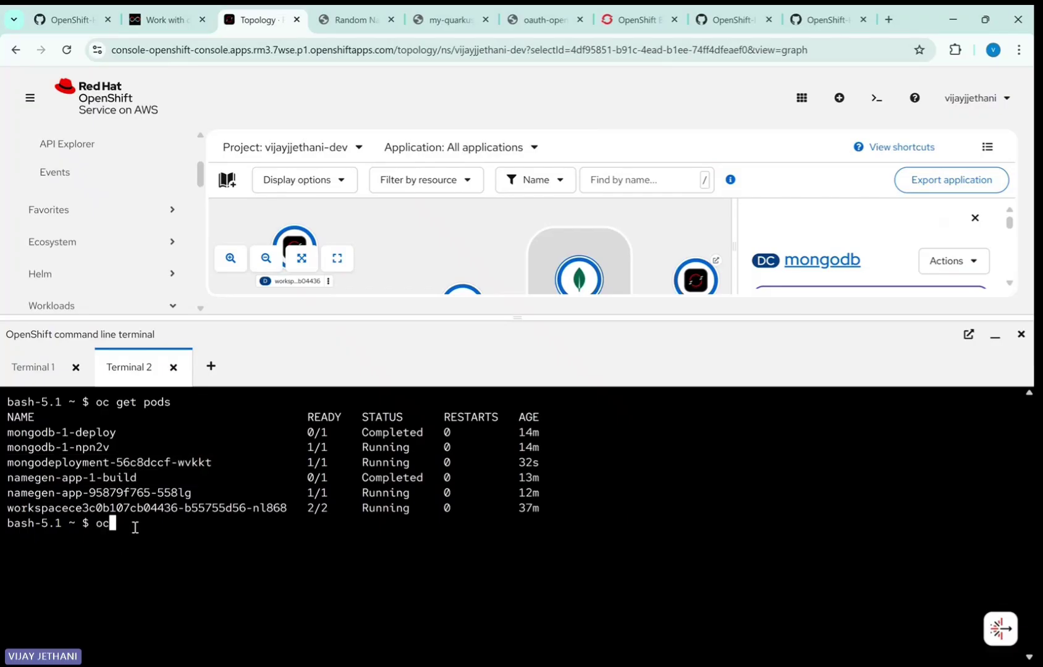
type("get services")
key("Return")
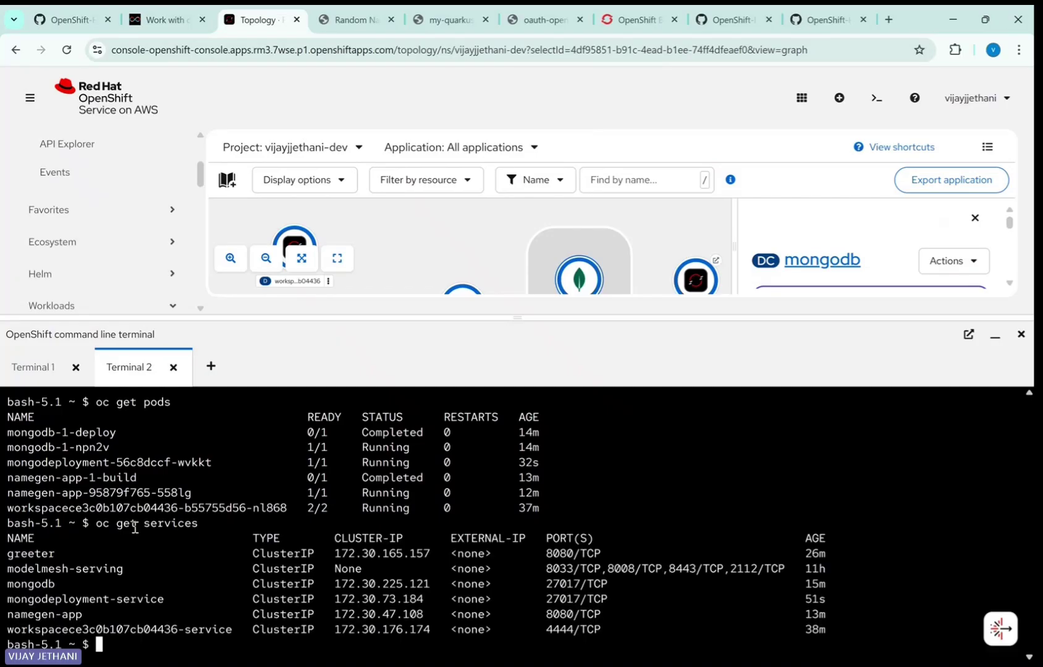
left_click_drag(178, 603, 4, 595)
left_click(63, 592)
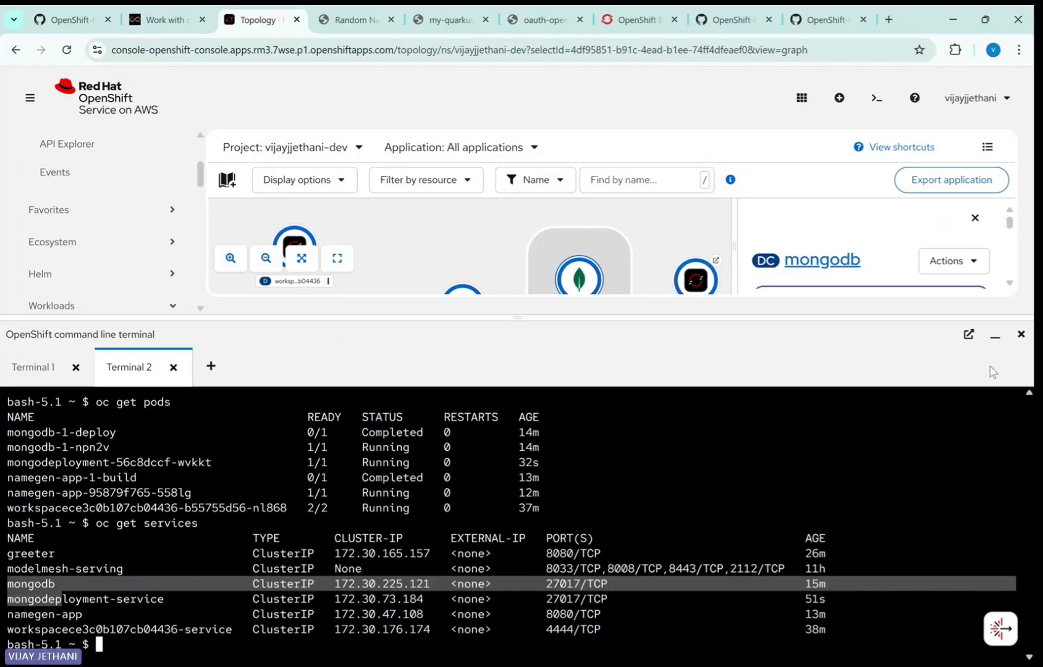
Open the mongodeployment node's resources in the topology and review its pods, services and routes.
left_click_drag(896, 318, 896, 442)
left_click(463, 314)
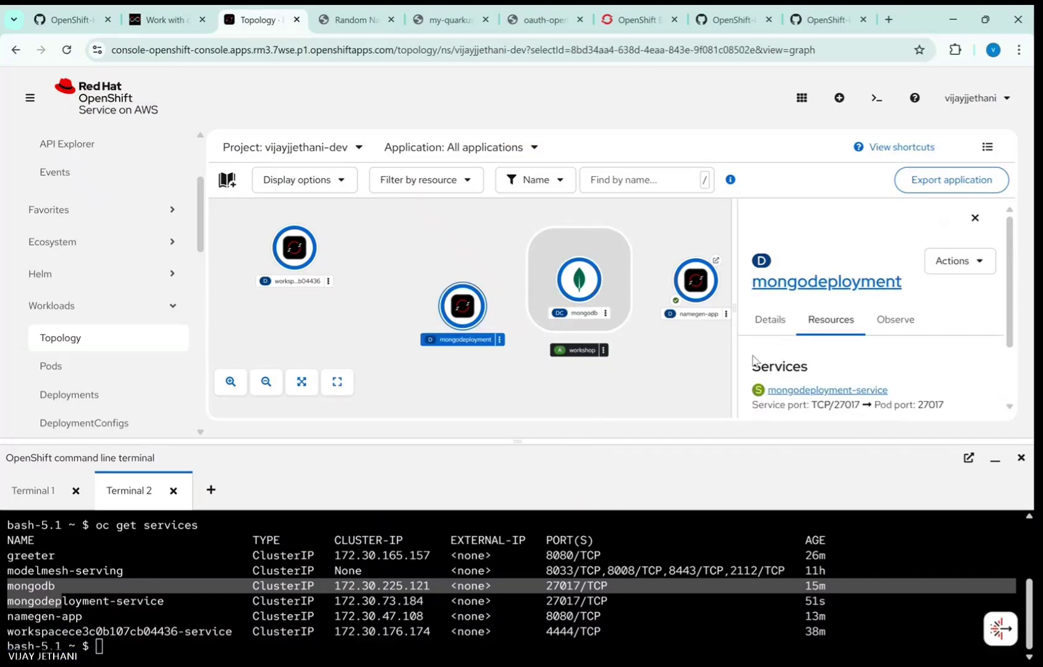
scroll(889, 355, "down", 3)
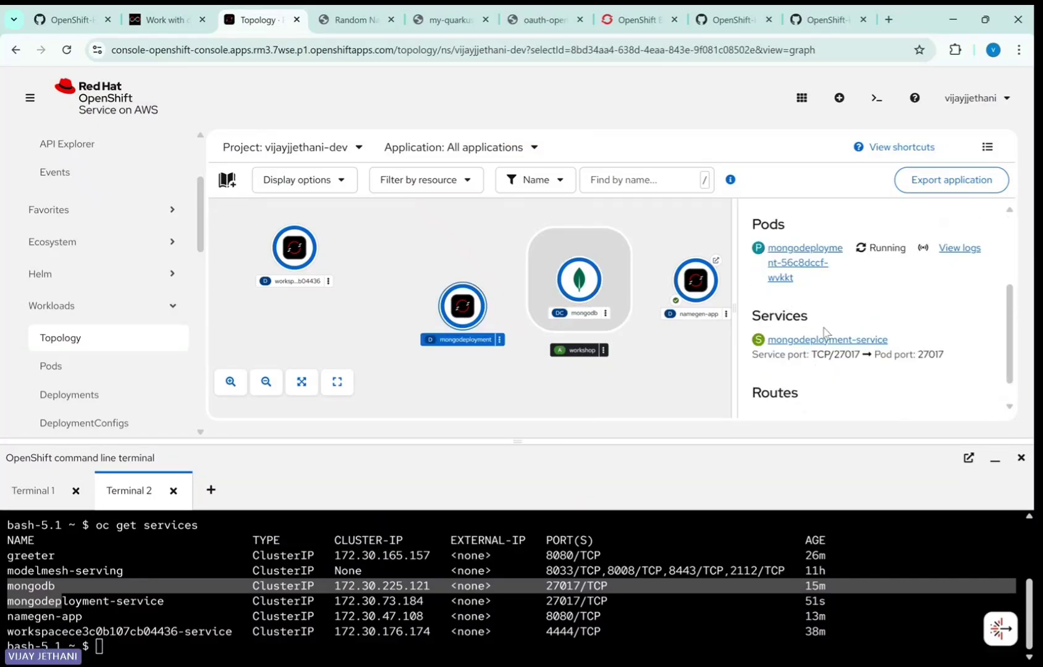
scroll(883, 376, "down", 1)
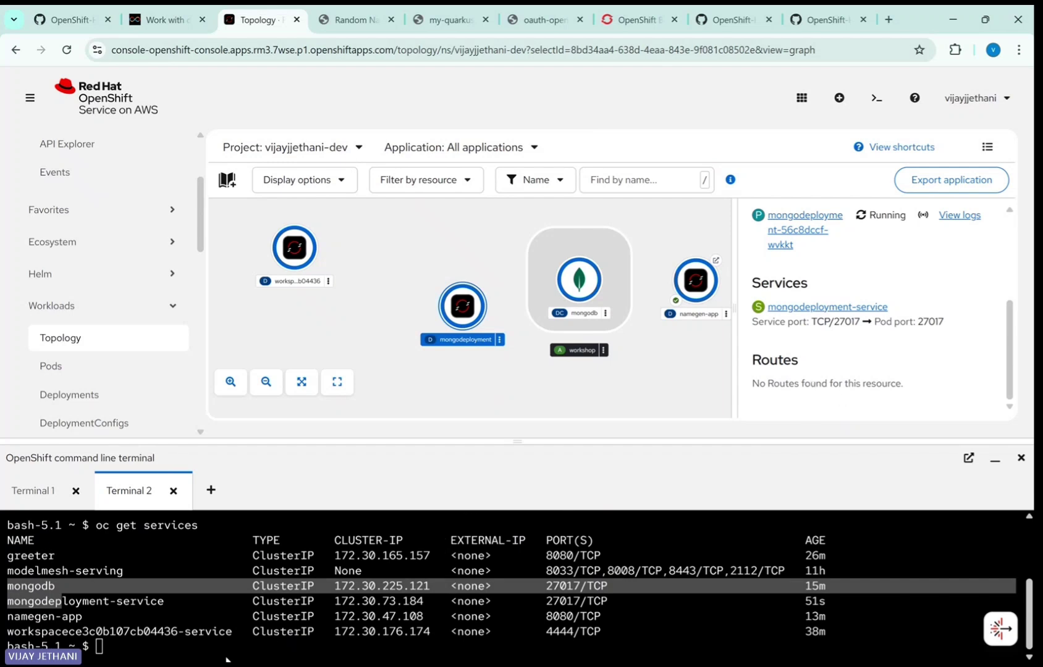
left_click_drag(515, 443, 488, 375)
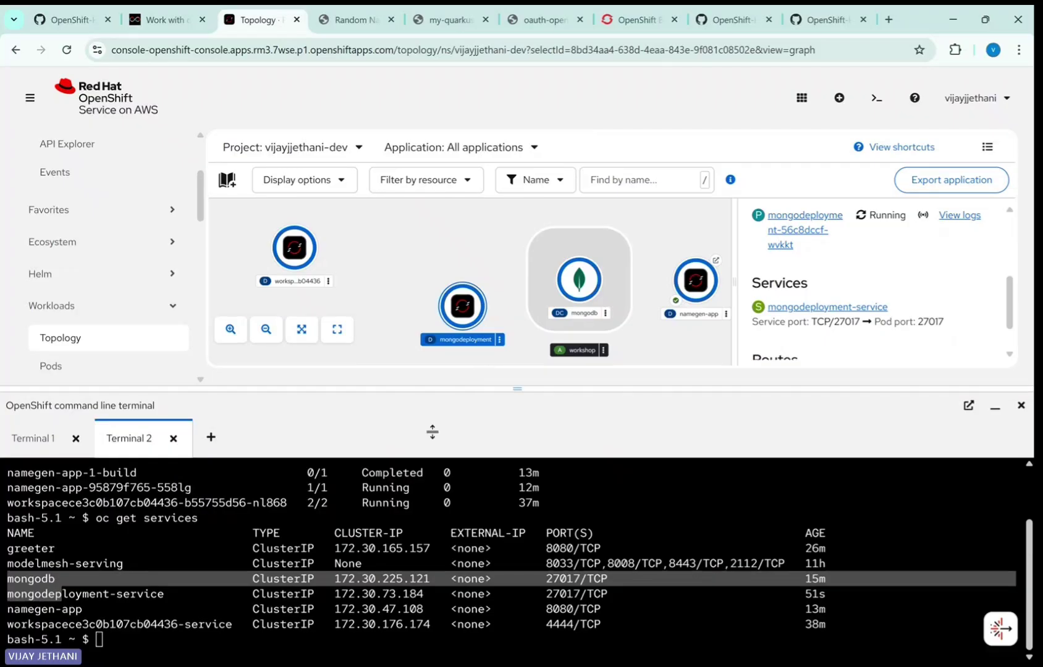
left_click(211, 650)
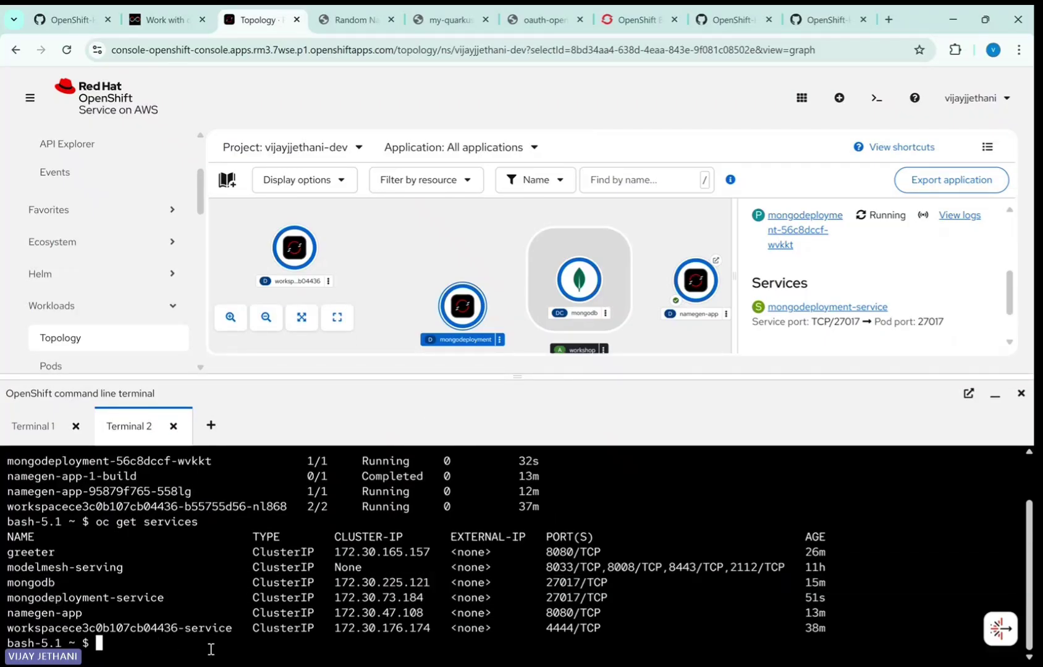
type("clear")
key("Return")
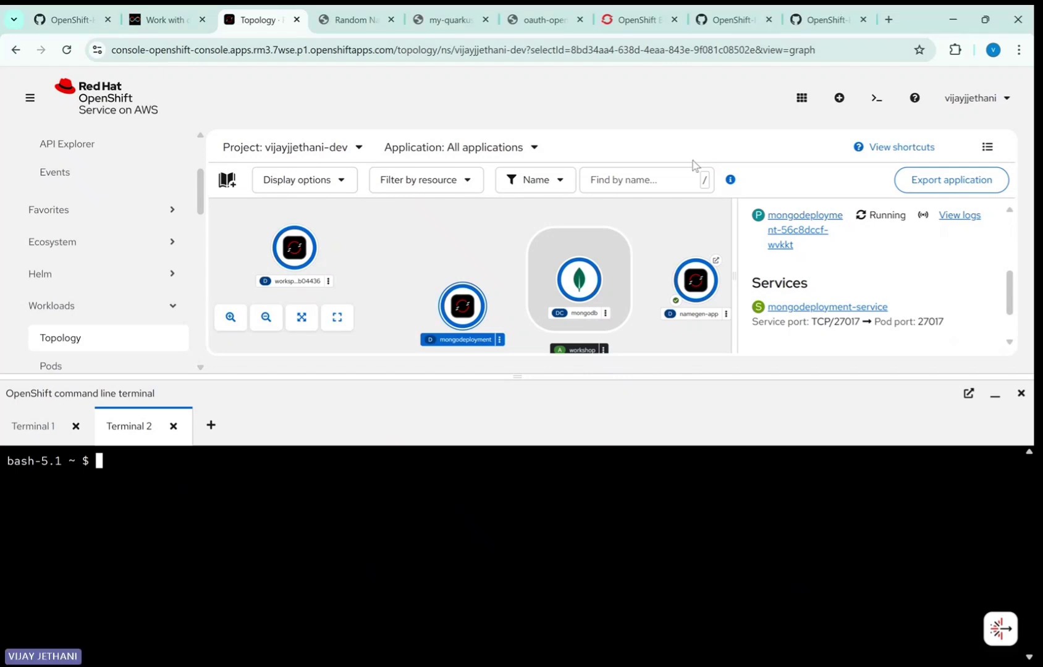
right_click(126, 462)
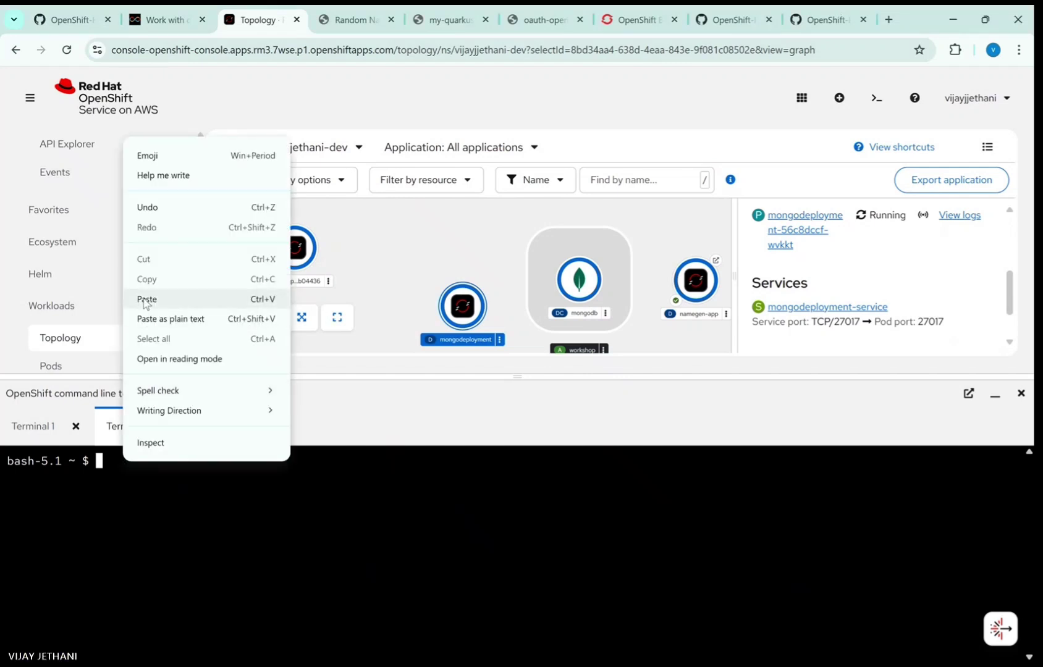
left_click(143, 301)
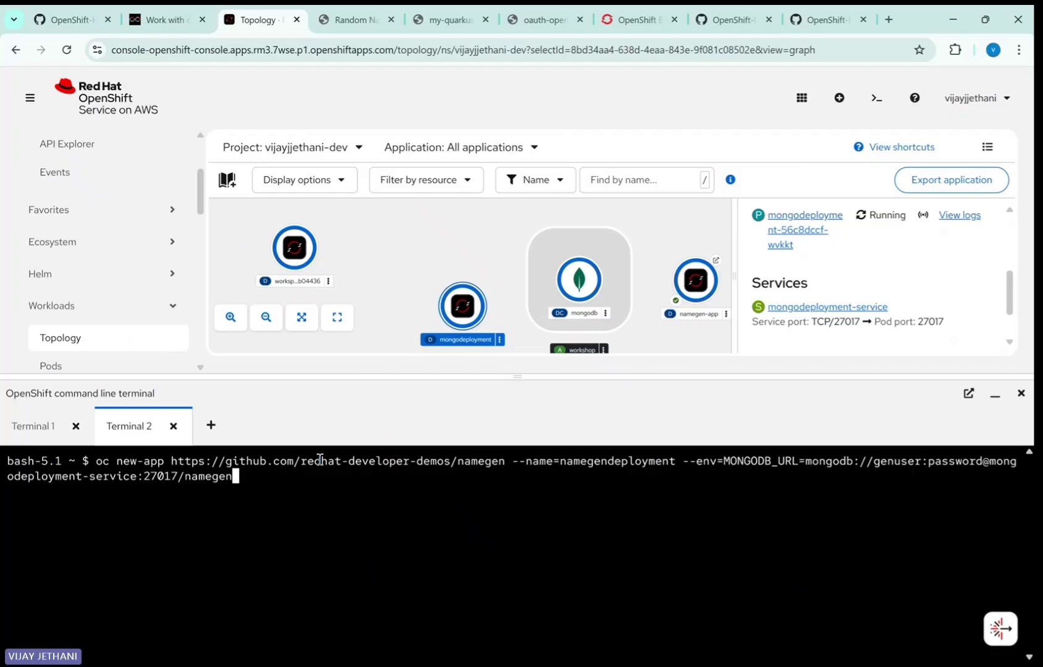
key("Up")
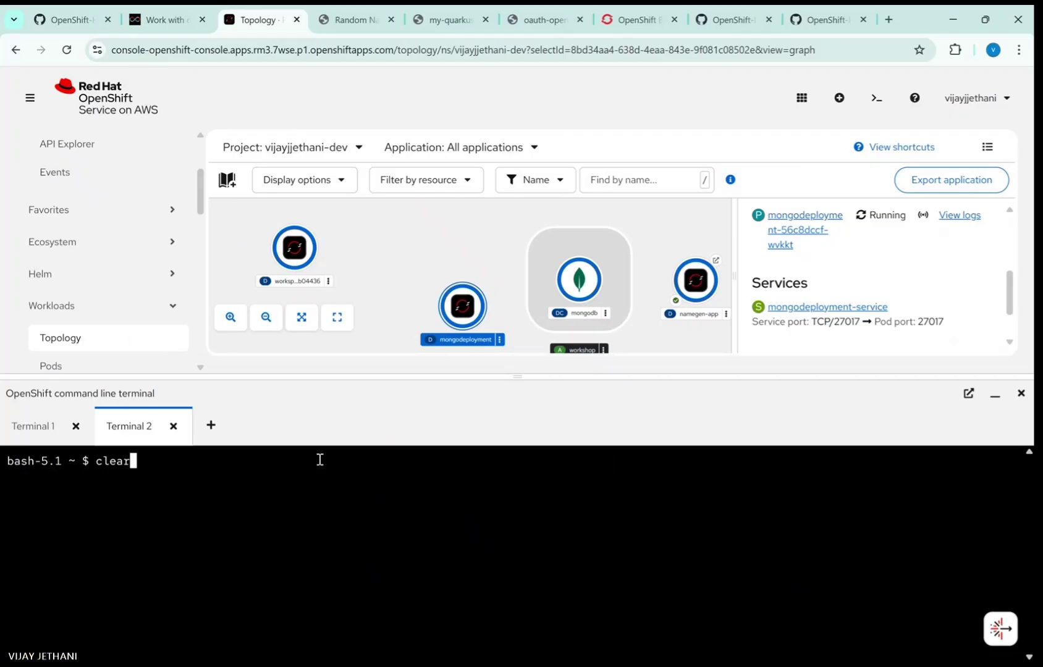
key("Down")
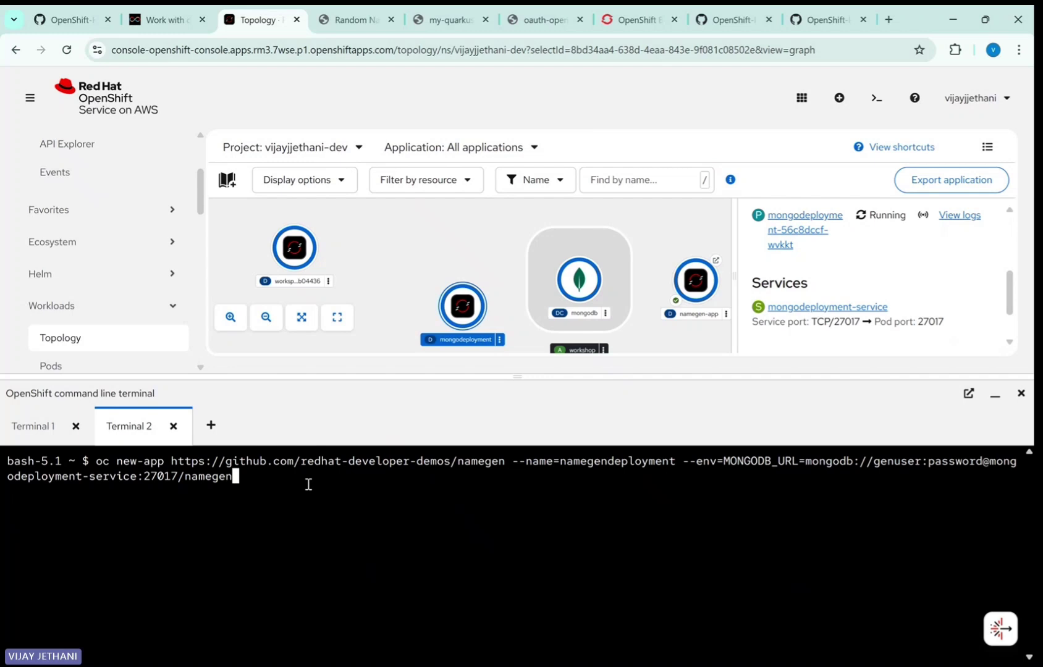
key("Return")
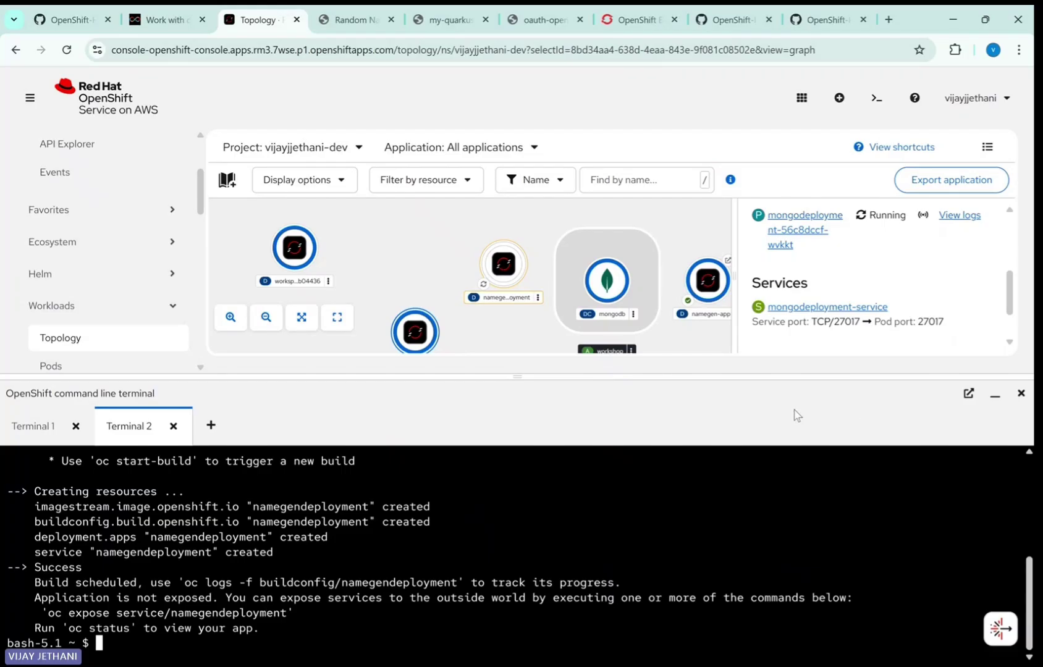
Open the namegendeployment node's resources in the topology and review its alerts, build progress, service and pod.
left_click(504, 261)
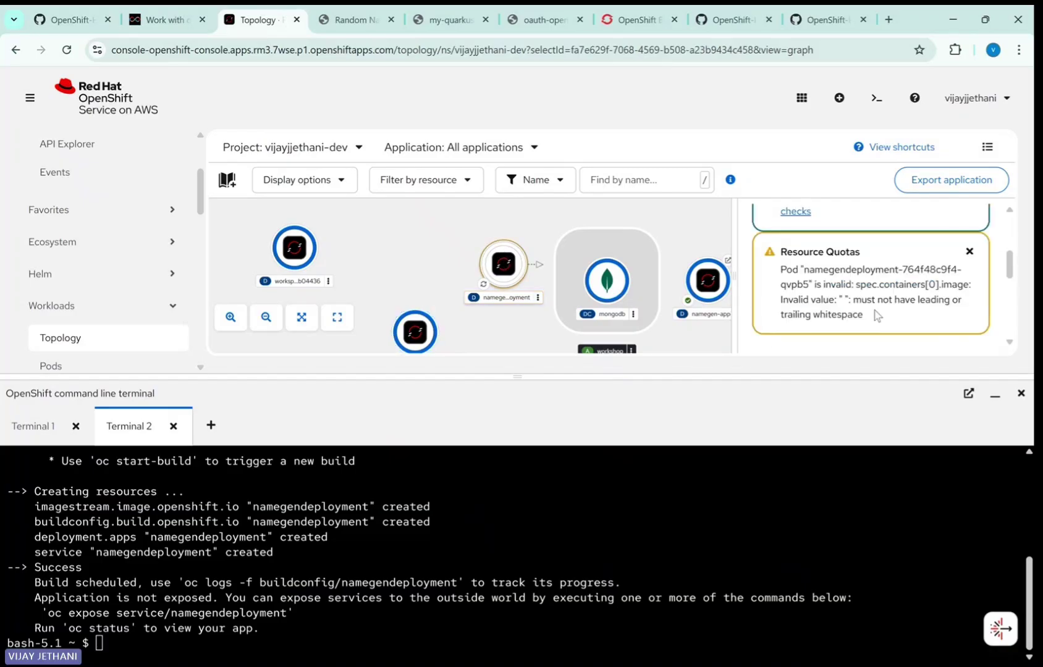
scroll(876, 301, "up", 1)
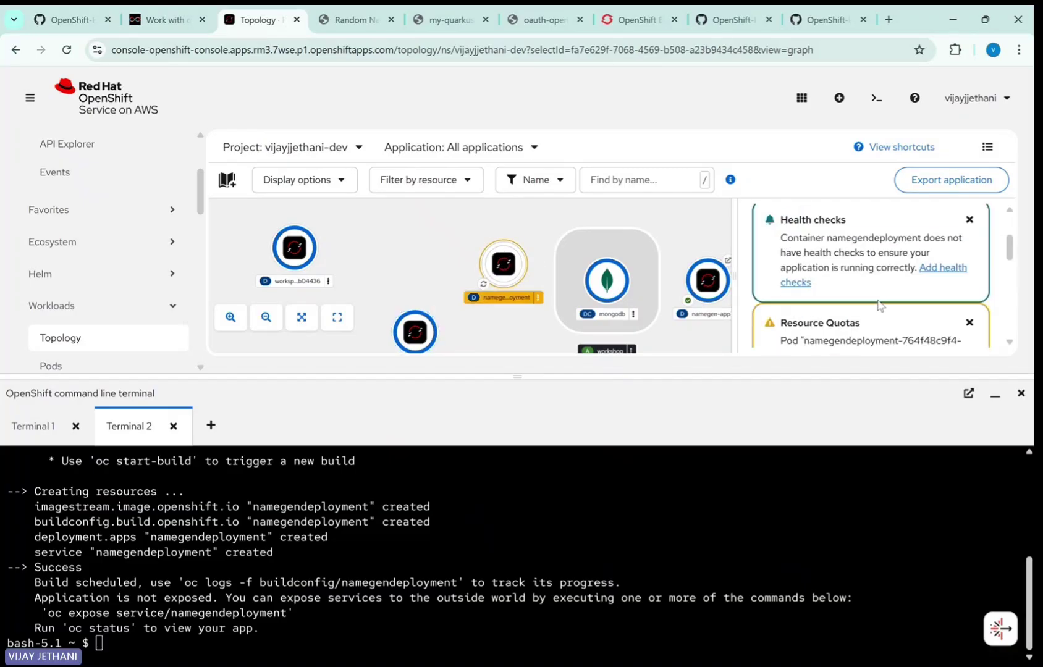
scroll(877, 301, "down", 3)
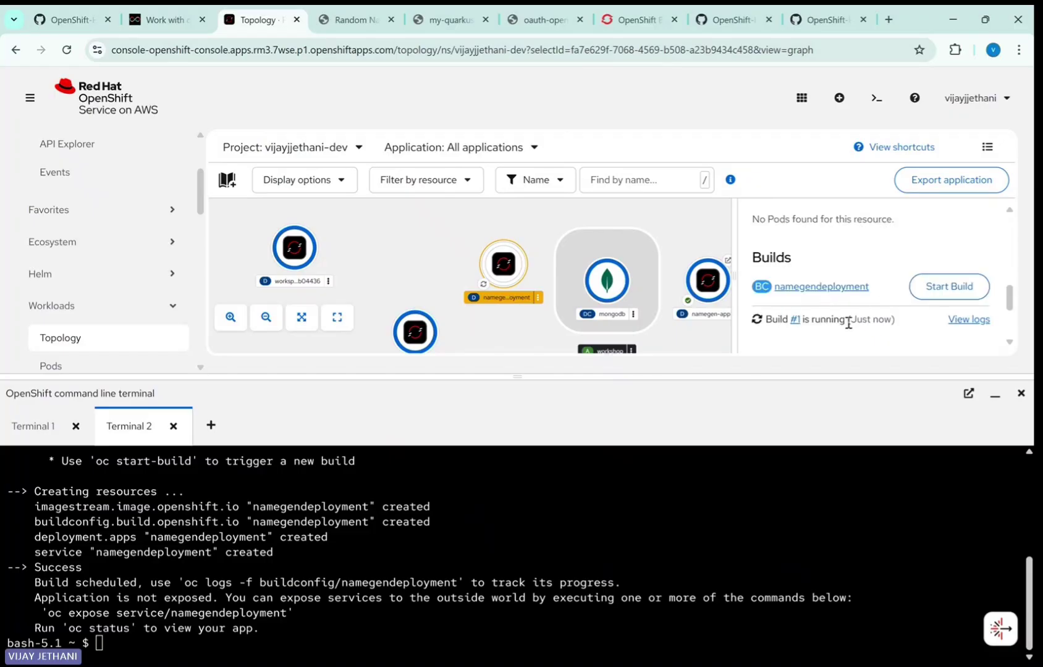
scroll(848, 323, "down", 1)
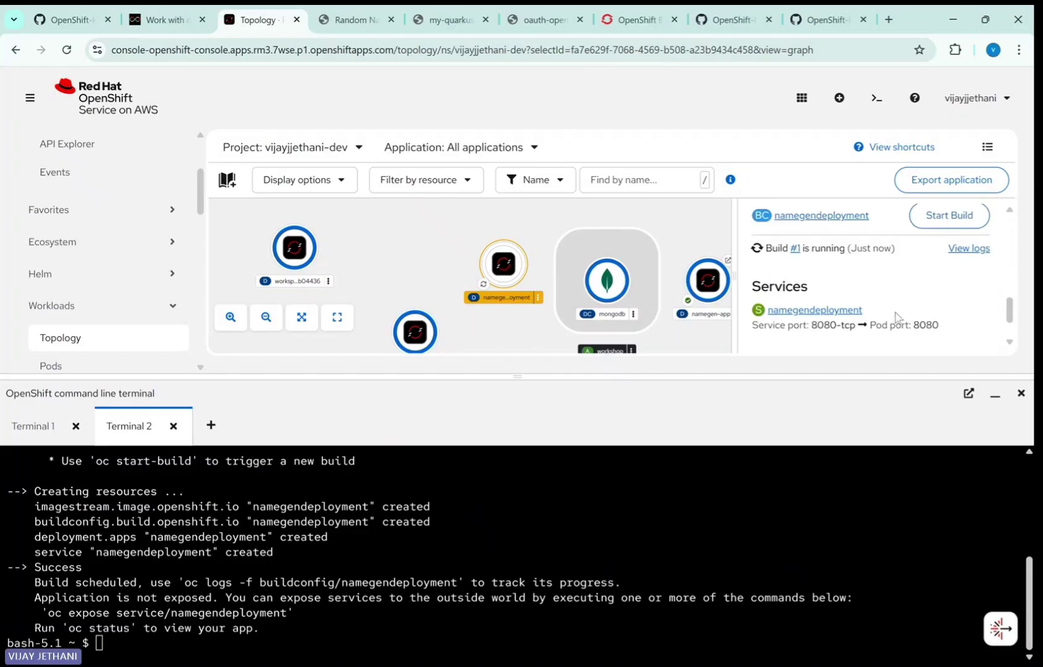
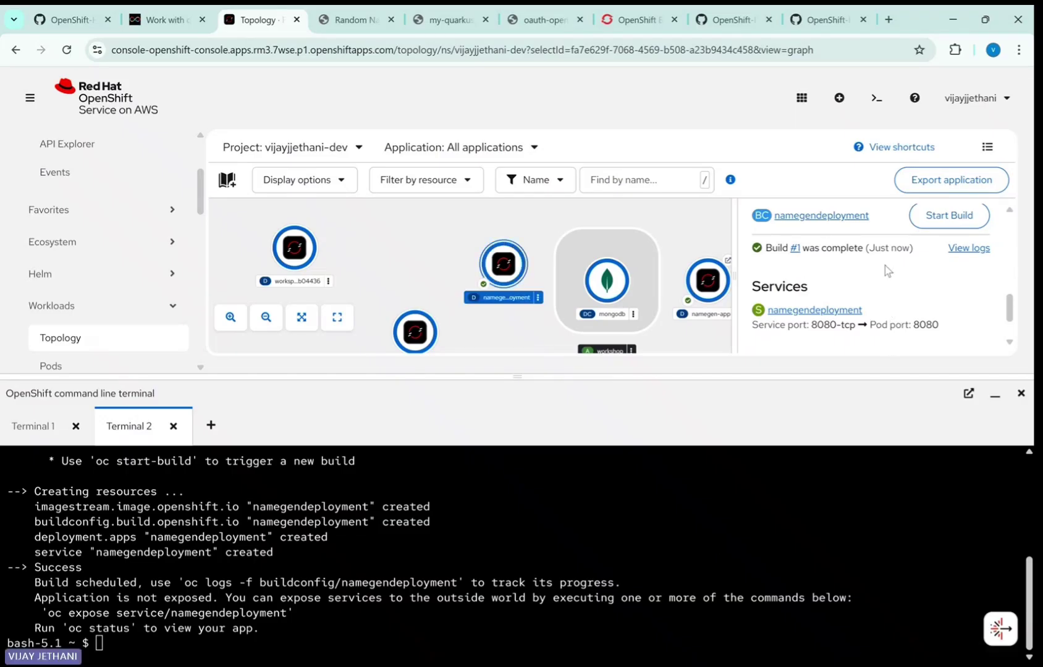
scroll(883, 273, "up", 3)
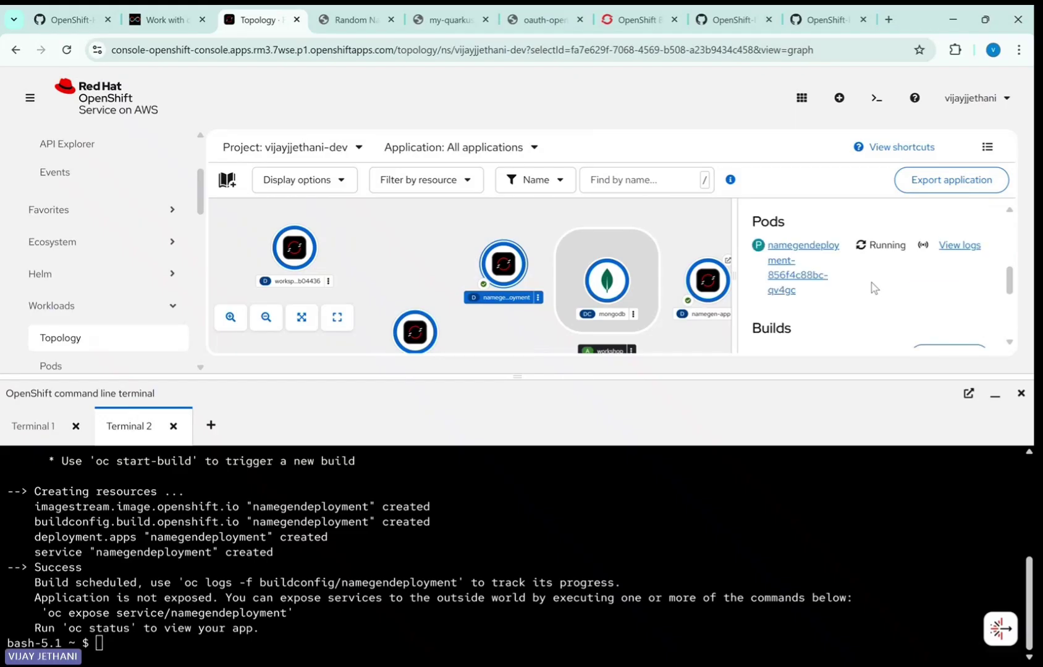
scroll(867, 288, "up", 2)
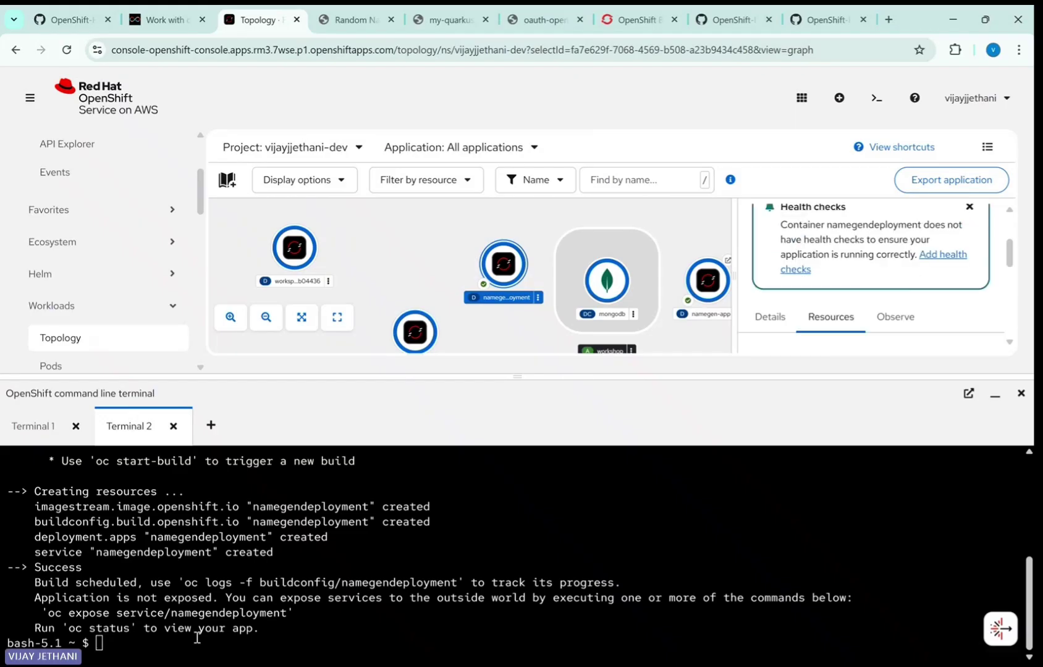
List the pods again with oc get pods and highlight the namegendeployment application pod.
left_click(149, 646)
type("oc get pods")
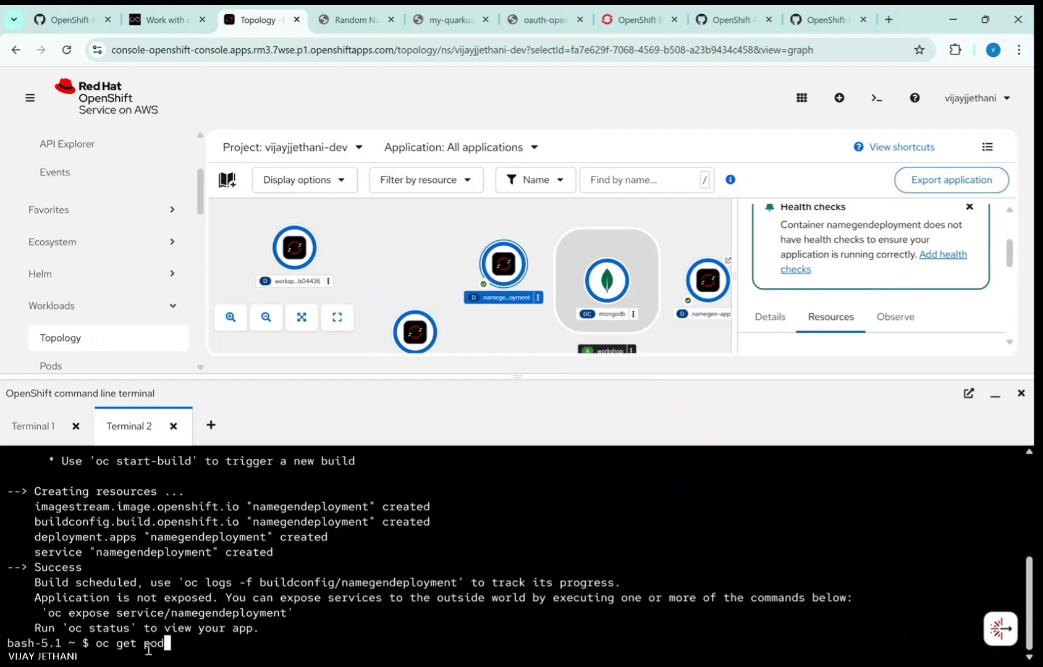
key("Return")
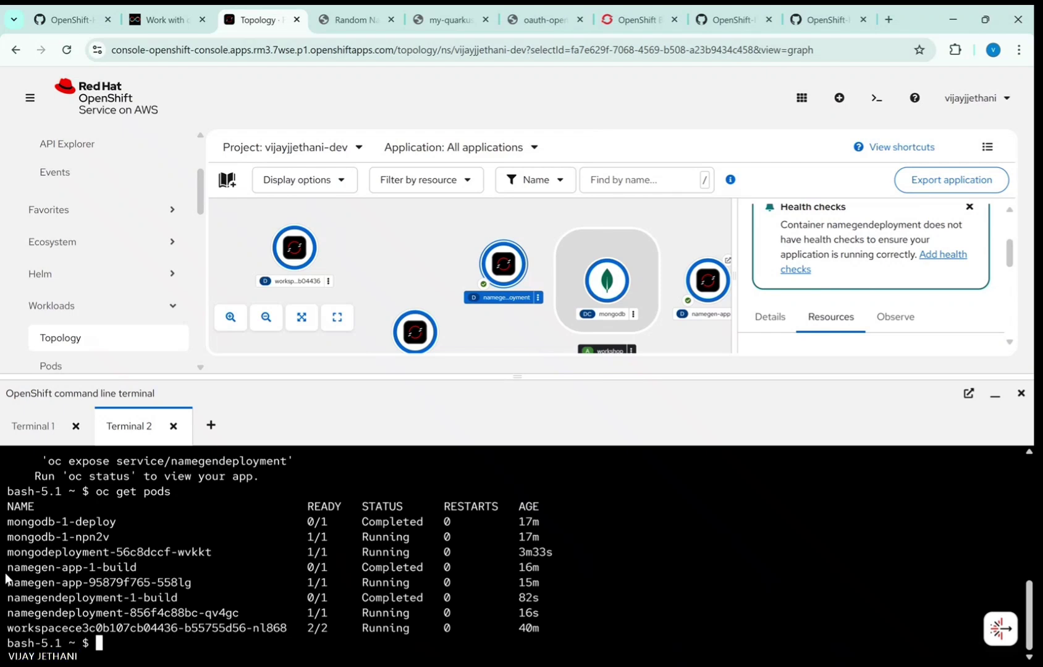
left_click_drag(9, 598, 3, 625)
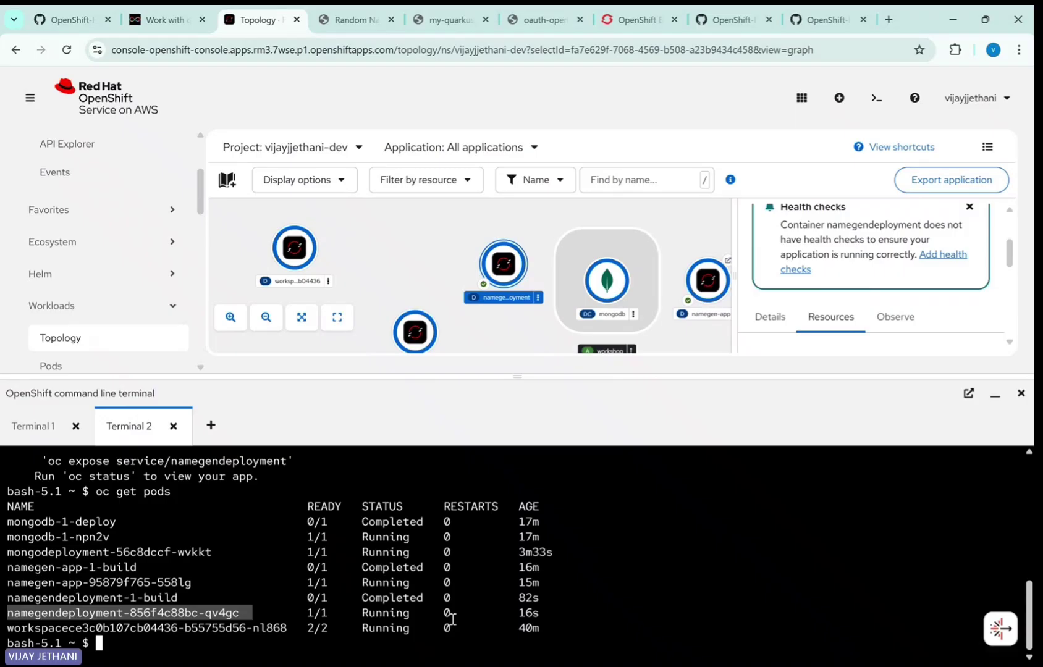
List the project's services with oc get service and highlight the namegendeployment entry.
left_click(132, 646)
type("oc get service")
key("Return")
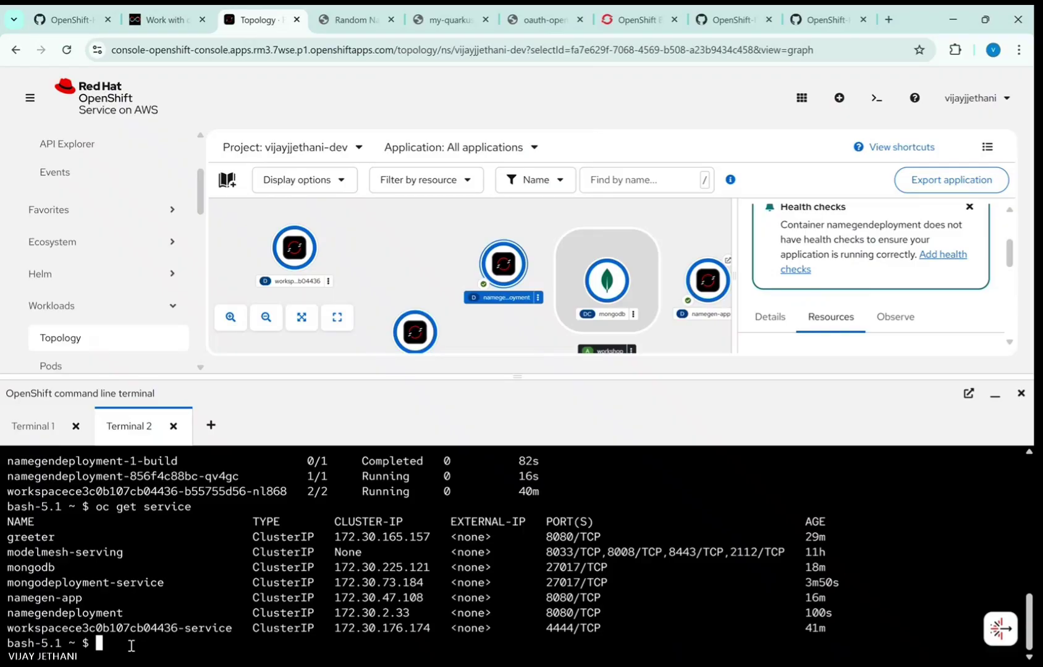
left_click_drag(7, 613, 834, 613)
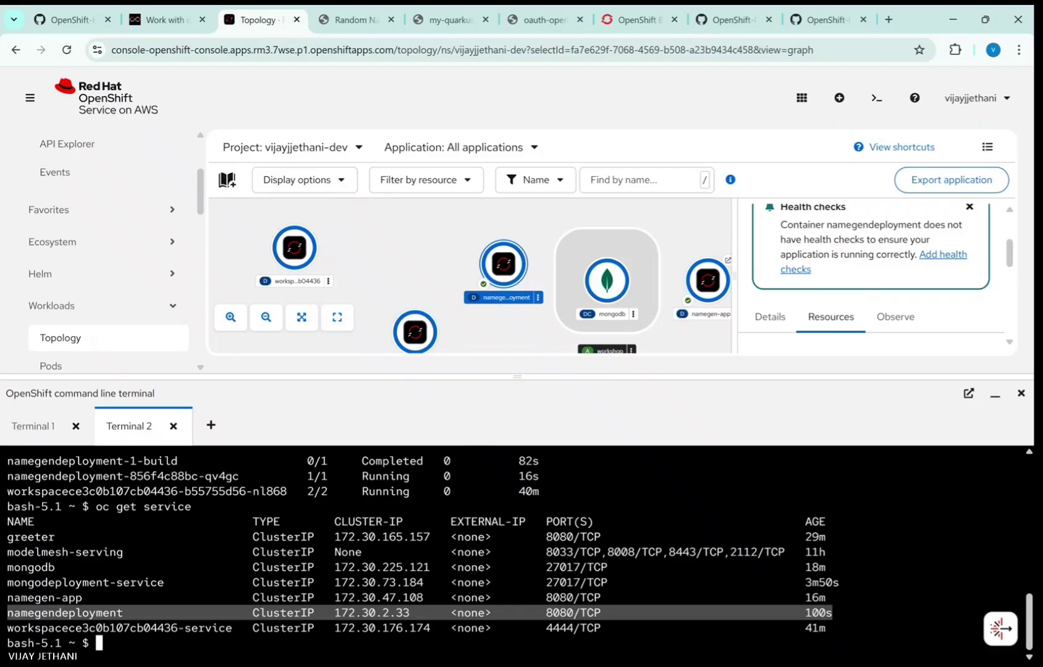
Clear the terminal and expose service/namegendeployment as a route with oc expose.
left_click(121, 643)
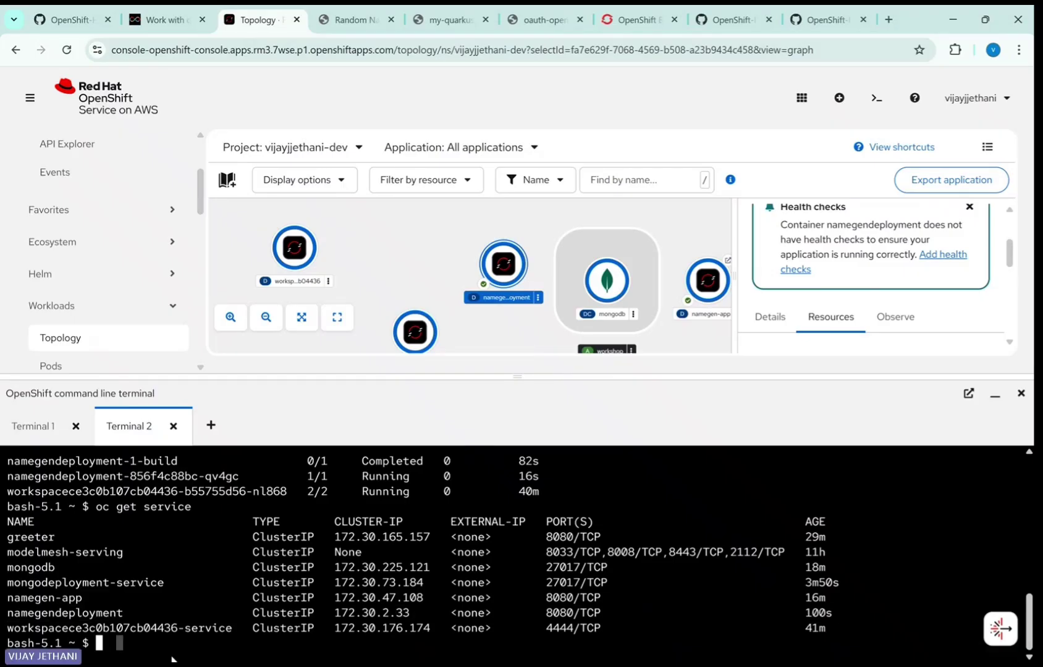
type("clear")
key("Return")
type("oc ")
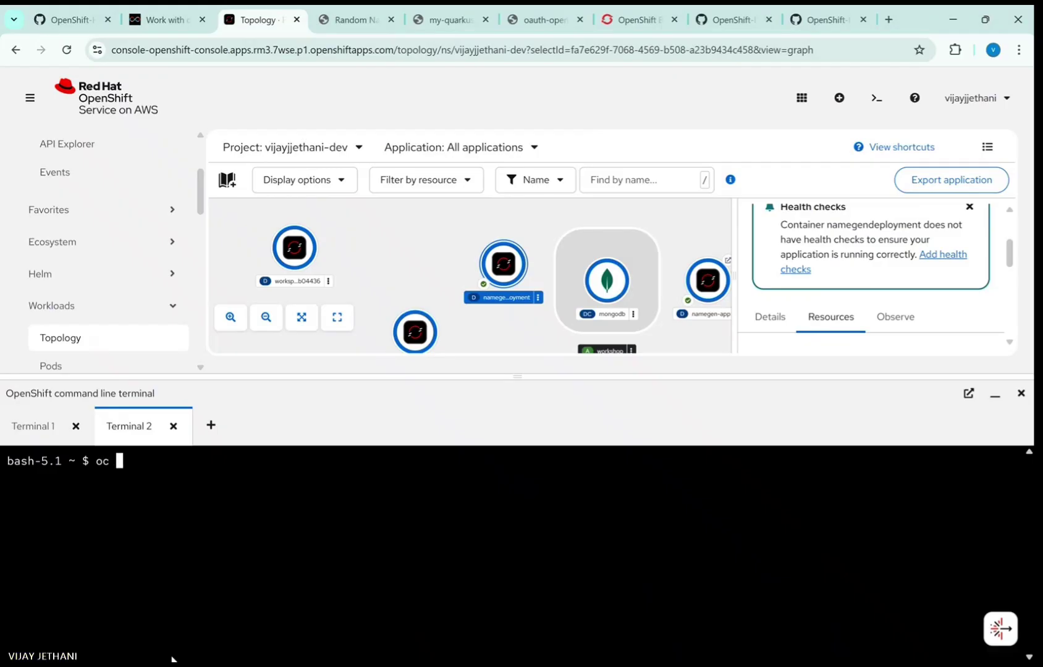
type("expose service/na")
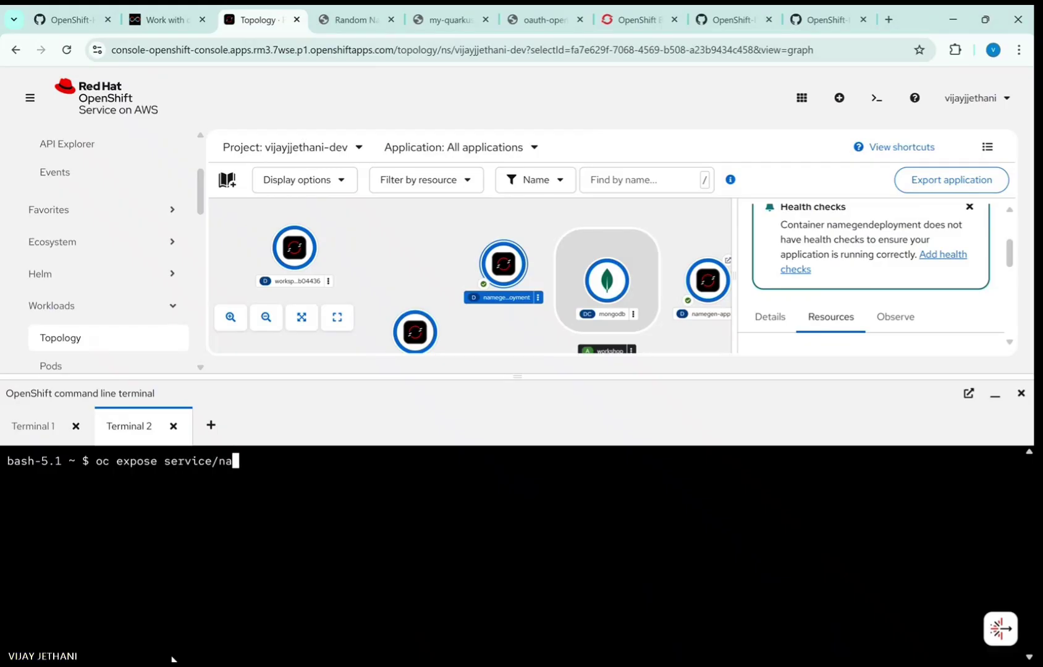
type("mege")
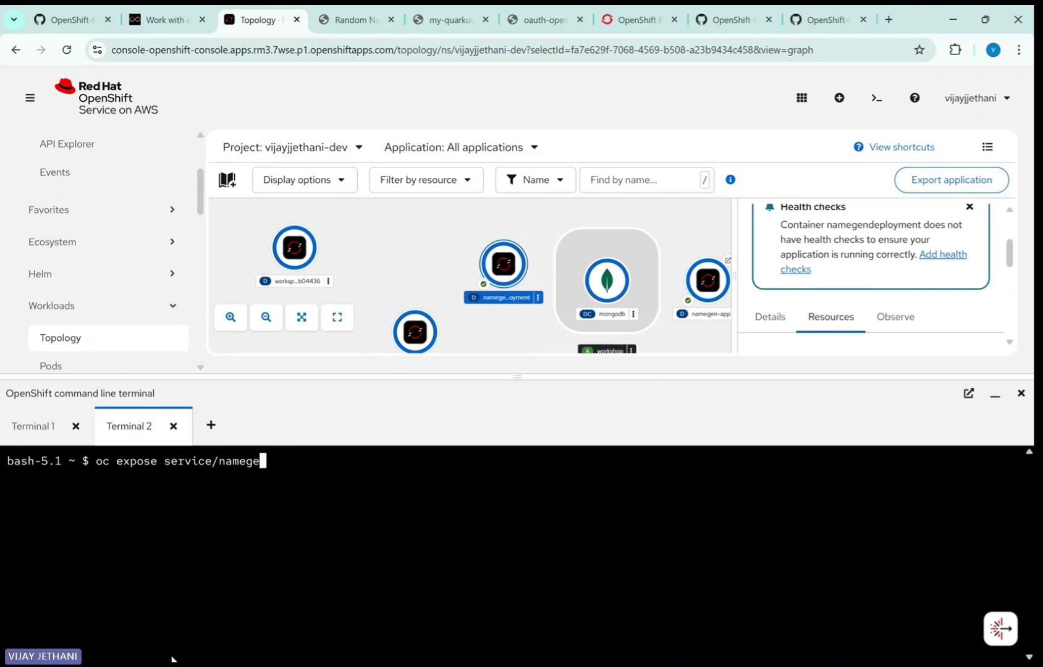
type("ndeployment")
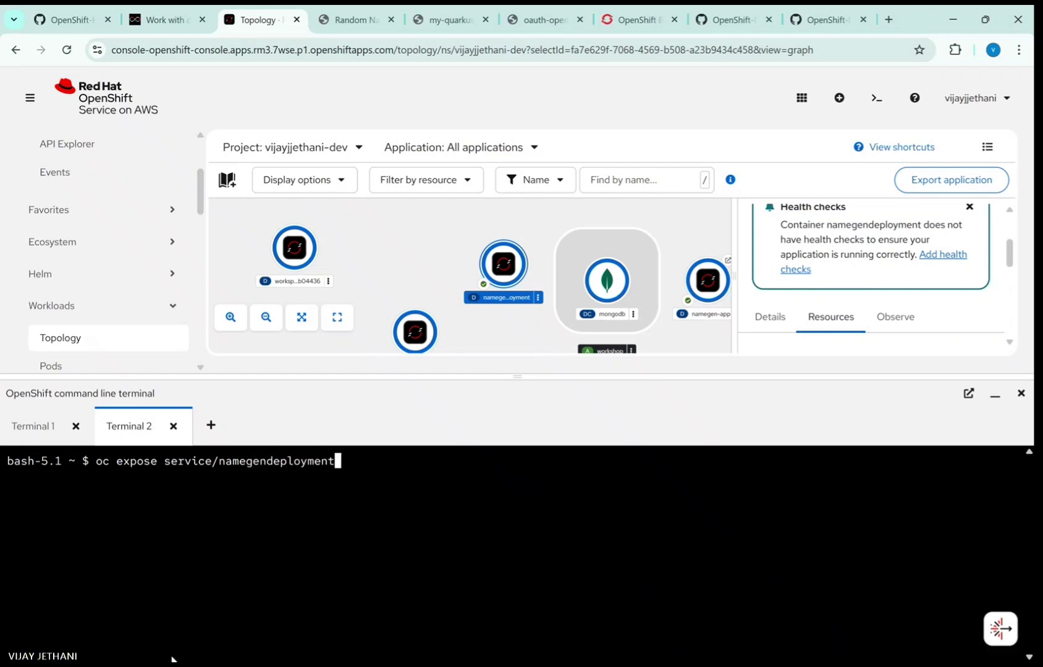
key("Return")
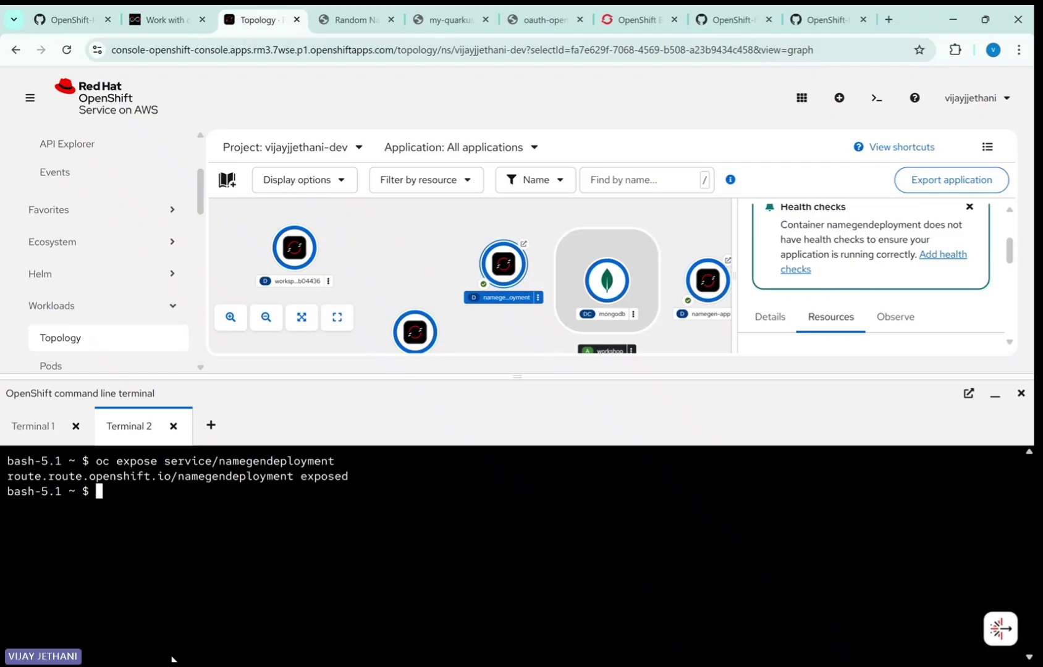
Test the namegendeployment app through its route by saving three random names to the database and clearing them all.
left_click(524, 246)
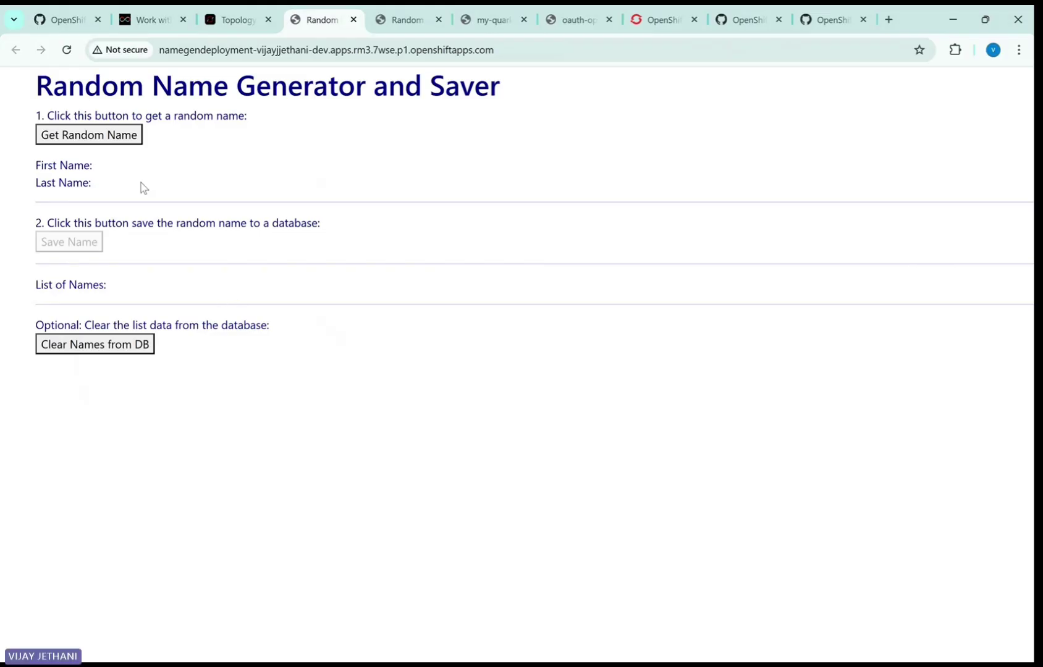
left_click(95, 137)
left_click(69, 242)
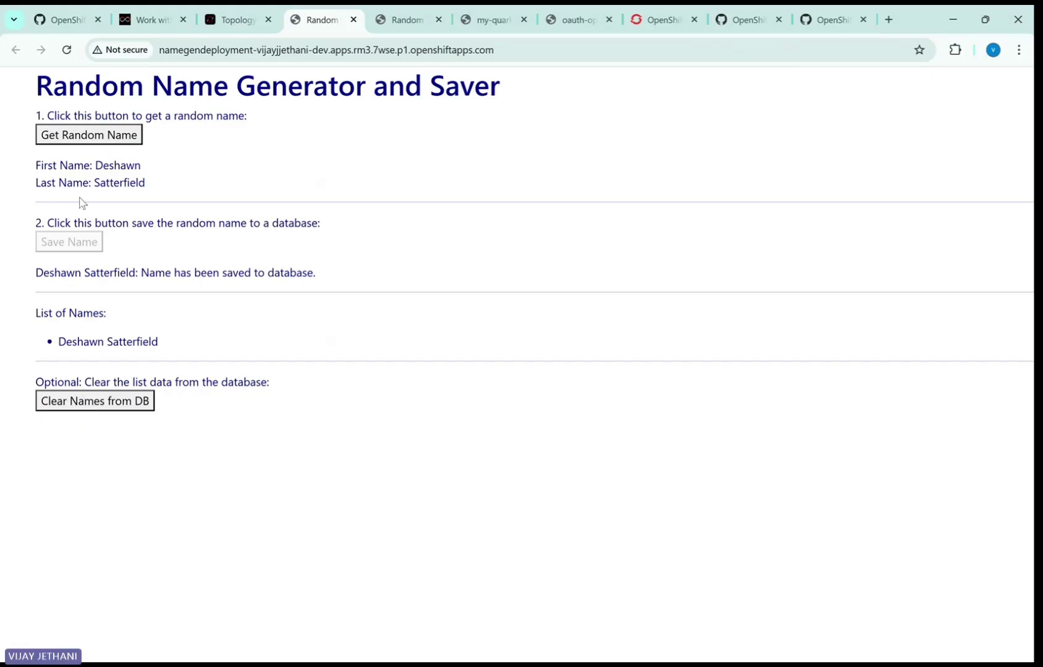
left_click(82, 135)
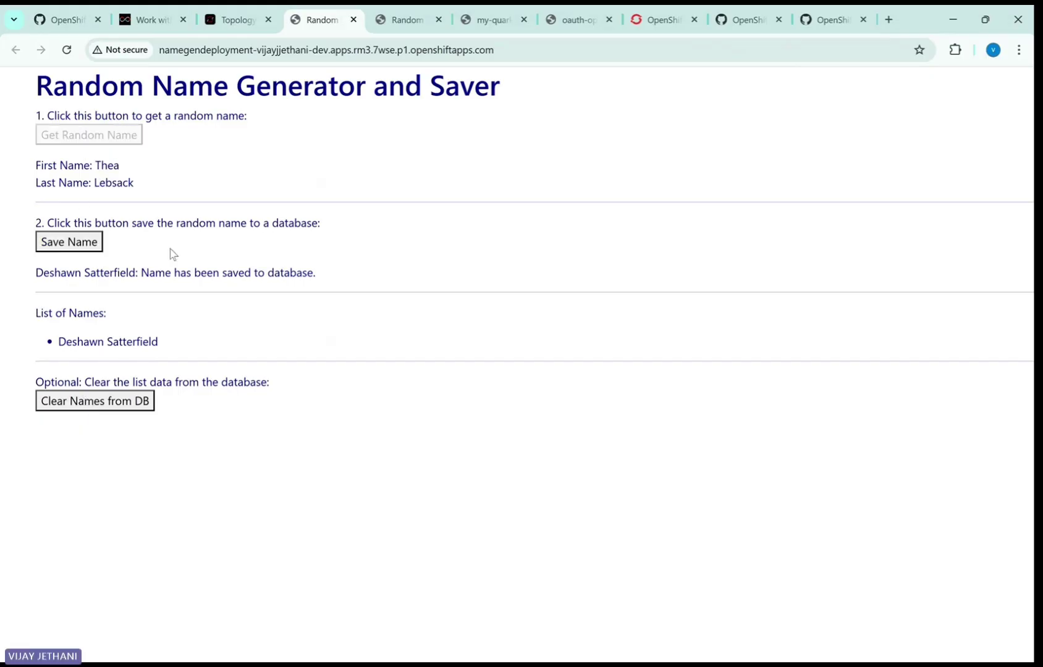
left_click(52, 241)
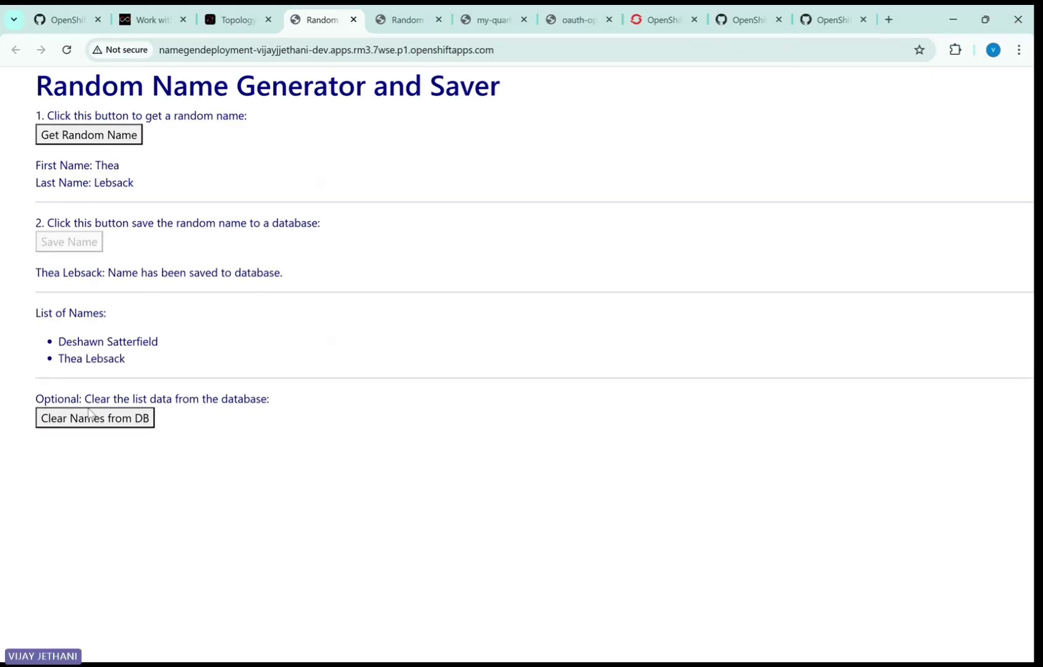
left_click(72, 143)
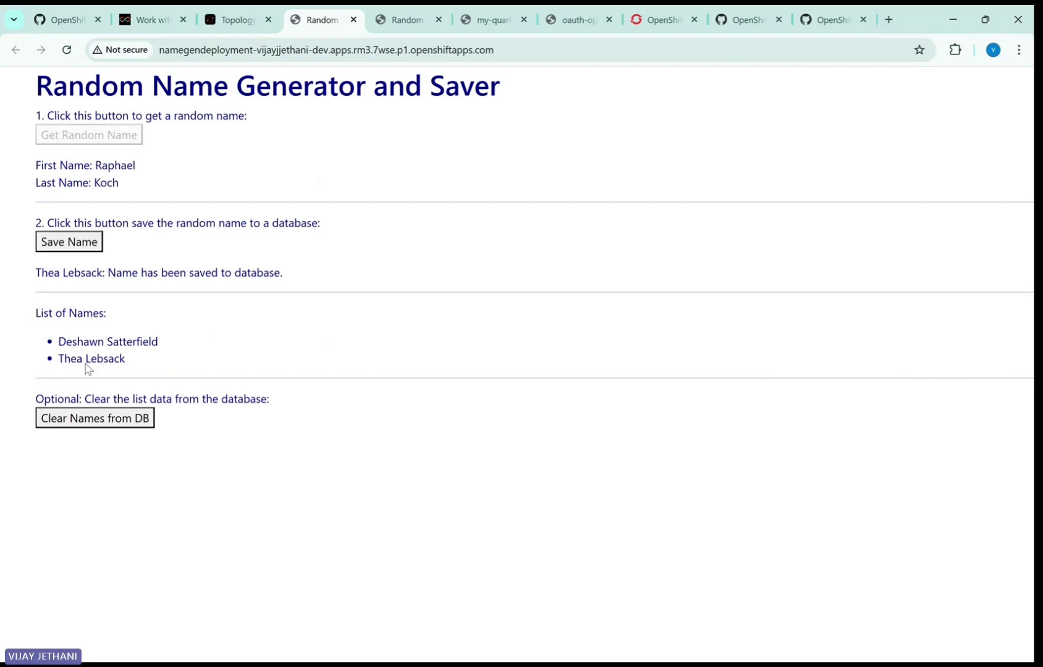
left_click(51, 242)
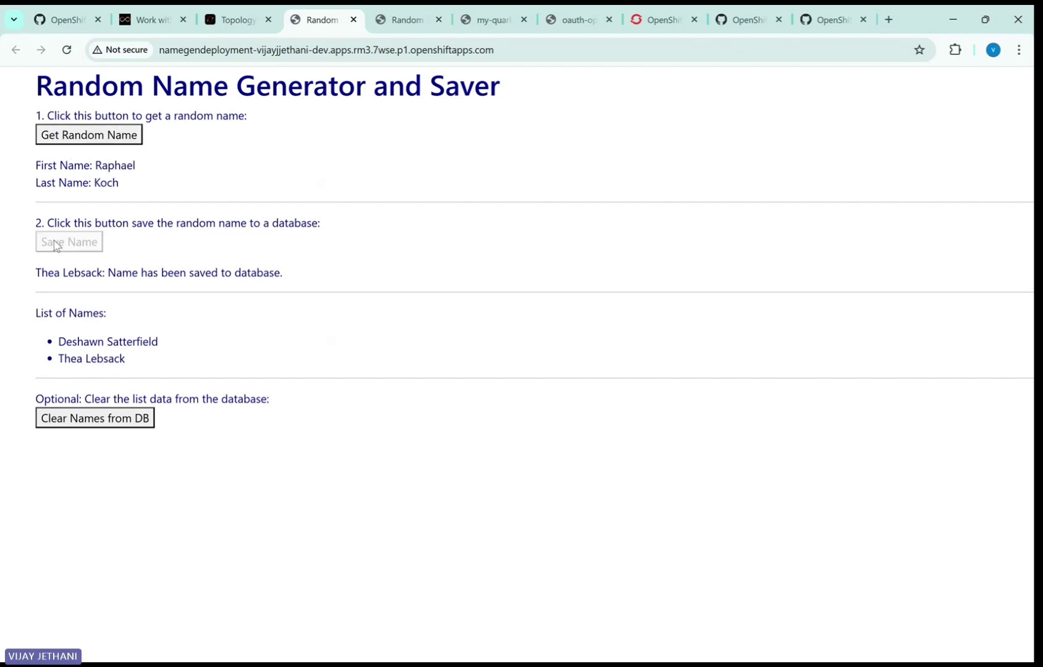
left_click(83, 435)
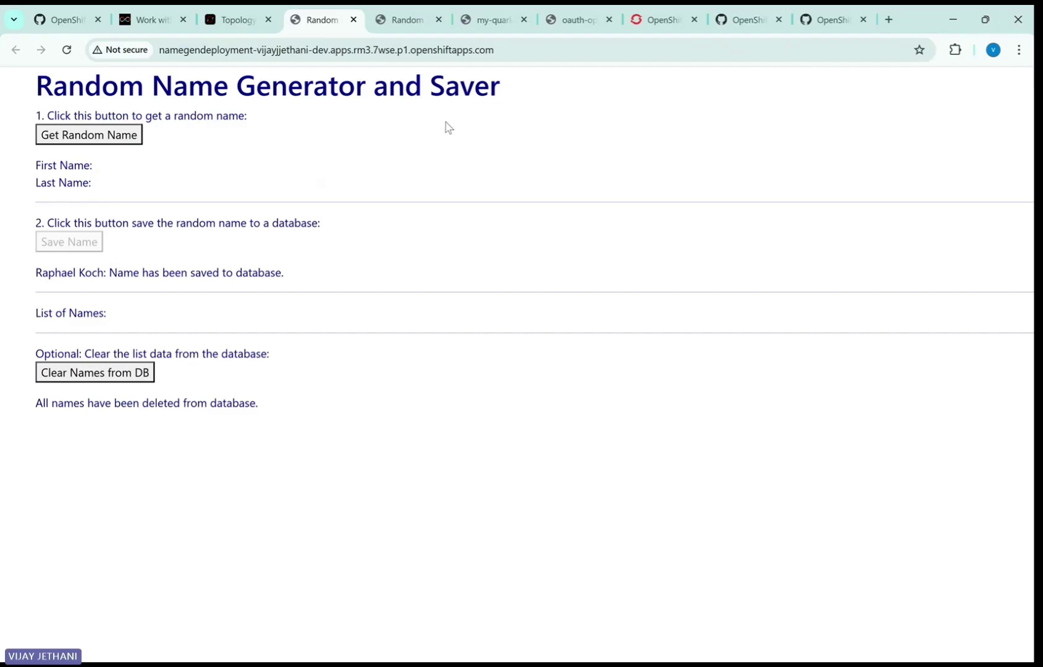
Return to the topology and review the DeploymentConfig deprecation notice of the mongodb node, enlarging the topology area.
left_click(234, 18)
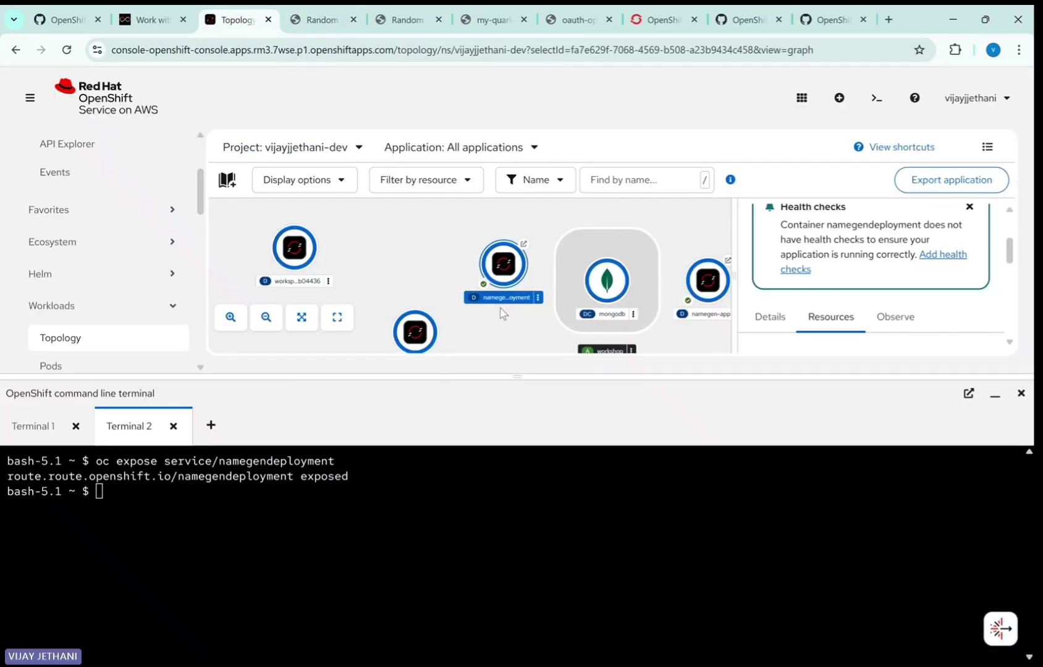
scroll(964, 309, "up", 3)
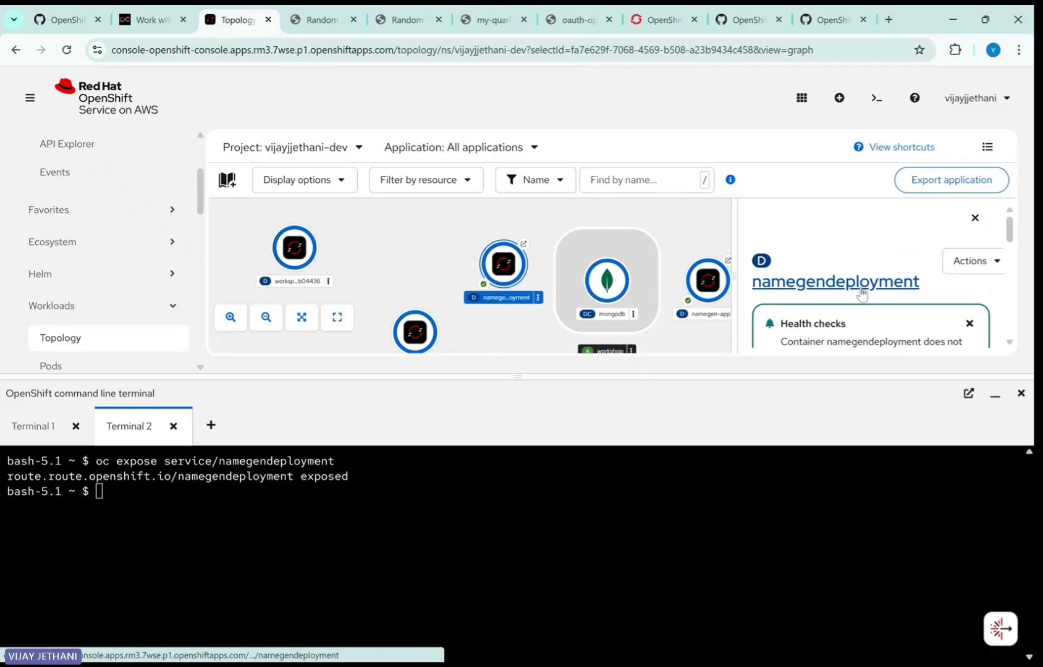
scroll(863, 295, "down", 3)
scroll(837, 279, "up", 3)
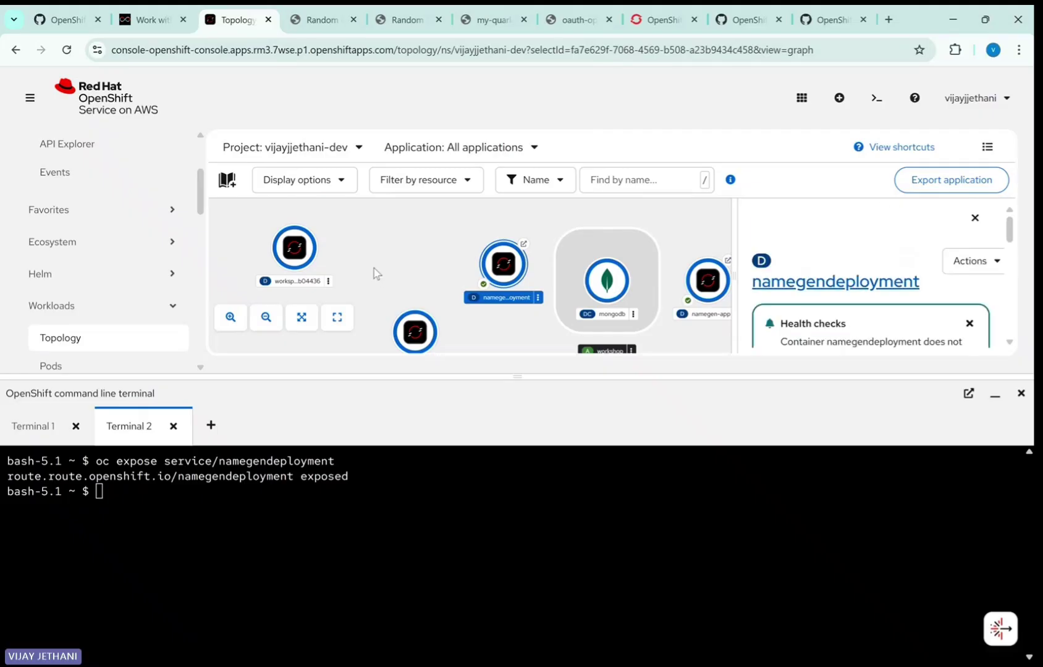
scroll(401, 270, "down", 1)
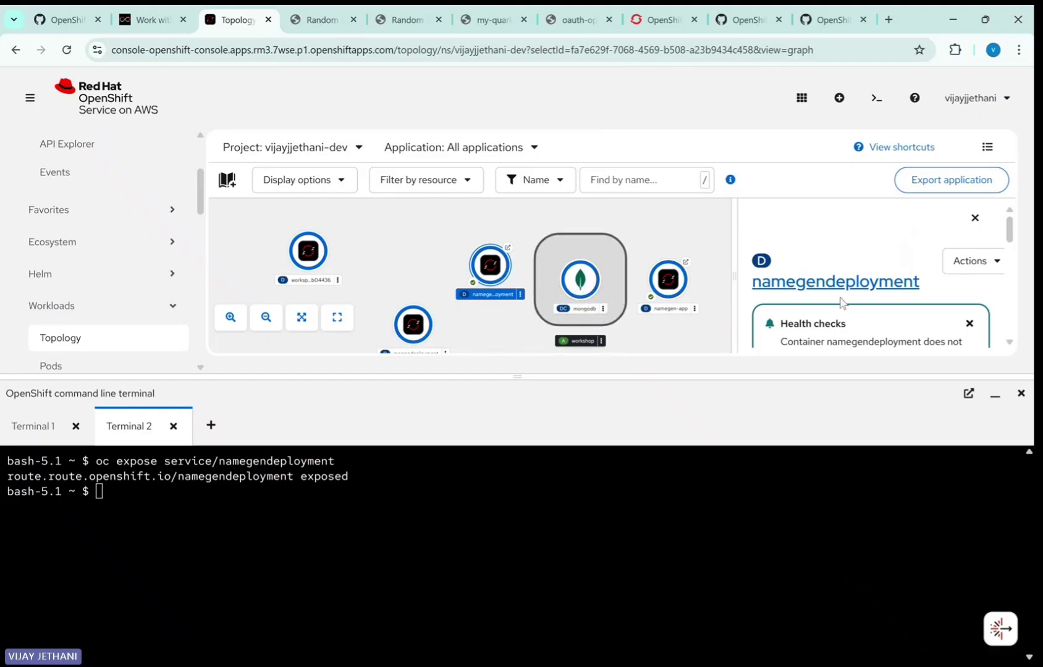
left_click(574, 282)
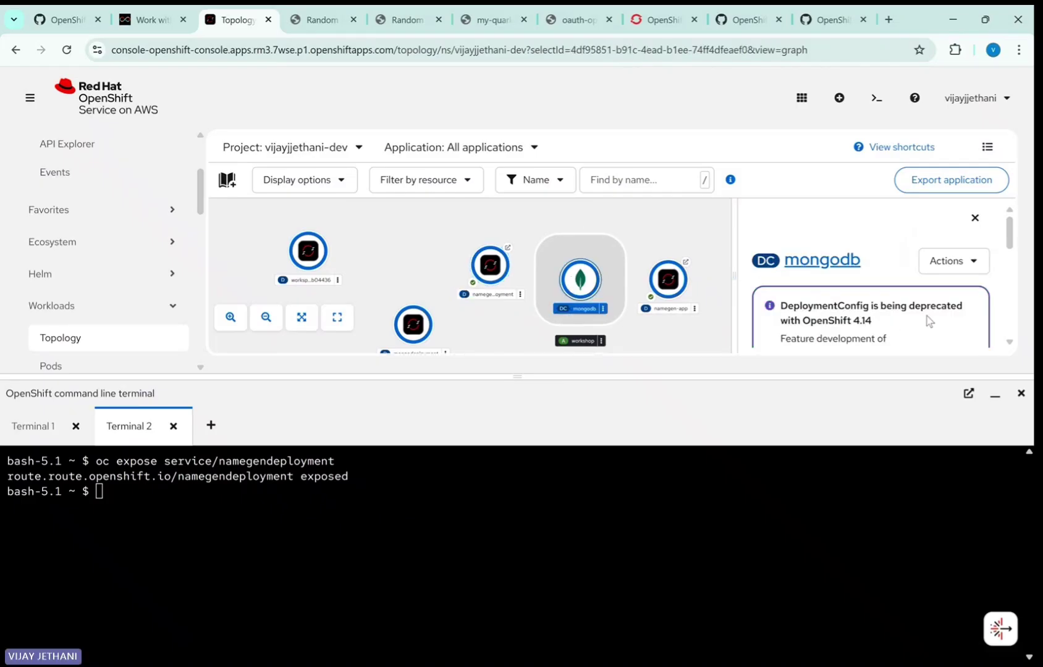
scroll(890, 309, "down", 2)
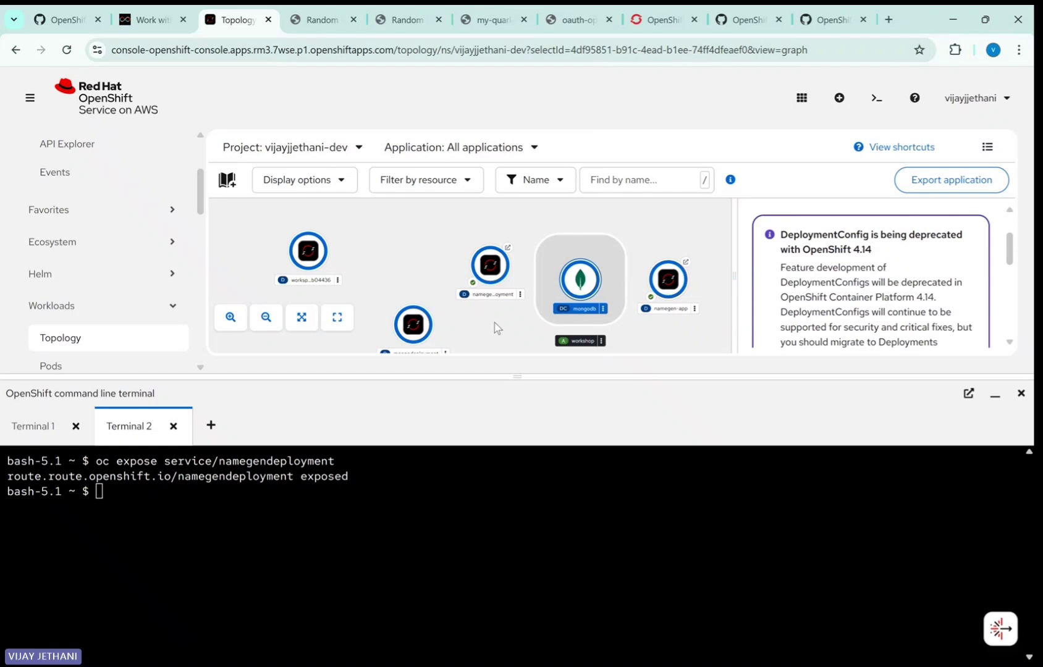
left_click_drag(608, 375, 618, 505)
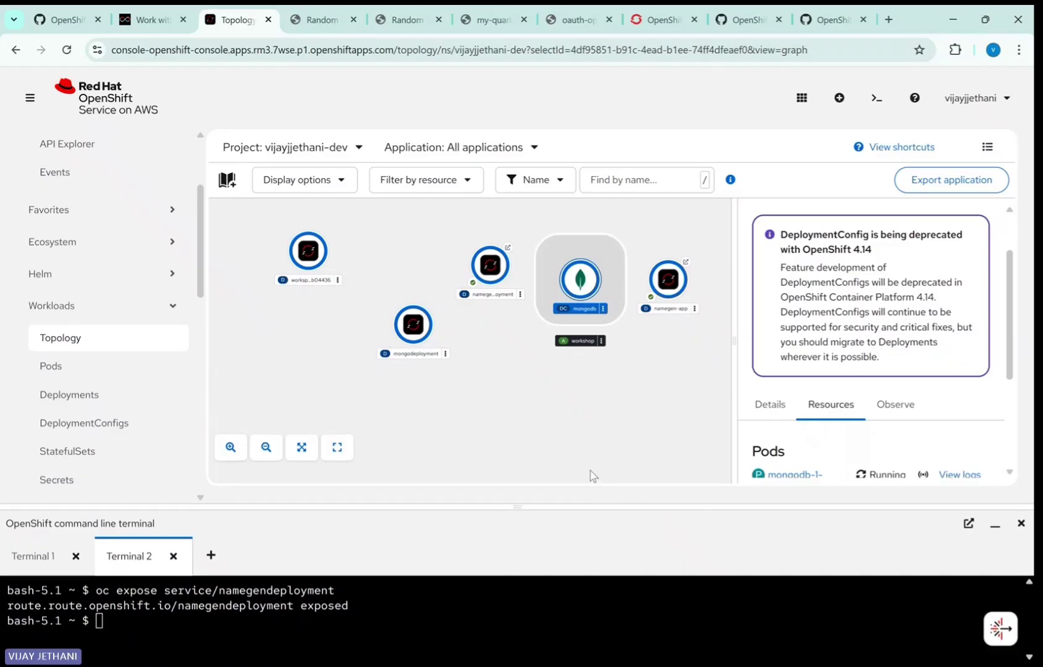
Select the mongodeployment node, widen its details and review its pod, service and routes.
left_click(418, 336)
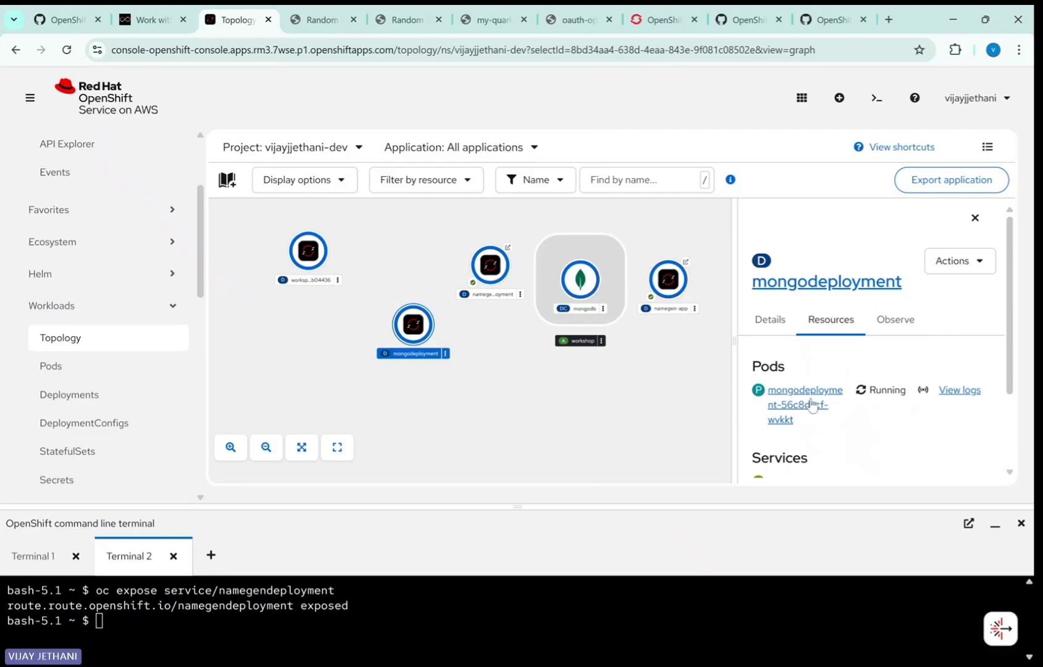
left_click_drag(736, 393, 700, 391)
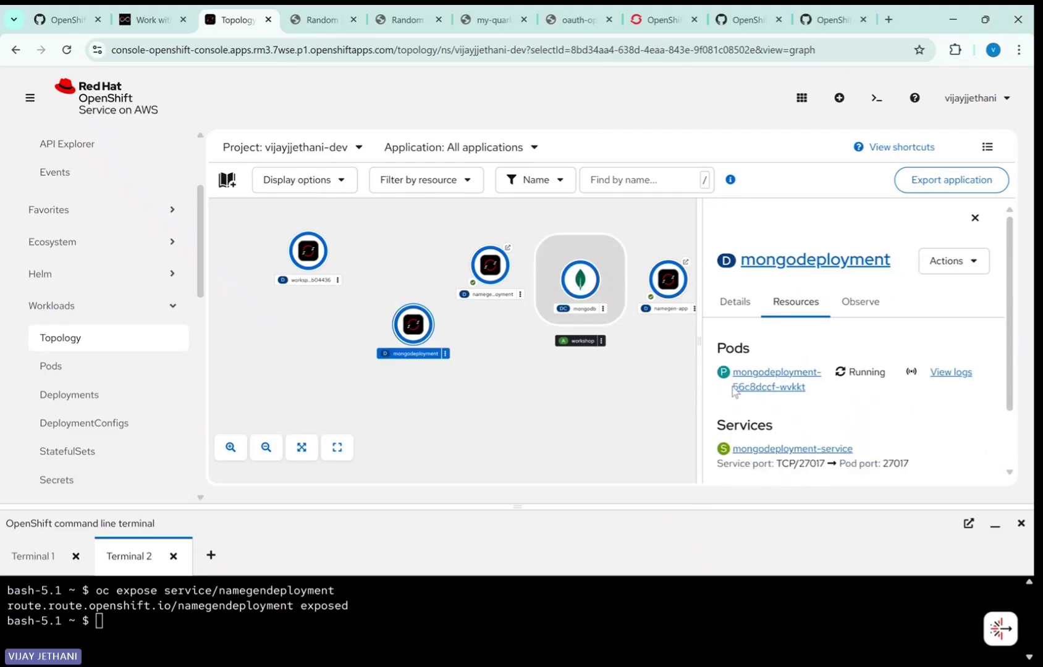
scroll(889, 400, "down", 2)
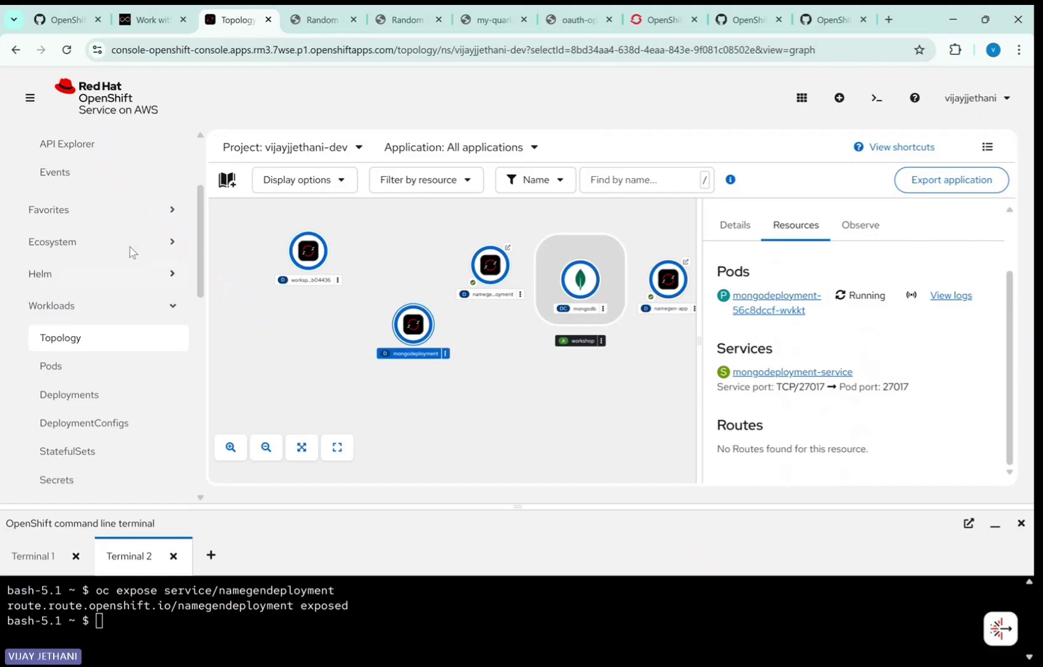
Switch to the OPHOL.md lab guide on GitHub and go back to the agenda at its beginning.
left_click(68, 19)
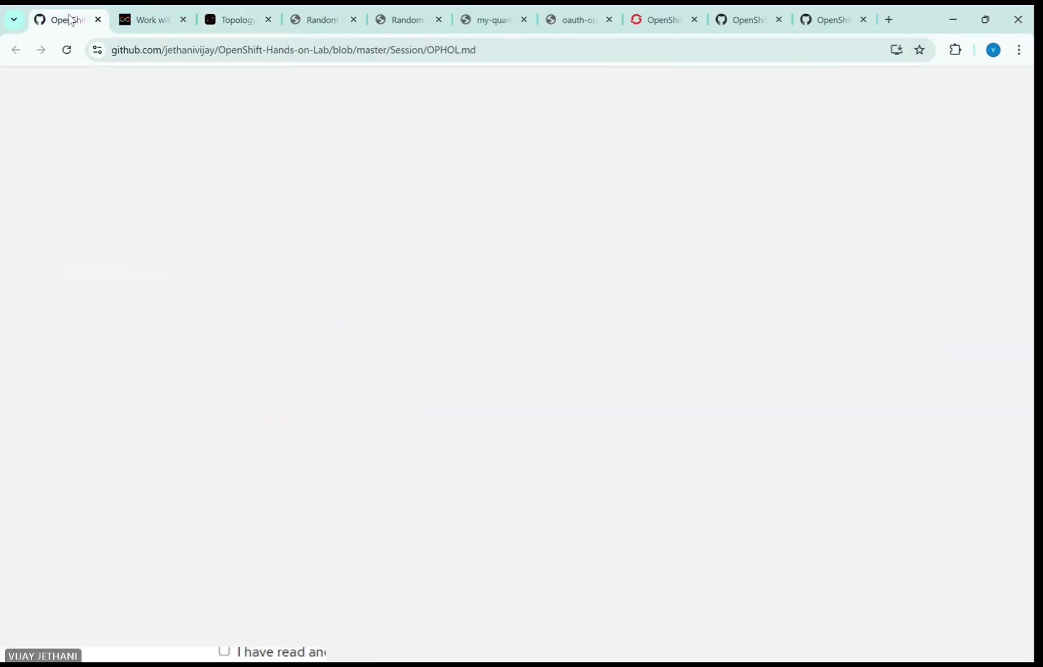
scroll(541, 399, "up", 2)
scroll(555, 399, "down", 8)
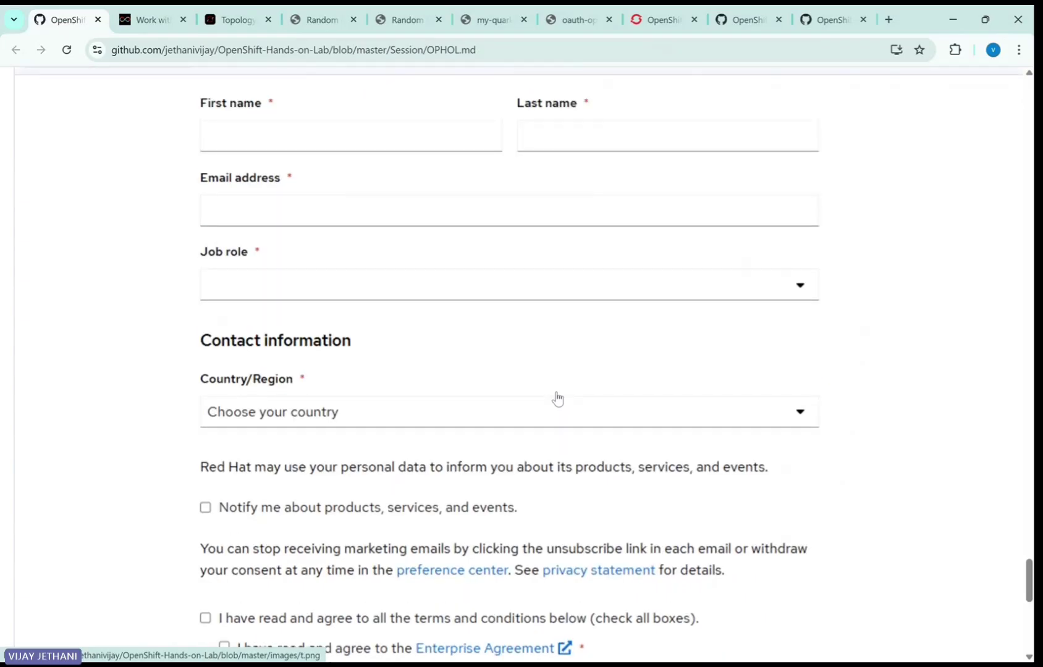
scroll(547, 402, "down", 6)
scroll(545, 404, "up", 11)
scroll(546, 404, "up", 15)
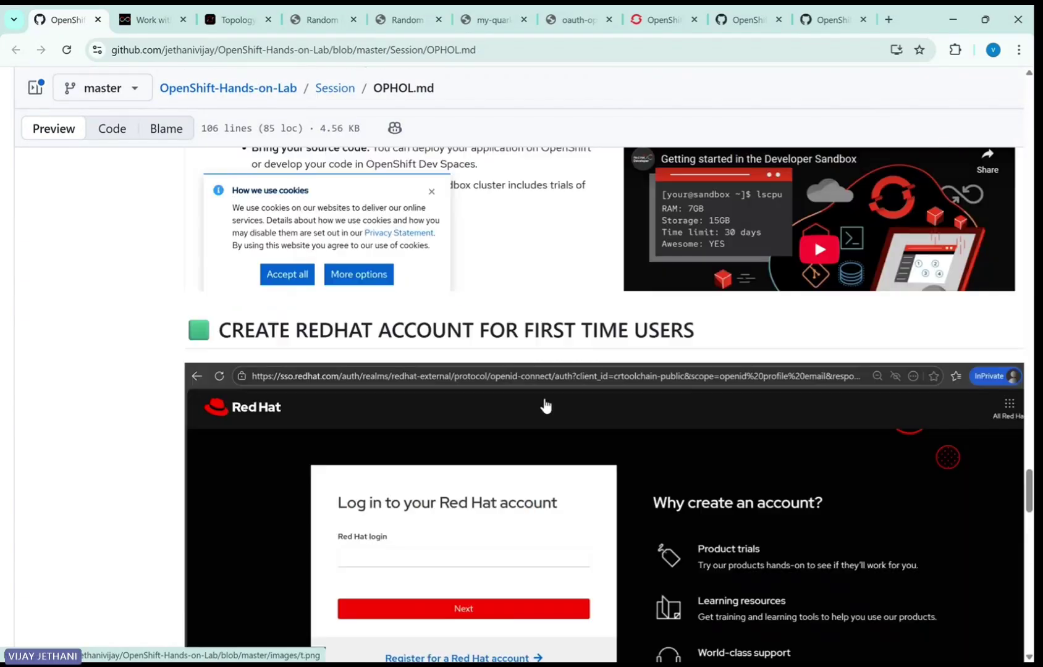
scroll(546, 404, "up", 12)
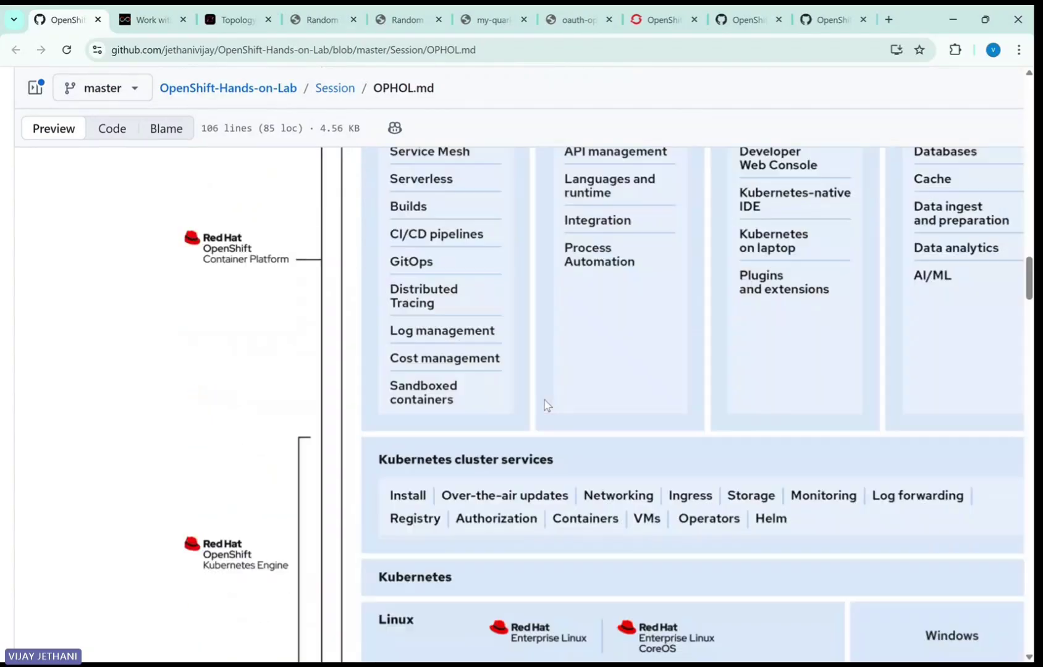
scroll(524, 407, "up", 10)
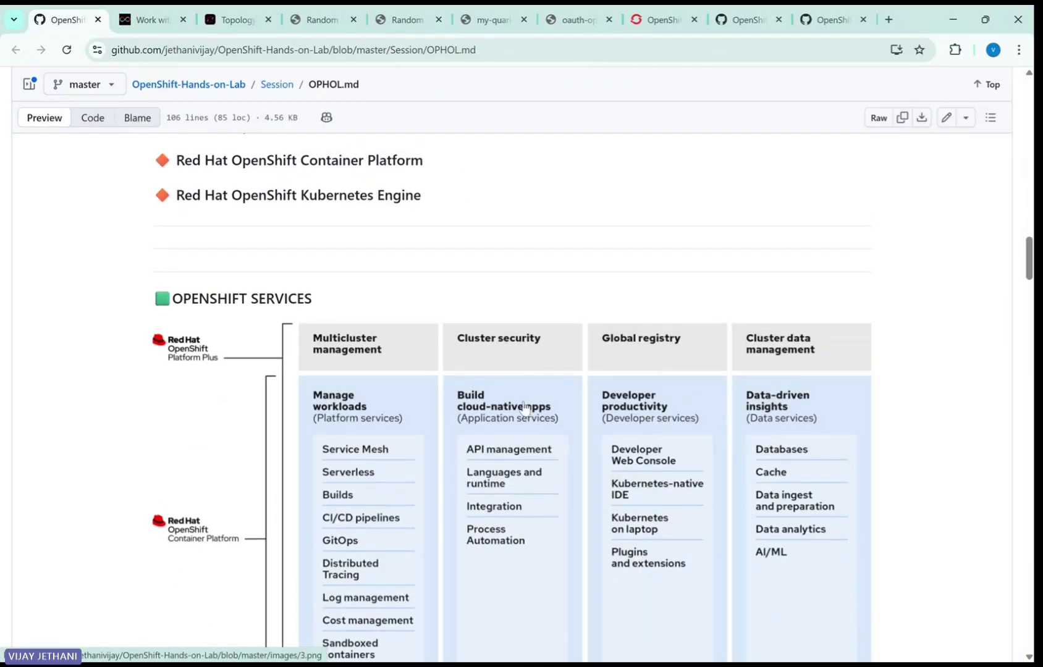
scroll(524, 408, "up", 15)
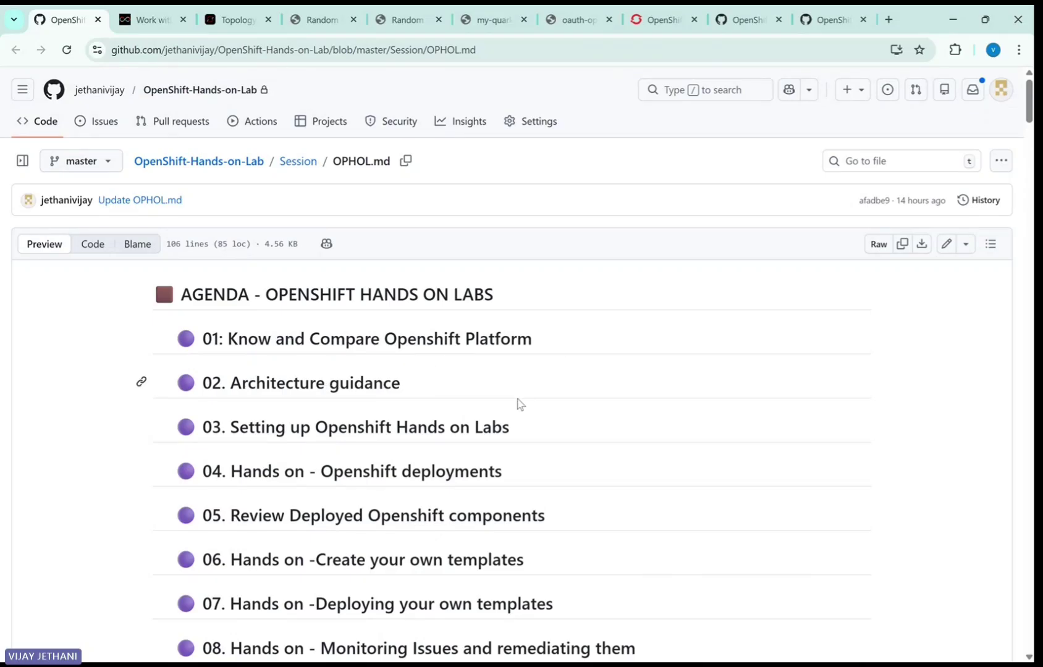
Highlight agenda items 06, "Hands on -Create your own templates", and 07, "Hands on -Deploying your own templates", one after the other.
scroll(519, 403, "down", 1)
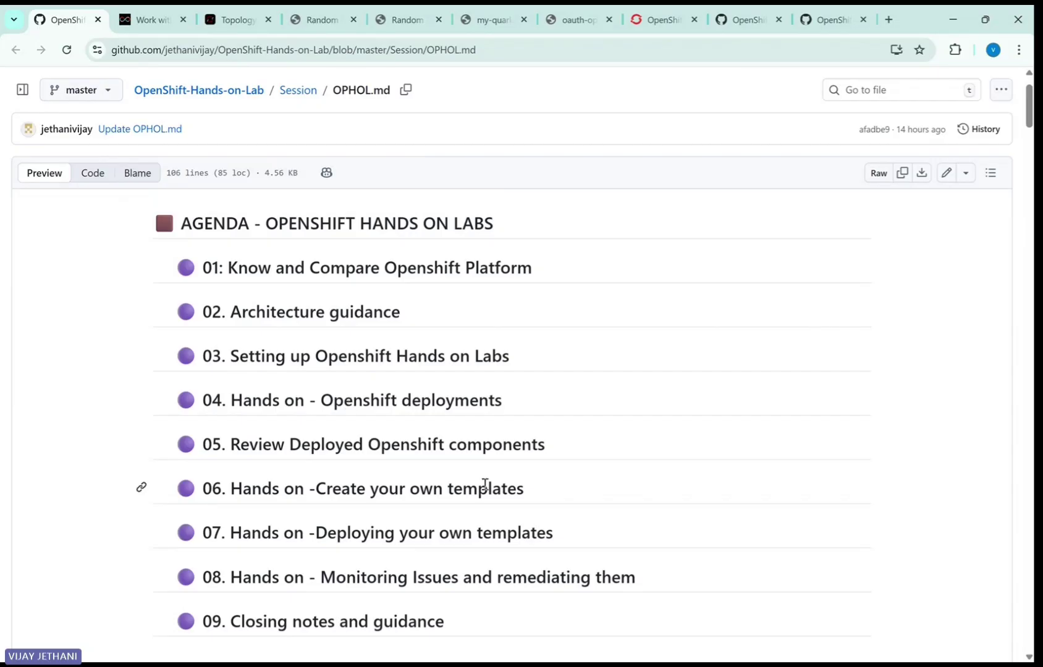
left_click_drag(533, 498, 258, 505)
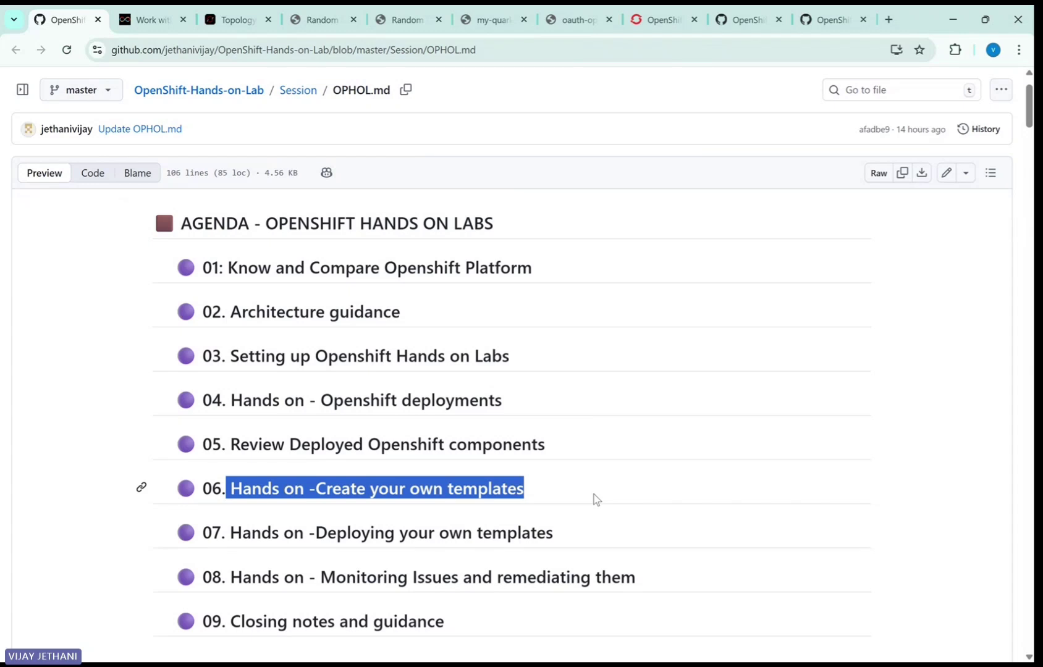
scroll(595, 500, "down", 1)
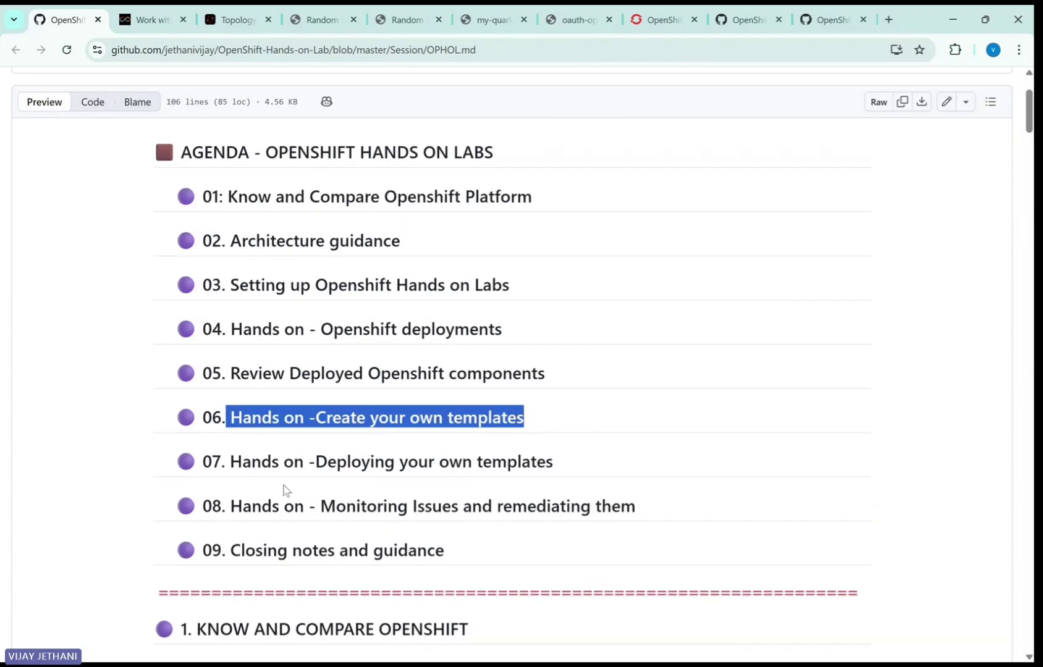
left_click_drag(230, 462, 612, 451)
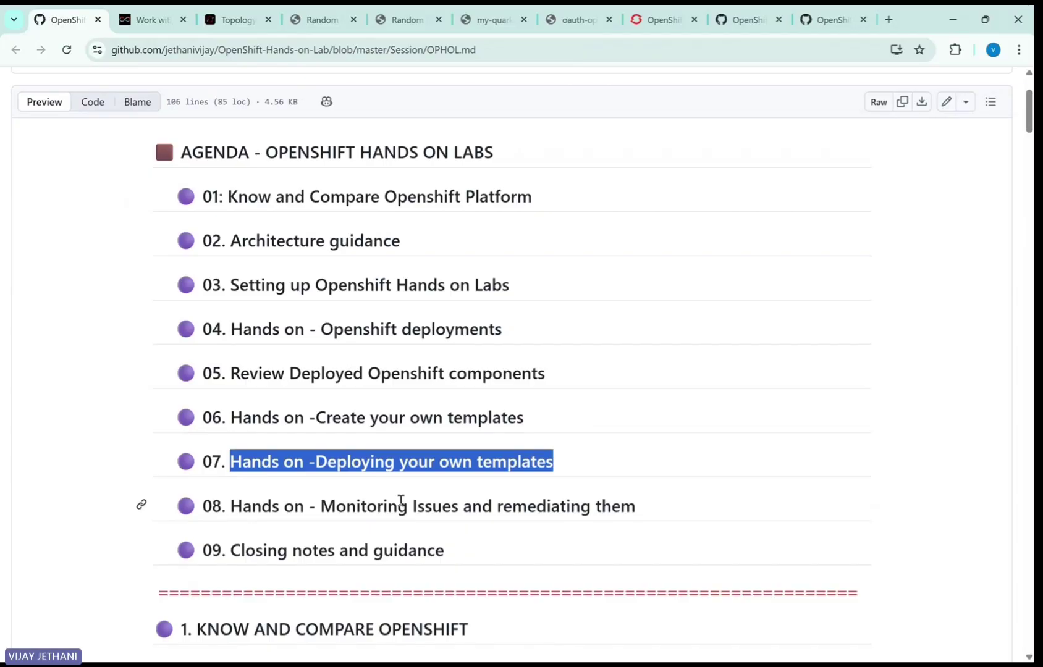
Highlight "Monitoring Issues and remediating them" in agenda item 08, then switch to the OpenShift topology to review the deployed nodes.
left_click_drag(320, 504, 676, 507)
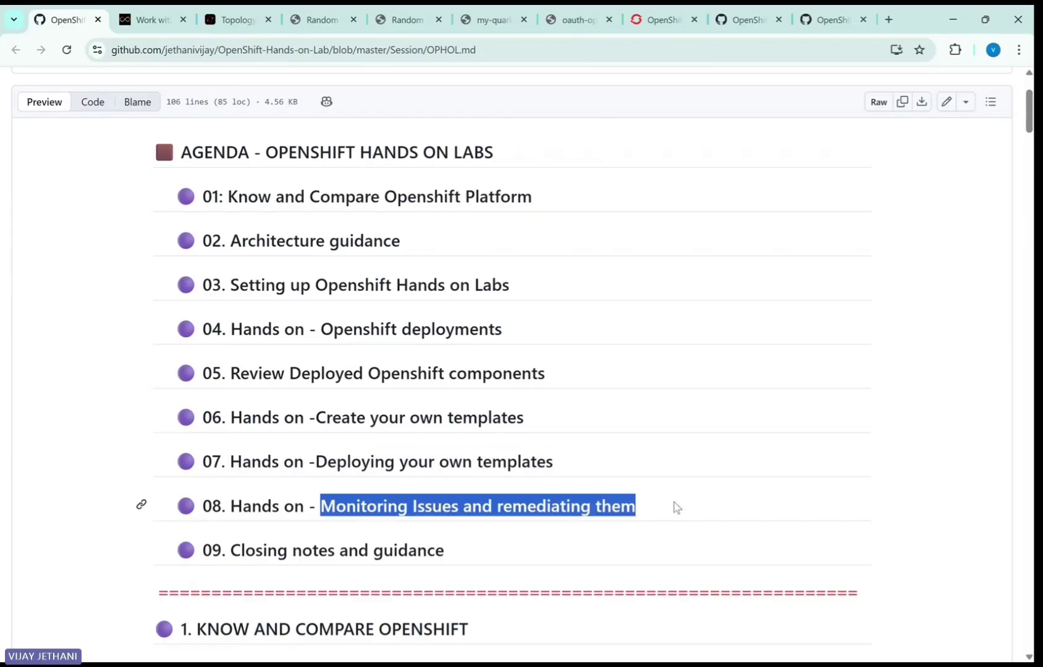
left_click(227, 22)
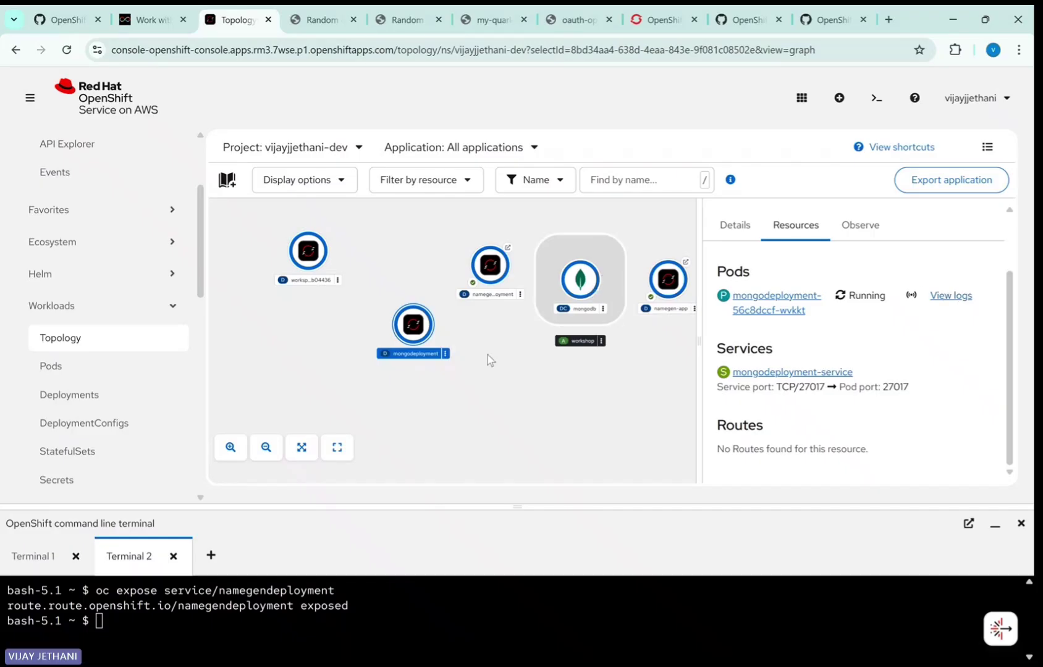
Return to the OPHOL.md agenda on GitHub, highlight item 09, "Closing notes and guidance", and clear the highlight with the full agenda in view.
left_click(69, 21)
scroll(607, 536, "down", 1)
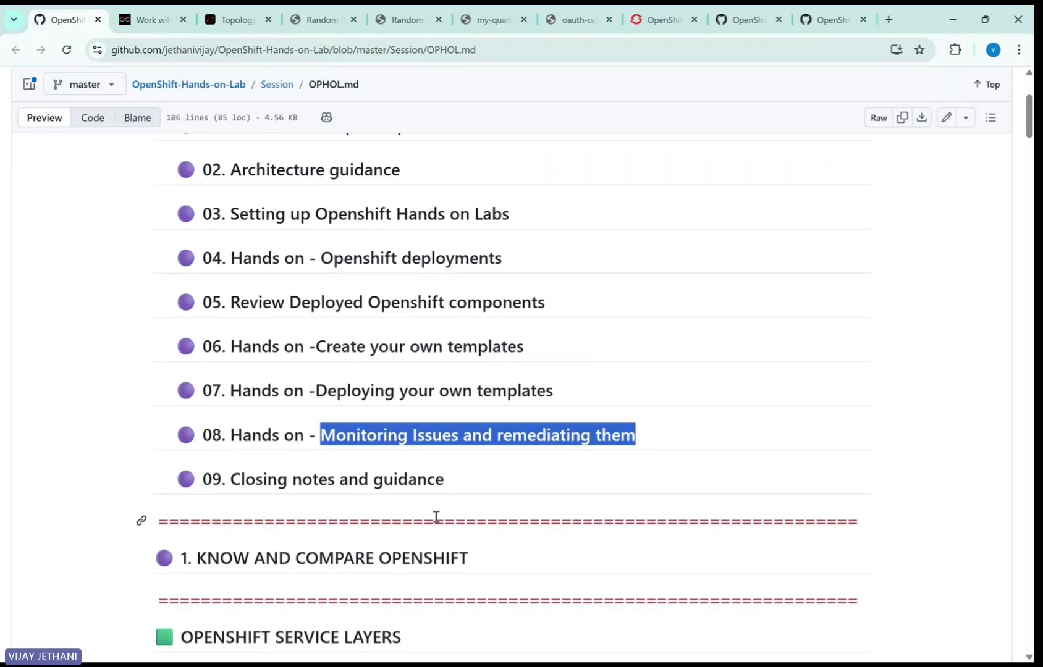
left_click_drag(445, 481, 198, 481)
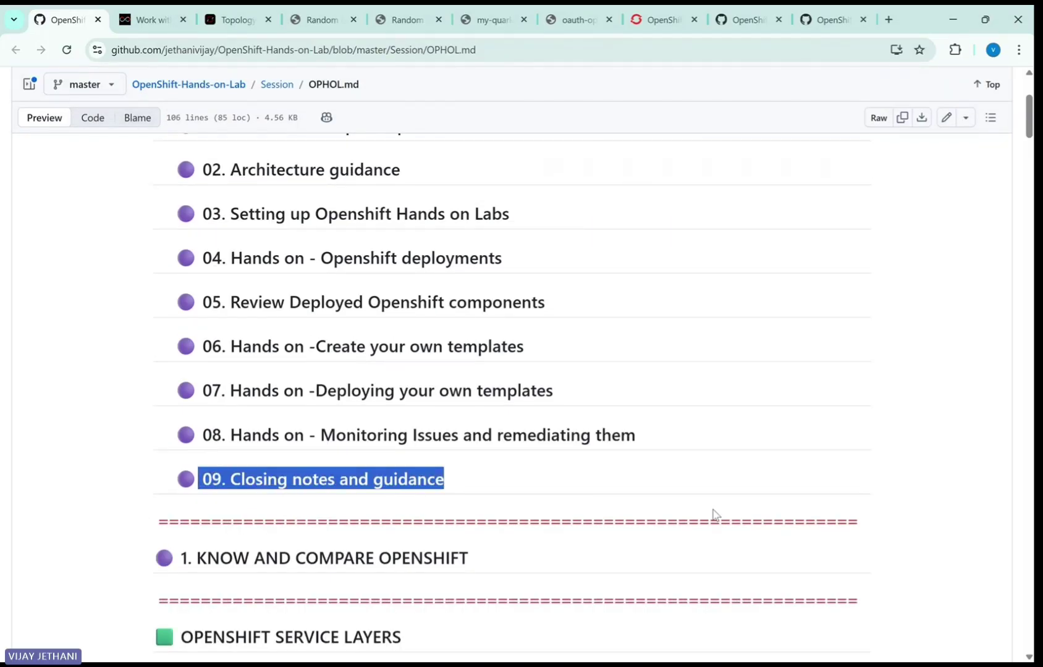
scroll(717, 515, "up", 3)
scroll(870, 434, "down", 1)
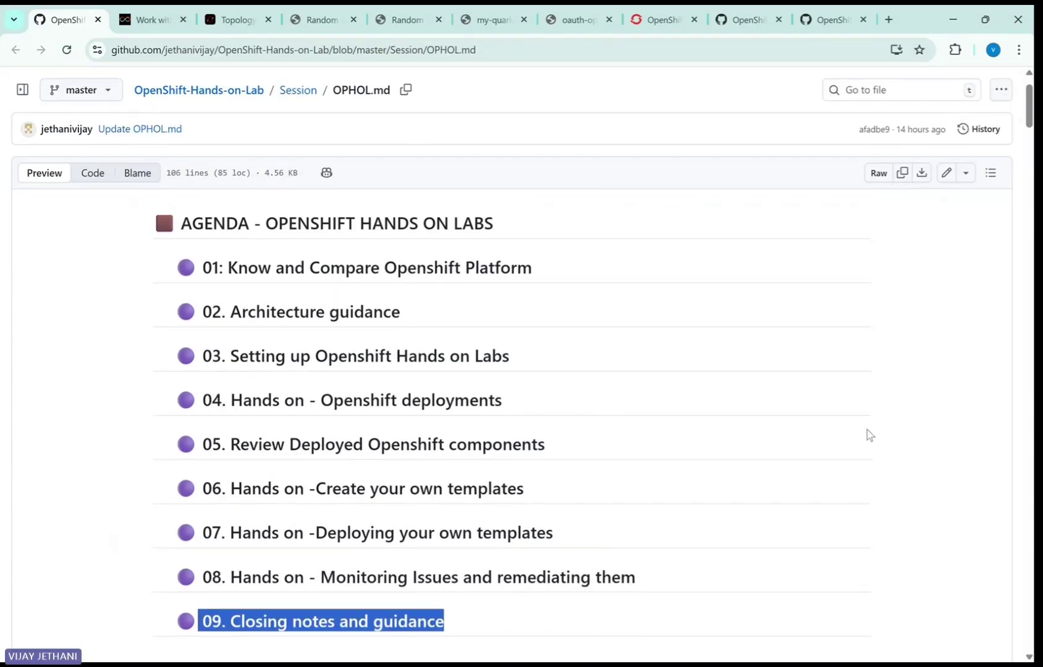
left_click(988, 390)
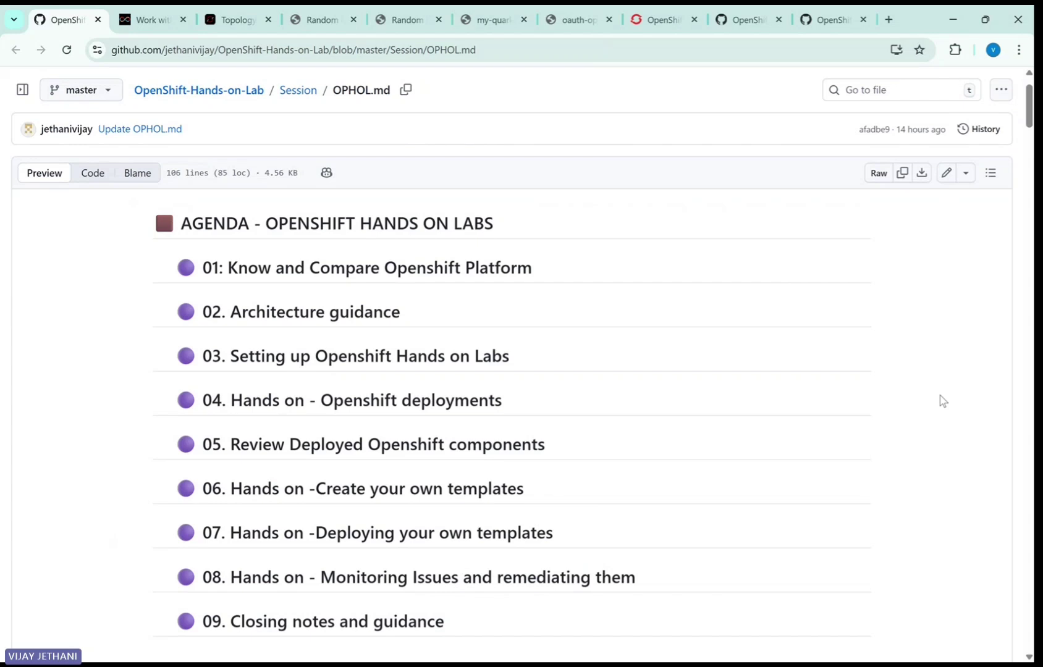